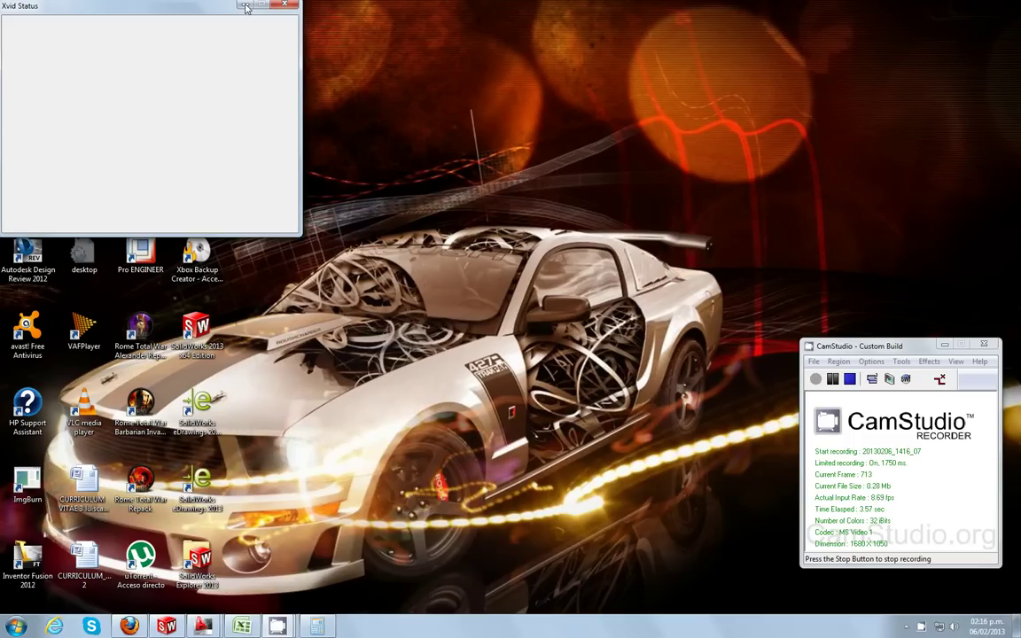
Step: Minimize the CamStudio recorder so the SolidWorks platform assembly shows
{"action": "left_click", "coordinate": [946, 345]}
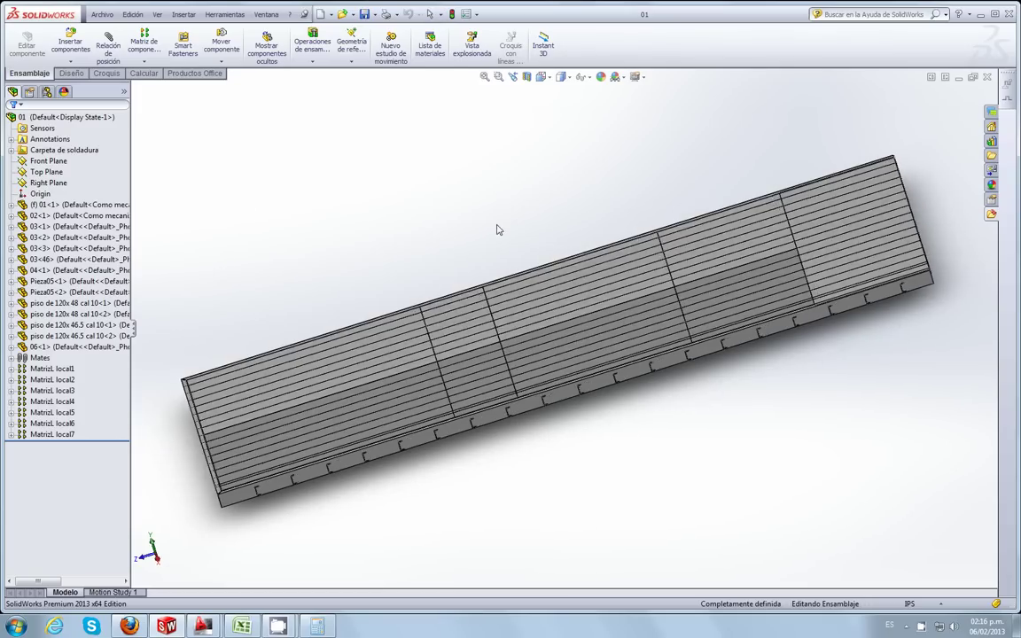
Step: Orbit the platform to look down on its deck, adjusting the zoom
{"action": "middle_click_drag", "start_coordinate": [484, 198], "coordinate": [513, 308]}
{"action": "scroll", "coordinate": [502, 347], "scroll_direction": "down", "scroll_amount": 3}
{"action": "scroll", "coordinate": [415, 217], "scroll_direction": "up", "scroll_amount": 1}
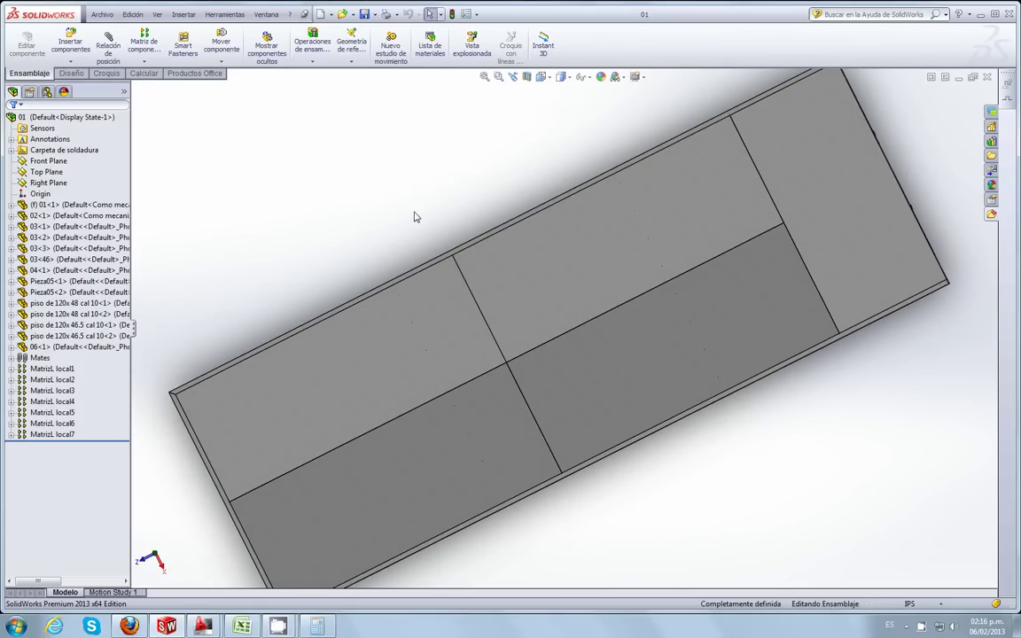
{"action": "scroll", "coordinate": [401, 213], "scroll_direction": "up", "scroll_amount": 1}
{"action": "scroll", "coordinate": [448, 327], "scroll_direction": "down", "scroll_amount": 3}
{"action": "scroll", "coordinate": [438, 317], "scroll_direction": "up", "scroll_amount": 1}
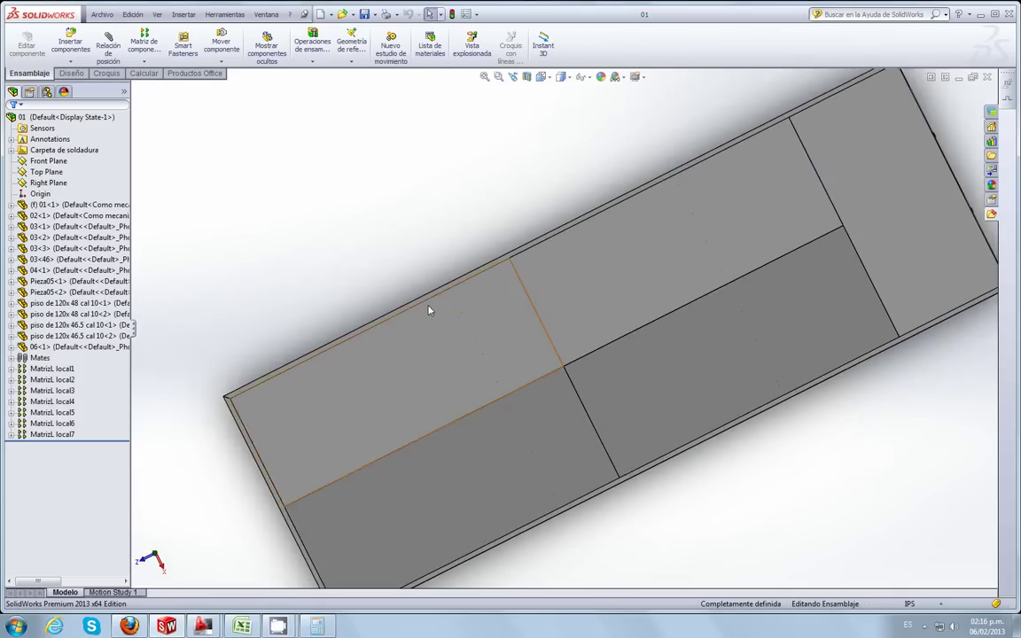
{"action": "scroll", "coordinate": [487, 367], "scroll_direction": "up", "scroll_amount": 1}
{"action": "scroll", "coordinate": [615, 432], "scroll_direction": "down", "scroll_amount": 1}
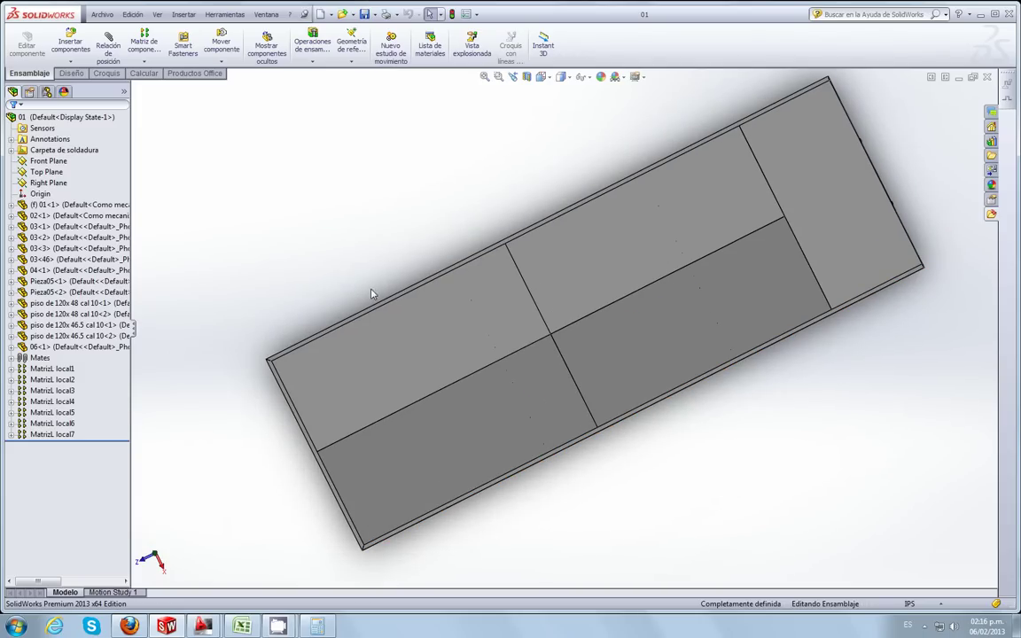
Step: Rotate the platform and zoom in on its lower-left edge corner
{"action": "mouse_move", "coordinate": [373, 276]}
{"action": "middle_mouse_down"}
{"action": "mouse_move", "coordinate": [344, 308]}
{"action": "mouse_move", "coordinate": [362, 271]}
{"action": "mouse_move", "coordinate": [339, 252]}
{"action": "middle_mouse_up"}
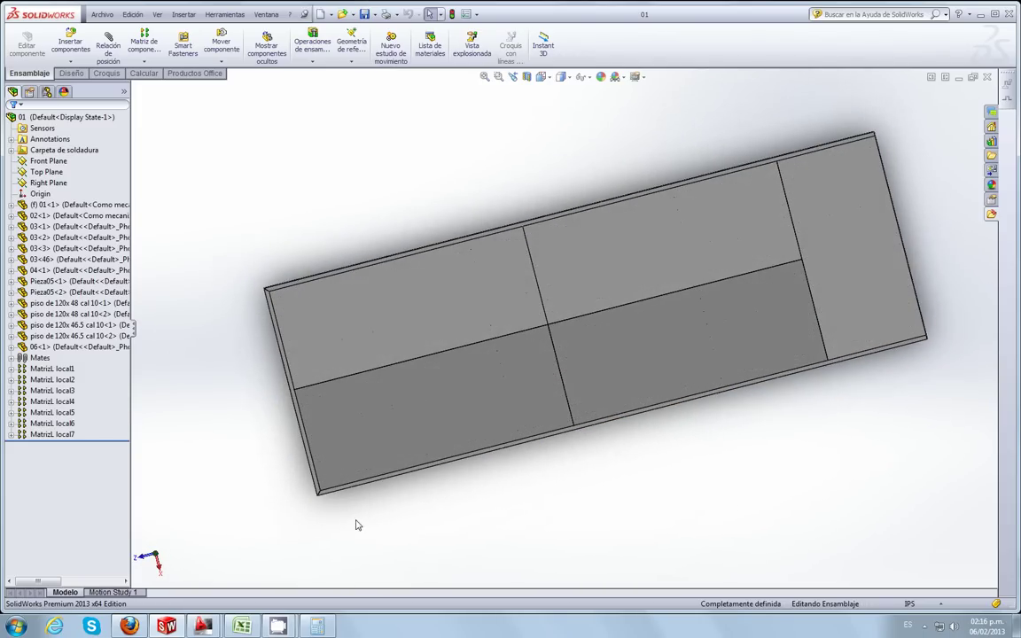
{"action": "scroll", "coordinate": [350, 443], "scroll_direction": "down", "scroll_amount": 2}
{"action": "scroll", "coordinate": [372, 463], "scroll_direction": "down", "scroll_amount": 1}
{"action": "scroll", "coordinate": [369, 474], "scroll_direction": "down", "scroll_amount": 1}
{"action": "scroll", "coordinate": [390, 463], "scroll_direction": "down", "scroll_amount": 1}
{"action": "scroll", "coordinate": [395, 459], "scroll_direction": "down", "scroll_amount": 1}
{"action": "scroll", "coordinate": [433, 415], "scroll_direction": "down", "scroll_amount": 1}
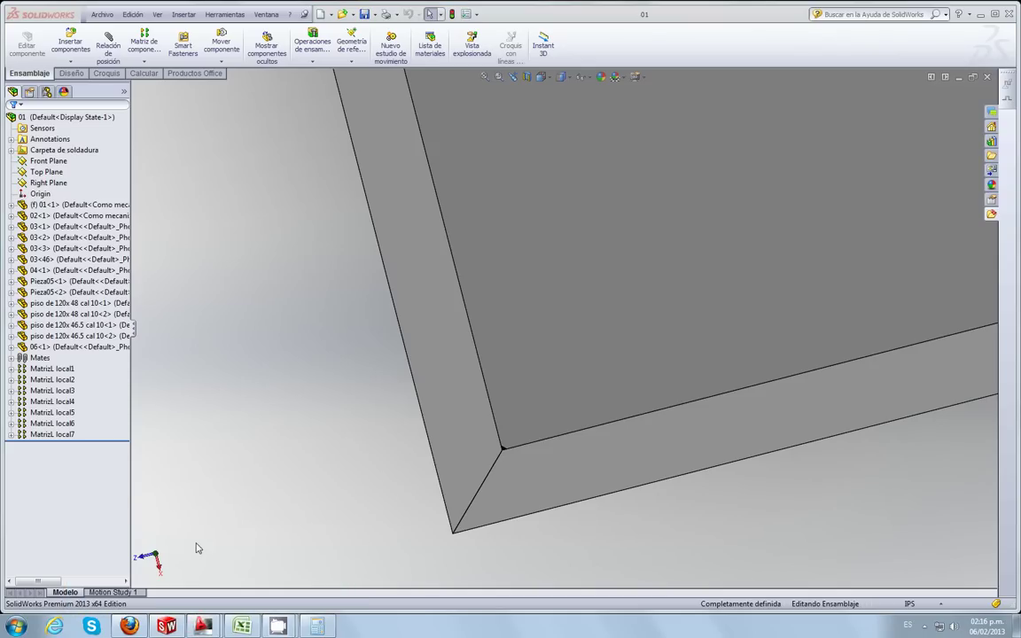
Step: Switch to AutoCAD and zoom around the VA-00027-01 platform drawing
{"action": "mouse_move", "coordinate": [203, 627]}
{"action": "left_click", "coordinate": [133, 531]}
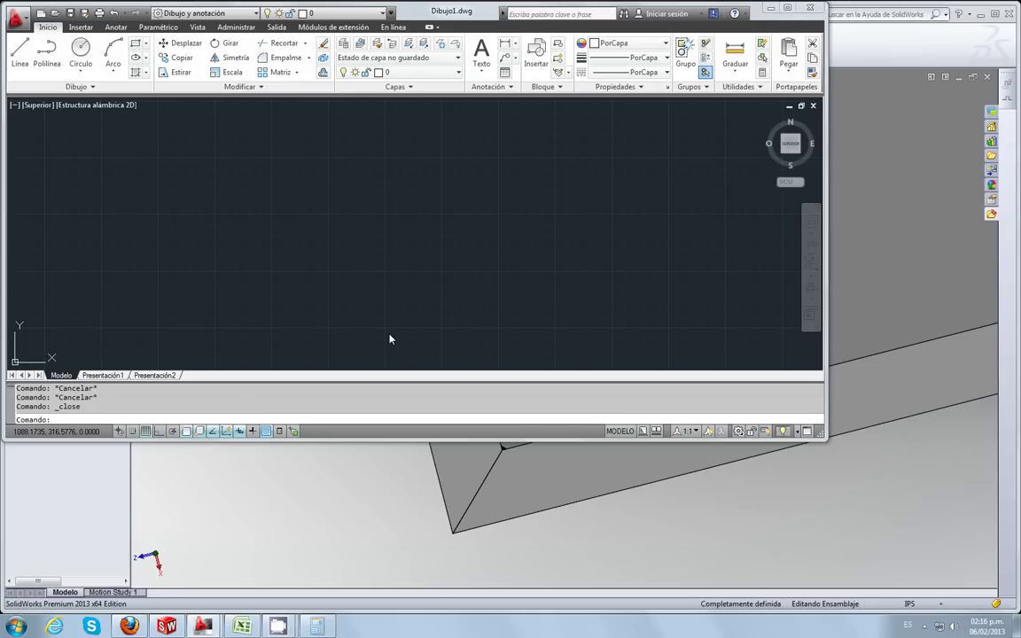
{"action": "scroll", "coordinate": [397, 272], "scroll_direction": "down", "scroll_amount": 2}
{"action": "scroll", "coordinate": [324, 255], "scroll_direction": "down", "scroll_amount": 2}
{"action": "scroll", "coordinate": [396, 280], "scroll_direction": "up", "scroll_amount": 6}
{"action": "scroll", "coordinate": [303, 312], "scroll_direction": "up", "scroll_amount": 3}
{"action": "scroll", "coordinate": [319, 308], "scroll_direction": "down", "scroll_amount": 2}
{"action": "scroll", "coordinate": [381, 308], "scroll_direction": "up", "scroll_amount": 1}
{"action": "scroll", "coordinate": [314, 287], "scroll_direction": "up", "scroll_amount": 1}
{"action": "scroll", "coordinate": [321, 302], "scroll_direction": "down", "scroll_amount": 2}
{"action": "scroll", "coordinate": [334, 268], "scroll_direction": "up", "scroll_amount": 1}
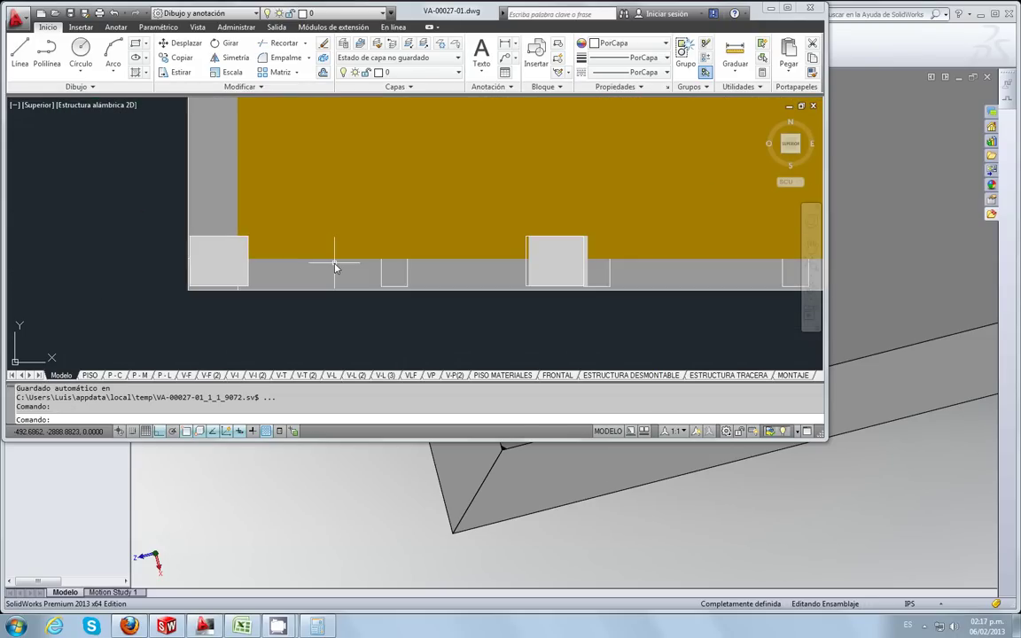
{"action": "scroll", "coordinate": [355, 310], "scroll_direction": "down", "scroll_amount": 2}
{"action": "scroll", "coordinate": [372, 311], "scroll_direction": "up", "scroll_amount": 1}
{"action": "scroll", "coordinate": [355, 346], "scroll_direction": "down", "scroll_amount": 2}
{"action": "scroll", "coordinate": [354, 365], "scroll_direction": "up", "scroll_amount": 1}
{"action": "scroll", "coordinate": [352, 350], "scroll_direction": "up", "scroll_amount": 1}
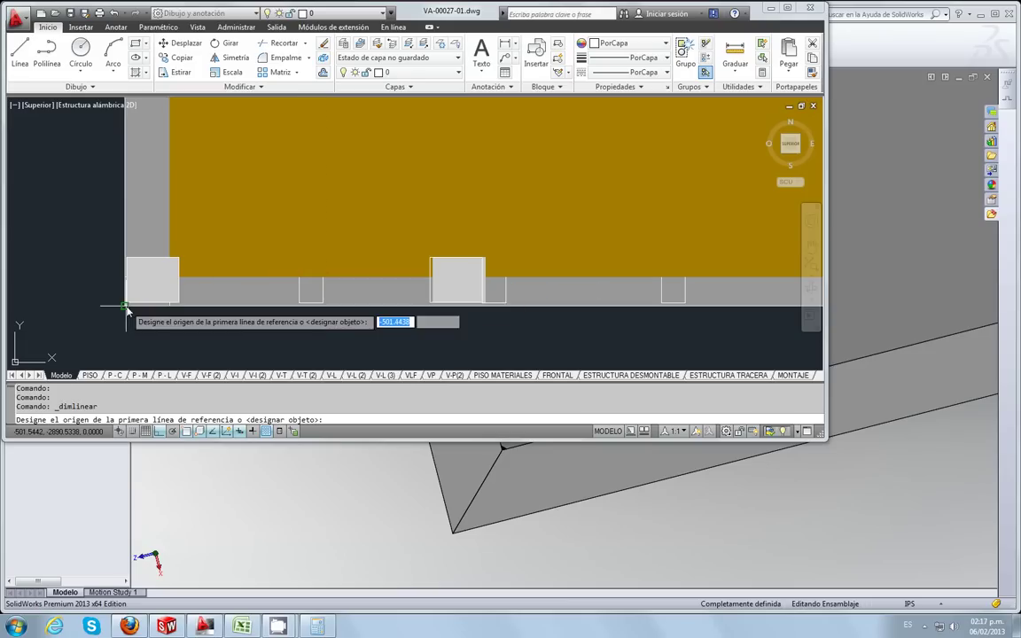
{"action": "scroll", "coordinate": [127, 304], "scroll_direction": "up", "scroll_amount": 1}
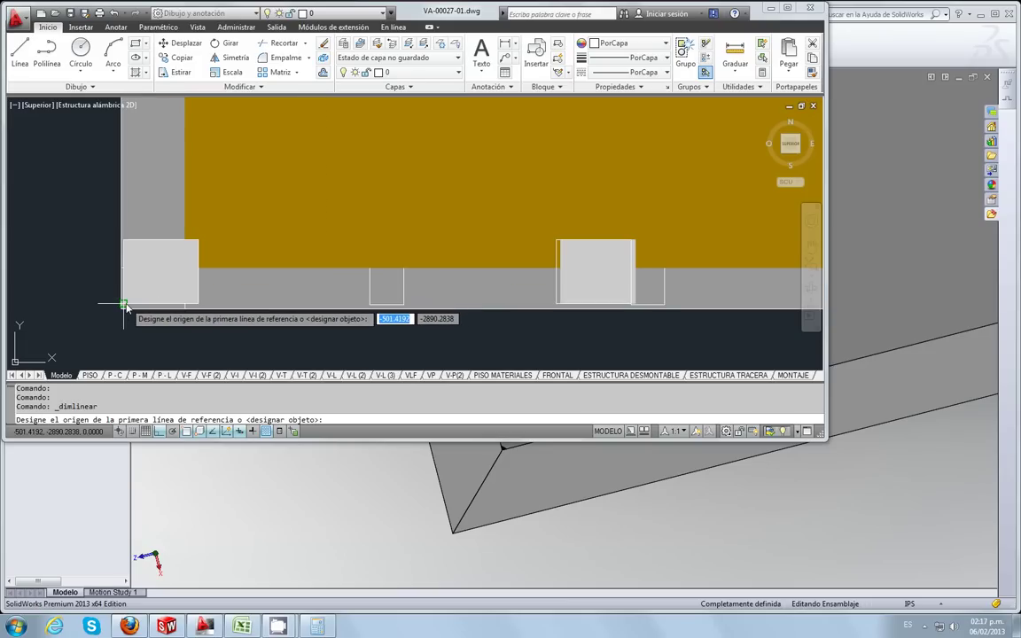
Step: Measure the 520.7 mm span from the left corner to the second square, then delete it
{"action": "left_click", "coordinate": [124, 304]}
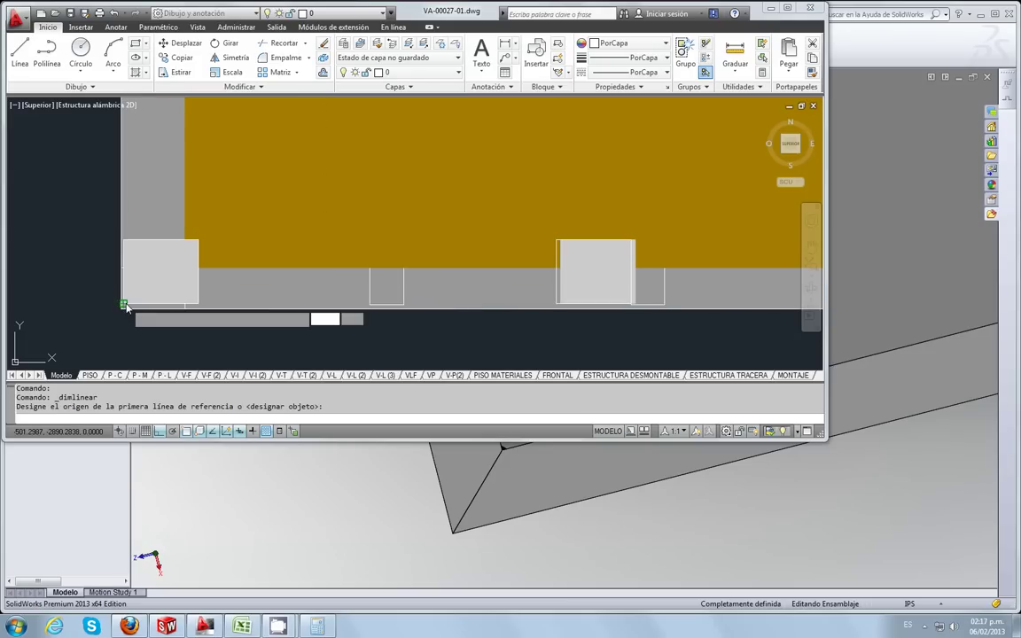
{"action": "left_click", "coordinate": [560, 308]}
{"action": "left_click", "coordinate": [358, 341]}
{"action": "scroll", "coordinate": [352, 350], "scroll_direction": "up", "scroll_amount": 2}
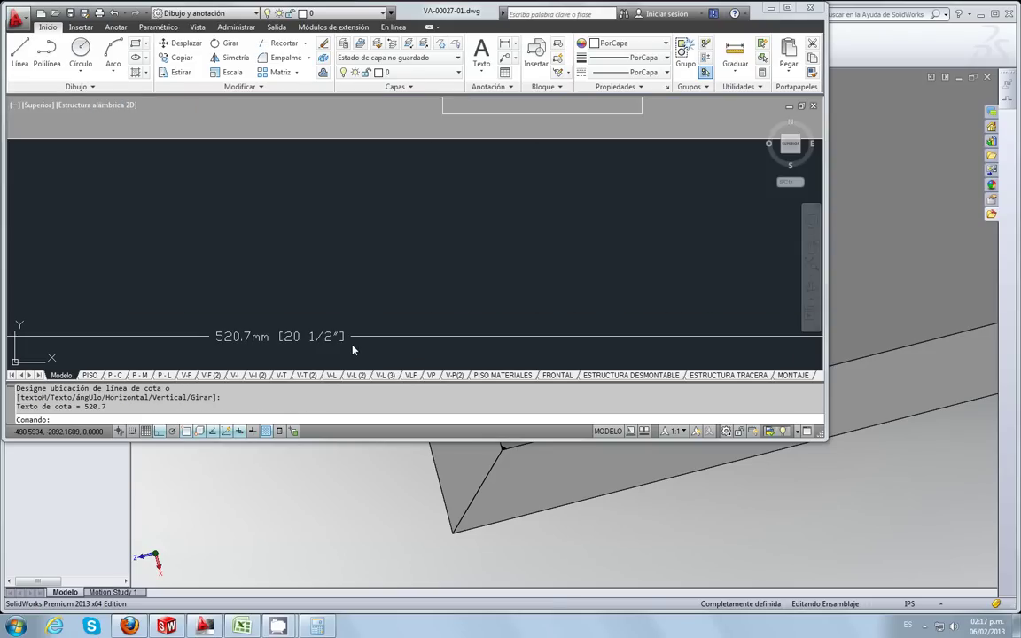
{"action": "scroll", "coordinate": [440, 254], "scroll_direction": "down", "scroll_amount": 3}
{"action": "left_click", "coordinate": [417, 263]}
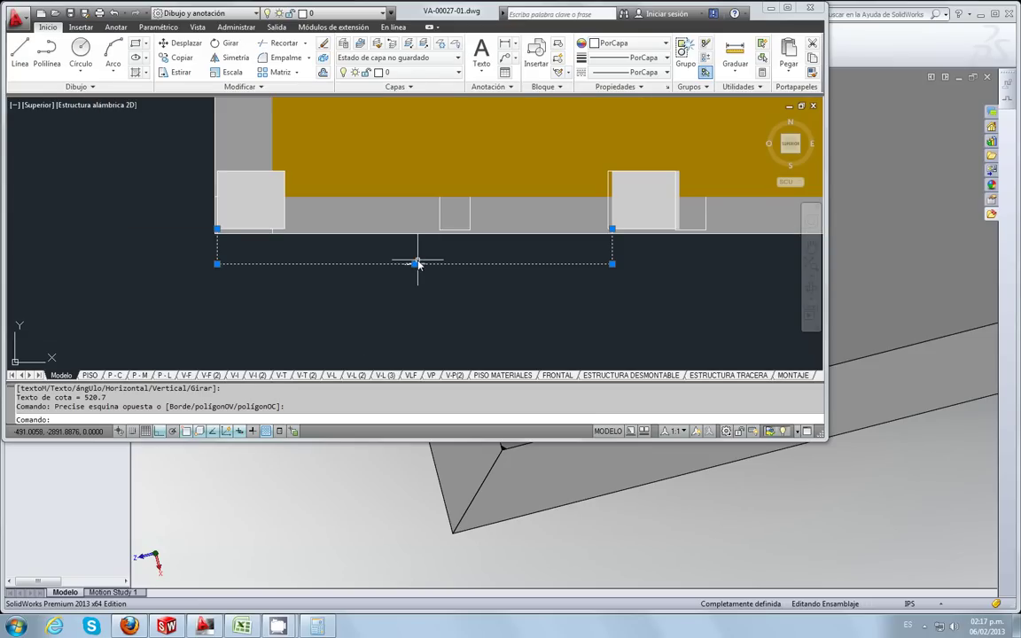
{"action": "key", "text": "Delete"}
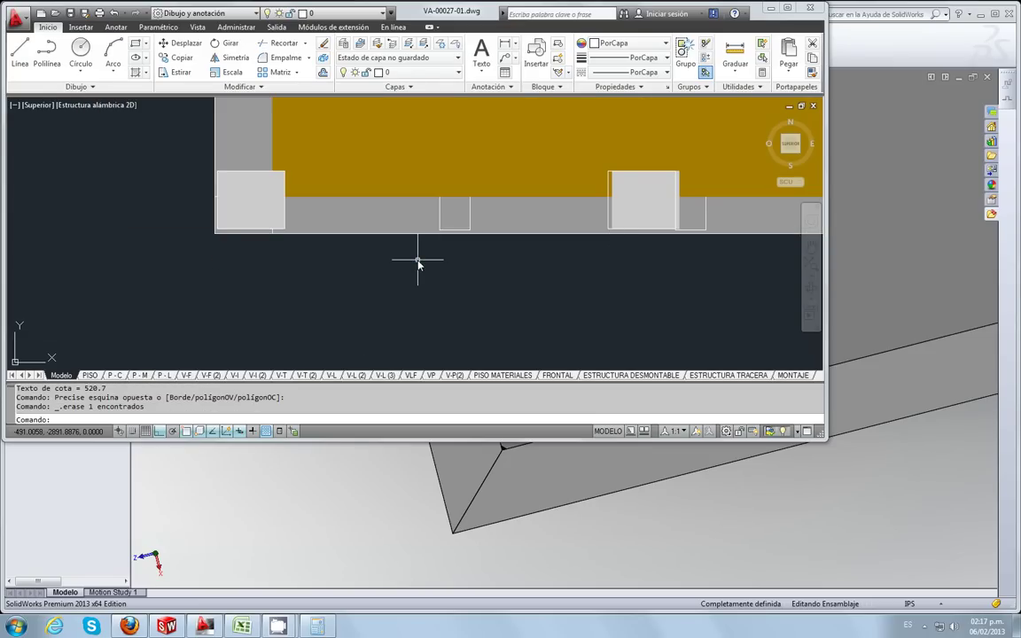
Step: Add a 3.18 mm [1/8"] horizontal linear dimension below the platform's lower-left corner
{"action": "left_click", "coordinate": [506, 44]}
{"action": "scroll", "coordinate": [221, 229], "scroll_direction": "up", "scroll_amount": 3}
{"action": "left_click", "coordinate": [161, 221]}
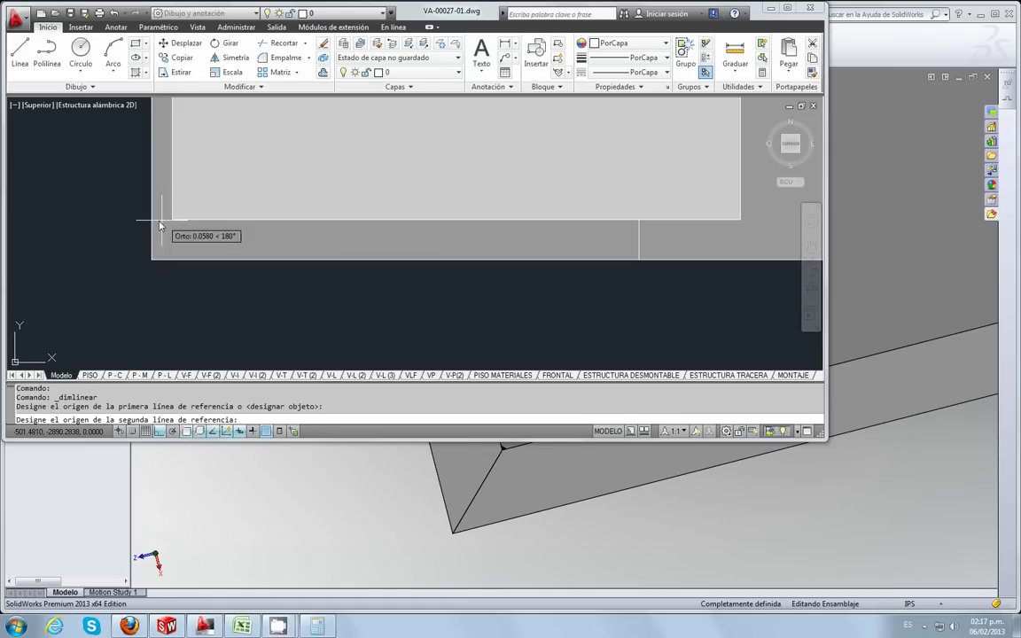
{"action": "left_click", "coordinate": [151, 221]}
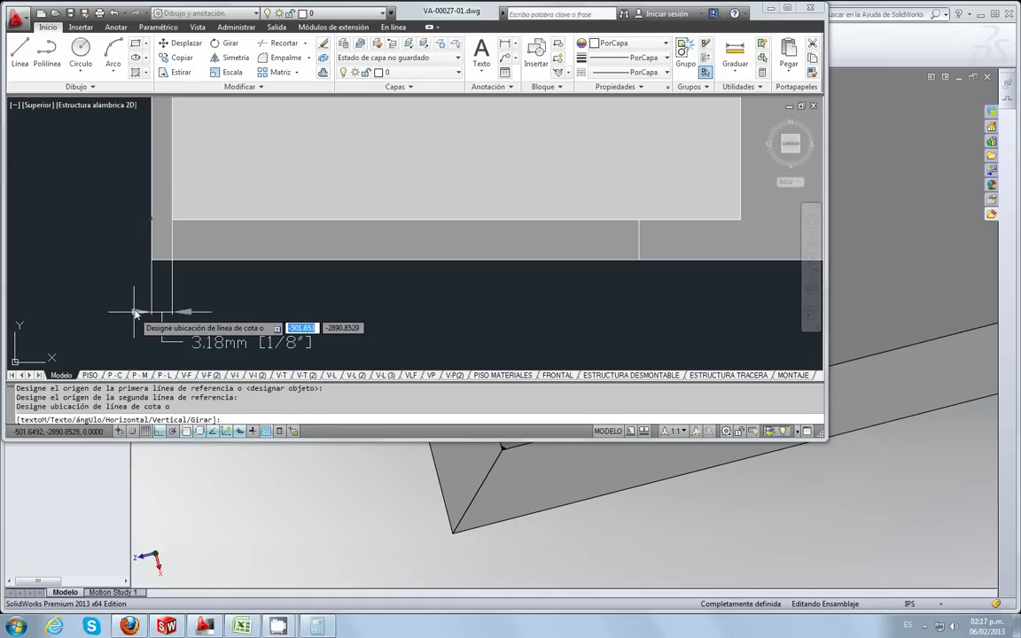
{"action": "left_click", "coordinate": [137, 308]}
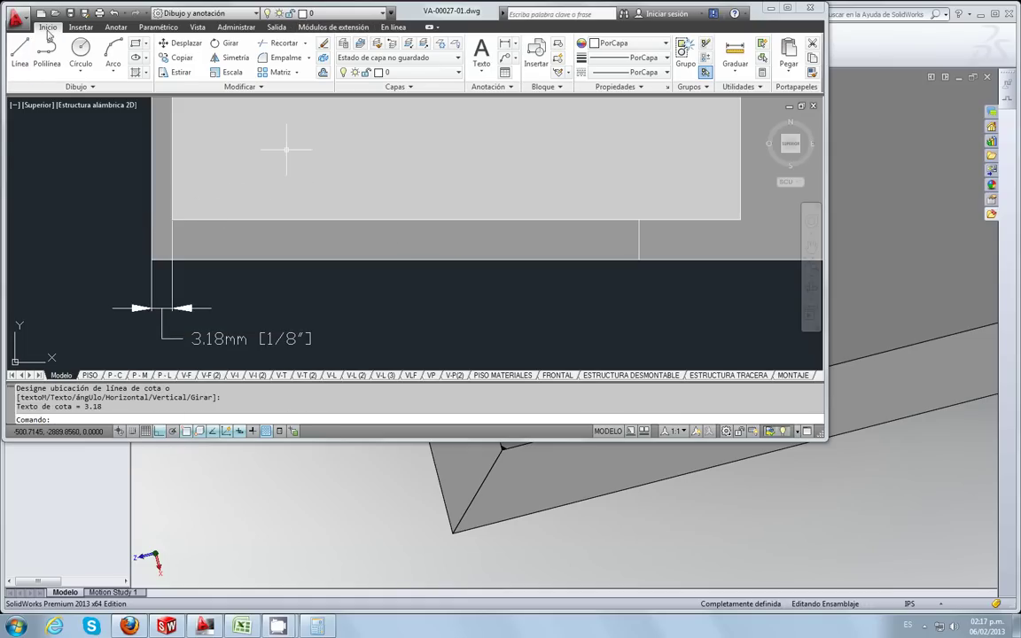
Step: Add a 6.35 mm [1/4"] vertical linear dimension left of the corner
{"action": "left_click", "coordinate": [504, 46]}
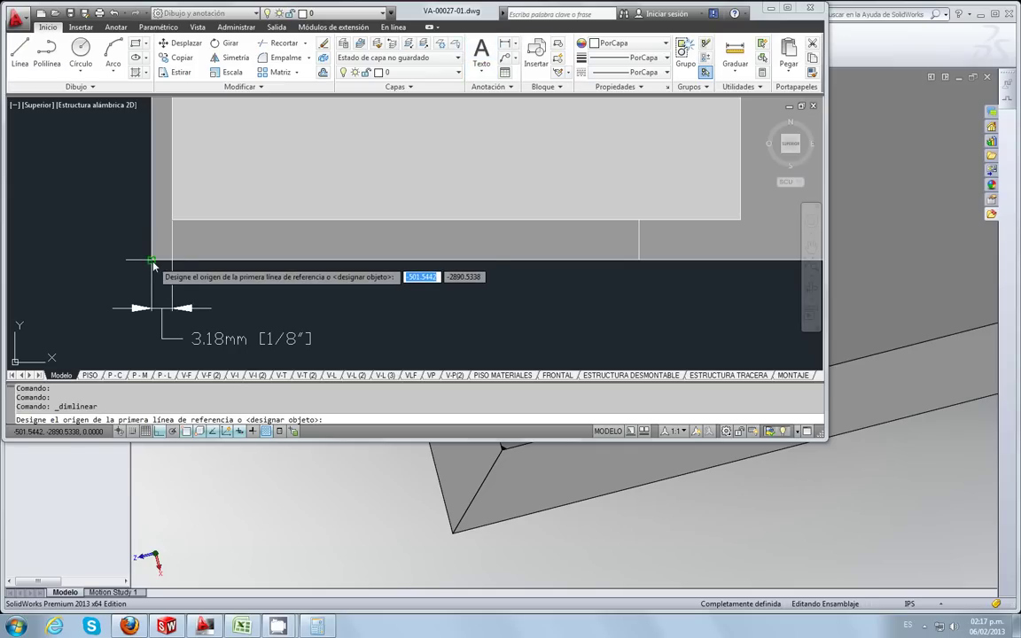
{"action": "scroll", "coordinate": [124, 244], "scroll_direction": "up", "scroll_amount": 3}
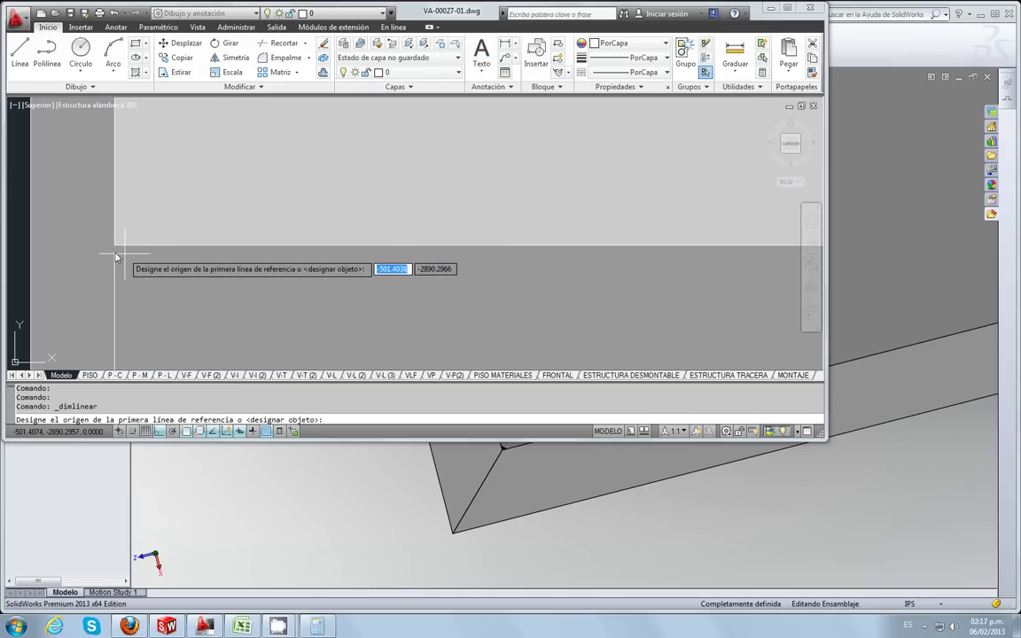
{"action": "left_click", "coordinate": [113, 245]}
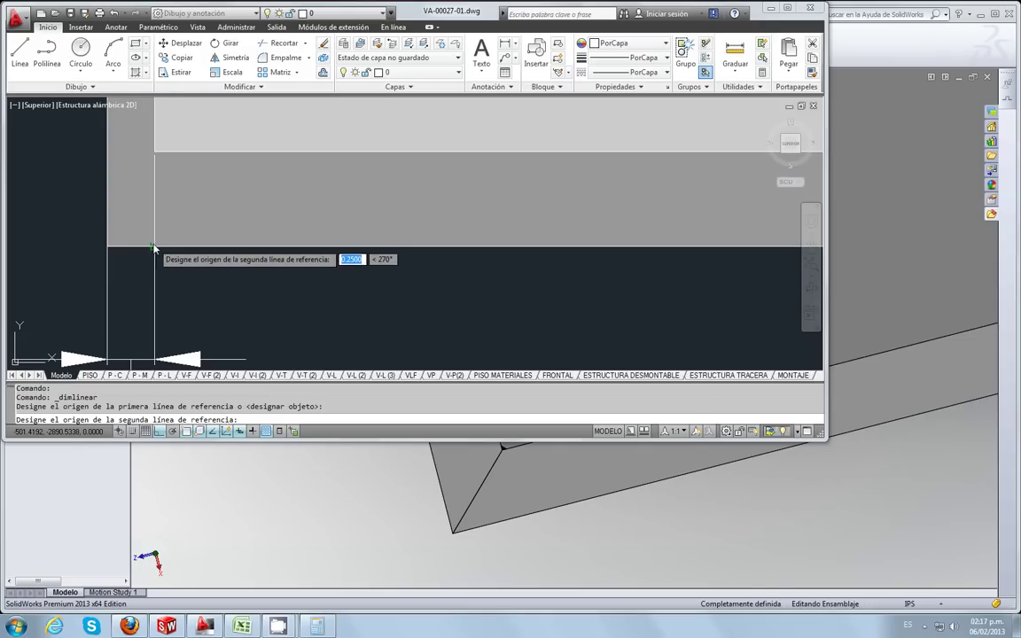
{"action": "scroll", "coordinate": [152, 248], "scroll_direction": "up", "scroll_amount": 2}
{"action": "left_click", "coordinate": [160, 302]}
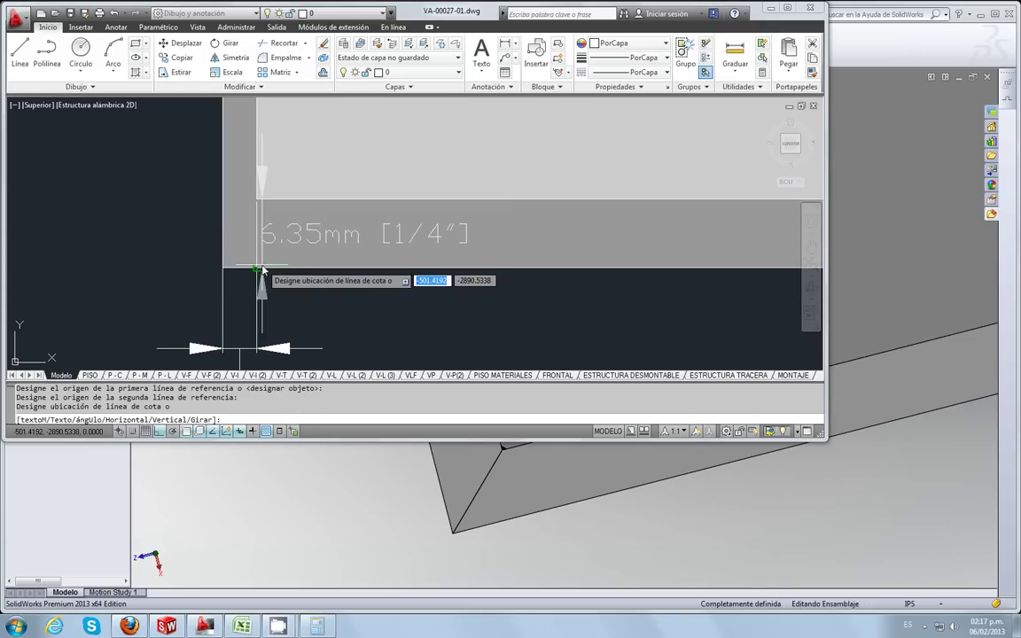
{"action": "scroll", "coordinate": [232, 248], "scroll_direction": "up", "scroll_amount": 2}
{"action": "scroll", "coordinate": [229, 254], "scroll_direction": "down", "scroll_amount": 3}
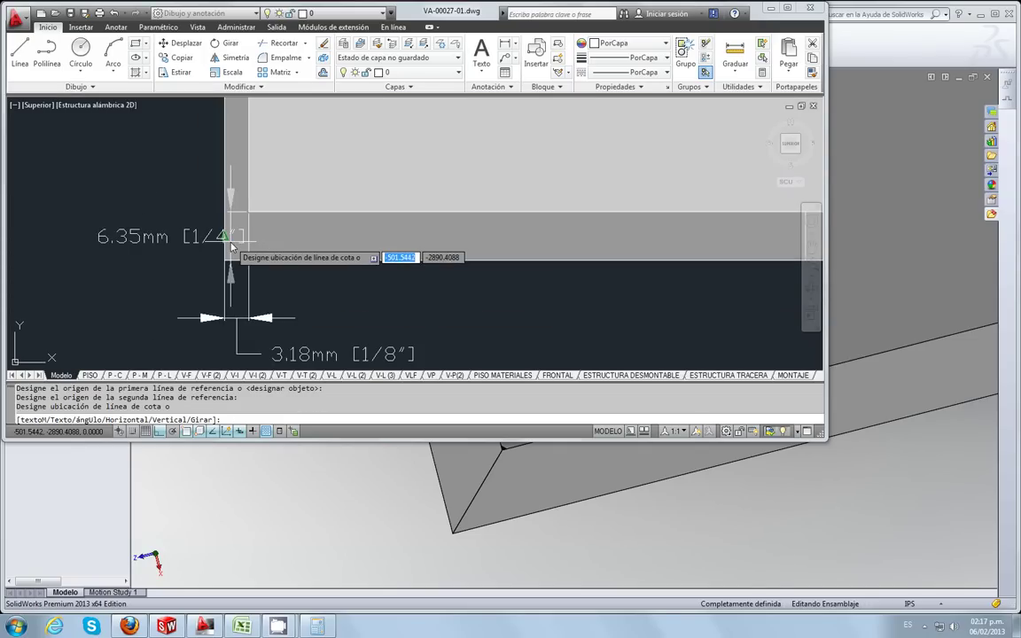
{"action": "left_click", "coordinate": [154, 247]}
{"action": "scroll", "coordinate": [288, 182], "scroll_direction": "up", "scroll_amount": 1}
{"action": "scroll", "coordinate": [282, 177], "scroll_direction": "down", "scroll_amount": 3}
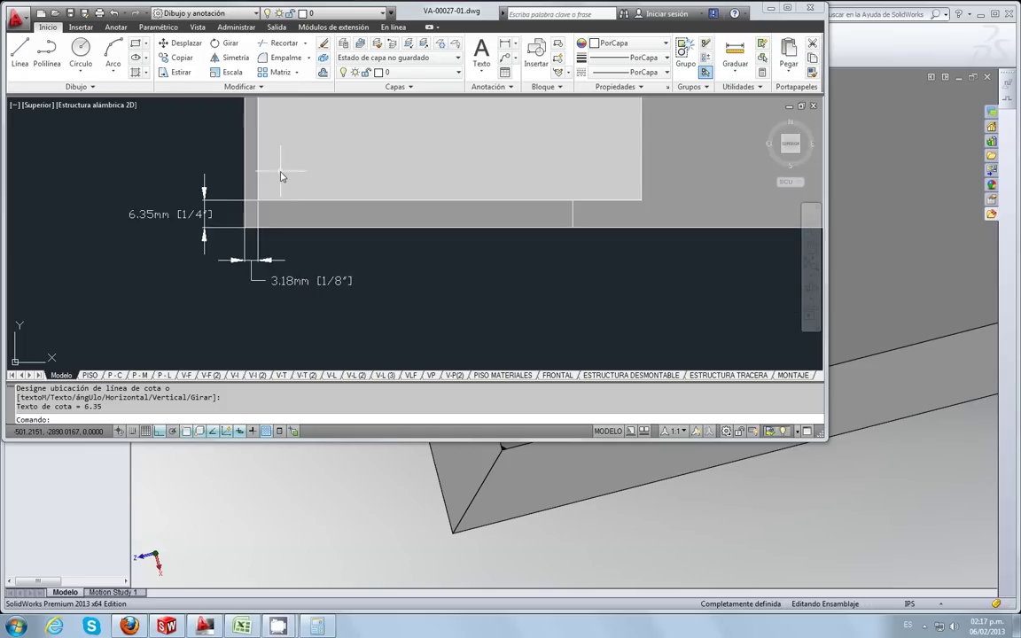
{"action": "scroll", "coordinate": [257, 164], "scroll_direction": "down", "scroll_amount": 1}
{"action": "scroll", "coordinate": [248, 169], "scroll_direction": "down", "scroll_amount": 1}
{"action": "scroll", "coordinate": [248, 195], "scroll_direction": "down", "scroll_amount": 3}
{"action": "scroll", "coordinate": [257, 182], "scroll_direction": "up", "scroll_amount": 1}
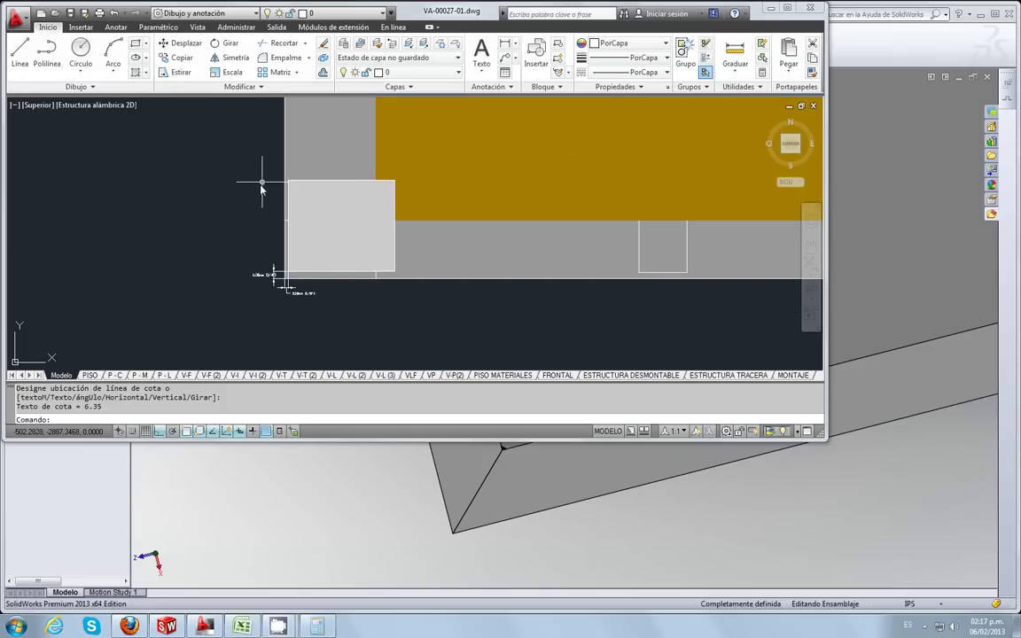
{"action": "scroll", "coordinate": [253, 240], "scroll_direction": "up", "scroll_amount": 1}
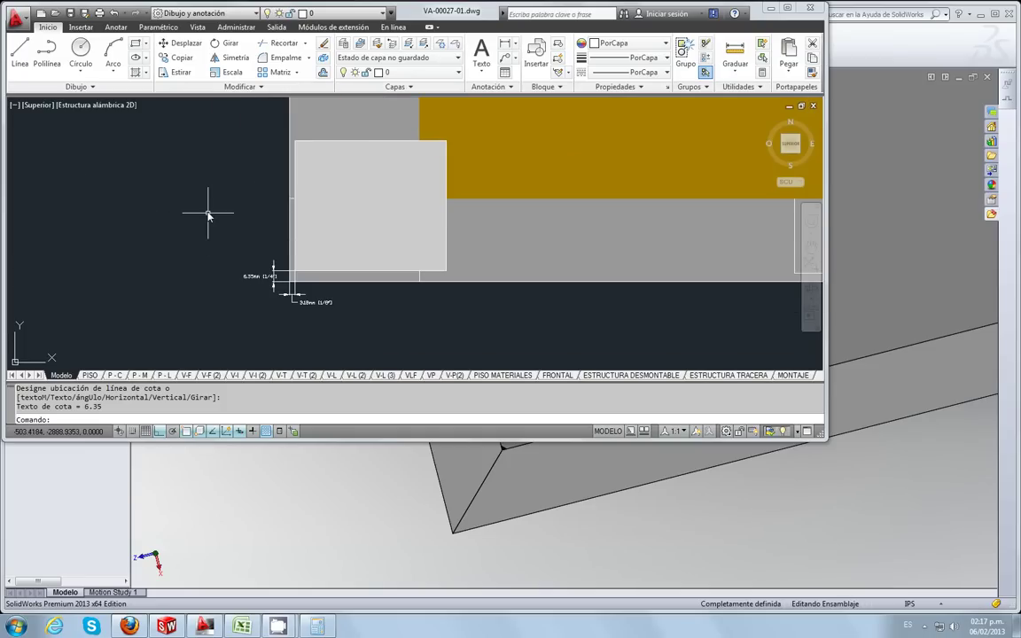
{"action": "scroll", "coordinate": [191, 191], "scroll_direction": "down", "scroll_amount": 4}
{"action": "scroll", "coordinate": [182, 162], "scroll_direction": "up", "scroll_amount": 3}
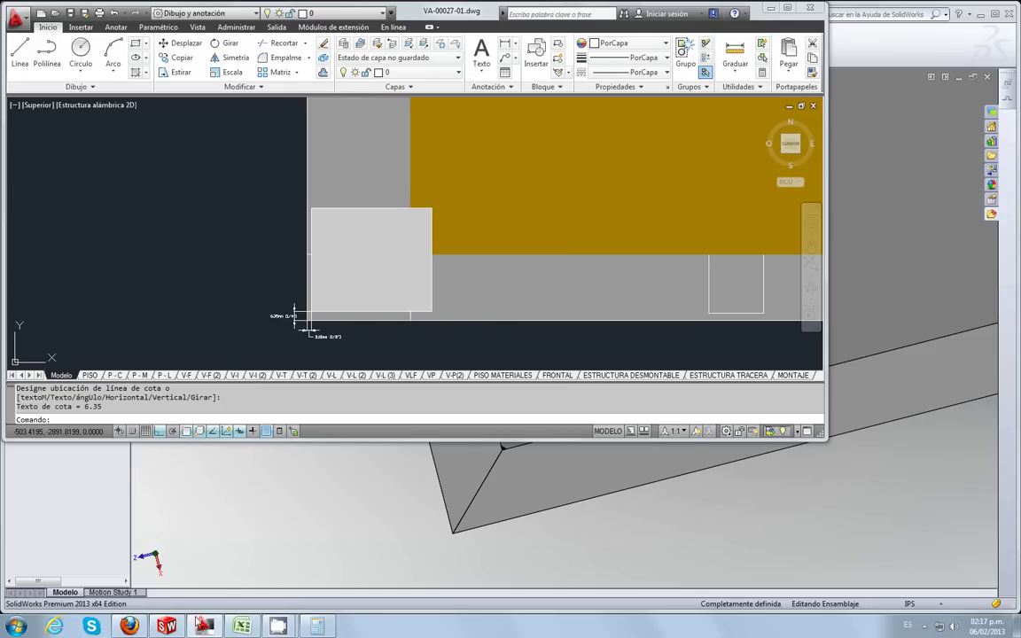
Step: Click near the new dimensions, then minimize AutoCAD to return to SolidWorks
{"action": "left_click", "coordinate": [226, 304]}
{"action": "scroll", "coordinate": [319, 328], "scroll_direction": "up", "scroll_amount": 1}
{"action": "scroll", "coordinate": [319, 328], "scroll_direction": "up", "scroll_amount": 1}
{"action": "scroll", "coordinate": [319, 337], "scroll_direction": "up", "scroll_amount": 1}
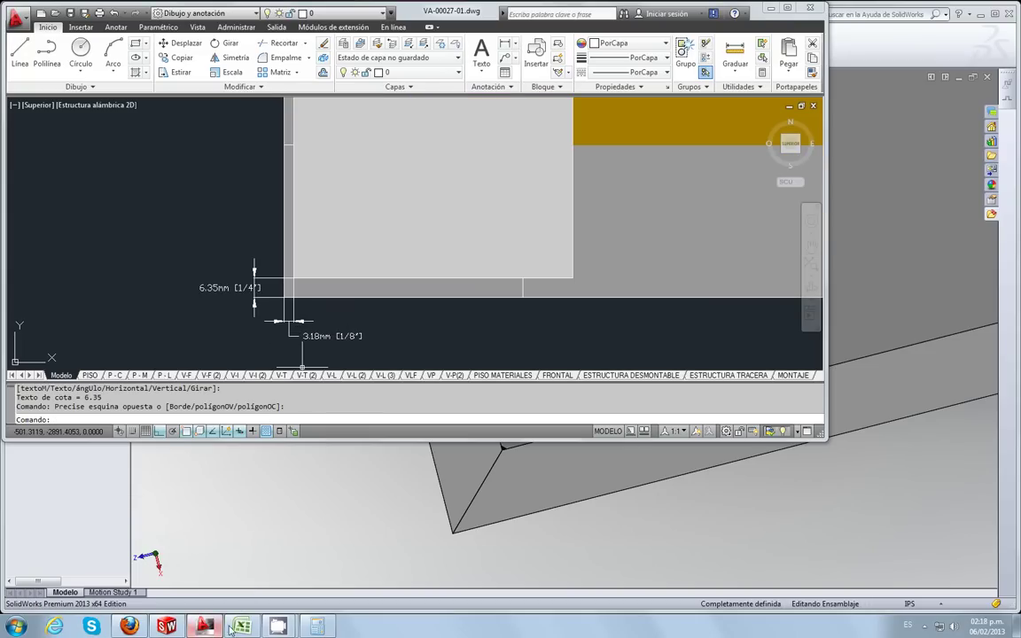
{"action": "mouse_move", "coordinate": [204, 627]}
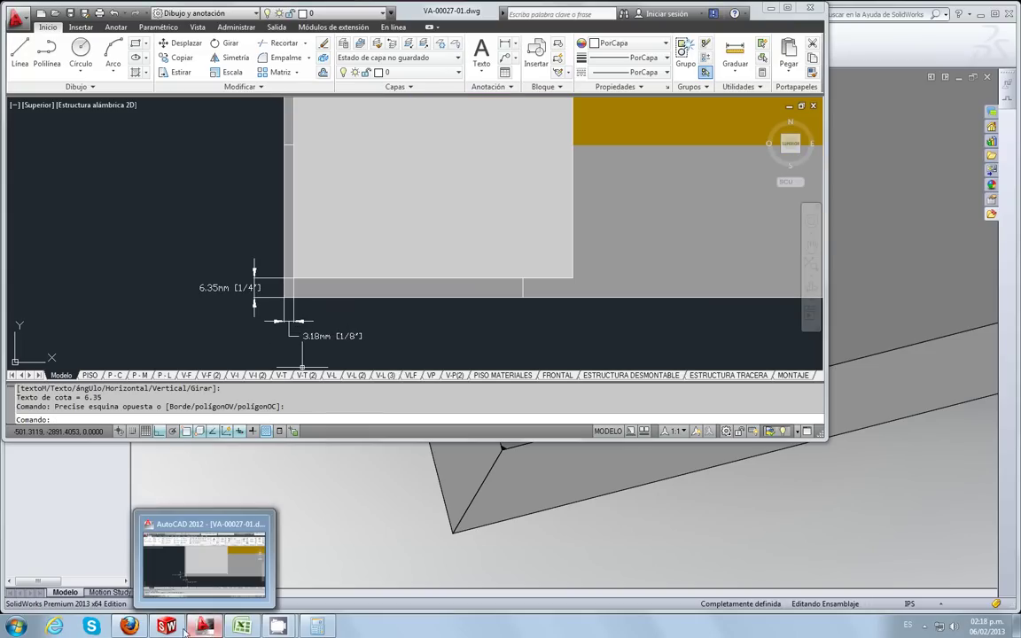
{"action": "left_click", "coordinate": [184, 630]}
Step: Pan, rotate and zoom to the platform corner, then select the left edge of part 02<1>
{"action": "middle_click_drag", "start_coordinate": [482, 523], "coordinate": [522, 389], "text": "ctrl"}
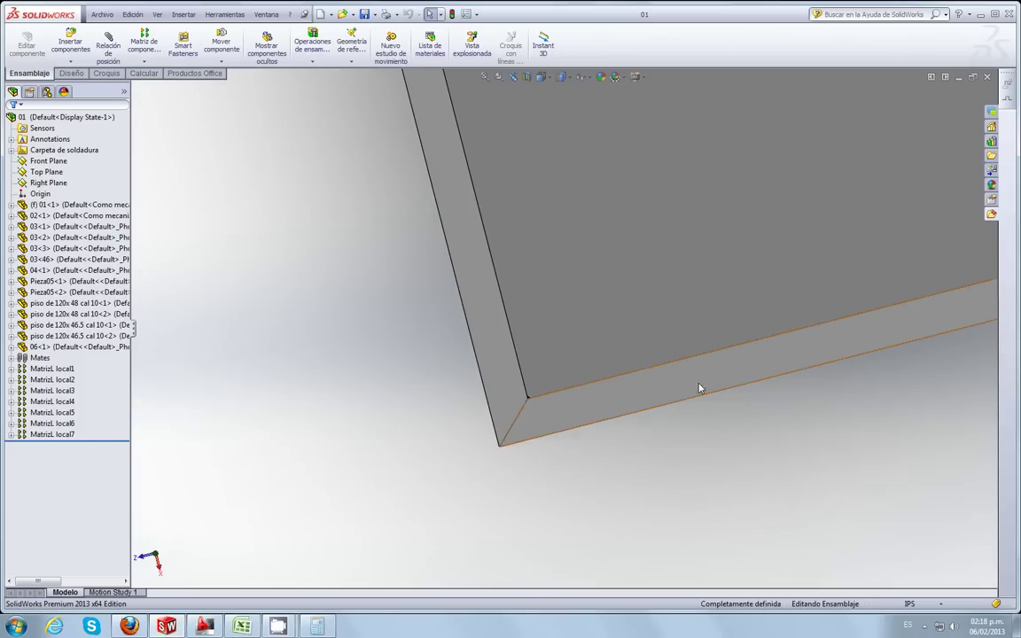
{"action": "middle_click_drag", "start_coordinate": [699, 388], "coordinate": [502, 416], "text": "ctrl"}
{"action": "mouse_move", "coordinate": [300, 138]}
{"action": "middle_mouse_down"}
{"action": "mouse_move", "coordinate": [314, 171]}
{"action": "mouse_move", "coordinate": [319, 157]}
{"action": "mouse_move", "coordinate": [397, 202]}
{"action": "middle_mouse_up"}
{"action": "scroll", "coordinate": [403, 195], "scroll_direction": "up", "scroll_amount": 3}
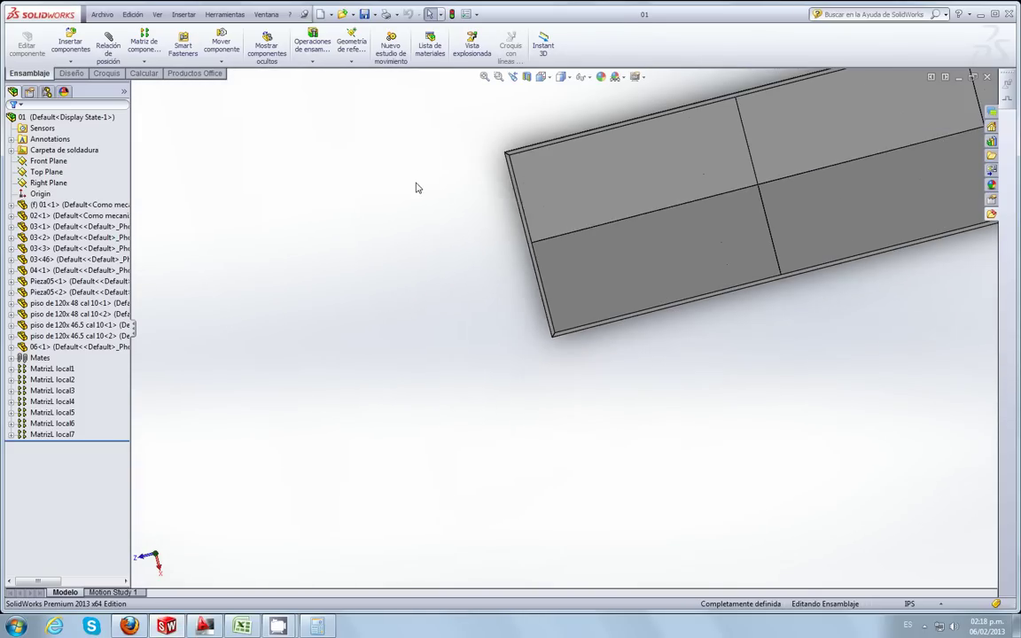
{"action": "scroll", "coordinate": [515, 183], "scroll_direction": "up", "scroll_amount": 2}
{"action": "scroll", "coordinate": [621, 231], "scroll_direction": "up", "scroll_amount": 2}
{"action": "scroll", "coordinate": [496, 324], "scroll_direction": "down", "scroll_amount": 2}
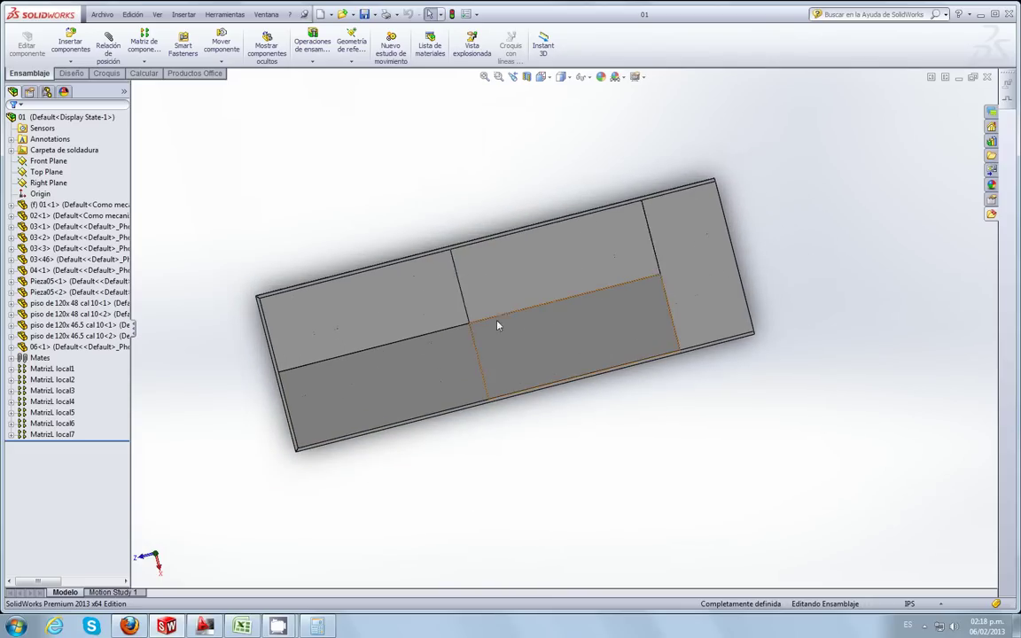
{"action": "scroll", "coordinate": [359, 376], "scroll_direction": "down", "scroll_amount": 2}
{"action": "scroll", "coordinate": [301, 471], "scroll_direction": "down", "scroll_amount": 2}
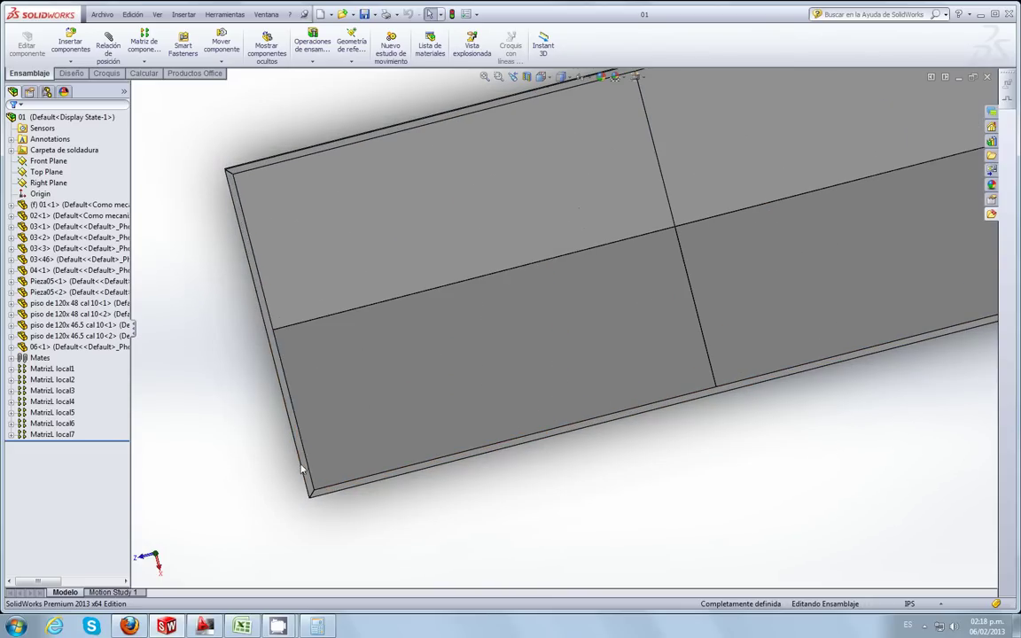
{"action": "scroll", "coordinate": [319, 483], "scroll_direction": "down", "scroll_amount": 2}
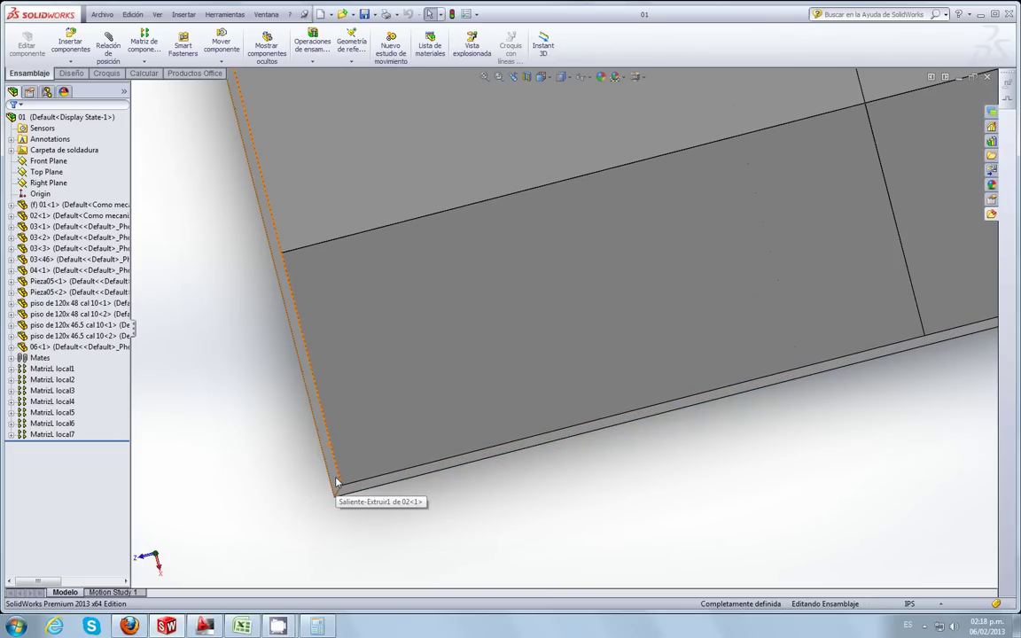
{"action": "left_click", "coordinate": [336, 483]}
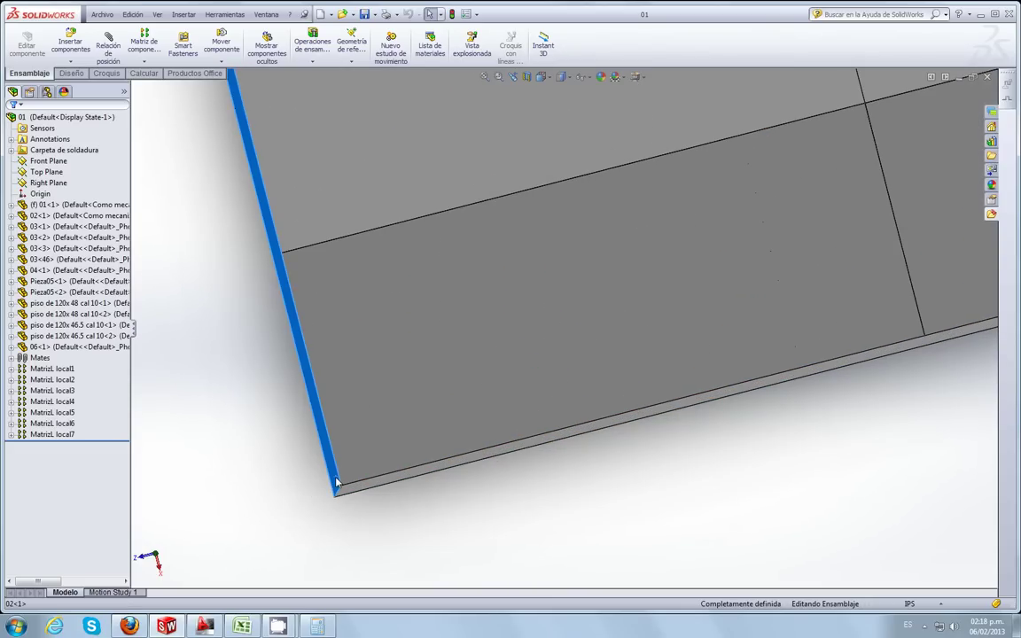
Step: Browse the CommandManager tabs and start a new sketch from the Croquis tools
{"action": "left_click", "coordinate": [75, 74]}
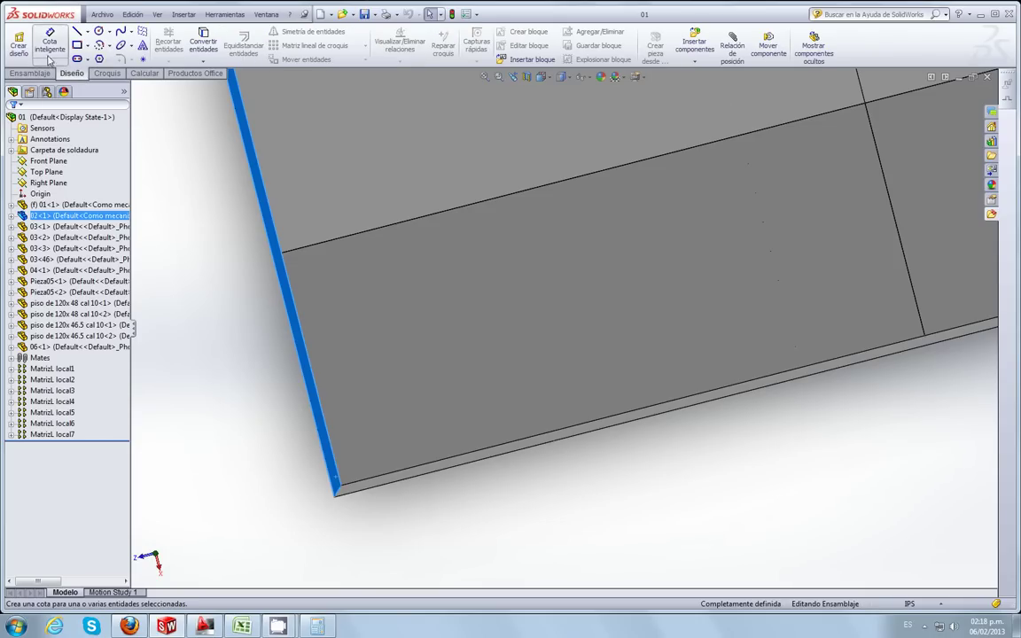
{"action": "left_click", "coordinate": [44, 74]}
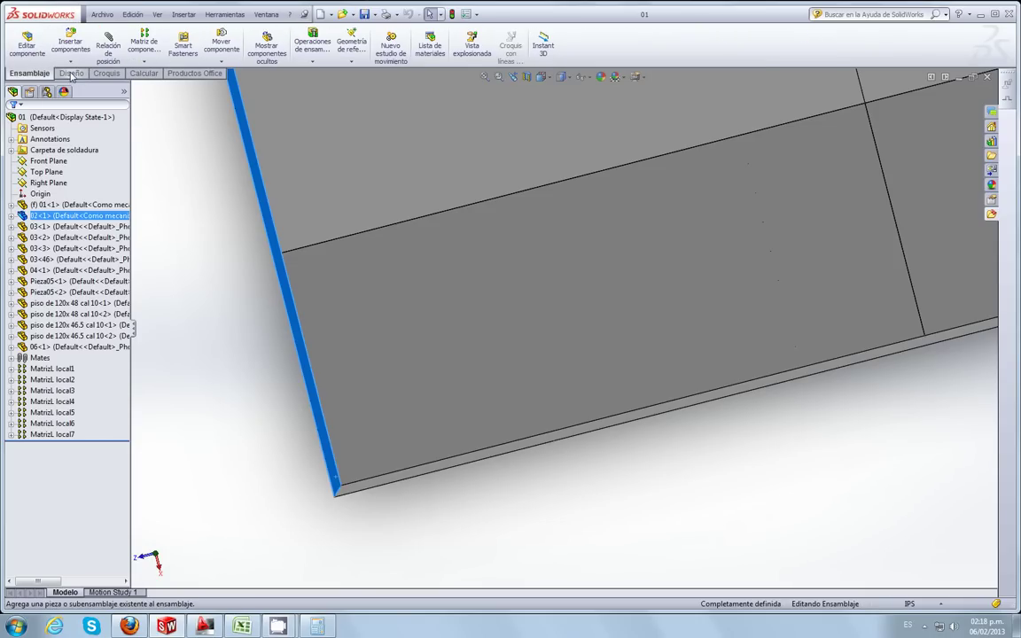
{"action": "left_click", "coordinate": [142, 75]}
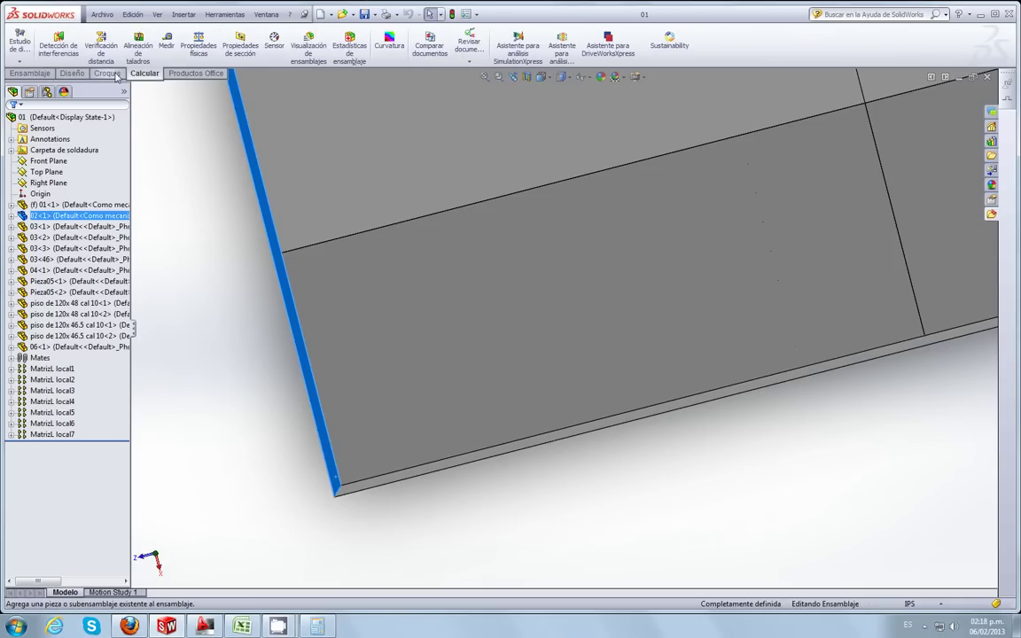
{"action": "left_click", "coordinate": [107, 73]}
{"action": "left_click", "coordinate": [75, 75]}
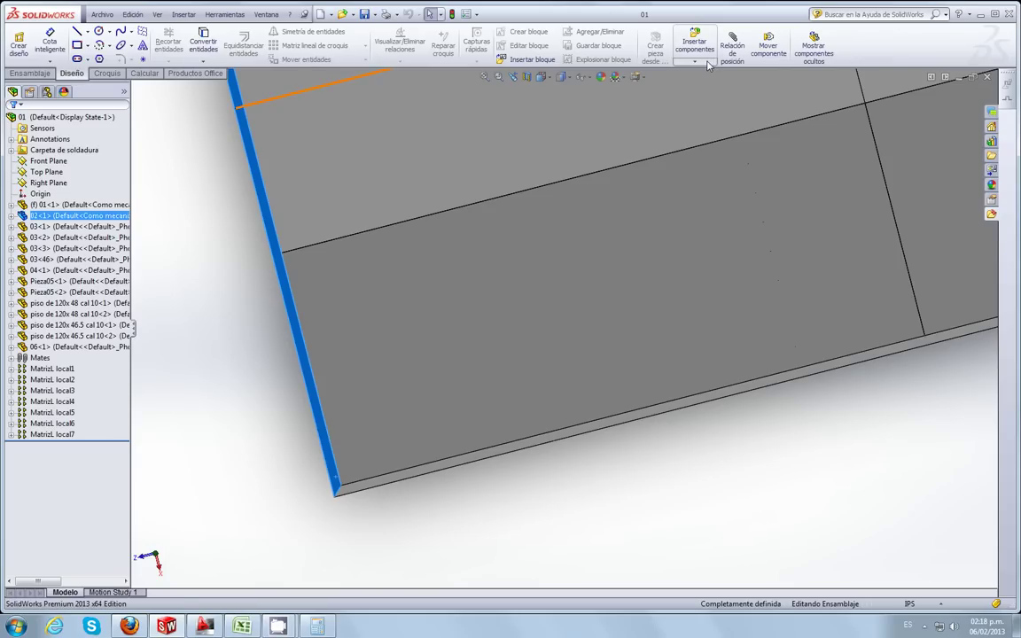
{"action": "left_click", "coordinate": [44, 74]}
{"action": "left_click", "coordinate": [71, 73]}
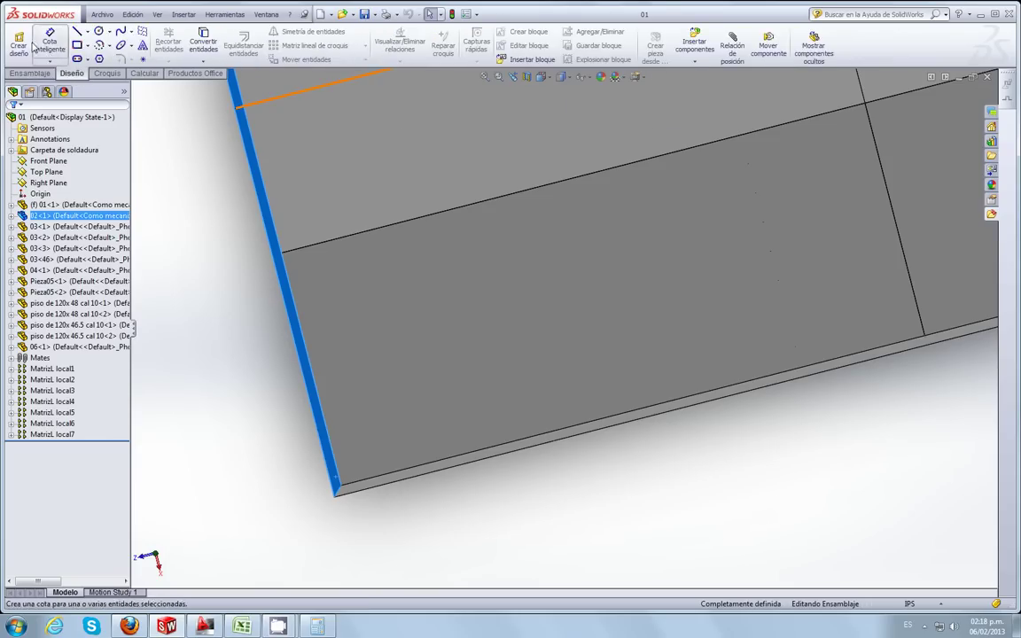
{"action": "left_click", "coordinate": [104, 74]}
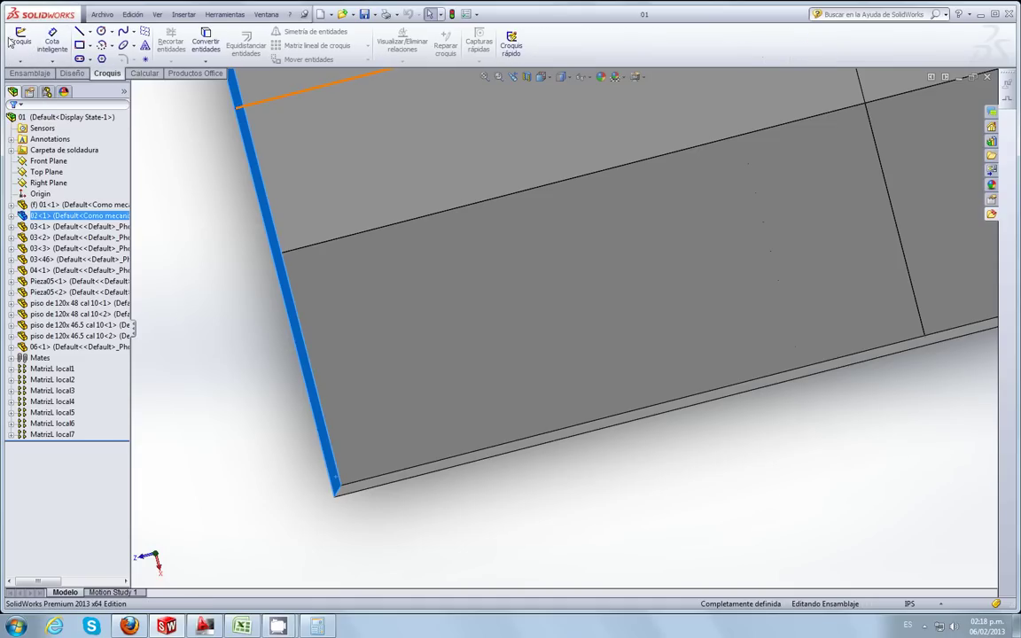
{"action": "left_click", "coordinate": [21, 41]}
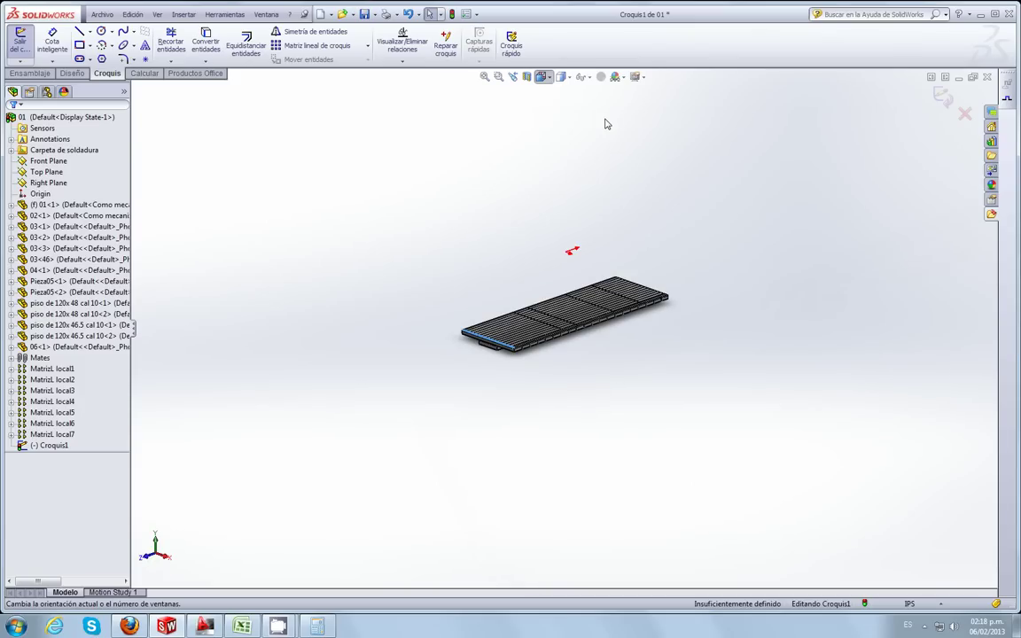
Step: Set the view to Top and zoom to frame the platform
{"action": "left_click", "coordinate": [549, 76]}
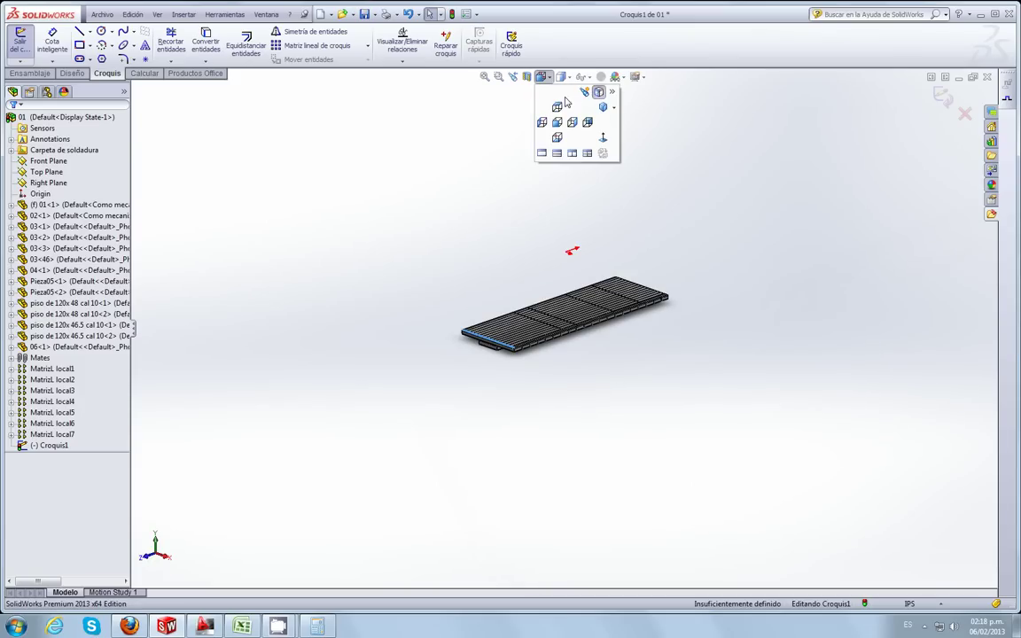
{"action": "left_click", "coordinate": [606, 143]}
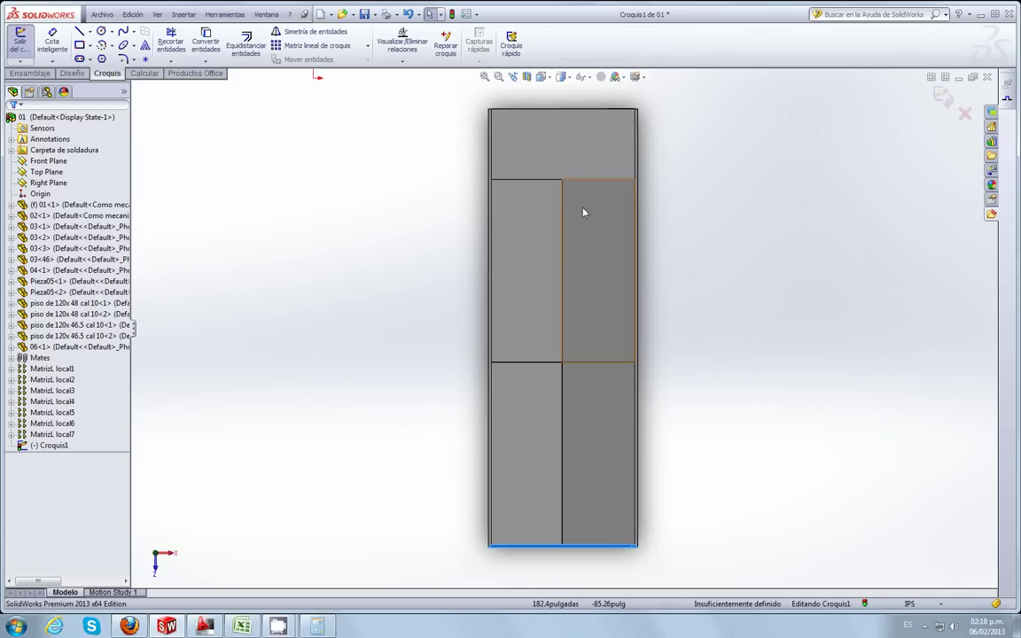
{"action": "scroll", "coordinate": [583, 221], "scroll_direction": "up", "scroll_amount": 2}
{"action": "scroll", "coordinate": [584, 479], "scroll_direction": "down", "scroll_amount": 1}
{"action": "scroll", "coordinate": [551, 396], "scroll_direction": "down", "scroll_amount": 1}
{"action": "scroll", "coordinate": [599, 428], "scroll_direction": "down", "scroll_amount": 1}
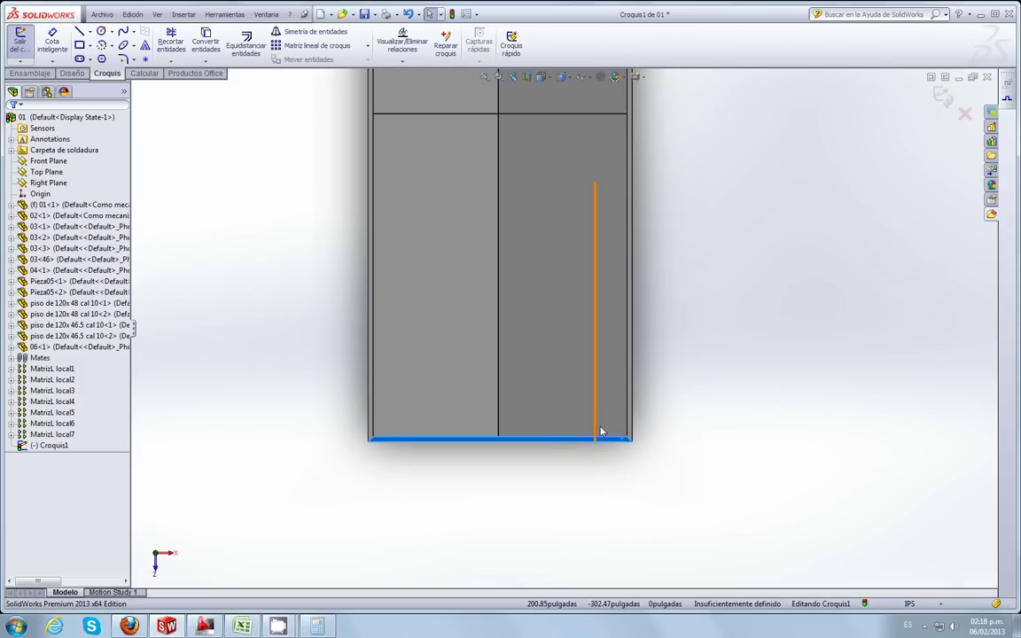
{"action": "scroll", "coordinate": [610, 439], "scroll_direction": "down", "scroll_amount": 2}
{"action": "scroll", "coordinate": [562, 455], "scroll_direction": "down", "scroll_amount": 2}
{"action": "scroll", "coordinate": [562, 455], "scroll_direction": "down", "scroll_amount": 3}
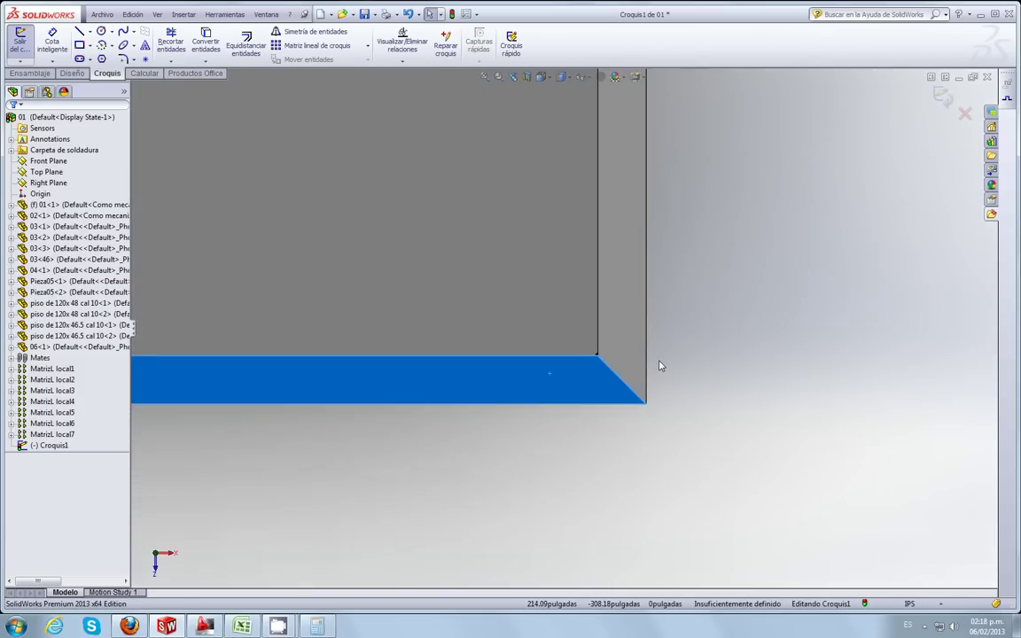
{"action": "scroll", "coordinate": [659, 367], "scroll_direction": "down", "scroll_amount": 2}
{"action": "scroll", "coordinate": [559, 332], "scroll_direction": "up", "scroll_amount": 2}
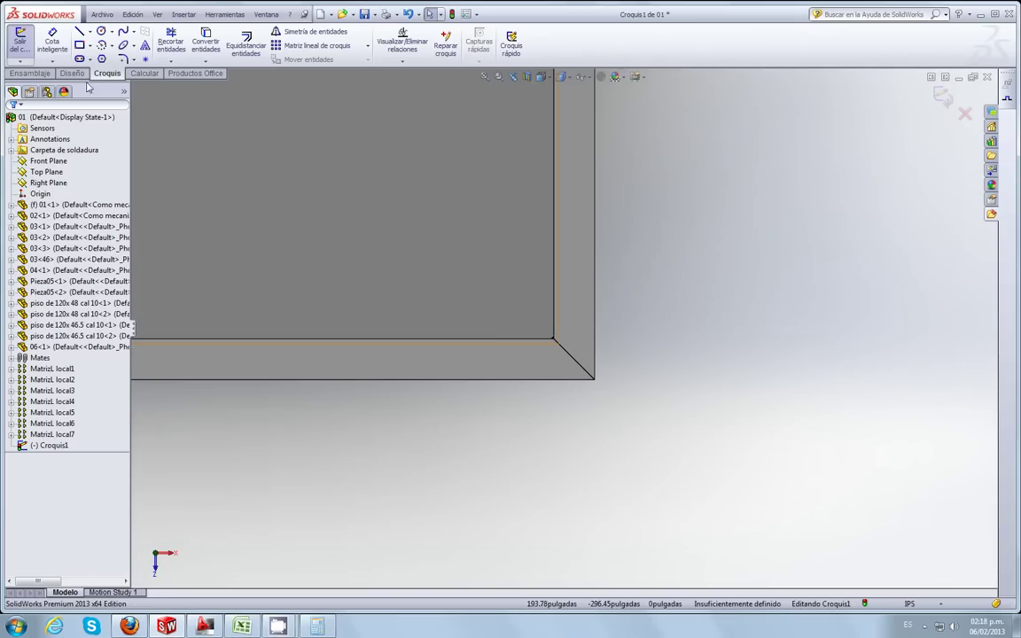
Step: Switch the Line tool to Línea constructiva for construction lines
{"action": "left_click", "coordinate": [90, 32]}
{"action": "left_click", "coordinate": [111, 58]}
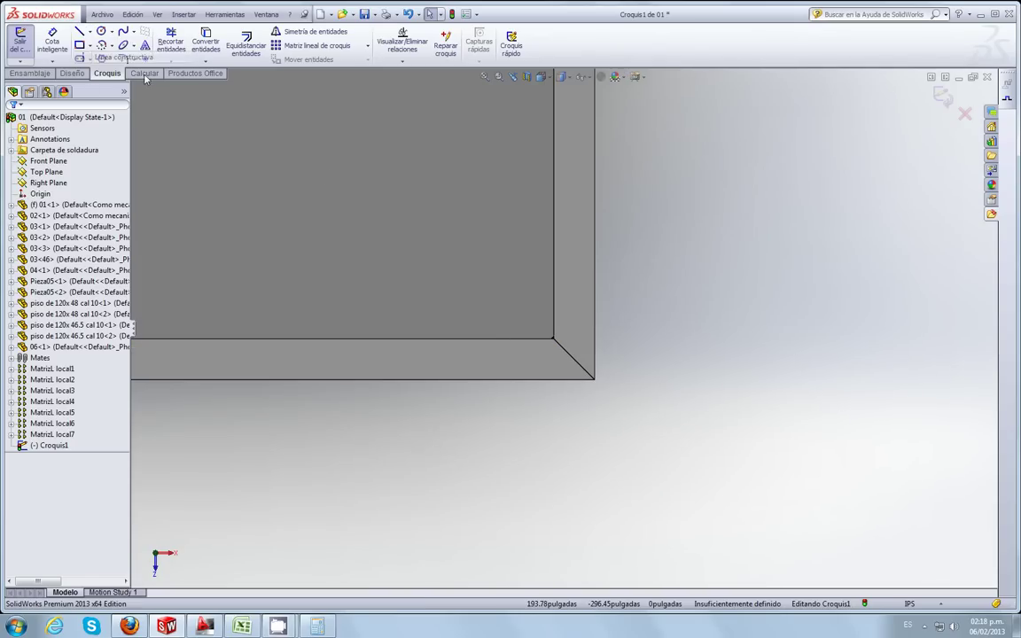
{"action": "scroll", "coordinate": [646, 325], "scroll_direction": "up", "scroll_amount": 1}
{"action": "scroll", "coordinate": [620, 337], "scroll_direction": "up", "scroll_amount": 1}
{"action": "scroll", "coordinate": [407, 328], "scroll_direction": "up", "scroll_amount": 1}
{"action": "scroll", "coordinate": [429, 351], "scroll_direction": "down", "scroll_amount": 2}
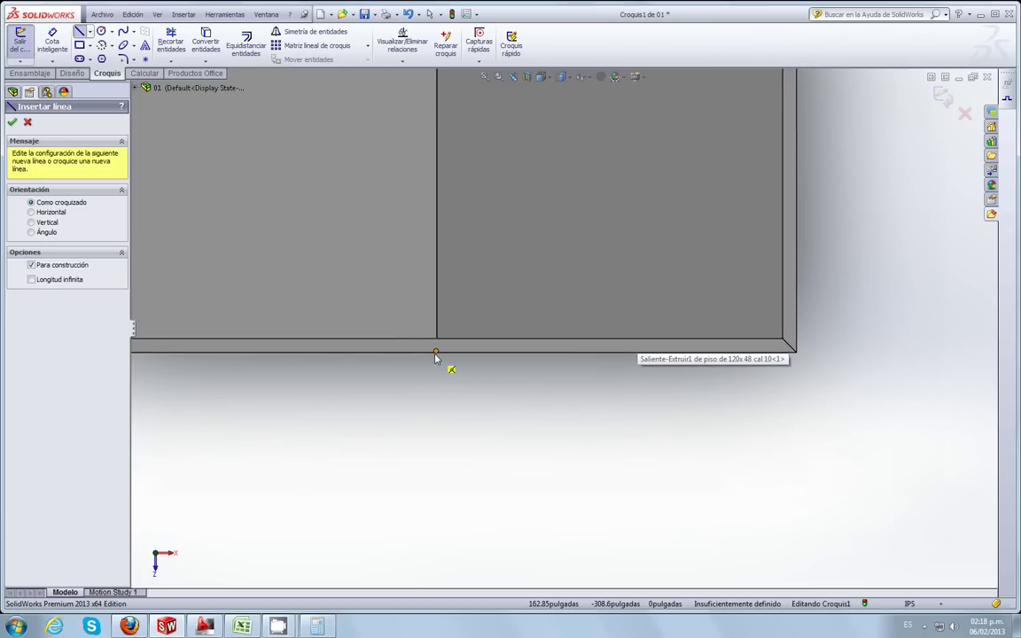
Step: Draw a vertical construction line from the bottom-edge midpoint up the platform, then end the Line tool
{"action": "scroll", "coordinate": [454, 357], "scroll_direction": "up", "scroll_amount": 1}
{"action": "scroll", "coordinate": [483, 351], "scroll_direction": "down", "scroll_amount": 1}
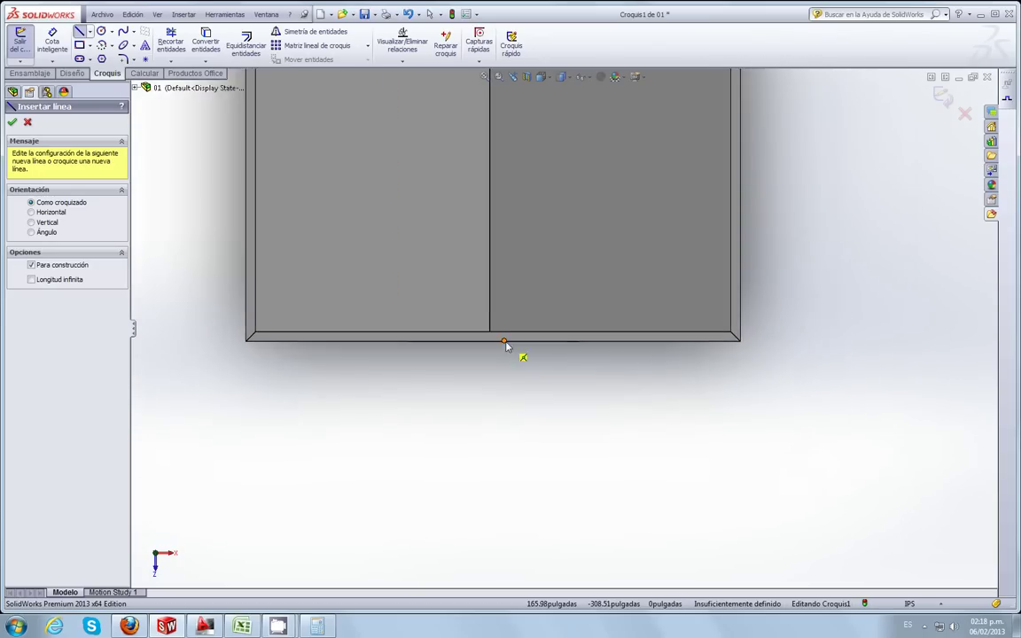
{"action": "scroll", "coordinate": [498, 344], "scroll_direction": "down", "scroll_amount": 1}
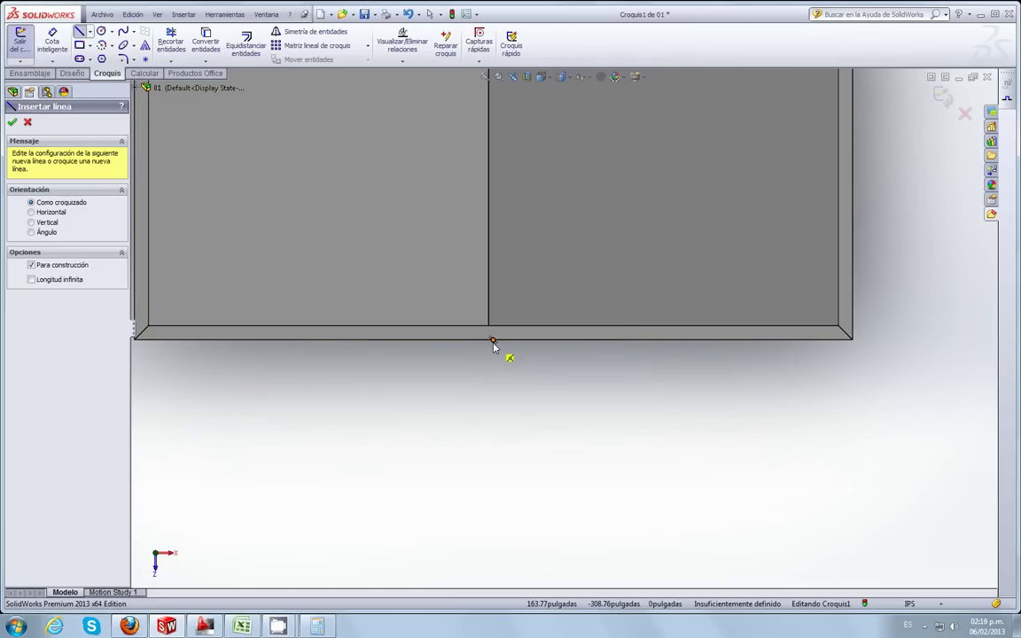
{"action": "left_click", "coordinate": [493, 374]}
{"action": "scroll", "coordinate": [493, 376], "scroll_direction": "down", "scroll_amount": 1}
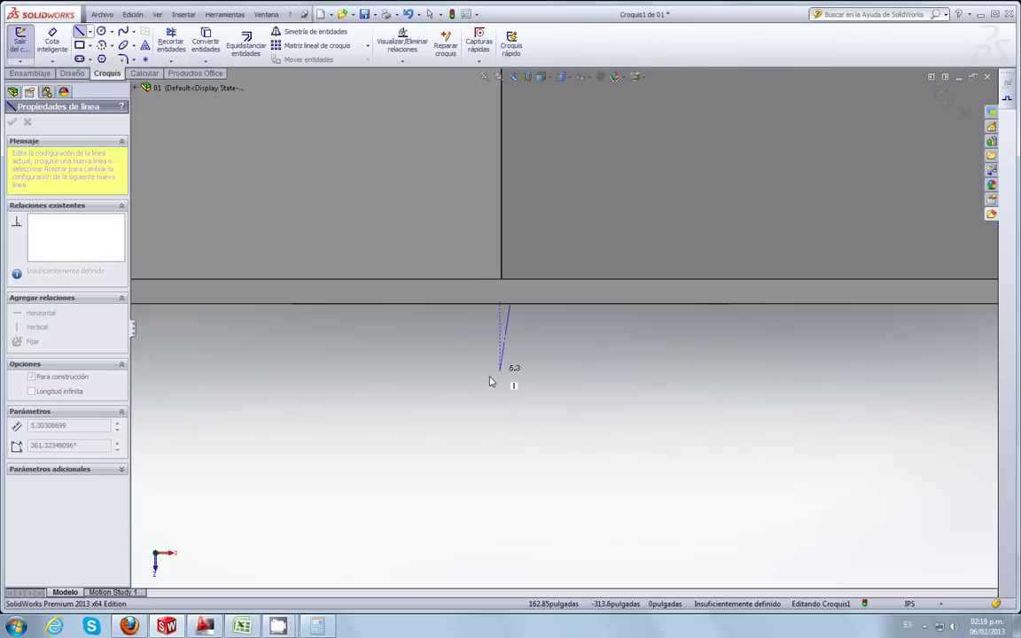
{"action": "scroll", "coordinate": [492, 377], "scroll_direction": "up", "scroll_amount": 1}
{"action": "scroll", "coordinate": [491, 376], "scroll_direction": "up", "scroll_amount": 1}
{"action": "scroll", "coordinate": [490, 375], "scroll_direction": "up", "scroll_amount": 3}
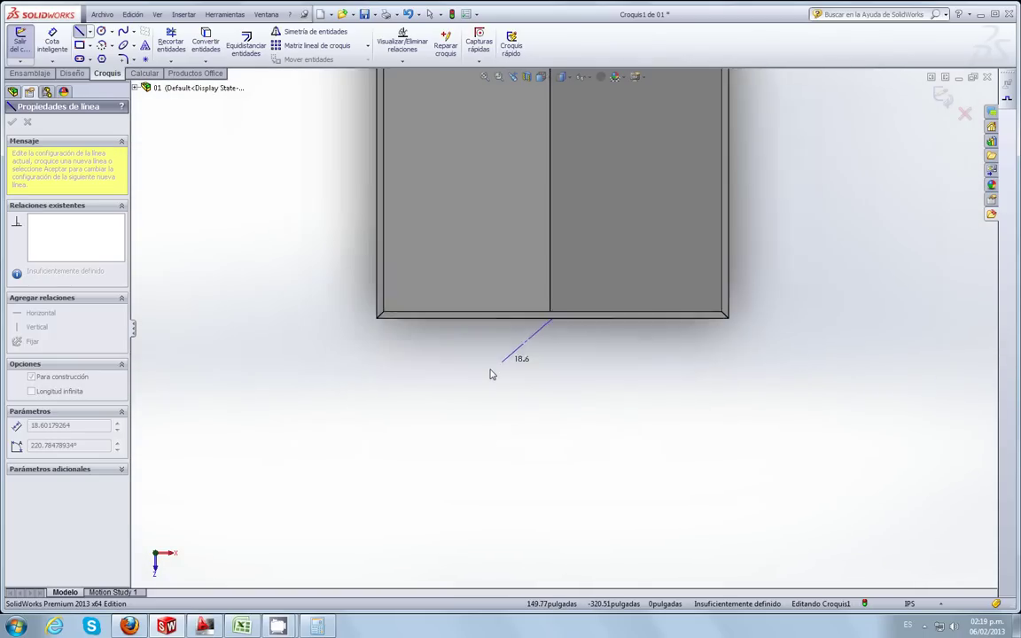
{"action": "scroll", "coordinate": [490, 376], "scroll_direction": "up", "scroll_amount": 2}
{"action": "scroll", "coordinate": [497, 354], "scroll_direction": "up", "scroll_amount": 3}
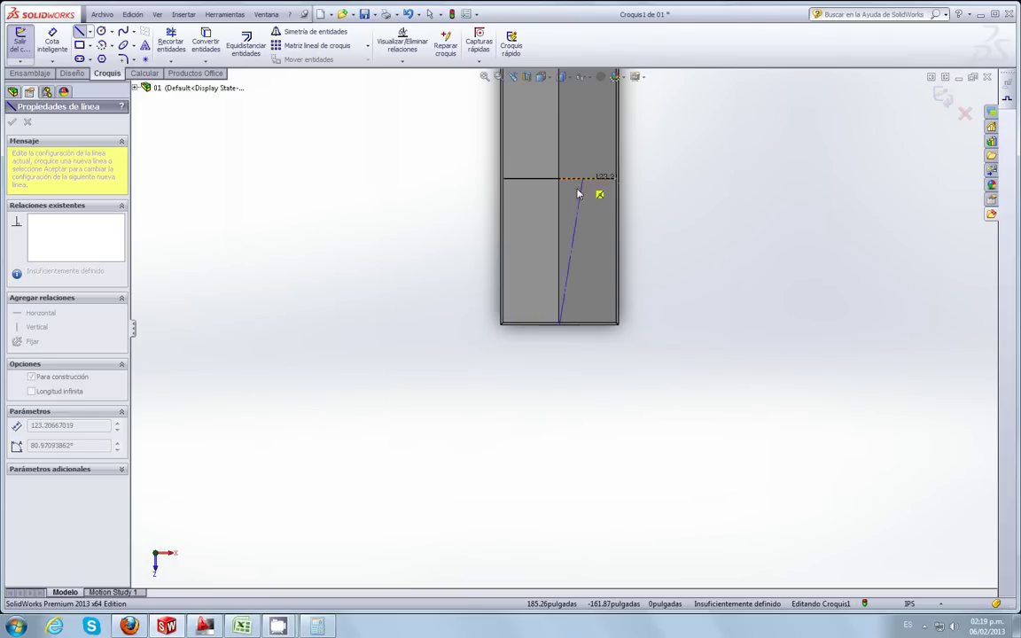
{"action": "scroll", "coordinate": [579, 188], "scroll_direction": "up", "scroll_amount": 2}
{"action": "scroll", "coordinate": [576, 177], "scroll_direction": "up", "scroll_amount": 1}
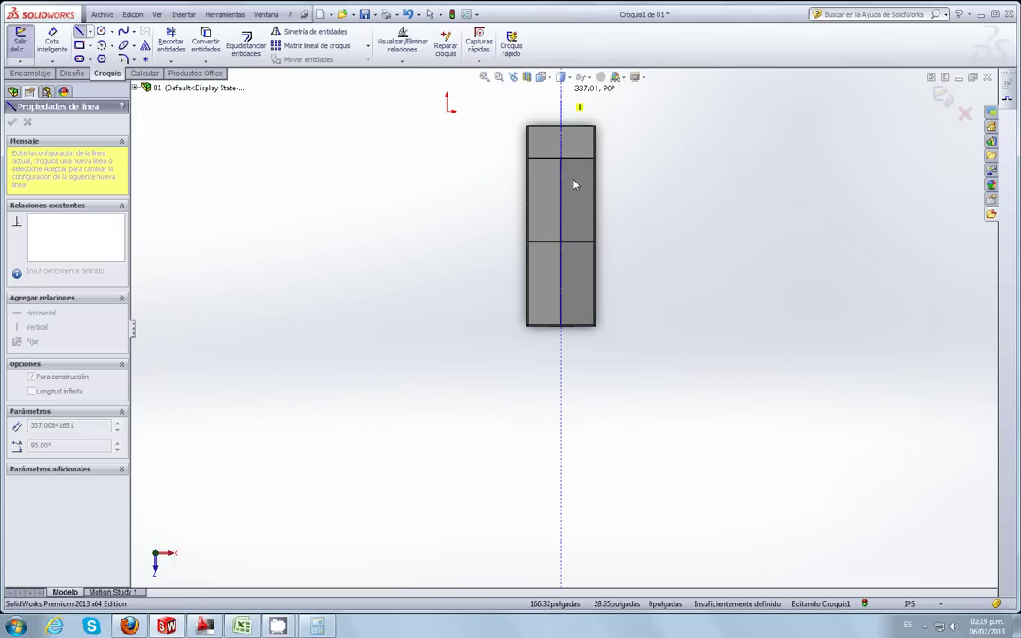
{"action": "left_click", "coordinate": [585, 306]}
{"action": "scroll", "coordinate": [574, 332], "scroll_direction": "down", "scroll_amount": 2}
{"action": "scroll", "coordinate": [580, 381], "scroll_direction": "down", "scroll_amount": 3}
{"action": "key", "text": "Escape"}
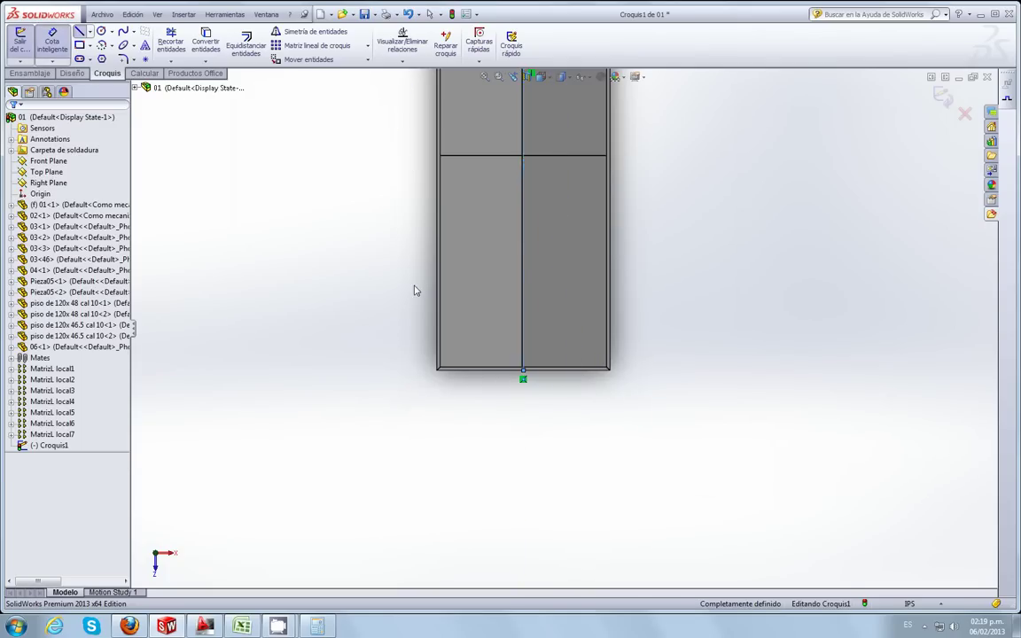
Step: Try a horizontal dimension from the centreline's bottom end to the right corner, then cancel it
{"action": "scroll", "coordinate": [543, 378], "scroll_direction": "down", "scroll_amount": 1}
{"action": "scroll", "coordinate": [534, 362], "scroll_direction": "down", "scroll_amount": 2}
{"action": "scroll", "coordinate": [490, 342], "scroll_direction": "down", "scroll_amount": 2}
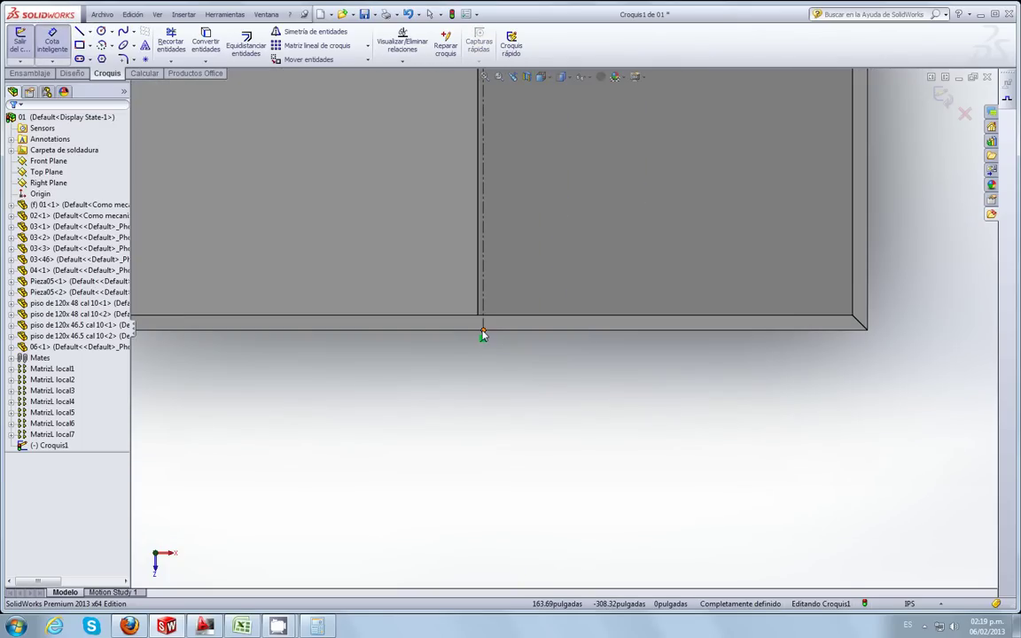
{"action": "left_click", "coordinate": [483, 334]}
{"action": "left_click", "coordinate": [869, 331]}
{"action": "left_click", "coordinate": [718, 398]}
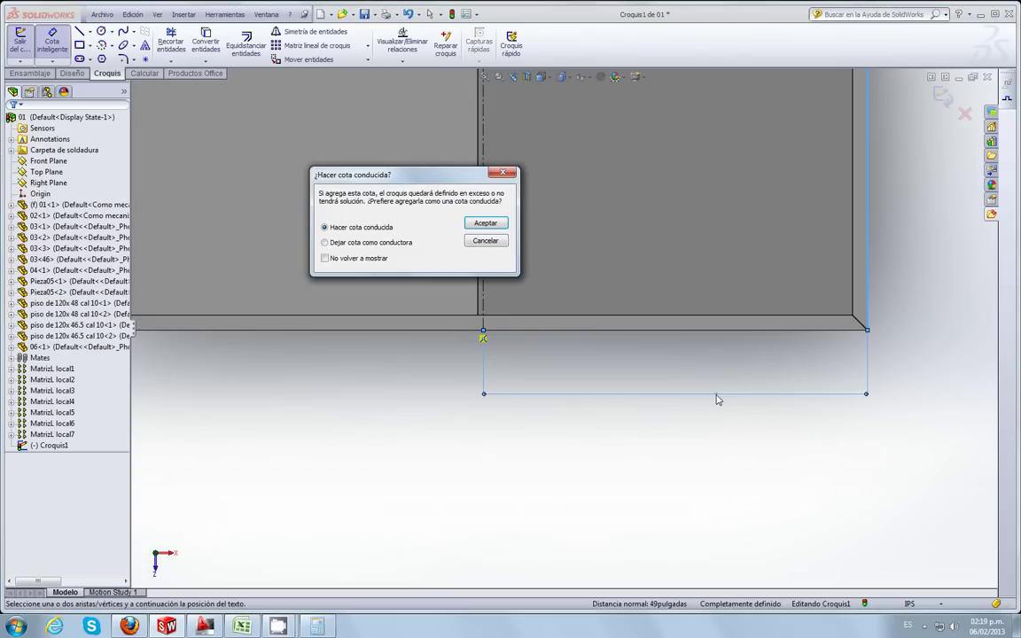
{"action": "left_click", "coordinate": [485, 241]}
Step: Re-add the horizontal centreline-to-corner dimension and keep it at 49 inches
{"action": "scroll", "coordinate": [691, 406], "scroll_direction": "up", "scroll_amount": 3}
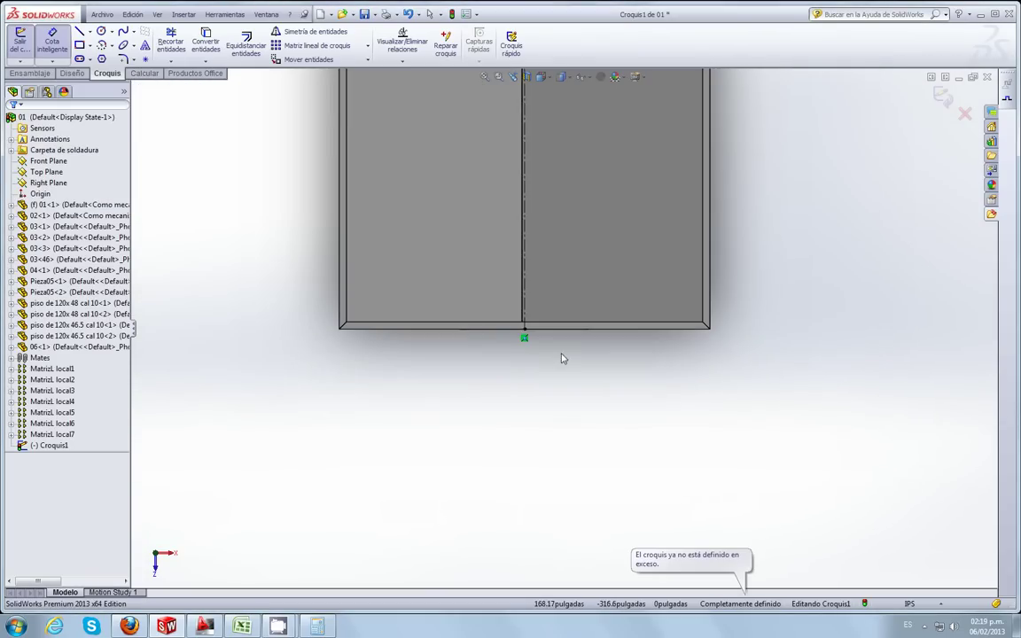
{"action": "scroll", "coordinate": [618, 341], "scroll_direction": "down", "scroll_amount": 2}
{"action": "scroll", "coordinate": [735, 332], "scroll_direction": "down", "scroll_amount": 3}
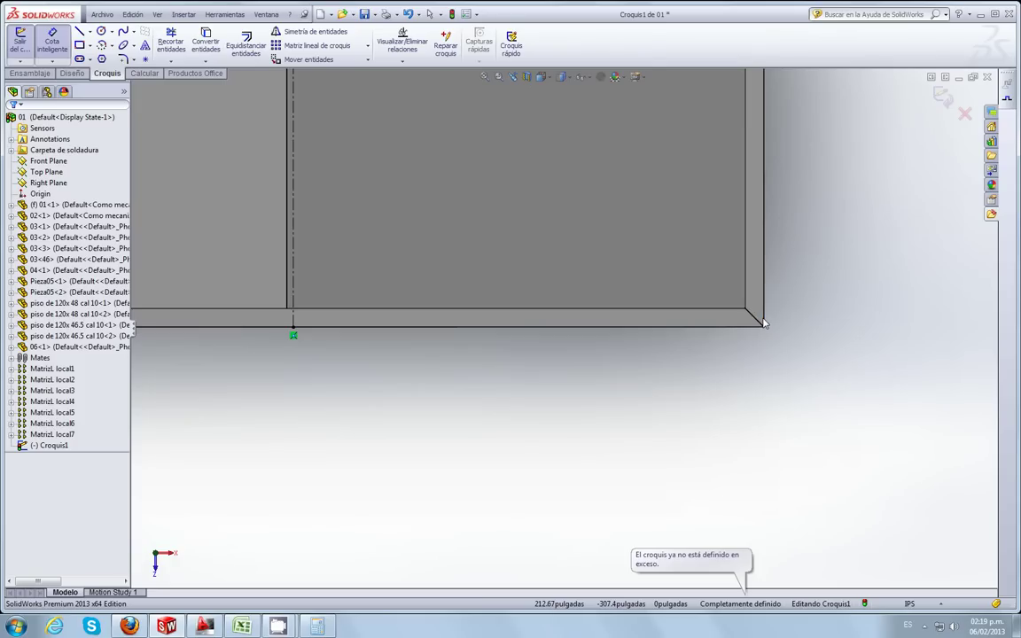
{"action": "left_click", "coordinate": [294, 330]}
{"action": "left_click", "coordinate": [485, 390]}
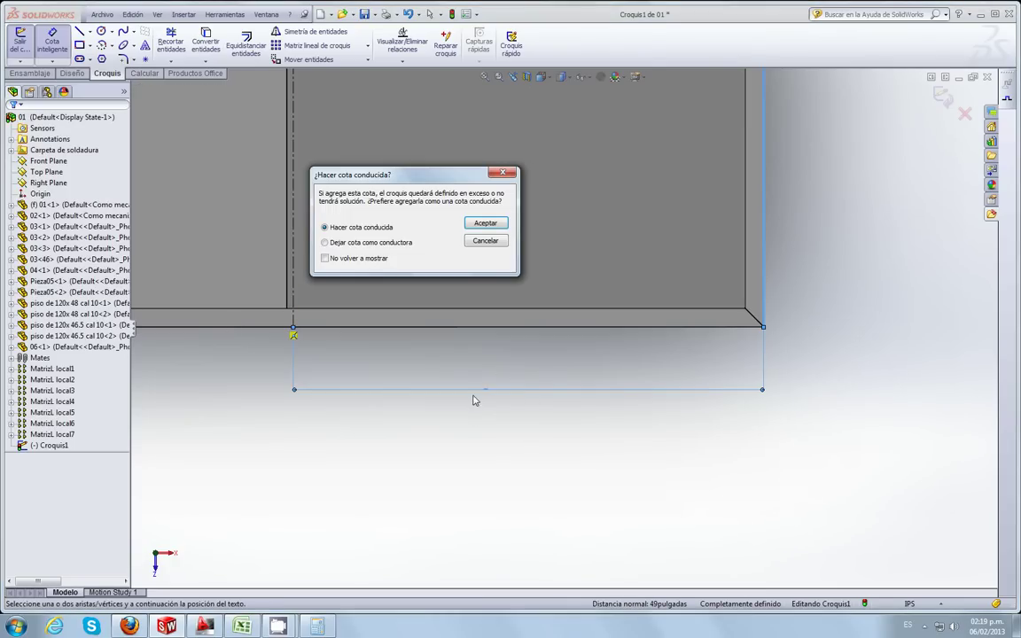
{"action": "left_click", "coordinate": [475, 222]}
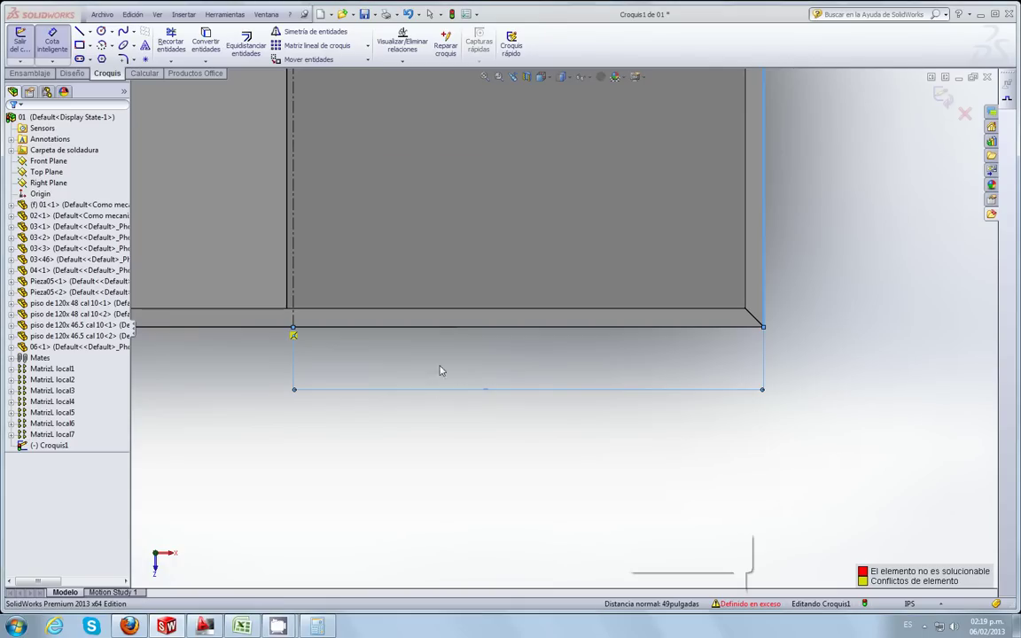
Step: Exit dimensioning and delete the redundant 49.00 dimension over-defining the sketch
{"action": "scroll", "coordinate": [488, 395], "scroll_direction": "up", "scroll_amount": 1}
{"action": "scroll", "coordinate": [497, 388], "scroll_direction": "up", "scroll_amount": 2}
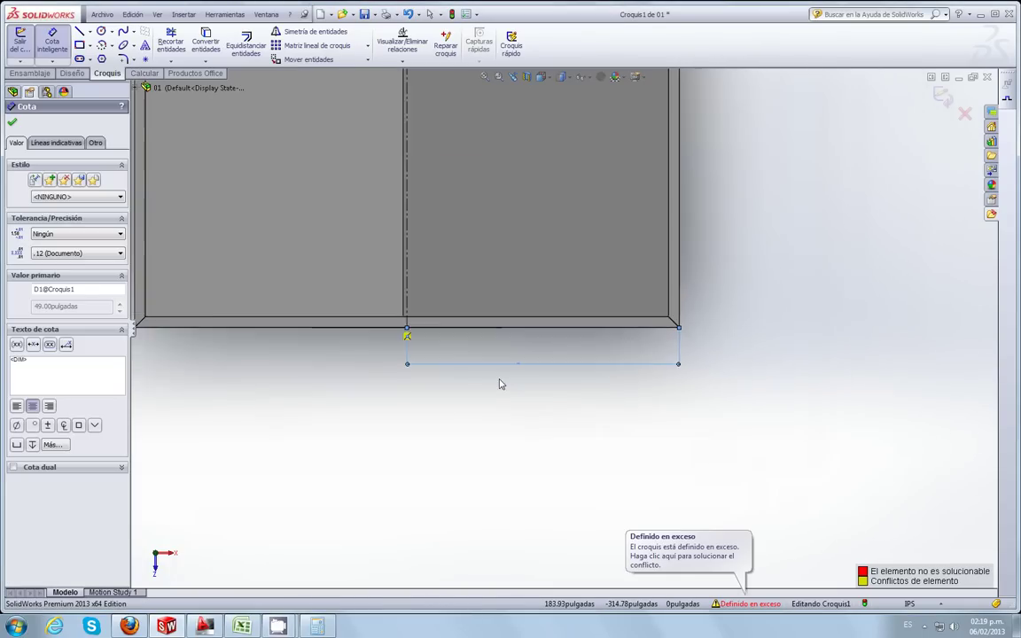
{"action": "scroll", "coordinate": [592, 354], "scroll_direction": "down", "scroll_amount": 1}
{"action": "scroll", "coordinate": [606, 338], "scroll_direction": "down", "scroll_amount": 2}
{"action": "scroll", "coordinate": [547, 360], "scroll_direction": "down", "scroll_amount": 2}
{"action": "scroll", "coordinate": [459, 392], "scroll_direction": "down", "scroll_amount": 1}
{"action": "scroll", "coordinate": [493, 388], "scroll_direction": "up", "scroll_amount": 2}
{"action": "scroll", "coordinate": [487, 383], "scroll_direction": "up", "scroll_amount": 1}
{"action": "scroll", "coordinate": [488, 384], "scroll_direction": "up", "scroll_amount": 1}
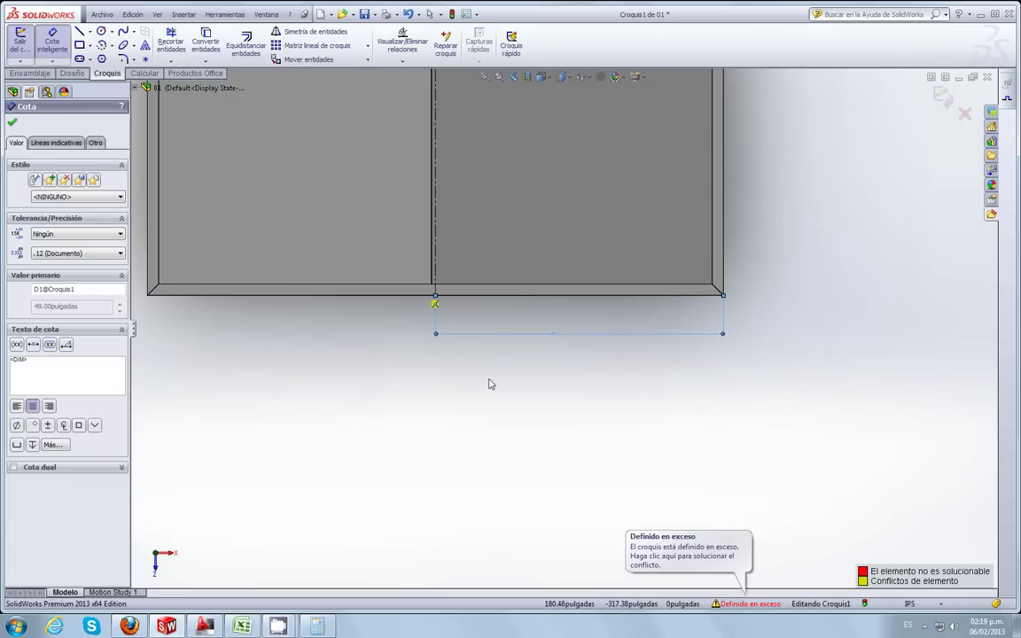
{"action": "key", "text": "Escape"}
{"action": "mouse_move", "coordinate": [703, 358]}
{"action": "left_mouse_down"}
{"action": "mouse_move", "coordinate": [592, 324]}
{"action": "mouse_move", "coordinate": [522, 347]}
{"action": "left_mouse_up"}
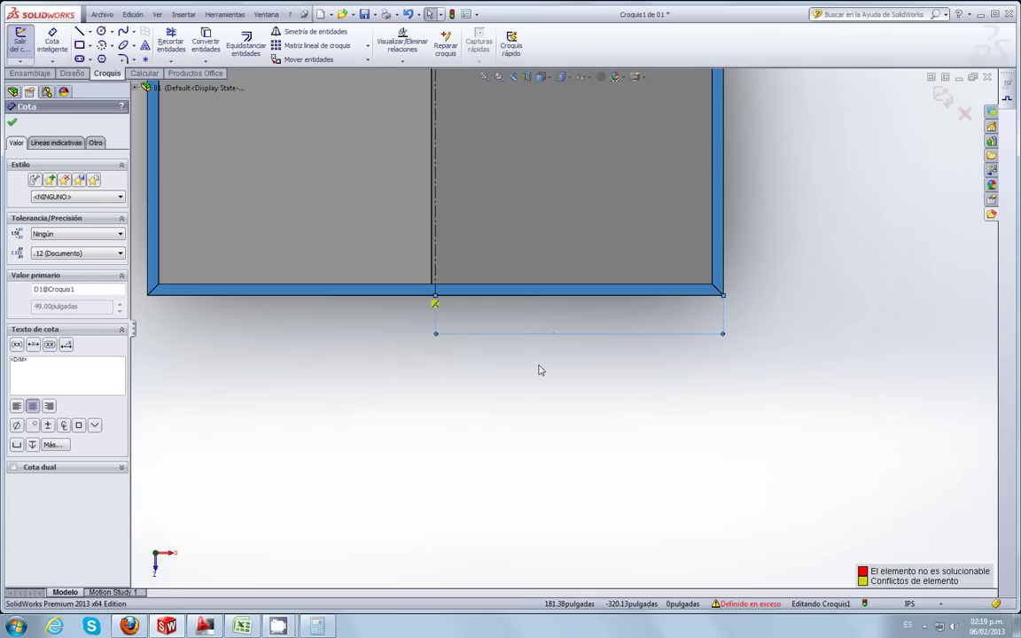
{"action": "key", "text": "Delete"}
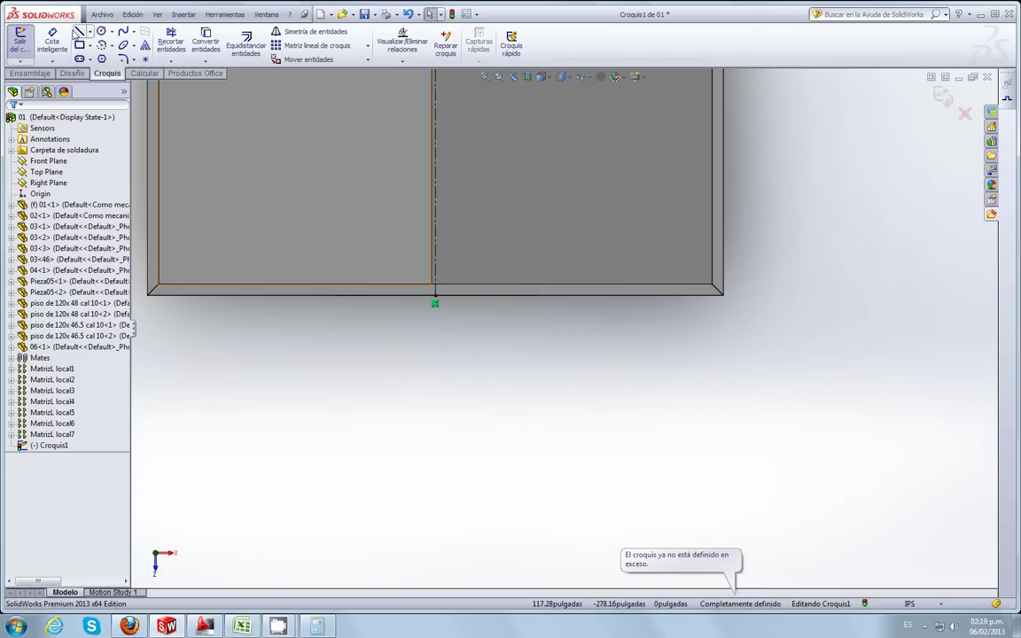
Step: Draw a corner rectangle over the platform's bottom-right corner
{"action": "left_click", "coordinate": [79, 44]}
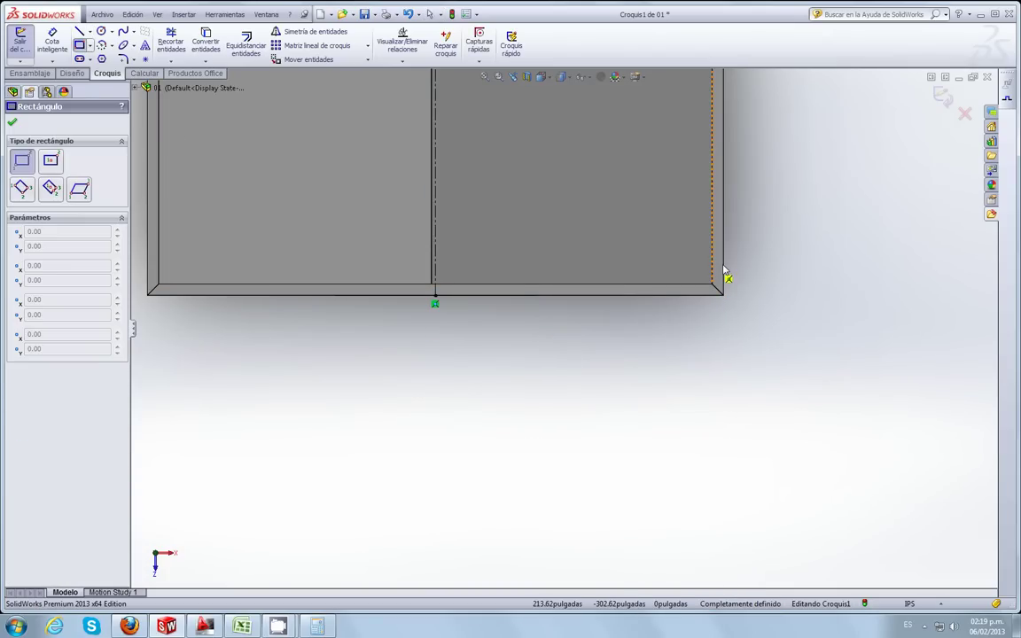
{"action": "scroll", "coordinate": [724, 275], "scroll_direction": "down", "scroll_amount": 2}
{"action": "scroll", "coordinate": [719, 271], "scroll_direction": "down", "scroll_amount": 2}
{"action": "scroll", "coordinate": [690, 268], "scroll_direction": "down", "scroll_amount": 2}
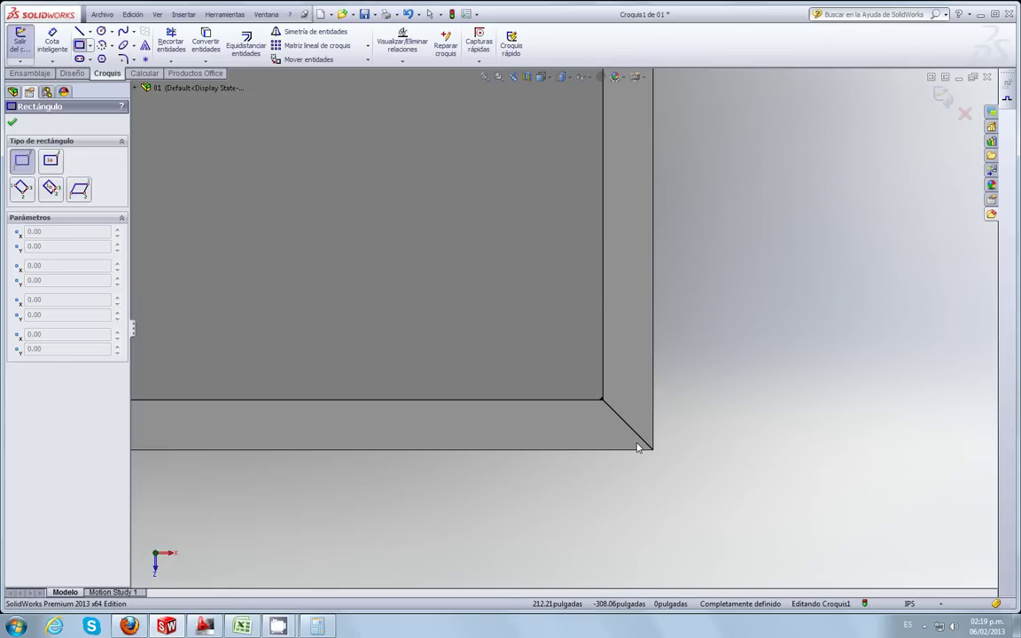
{"action": "left_click", "coordinate": [637, 447]}
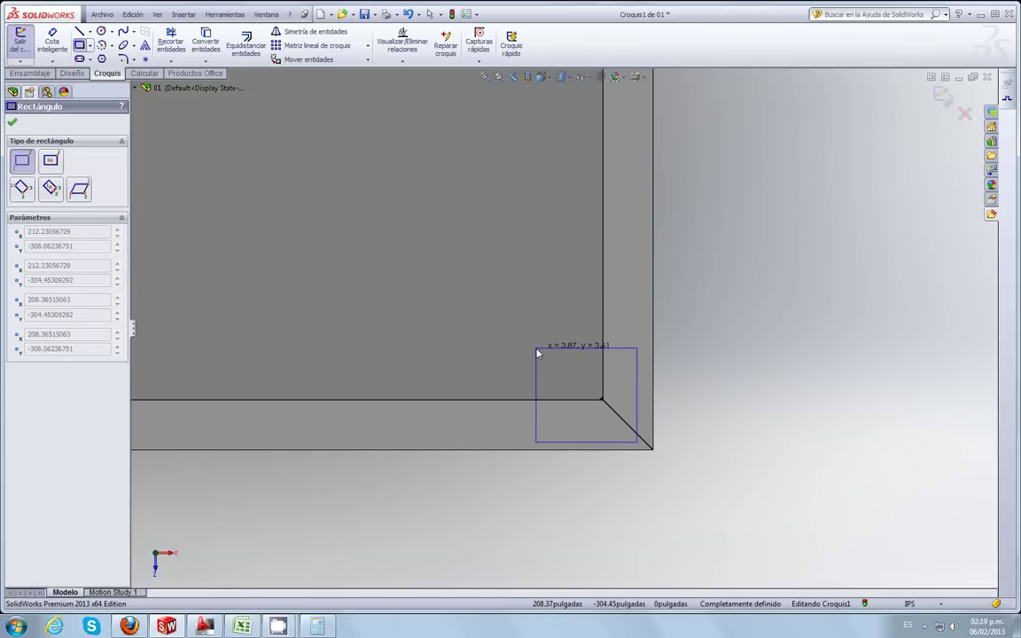
{"action": "left_click", "coordinate": [536, 350]}
Step: Dimension the rectangle to 3 inches wide and 3 inches tall
{"action": "left_click", "coordinate": [52, 39]}
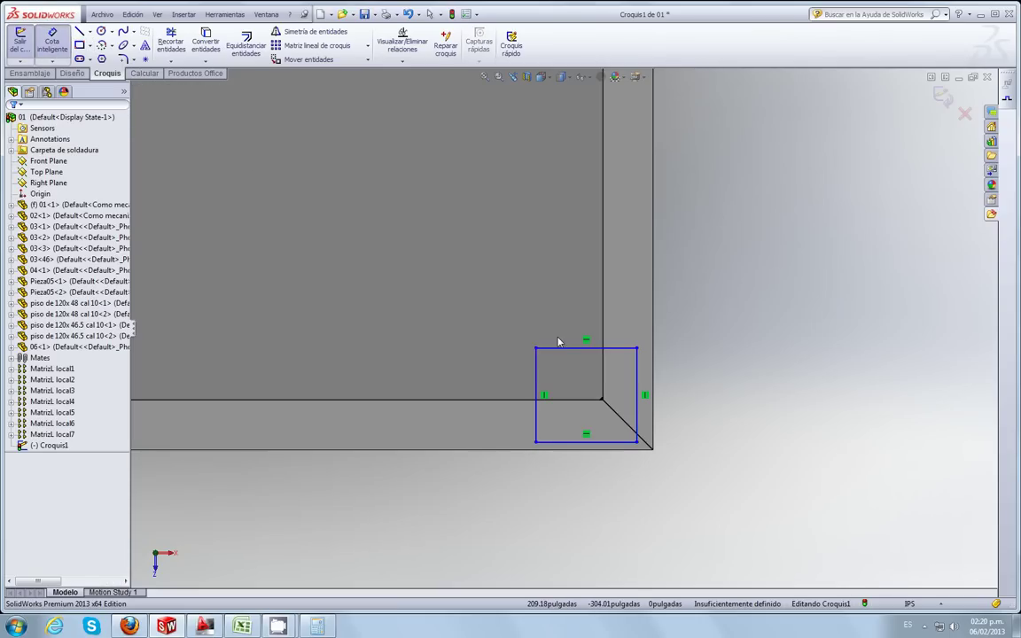
{"action": "left_click", "coordinate": [564, 348]}
{"action": "left_click", "coordinate": [570, 297]}
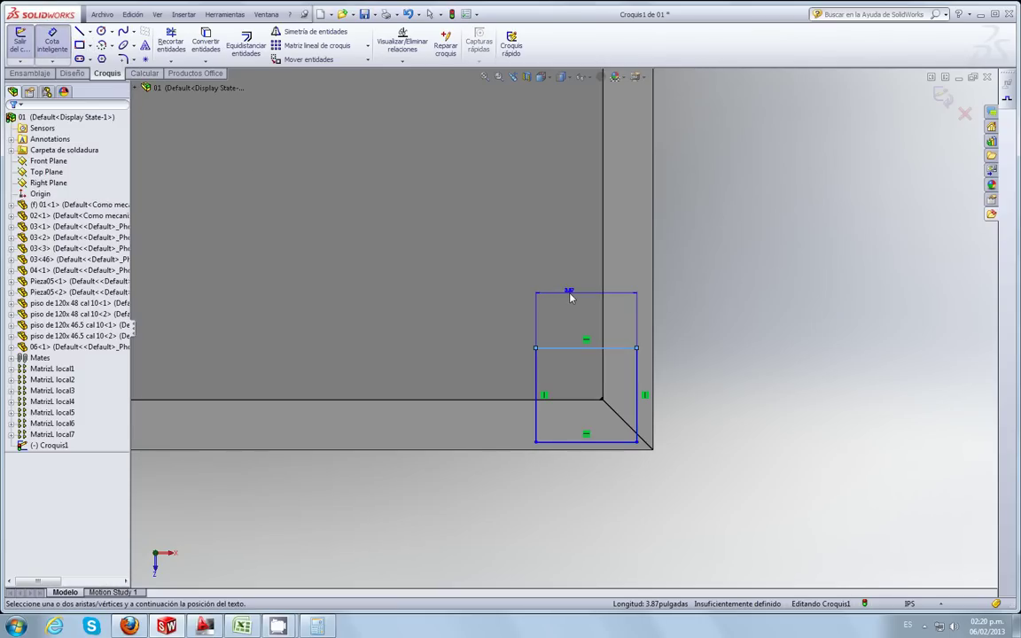
{"action": "type", "text": "3"}
{"action": "key", "text": "Return"}
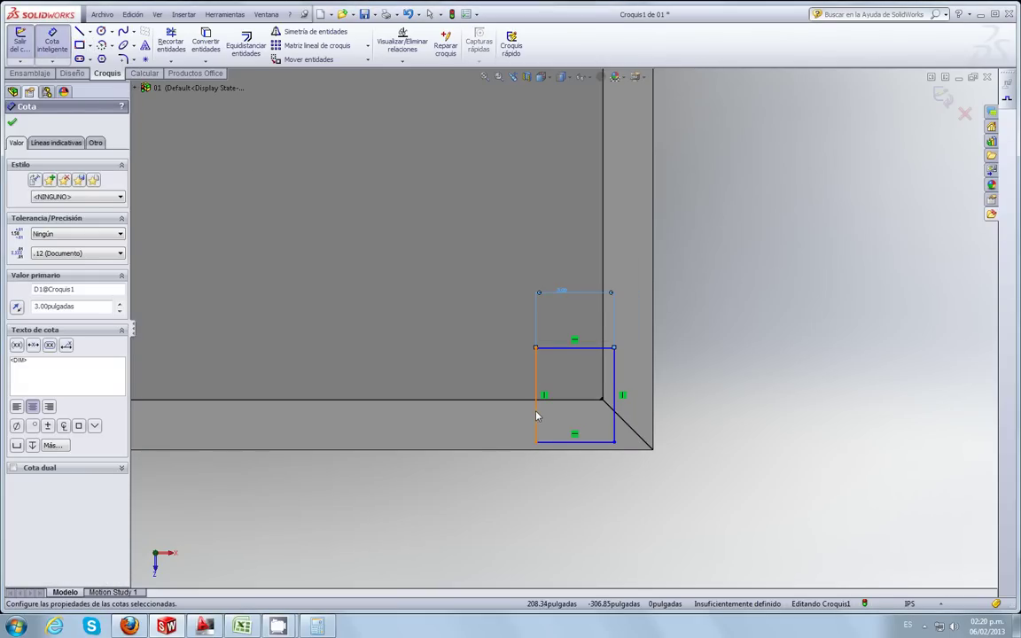
{"action": "left_click", "coordinate": [536, 416]}
{"action": "left_click", "coordinate": [499, 413]}
{"action": "key", "text": "Return"}
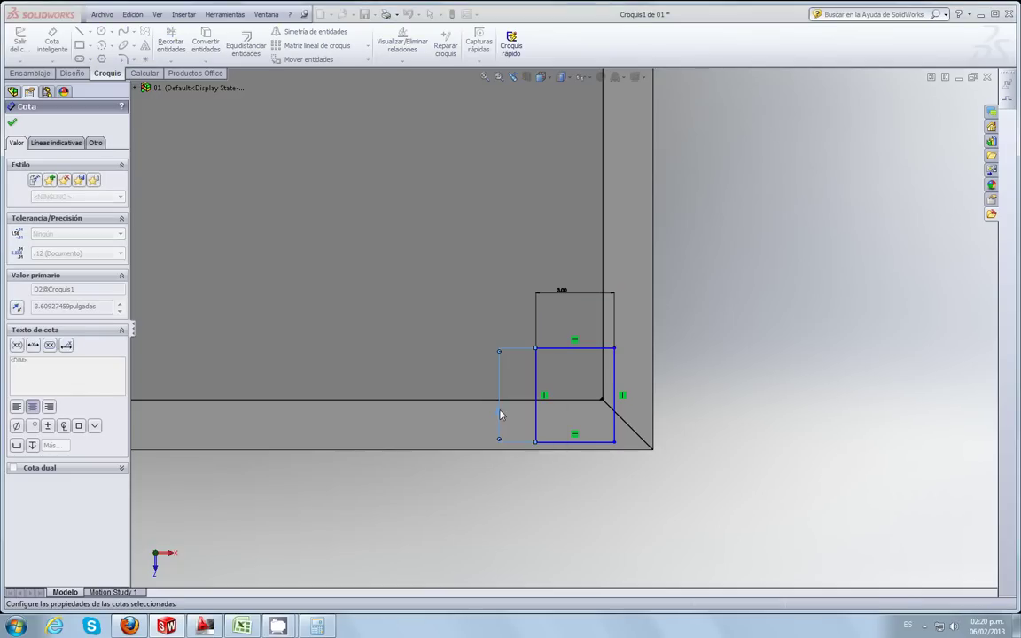
Step: Set the square's bottom edge 1/8 inch from the platform's bottom edge
{"action": "scroll", "coordinate": [601, 414], "scroll_direction": "down", "scroll_amount": 2}
{"action": "scroll", "coordinate": [603, 415], "scroll_direction": "down", "scroll_amount": 1}
{"action": "scroll", "coordinate": [599, 417], "scroll_direction": "down", "scroll_amount": 1}
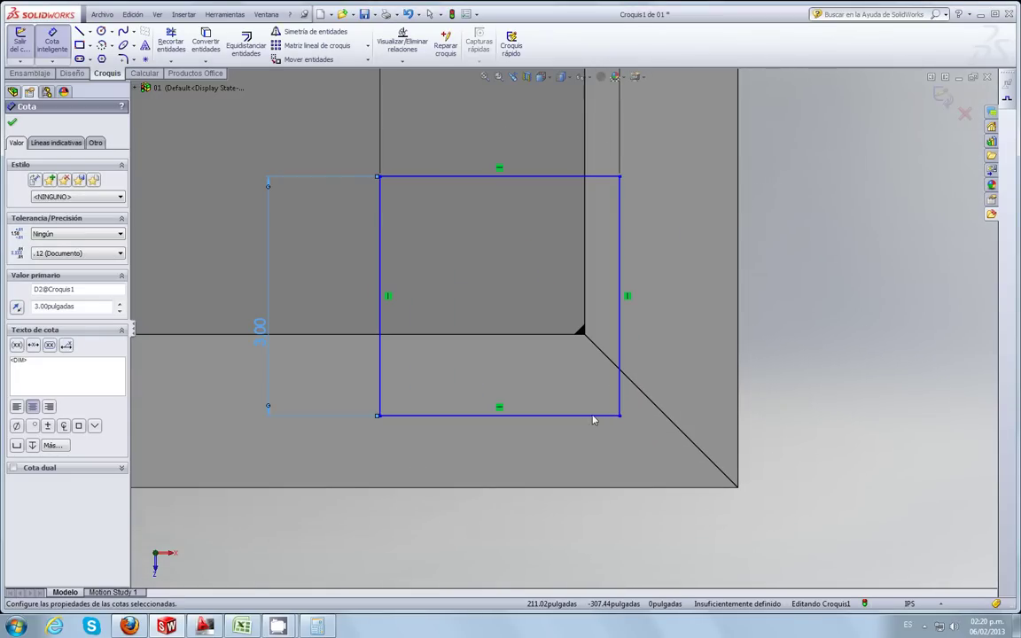
{"action": "left_click", "coordinate": [593, 415]}
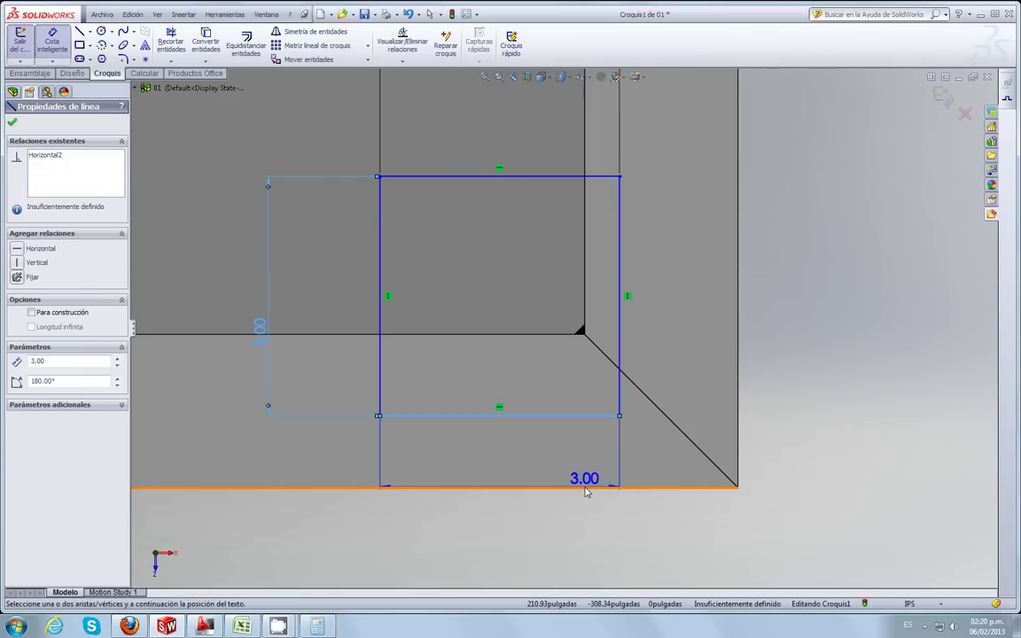
{"action": "left_click", "coordinate": [587, 486]}
{"action": "left_click", "coordinate": [620, 457]}
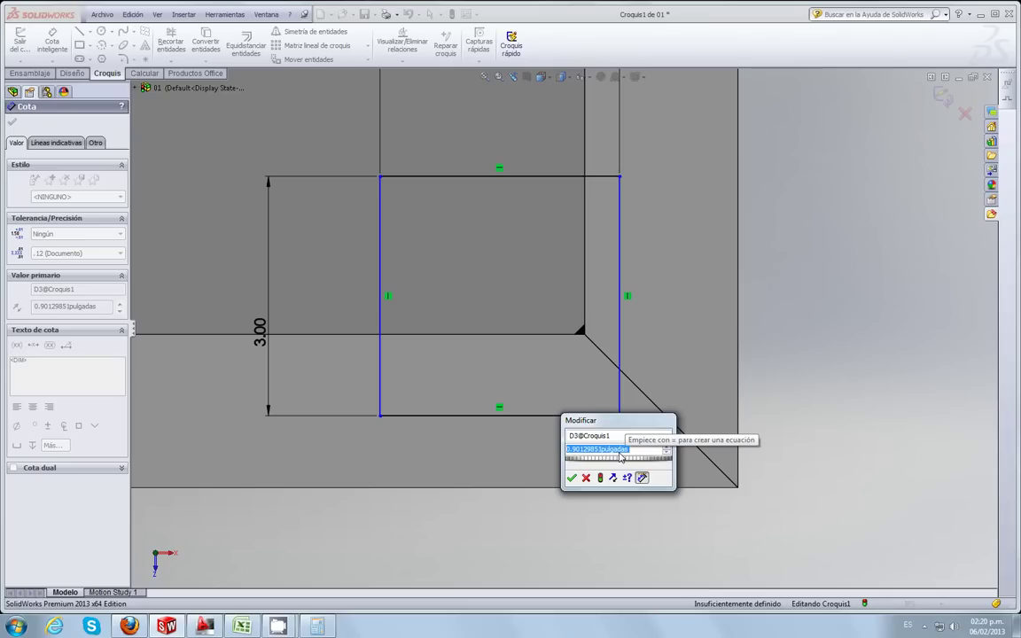
{"action": "type", "text": "1/8"}
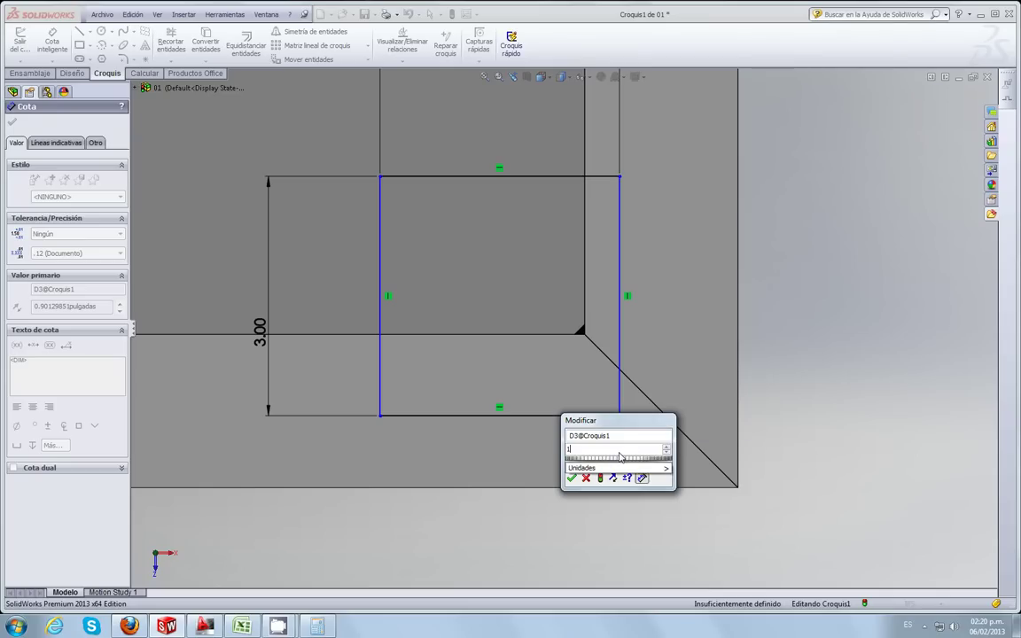
{"action": "key", "text": "Return"}
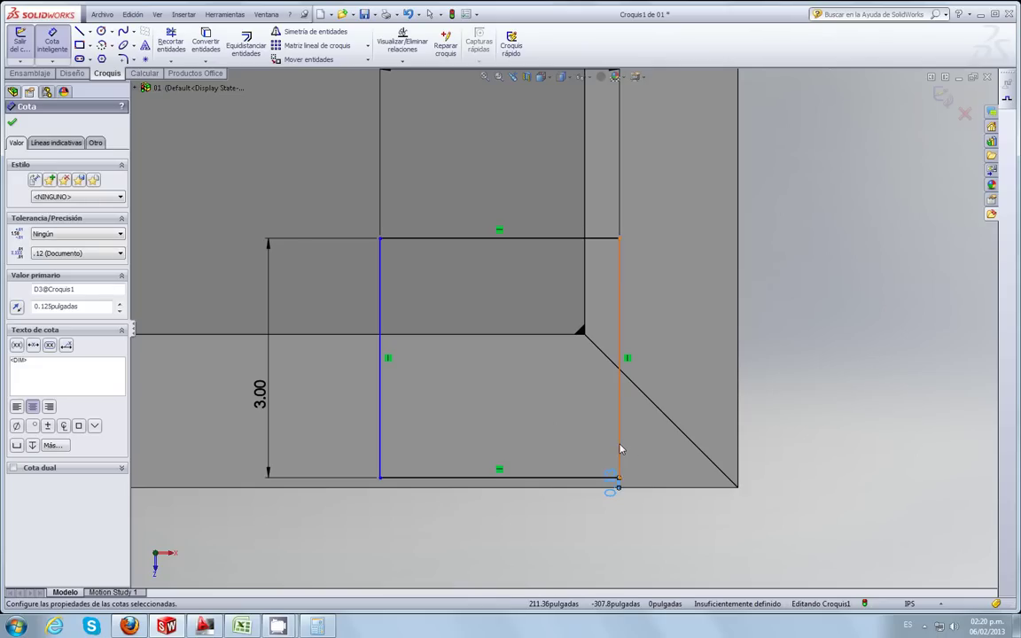
Step: Dimension the square's right edge 0.25 inch from the platform's side edge, checking the AutoCAD reference
{"action": "left_click", "coordinate": [620, 450]}
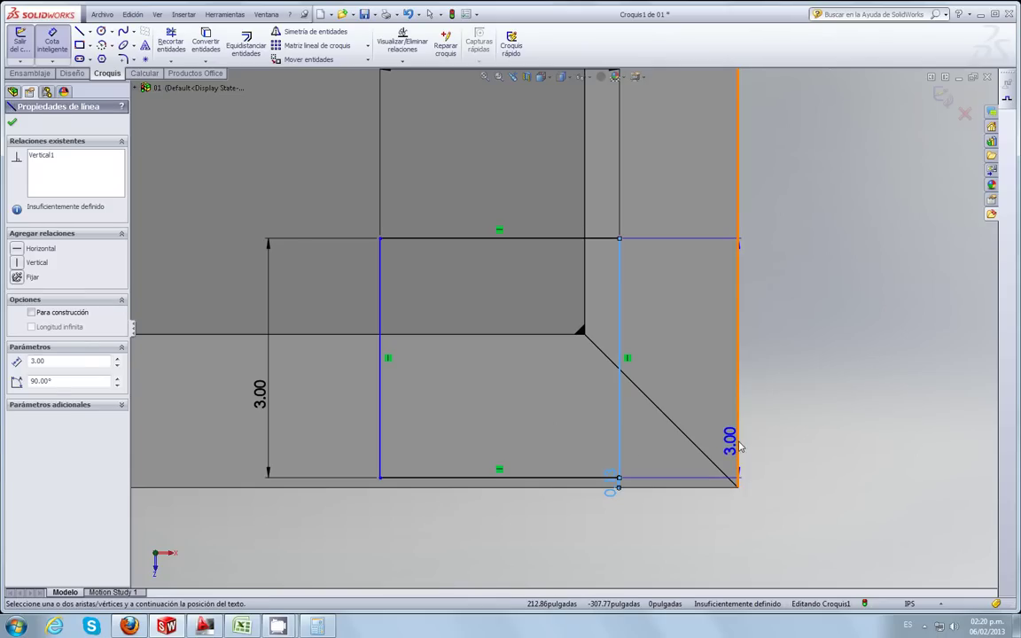
{"action": "left_click", "coordinate": [739, 447]}
{"action": "left_click", "coordinate": [709, 515]}
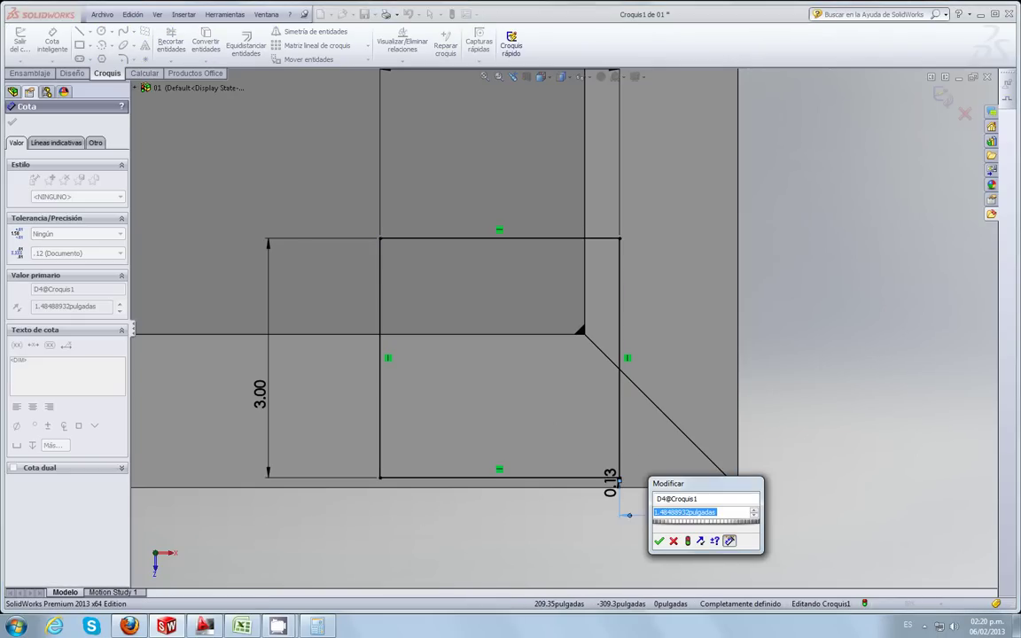
{"action": "left_click", "coordinate": [204, 626]}
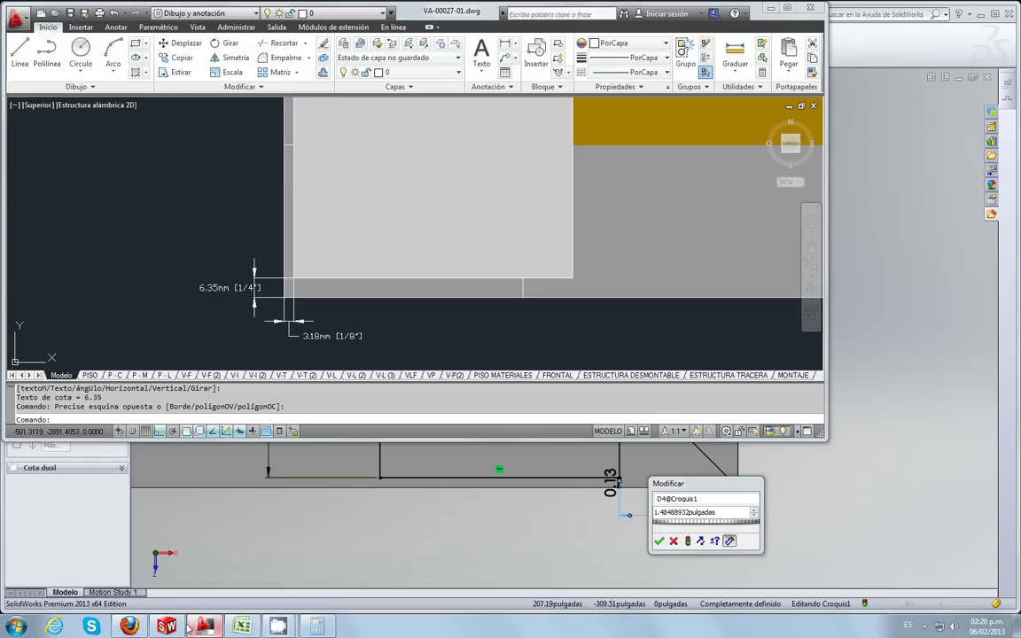
{"action": "left_click", "coordinate": [136, 560]}
{"action": "type", "text": ".25"}
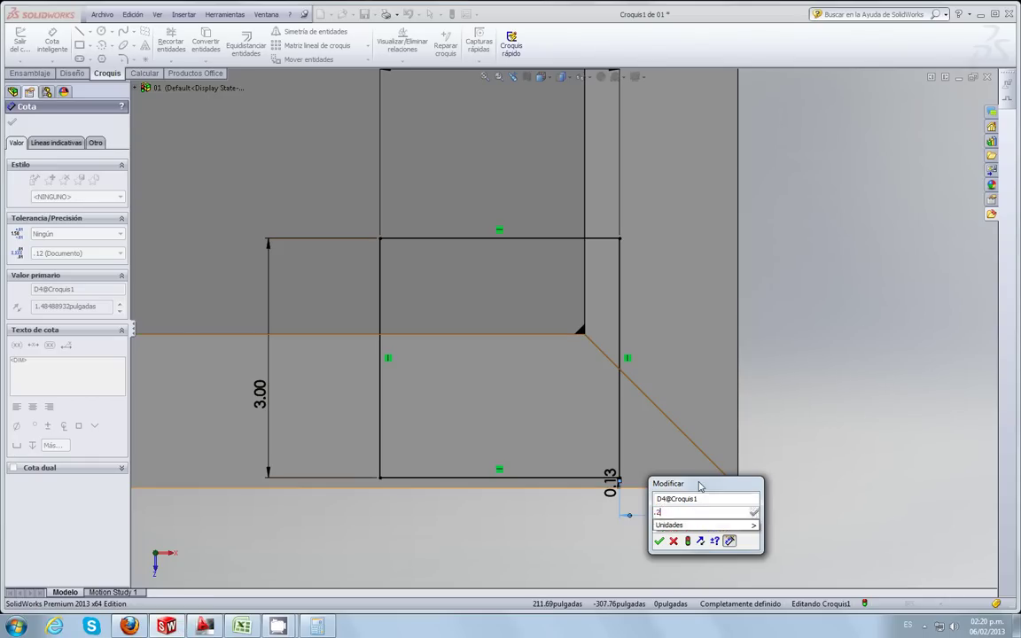
{"action": "key", "text": "Return"}
Step: Review the now fully defined sketch and exit Smart Dimension
{"action": "scroll", "coordinate": [654, 432], "scroll_direction": "up", "scroll_amount": 1}
{"action": "scroll", "coordinate": [655, 443], "scroll_direction": "up", "scroll_amount": 2}
{"action": "scroll", "coordinate": [659, 470], "scroll_direction": "up", "scroll_amount": 1}
{"action": "scroll", "coordinate": [649, 454], "scroll_direction": "up", "scroll_amount": 2}
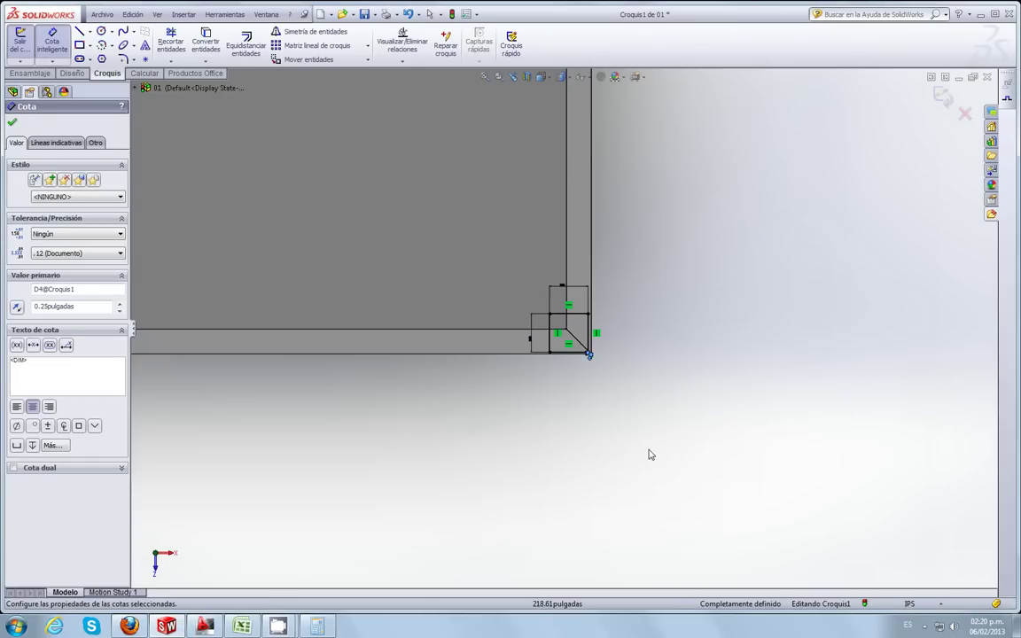
{"action": "scroll", "coordinate": [571, 287], "scroll_direction": "up", "scroll_amount": 3}
{"action": "scroll", "coordinate": [545, 337], "scroll_direction": "down", "scroll_amount": 1}
{"action": "scroll", "coordinate": [536, 465], "scroll_direction": "down", "scroll_amount": 3}
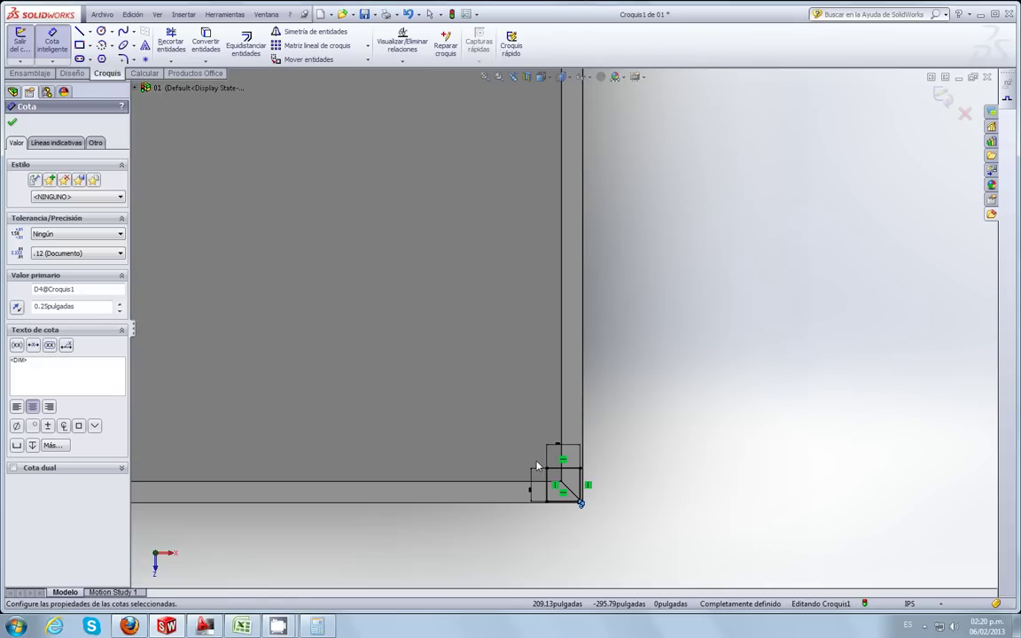
{"action": "scroll", "coordinate": [574, 540], "scroll_direction": "down", "scroll_amount": 3}
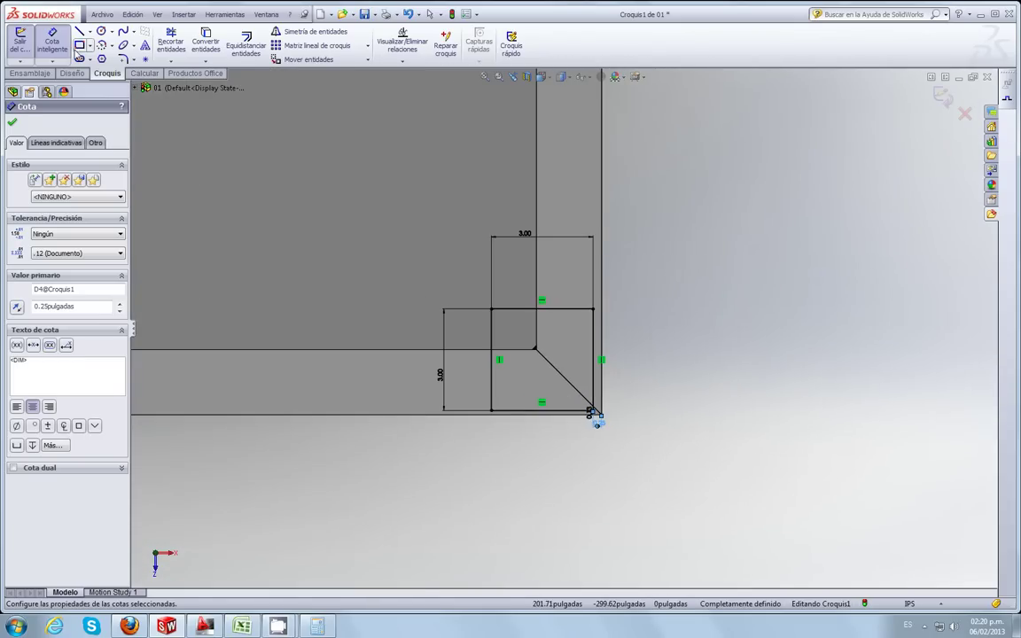
{"action": "left_click", "coordinate": [51, 42]}
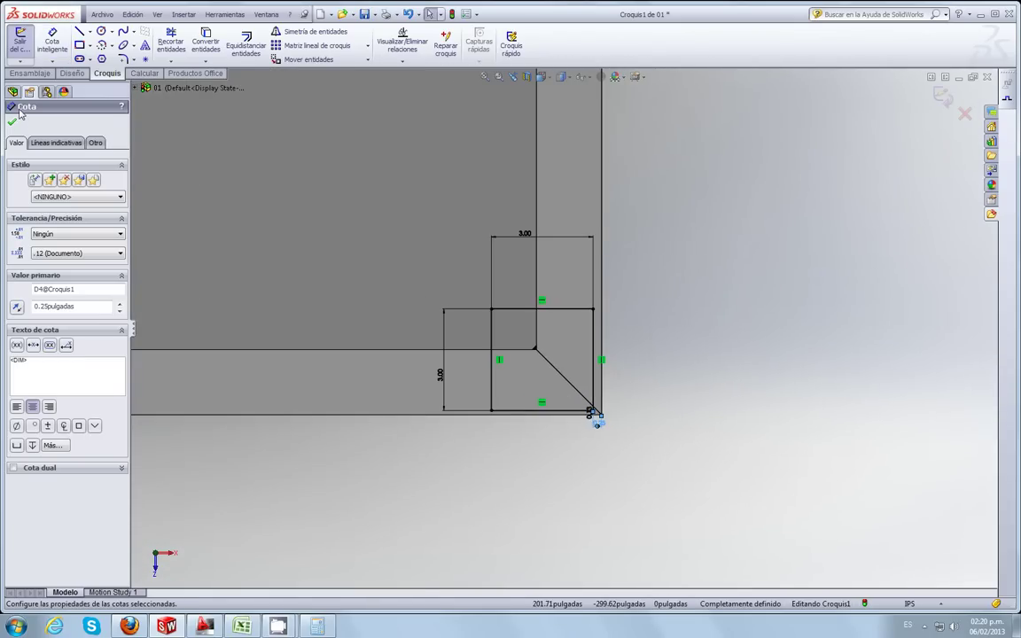
{"action": "left_click", "coordinate": [79, 45]}
Step: Draw a second rectangle above the first square
{"action": "scroll", "coordinate": [553, 251], "scroll_direction": "down", "scroll_amount": 1}
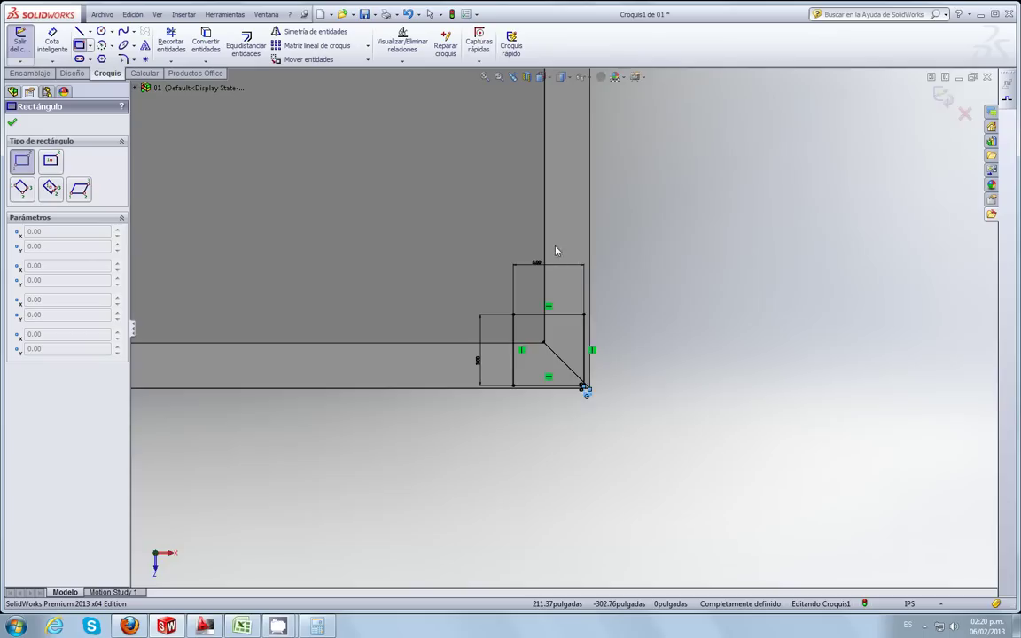
{"action": "scroll", "coordinate": [602, 272], "scroll_direction": "down", "scroll_amount": 2}
{"action": "left_click", "coordinate": [617, 273]}
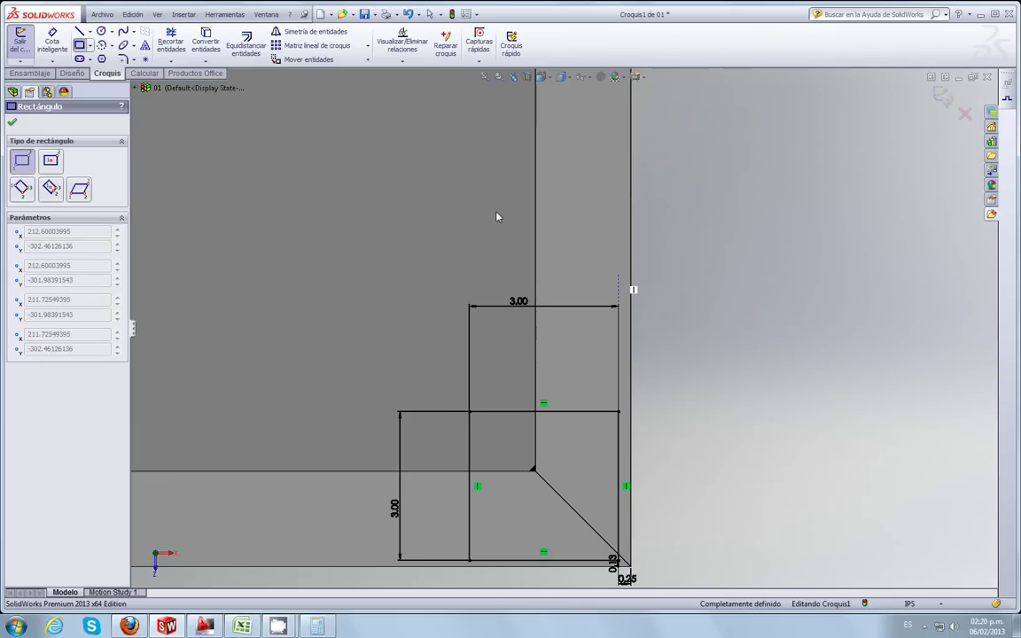
{"action": "left_click", "coordinate": [479, 161]}
Step: Dimension the second rectangle to 3 inches tall and 3 inches wide
{"action": "left_click", "coordinate": [52, 40]}
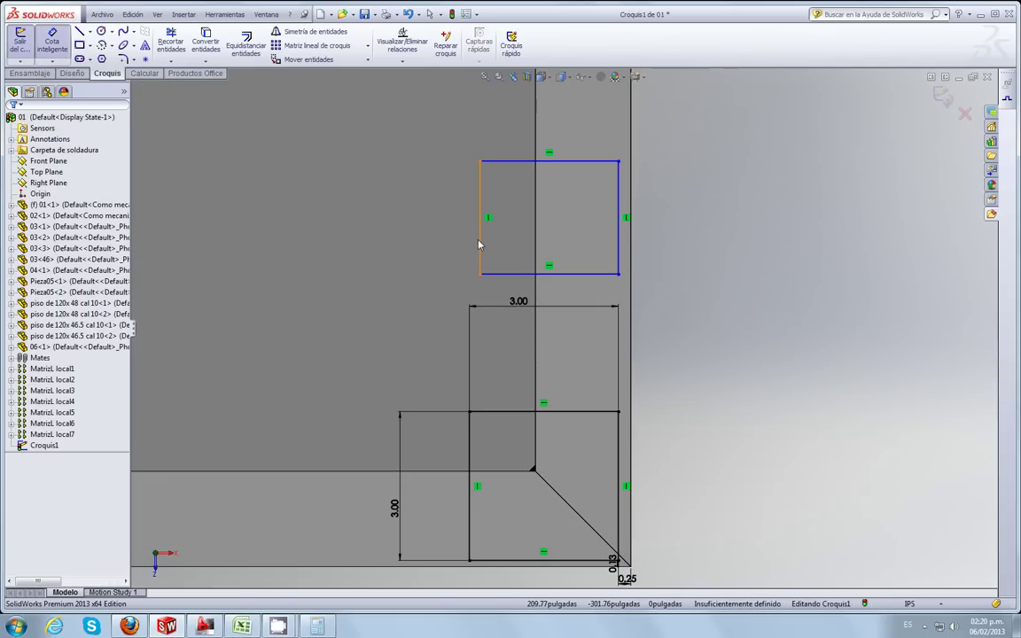
{"action": "left_click", "coordinate": [479, 244]}
{"action": "left_click", "coordinate": [425, 244]}
{"action": "type", "text": "3"}
{"action": "key", "text": "Return"}
{"action": "key", "text": "Return"}
{"action": "left_click", "coordinate": [553, 128]}
{"action": "left_click", "coordinate": [551, 98]}
{"action": "type", "text": "3"}
{"action": "key", "text": "Return"}
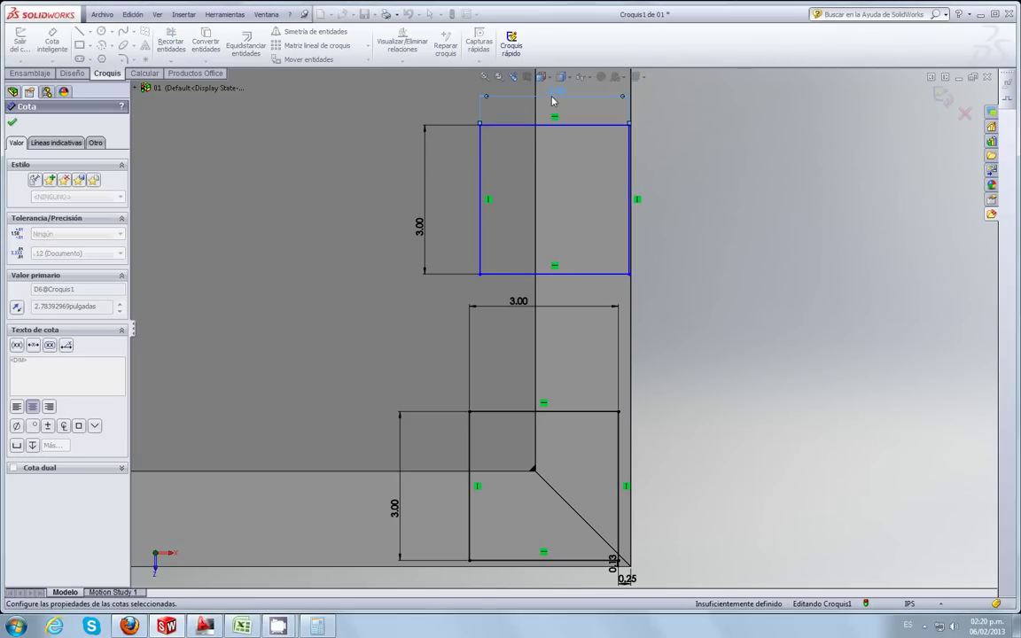
Step: Dimension the second square's right edge 0.25 inch from the edge and reposition the label
{"action": "scroll", "coordinate": [643, 284], "scroll_direction": "down", "scroll_amount": 3}
{"action": "scroll", "coordinate": [597, 337], "scroll_direction": "down", "scroll_amount": 2}
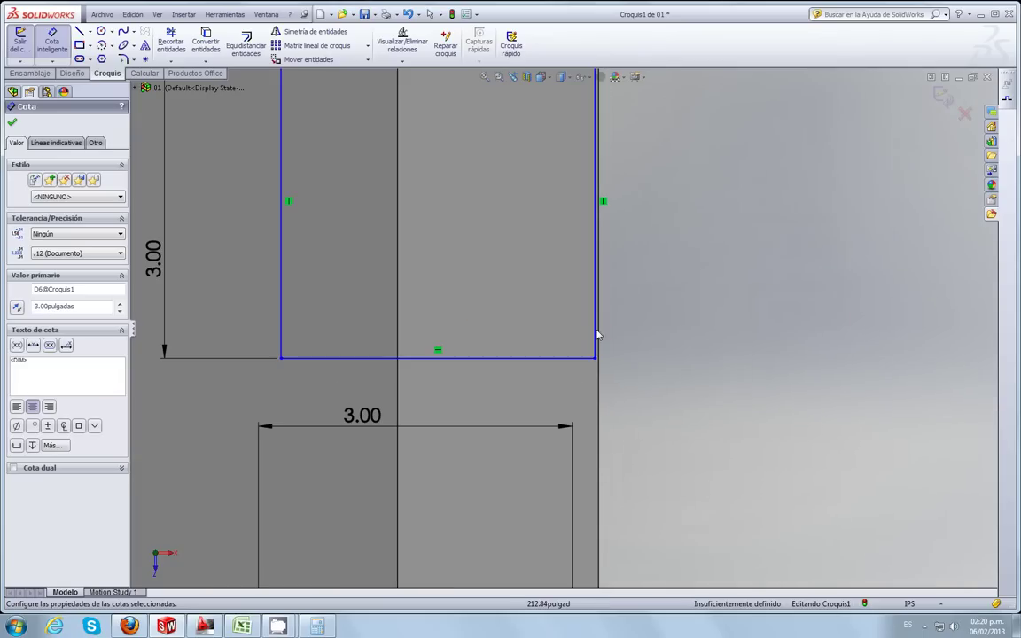
{"action": "scroll", "coordinate": [603, 331], "scroll_direction": "up", "scroll_amount": 2}
{"action": "scroll", "coordinate": [597, 303], "scroll_direction": "up", "scroll_amount": 1}
{"action": "scroll", "coordinate": [551, 346], "scroll_direction": "down", "scroll_amount": 4}
{"action": "scroll", "coordinate": [502, 442], "scroll_direction": "down", "scroll_amount": 3}
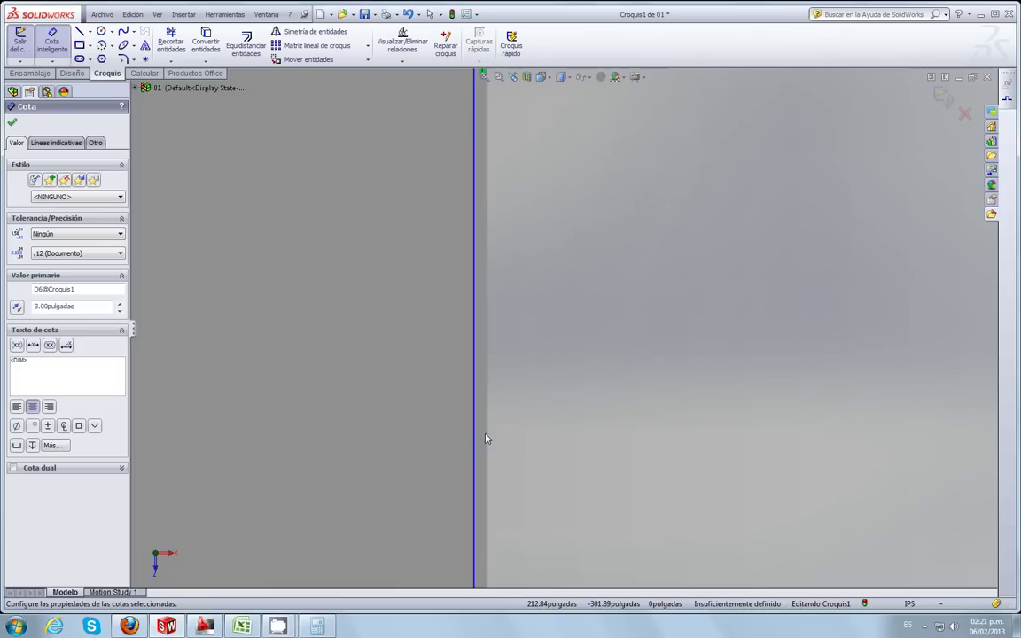
{"action": "left_click", "coordinate": [476, 440]}
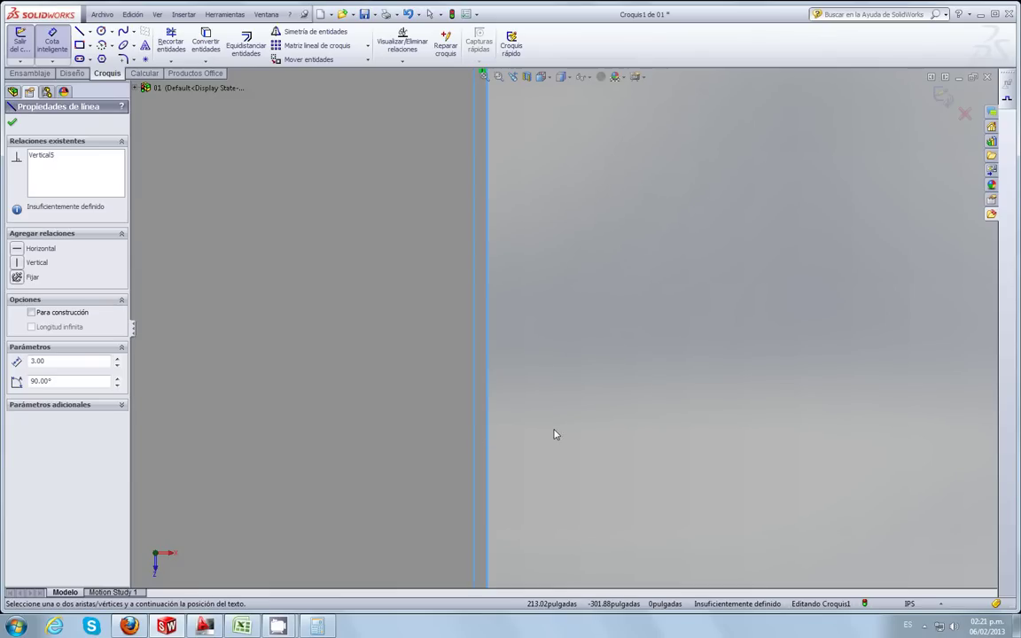
{"action": "scroll", "coordinate": [550, 368], "scroll_direction": "up", "scroll_amount": 2}
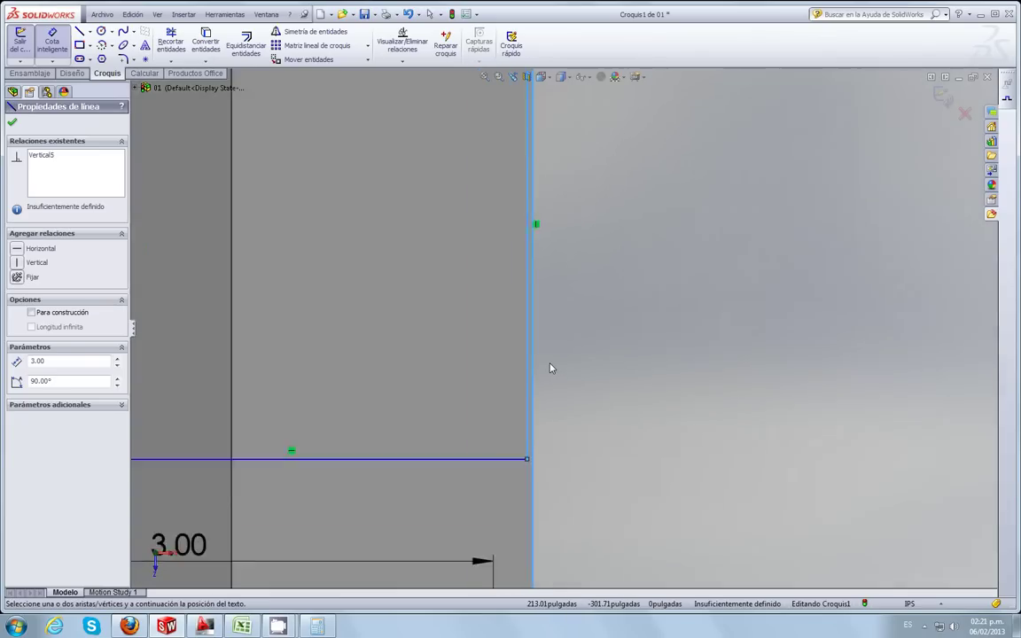
{"action": "scroll", "coordinate": [550, 366], "scroll_direction": "up", "scroll_amount": 1}
{"action": "scroll", "coordinate": [550, 364], "scroll_direction": "up", "scroll_amount": 1}
{"action": "scroll", "coordinate": [548, 363], "scroll_direction": "up", "scroll_amount": 1}
{"action": "scroll", "coordinate": [547, 364], "scroll_direction": "up", "scroll_amount": 1}
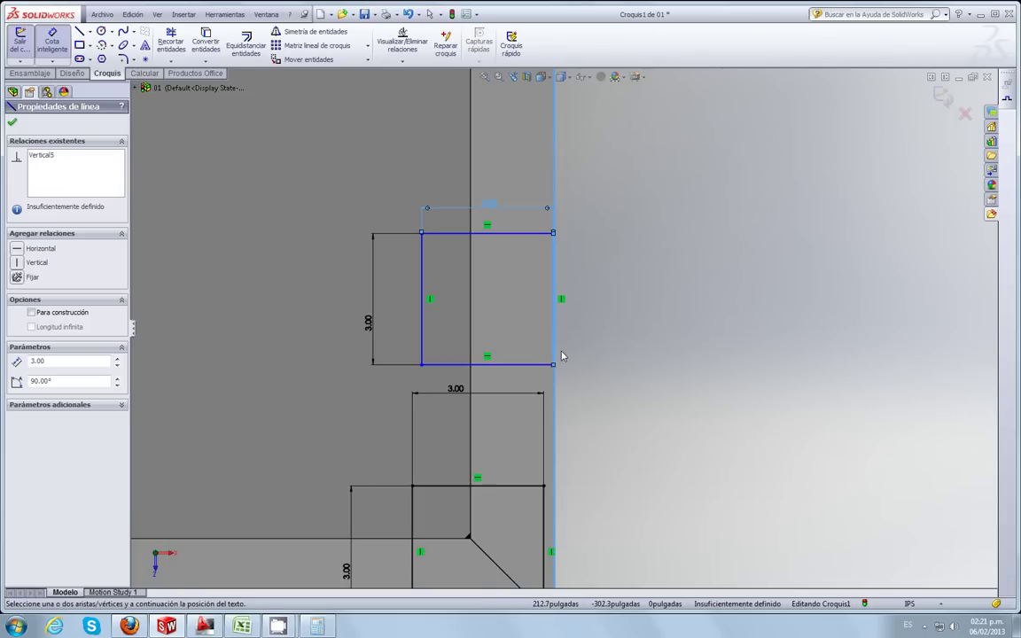
{"action": "scroll", "coordinate": [563, 358], "scroll_direction": "up", "scroll_amount": 2}
{"action": "scroll", "coordinate": [568, 356], "scroll_direction": "down", "scroll_amount": 1}
{"action": "left_click", "coordinate": [580, 361]}
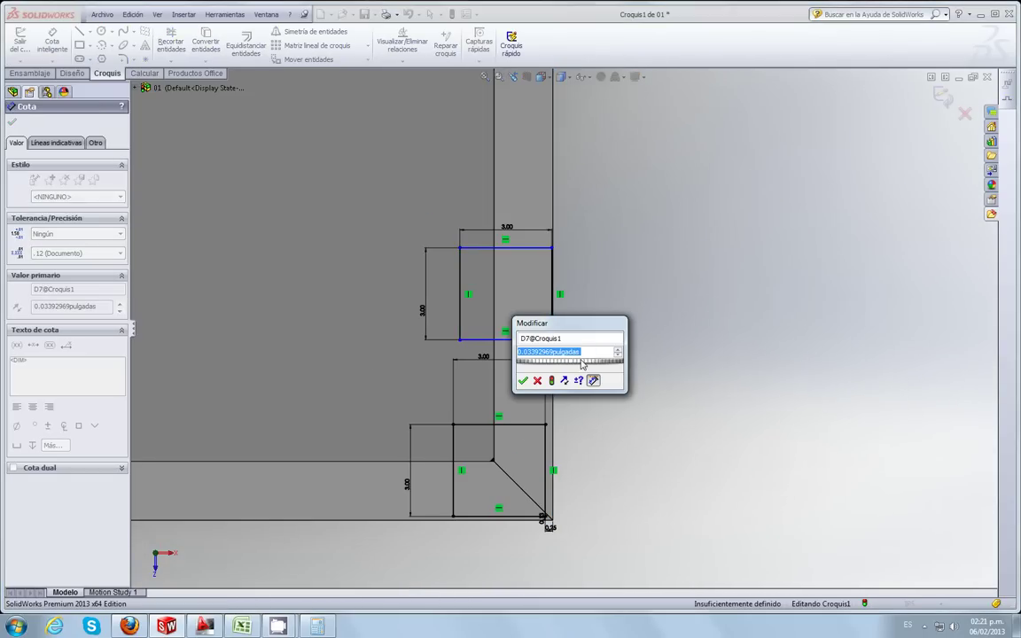
{"action": "type", "text": "0"}
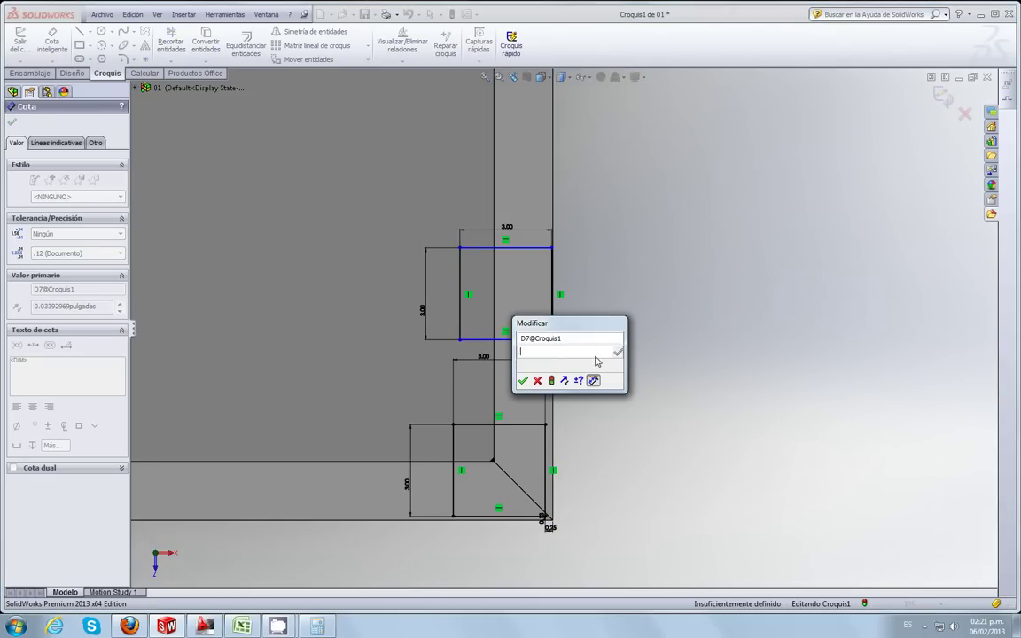
{"action": "key", "text": "Return"}
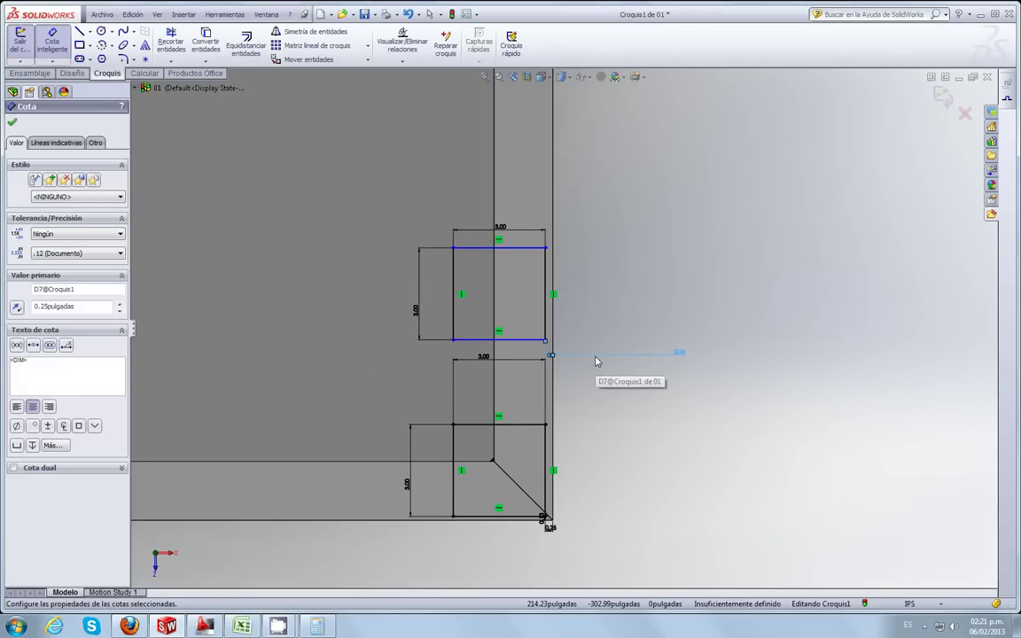
{"action": "left_click", "coordinate": [602, 337]}
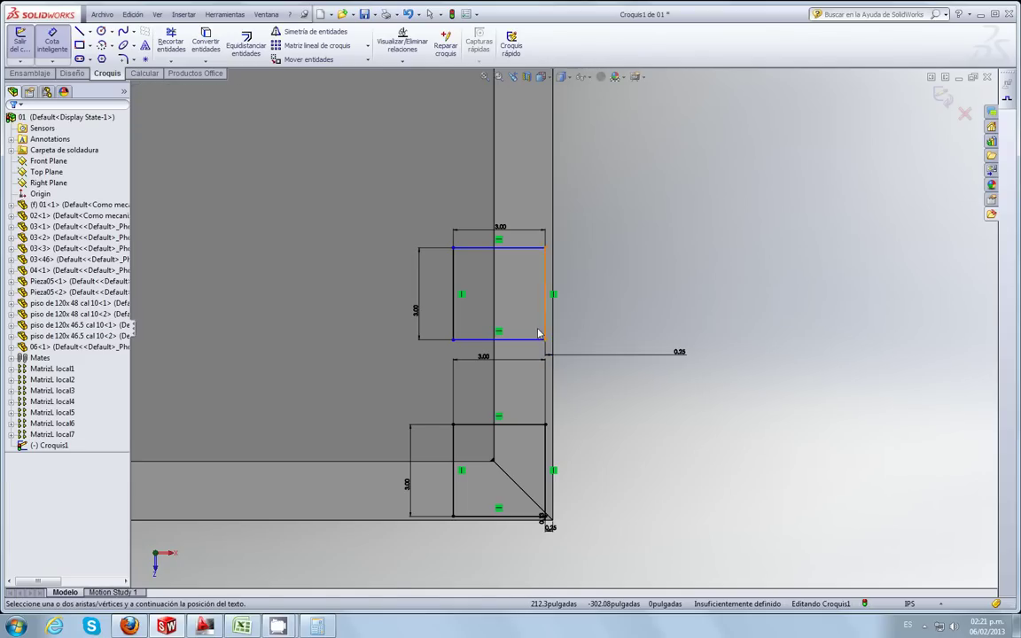
{"action": "scroll", "coordinate": [543, 338], "scroll_direction": "down", "scroll_amount": 3}
{"action": "left_click_drag", "start_coordinate": [786, 371], "coordinate": [635, 376]}
{"action": "scroll", "coordinate": [428, 453], "scroll_direction": "up", "scroll_amount": 3}
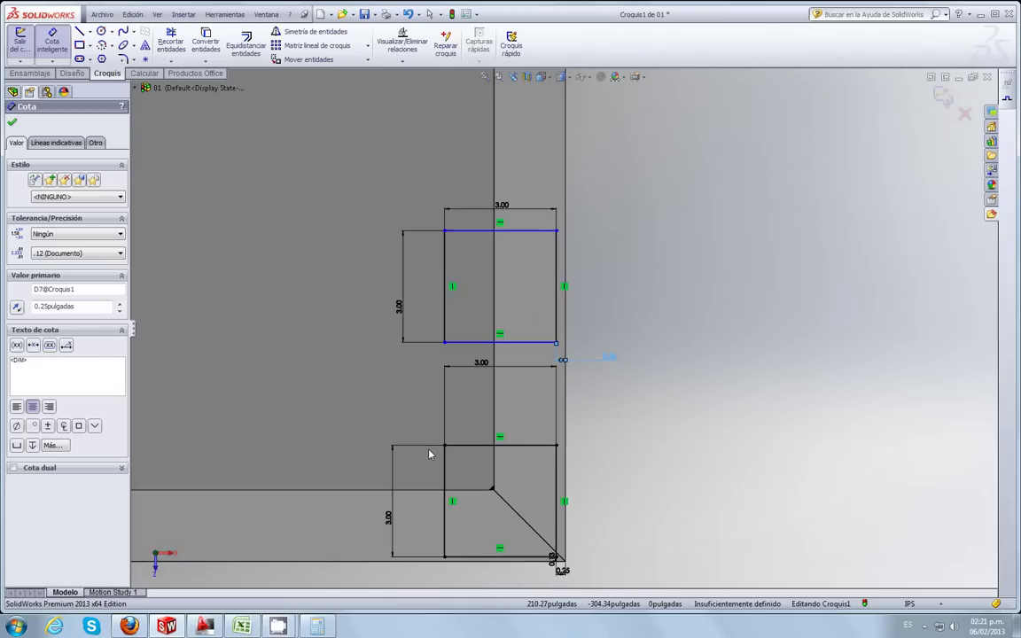
Step: Switch to the AutoCAD reference drawing and frame the platform
{"action": "left_click", "coordinate": [204, 626]}
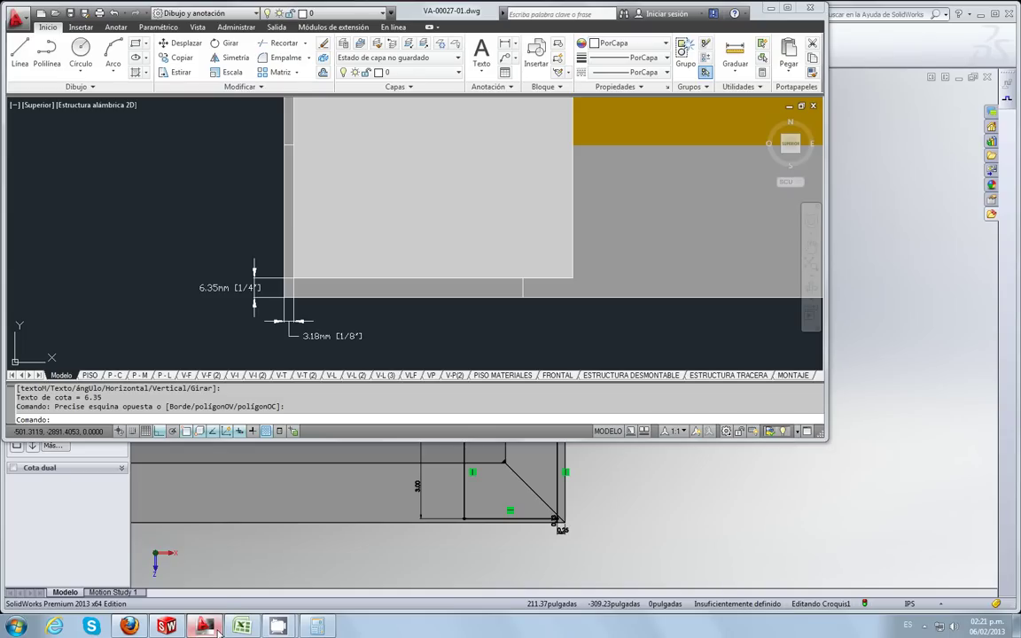
{"action": "scroll", "coordinate": [440, 364], "scroll_direction": "up", "scroll_amount": 5}
{"action": "scroll", "coordinate": [441, 353], "scroll_direction": "up", "scroll_amount": 4}
{"action": "scroll", "coordinate": [439, 303], "scroll_direction": "down", "scroll_amount": 4}
{"action": "scroll", "coordinate": [440, 303], "scroll_direction": "down", "scroll_amount": 2}
{"action": "scroll", "coordinate": [425, 337], "scroll_direction": "up", "scroll_amount": 1}
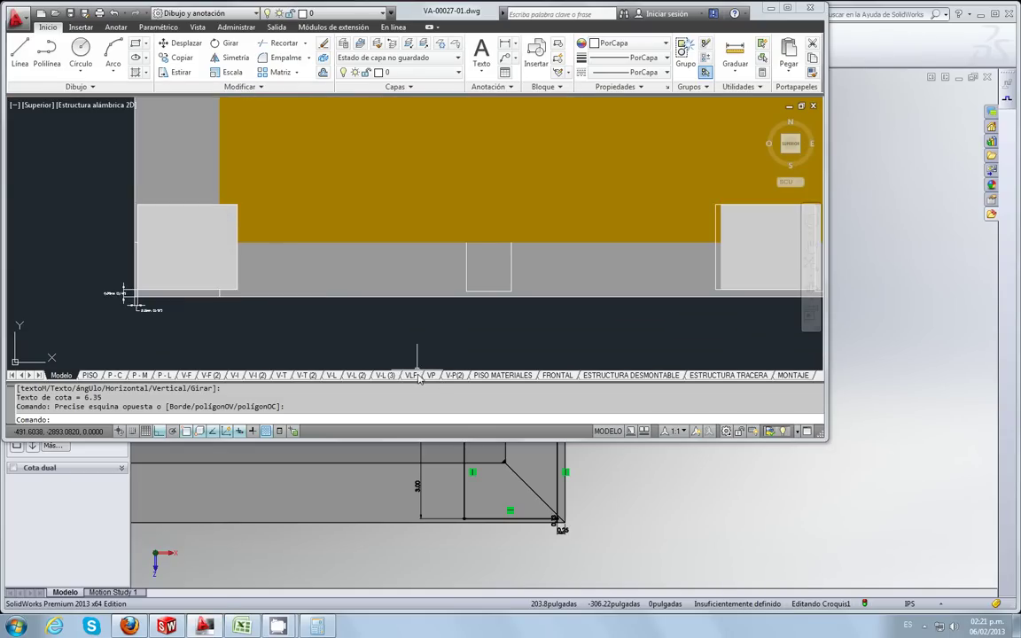
{"action": "scroll", "coordinate": [443, 105], "scroll_direction": "down", "scroll_amount": 2}
Step: Add a 520.7 mm [20 1/2"] linear dimension along the platform's lower edge
{"action": "left_click", "coordinate": [504, 42]}
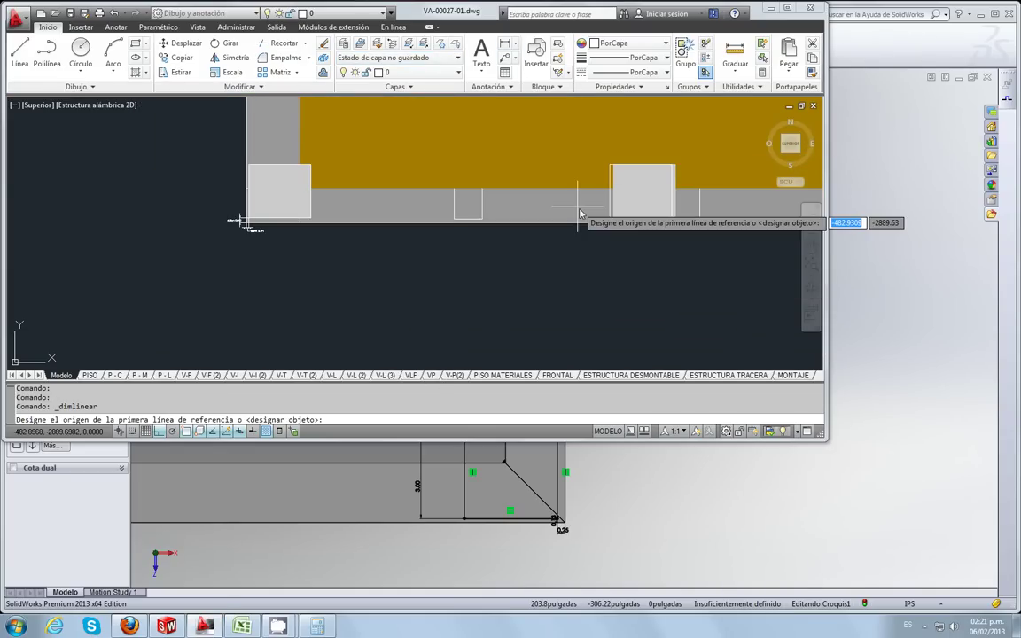
{"action": "scroll", "coordinate": [585, 208], "scroll_direction": "up", "scroll_amount": 1}
{"action": "left_click", "coordinate": [637, 194]}
{"action": "scroll", "coordinate": [636, 194], "scroll_direction": "down", "scroll_amount": 2}
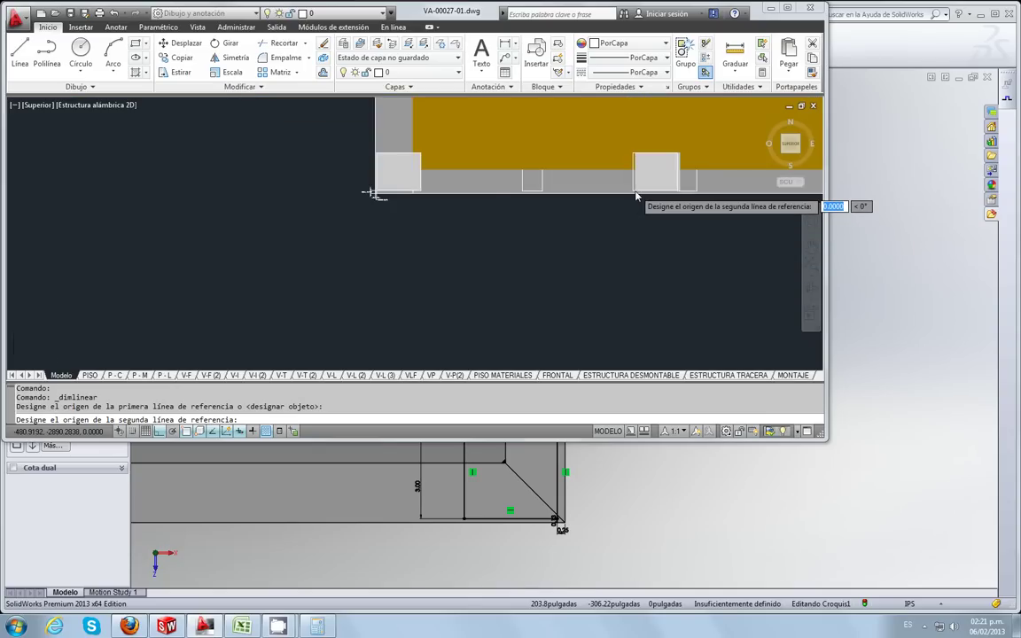
{"action": "scroll", "coordinate": [528, 199], "scroll_direction": "up", "scroll_amount": 1}
{"action": "scroll", "coordinate": [229, 153], "scroll_direction": "up", "scroll_amount": 3}
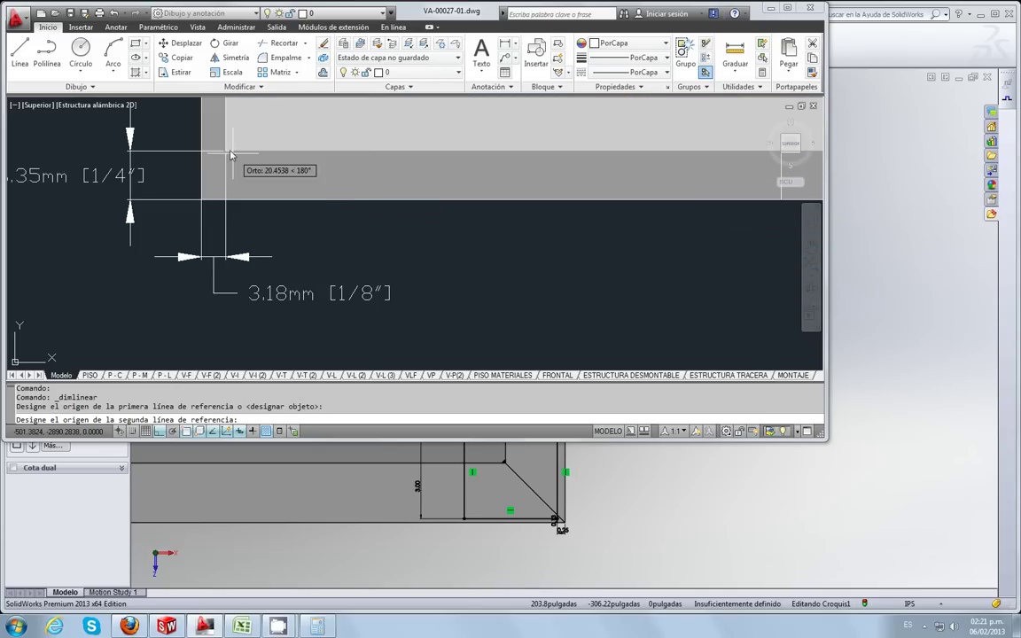
{"action": "left_click", "coordinate": [227, 154]}
{"action": "scroll", "coordinate": [240, 195], "scroll_direction": "down", "scroll_amount": 2}
{"action": "left_click", "coordinate": [362, 311]}
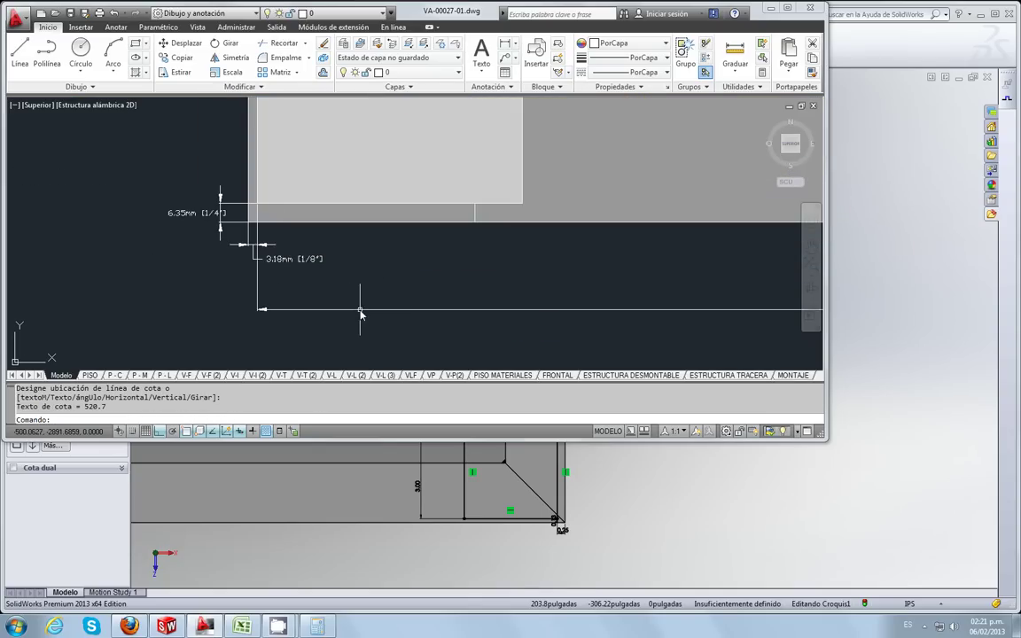
{"action": "scroll", "coordinate": [385, 310], "scroll_direction": "down", "scroll_amount": 3}
{"action": "scroll", "coordinate": [416, 301], "scroll_direction": "up", "scroll_amount": 3}
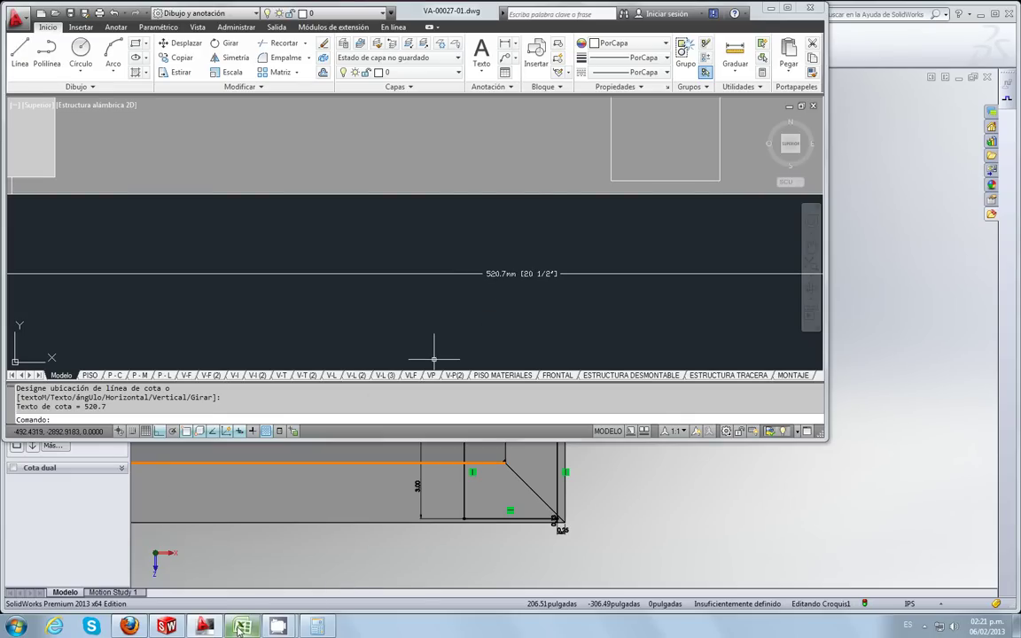
{"action": "left_click", "coordinate": [310, 541]}
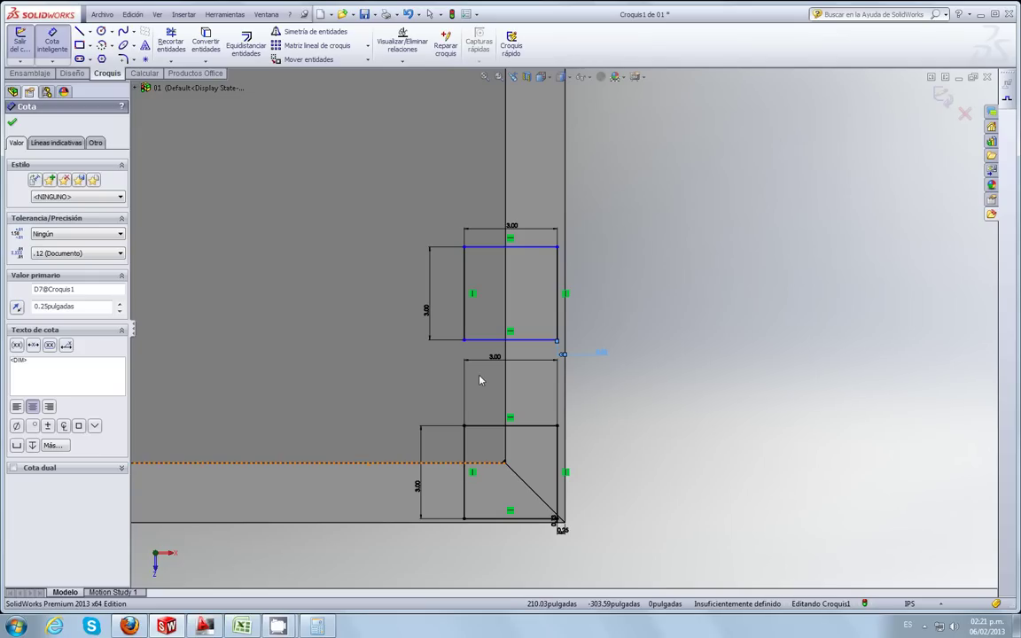
Step: Dimension the upper square's bottom line 20.5 inches from the platform's bottom-right corner
{"action": "left_click", "coordinate": [525, 339]}
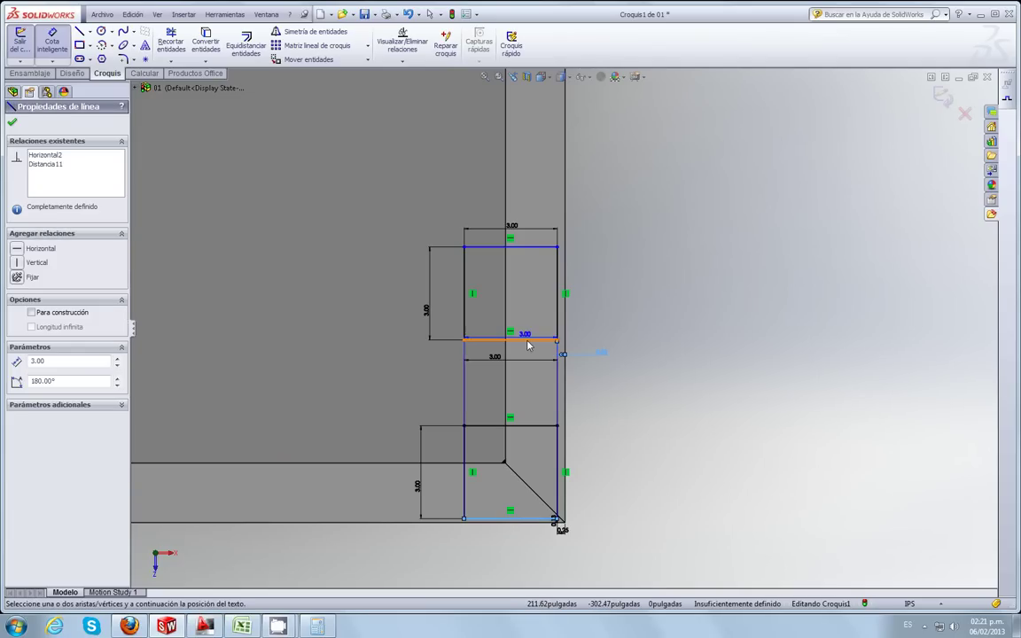
{"action": "left_click", "coordinate": [557, 518]}
{"action": "left_click", "coordinate": [694, 443]}
{"action": "type", "text": "20.5"}
{"action": "key", "text": "Return"}
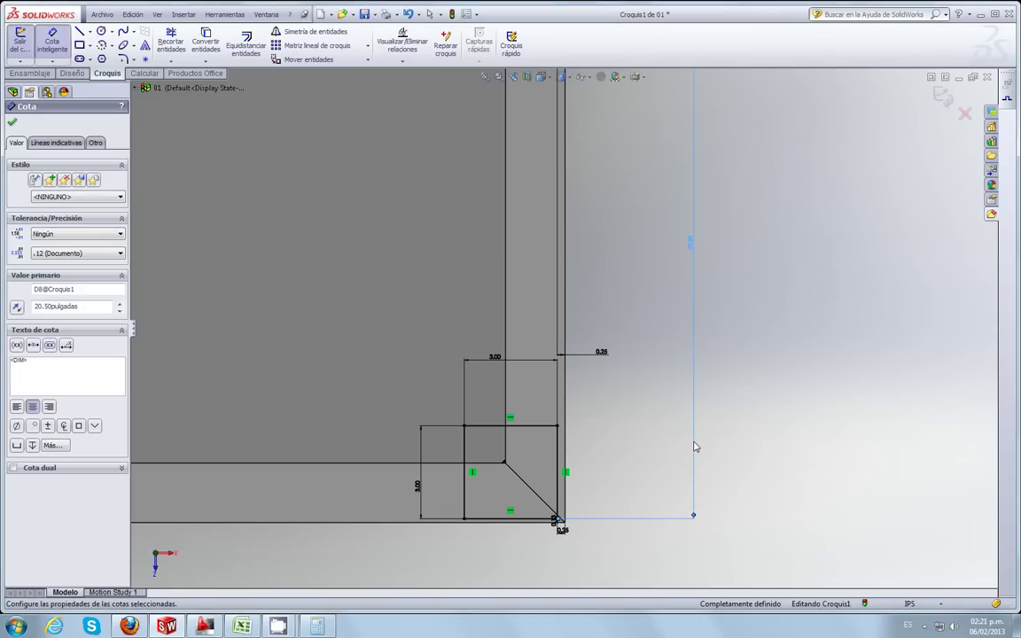
Step: Deselect the dimension, review the fully defined sketch, and switch to AutoCAD
{"action": "scroll", "coordinate": [657, 421], "scroll_direction": "down", "scroll_amount": 1}
{"action": "scroll", "coordinate": [638, 425], "scroll_direction": "down", "scroll_amount": 1}
{"action": "scroll", "coordinate": [616, 425], "scroll_direction": "down", "scroll_amount": 2}
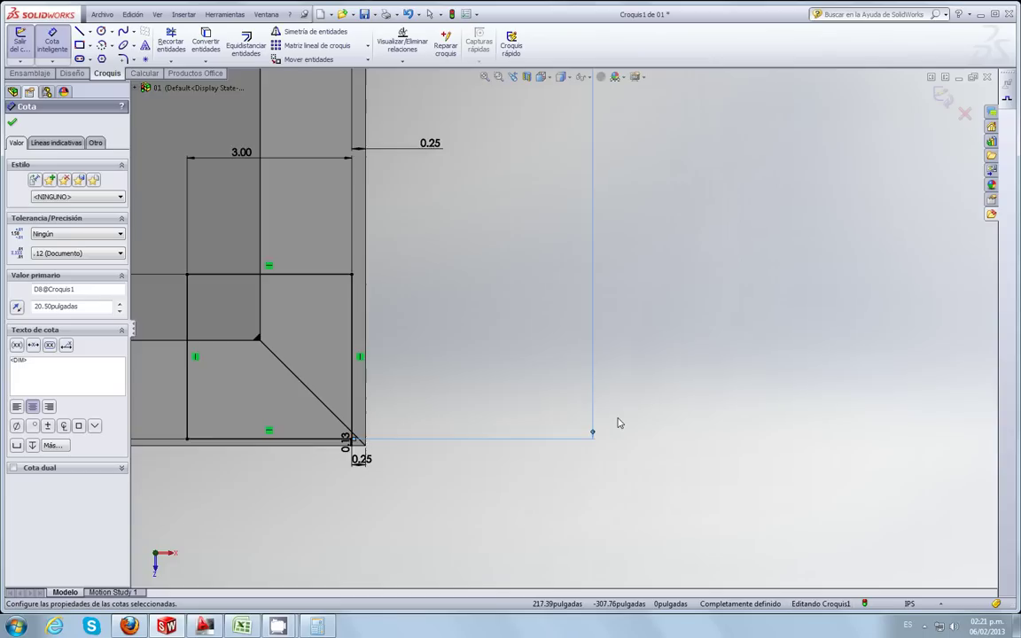
{"action": "scroll", "coordinate": [599, 444], "scroll_direction": "down", "scroll_amount": 1}
{"action": "scroll", "coordinate": [591, 454], "scroll_direction": "up", "scroll_amount": 2}
{"action": "scroll", "coordinate": [585, 449], "scroll_direction": "up", "scroll_amount": 2}
{"action": "scroll", "coordinate": [586, 449], "scroll_direction": "up", "scroll_amount": 2}
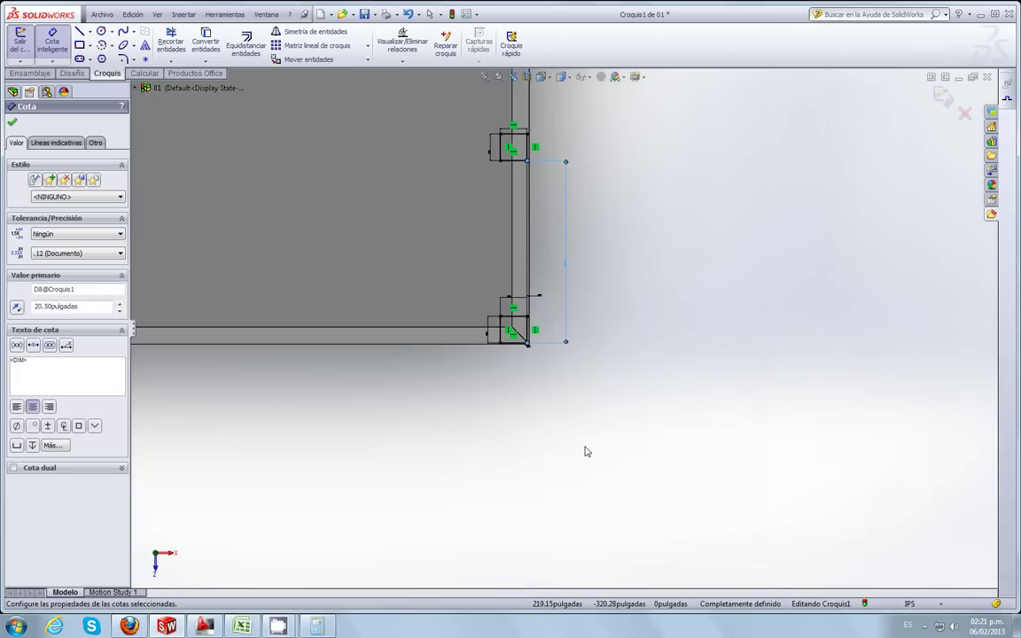
{"action": "scroll", "coordinate": [571, 273], "scroll_direction": "up", "scroll_amount": 2}
{"action": "left_click", "coordinate": [567, 286]}
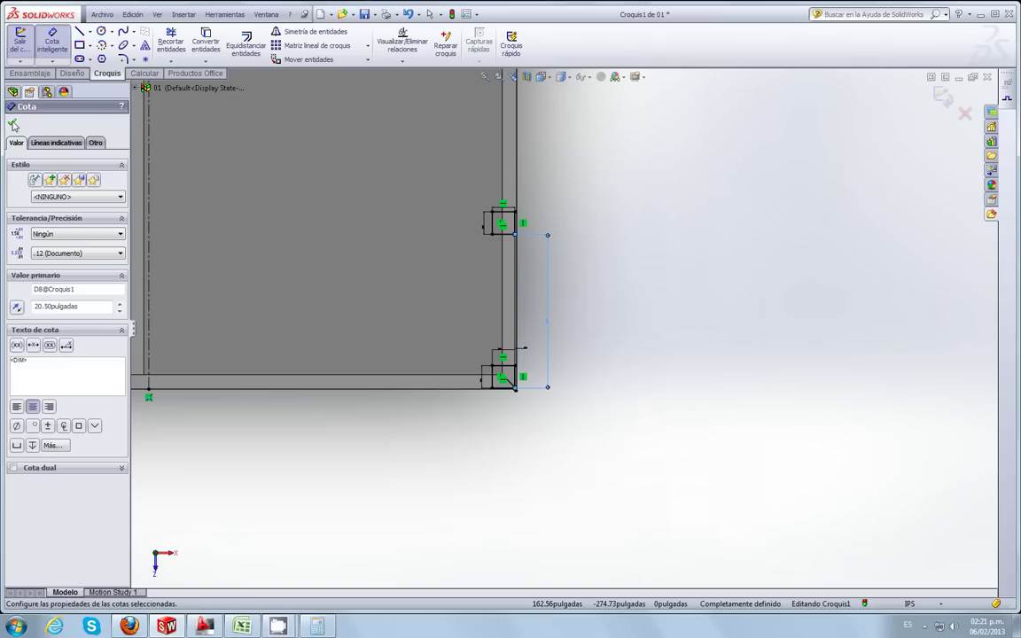
{"action": "scroll", "coordinate": [611, 346], "scroll_direction": "up", "scroll_amount": 2}
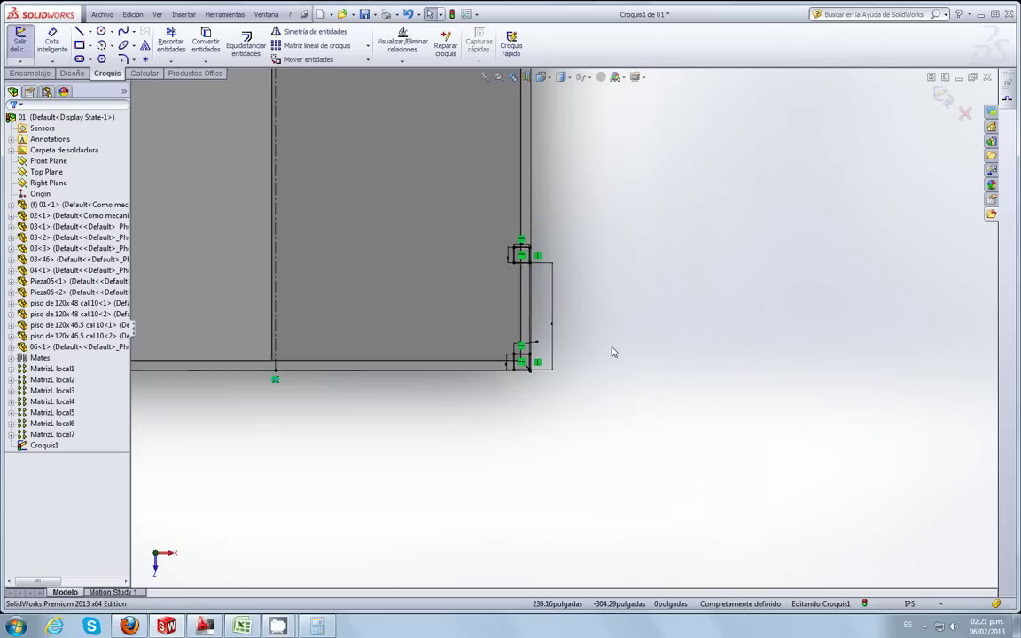
{"action": "scroll", "coordinate": [610, 343], "scroll_direction": "up", "scroll_amount": 4}
{"action": "scroll", "coordinate": [609, 337], "scroll_direction": "up", "scroll_amount": 3}
{"action": "scroll", "coordinate": [599, 164], "scroll_direction": "down", "scroll_amount": 3}
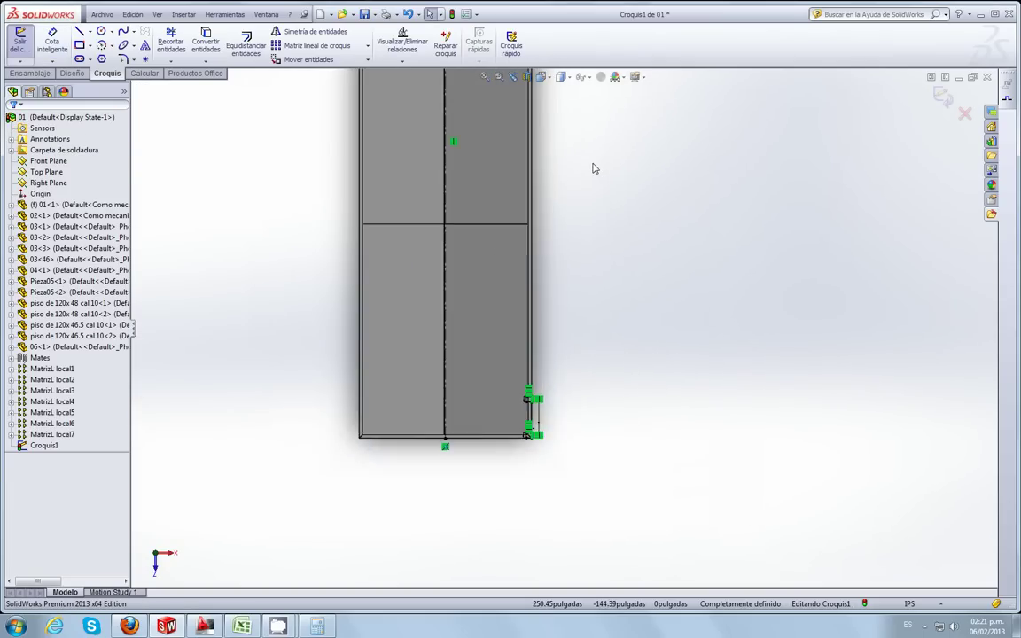
{"action": "left_click", "coordinate": [203, 626]}
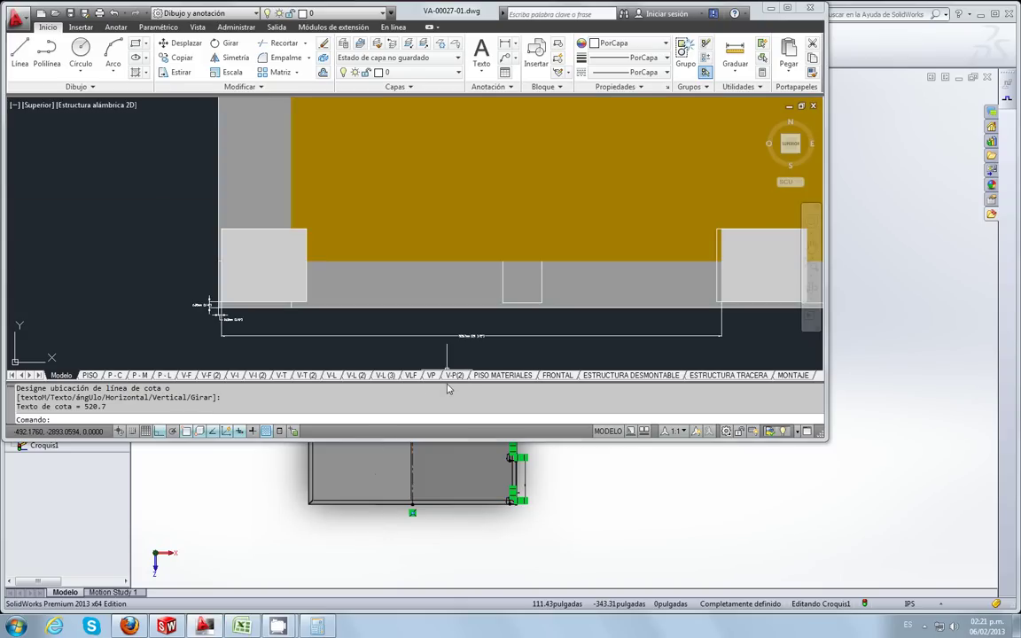
Step: Place a linear dimension along the full floor beam, reading 3038.48 mm [119 5/8"]
{"action": "scroll", "coordinate": [319, 335], "scroll_direction": "up", "scroll_amount": 2}
{"action": "scroll", "coordinate": [471, 303], "scroll_direction": "up", "scroll_amount": 2}
{"action": "scroll", "coordinate": [519, 330], "scroll_direction": "down", "scroll_amount": 5}
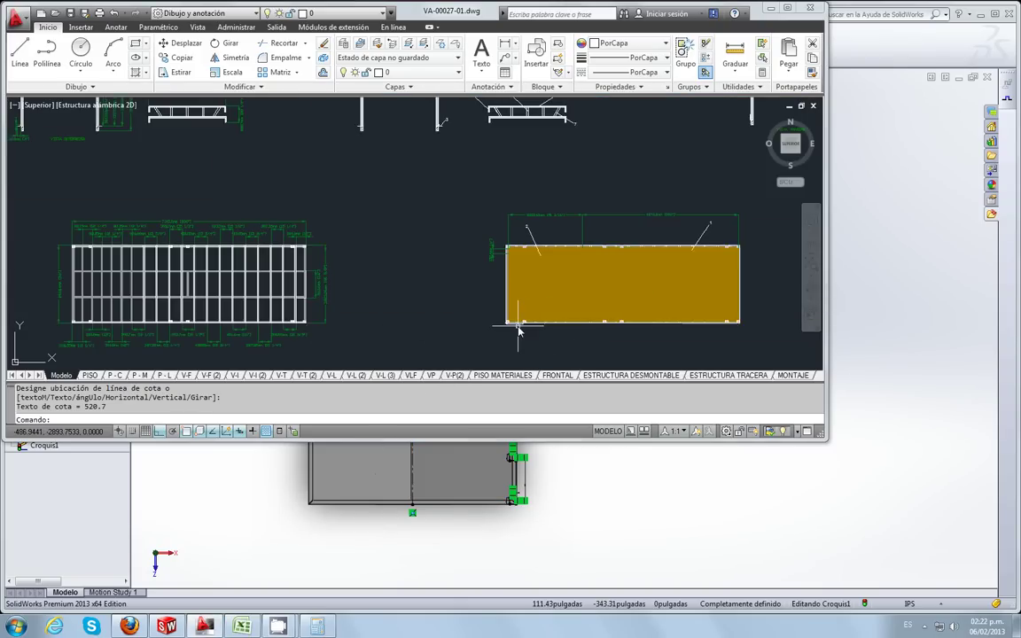
{"action": "scroll", "coordinate": [596, 331], "scroll_direction": "up", "scroll_amount": 3}
{"action": "scroll", "coordinate": [596, 332], "scroll_direction": "up", "scroll_amount": 1}
{"action": "scroll", "coordinate": [598, 337], "scroll_direction": "up", "scroll_amount": 2}
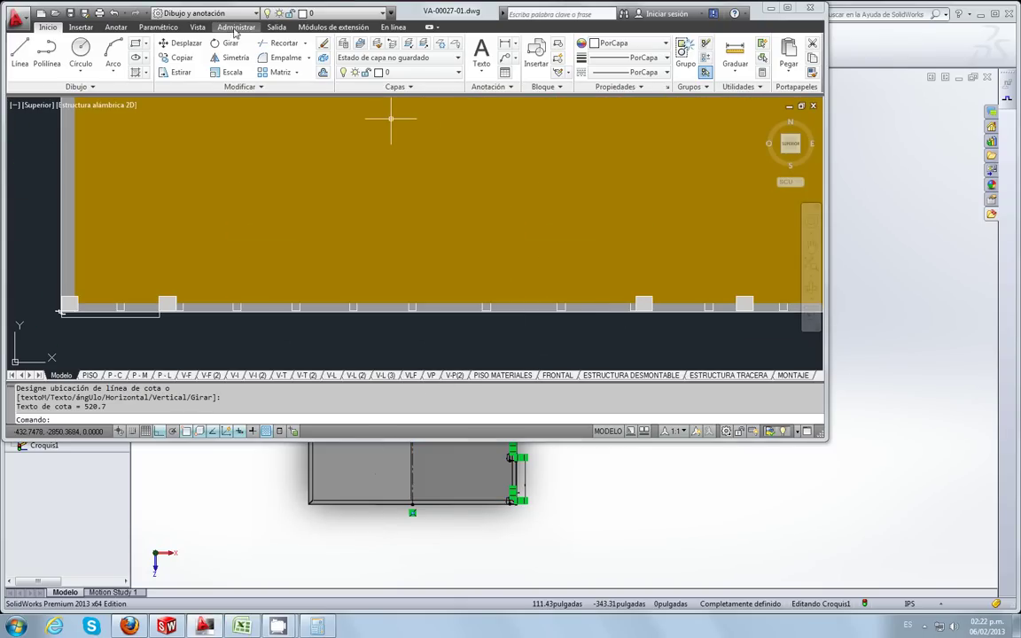
{"action": "left_click", "coordinate": [503, 44]}
{"action": "scroll", "coordinate": [587, 284], "scroll_direction": "up", "scroll_amount": 1}
{"action": "scroll", "coordinate": [514, 292], "scroll_direction": "up", "scroll_amount": 1}
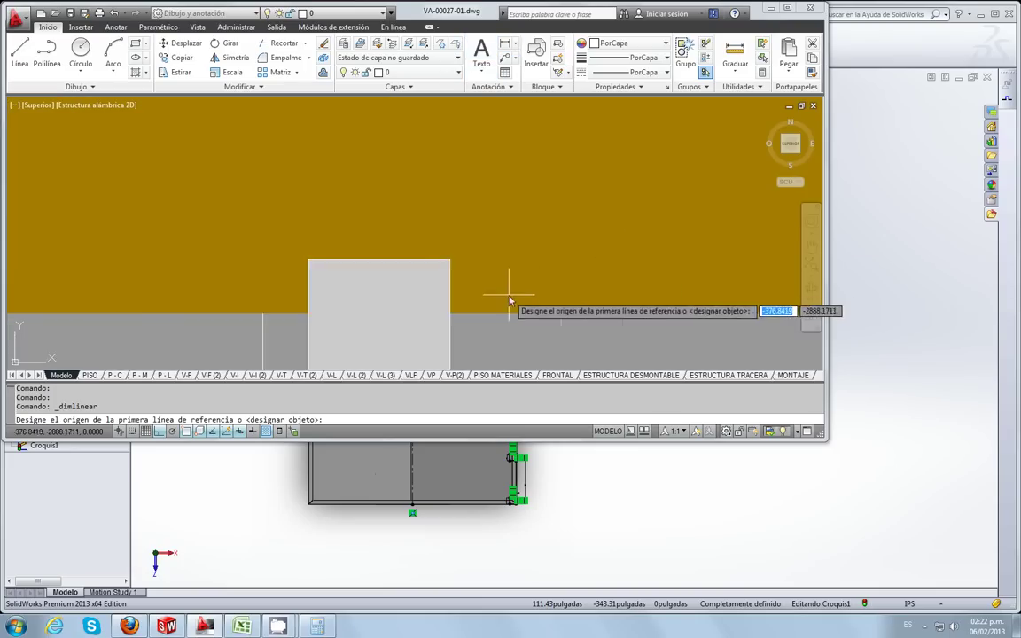
{"action": "scroll", "coordinate": [549, 212], "scroll_direction": "up", "scroll_amount": 1}
{"action": "scroll", "coordinate": [550, 213], "scroll_direction": "down", "scroll_amount": 1}
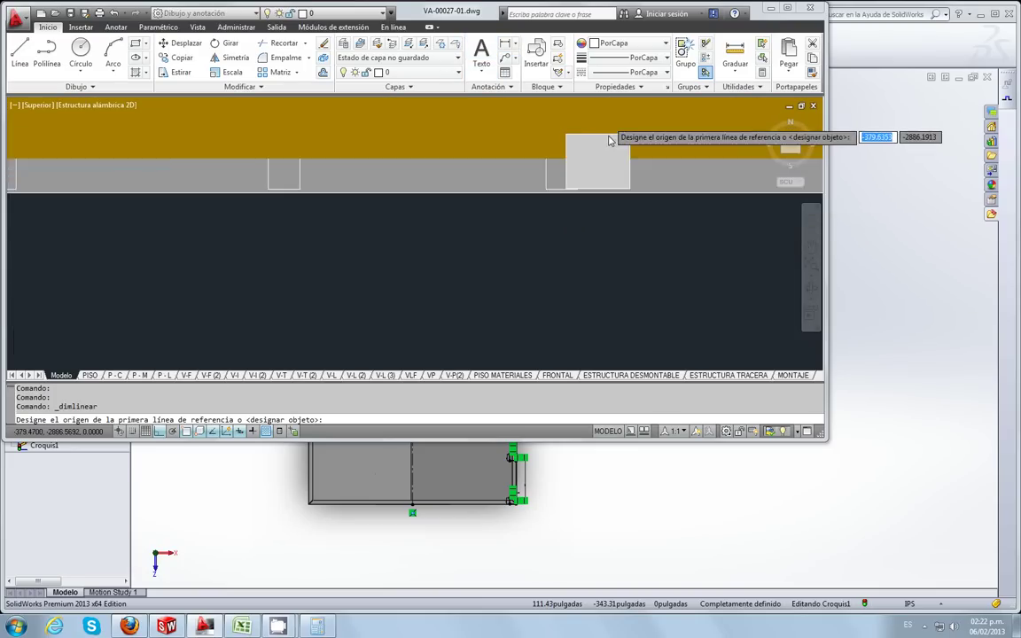
{"action": "scroll", "coordinate": [548, 213], "scroll_direction": "down", "scroll_amount": 1}
{"action": "left_click", "coordinate": [547, 212]}
{"action": "scroll", "coordinate": [548, 216], "scroll_direction": "down", "scroll_amount": 1}
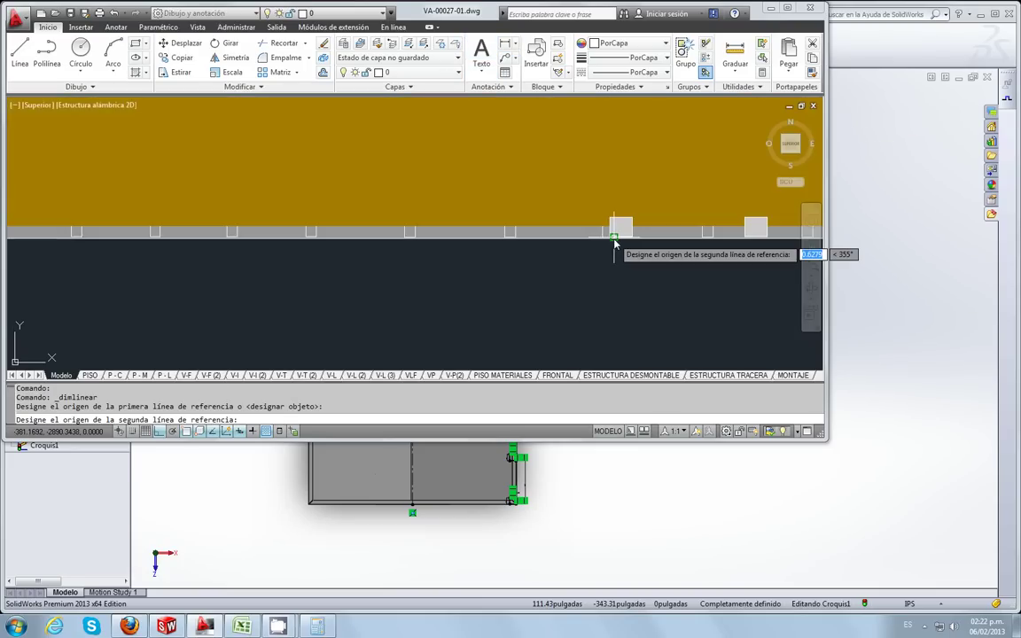
{"action": "scroll", "coordinate": [613, 231], "scroll_direction": "down", "scroll_amount": 1}
{"action": "scroll", "coordinate": [478, 237], "scroll_direction": "up", "scroll_amount": 1}
{"action": "scroll", "coordinate": [456, 235], "scroll_direction": "up", "scroll_amount": 1}
{"action": "scroll", "coordinate": [426, 248], "scroll_direction": "up", "scroll_amount": 2}
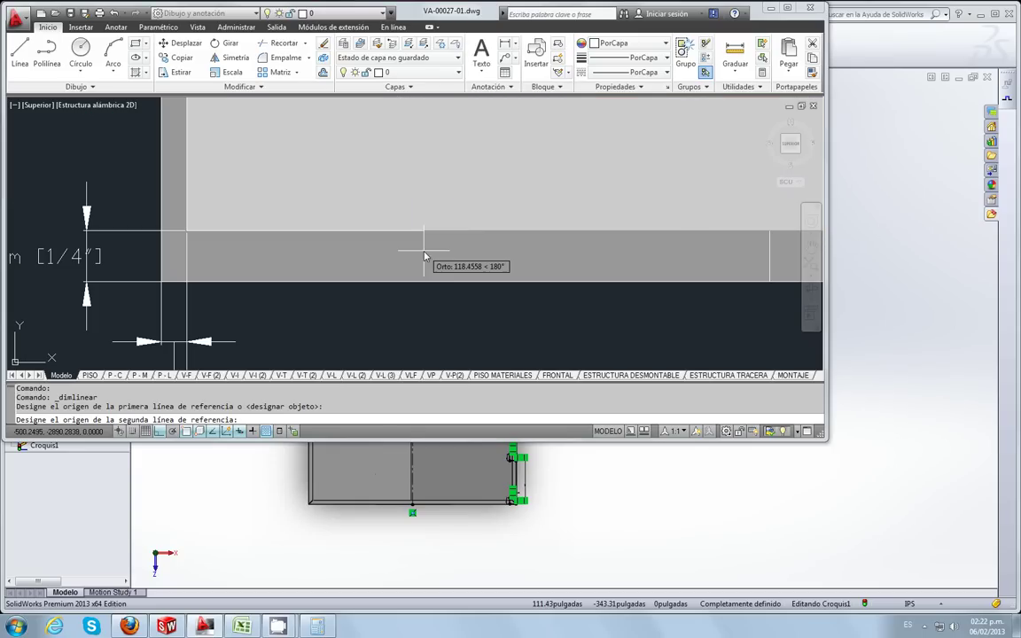
{"action": "scroll", "coordinate": [193, 232], "scroll_direction": "up", "scroll_amount": 3}
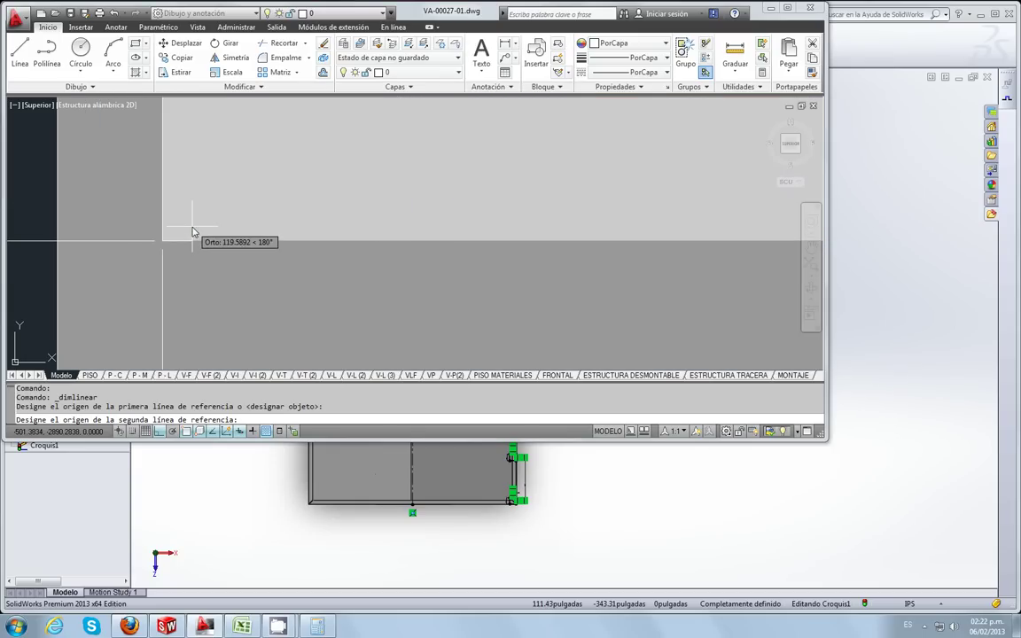
{"action": "left_click", "coordinate": [161, 242]}
{"action": "scroll", "coordinate": [224, 257], "scroll_direction": "down", "scroll_amount": 1}
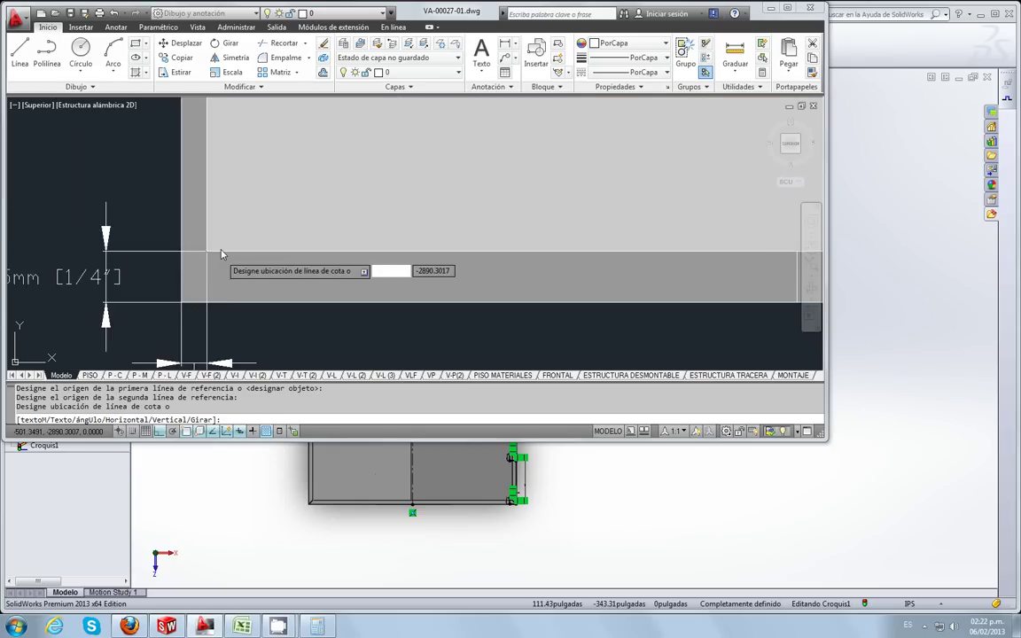
{"action": "scroll", "coordinate": [222, 254], "scroll_direction": "down", "scroll_amount": 1}
{"action": "scroll", "coordinate": [217, 252], "scroll_direction": "down", "scroll_amount": 1}
{"action": "left_click", "coordinate": [415, 285]}
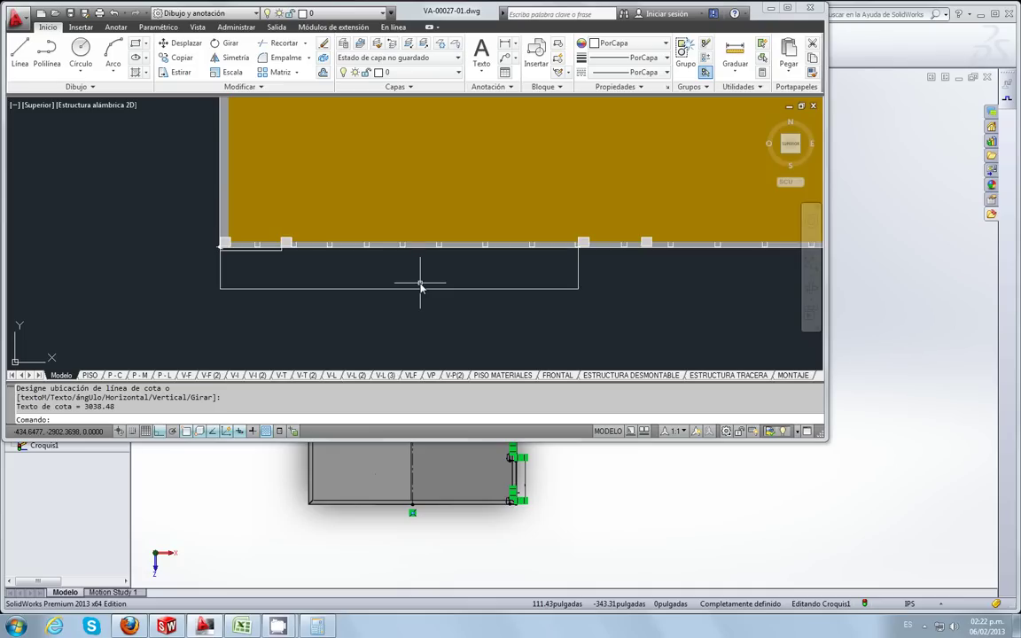
{"action": "scroll", "coordinate": [418, 287], "scroll_direction": "up", "scroll_amount": 2}
{"action": "scroll", "coordinate": [221, 355], "scroll_direction": "up", "scroll_amount": 1}
{"action": "scroll", "coordinate": [190, 341], "scroll_direction": "up", "scroll_amount": 1}
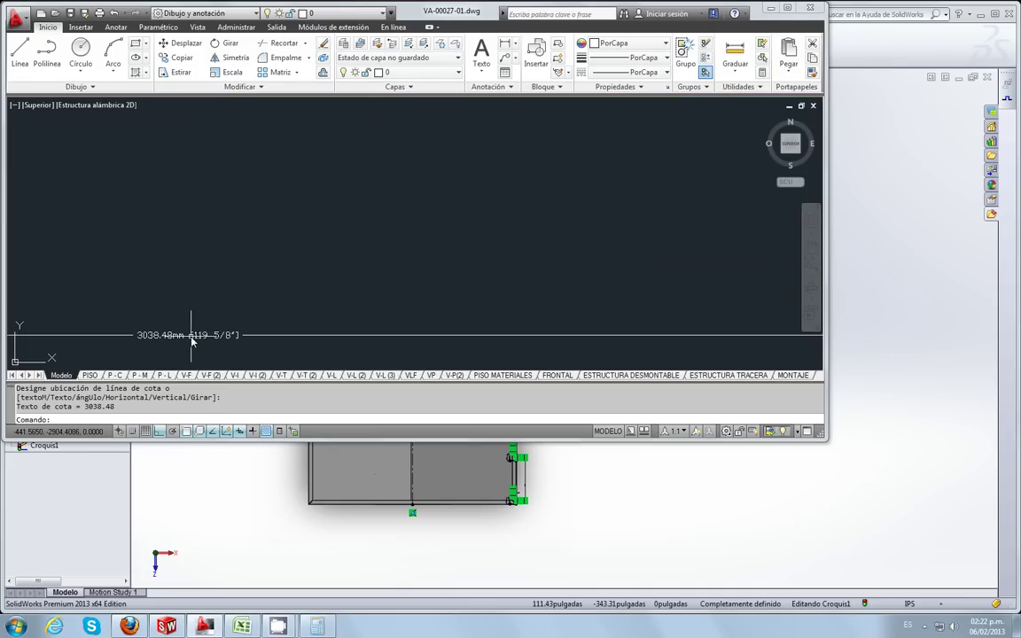
{"action": "scroll", "coordinate": [272, 321], "scroll_direction": "down", "scroll_amount": 2}
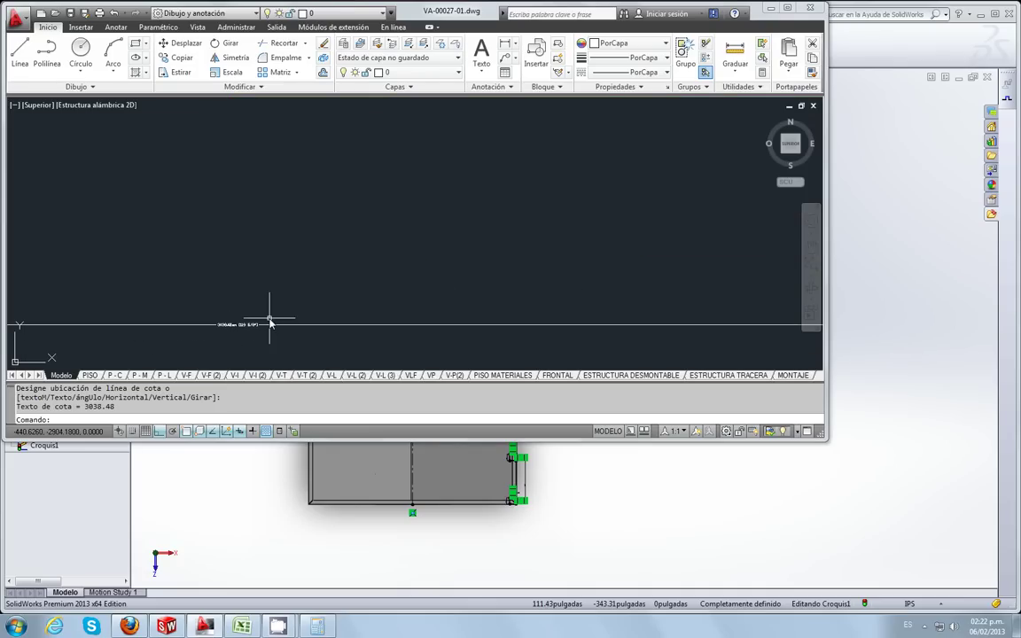
{"action": "scroll", "coordinate": [246, 349], "scroll_direction": "up", "scroll_amount": 1}
Step: In Calculator, add 0.625 + 119, double it to 239.25, then clear the display
{"action": "left_click", "coordinate": [319, 627]}
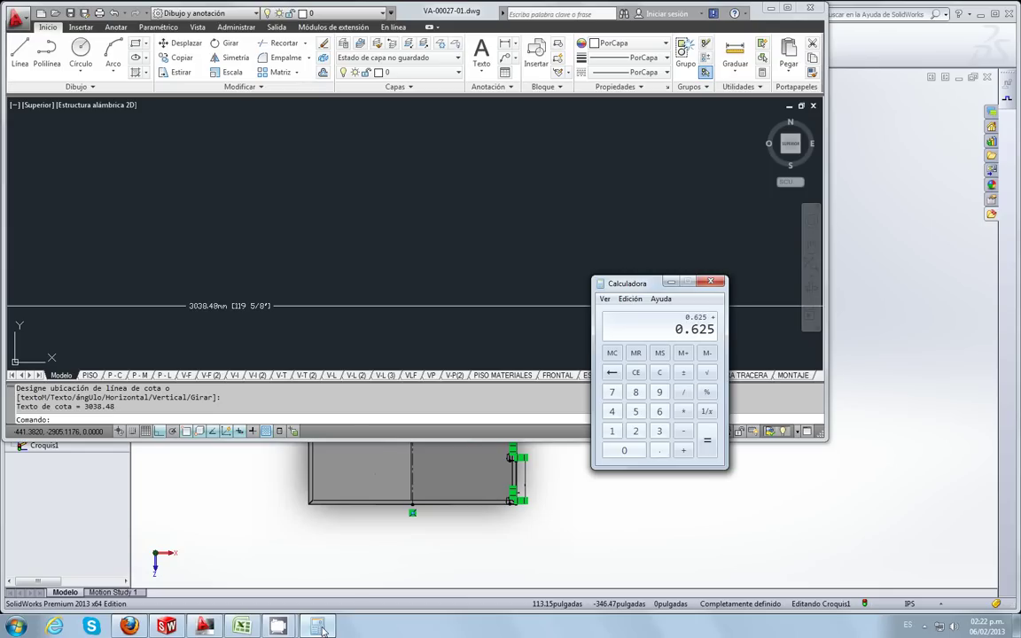
{"action": "key", "text": "Return"}
{"action": "type", "text": "2"}
{"action": "key", "text": "Return"}
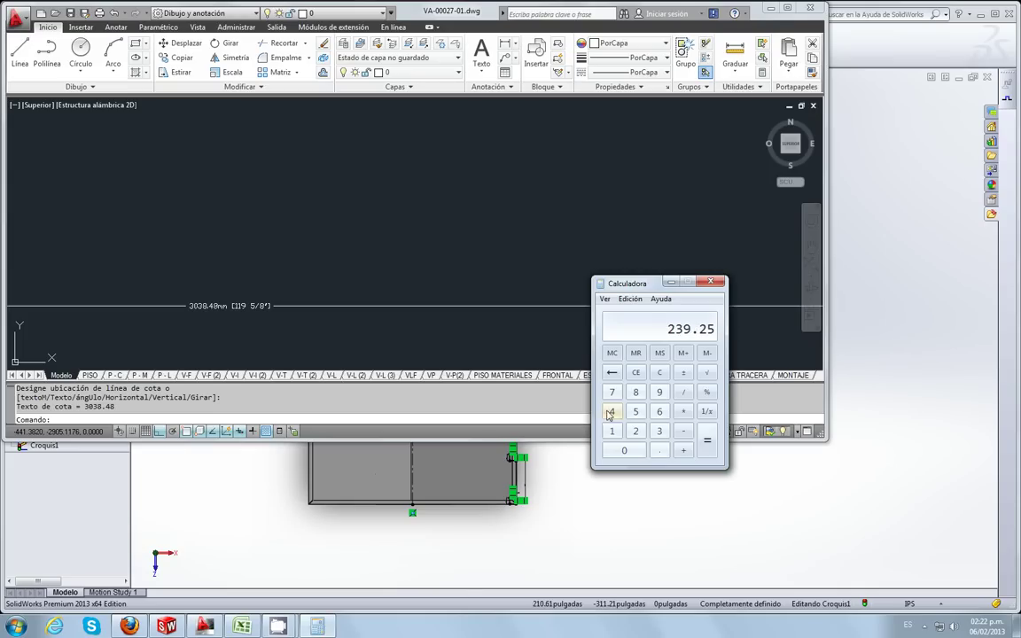
{"action": "left_click", "coordinate": [661, 373]}
{"action": "left_click", "coordinate": [606, 283]}
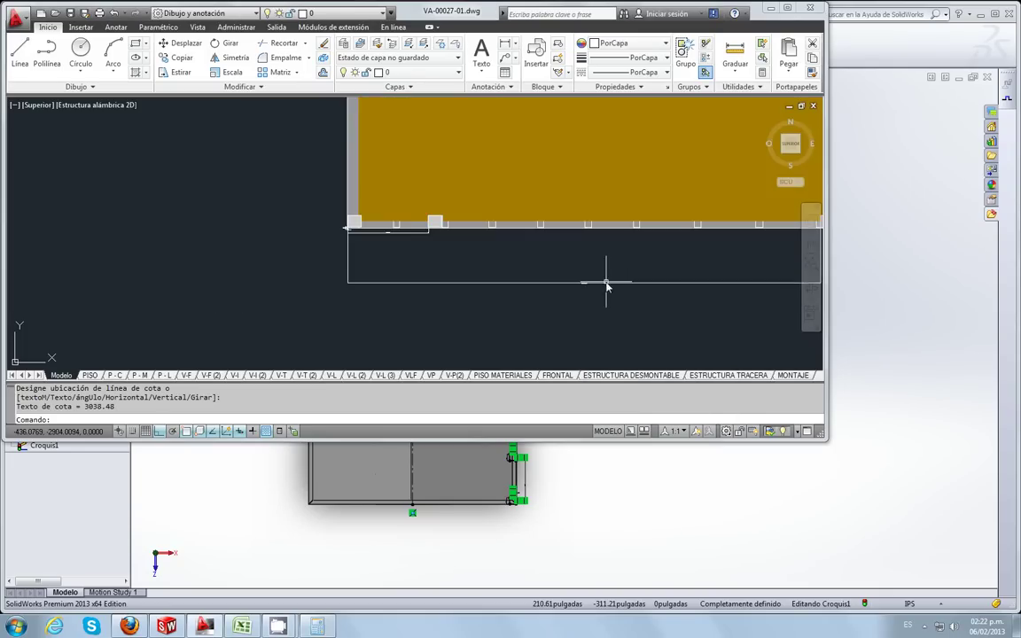
{"action": "scroll", "coordinate": [599, 289], "scroll_direction": "down", "scroll_amount": 5}
{"action": "scroll", "coordinate": [597, 278], "scroll_direction": "up", "scroll_amount": 5}
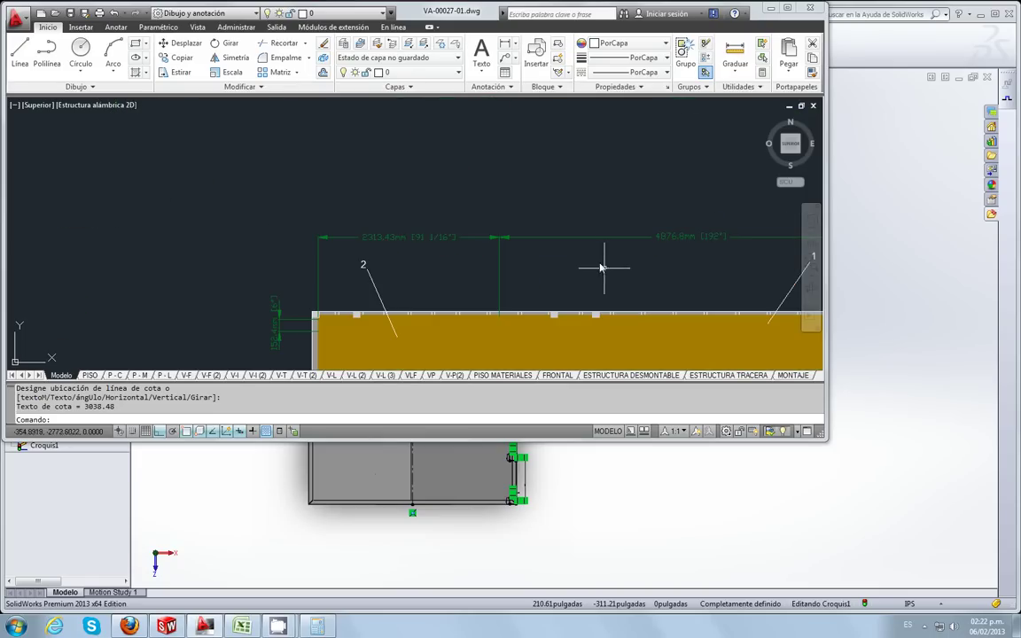
{"action": "scroll", "coordinate": [599, 264], "scroll_direction": "down", "scroll_amount": 3}
{"action": "scroll", "coordinate": [603, 262], "scroll_direction": "up", "scroll_amount": 2}
{"action": "scroll", "coordinate": [551, 252], "scroll_direction": "down", "scroll_amount": 1}
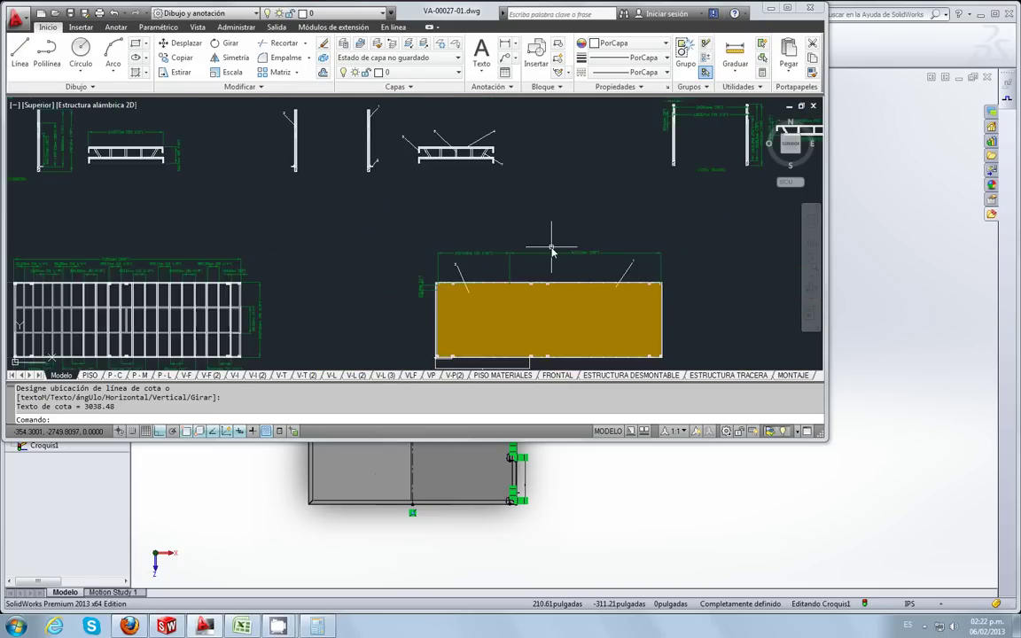
{"action": "scroll", "coordinate": [551, 252], "scroll_direction": "down", "scroll_amount": 2}
{"action": "scroll", "coordinate": [150, 278], "scroll_direction": "up", "scroll_amount": 5}
{"action": "scroll", "coordinate": [155, 278], "scroll_direction": "down", "scroll_amount": 7}
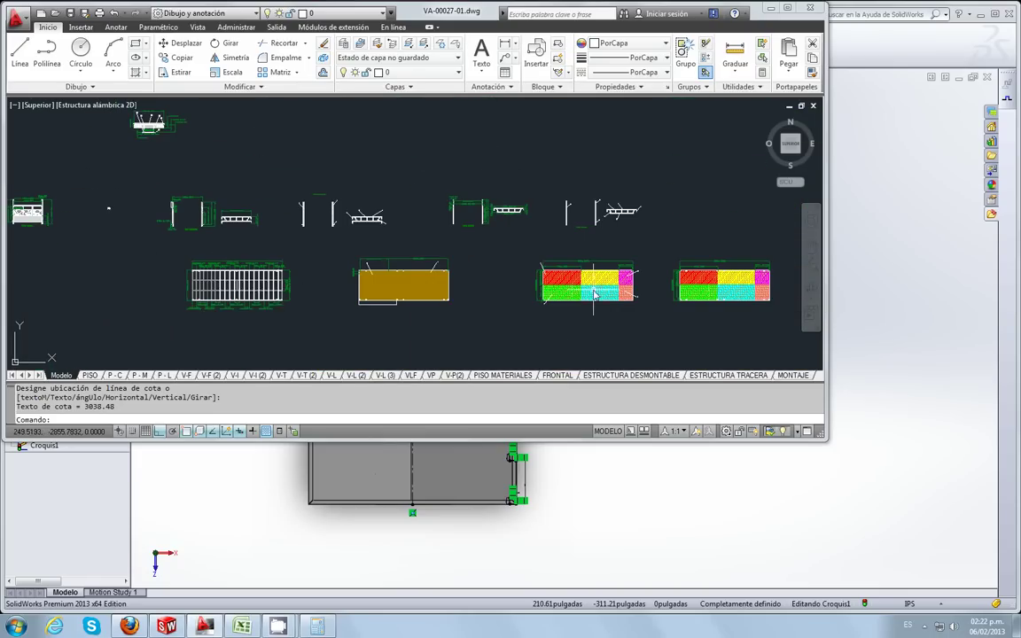
{"action": "scroll", "coordinate": [426, 288], "scroll_direction": "up", "scroll_amount": 3}
{"action": "scroll", "coordinate": [354, 292], "scroll_direction": "up", "scroll_amount": 3}
{"action": "scroll", "coordinate": [358, 288], "scroll_direction": "down", "scroll_amount": 1}
{"action": "scroll", "coordinate": [390, 283], "scroll_direction": "down", "scroll_amount": 1}
{"action": "scroll", "coordinate": [342, 289], "scroll_direction": "down", "scroll_amount": 2}
{"action": "scroll", "coordinate": [323, 289], "scroll_direction": "down", "scroll_amount": 1}
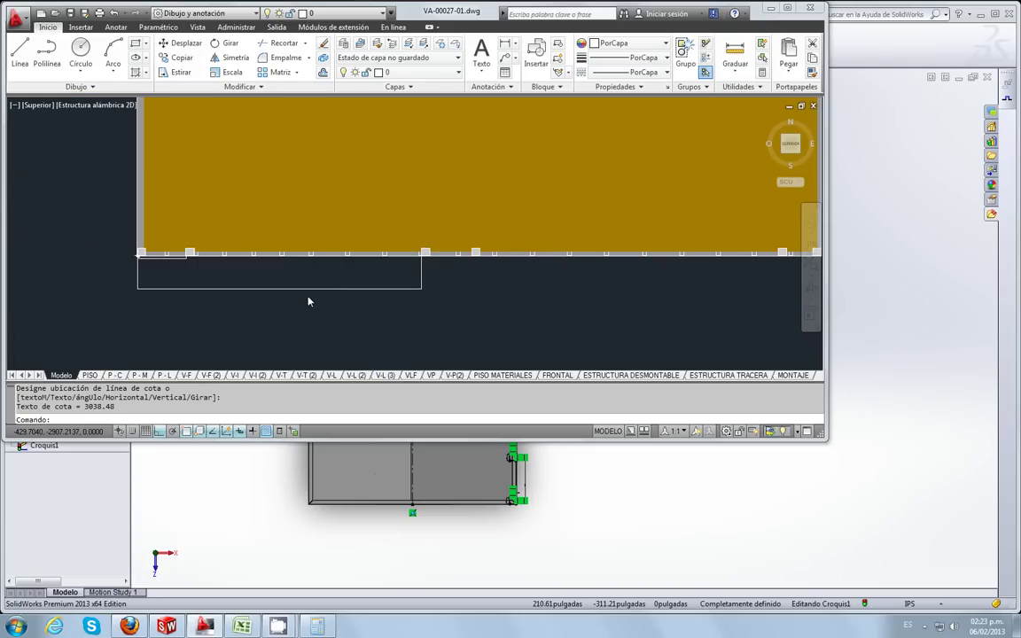
{"action": "scroll", "coordinate": [308, 302], "scroll_direction": "up", "scroll_amount": 2}
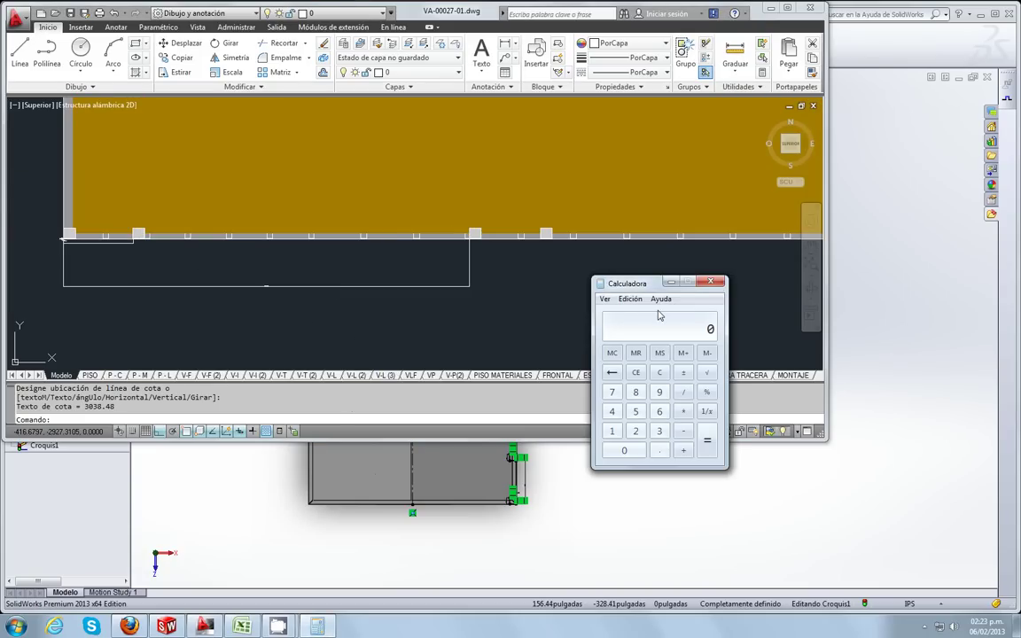
Step: Compute 288 ÷ 2 − 10.25 = 133.75 in Calculator and store it in memory
{"action": "type", "text": "88 / 2"}
{"action": "key", "text": "Return"}
{"action": "type", "text": "25"}
{"action": "key", "text": "Return"}
{"action": "left_click", "coordinate": [681, 353]}
Step: Review the AutoCAD drawing, then bring back Calculator and switch to the SolidWorks floor sketch
{"action": "left_click", "coordinate": [266, 287]}
{"action": "scroll", "coordinate": [264, 284], "scroll_direction": "up", "scroll_amount": 5}
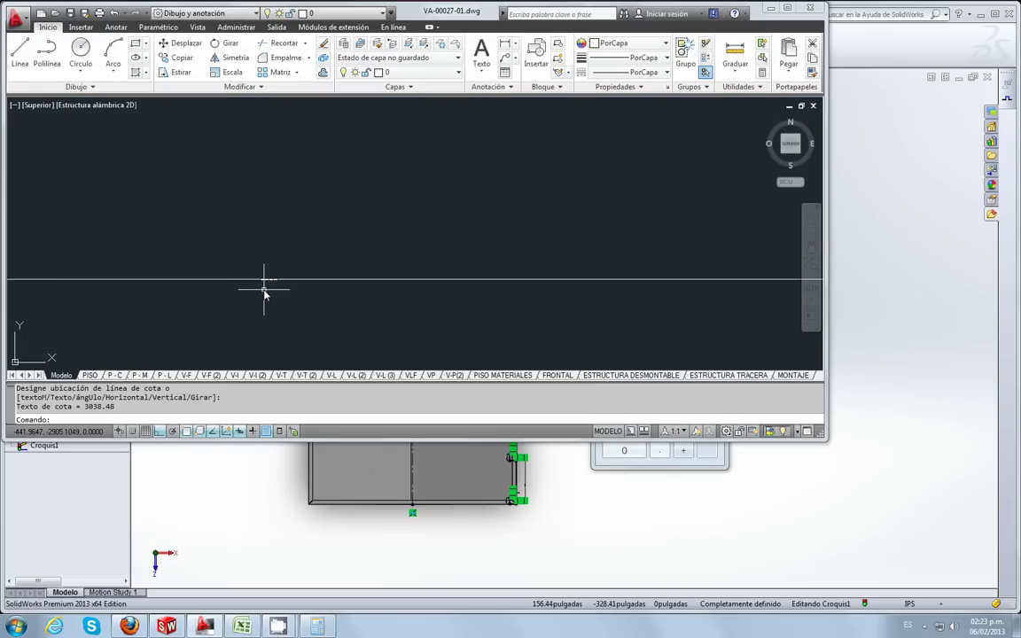
{"action": "scroll", "coordinate": [237, 332], "scroll_direction": "down", "scroll_amount": 1}
{"action": "scroll", "coordinate": [237, 332], "scroll_direction": "up", "scroll_amount": 2}
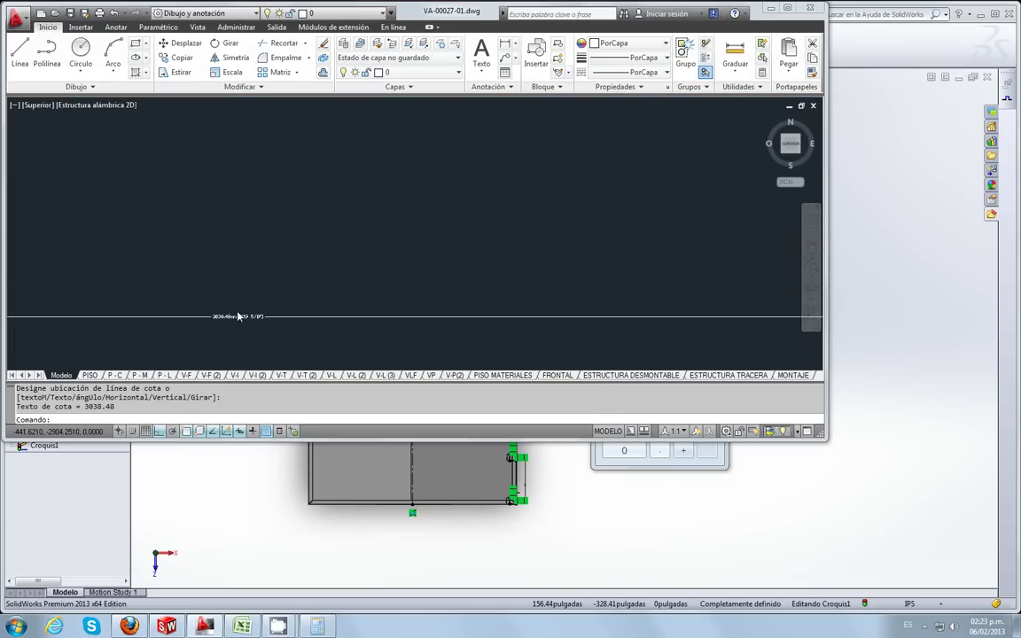
{"action": "scroll", "coordinate": [249, 338], "scroll_direction": "down", "scroll_amount": 2}
{"action": "scroll", "coordinate": [443, 290], "scroll_direction": "down", "scroll_amount": 1}
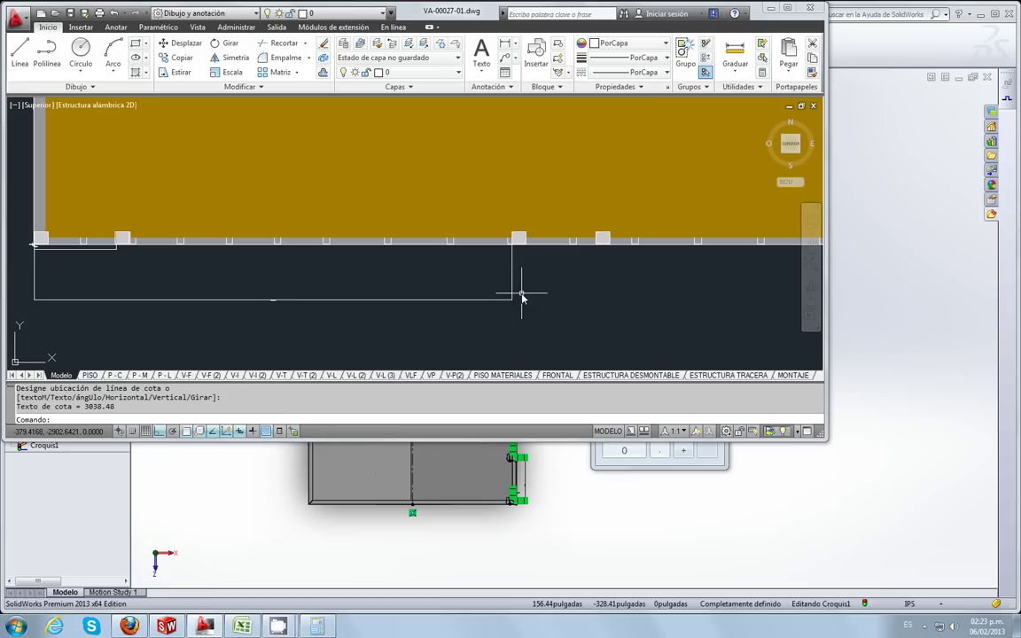
{"action": "left_click", "coordinate": [293, 628]}
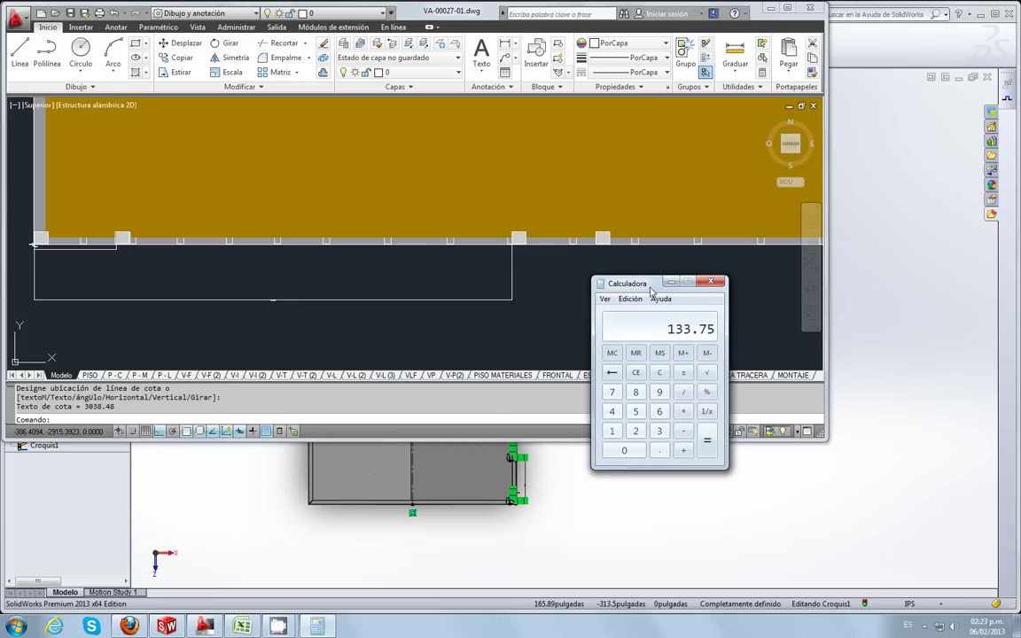
{"action": "left_click", "coordinate": [167, 627]}
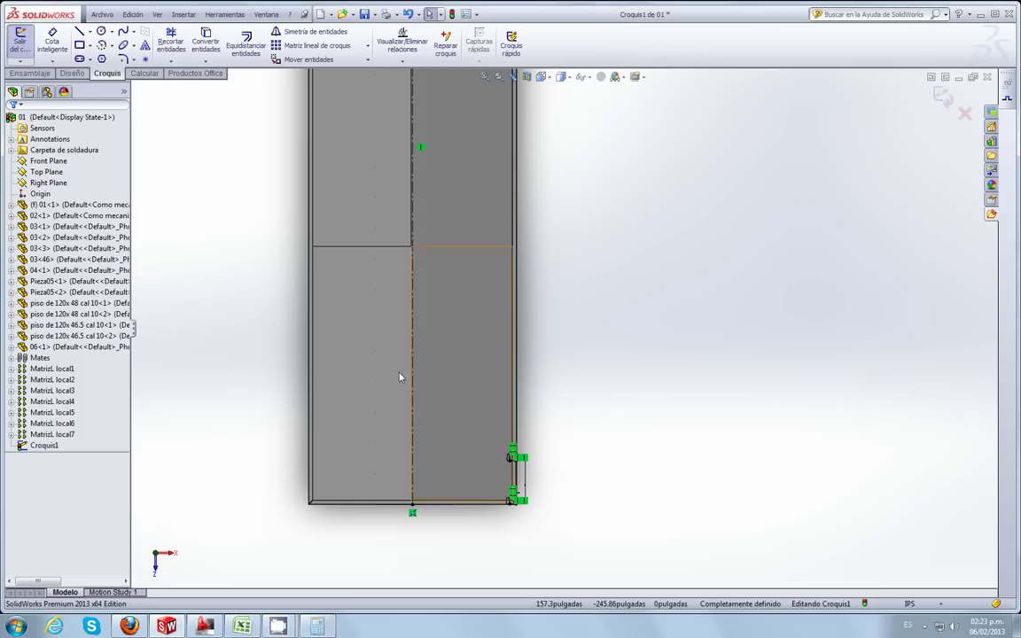
Step: Zoom to the sketch corner, with Calculator showing 133.75 in front of SolidWorks
{"action": "scroll", "coordinate": [534, 398], "scroll_direction": "up", "scroll_amount": 1}
{"action": "scroll", "coordinate": [558, 377], "scroll_direction": "up", "scroll_amount": 1}
{"action": "scroll", "coordinate": [523, 434], "scroll_direction": "down", "scroll_amount": 2}
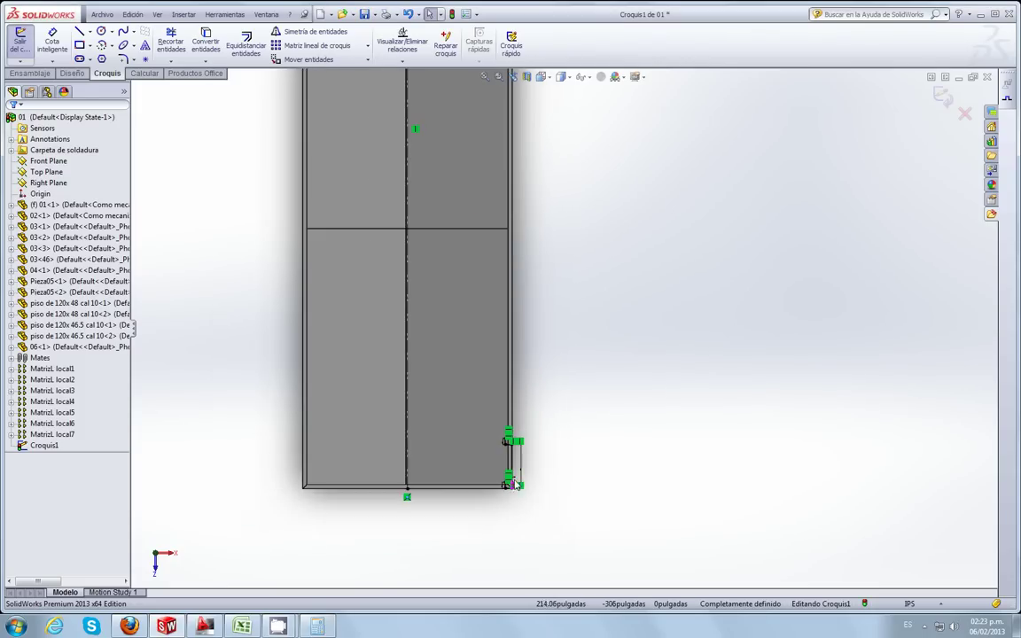
{"action": "scroll", "coordinate": [515, 452], "scroll_direction": "down", "scroll_amount": 2}
{"action": "mouse_move", "coordinate": [204, 626]}
{"action": "left_click", "coordinate": [331, 630]}
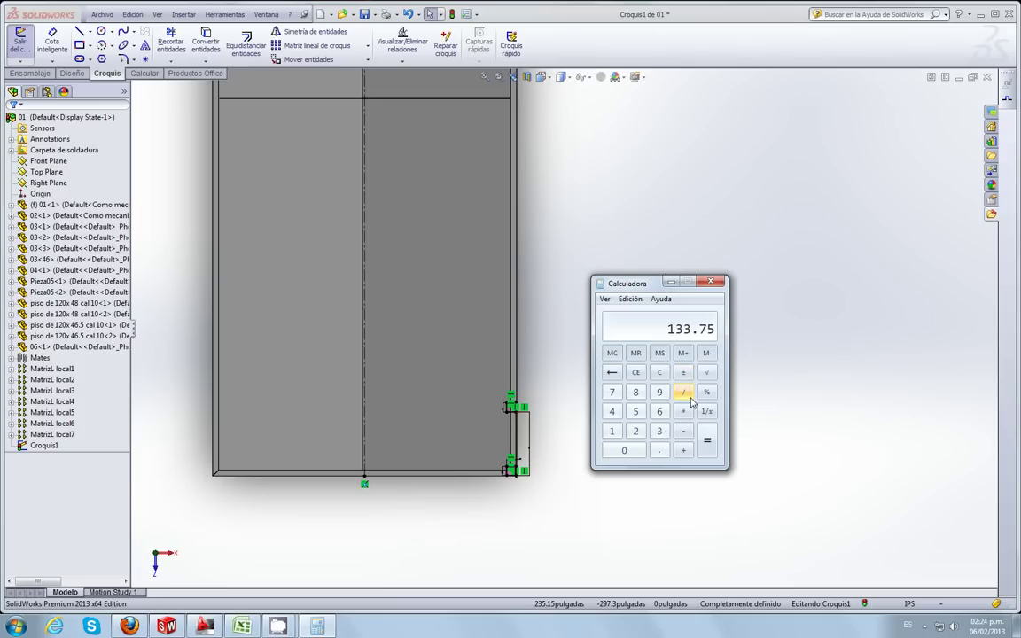
Step: Subtract 0.25 from 133.75 in Calculator to get 133.5, then return to SolidWorks
{"action": "type", "text": "25"}
{"action": "type", "text": "5"}
{"action": "key", "text": "Return"}
{"action": "left_click", "coordinate": [532, 247]}
Step: Draw a small corner rectangle for the notch on the platform edge
{"action": "left_click", "coordinate": [79, 44]}
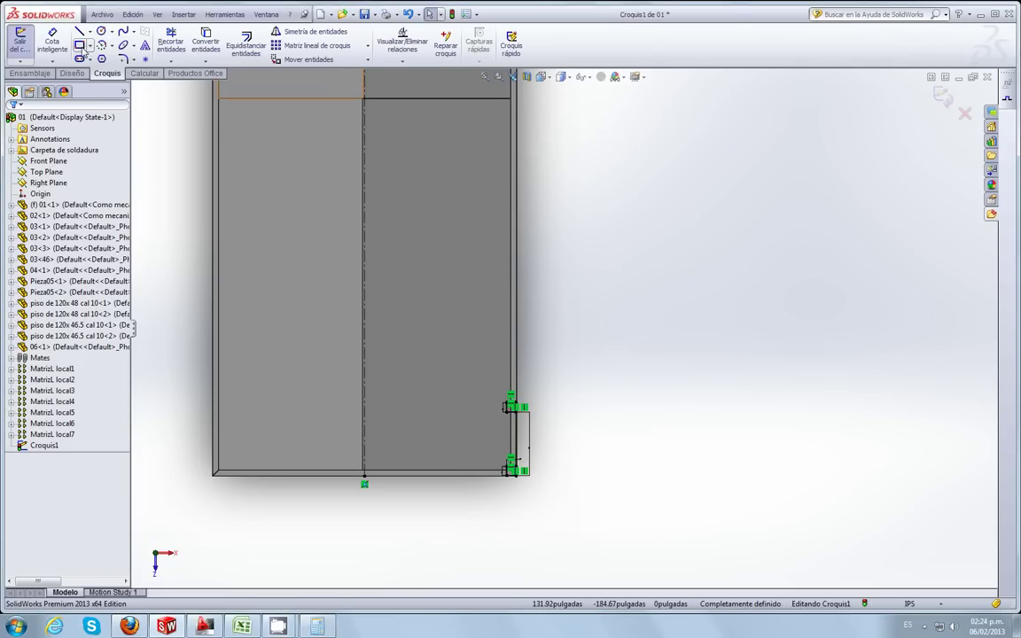
{"action": "scroll", "coordinate": [523, 266], "scroll_direction": "up", "scroll_amount": 3}
{"action": "scroll", "coordinate": [530, 336], "scroll_direction": "up", "scroll_amount": 2}
{"action": "scroll", "coordinate": [542, 428], "scroll_direction": "down", "scroll_amount": 2}
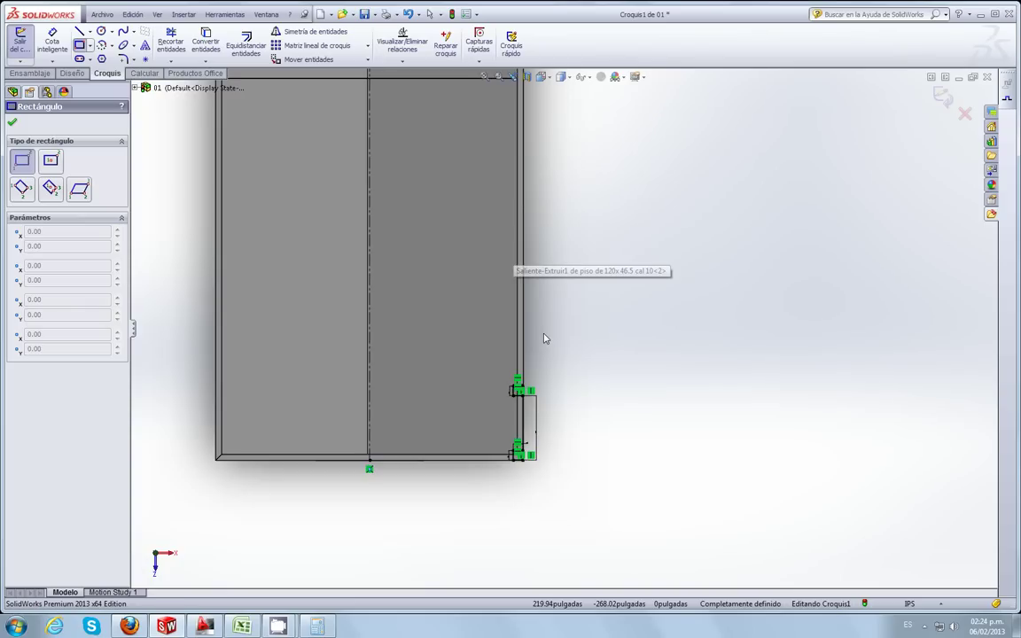
{"action": "scroll", "coordinate": [531, 430], "scroll_direction": "down", "scroll_amount": 2}
{"action": "scroll", "coordinate": [525, 430], "scroll_direction": "down", "scroll_amount": 2}
{"action": "scroll", "coordinate": [520, 430], "scroll_direction": "down", "scroll_amount": 2}
{"action": "scroll", "coordinate": [519, 429], "scroll_direction": "down", "scroll_amount": 1}
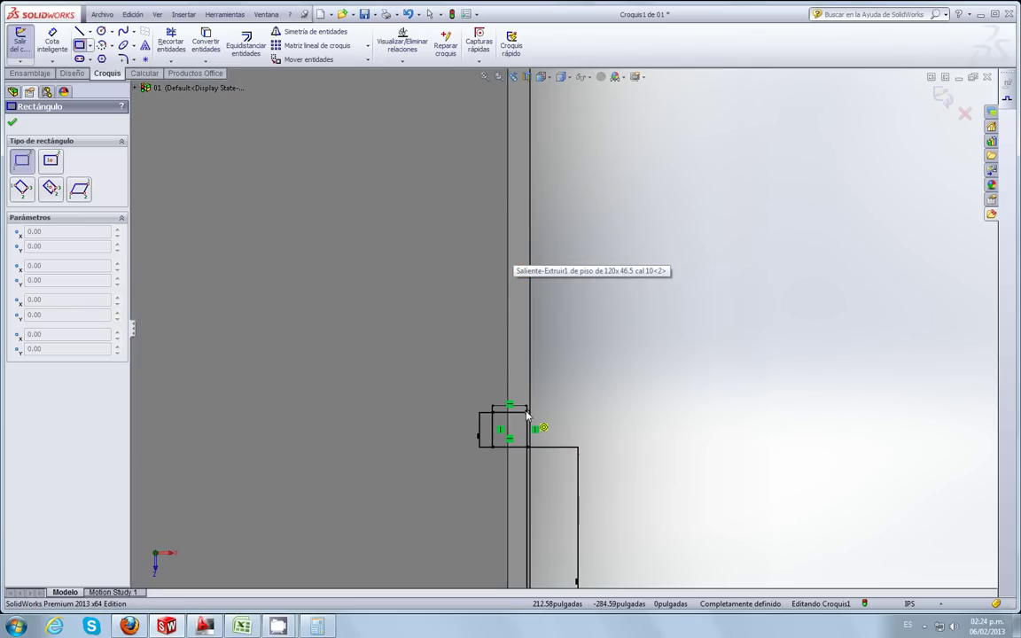
{"action": "left_click", "coordinate": [529, 328]}
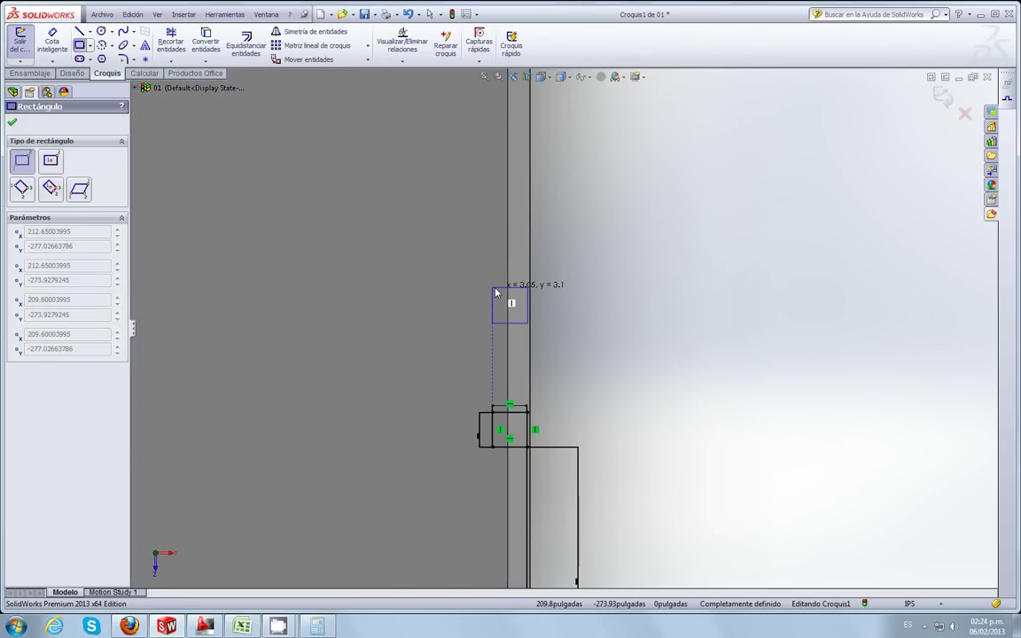
{"action": "left_click", "coordinate": [493, 288]}
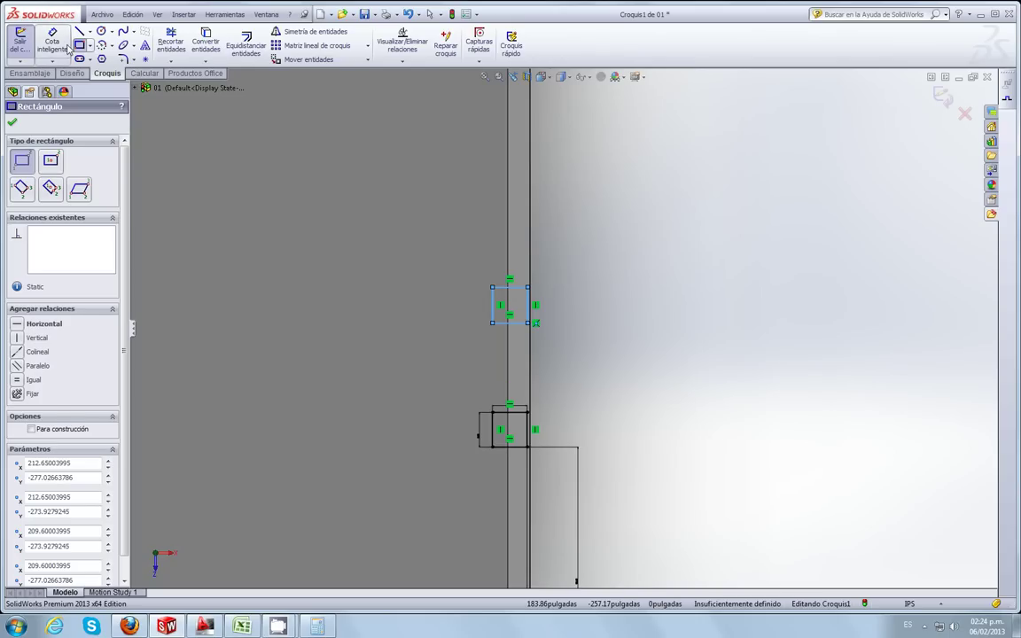
Step: Dimension the new notch rectangle to 3 × 3 in
{"action": "key", "text": "d"}
{"action": "left_click", "coordinate": [512, 288]}
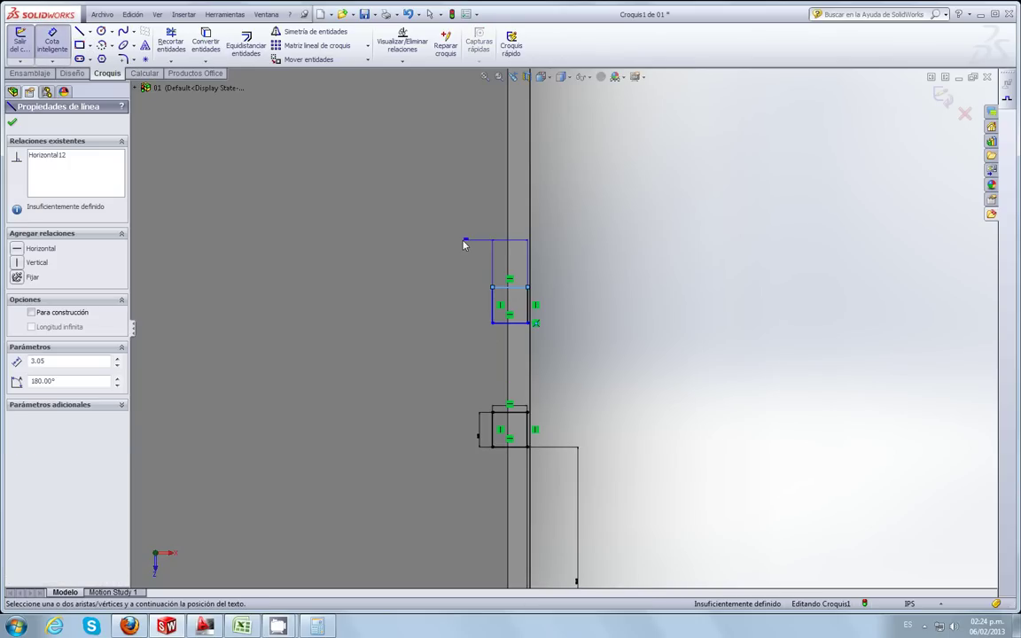
{"action": "left_click", "coordinate": [465, 241]}
{"action": "type", "text": "3"}
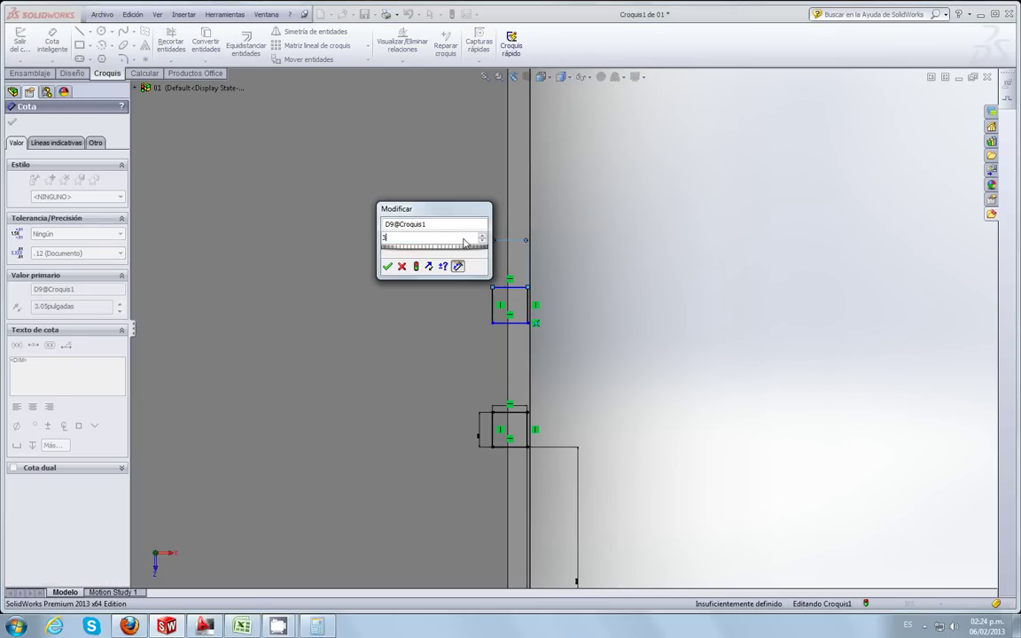
{"action": "key", "text": "Return"}
{"action": "left_click", "coordinate": [494, 310]}
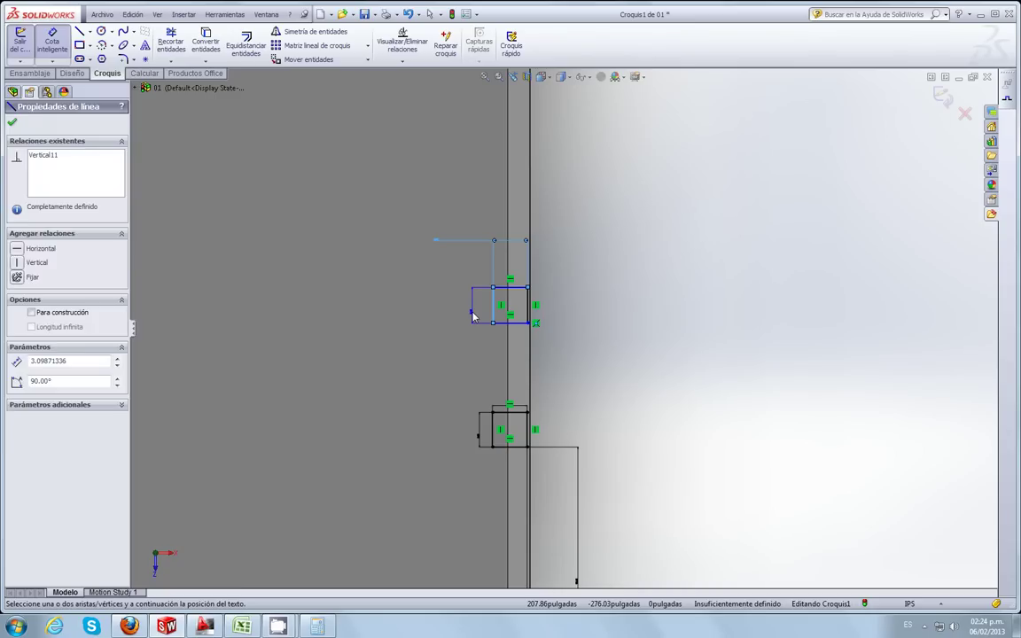
{"action": "left_click", "coordinate": [472, 316]}
{"action": "type", "text": "3"}
{"action": "key", "text": "Return"}
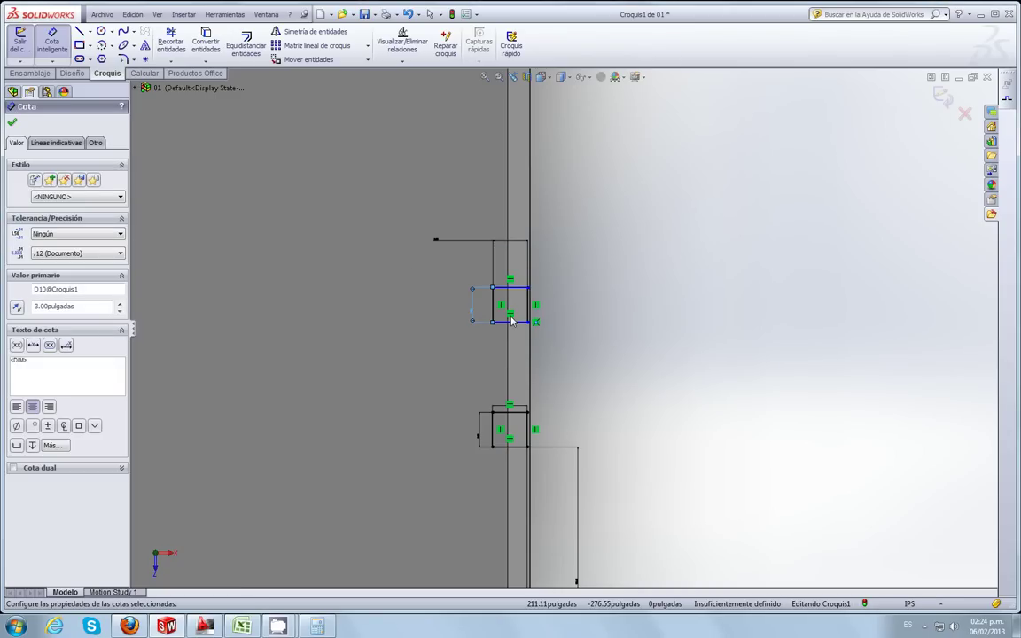
Step: Dimension the spacing between the lower notch and the upper square's bottom edges
{"action": "scroll", "coordinate": [511, 320], "scroll_direction": "up", "scroll_amount": 3}
{"action": "scroll", "coordinate": [543, 535], "scroll_direction": "down", "scroll_amount": 2}
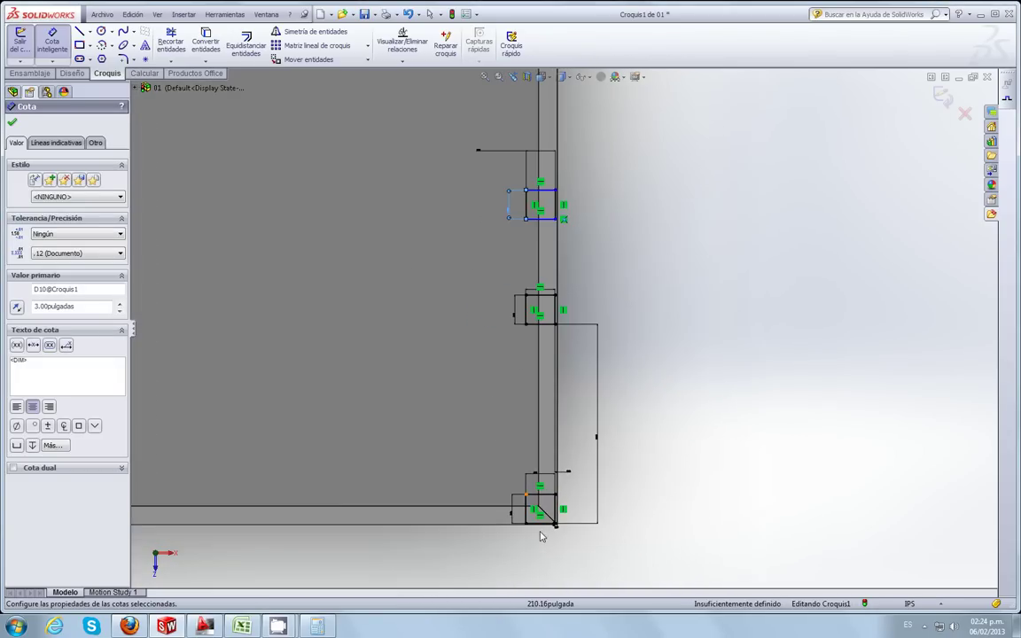
{"action": "scroll", "coordinate": [545, 532], "scroll_direction": "down", "scroll_amount": 2}
{"action": "scroll", "coordinate": [551, 483], "scroll_direction": "down", "scroll_amount": 2}
{"action": "left_click", "coordinate": [549, 470]}
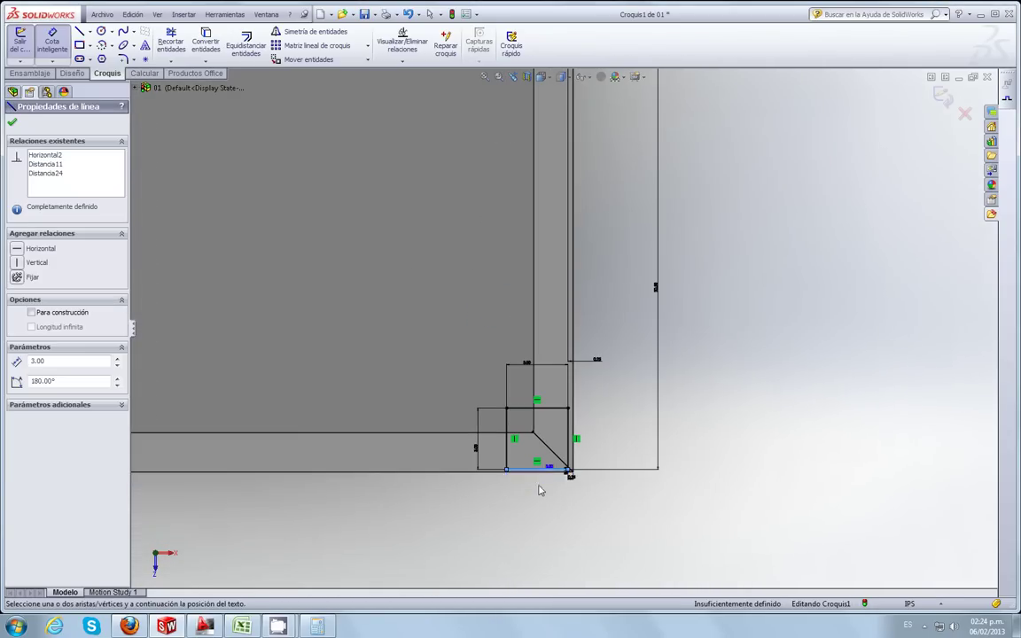
{"action": "scroll", "coordinate": [541, 490], "scroll_direction": "up", "scroll_amount": 2}
{"action": "left_click_drag", "start_coordinate": [540, 487], "coordinate": [560, 171]}
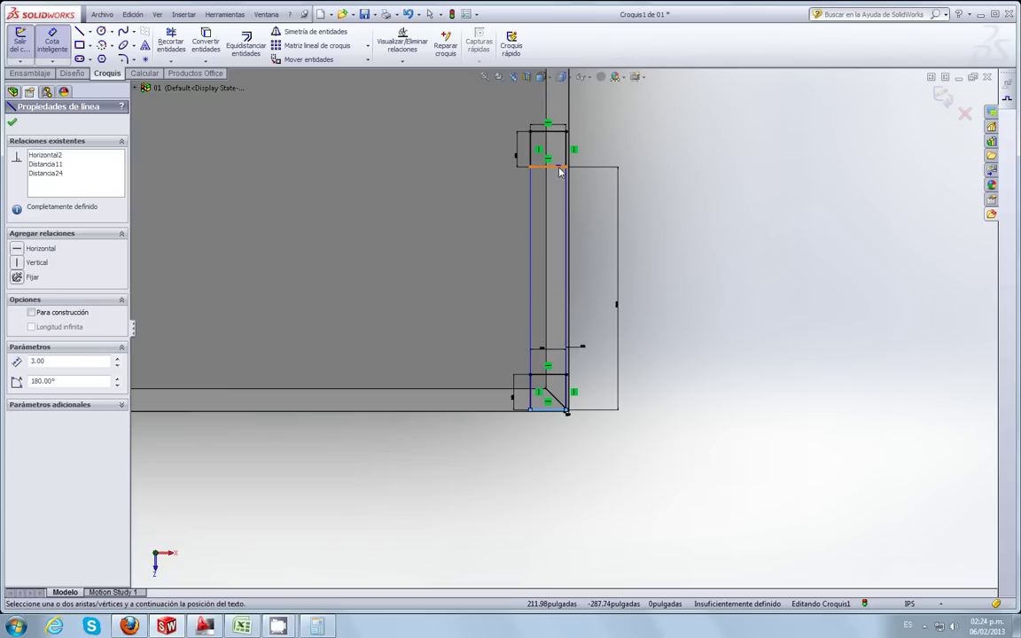
{"action": "left_click", "coordinate": [560, 171]}
{"action": "left_click", "coordinate": [495, 284]}
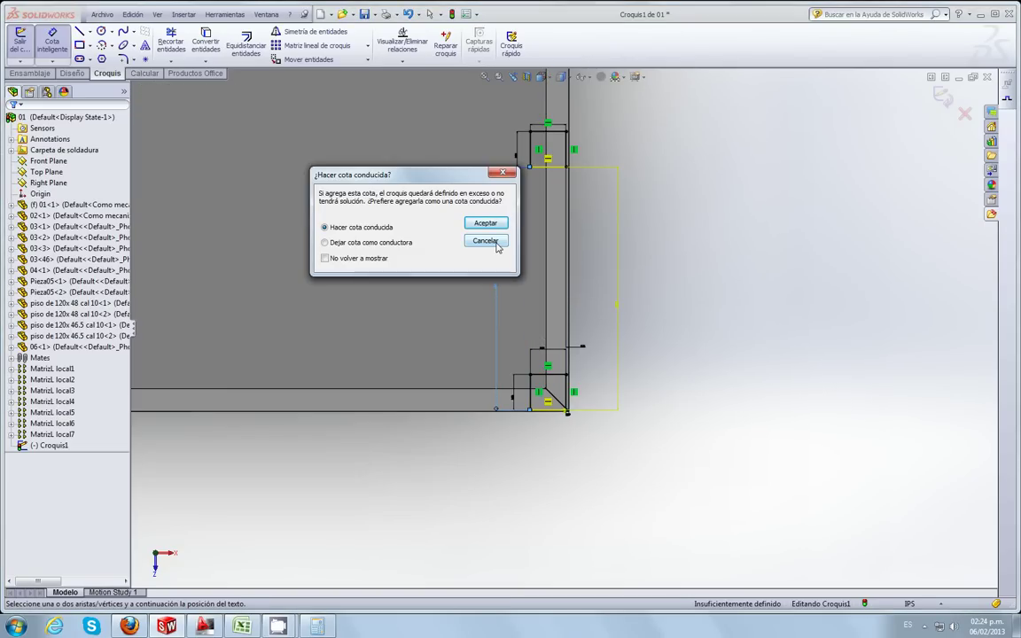
Step: Dismiss the driven-dimension prompt and dimension the tall vertical line at 20.50 in
{"action": "left_click", "coordinate": [495, 244]}
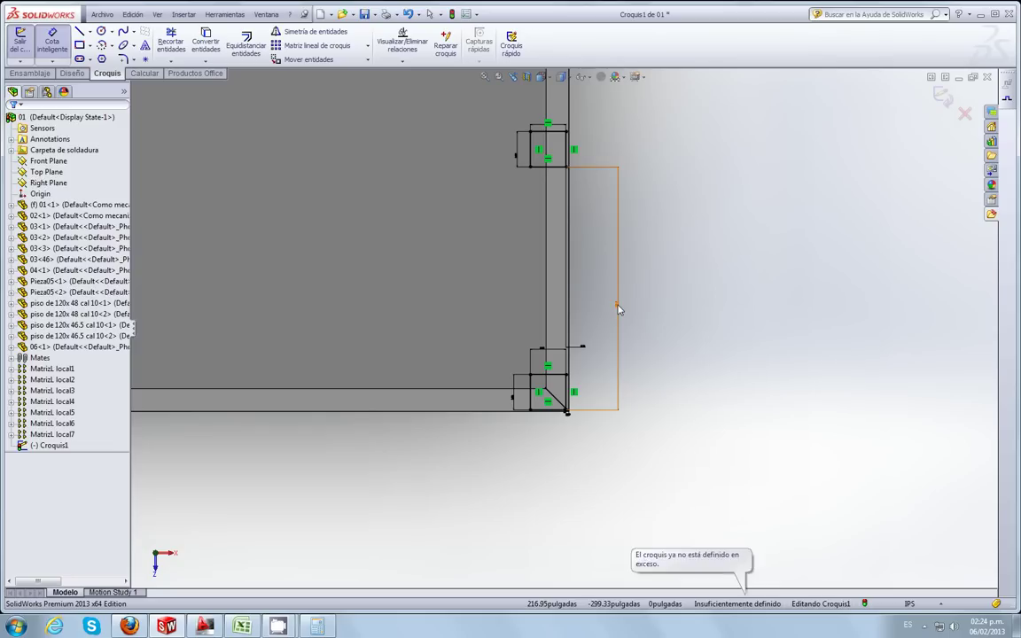
{"action": "left_click", "coordinate": [618, 308]}
{"action": "left_click", "coordinate": [619, 307]}
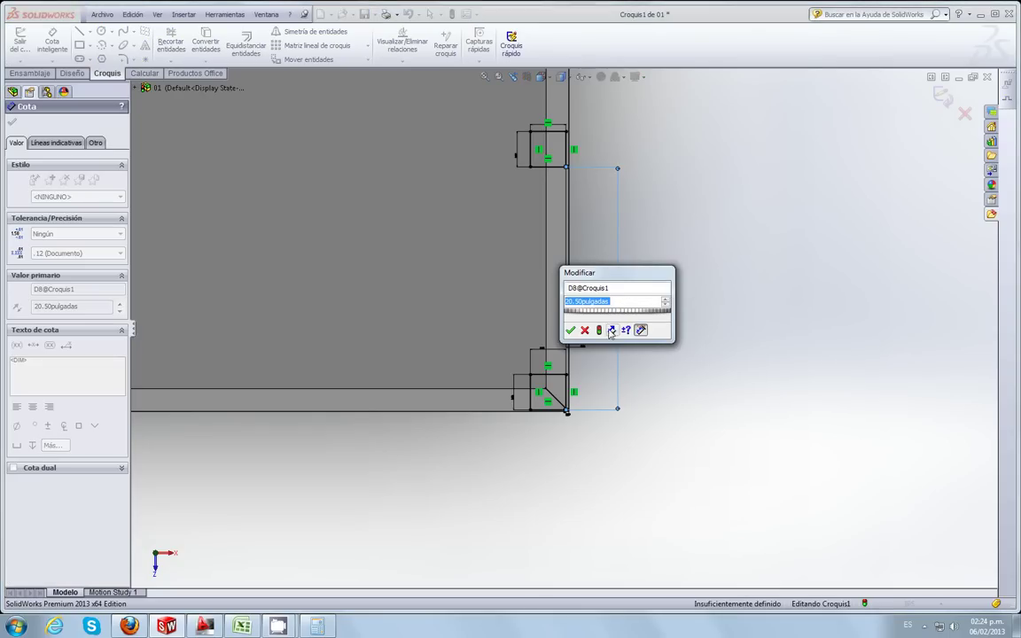
{"action": "left_click", "coordinate": [584, 329]}
{"action": "scroll", "coordinate": [612, 330], "scroll_direction": "down", "scroll_amount": 2}
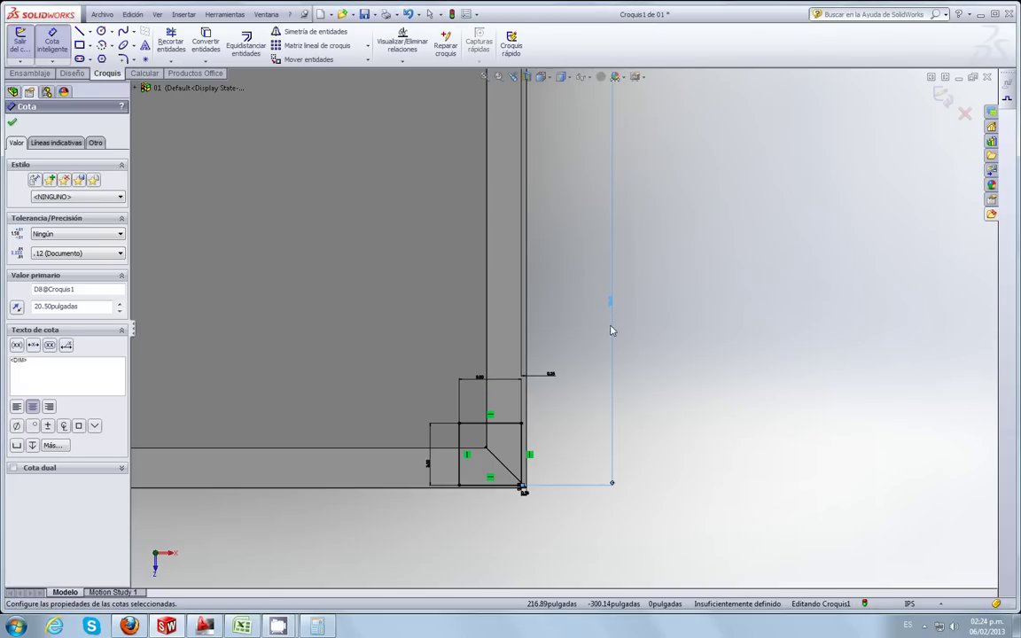
{"action": "scroll", "coordinate": [612, 331], "scroll_direction": "up", "scroll_amount": 2}
{"action": "scroll", "coordinate": [610, 335], "scroll_direction": "up", "scroll_amount": 1}
{"action": "scroll", "coordinate": [581, 283], "scroll_direction": "down", "scroll_amount": 1}
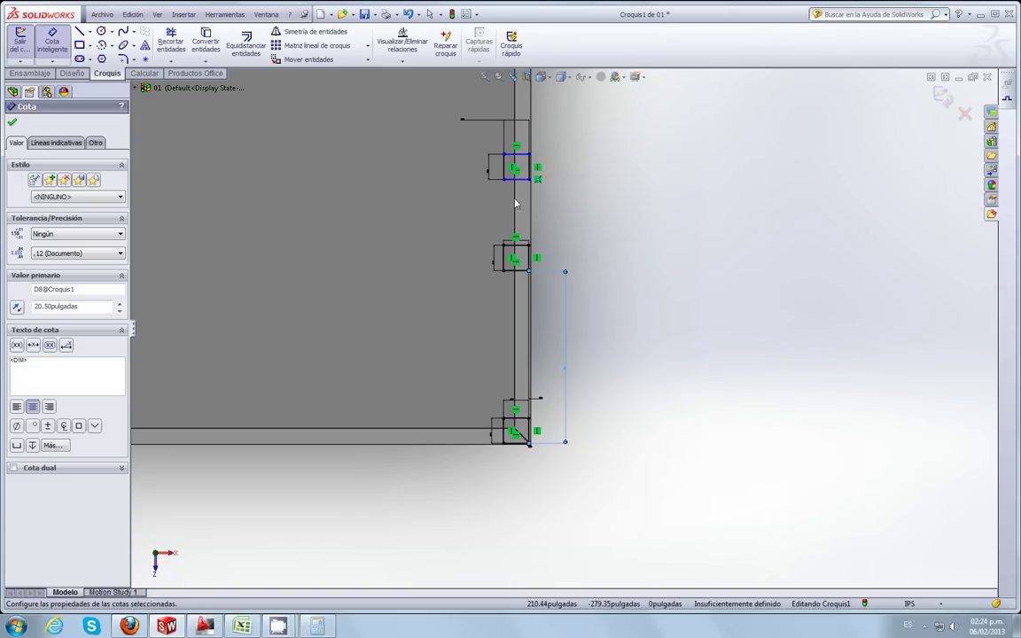
Step: Dimension the distance between the top and bottom squares to 133.5 in
{"action": "left_click", "coordinate": [521, 180]}
{"action": "scroll", "coordinate": [519, 446], "scroll_direction": "down", "scroll_amount": 1}
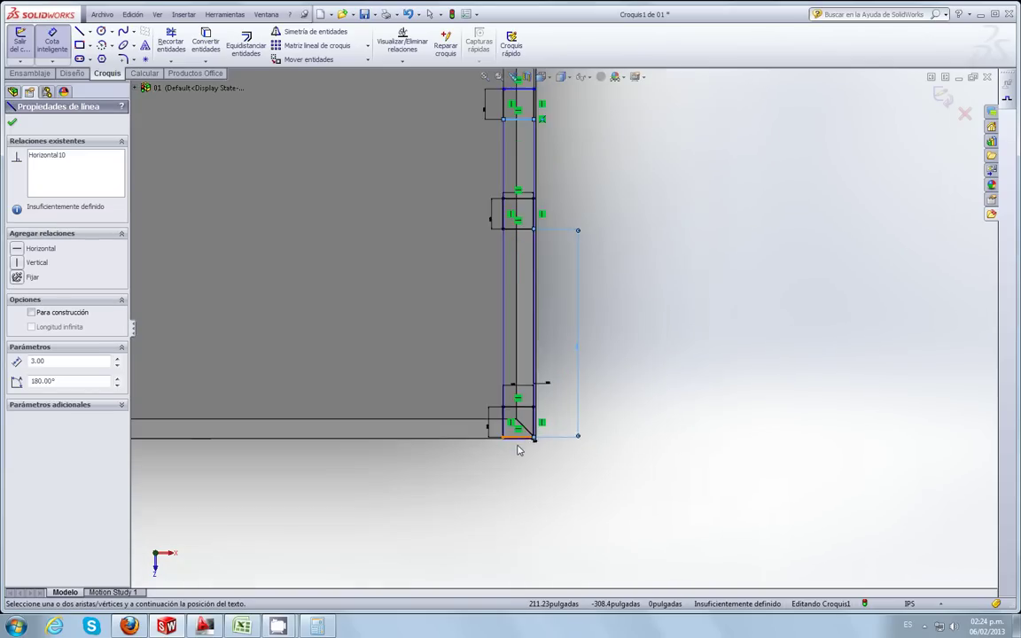
{"action": "scroll", "coordinate": [521, 435], "scroll_direction": "down", "scroll_amount": 1}
{"action": "left_click", "coordinate": [523, 422]}
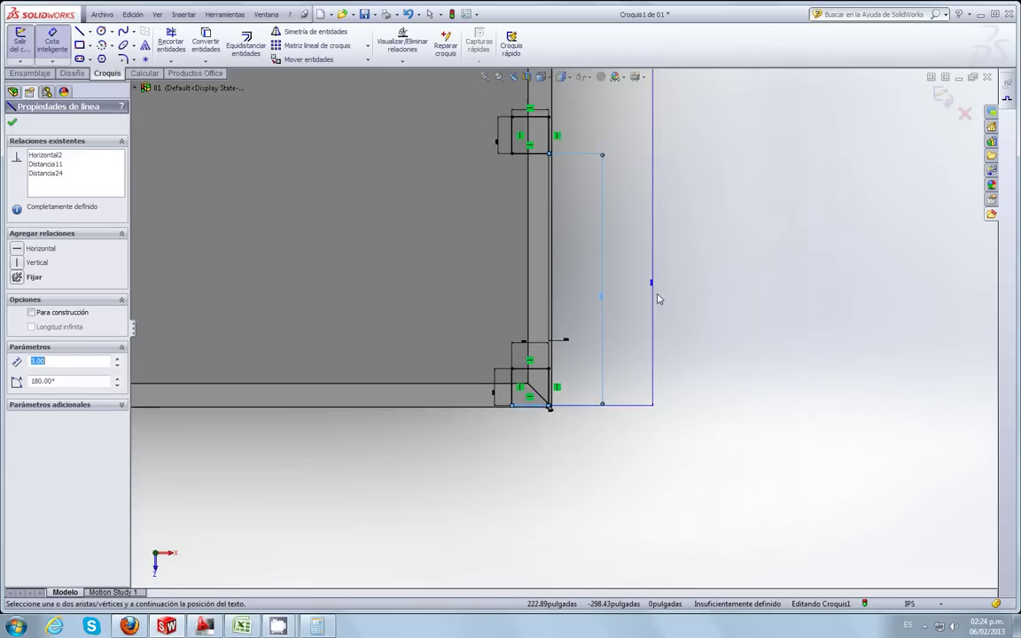
{"action": "scroll", "coordinate": [656, 296], "scroll_direction": "up", "scroll_amount": 1}
{"action": "left_click", "coordinate": [658, 295]}
{"action": "type", "text": "133.5"}
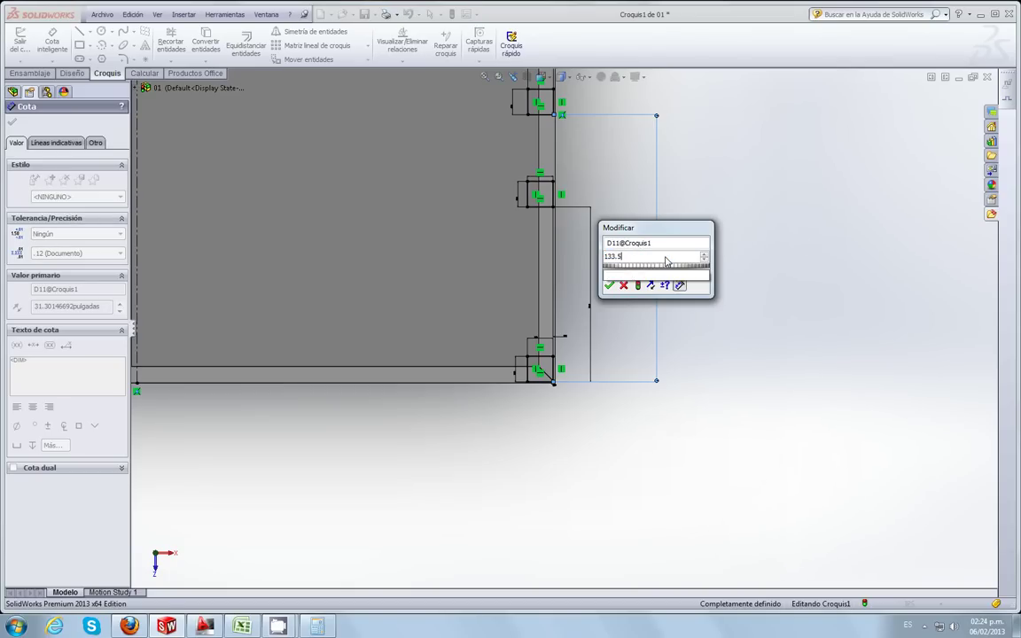
{"action": "key", "text": "Return"}
Step: Check the value in Calculator, then return to inspect the fully defined sketch
{"action": "key", "text": "alt+Tab"}
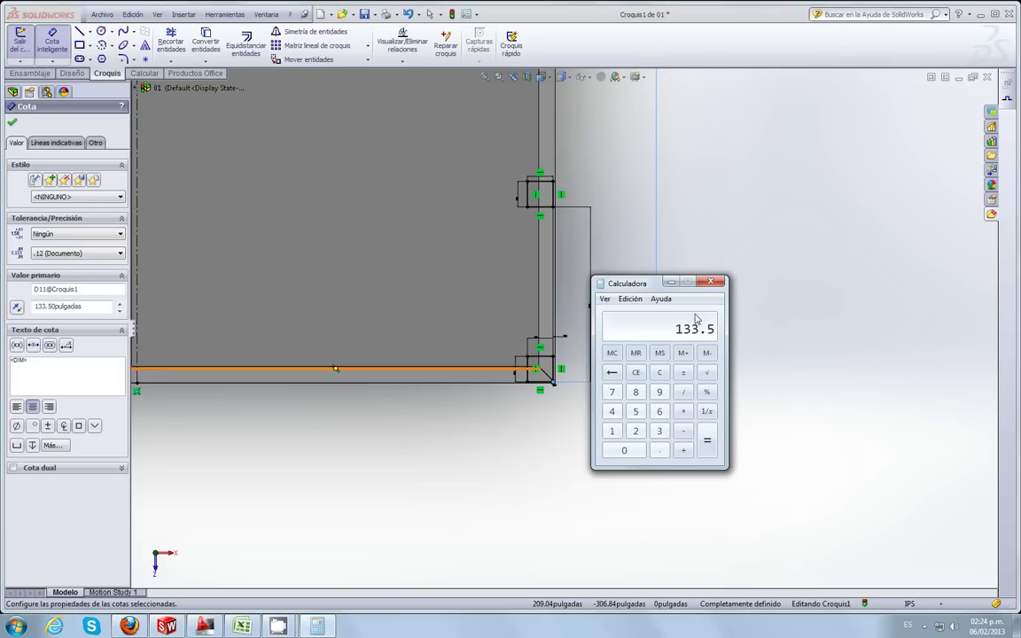
{"action": "left_click", "coordinate": [670, 284]}
{"action": "scroll", "coordinate": [599, 434], "scroll_direction": "down", "scroll_amount": 3}
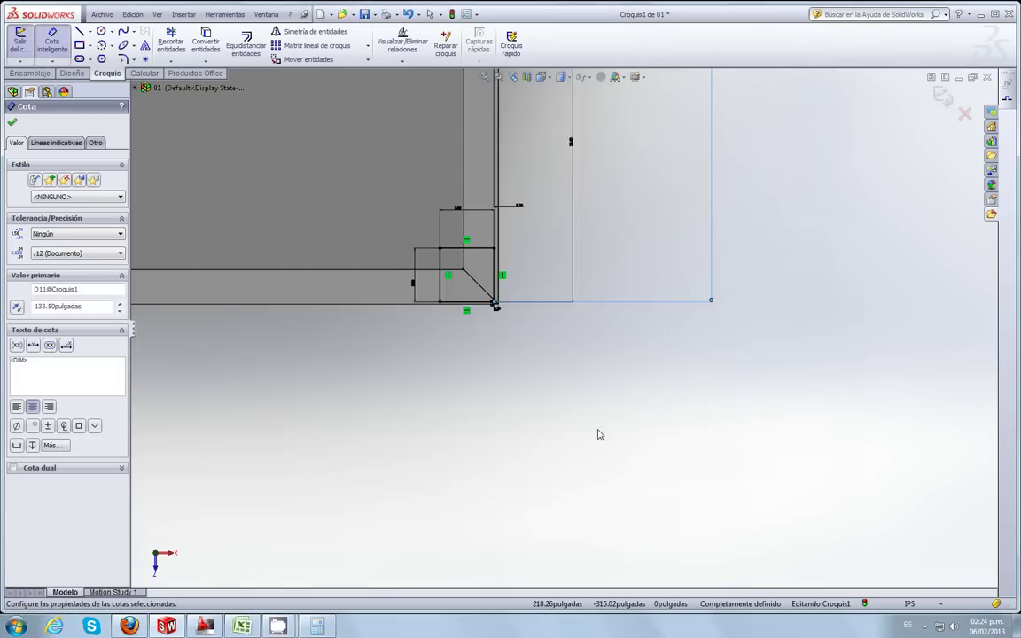
{"action": "scroll", "coordinate": [595, 433], "scroll_direction": "up", "scroll_amount": 1}
{"action": "scroll", "coordinate": [592, 417], "scroll_direction": "up", "scroll_amount": 2}
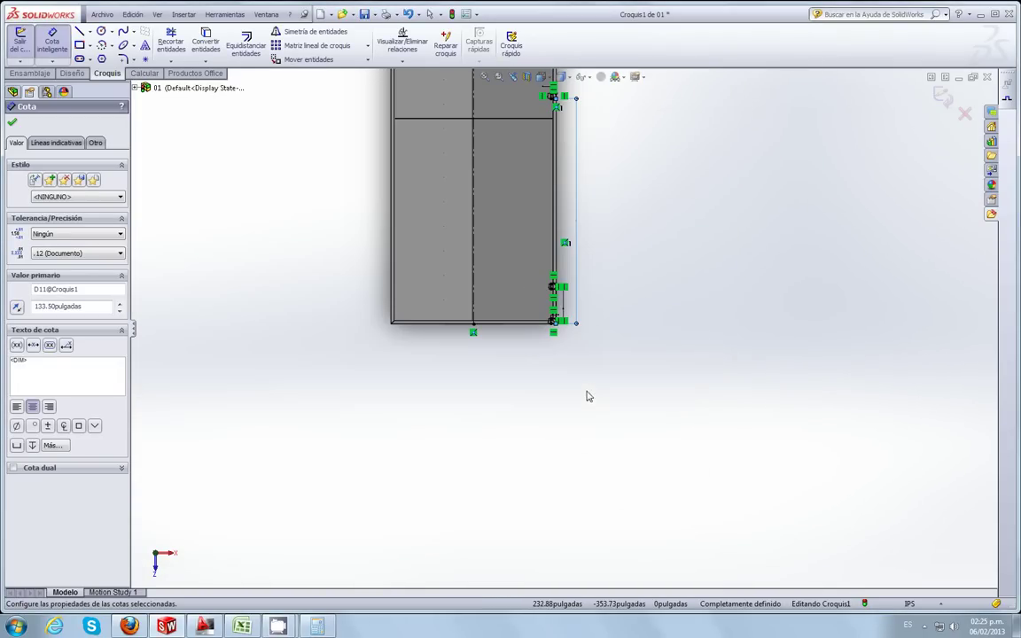
{"action": "scroll", "coordinate": [584, 408], "scroll_direction": "up", "scroll_amount": 2}
{"action": "scroll", "coordinate": [571, 243], "scroll_direction": "up", "scroll_amount": 1}
{"action": "scroll", "coordinate": [571, 230], "scroll_direction": "up", "scroll_amount": 1}
{"action": "scroll", "coordinate": [570, 187], "scroll_direction": "up", "scroll_amount": 1}
{"action": "scroll", "coordinate": [570, 187], "scroll_direction": "down", "scroll_amount": 5}
{"action": "scroll", "coordinate": [542, 333], "scroll_direction": "down", "scroll_amount": 1}
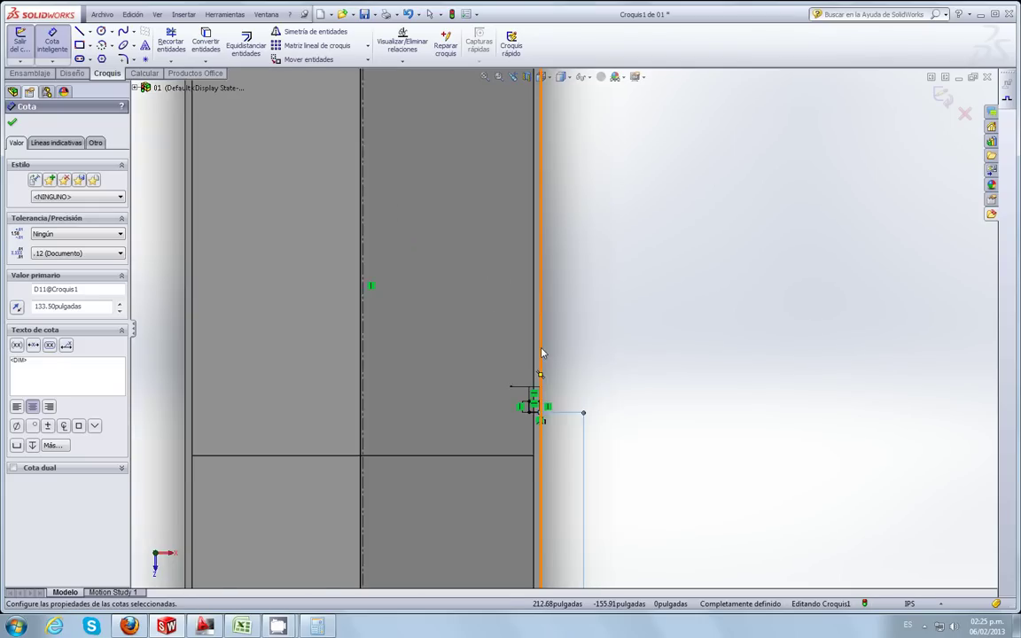
{"action": "scroll", "coordinate": [542, 355], "scroll_direction": "down", "scroll_amount": 1}
{"action": "scroll", "coordinate": [542, 390], "scroll_direction": "down", "scroll_amount": 1}
{"action": "scroll", "coordinate": [558, 390], "scroll_direction": "down", "scroll_amount": 2}
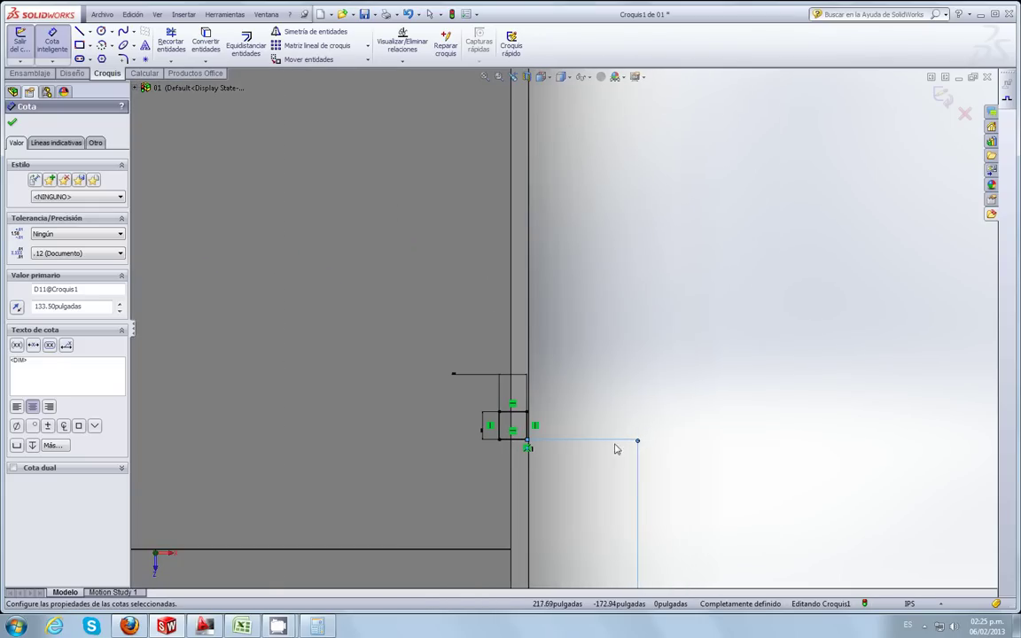
Step: Draw a small rectangle above the corner square on the platform edge
{"action": "left_click", "coordinate": [78, 45]}
{"action": "scroll", "coordinate": [532, 426], "scroll_direction": "down", "scroll_amount": 1}
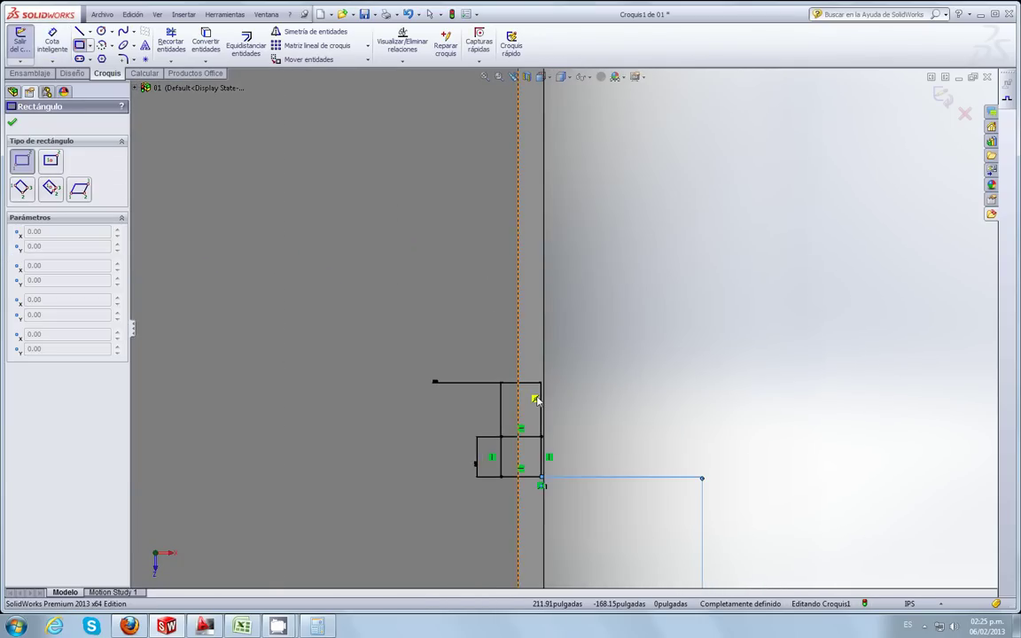
{"action": "scroll", "coordinate": [547, 456], "scroll_direction": "down", "scroll_amount": 1}
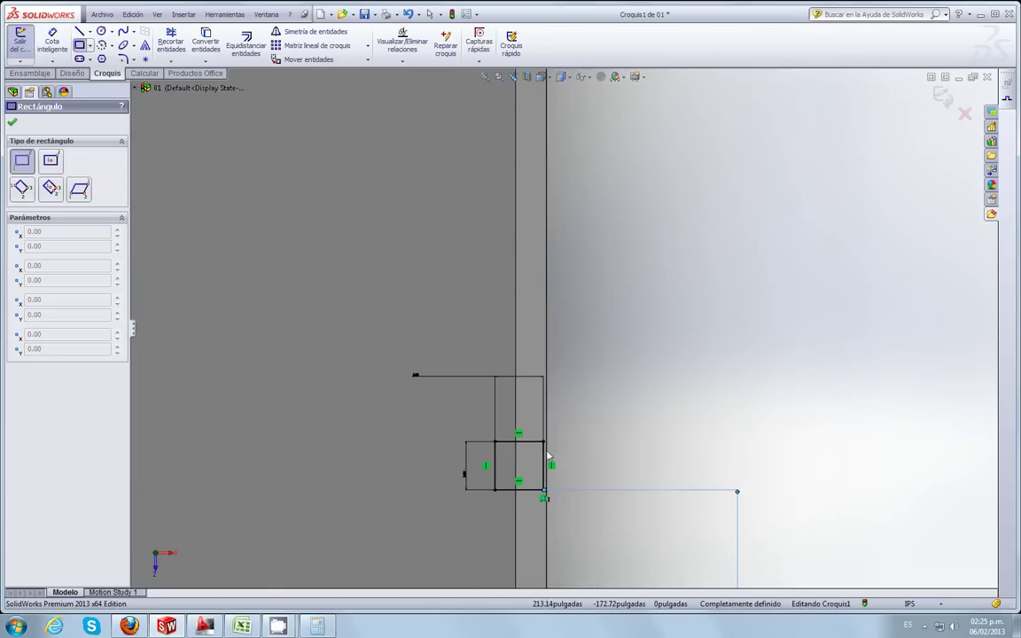
{"action": "left_click", "coordinate": [543, 344]}
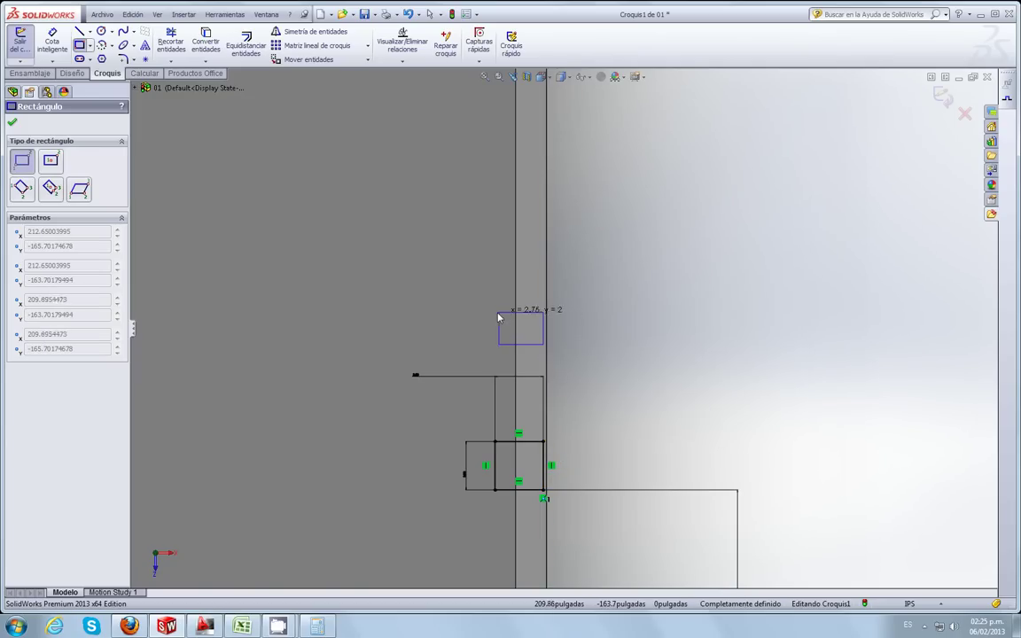
{"action": "left_click", "coordinate": [496, 315]}
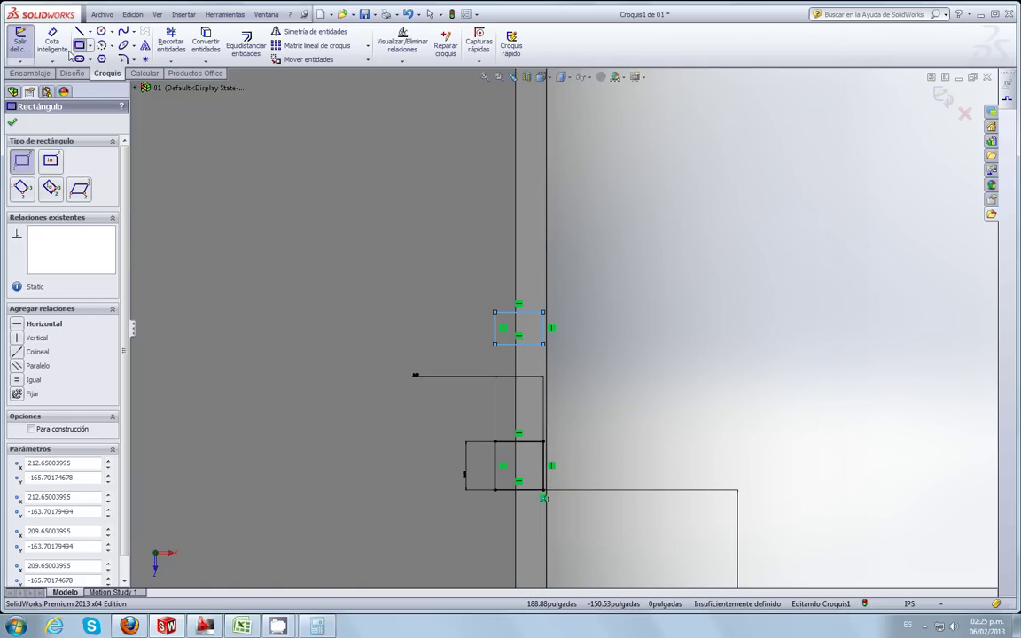
Step: Dimension the new rectangle's sides to 3.00 in, making it square
{"action": "left_click", "coordinate": [52, 40]}
{"action": "left_click", "coordinate": [513, 312]}
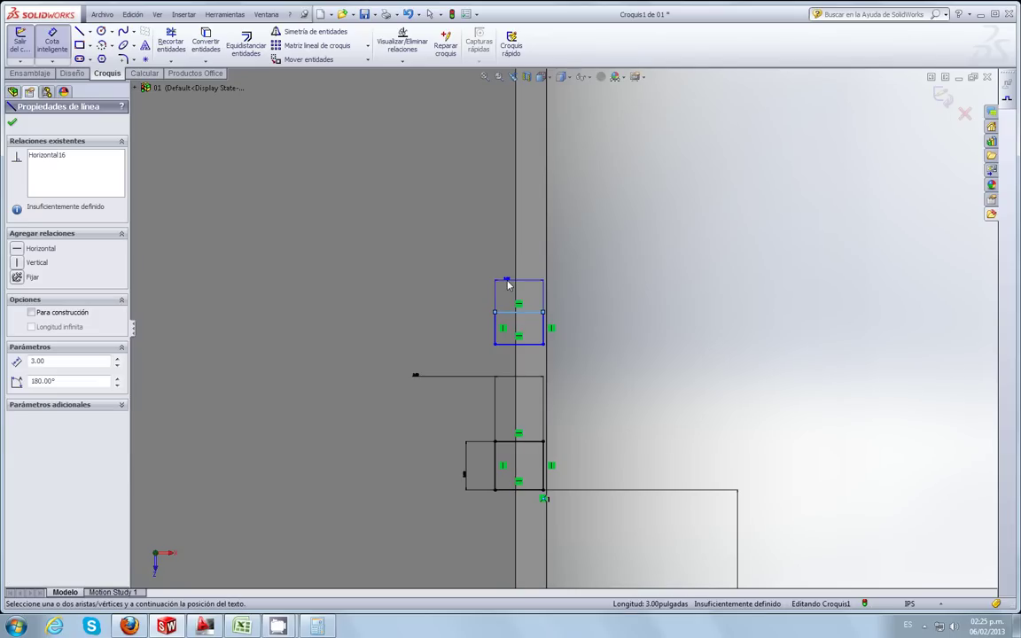
{"action": "left_click", "coordinate": [470, 259]}
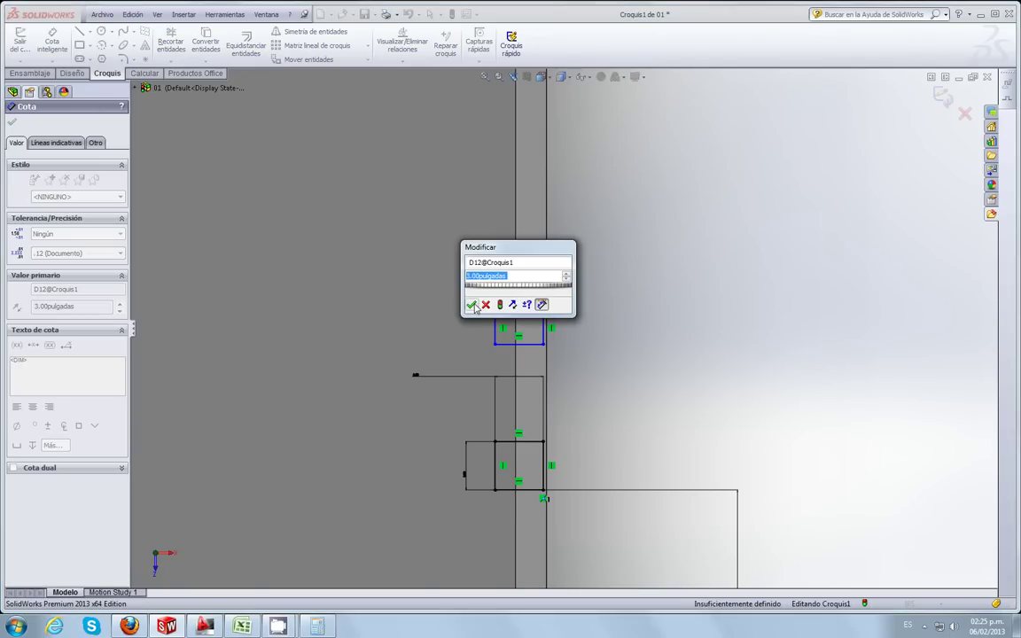
{"action": "left_click", "coordinate": [472, 305]}
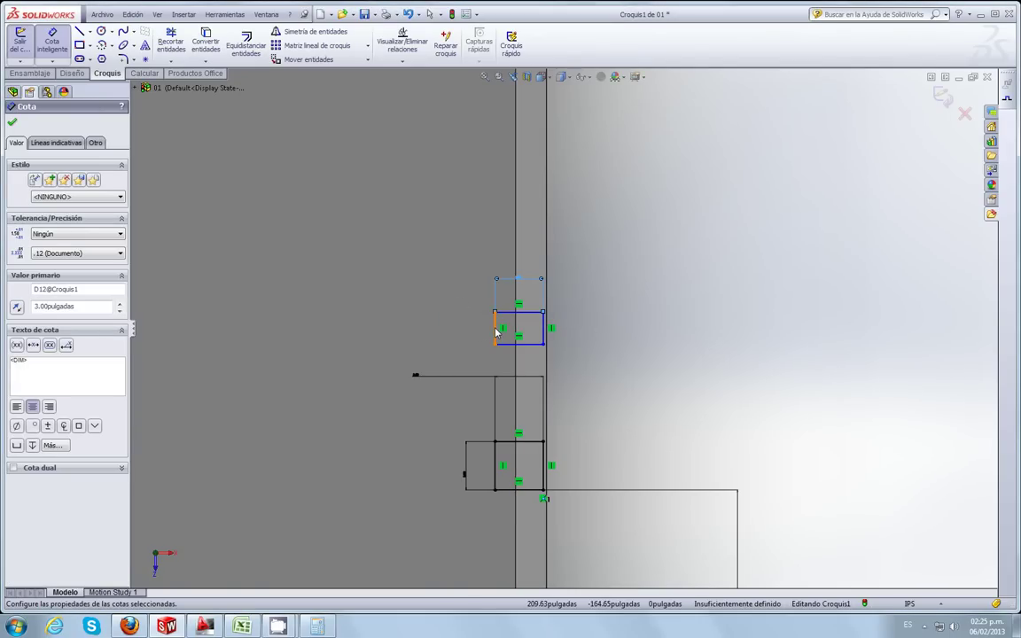
{"action": "left_click", "coordinate": [496, 332]}
{"action": "left_click", "coordinate": [479, 334]}
{"action": "type", "text": "3"}
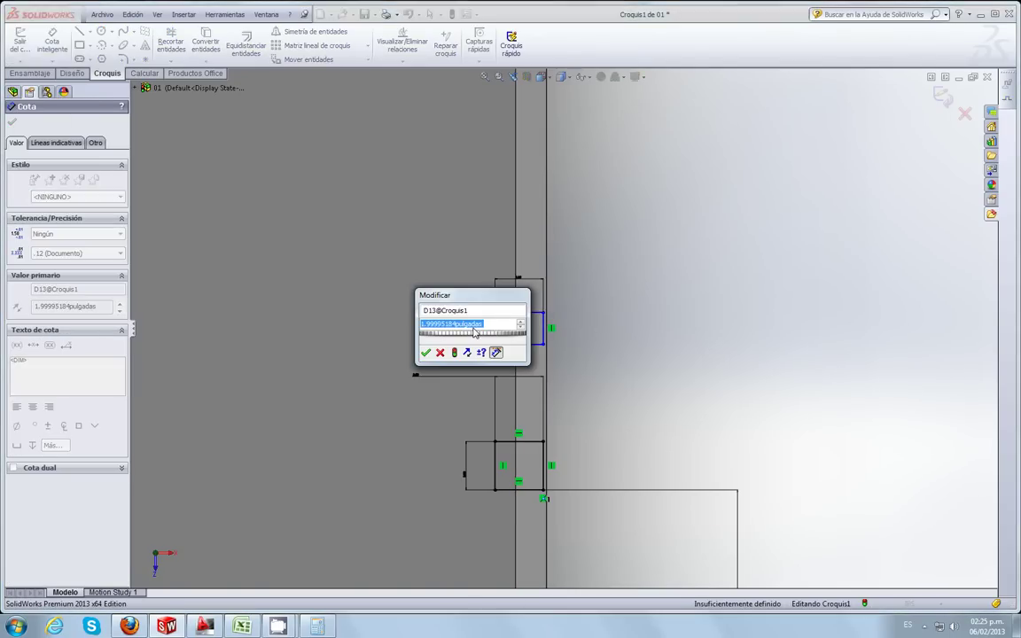
{"action": "key", "text": "Return"}
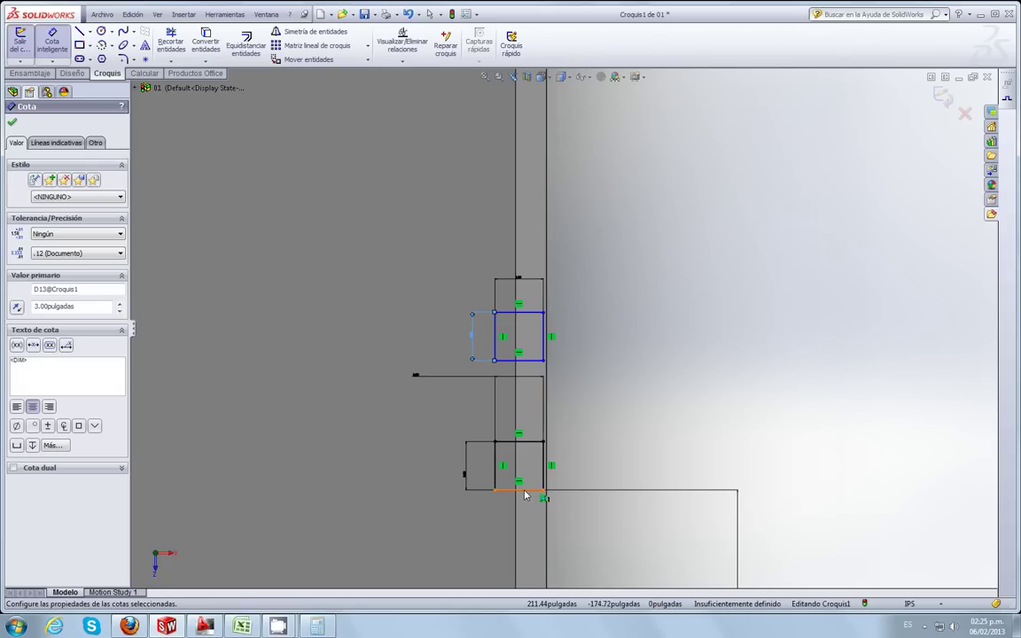
Step: Set the spacing between the new square and the corner square to 20.5 in
{"action": "left_click", "coordinate": [522, 489]}
{"action": "left_click_drag", "start_coordinate": [529, 361], "coordinate": [635, 436]}
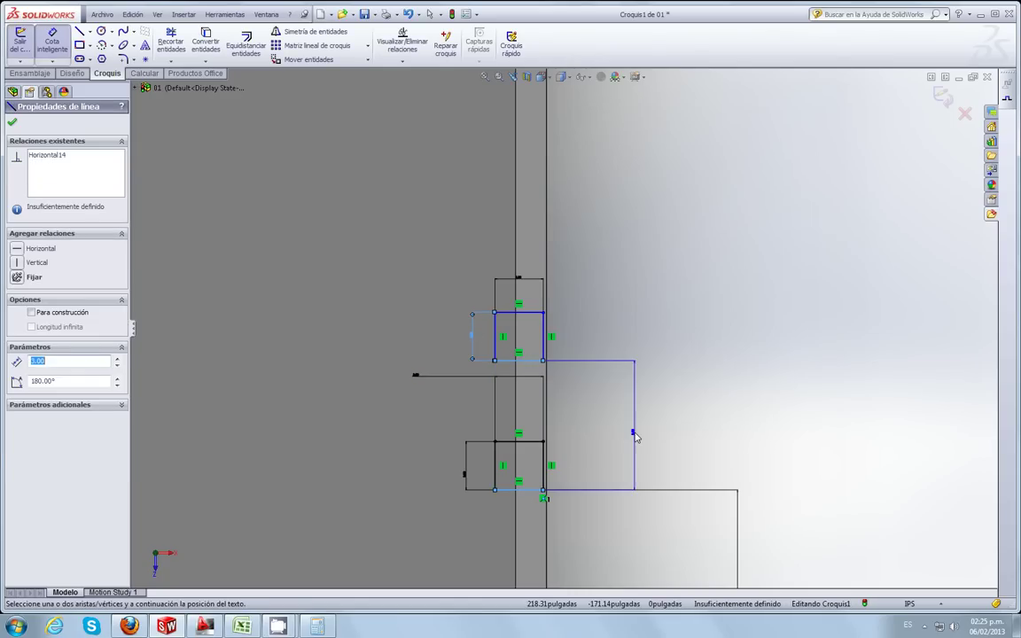
{"action": "double_click", "coordinate": [635, 436]}
{"action": "type", "text": "20.5"}
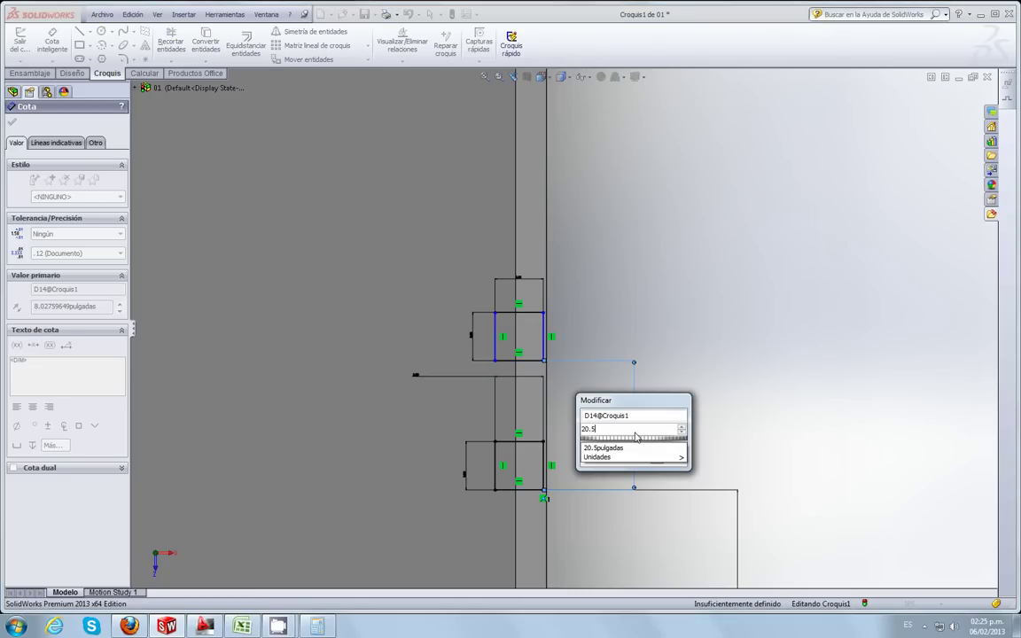
{"action": "key", "text": "Return"}
{"action": "scroll", "coordinate": [553, 382], "scroll_direction": "up", "scroll_amount": 3}
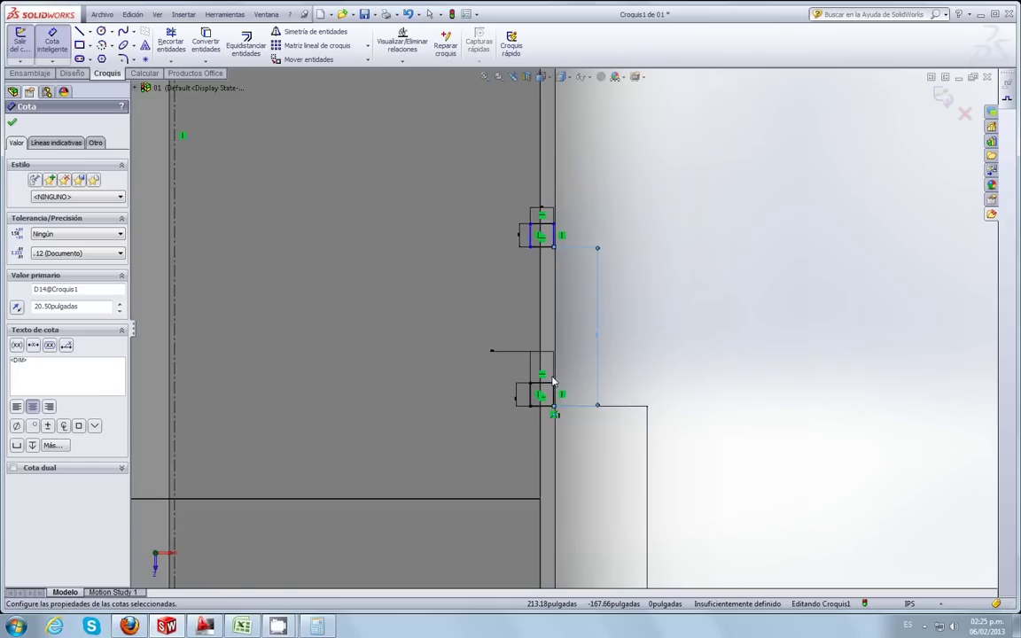
{"action": "scroll", "coordinate": [553, 382], "scroll_direction": "up", "scroll_amount": 2}
{"action": "scroll", "coordinate": [554, 381], "scroll_direction": "up", "scroll_amount": 2}
{"action": "scroll", "coordinate": [554, 381], "scroll_direction": "up", "scroll_amount": 2}
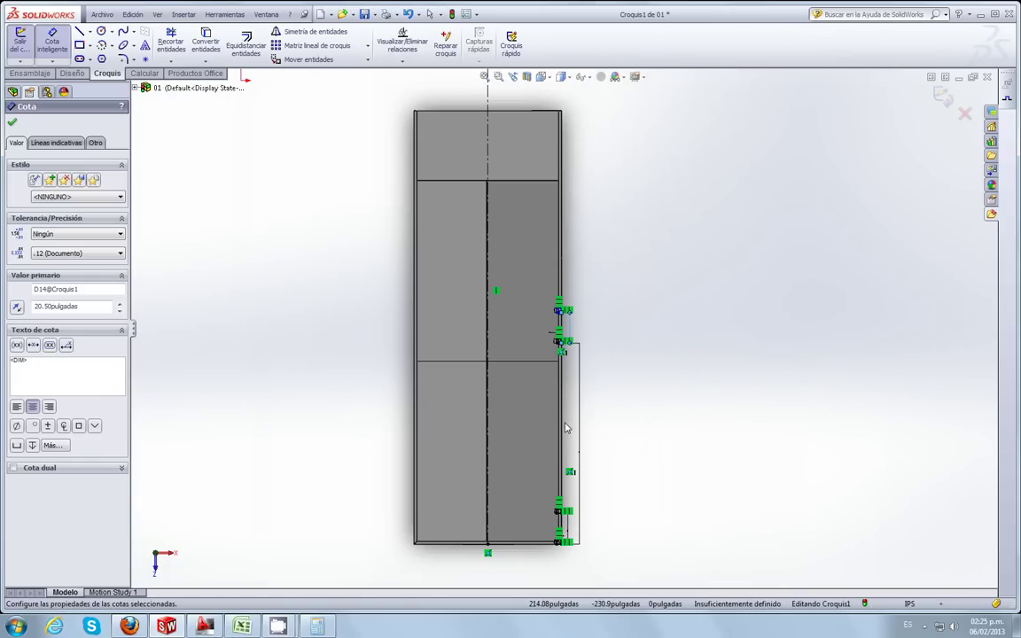
Step: Draw a corner rectangle over the platform's upper-right corner for the first notch
{"action": "scroll", "coordinate": [567, 372], "scroll_direction": "up", "scroll_amount": 2}
{"action": "scroll", "coordinate": [567, 228], "scroll_direction": "down", "scroll_amount": 3}
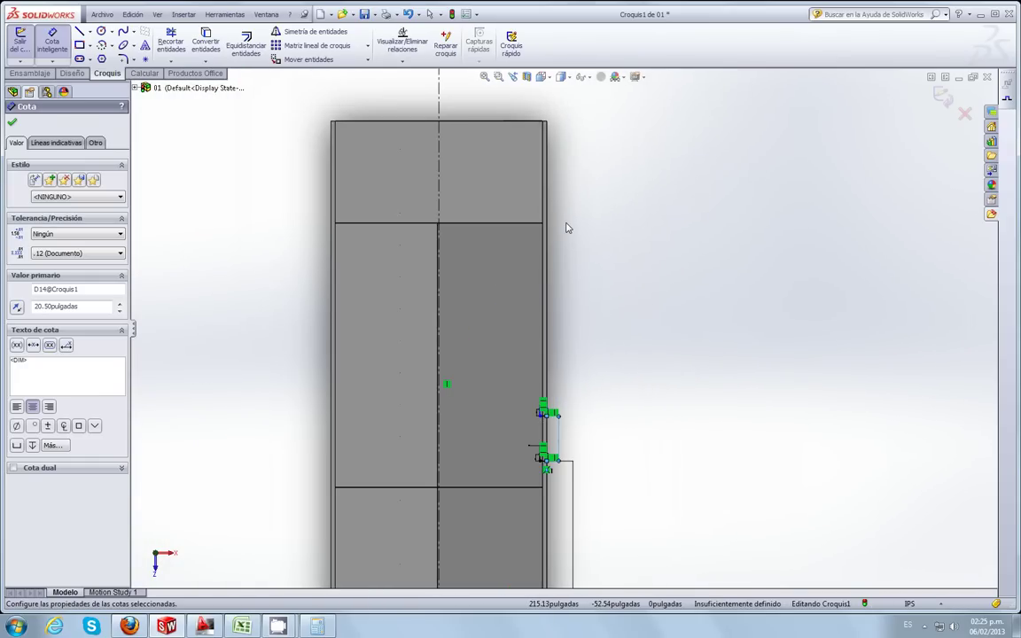
{"action": "scroll", "coordinate": [555, 374], "scroll_direction": "up", "scroll_amount": 2}
{"action": "scroll", "coordinate": [549, 390], "scroll_direction": "down", "scroll_amount": 2}
{"action": "scroll", "coordinate": [550, 390], "scroll_direction": "down", "scroll_amount": 2}
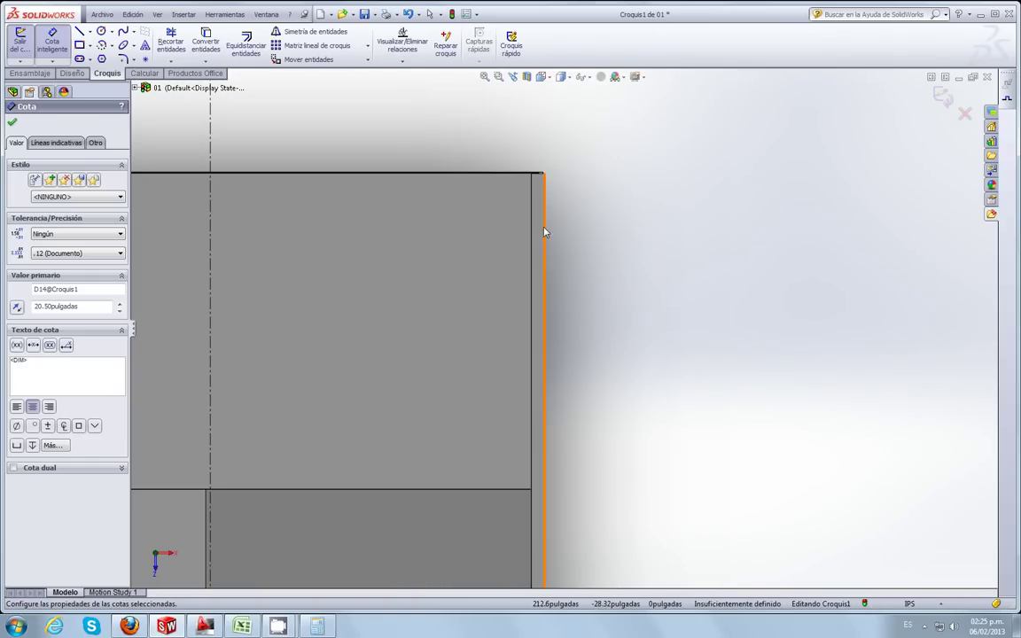
{"action": "scroll", "coordinate": [544, 233], "scroll_direction": "up", "scroll_amount": 1}
{"action": "scroll", "coordinate": [568, 241], "scroll_direction": "up", "scroll_amount": 1}
{"action": "scroll", "coordinate": [592, 235], "scroll_direction": "up", "scroll_amount": 1}
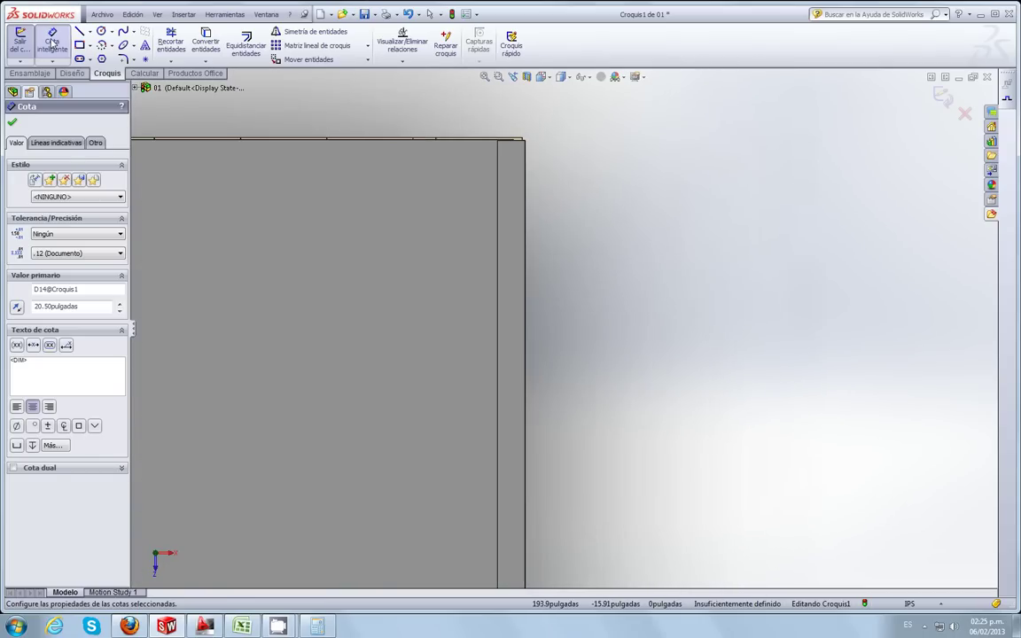
{"action": "left_click", "coordinate": [79, 44]}
{"action": "scroll", "coordinate": [538, 135], "scroll_direction": "down", "scroll_amount": 2}
{"action": "scroll", "coordinate": [536, 232], "scroll_direction": "down", "scroll_amount": 1}
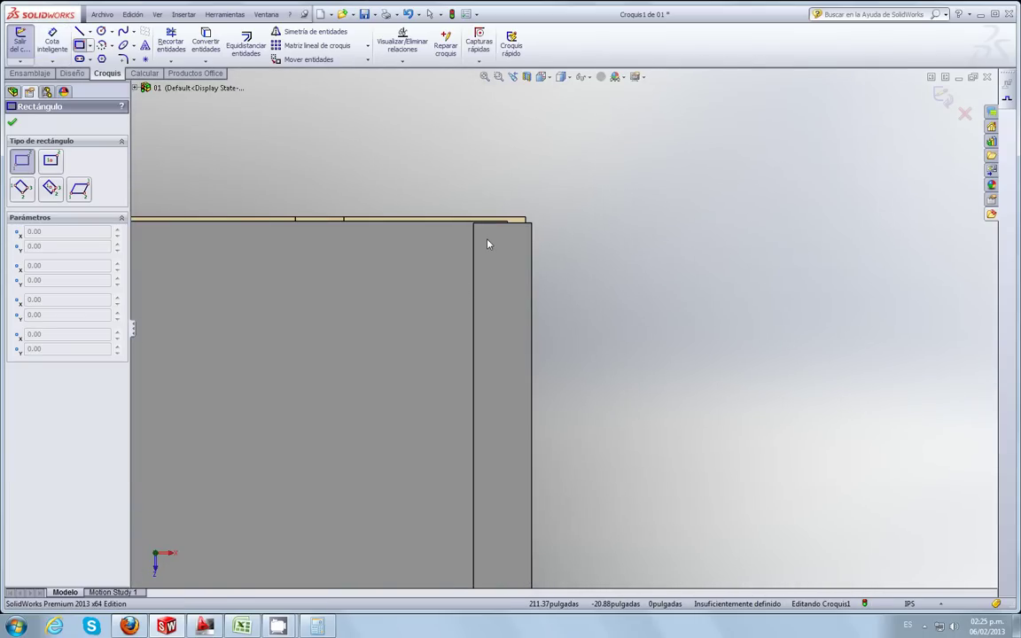
{"action": "scroll", "coordinate": [443, 213], "scroll_direction": "down", "scroll_amount": 2}
{"action": "left_click", "coordinate": [461, 238]}
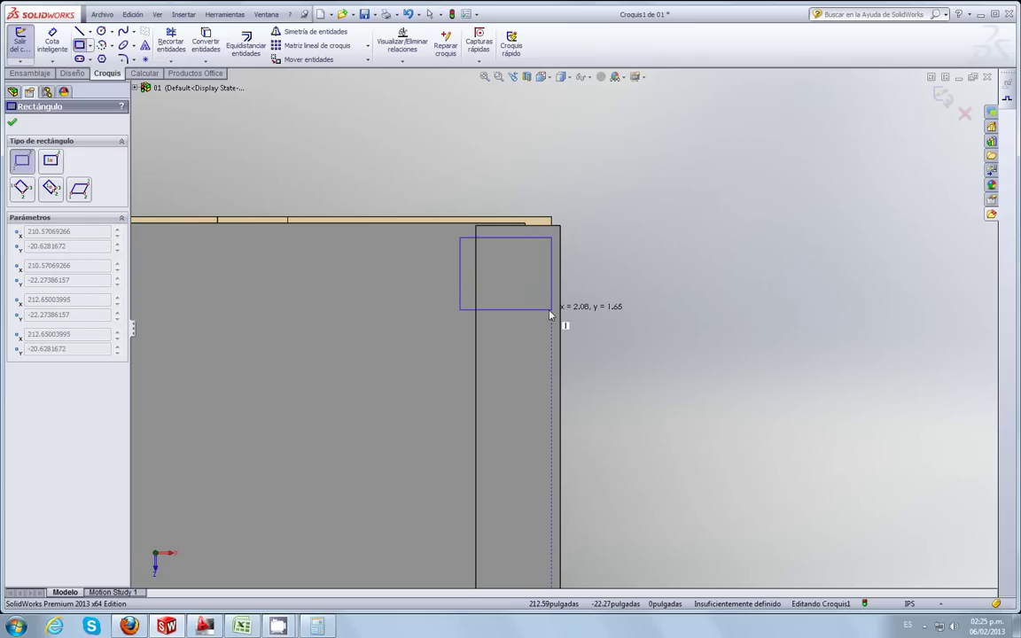
{"action": "left_click", "coordinate": [550, 311]}
{"action": "key", "text": "Escape"}
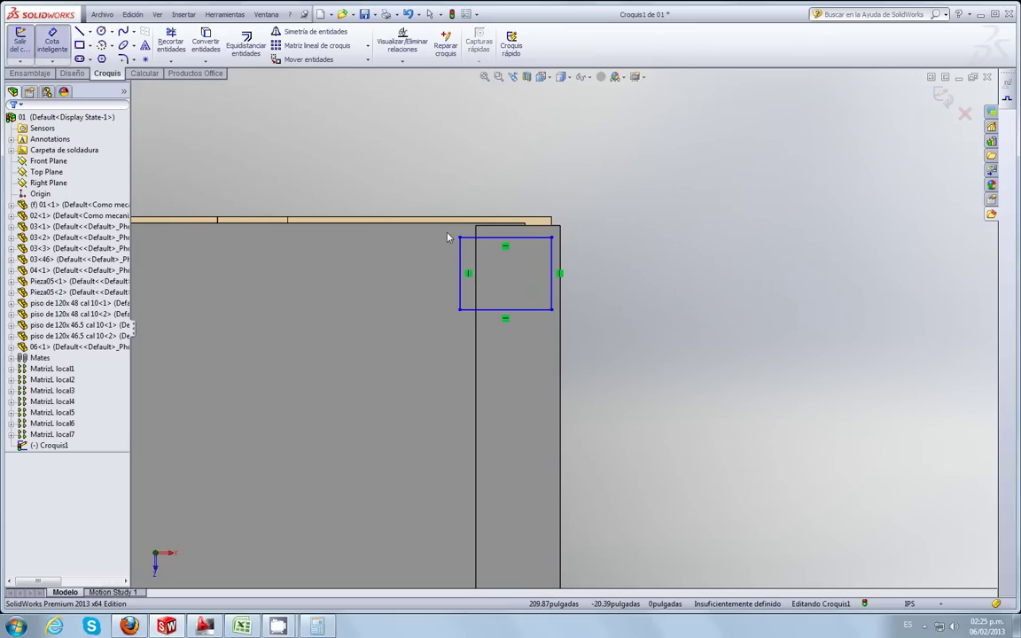
Step: Dimension between the rectangle's right side and the platform's right edge
{"action": "scroll", "coordinate": [567, 250], "scroll_direction": "down", "scroll_amount": 1}
{"action": "scroll", "coordinate": [547, 261], "scroll_direction": "down", "scroll_amount": 2}
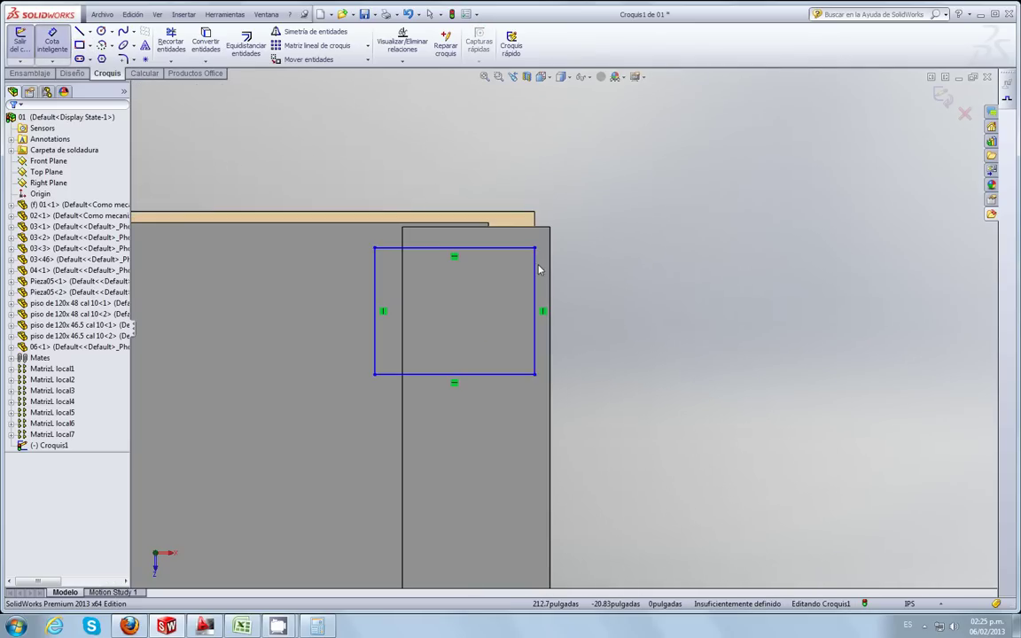
{"action": "left_click", "coordinate": [536, 270]}
{"action": "left_click", "coordinate": [550, 274]}
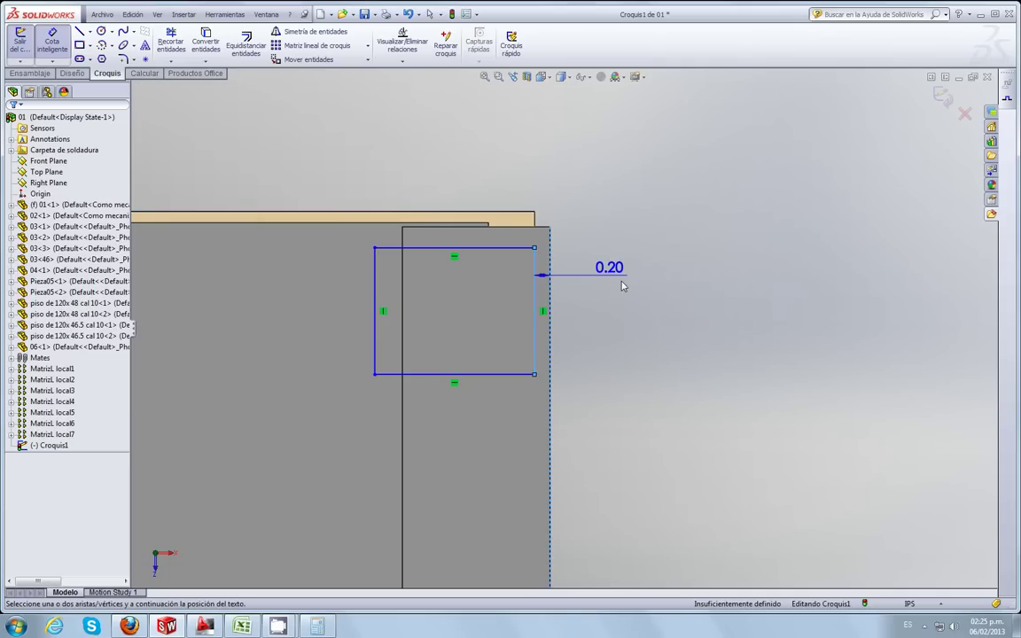
Step: Set the notch 0.25 in from the platform's right edge and size it 3 × 3 inches
{"action": "left_click", "coordinate": [623, 295]}
{"action": "key", "text": "Return"}
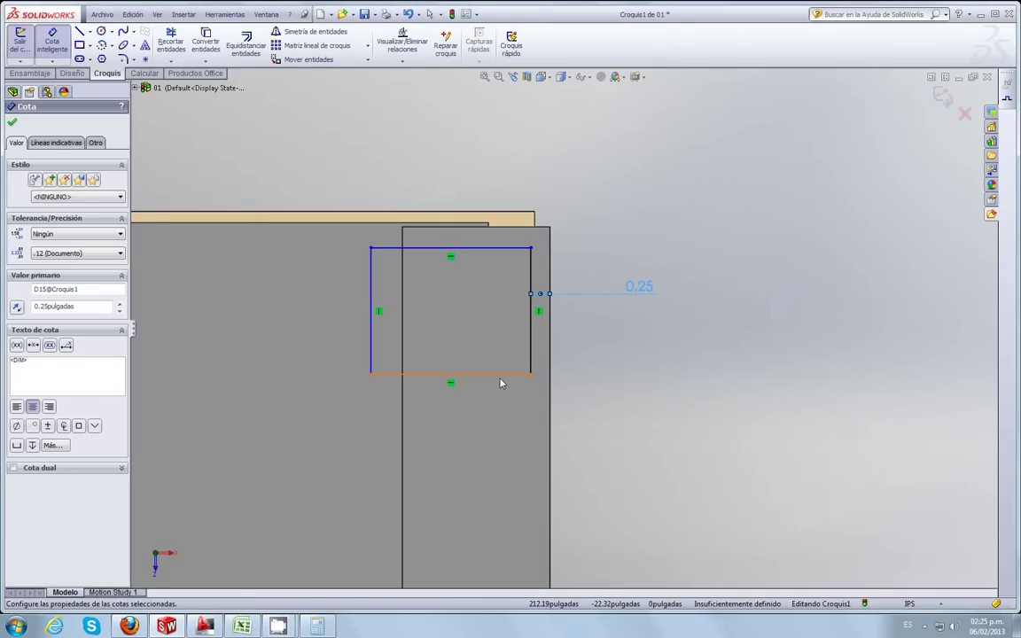
{"action": "left_click", "coordinate": [423, 374]}
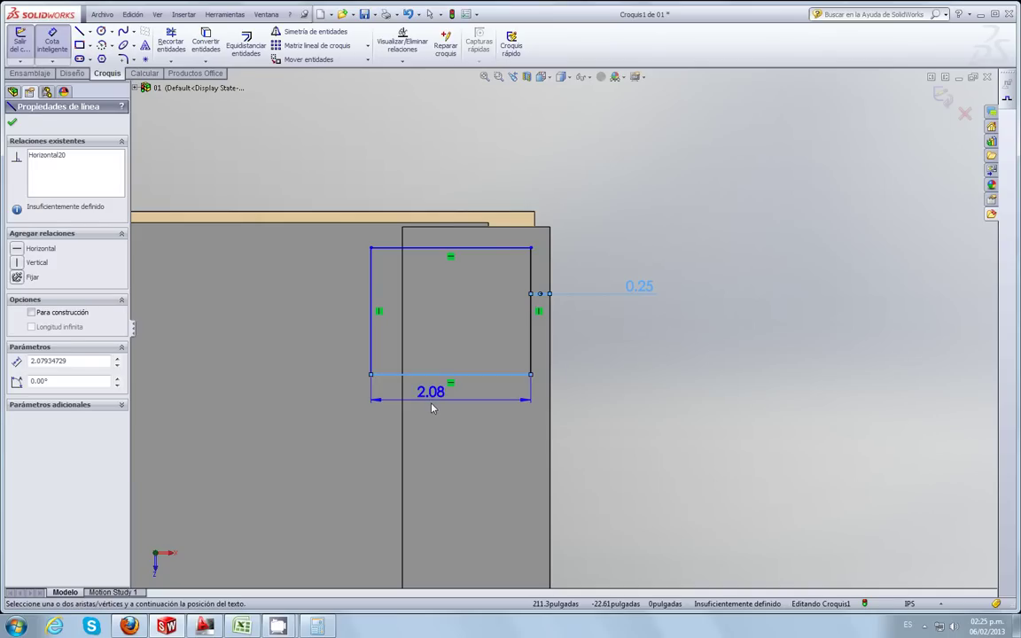
{"action": "left_click", "coordinate": [434, 406]}
{"action": "type", "text": "3"}
{"action": "key", "text": "Return"}
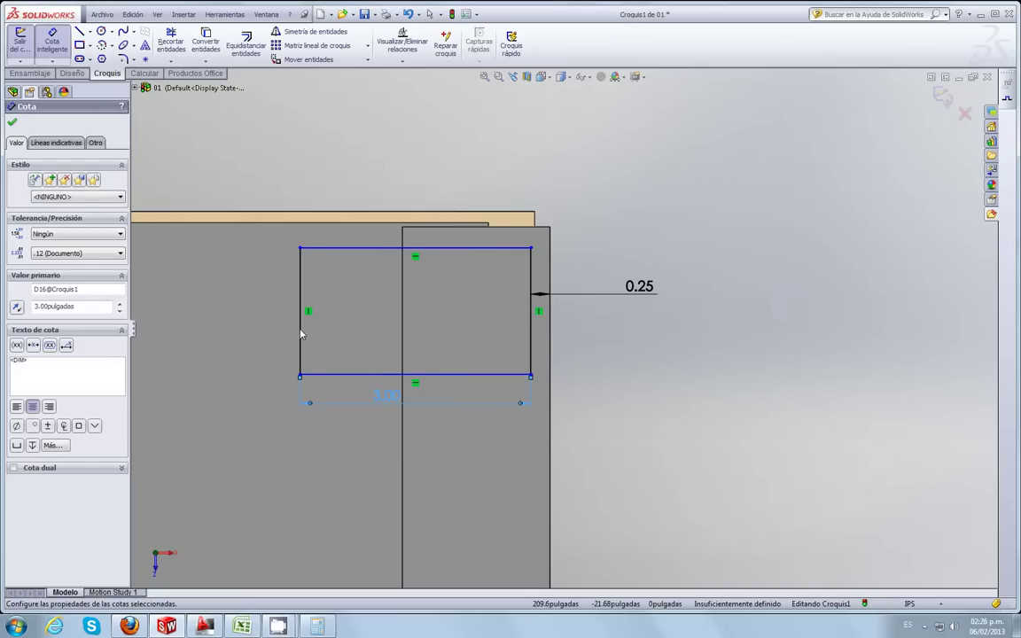
{"action": "left_click", "coordinate": [300, 334]}
{"action": "left_click", "coordinate": [269, 332]}
{"action": "type", "text": "3"}
{"action": "key", "text": "Return"}
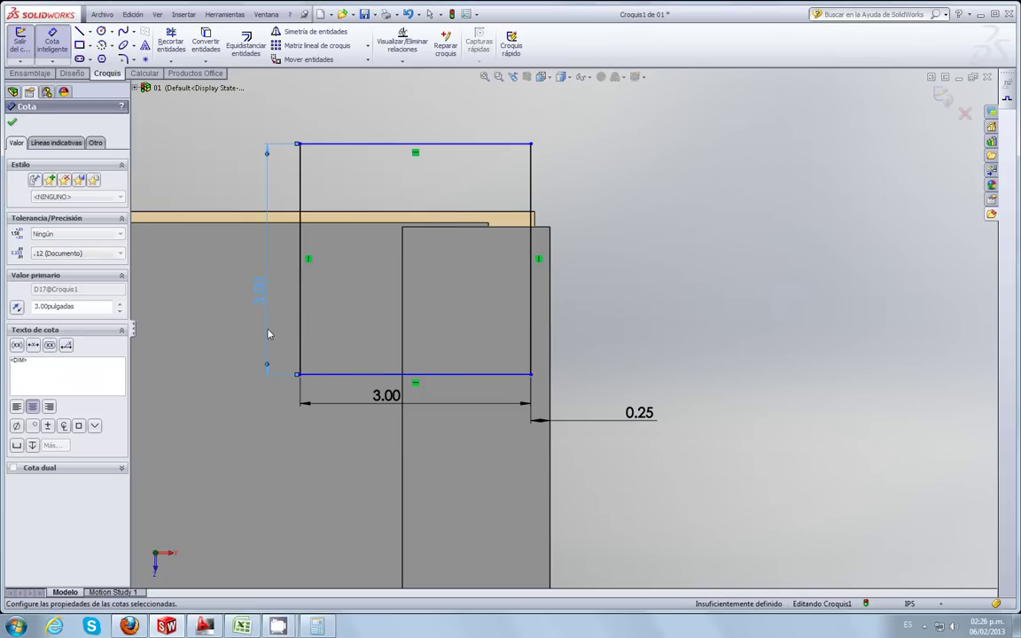
Step: Offset the square's top 1/8 in from the platform's top edge, reversed to -0.125 in
{"action": "left_click", "coordinate": [478, 143]}
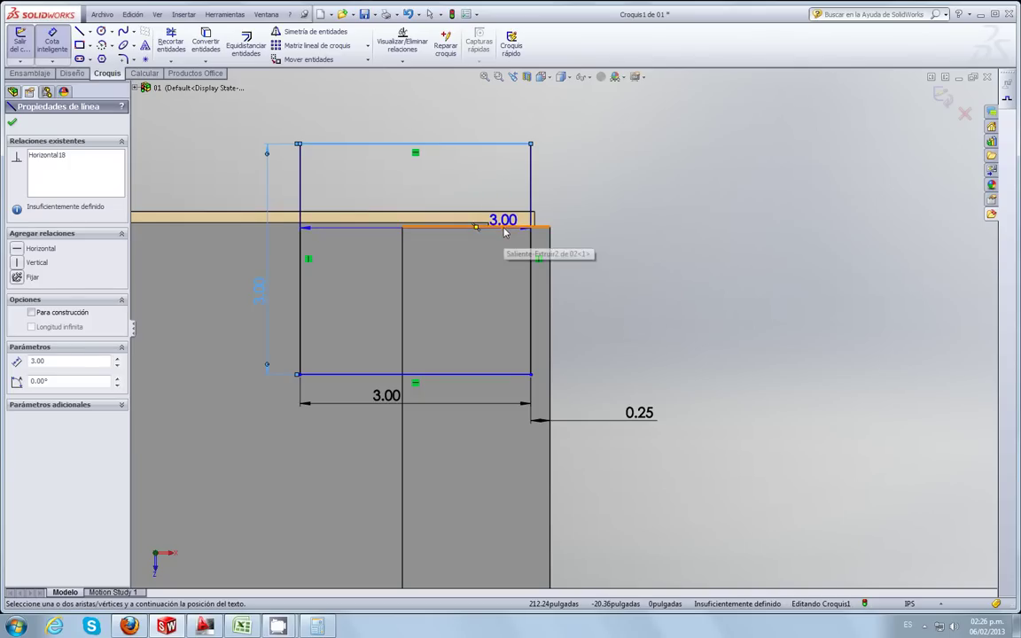
{"action": "left_click", "coordinate": [506, 228]}
{"action": "left_click", "coordinate": [650, 175]}
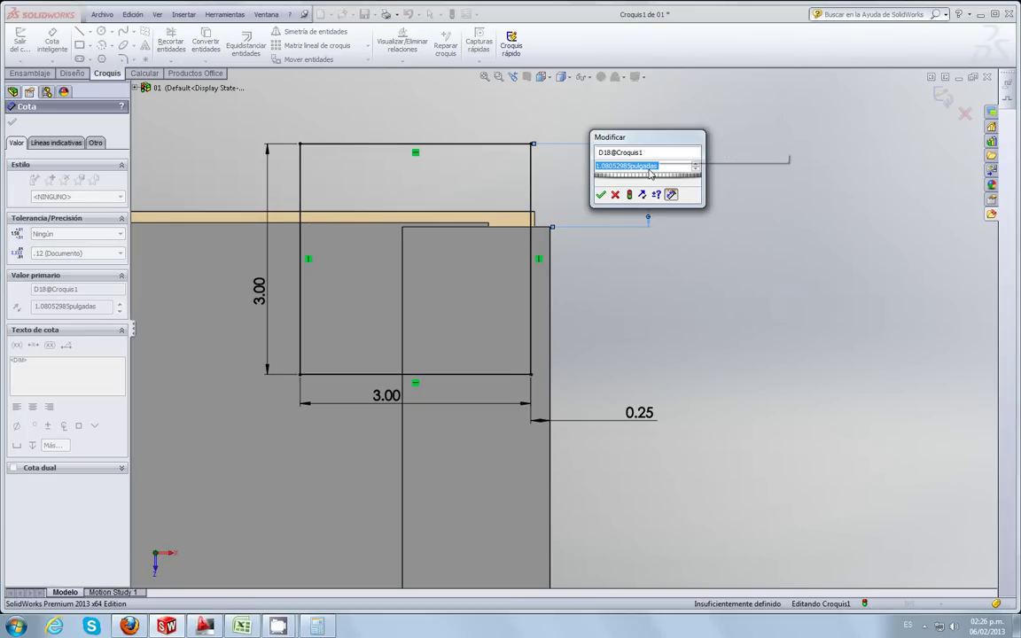
{"action": "type", "text": "1/8"}
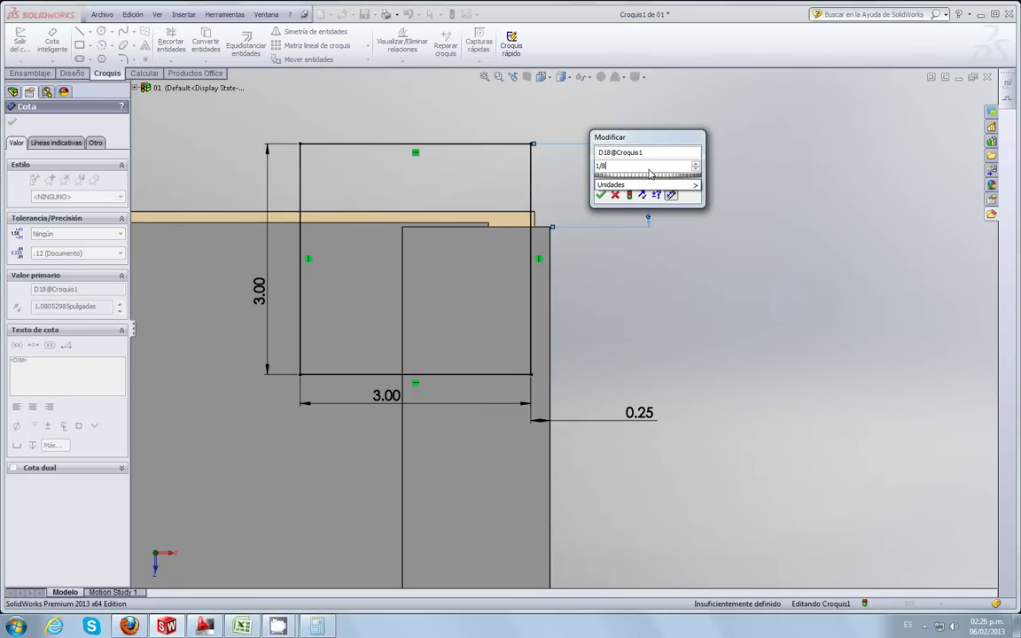
{"action": "key", "text": "Return"}
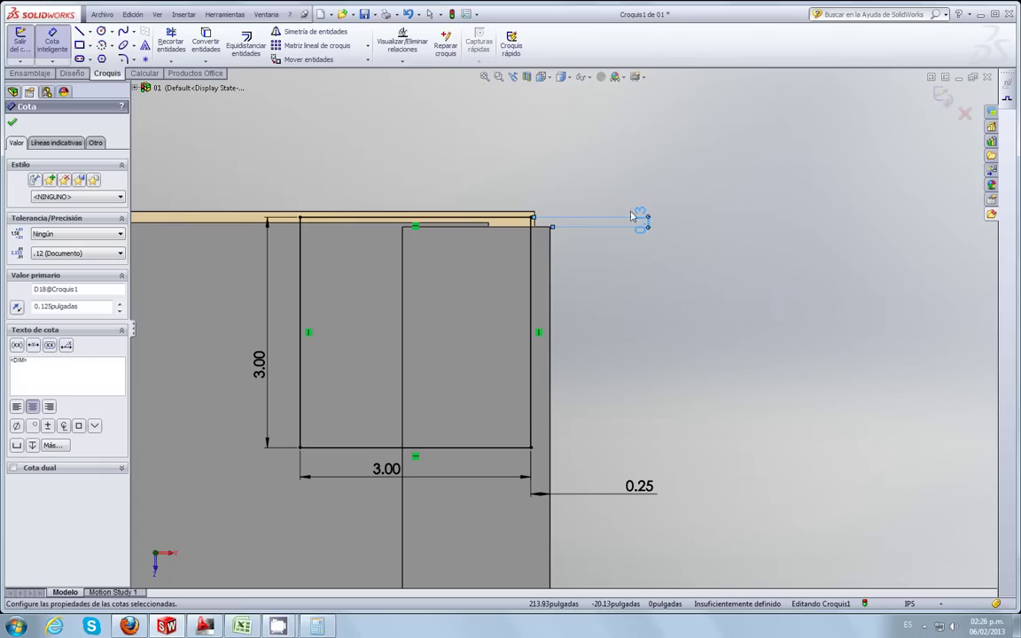
{"action": "double_click", "coordinate": [641, 218]}
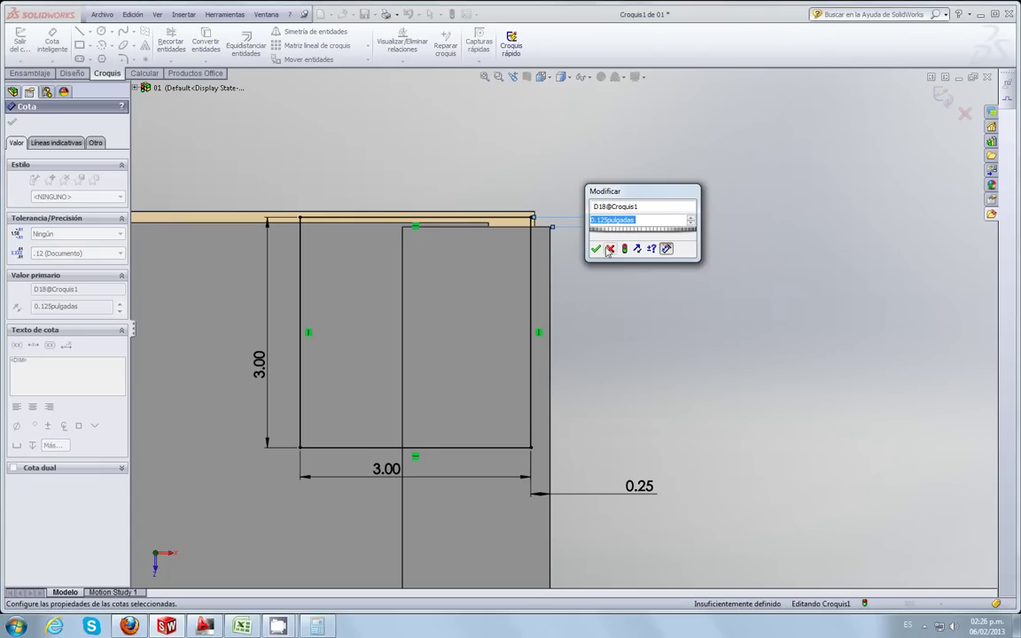
{"action": "left_click", "coordinate": [637, 249]}
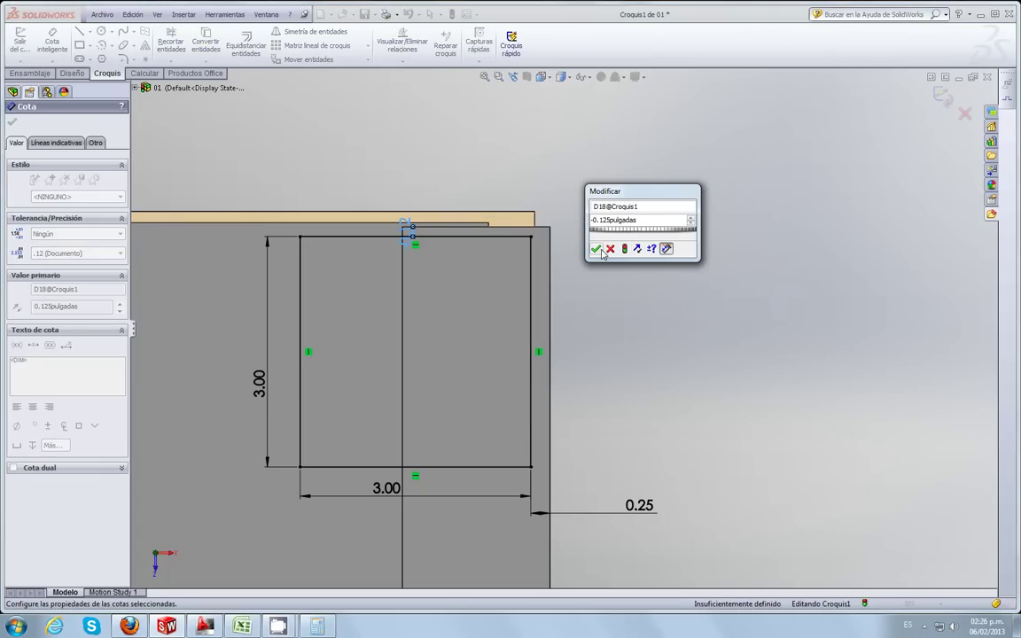
{"action": "left_click", "coordinate": [597, 249]}
Step: Draw a second corner rectangle along the platform's right edge below the first
{"action": "scroll", "coordinate": [592, 194], "scroll_direction": "up", "scroll_amount": 3}
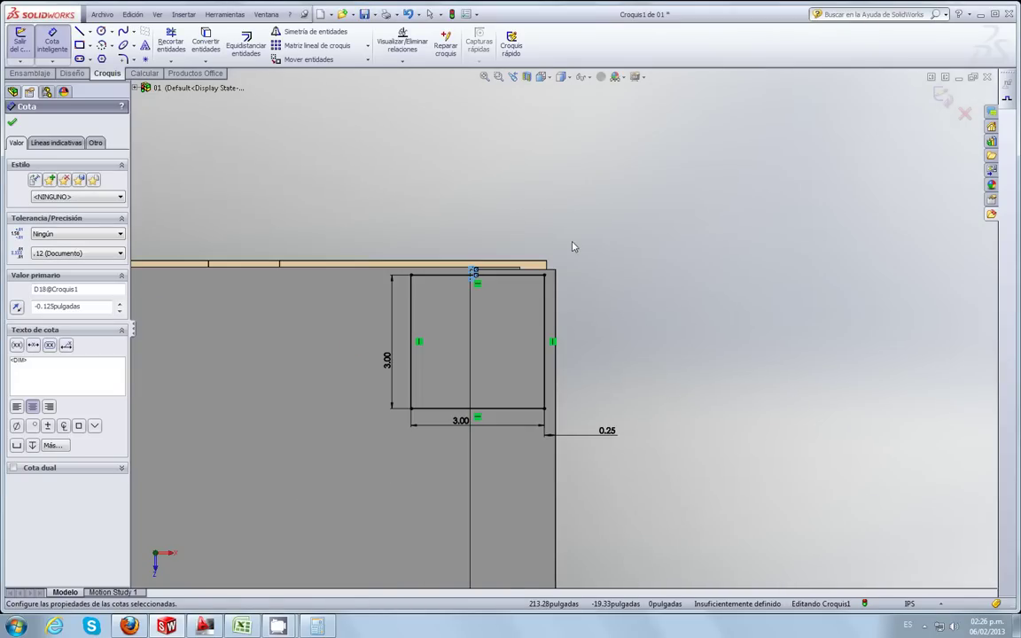
{"action": "scroll", "coordinate": [551, 326], "scroll_direction": "up", "scroll_amount": 2}
{"action": "scroll", "coordinate": [565, 381], "scroll_direction": "up", "scroll_amount": 2}
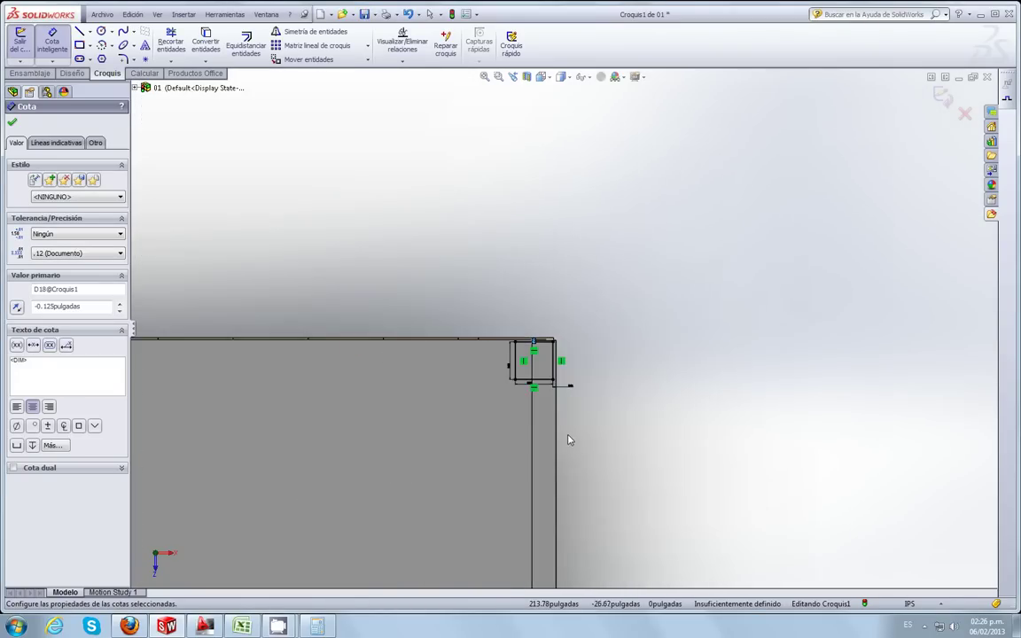
{"action": "scroll", "coordinate": [568, 440], "scroll_direction": "down", "scroll_amount": 1}
{"action": "scroll", "coordinate": [568, 442], "scroll_direction": "down", "scroll_amount": 1}
{"action": "scroll", "coordinate": [565, 440], "scroll_direction": "down", "scroll_amount": 2}
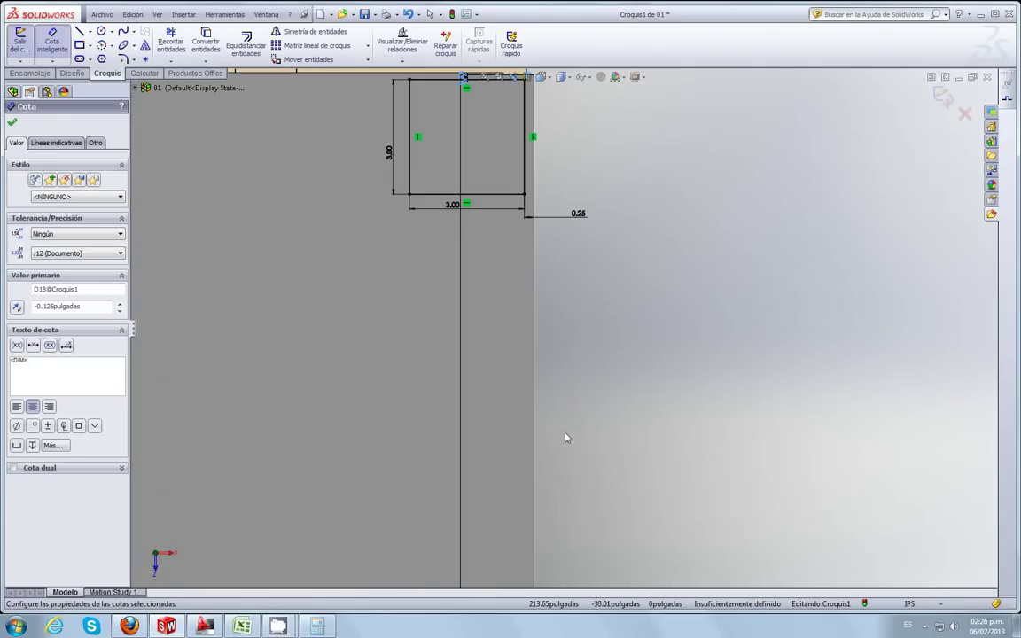
{"action": "scroll", "coordinate": [574, 266], "scroll_direction": "up", "scroll_amount": 1}
{"action": "scroll", "coordinate": [576, 221], "scroll_direction": "down", "scroll_amount": 1}
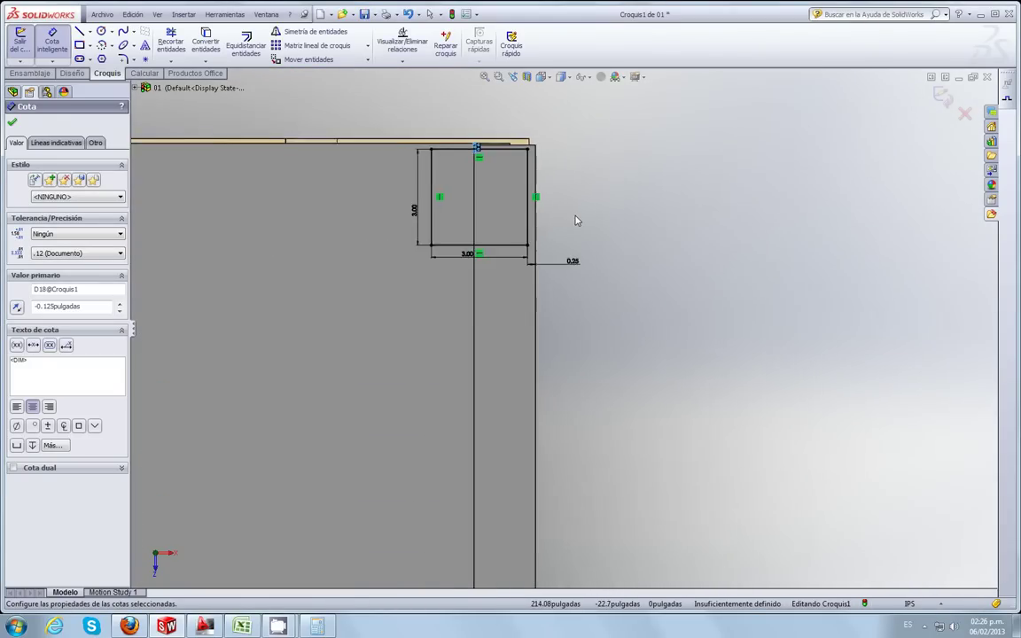
{"action": "left_click", "coordinate": [79, 45]}
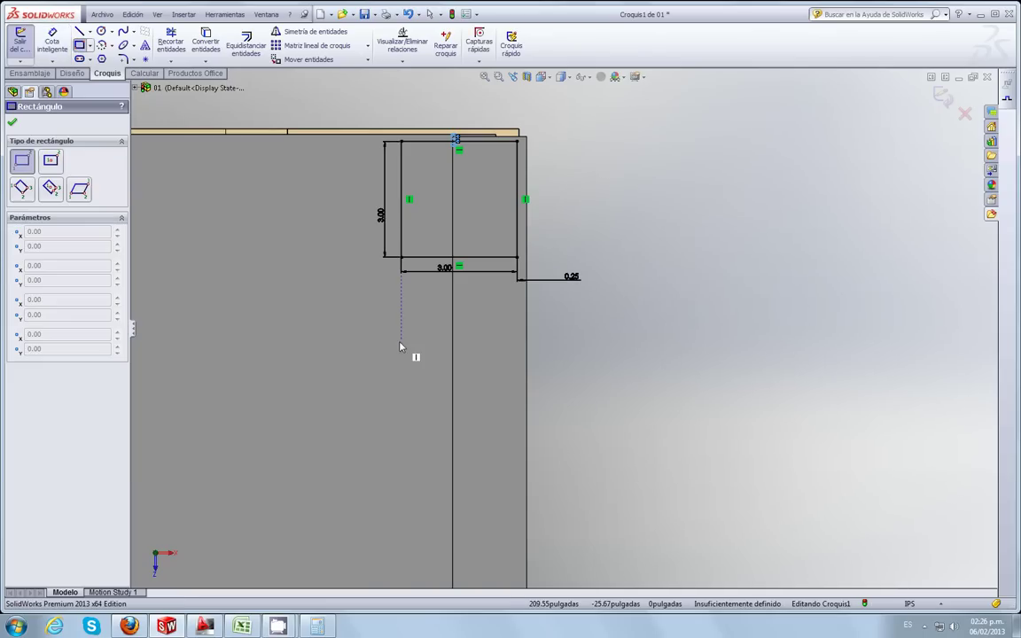
{"action": "left_click", "coordinate": [516, 368]}
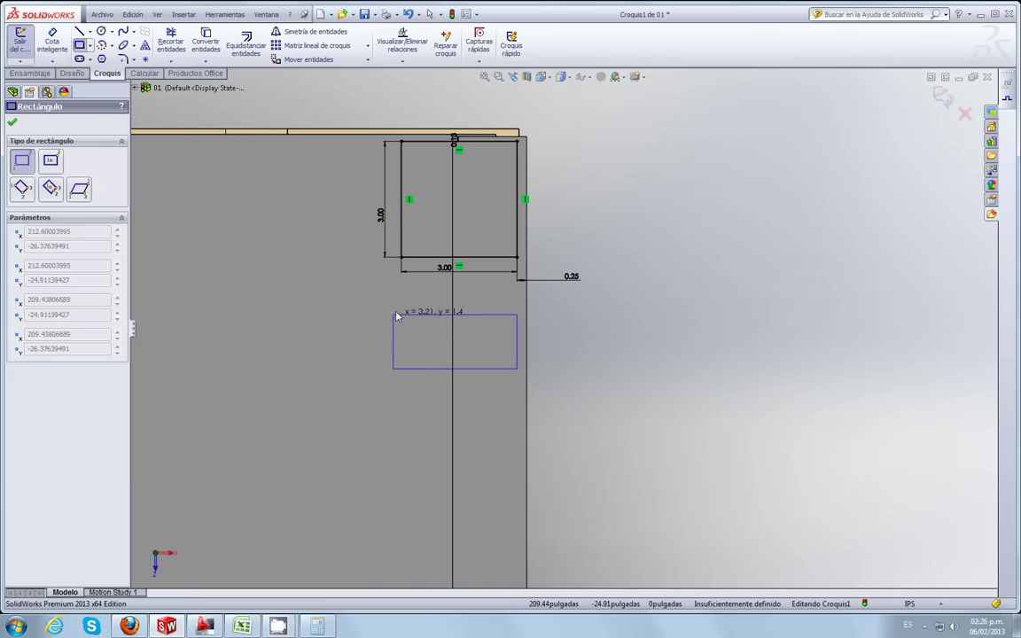
{"action": "left_click", "coordinate": [402, 300]}
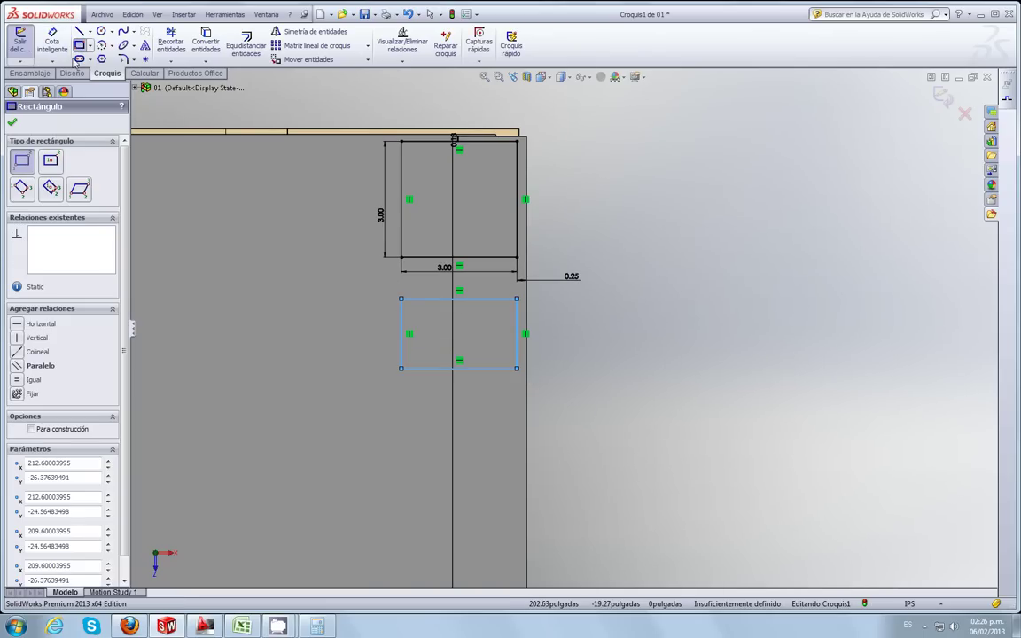
Step: Dimension the second rectangle to 3.00 × 3.00 inches
{"action": "left_click", "coordinate": [402, 335]}
{"action": "left_click", "coordinate": [364, 336]}
{"action": "type", "text": "3"}
{"action": "key", "text": "Return"}
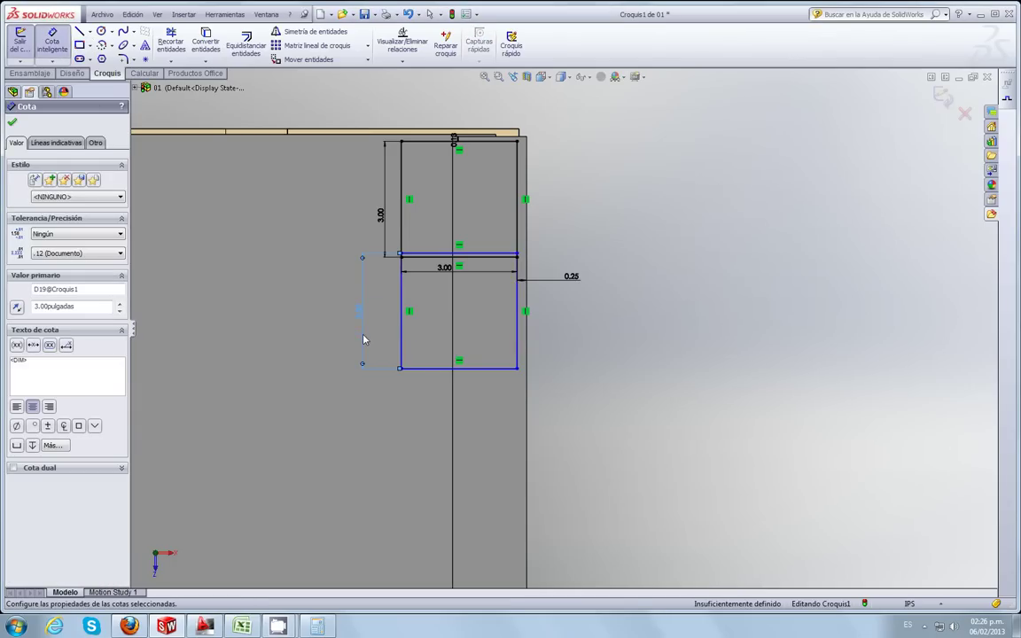
{"action": "left_click", "coordinate": [480, 375]}
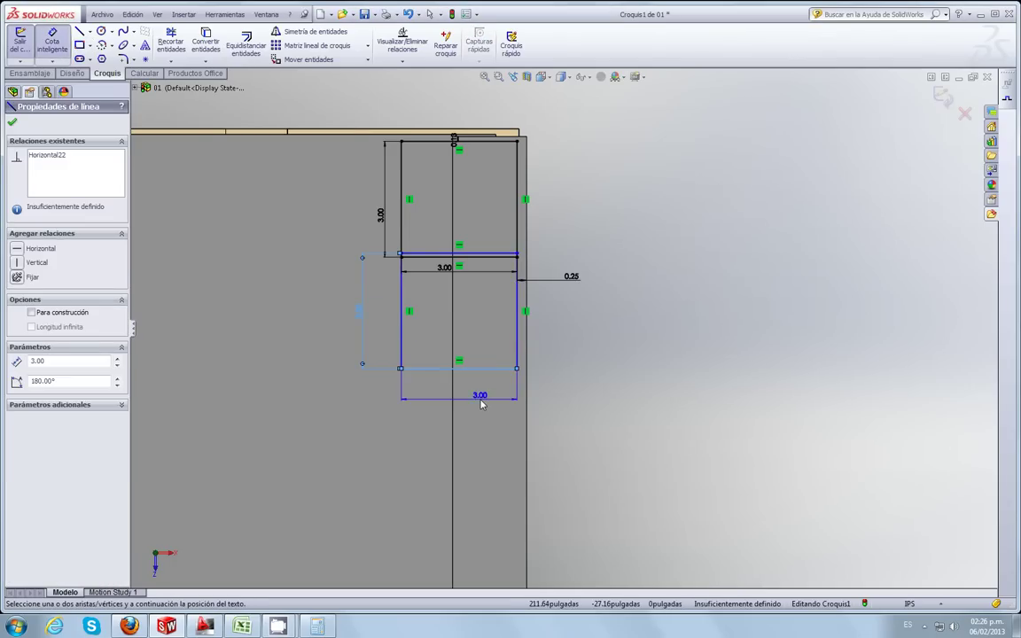
{"action": "left_click", "coordinate": [479, 401]}
{"action": "key", "text": "Return"}
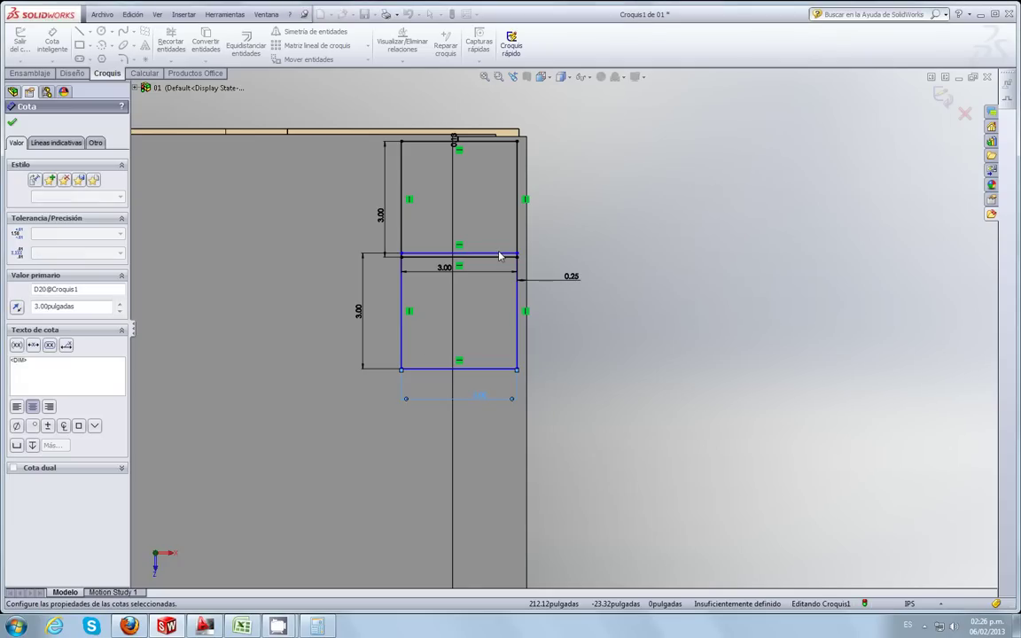
Step: Space the second square's top 20.5 in from the first square's top edge
{"action": "left_click", "coordinate": [499, 254]}
{"action": "left_click", "coordinate": [504, 144]}
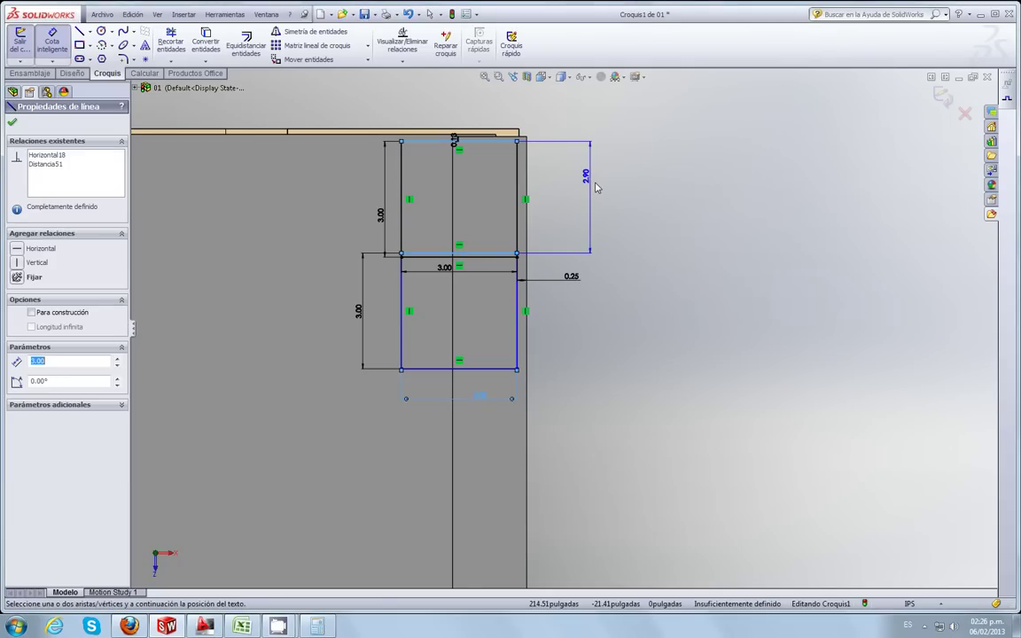
{"action": "left_click", "coordinate": [596, 187]}
{"action": "type", "text": "20."}
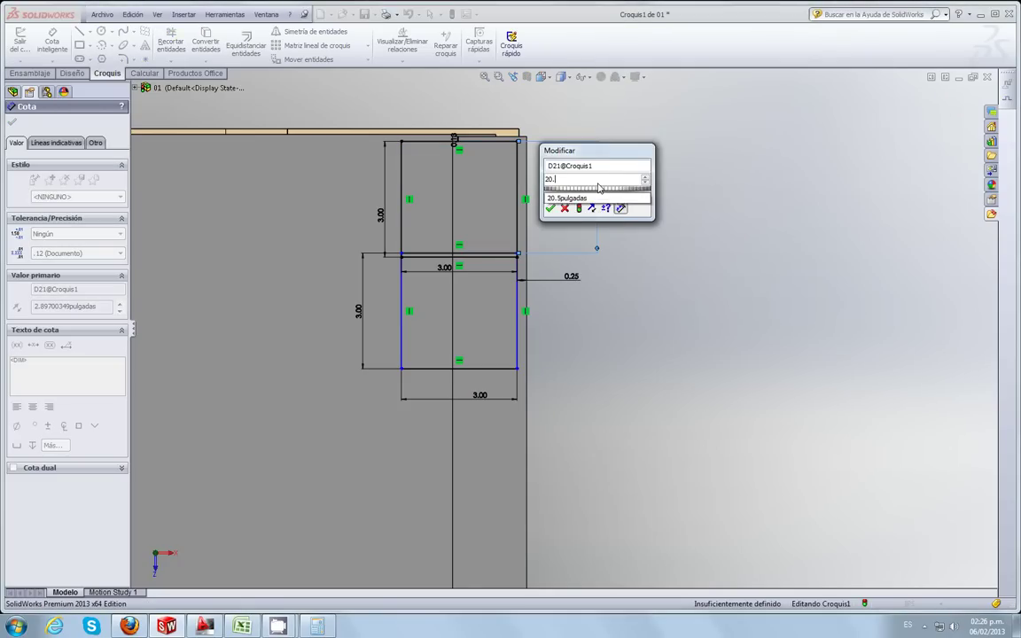
{"action": "type", "text": "5"}
{"action": "key", "text": "Return"}
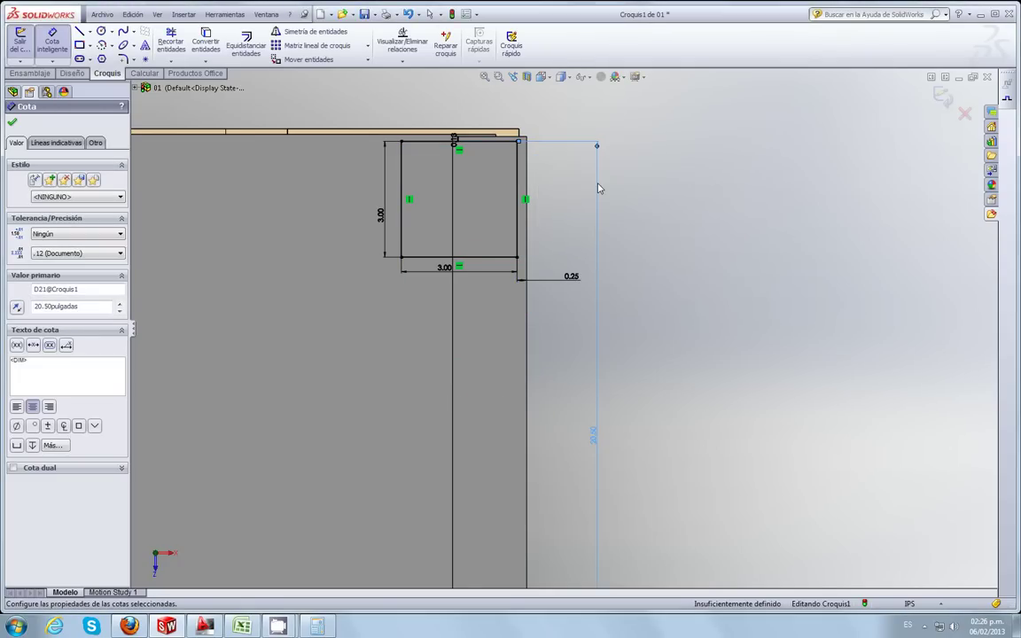
{"action": "scroll", "coordinate": [527, 258], "scroll_direction": "up", "scroll_amount": 3}
Step: Dimension the lower square 0.25 in from the platform's right edge
{"action": "scroll", "coordinate": [517, 258], "scroll_direction": "up", "scroll_amount": 2}
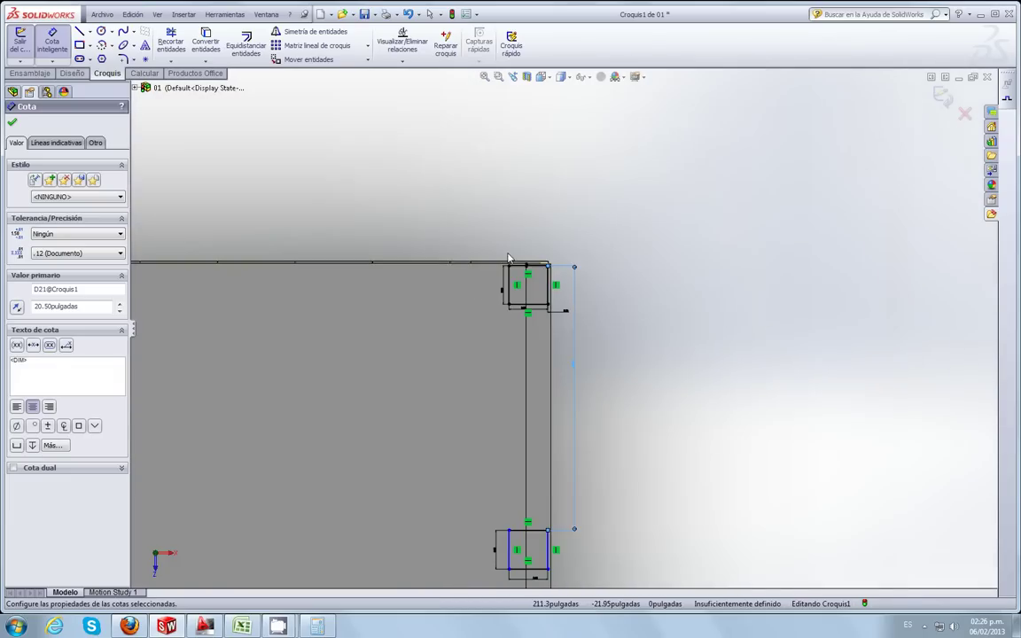
{"action": "scroll", "coordinate": [512, 301], "scroll_direction": "up", "scroll_amount": 2}
{"action": "scroll", "coordinate": [558, 380], "scroll_direction": "up", "scroll_amount": 2}
{"action": "scroll", "coordinate": [582, 430], "scroll_direction": "down", "scroll_amount": 2}
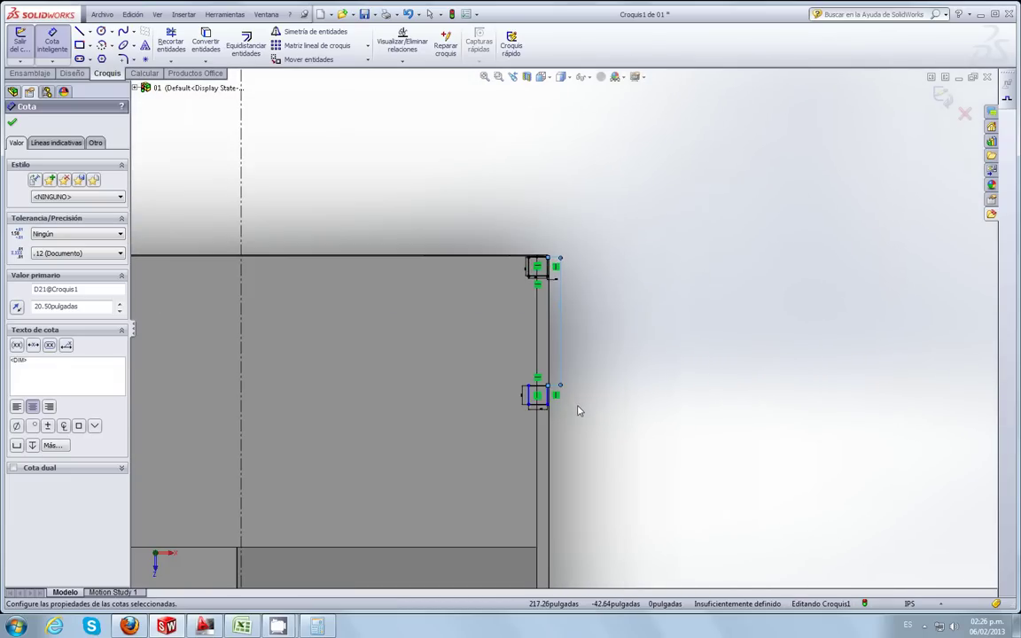
{"action": "scroll", "coordinate": [565, 412], "scroll_direction": "down", "scroll_amount": 2}
{"action": "scroll", "coordinate": [553, 372], "scroll_direction": "down", "scroll_amount": 2}
{"action": "scroll", "coordinate": [545, 374], "scroll_direction": "down", "scroll_amount": 2}
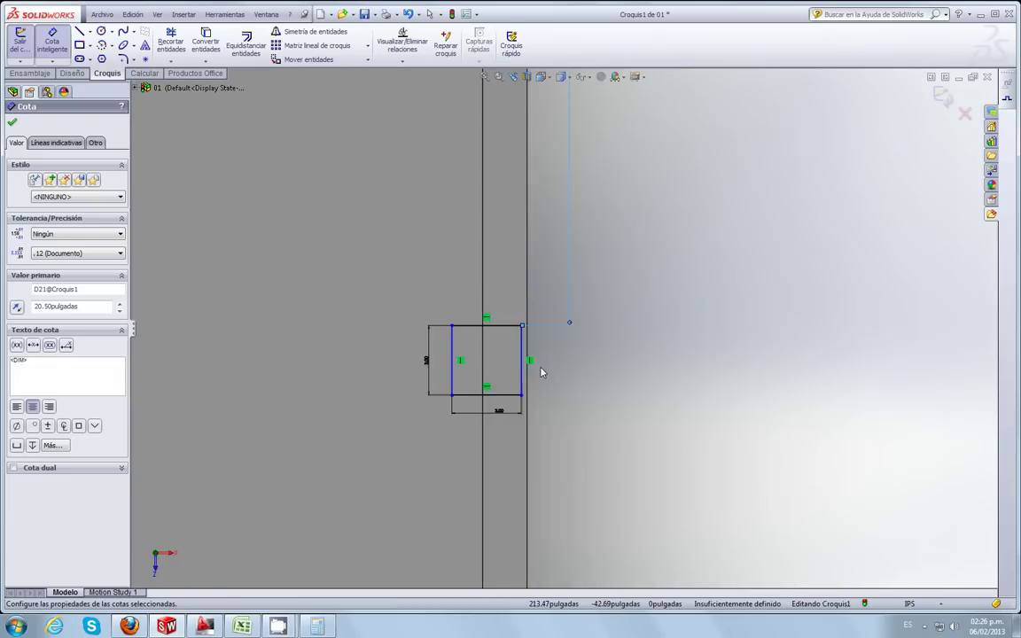
{"action": "scroll", "coordinate": [521, 380], "scroll_direction": "down", "scroll_amount": 1}
{"action": "scroll", "coordinate": [521, 379], "scroll_direction": "down", "scroll_amount": 2}
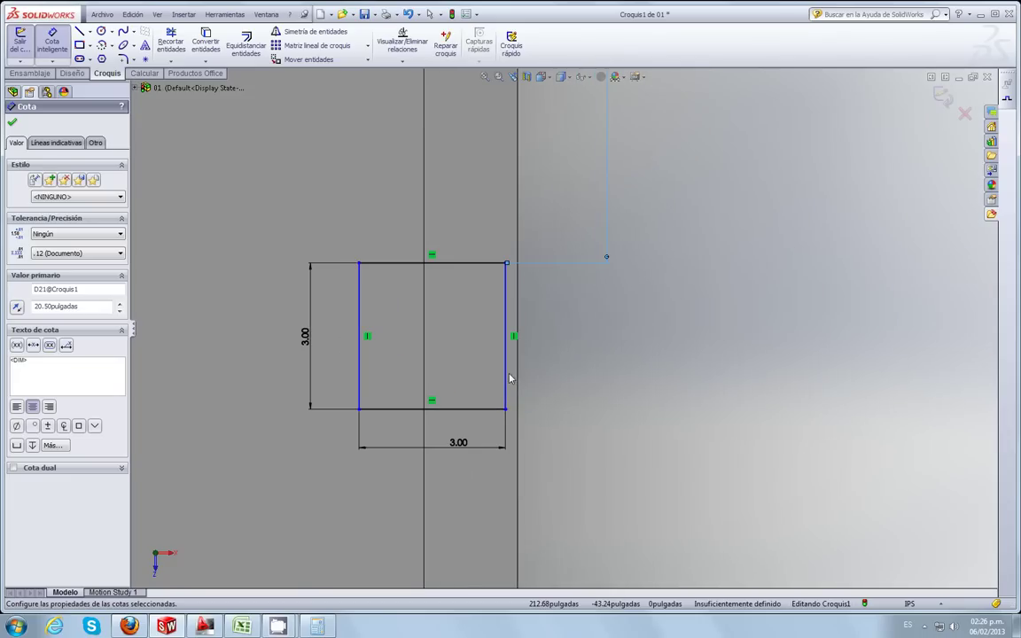
{"action": "left_click", "coordinate": [517, 380]}
{"action": "left_click", "coordinate": [518, 380]}
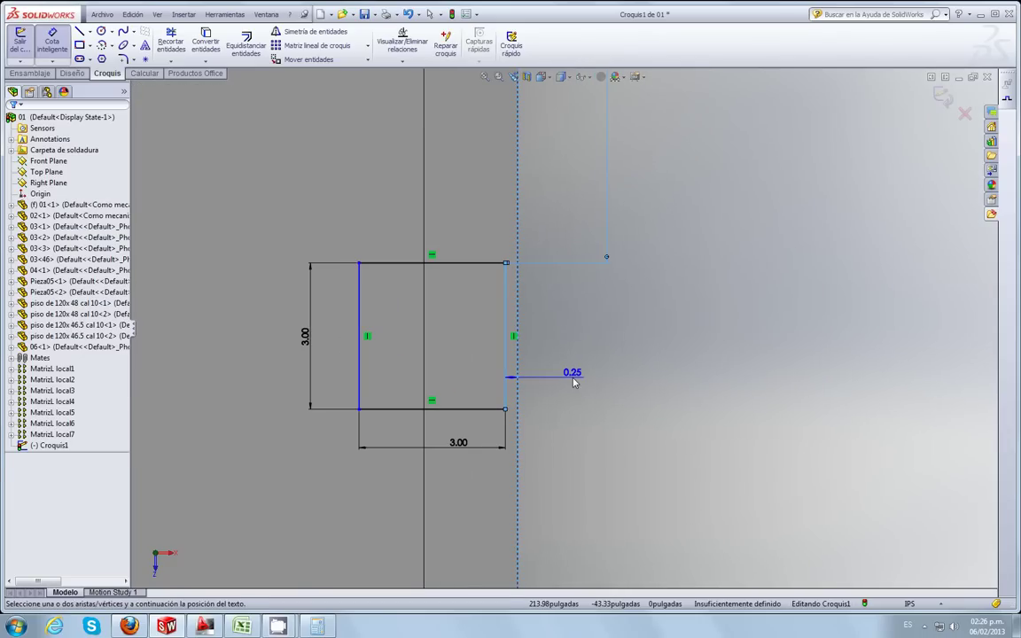
{"action": "left_click", "coordinate": [573, 382]}
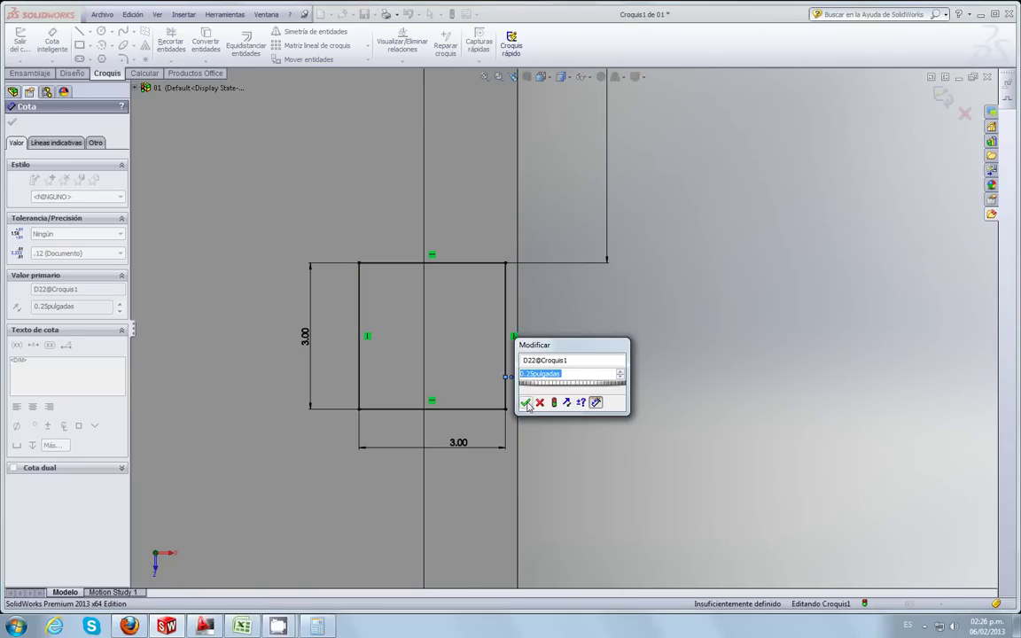
{"action": "left_click", "coordinate": [522, 400]}
Step: Set the remaining notch square's right side 0.25 in from the platform edge, fully defining Croquis1
{"action": "scroll", "coordinate": [540, 335], "scroll_direction": "up", "scroll_amount": 1}
{"action": "scroll", "coordinate": [537, 330], "scroll_direction": "down", "scroll_amount": 3}
{"action": "scroll", "coordinate": [531, 326], "scroll_direction": "down", "scroll_amount": 2}
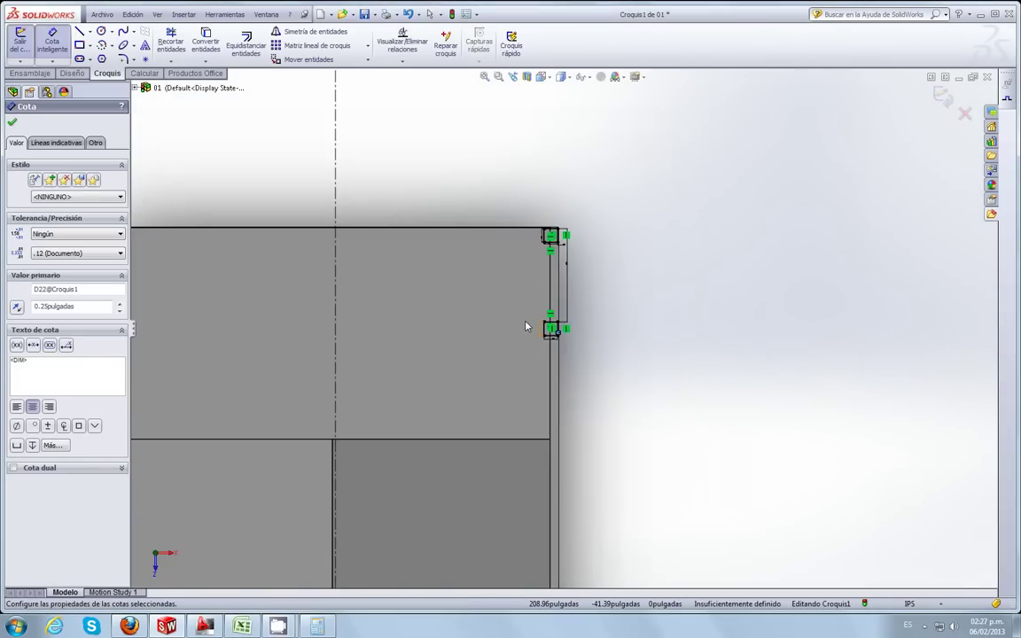
{"action": "scroll", "coordinate": [527, 327], "scroll_direction": "down", "scroll_amount": 1}
{"action": "scroll", "coordinate": [525, 326], "scroll_direction": "up", "scroll_amount": 3}
{"action": "scroll", "coordinate": [531, 337], "scroll_direction": "up", "scroll_amount": 2}
{"action": "scroll", "coordinate": [575, 394], "scroll_direction": "up", "scroll_amount": 1}
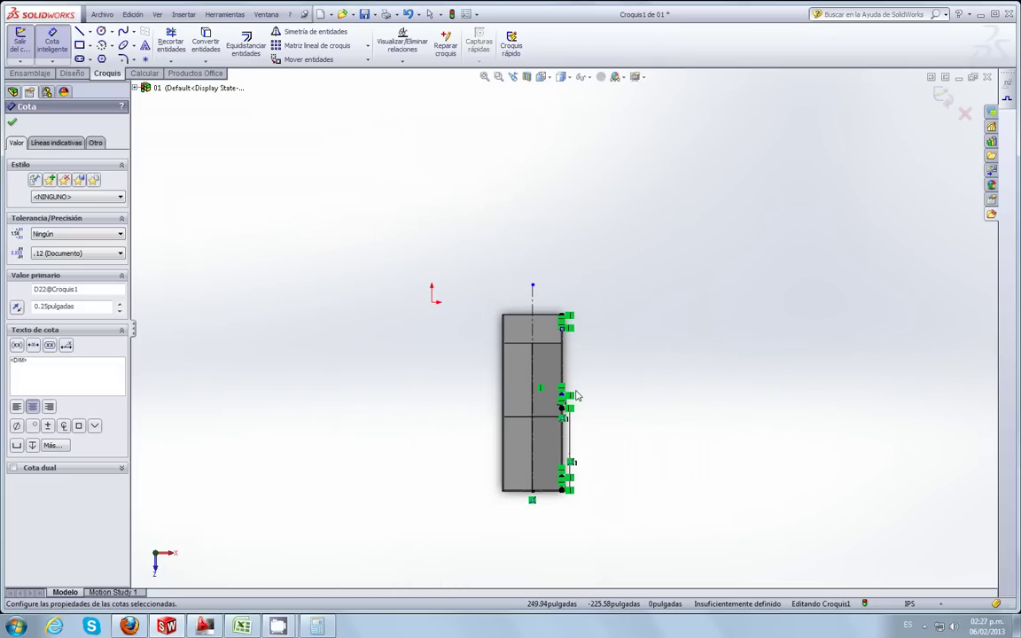
{"action": "scroll", "coordinate": [572, 394], "scroll_direction": "down", "scroll_amount": 4}
{"action": "scroll", "coordinate": [554, 382], "scroll_direction": "down", "scroll_amount": 2}
{"action": "scroll", "coordinate": [527, 358], "scroll_direction": "down", "scroll_amount": 2}
{"action": "scroll", "coordinate": [518, 350], "scroll_direction": "down", "scroll_amount": 2}
{"action": "scroll", "coordinate": [518, 350], "scroll_direction": "down", "scroll_amount": 1}
{"action": "scroll", "coordinate": [523, 351], "scroll_direction": "down", "scroll_amount": 2}
{"action": "scroll", "coordinate": [541, 346], "scroll_direction": "down", "scroll_amount": 1}
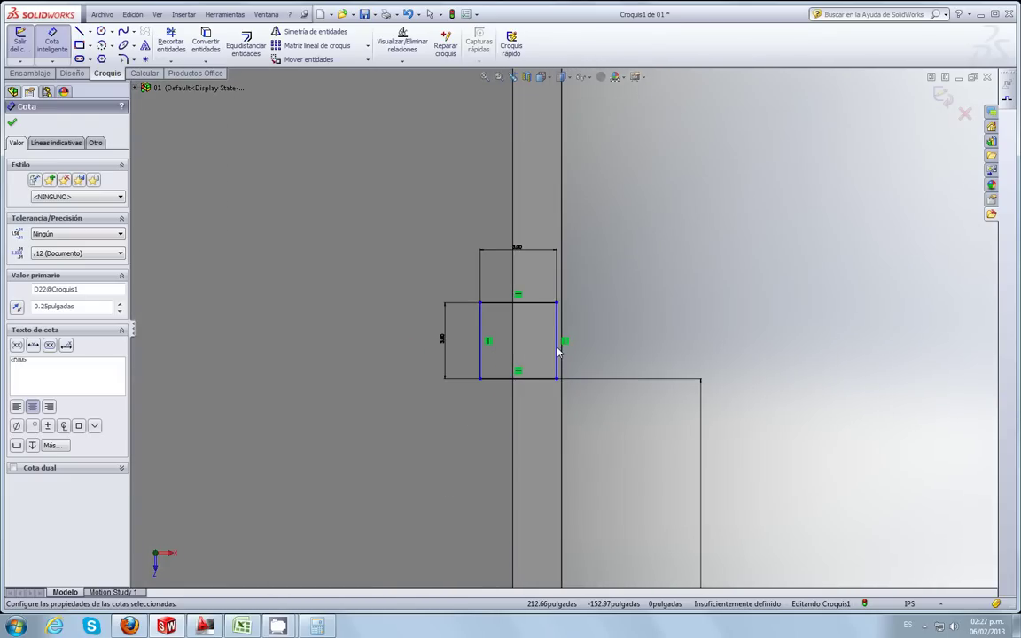
{"action": "scroll", "coordinate": [570, 356], "scroll_direction": "down", "scroll_amount": 2}
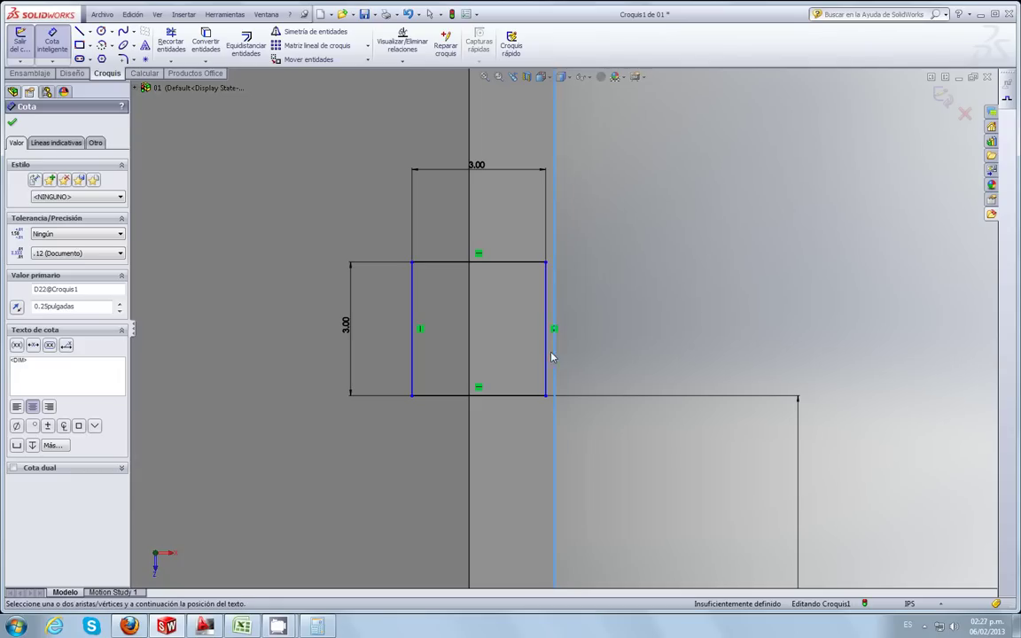
{"action": "left_click", "coordinate": [547, 356]}
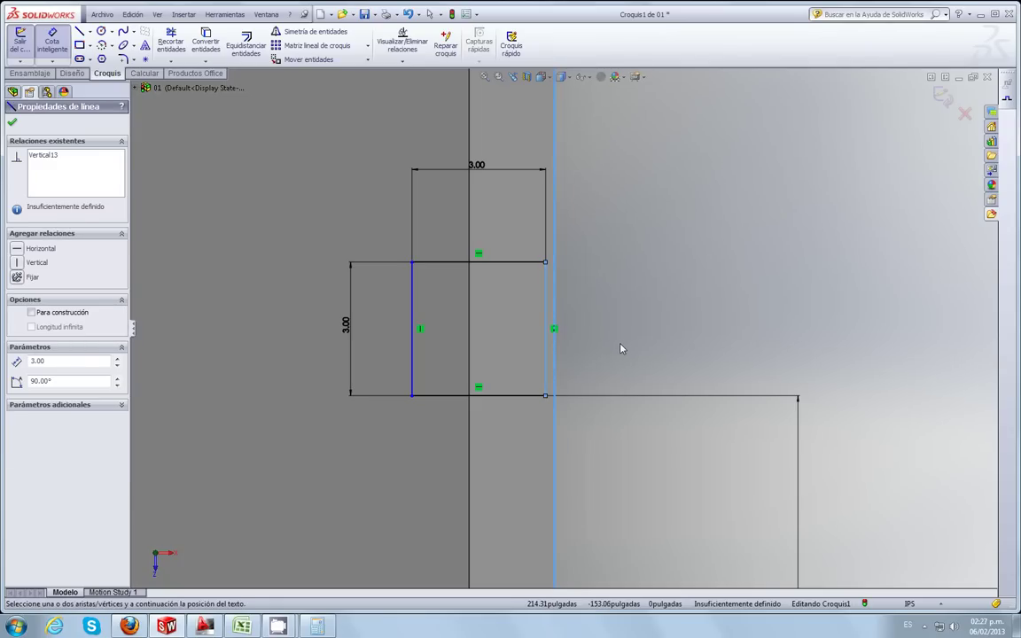
{"action": "left_click", "coordinate": [621, 348]}
{"action": "type", "text": ".25"}
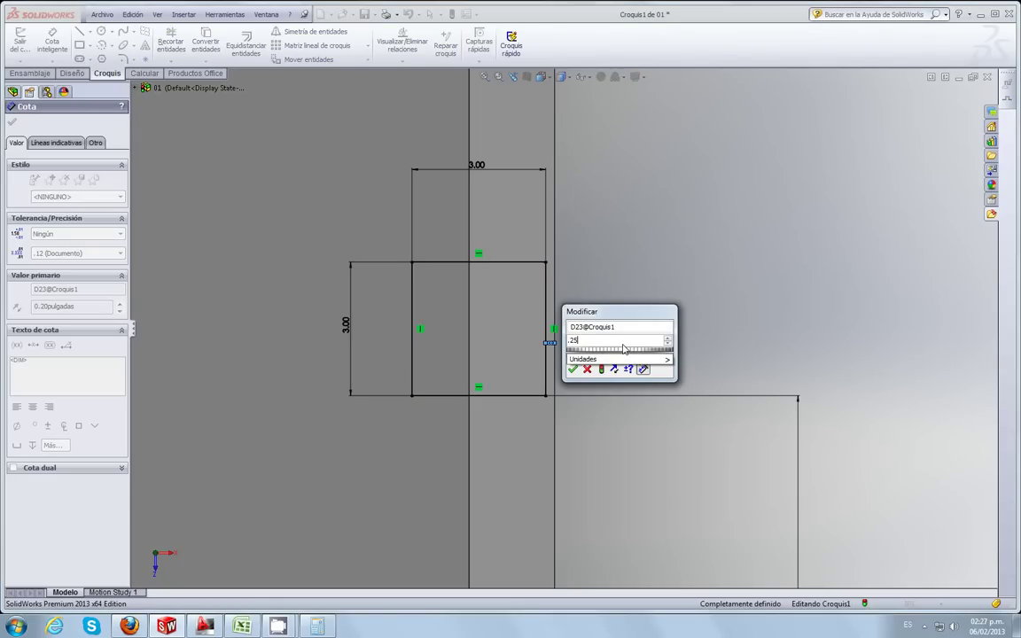
{"action": "key", "text": "Return"}
Step: Review the dimensioned notch squares and turn off Smart Dimension
{"action": "scroll", "coordinate": [564, 347], "scroll_direction": "up", "scroll_amount": 2}
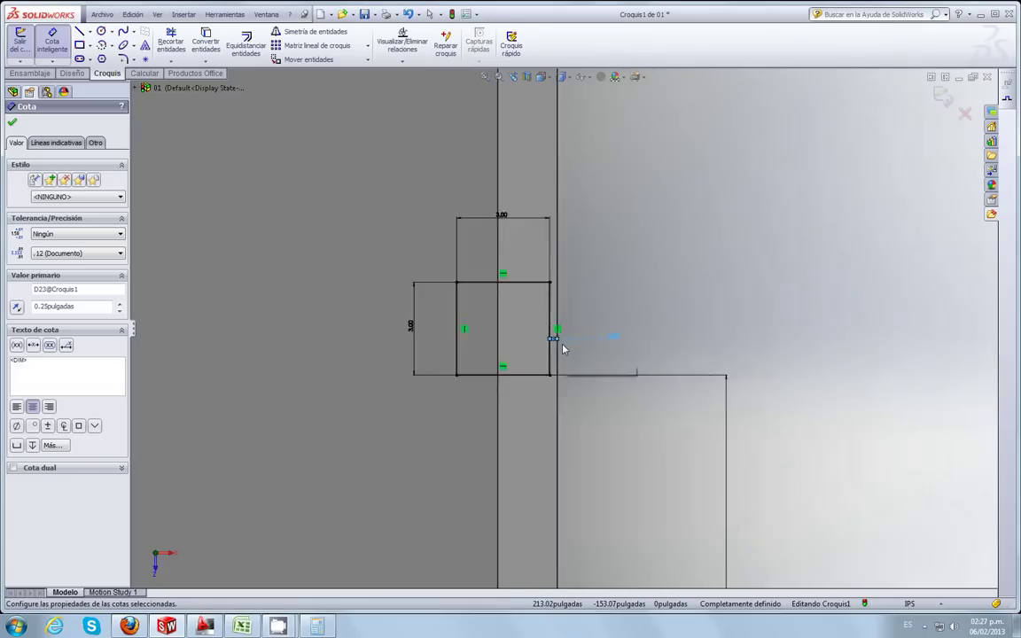
{"action": "scroll", "coordinate": [564, 347], "scroll_direction": "up", "scroll_amount": 2}
{"action": "scroll", "coordinate": [564, 348], "scroll_direction": "up", "scroll_amount": 2}
{"action": "scroll", "coordinate": [564, 348], "scroll_direction": "up", "scroll_amount": 2}
{"action": "scroll", "coordinate": [563, 349], "scroll_direction": "up", "scroll_amount": 2}
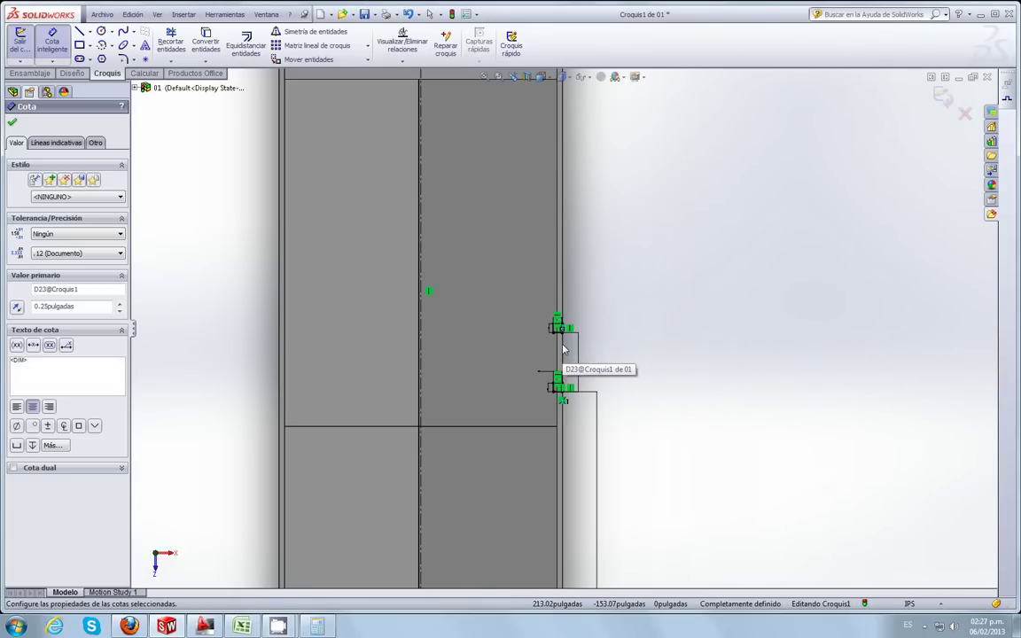
{"action": "scroll", "coordinate": [564, 349], "scroll_direction": "up", "scroll_amount": 2}
{"action": "scroll", "coordinate": [564, 350], "scroll_direction": "up", "scroll_amount": 2}
{"action": "scroll", "coordinate": [564, 349], "scroll_direction": "up", "scroll_amount": 2}
{"action": "scroll", "coordinate": [572, 479], "scroll_direction": "down", "scroll_amount": 3}
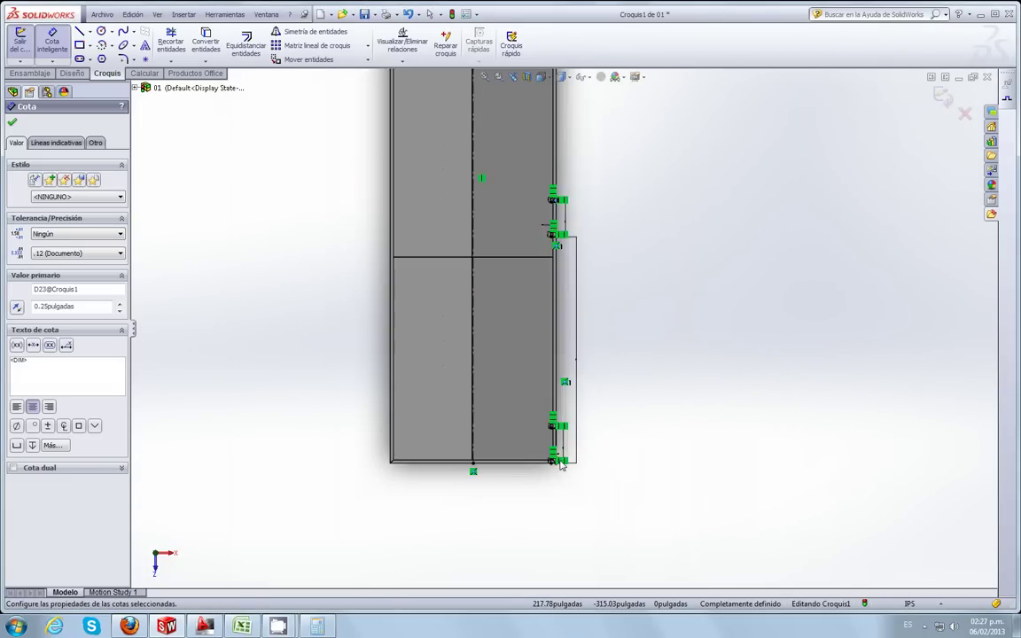
{"action": "scroll", "coordinate": [569, 461], "scroll_direction": "down", "scroll_amount": 1}
{"action": "scroll", "coordinate": [568, 444], "scroll_direction": "down", "scroll_amount": 2}
{"action": "scroll", "coordinate": [567, 441], "scroll_direction": "down", "scroll_amount": 1}
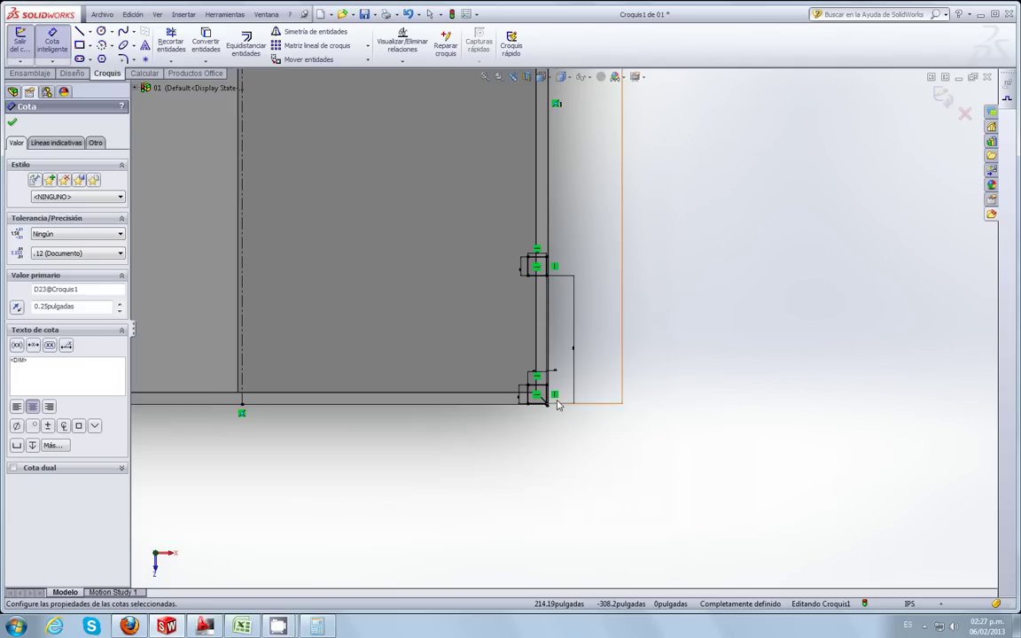
{"action": "scroll", "coordinate": [548, 392], "scroll_direction": "down", "scroll_amount": 1}
{"action": "scroll", "coordinate": [551, 383], "scroll_direction": "down", "scroll_amount": 1}
{"action": "scroll", "coordinate": [551, 381], "scroll_direction": "down", "scroll_amount": 1}
{"action": "scroll", "coordinate": [554, 376], "scroll_direction": "down", "scroll_amount": 1}
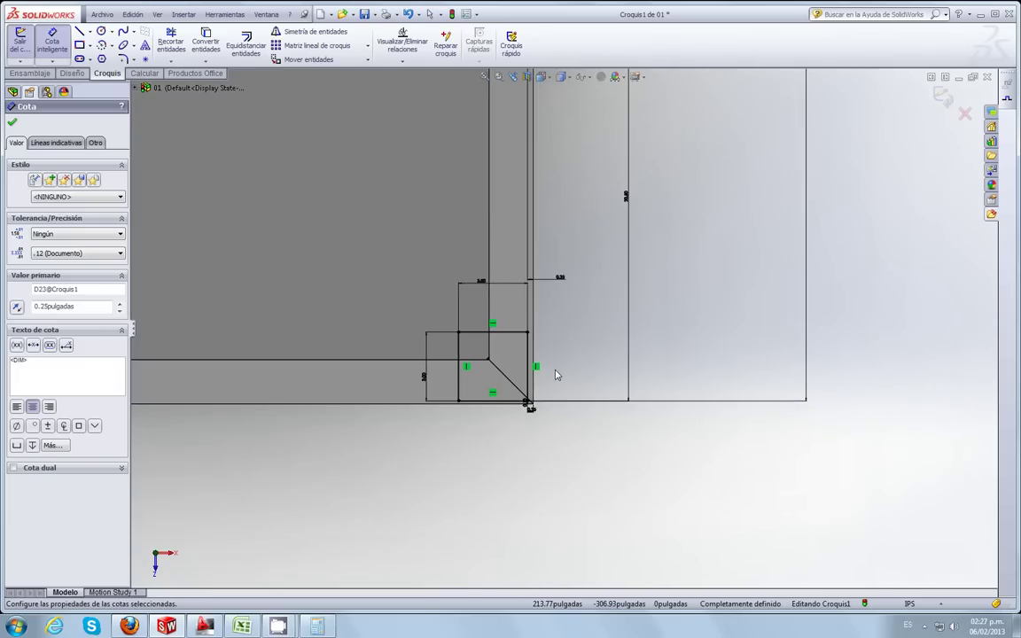
{"action": "scroll", "coordinate": [554, 371], "scroll_direction": "down", "scroll_amount": 1}
{"action": "scroll", "coordinate": [550, 379], "scroll_direction": "down", "scroll_amount": 1}
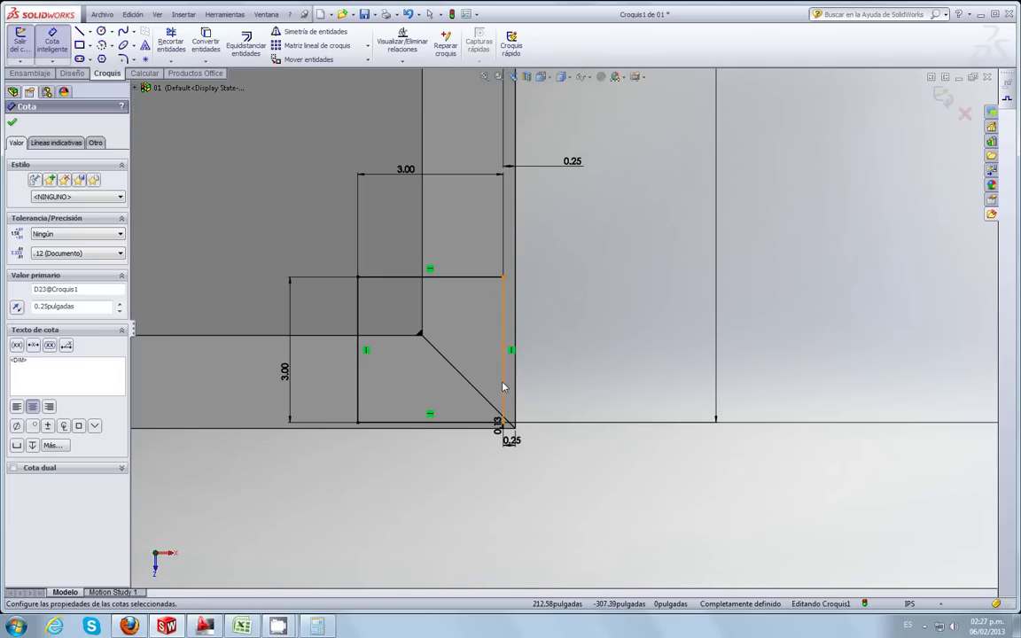
{"action": "scroll", "coordinate": [499, 428], "scroll_direction": "up", "scroll_amount": 1}
{"action": "scroll", "coordinate": [499, 428], "scroll_direction": "up", "scroll_amount": 1}
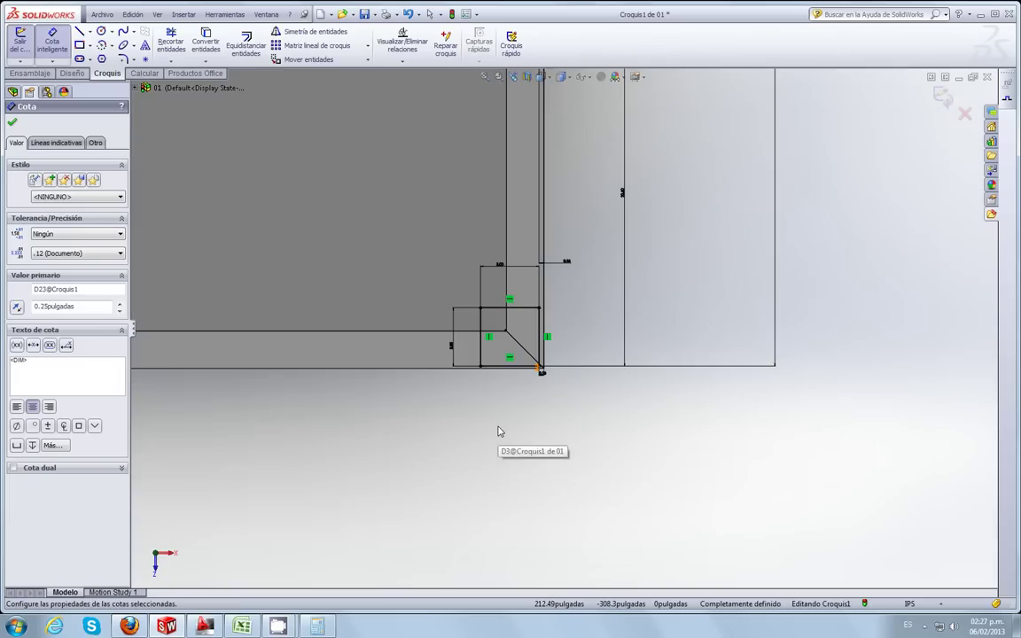
{"action": "scroll", "coordinate": [499, 428], "scroll_direction": "up", "scroll_amount": 1}
{"action": "scroll", "coordinate": [499, 428], "scroll_direction": "up", "scroll_amount": 1}
{"action": "left_click", "coordinate": [12, 122]}
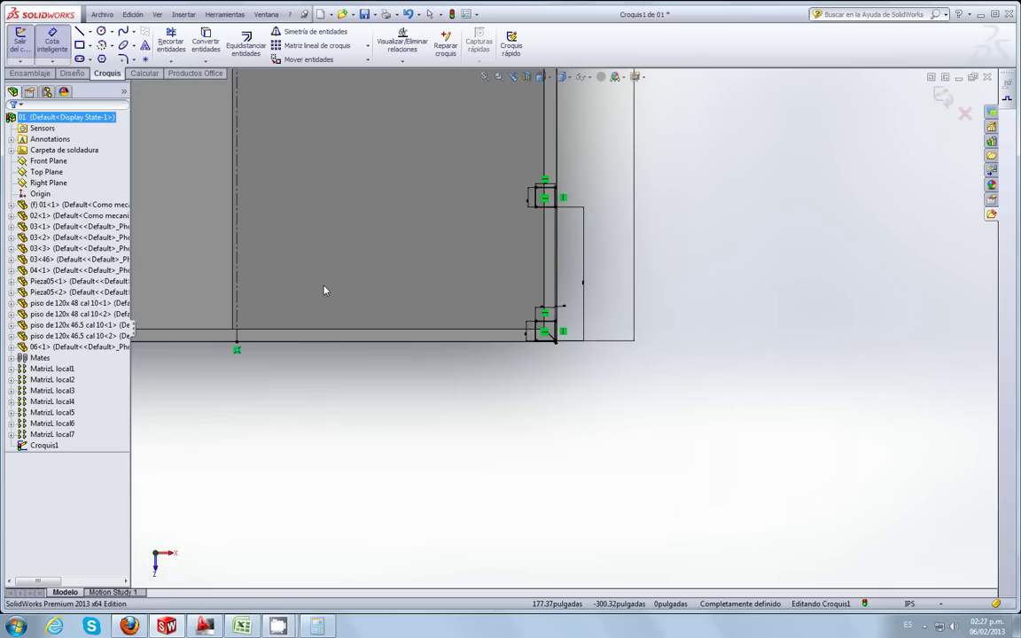
Step: Box-select the right-side notch sketch geometry
{"action": "scroll", "coordinate": [611, 390], "scroll_direction": "up", "scroll_amount": 2}
{"action": "scroll", "coordinate": [611, 390], "scroll_direction": "up", "scroll_amount": 3}
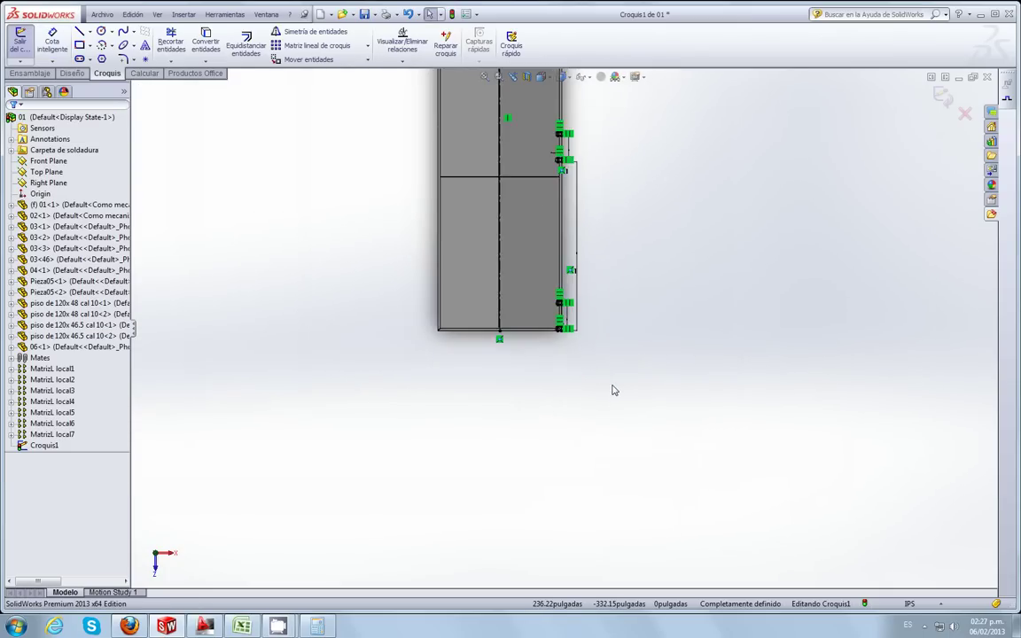
{"action": "scroll", "coordinate": [610, 390], "scroll_direction": "up", "scroll_amount": 2}
{"action": "scroll", "coordinate": [611, 390], "scroll_direction": "up", "scroll_amount": 2}
{"action": "scroll", "coordinate": [592, 347], "scroll_direction": "down", "scroll_amount": 2}
{"action": "scroll", "coordinate": [590, 344], "scroll_direction": "up", "scroll_amount": 1}
{"action": "mouse_move", "coordinate": [591, 352]}
{"action": "left_mouse_down"}
{"action": "mouse_move", "coordinate": [523, 254]}
{"action": "mouse_move", "coordinate": [539, 136]}
{"action": "left_mouse_up"}
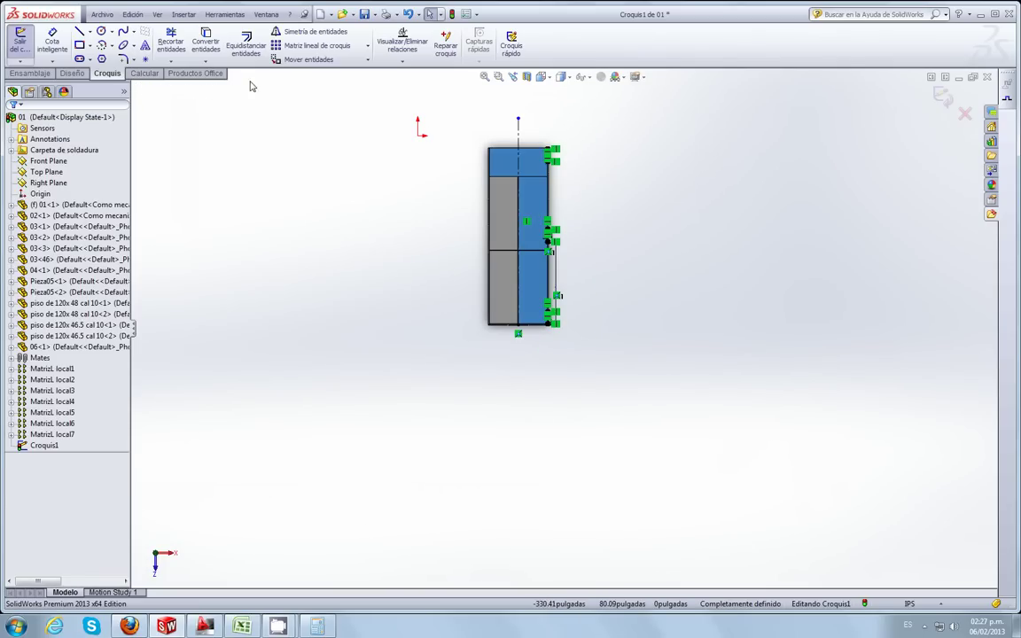
Step: Mirror the right-side notch lines (Línea4–7) about centerline Línea1 with Simetría de entidades
{"action": "left_click", "coordinate": [324, 33]}
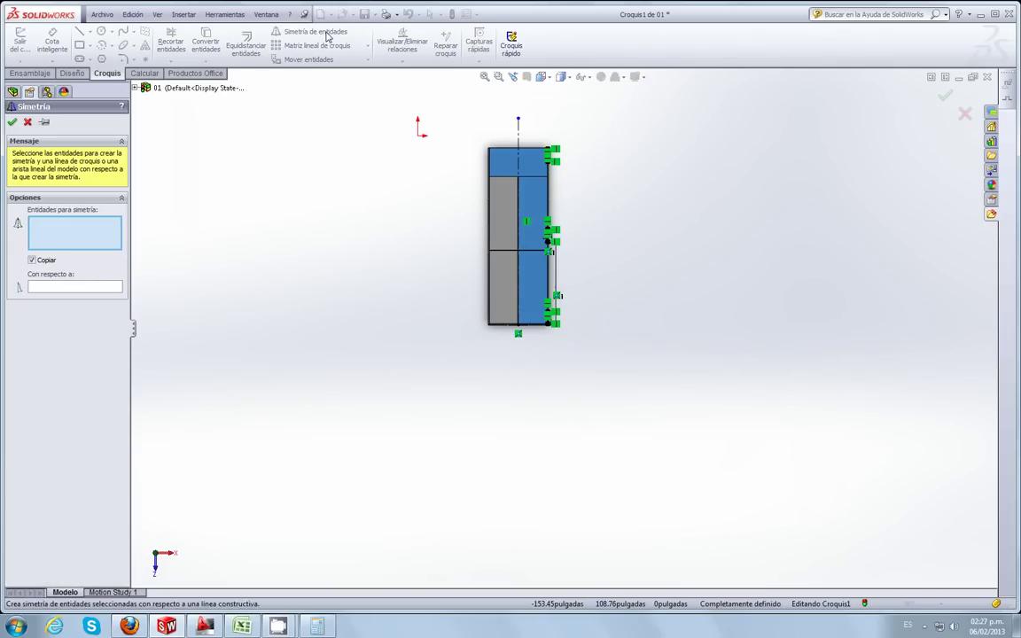
{"action": "left_click_drag", "start_coordinate": [582, 337], "coordinate": [540, 139]}
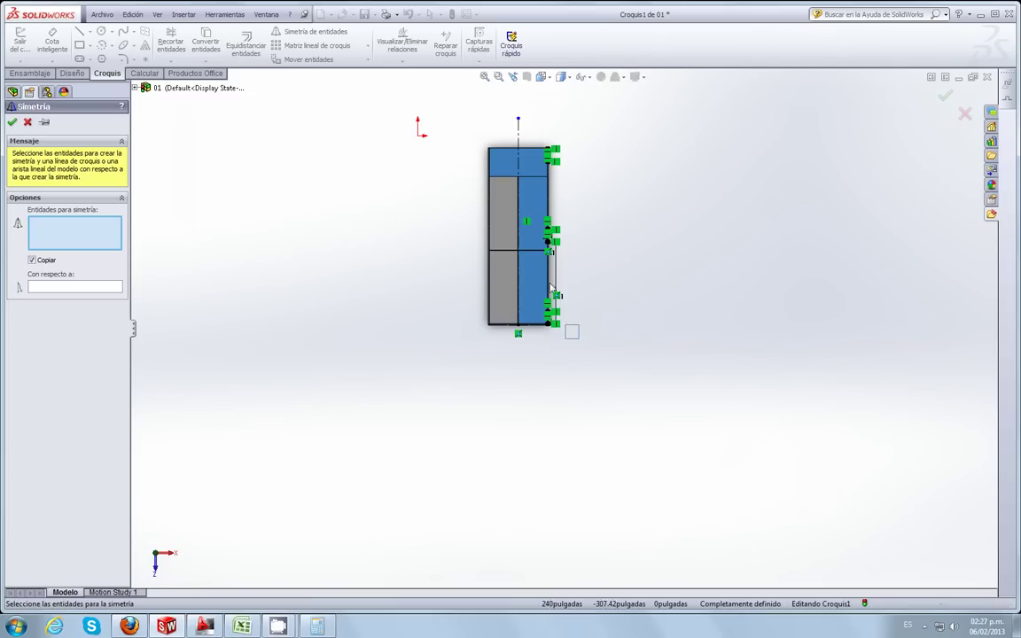
{"action": "left_click", "coordinate": [107, 289]}
{"action": "left_click", "coordinate": [519, 144]}
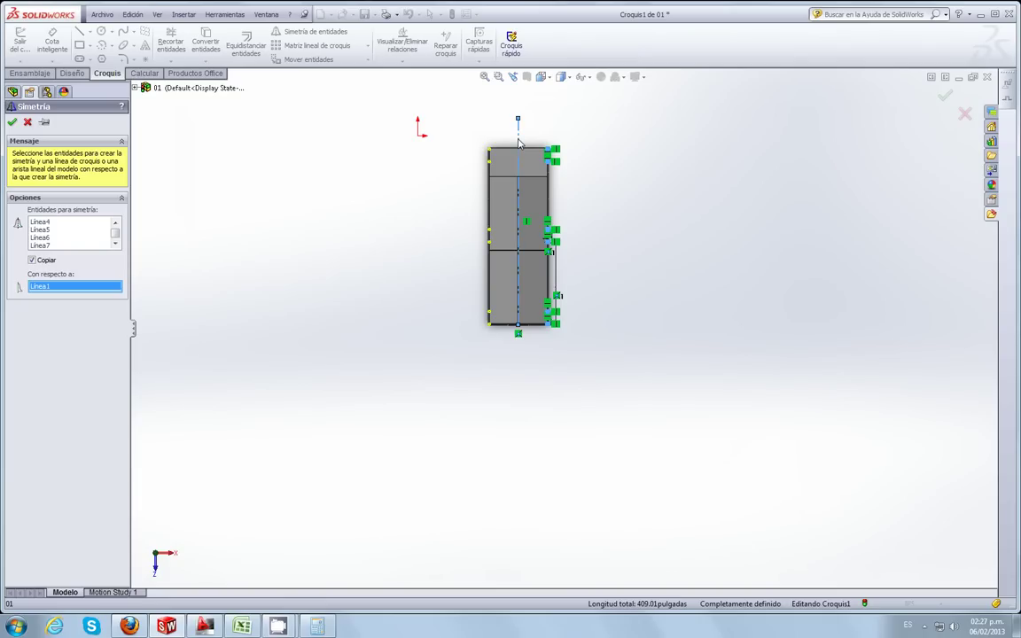
{"action": "scroll", "coordinate": [604, 246], "scroll_direction": "down", "scroll_amount": 1}
{"action": "scroll", "coordinate": [506, 259], "scroll_direction": "down", "scroll_amount": 1}
{"action": "scroll", "coordinate": [532, 266], "scroll_direction": "up", "scroll_amount": 1}
{"action": "scroll", "coordinate": [593, 284], "scroll_direction": "down", "scroll_amount": 1}
{"action": "scroll", "coordinate": [594, 285], "scroll_direction": "down", "scroll_amount": 1}
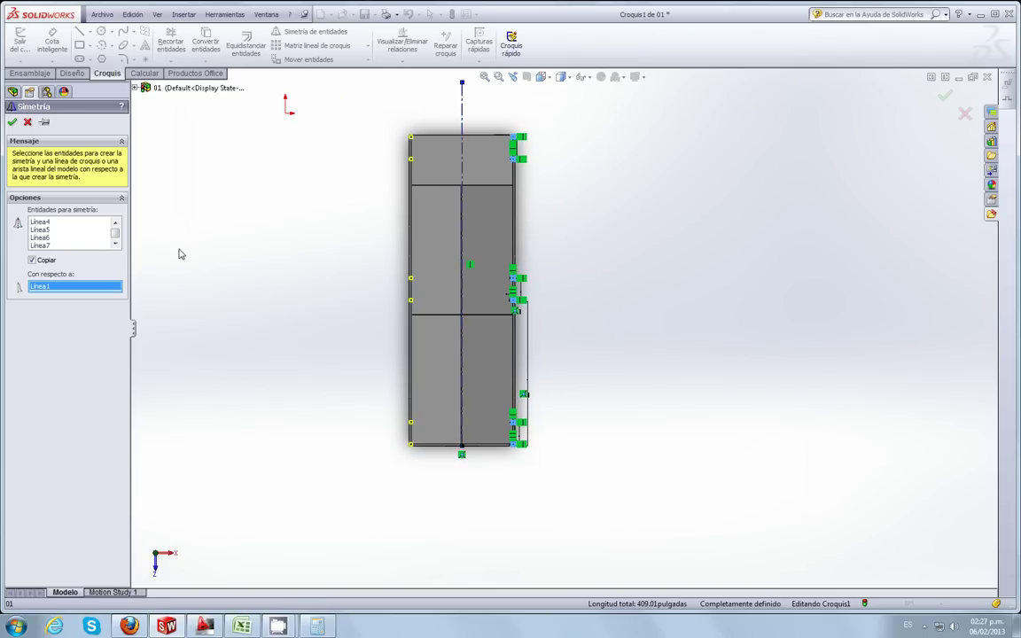
Step: Confirm the mirrored notches and show the Operaciones de ensamblaje cut-feature list on the Ensamblaje tab
{"action": "left_click", "coordinate": [11, 123]}
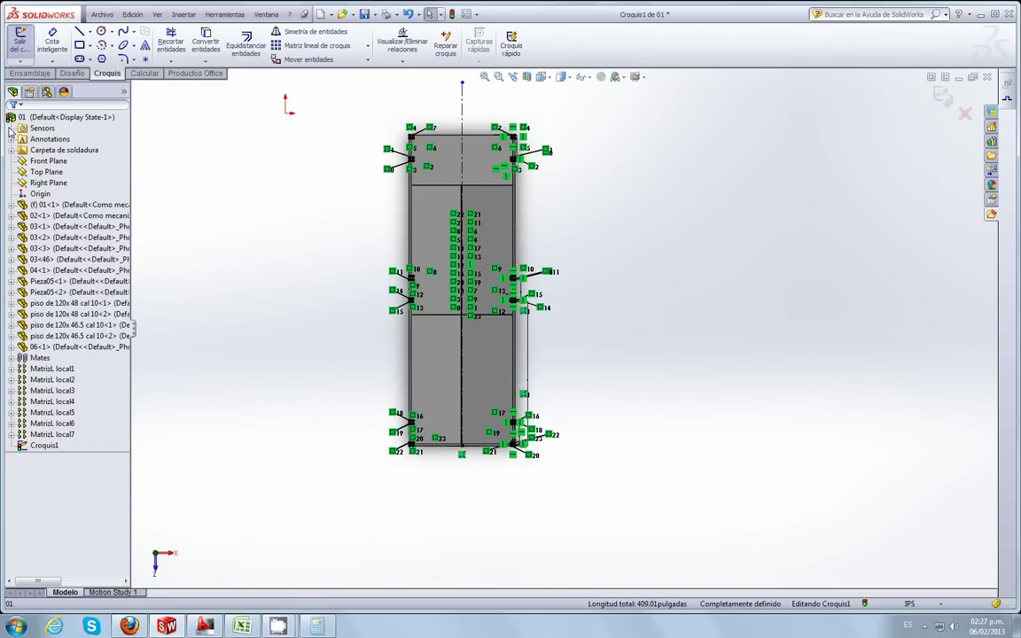
{"action": "left_click", "coordinate": [43, 75]}
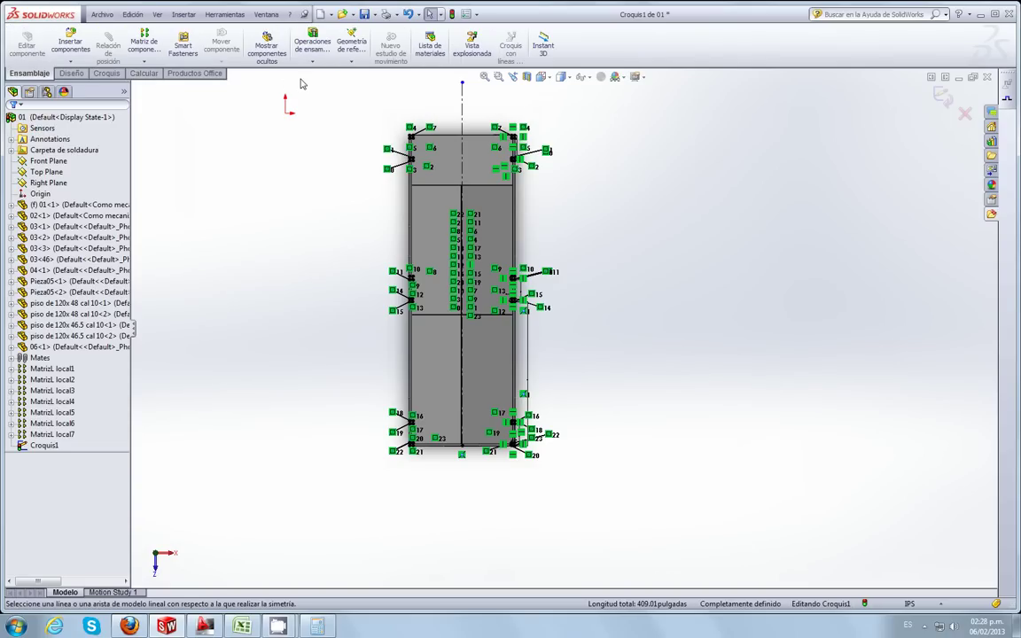
{"action": "left_click", "coordinate": [72, 74]}
{"action": "left_click", "coordinate": [107, 73]}
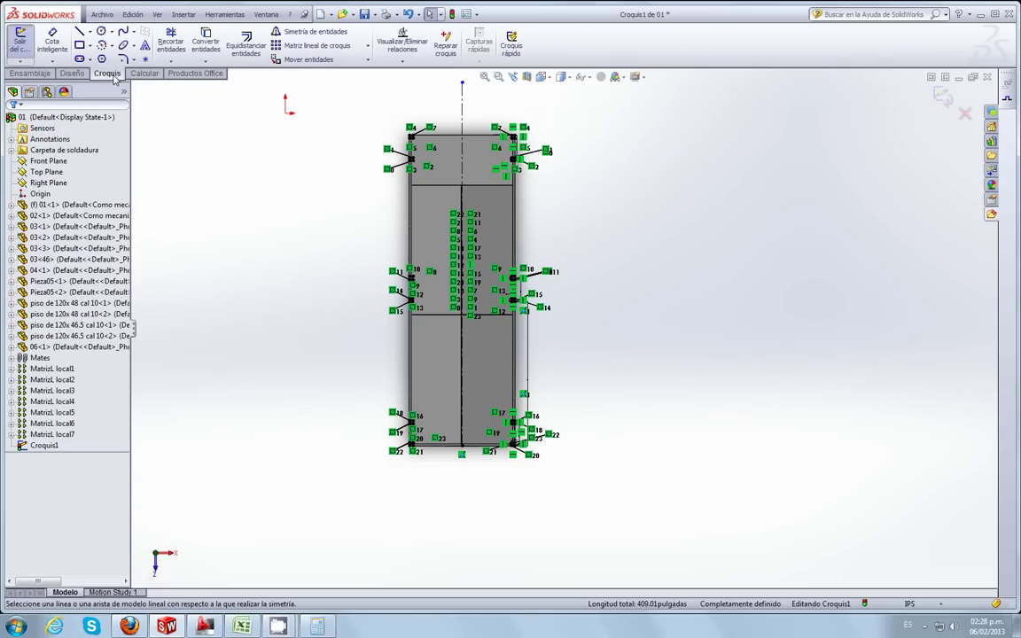
{"action": "left_click", "coordinate": [143, 74]}
{"action": "left_click", "coordinate": [196, 73]}
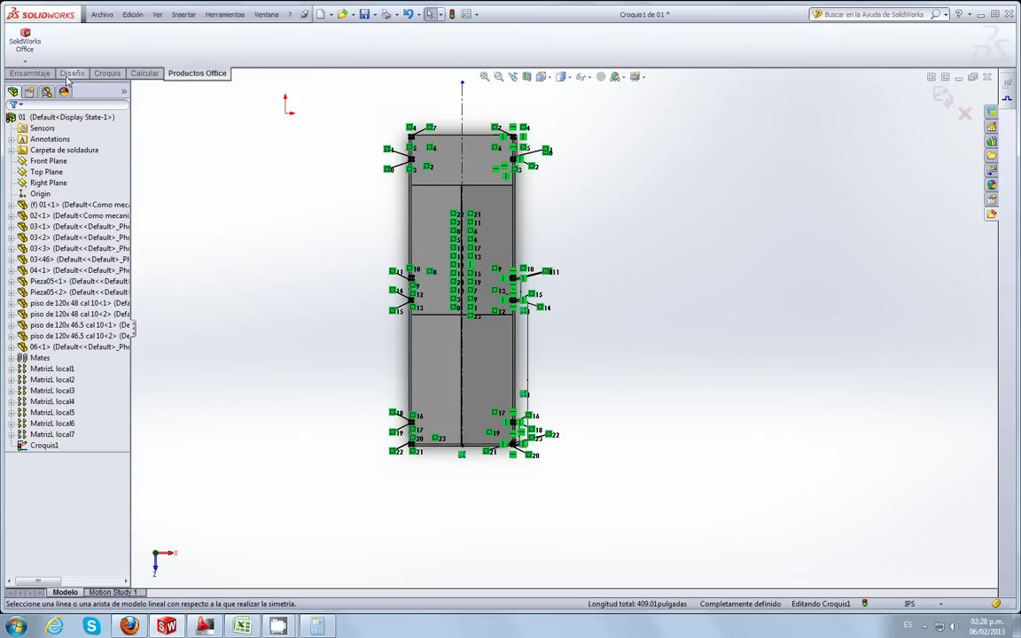
{"action": "left_click", "coordinate": [69, 73]}
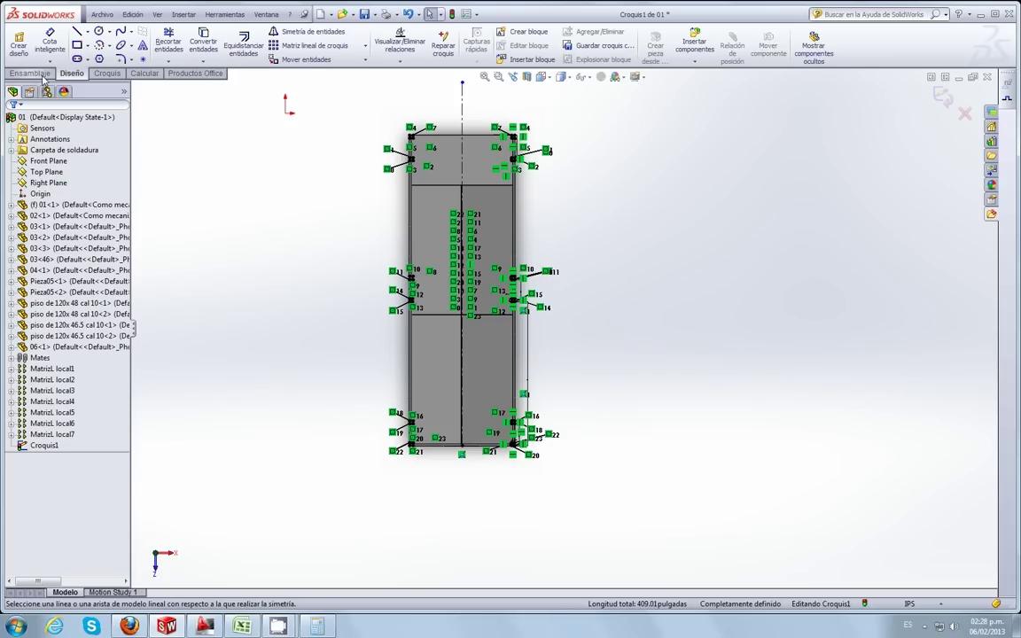
{"action": "left_click", "coordinate": [40, 76]}
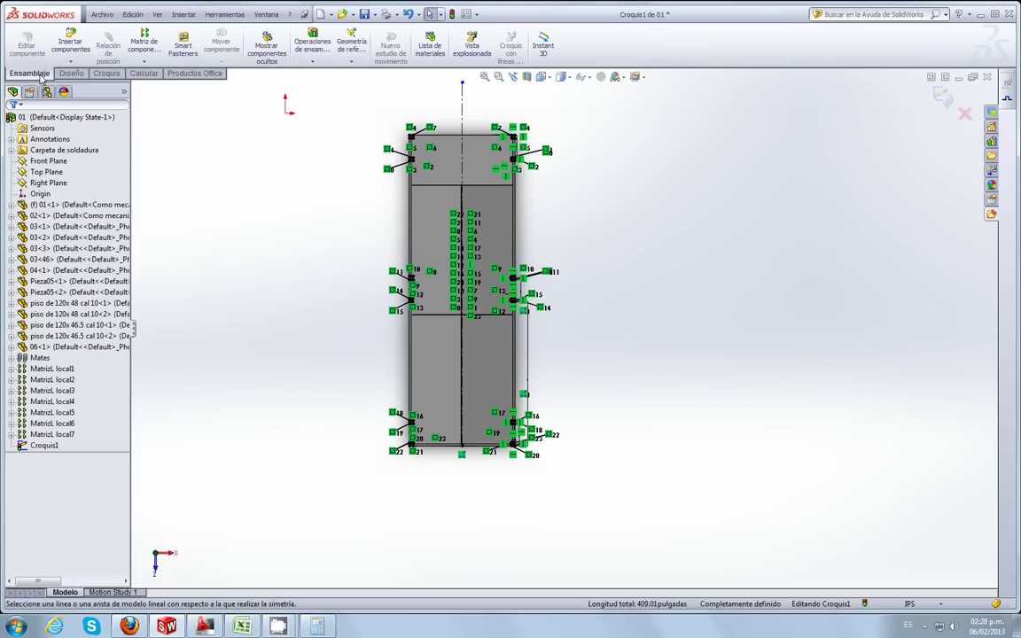
{"action": "left_click", "coordinate": [312, 61]}
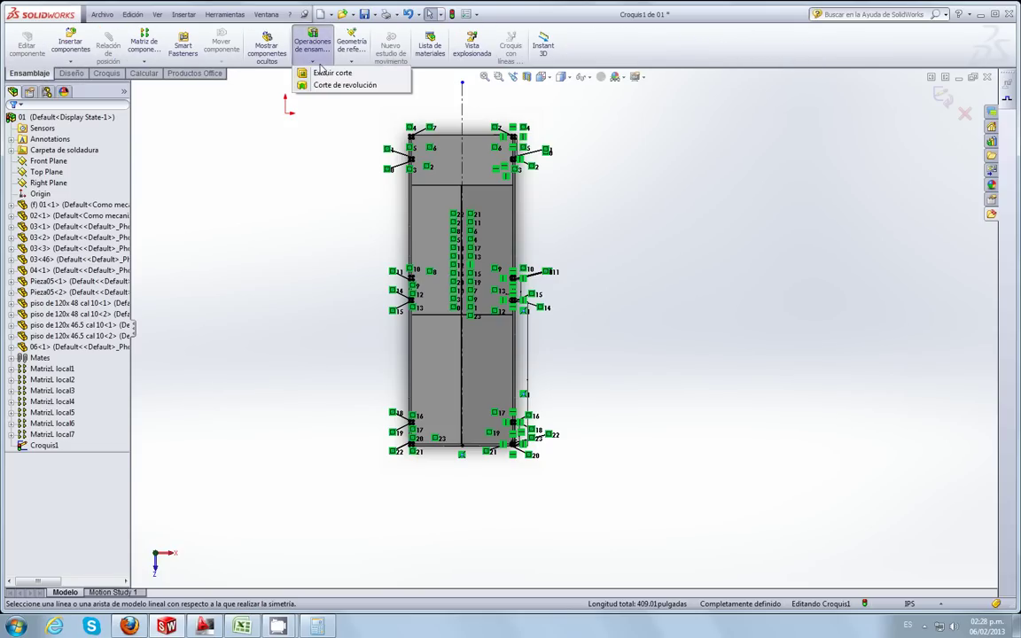
Step: Start an assembly Extruir corte on the notch squares and view the platform's underside edge
{"action": "left_click", "coordinate": [358, 76]}
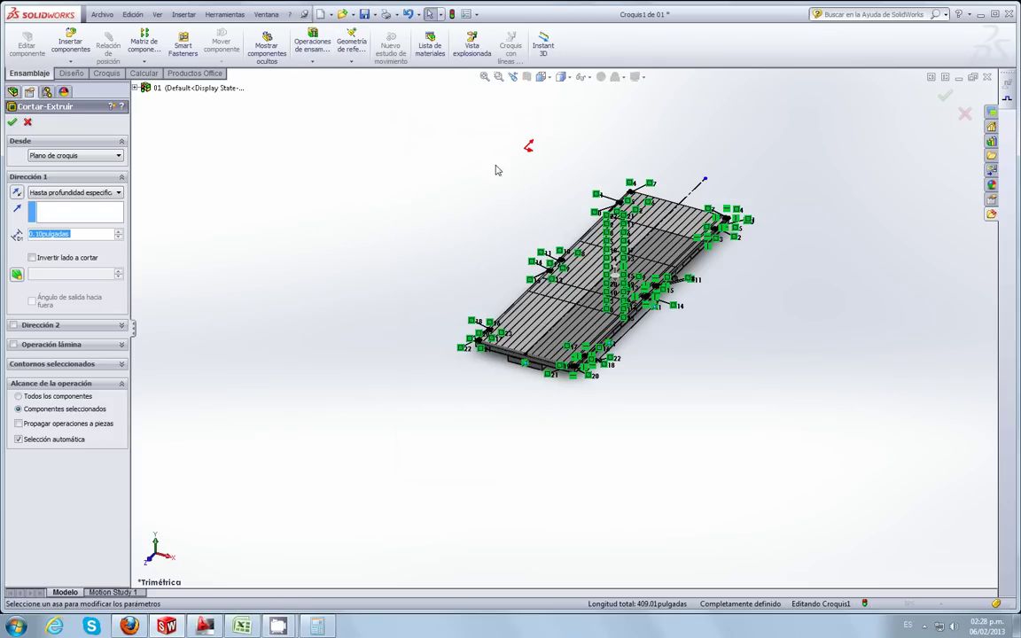
{"action": "scroll", "coordinate": [568, 381], "scroll_direction": "down", "scroll_amount": 3}
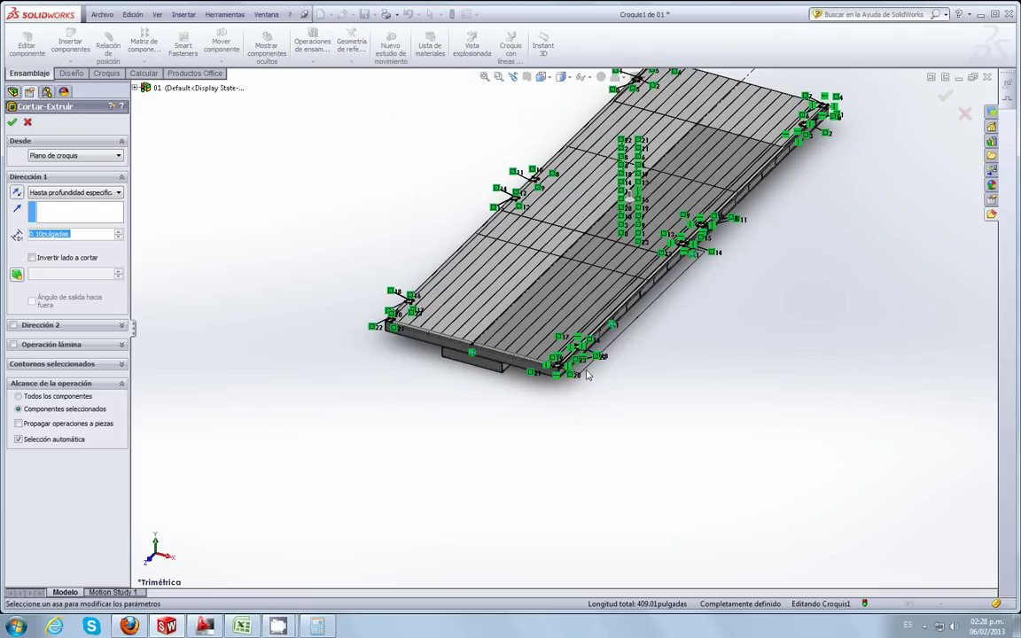
{"action": "scroll", "coordinate": [568, 387], "scroll_direction": "down", "scroll_amount": 2}
{"action": "scroll", "coordinate": [560, 358], "scroll_direction": "down", "scroll_amount": 2}
{"action": "scroll", "coordinate": [556, 352], "scroll_direction": "down", "scroll_amount": 2}
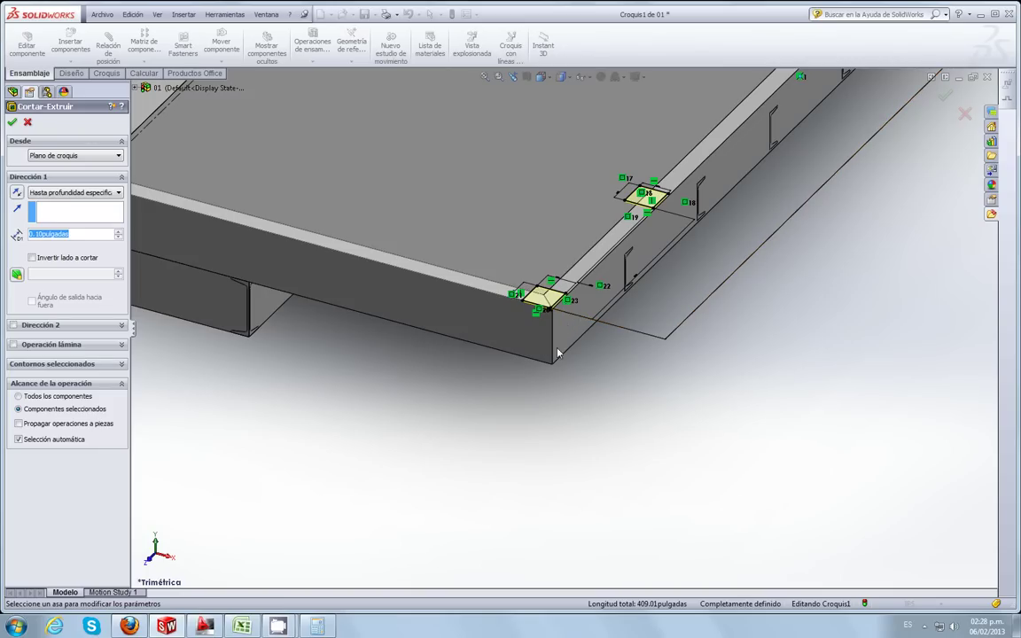
{"action": "scroll", "coordinate": [526, 288], "scroll_direction": "down", "scroll_amount": 5}
{"action": "scroll", "coordinate": [523, 220], "scroll_direction": "down", "scroll_amount": 3}
{"action": "mouse_move", "coordinate": [523, 220]}
{"action": "middle_mouse_down"}
{"action": "mouse_move", "coordinate": [559, 430]}
{"action": "mouse_move", "coordinate": [390, 223]}
{"action": "mouse_move", "coordinate": [7, 235]}
{"action": "middle_mouse_up"}
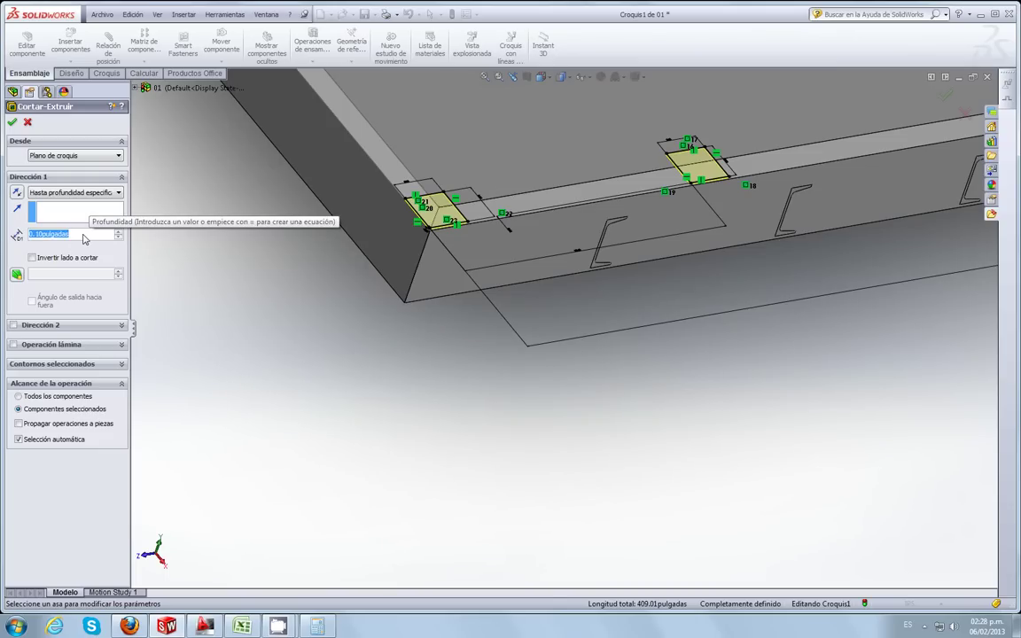
Step: Set the Hasta profundidad especificada cut depth to 6-.5 (5.50 in)
{"action": "type", "text": "6-"}
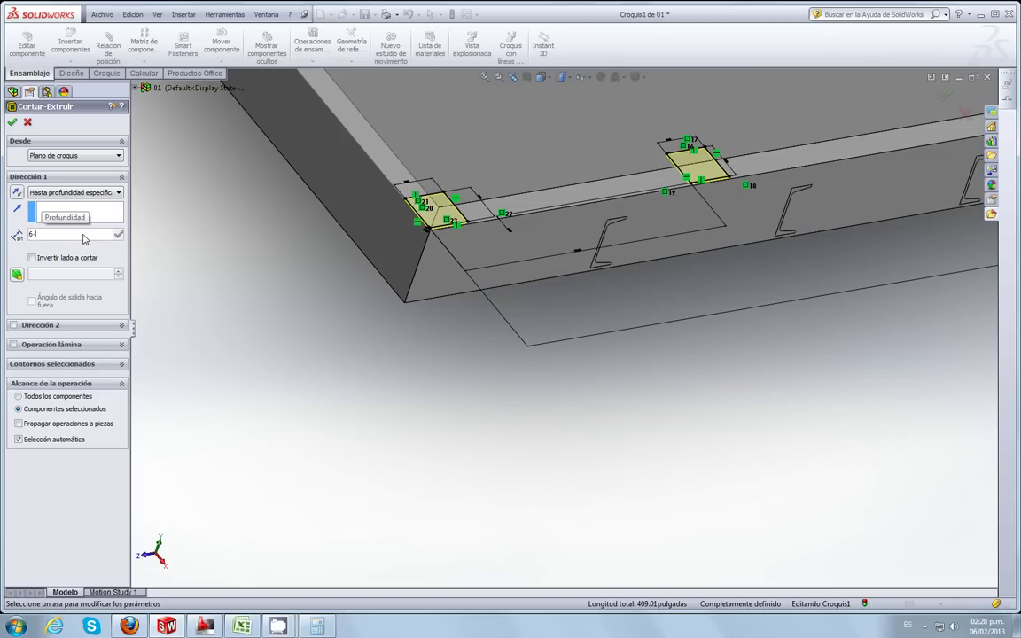
{"action": "type", "text": ".25"}
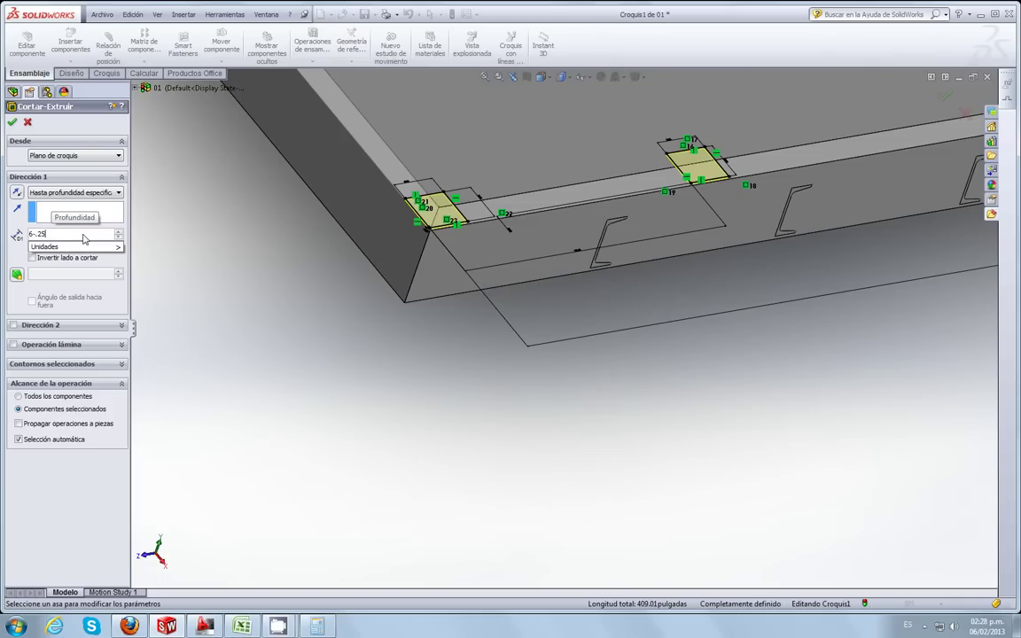
{"action": "key", "text": "BackSpace"}
{"action": "key", "text": "BackSpace"}
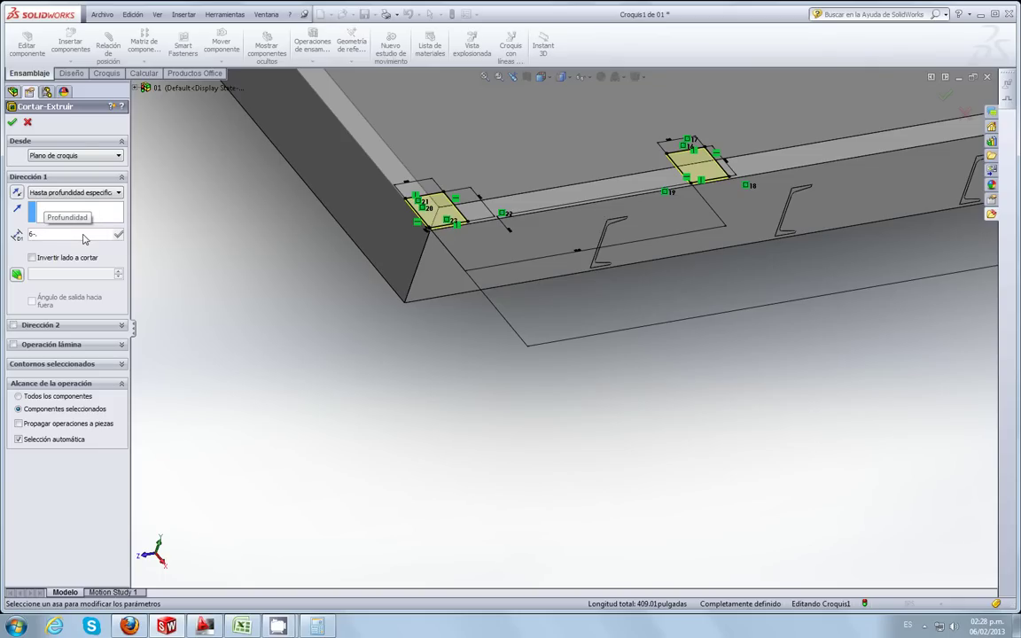
{"action": "type", "text": "5"}
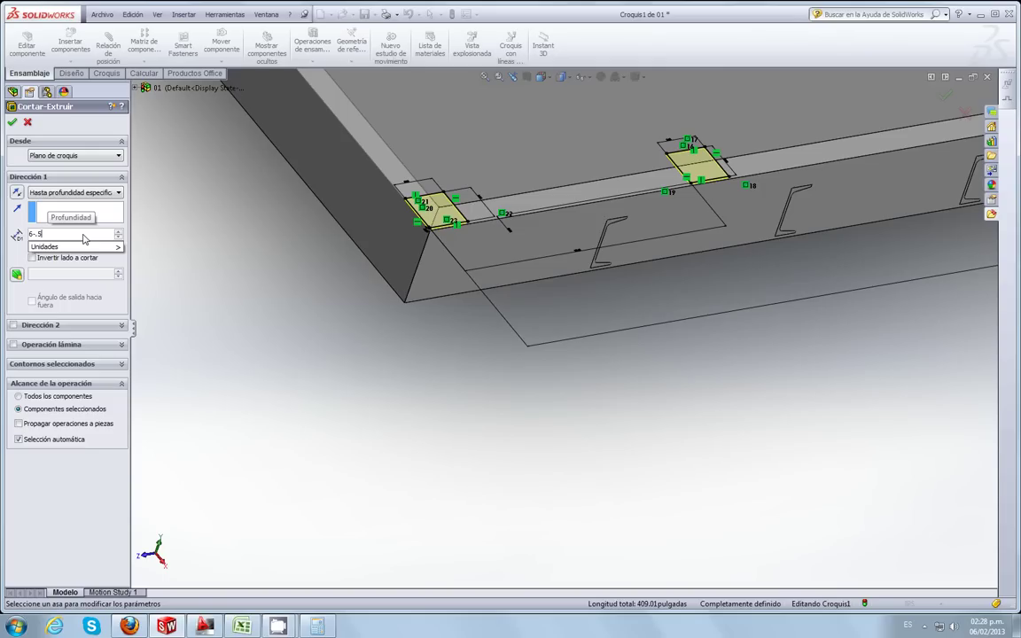
{"action": "key", "text": "Return"}
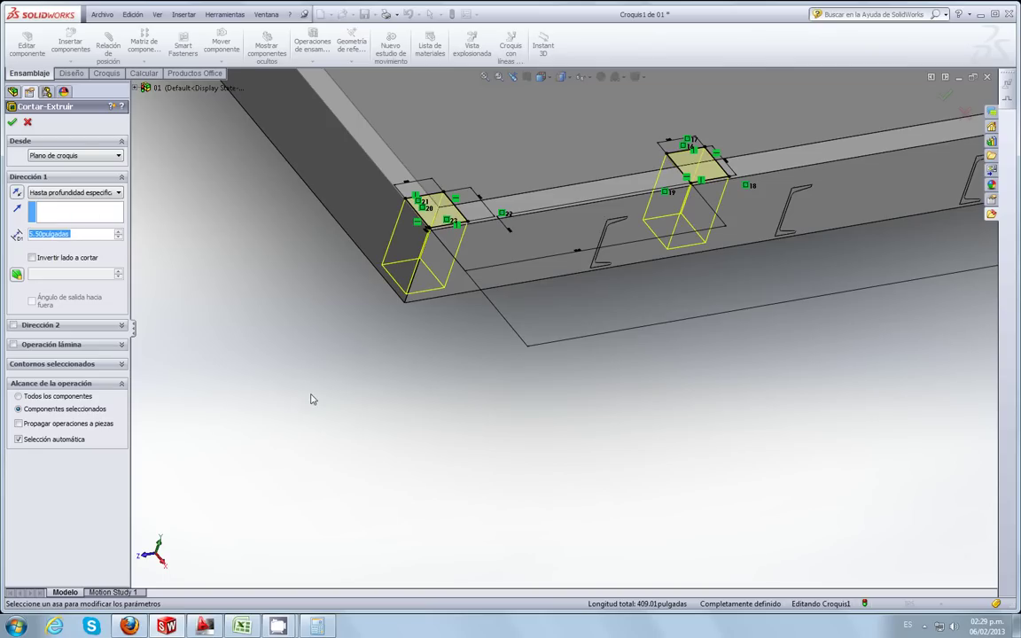
Step: Orbit and zoom to check the cut previews across the whole centred deck
{"action": "mouse_move", "coordinate": [429, 287]}
{"action": "middle_mouse_down"}
{"action": "mouse_move", "coordinate": [228, 174]}
{"action": "mouse_move", "coordinate": [240, 168]}
{"action": "middle_mouse_up"}
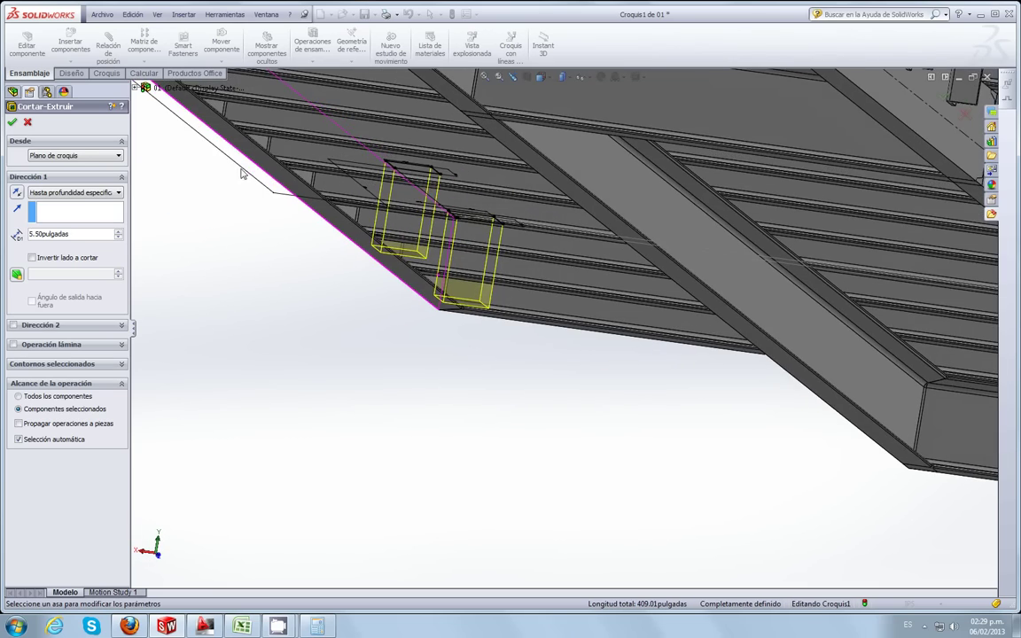
{"action": "mouse_move", "coordinate": [455, 307]}
{"action": "middle_mouse_down"}
{"action": "mouse_move", "coordinate": [487, 294]}
{"action": "mouse_move", "coordinate": [492, 328]}
{"action": "mouse_move", "coordinate": [481, 322]}
{"action": "mouse_move", "coordinate": [492, 312]}
{"action": "mouse_move", "coordinate": [549, 323]}
{"action": "mouse_move", "coordinate": [588, 379]}
{"action": "mouse_move", "coordinate": [559, 389]}
{"action": "middle_mouse_up"}
{"action": "scroll", "coordinate": [378, 333], "scroll_direction": "up", "scroll_amount": 3}
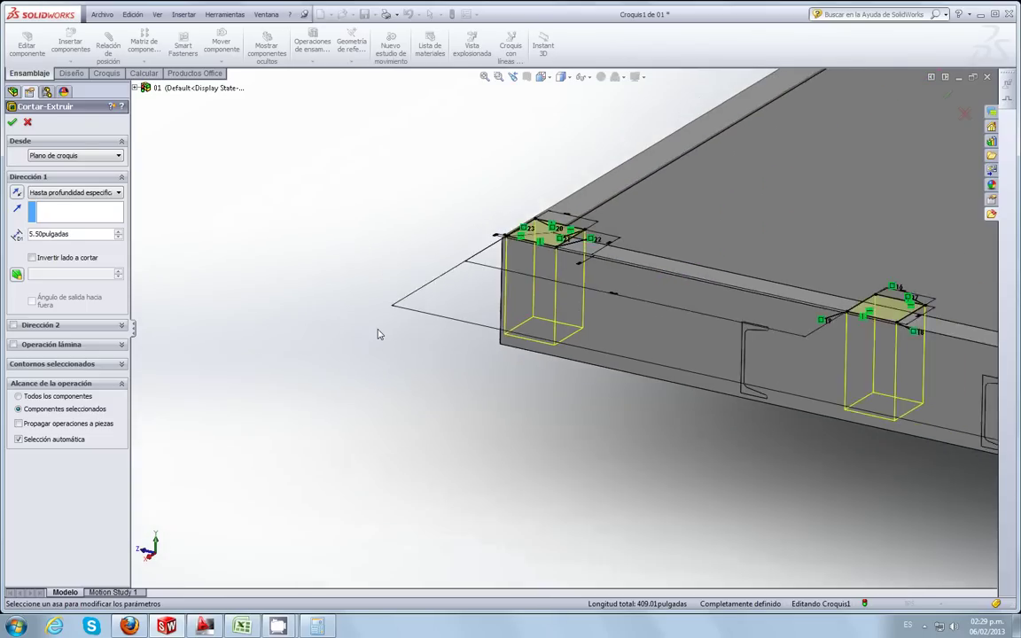
{"action": "scroll", "coordinate": [378, 332], "scroll_direction": "up", "scroll_amount": 2}
{"action": "scroll", "coordinate": [378, 334], "scroll_direction": "up", "scroll_amount": 2}
{"action": "scroll", "coordinate": [377, 333], "scroll_direction": "up", "scroll_amount": 2}
{"action": "mouse_move", "coordinate": [377, 332]}
{"action": "middle_mouse_down"}
{"action": "mouse_move", "coordinate": [415, 336]}
{"action": "mouse_move", "coordinate": [467, 410]}
{"action": "mouse_move", "coordinate": [428, 359]}
{"action": "middle_mouse_up"}
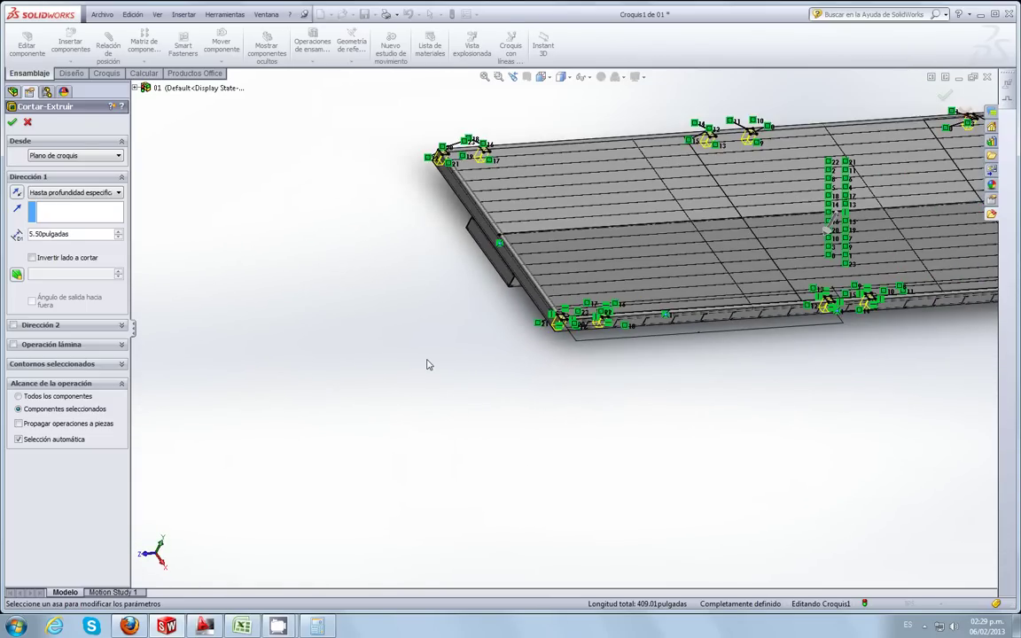
{"action": "scroll", "coordinate": [428, 360], "scroll_direction": "up", "scroll_amount": 3}
{"action": "scroll", "coordinate": [602, 230], "scroll_direction": "up", "scroll_amount": 2}
{"action": "scroll", "coordinate": [601, 230], "scroll_direction": "down", "scroll_amount": 3}
{"action": "middle_click_drag", "start_coordinate": [838, 303], "coordinate": [322, 266]}
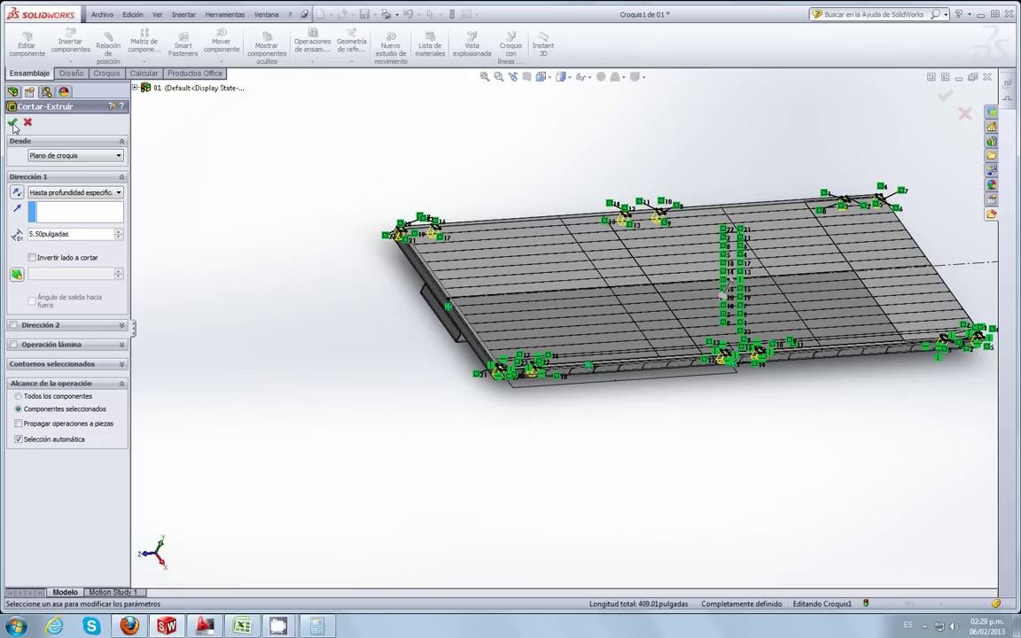
Step: Accept the Cortar-Extruir to carve the notches, then zoom toward the notched plate corner
{"action": "left_click", "coordinate": [12, 123]}
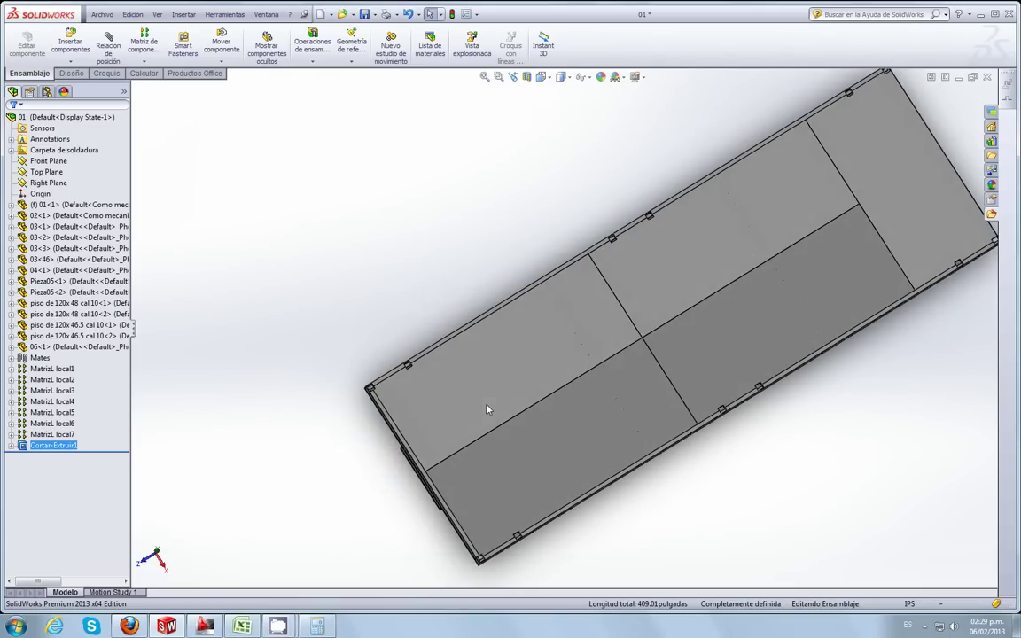
{"action": "scroll", "coordinate": [383, 399], "scroll_direction": "down", "scroll_amount": 3}
{"action": "scroll", "coordinate": [416, 359], "scroll_direction": "down", "scroll_amount": 2}
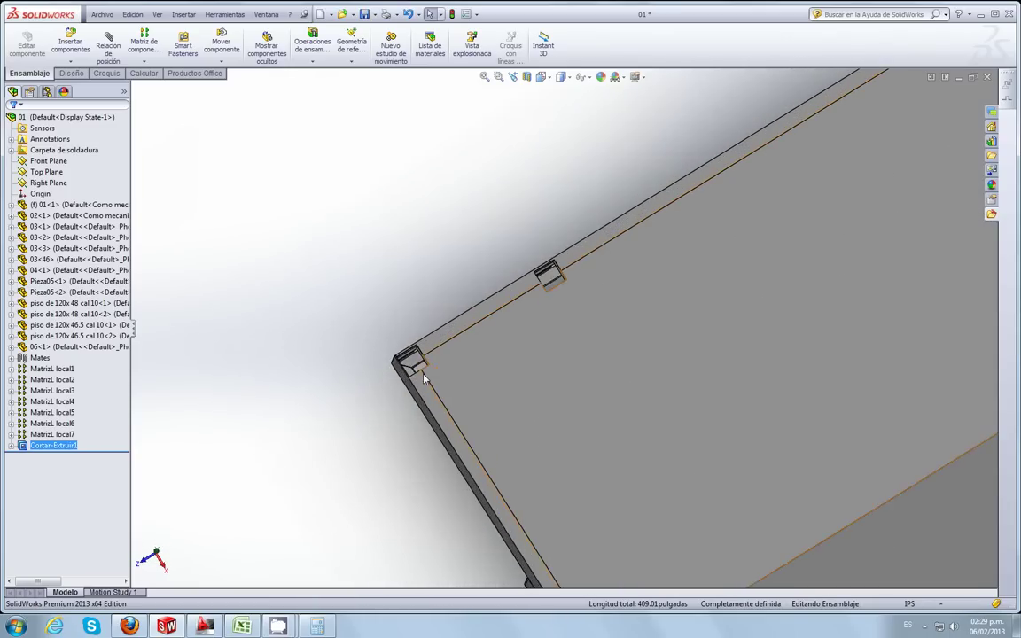
{"action": "scroll", "coordinate": [450, 341], "scroll_direction": "down", "scroll_amount": 1}
{"action": "scroll", "coordinate": [446, 345], "scroll_direction": "down", "scroll_amount": 2}
{"action": "scroll", "coordinate": [447, 372], "scroll_direction": "down", "scroll_amount": 1}
{"action": "scroll", "coordinate": [443, 394], "scroll_direction": "down", "scroll_amount": 1}
{"action": "mouse_move", "coordinate": [445, 397]}
{"action": "middle_mouse_down"}
{"action": "mouse_move", "coordinate": [410, 337]}
{"action": "mouse_move", "coordinate": [463, 262]}
{"action": "mouse_move", "coordinate": [447, 246]}
{"action": "mouse_move", "coordinate": [428, 257]}
{"action": "middle_mouse_up"}
Step: Inspect the corner notch from above, then return to an isometric view of the panel
{"action": "scroll", "coordinate": [470, 310], "scroll_direction": "down", "scroll_amount": 1}
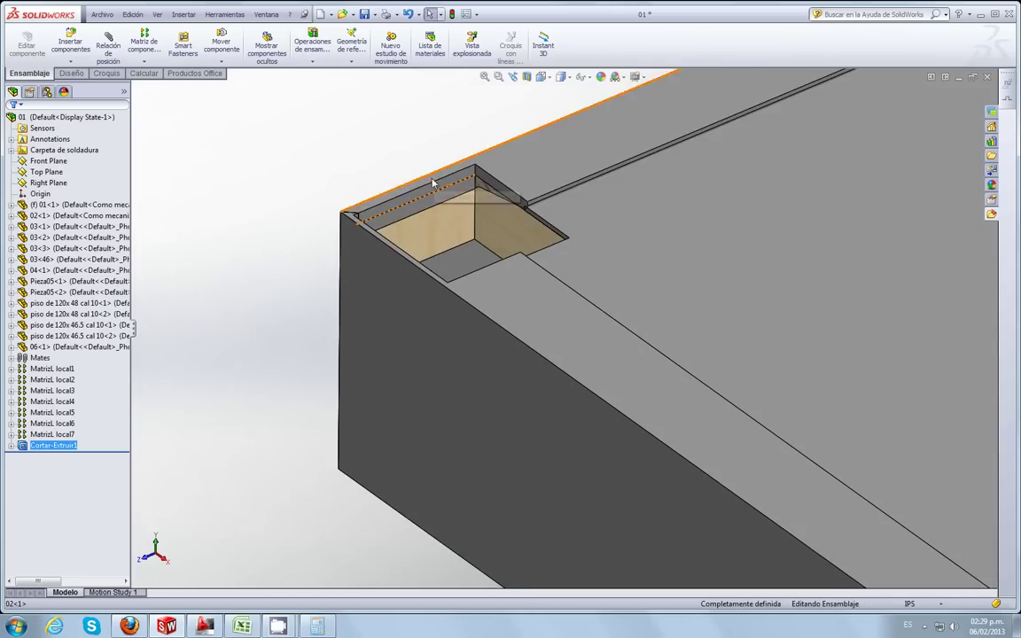
{"action": "scroll", "coordinate": [490, 338], "scroll_direction": "down", "scroll_amount": 2}
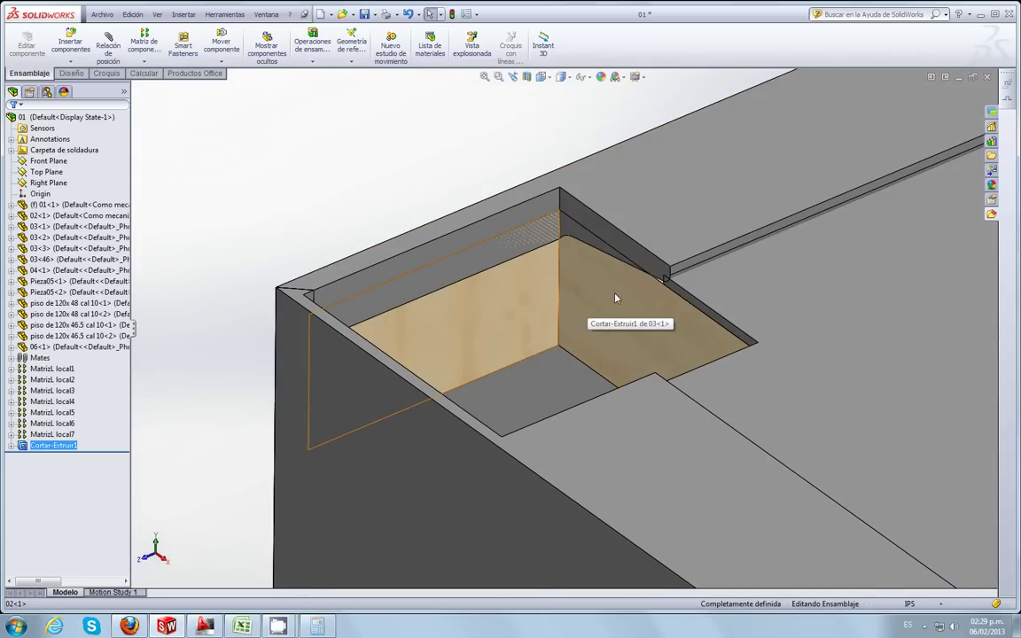
{"action": "mouse_move", "coordinate": [611, 334]}
{"action": "middle_mouse_down"}
{"action": "mouse_move", "coordinate": [658, 420]}
{"action": "mouse_move", "coordinate": [554, 392]}
{"action": "mouse_move", "coordinate": [548, 413]}
{"action": "mouse_move", "coordinate": [562, 402]}
{"action": "mouse_move", "coordinate": [507, 381]}
{"action": "middle_mouse_up"}
{"action": "scroll", "coordinate": [494, 246], "scroll_direction": "up", "scroll_amount": 2}
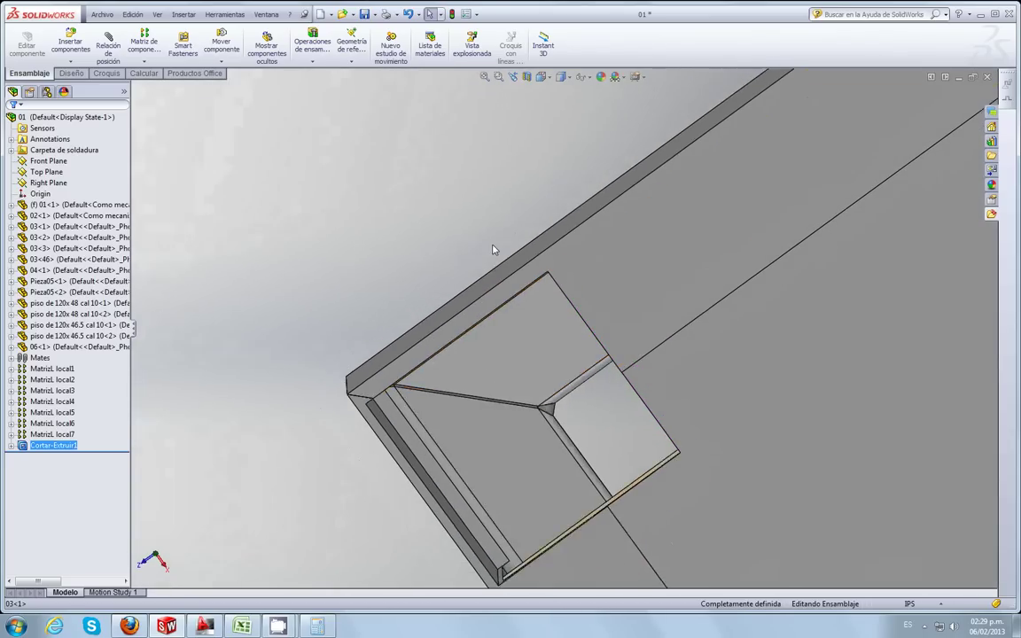
{"action": "scroll", "coordinate": [487, 253], "scroll_direction": "up", "scroll_amount": 3}
{"action": "scroll", "coordinate": [503, 296], "scroll_direction": "up", "scroll_amount": 3}
{"action": "scroll", "coordinate": [489, 299], "scroll_direction": "up", "scroll_amount": 1}
{"action": "scroll", "coordinate": [488, 299], "scroll_direction": "up", "scroll_amount": 2}
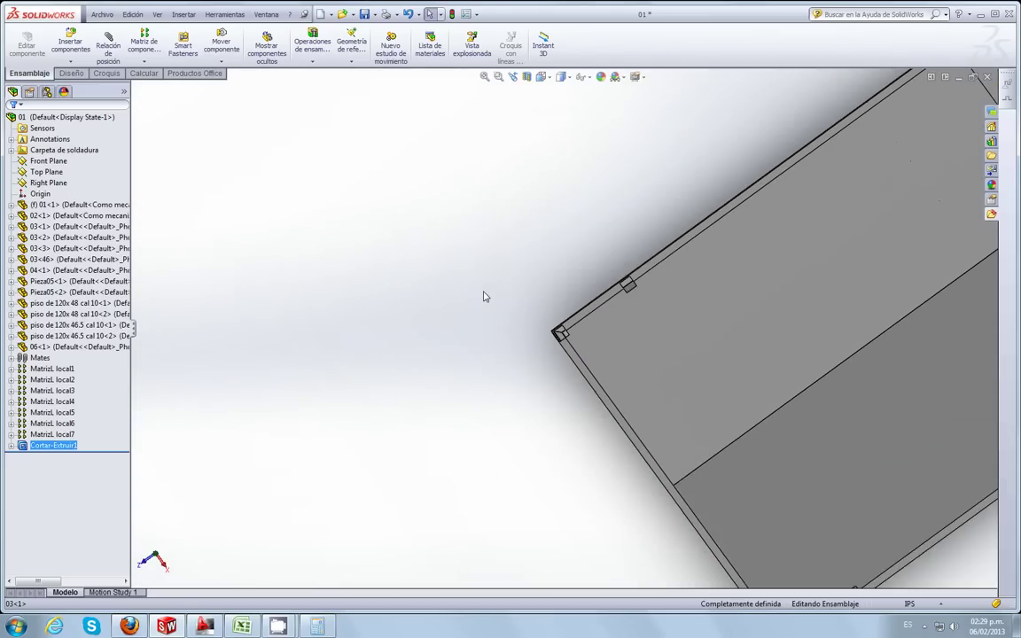
{"action": "scroll", "coordinate": [484, 296], "scroll_direction": "up", "scroll_amount": 1}
{"action": "scroll", "coordinate": [484, 296], "scroll_direction": "up", "scroll_amount": 1}
{"action": "scroll", "coordinate": [485, 296], "scroll_direction": "up", "scroll_amount": 2}
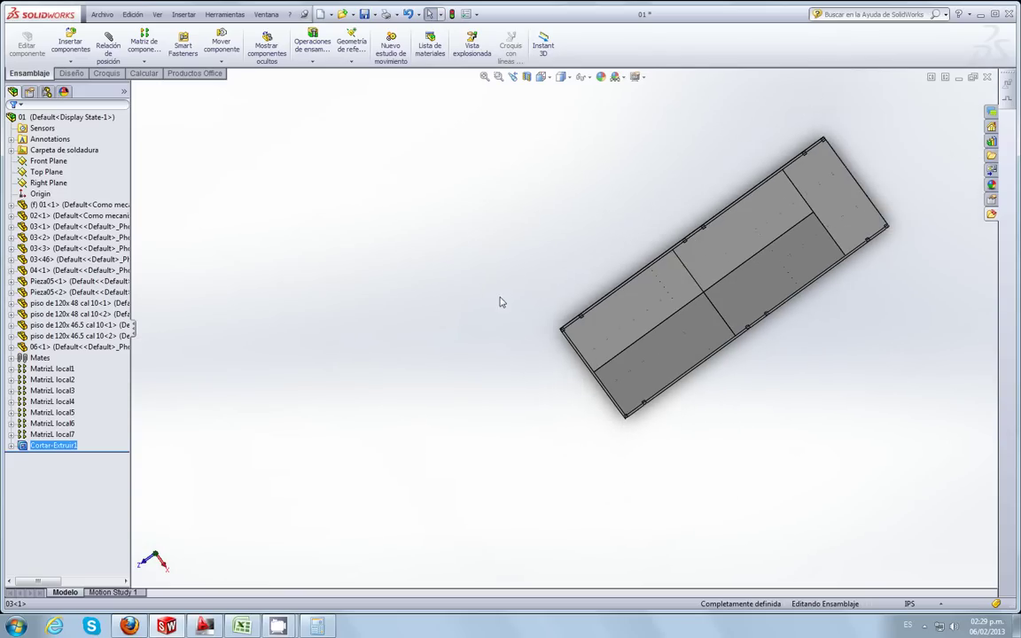
{"action": "mouse_move", "coordinate": [623, 308]}
{"action": "middle_mouse_down"}
{"action": "mouse_move", "coordinate": [644, 206]}
{"action": "mouse_move", "coordinate": [668, 251]}
{"action": "mouse_move", "coordinate": [651, 164]}
{"action": "mouse_move", "coordinate": [742, 223]}
{"action": "middle_mouse_up"}
{"action": "scroll", "coordinate": [837, 239], "scroll_direction": "down", "scroll_amount": 2}
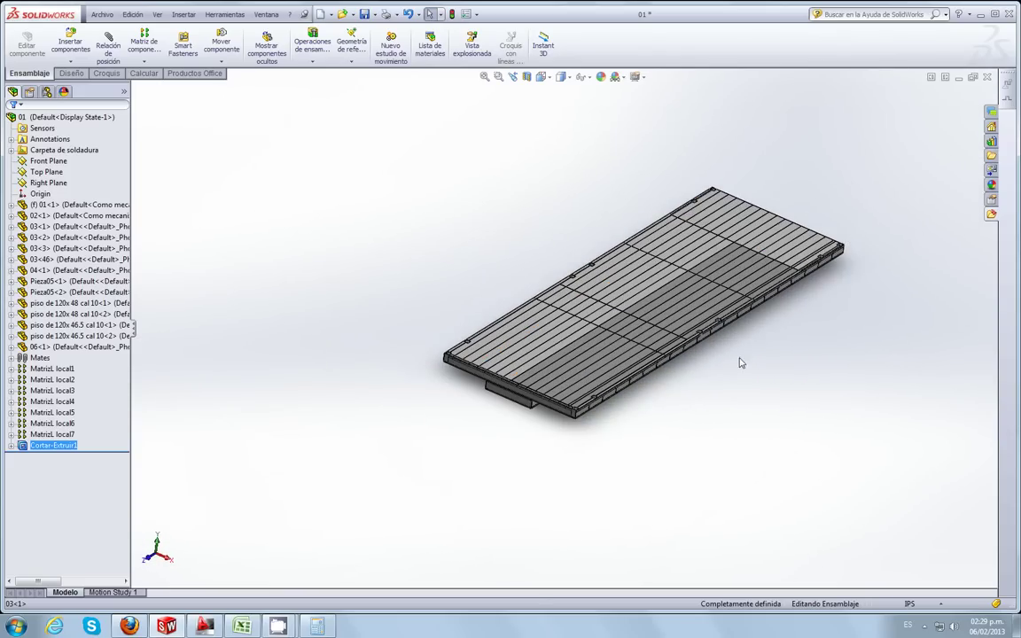
{"action": "scroll", "coordinate": [765, 325], "scroll_direction": "down", "scroll_amount": 3}
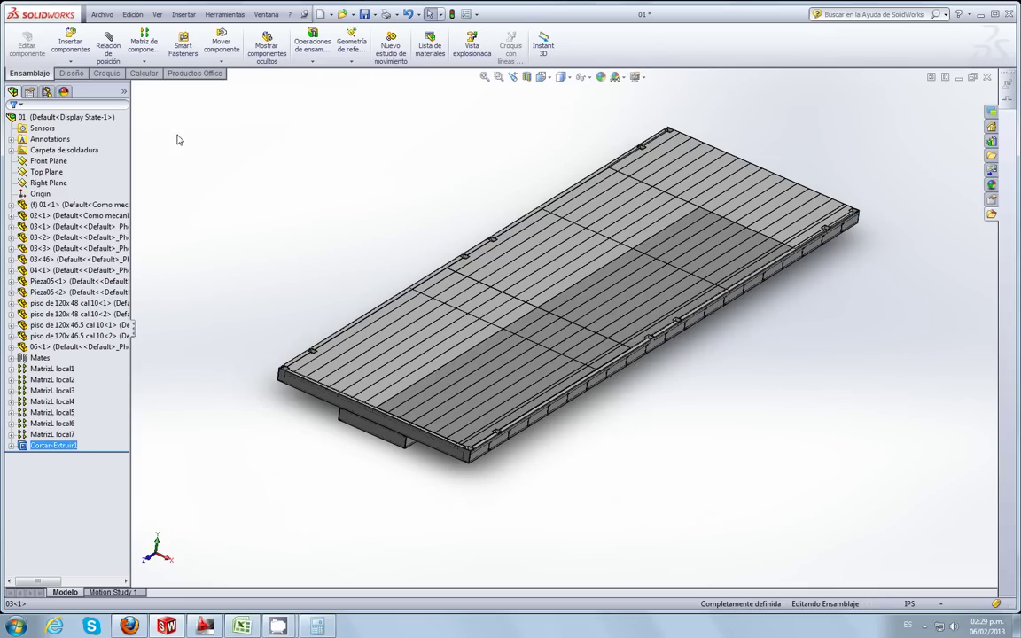
{"action": "left_click", "coordinate": [102, 14]}
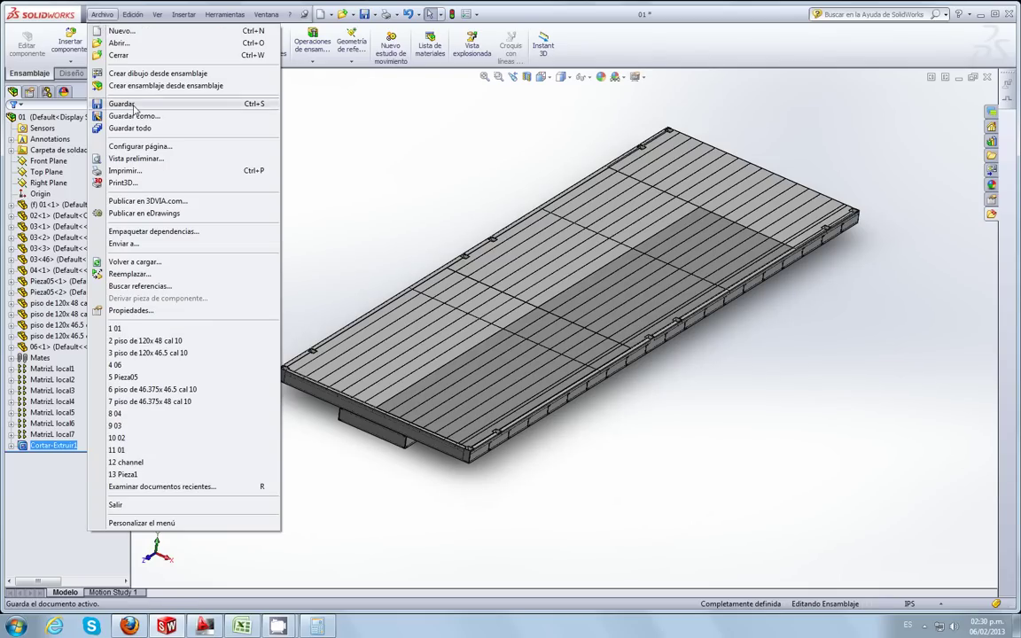
Step: Save assembly 01 and close its window
{"action": "left_click", "coordinate": [133, 108]}
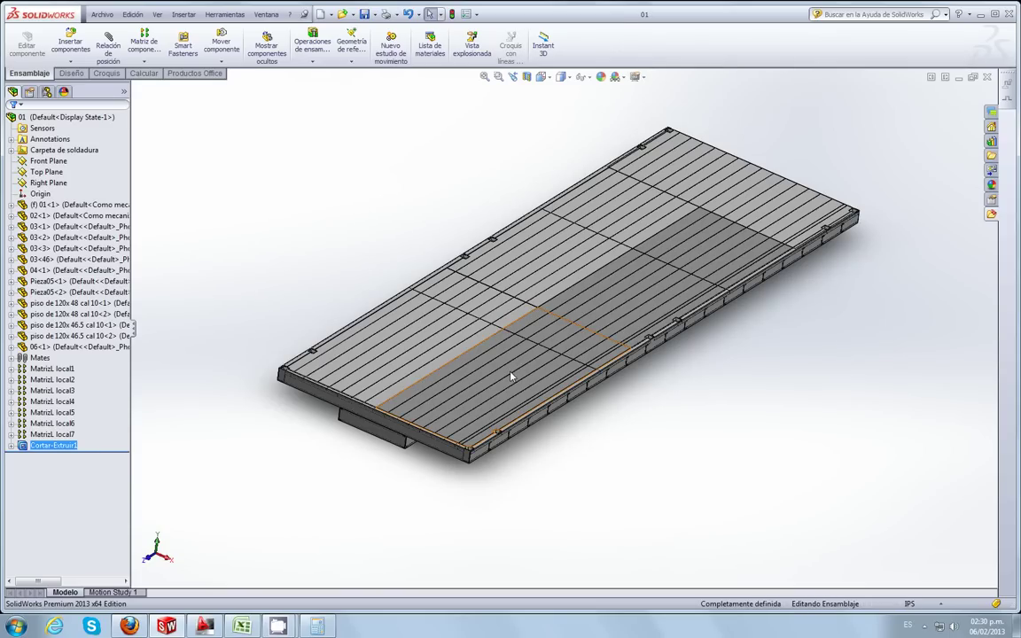
{"action": "left_click", "coordinate": [986, 77]}
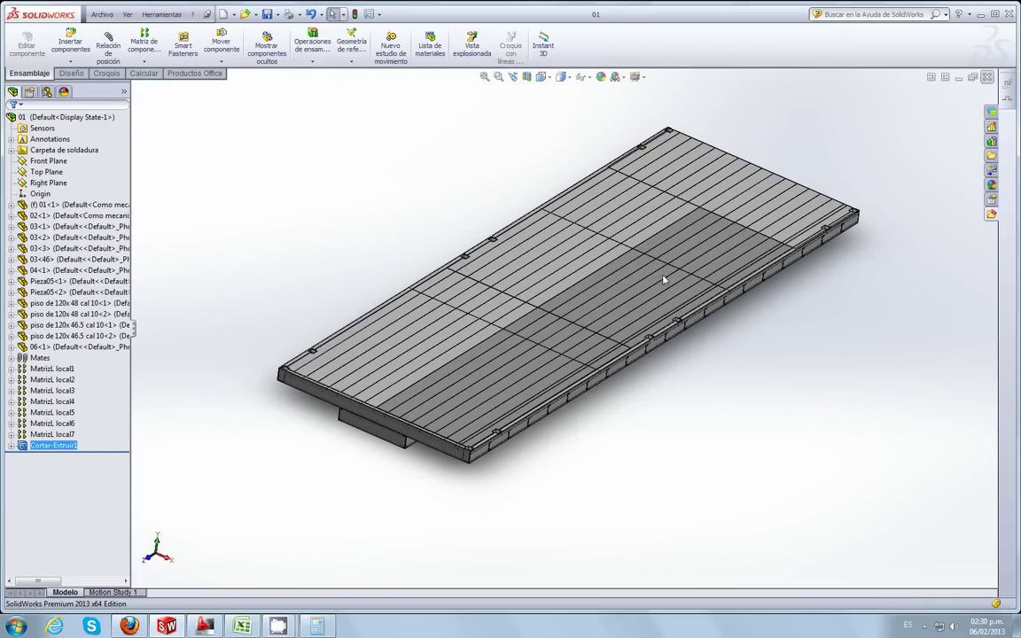
Step: Switch to AutoCAD's VA-00027-01.dwg, zoom to the VISTA FRONTAL fence view, and begin a window selection
{"action": "left_click", "coordinate": [205, 626]}
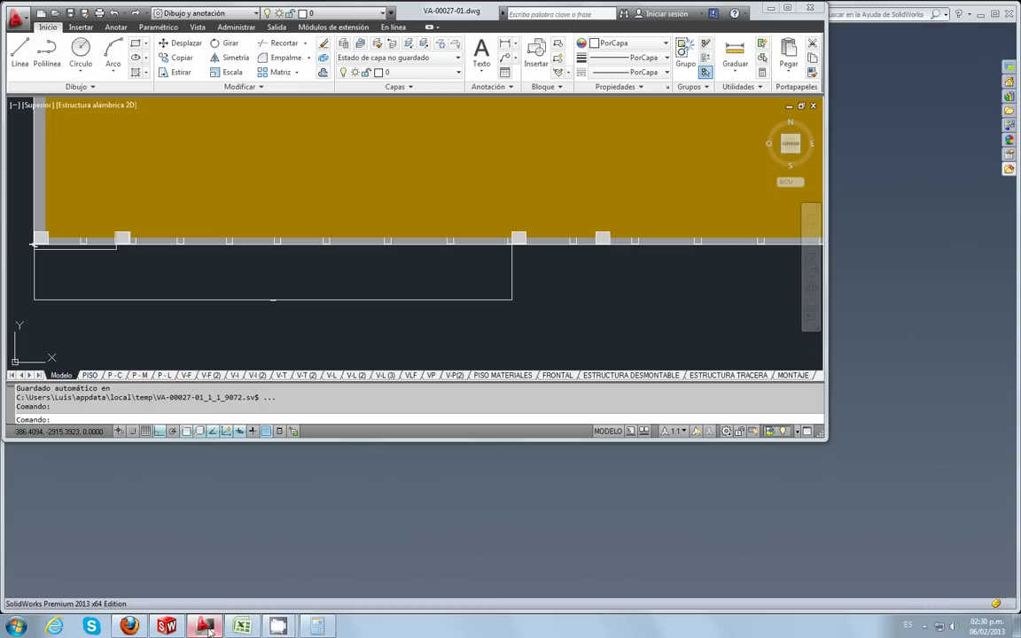
{"action": "scroll", "coordinate": [319, 355], "scroll_direction": "down", "scroll_amount": 4}
{"action": "scroll", "coordinate": [319, 353], "scroll_direction": "down", "scroll_amount": 2}
{"action": "scroll", "coordinate": [328, 337], "scroll_direction": "down", "scroll_amount": 2}
{"action": "scroll", "coordinate": [346, 337], "scroll_direction": "up", "scroll_amount": 3}
{"action": "scroll", "coordinate": [359, 341], "scroll_direction": "up", "scroll_amount": 3}
{"action": "scroll", "coordinate": [403, 310], "scroll_direction": "down", "scroll_amount": 3}
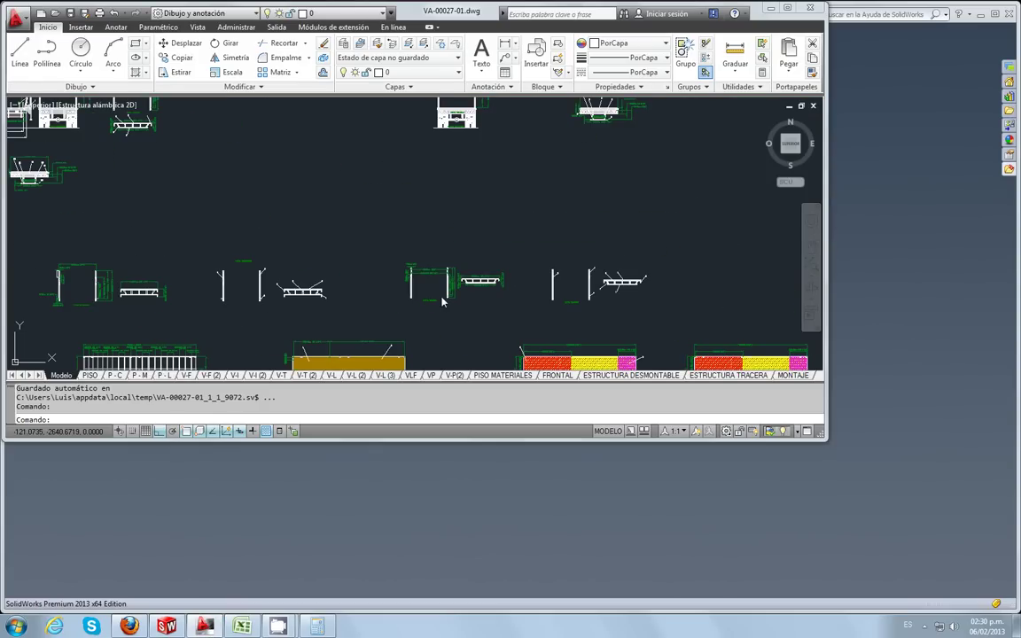
{"action": "scroll", "coordinate": [266, 303], "scroll_direction": "down", "scroll_amount": 3}
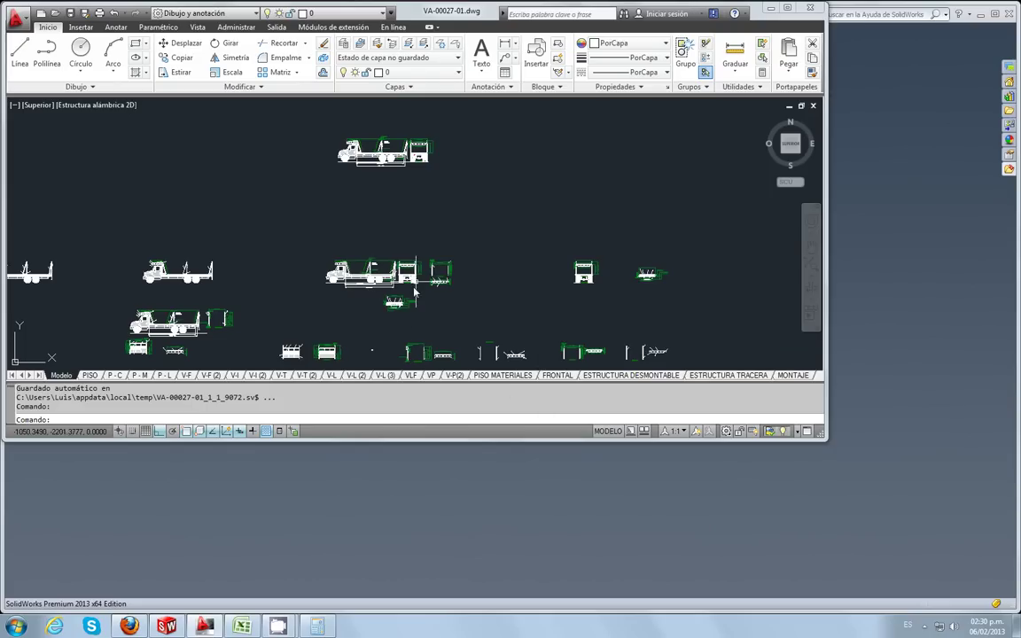
{"action": "scroll", "coordinate": [376, 282], "scroll_direction": "down", "scroll_amount": 2}
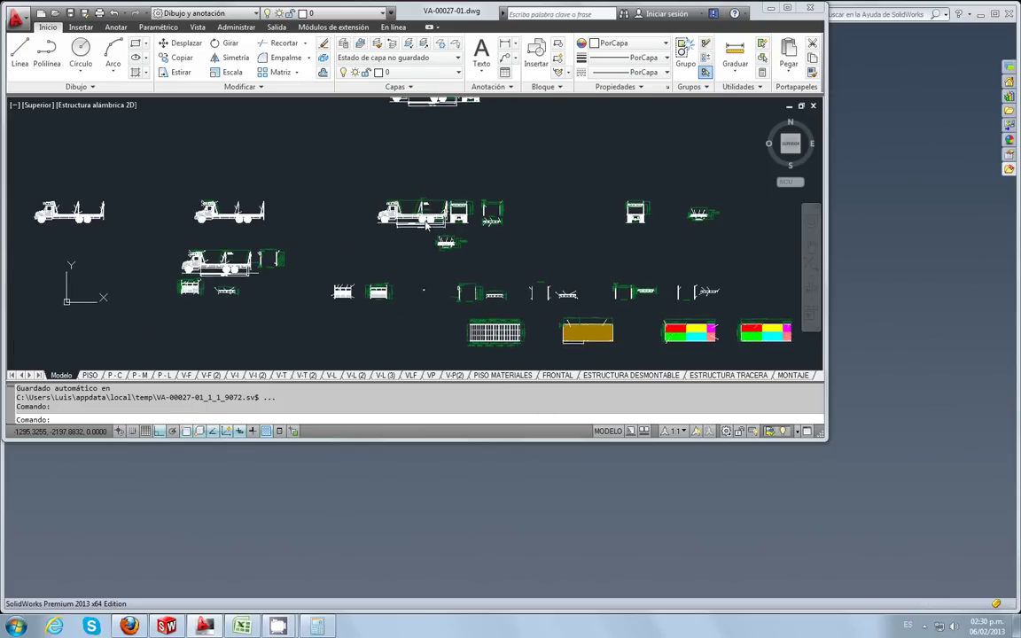
{"action": "scroll", "coordinate": [381, 282], "scroll_direction": "up", "scroll_amount": 1}
{"action": "scroll", "coordinate": [387, 283], "scroll_direction": "up", "scroll_amount": 1}
{"action": "scroll", "coordinate": [386, 283], "scroll_direction": "up", "scroll_amount": 4}
{"action": "scroll", "coordinate": [349, 292], "scroll_direction": "up", "scroll_amount": 2}
{"action": "scroll", "coordinate": [581, 280], "scroll_direction": "down", "scroll_amount": 2}
{"action": "scroll", "coordinate": [449, 298], "scroll_direction": "up", "scroll_amount": 2}
{"action": "scroll", "coordinate": [448, 298], "scroll_direction": "down", "scroll_amount": 4}
{"action": "scroll", "coordinate": [531, 266], "scroll_direction": "down", "scroll_amount": 1}
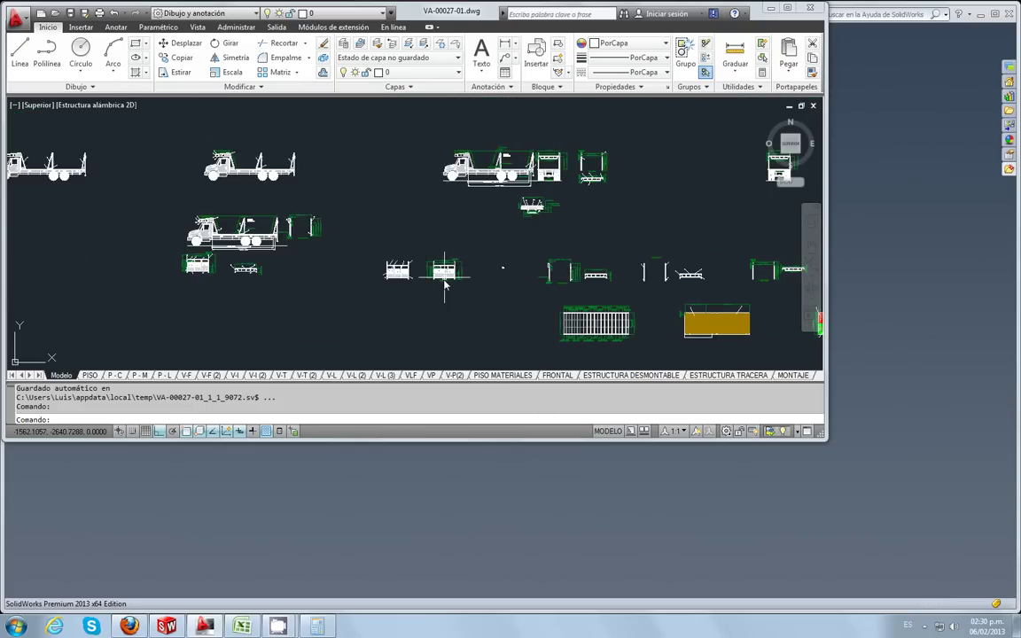
{"action": "scroll", "coordinate": [425, 266], "scroll_direction": "up", "scroll_amount": 6}
{"action": "scroll", "coordinate": [424, 261], "scroll_direction": "up", "scroll_amount": 1}
{"action": "scroll", "coordinate": [424, 261], "scroll_direction": "down", "scroll_amount": 2}
{"action": "scroll", "coordinate": [412, 289], "scroll_direction": "up", "scroll_amount": 2}
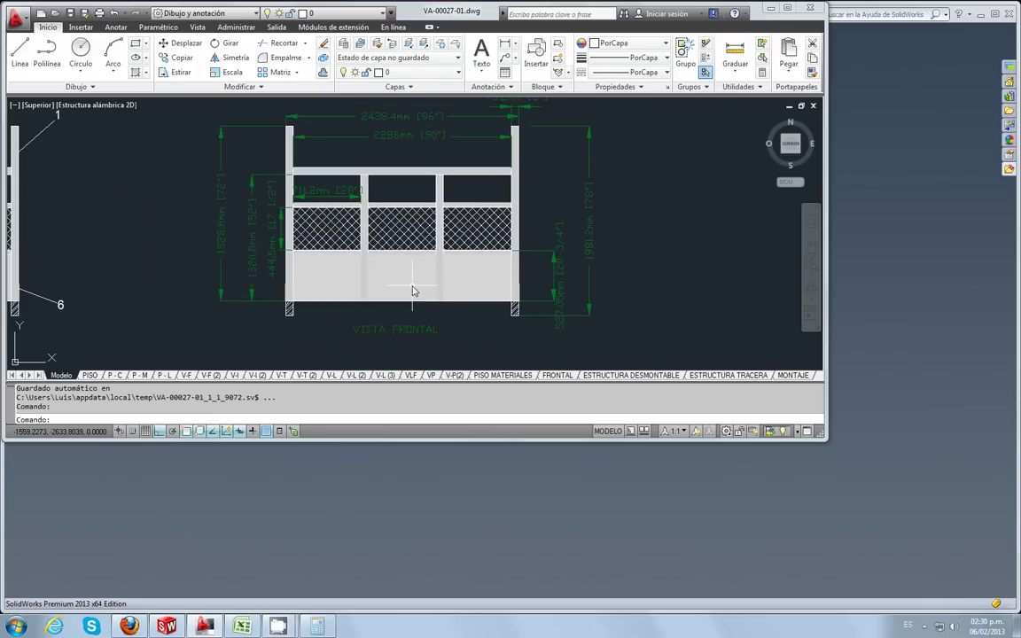
{"action": "scroll", "coordinate": [654, 248], "scroll_direction": "down", "scroll_amount": 3}
{"action": "scroll", "coordinate": [417, 275], "scroll_direction": "up", "scroll_amount": 3}
{"action": "scroll", "coordinate": [417, 275], "scroll_direction": "down", "scroll_amount": 1}
{"action": "scroll", "coordinate": [416, 275], "scroll_direction": "down", "scroll_amount": 1}
{"action": "scroll", "coordinate": [418, 275], "scroll_direction": "up", "scroll_amount": 1}
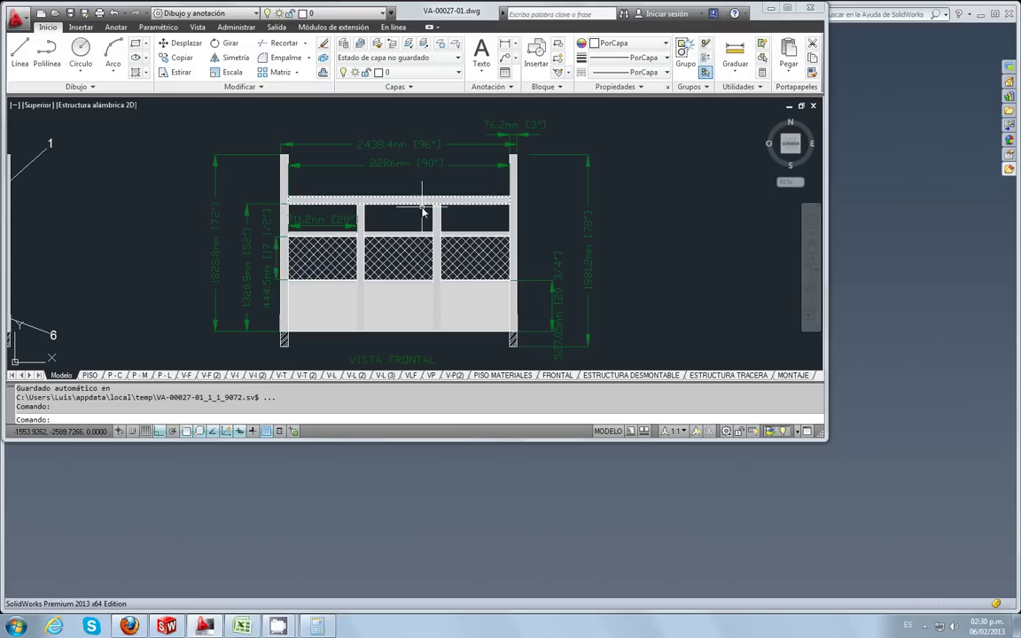
{"action": "left_click", "coordinate": [533, 231]}
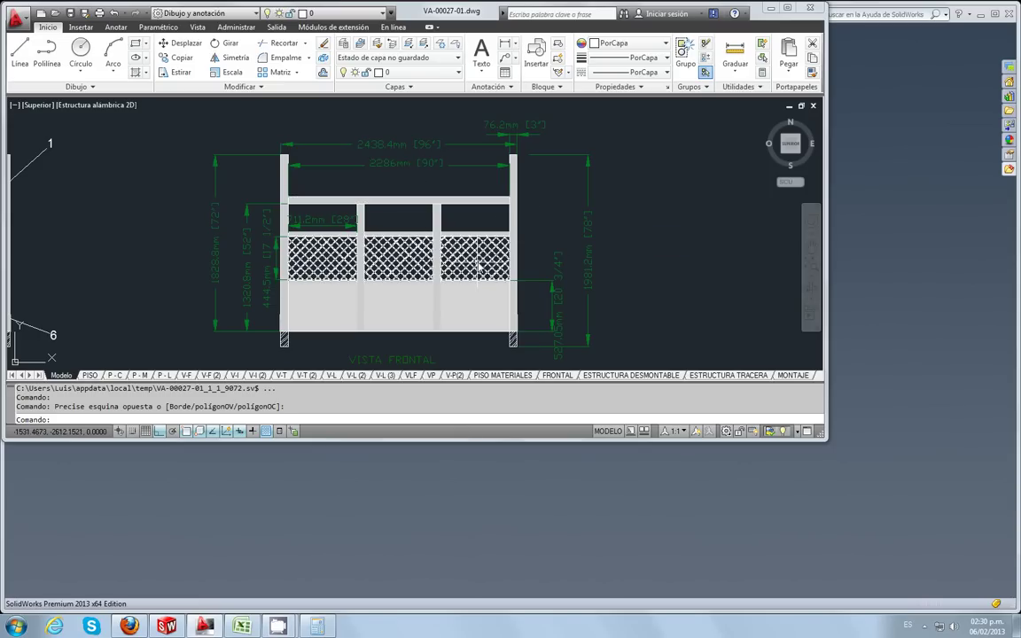
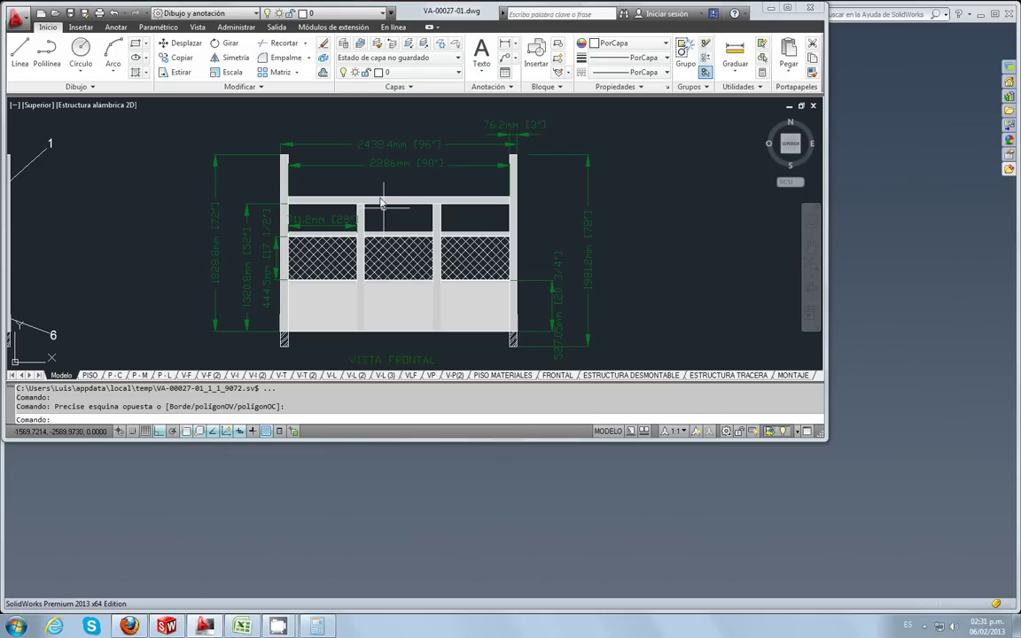
Step: Review the AutoCAD fence front view, then bring the SolidWorks window to the front
{"action": "scroll", "coordinate": [382, 204], "scroll_direction": "down", "scroll_amount": 2}
{"action": "scroll", "coordinate": [392, 158], "scroll_direction": "up", "scroll_amount": 2}
{"action": "scroll", "coordinate": [391, 157], "scroll_direction": "down", "scroll_amount": 3}
{"action": "scroll", "coordinate": [401, 238], "scroll_direction": "up", "scroll_amount": 2}
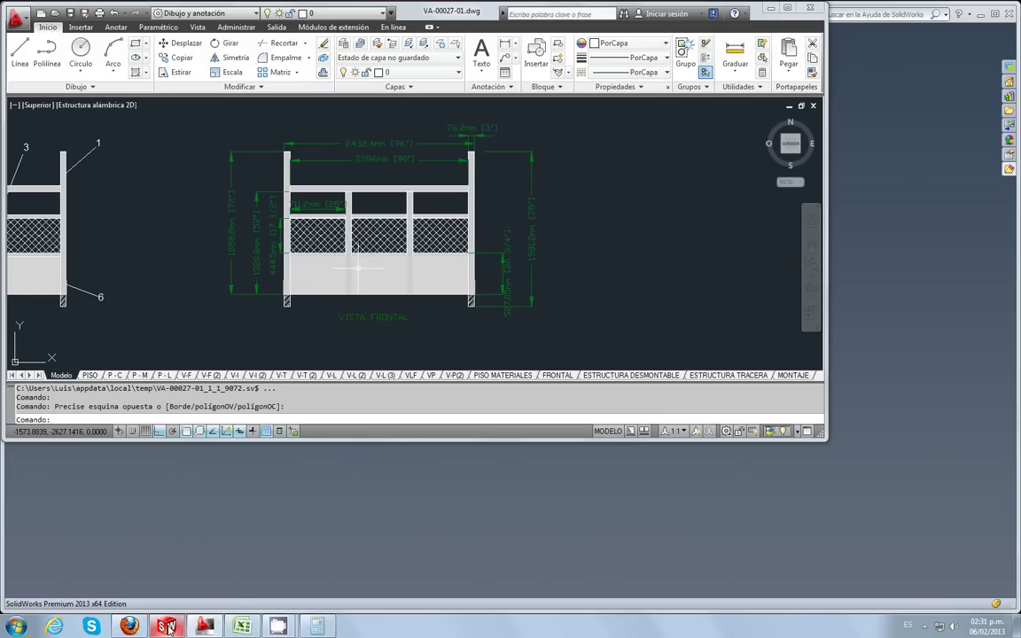
{"action": "mouse_move", "coordinate": [166, 627]}
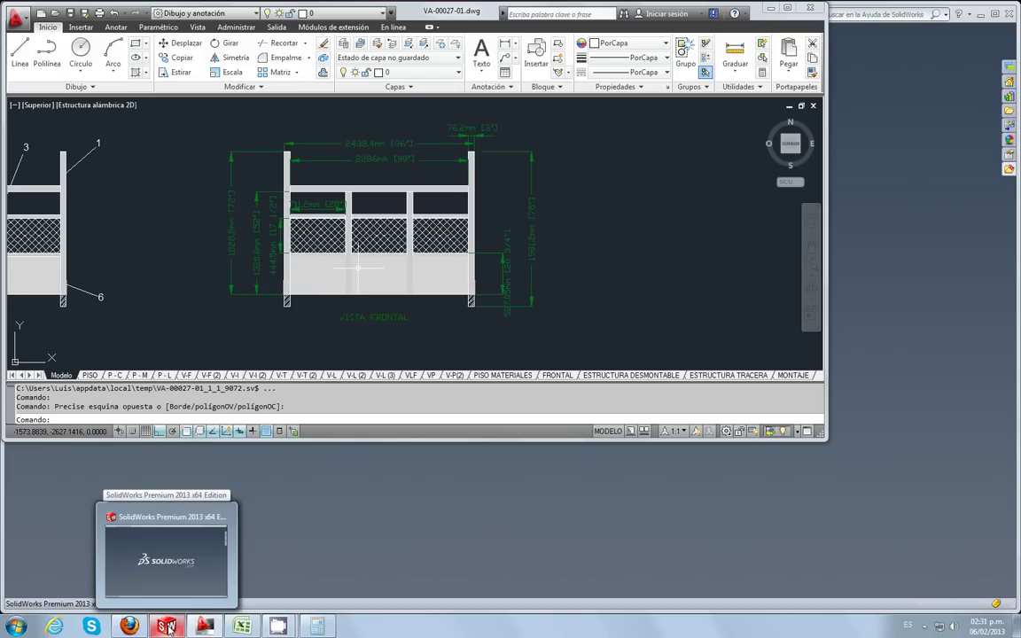
{"action": "left_click", "coordinate": [224, 581]}
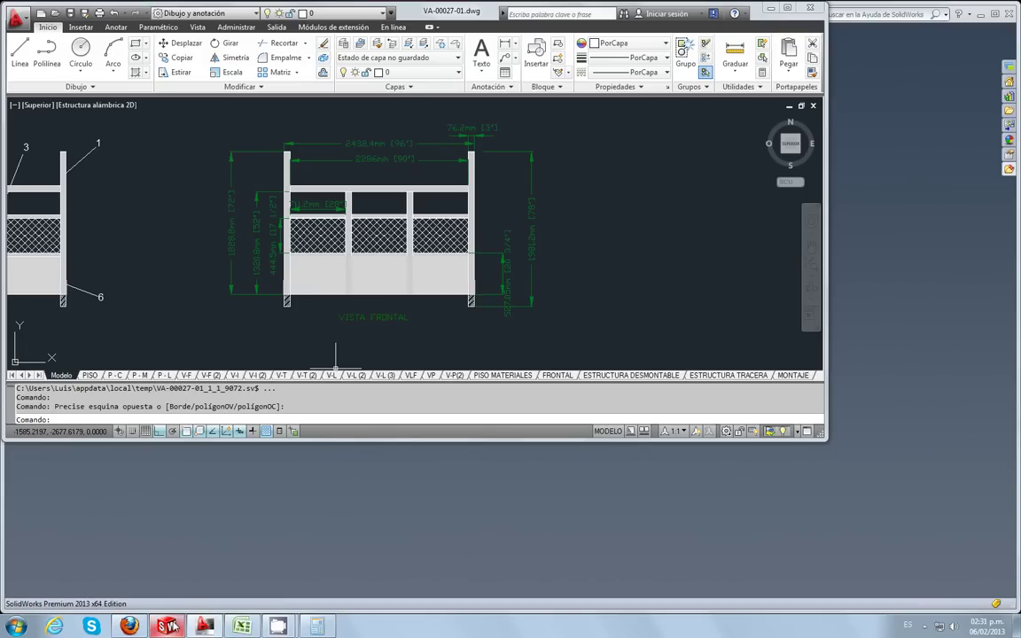
Step: Create a new SolidWorks part document
{"action": "left_click", "coordinate": [102, 14]}
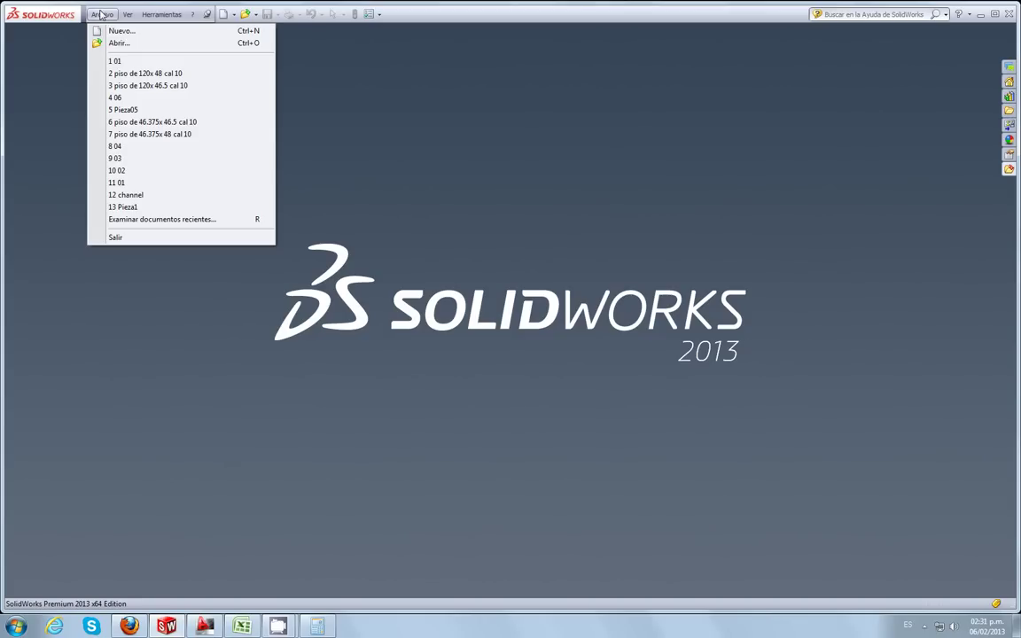
{"action": "left_click", "coordinate": [121, 32]}
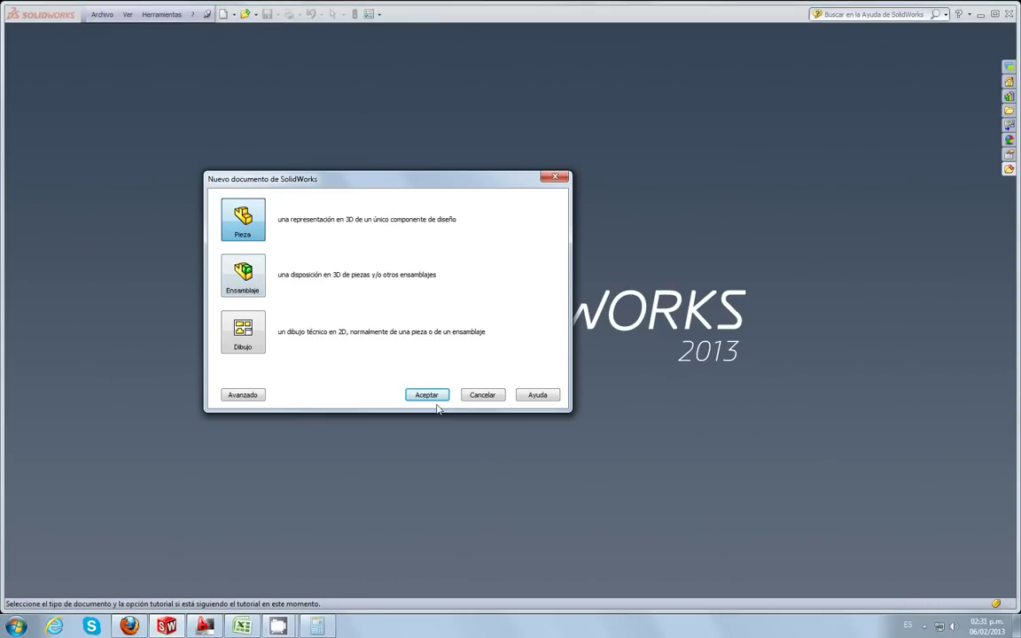
{"action": "key", "text": "Return"}
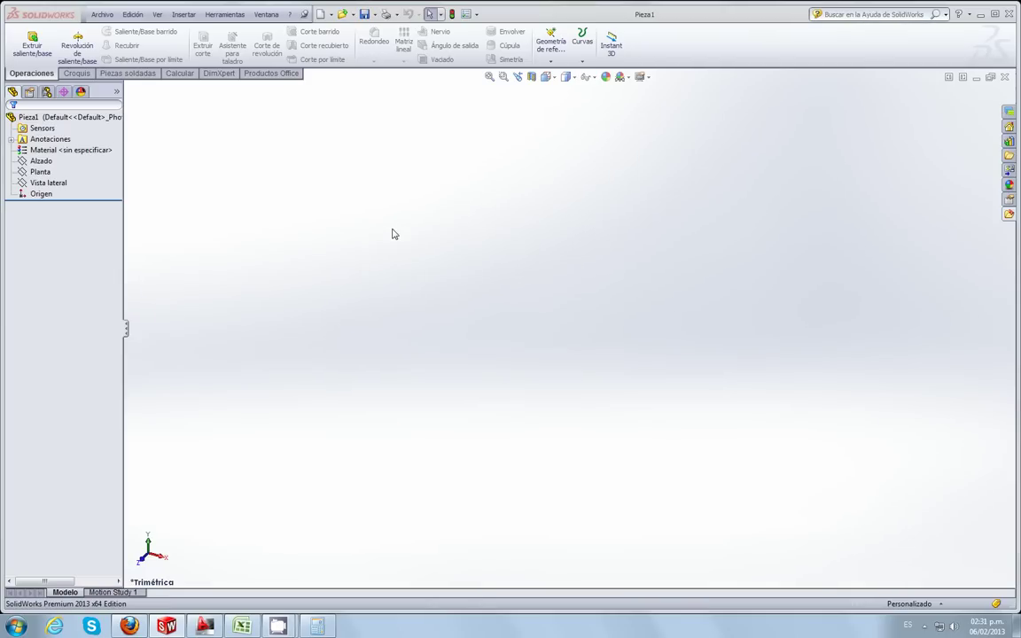
Step: Select the Alzado plane, view it face-on, and start then exit an empty sketch
{"action": "left_click", "coordinate": [45, 161]}
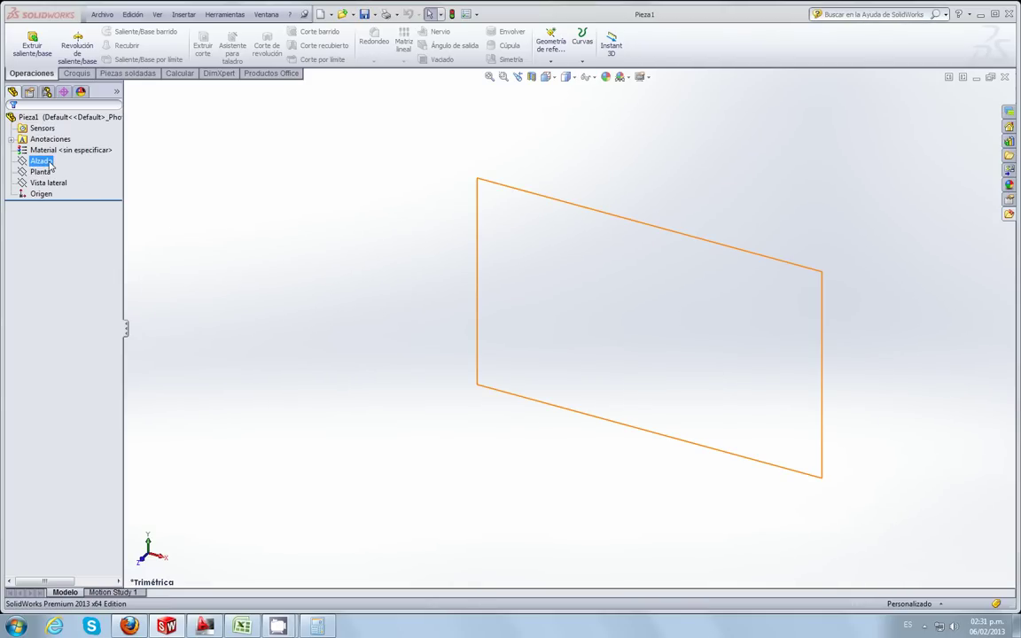
{"action": "left_click", "coordinate": [546, 76]}
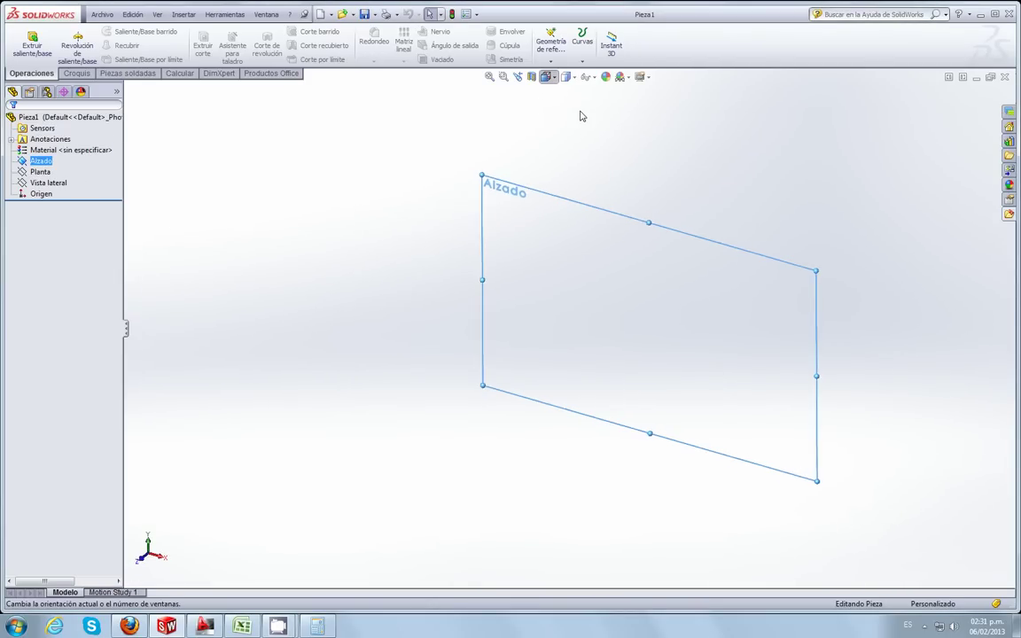
{"action": "left_click", "coordinate": [594, 123]}
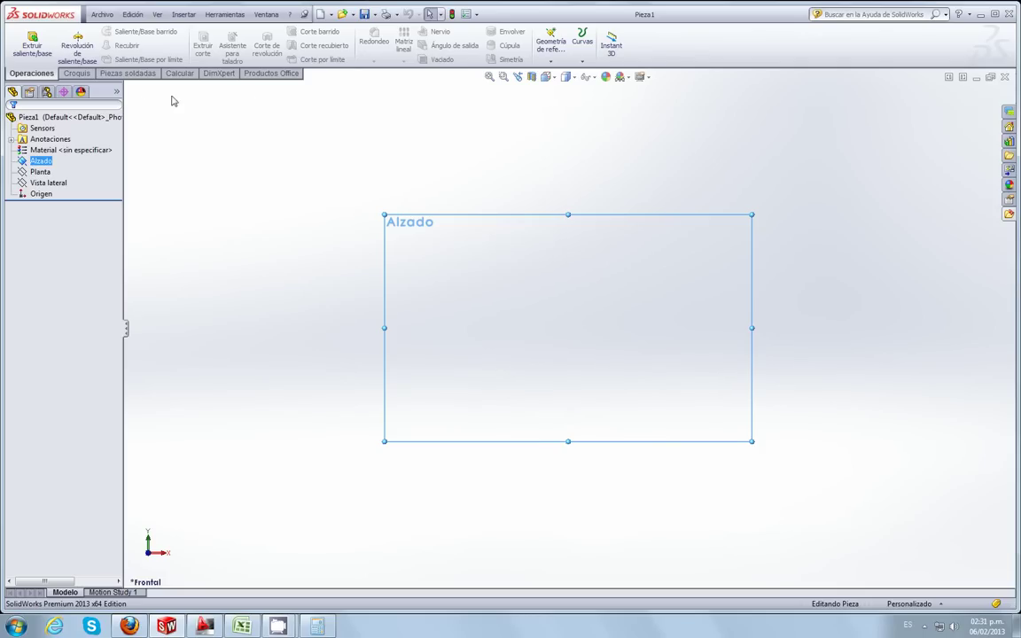
{"action": "left_click", "coordinate": [77, 74]}
{"action": "left_click", "coordinate": [23, 40]}
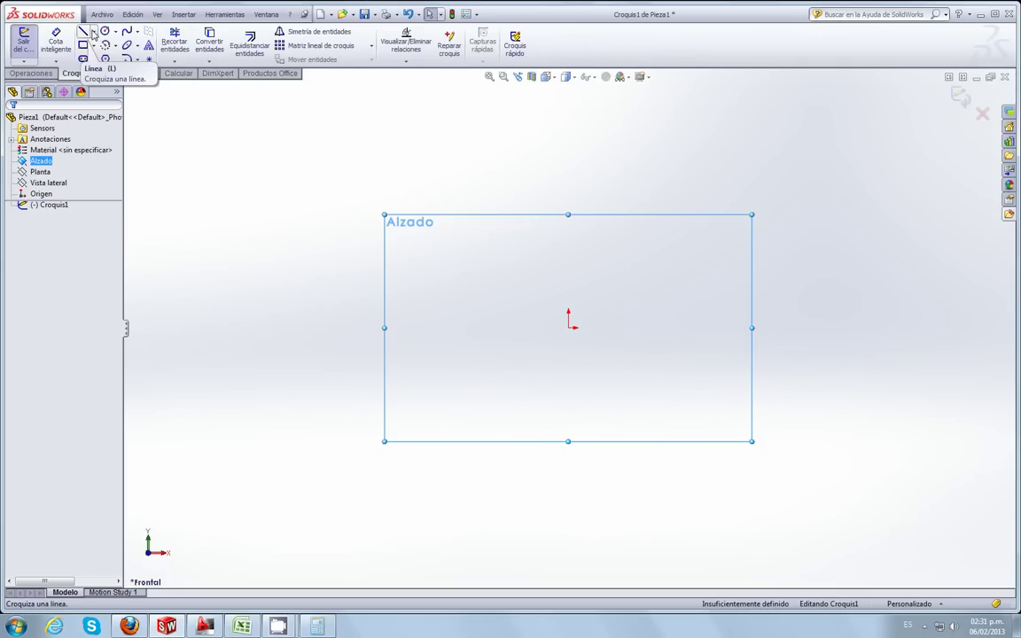
{"action": "left_click", "coordinate": [94, 32]}
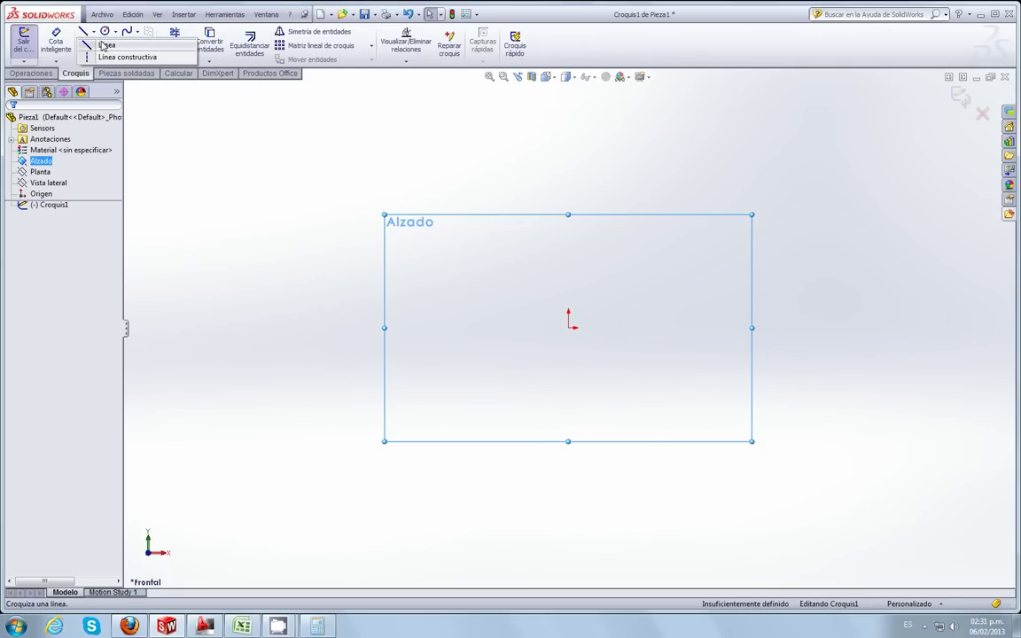
{"action": "left_click", "coordinate": [25, 42]}
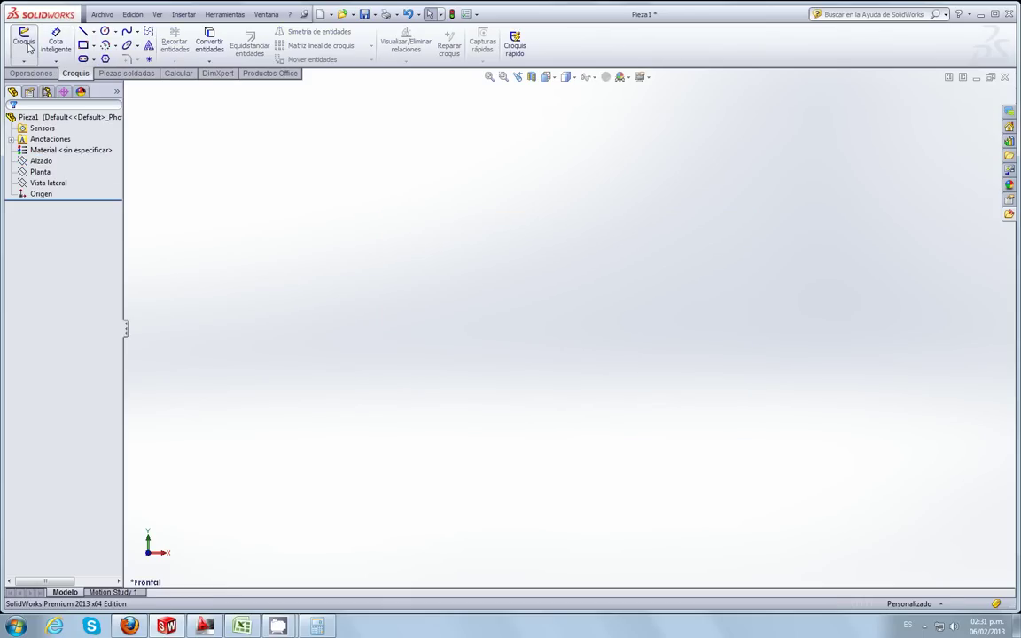
Step: Select the Planta plane and orient the view normal to it
{"action": "left_click", "coordinate": [40, 171]}
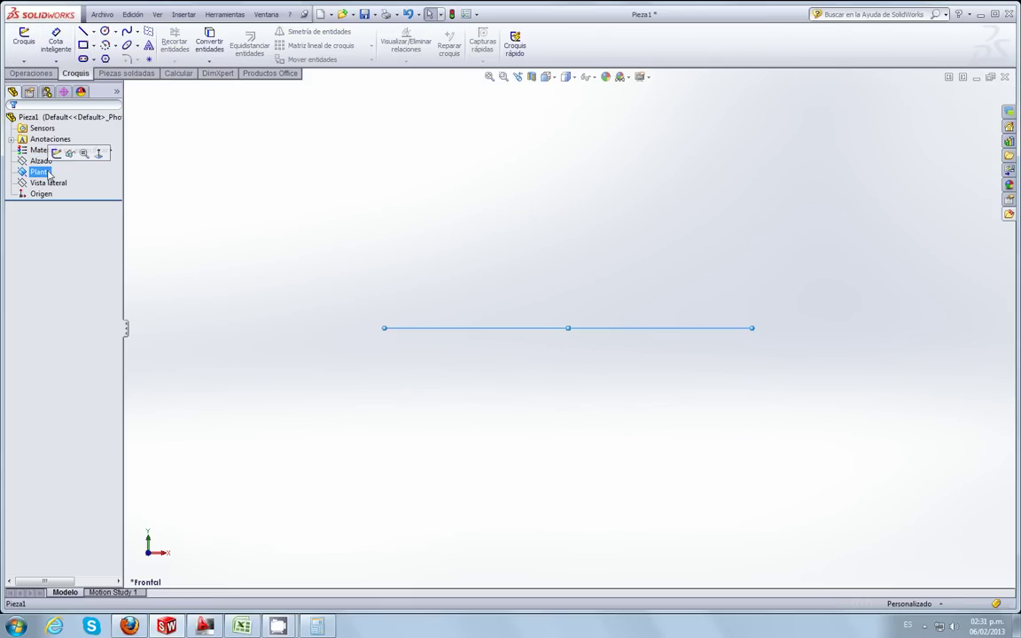
{"action": "left_click", "coordinate": [549, 78]}
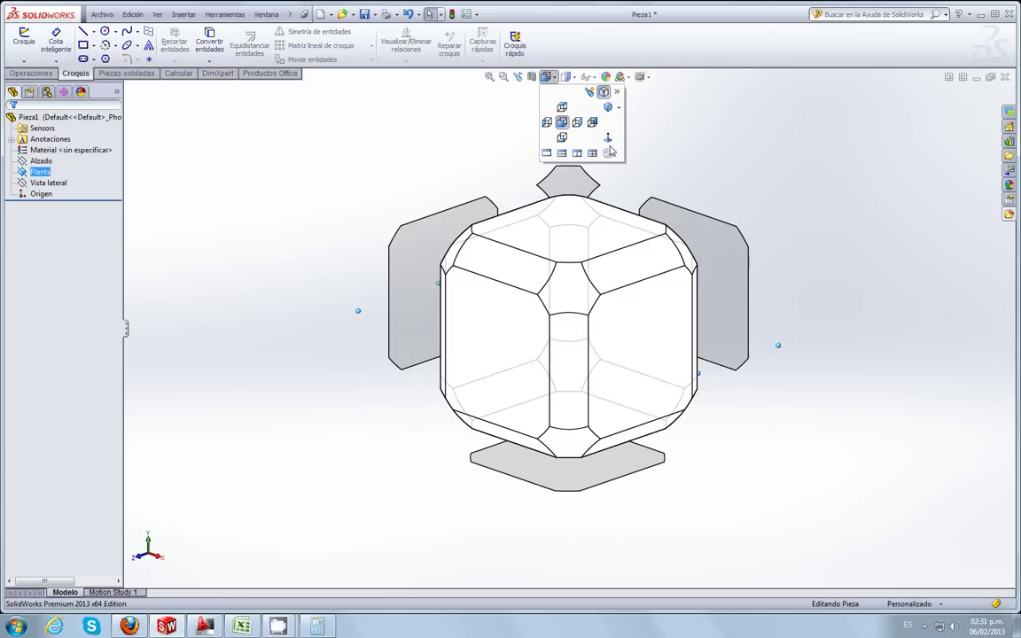
{"action": "left_click", "coordinate": [608, 140]}
{"action": "scroll", "coordinate": [536, 266], "scroll_direction": "up", "scroll_amount": 3}
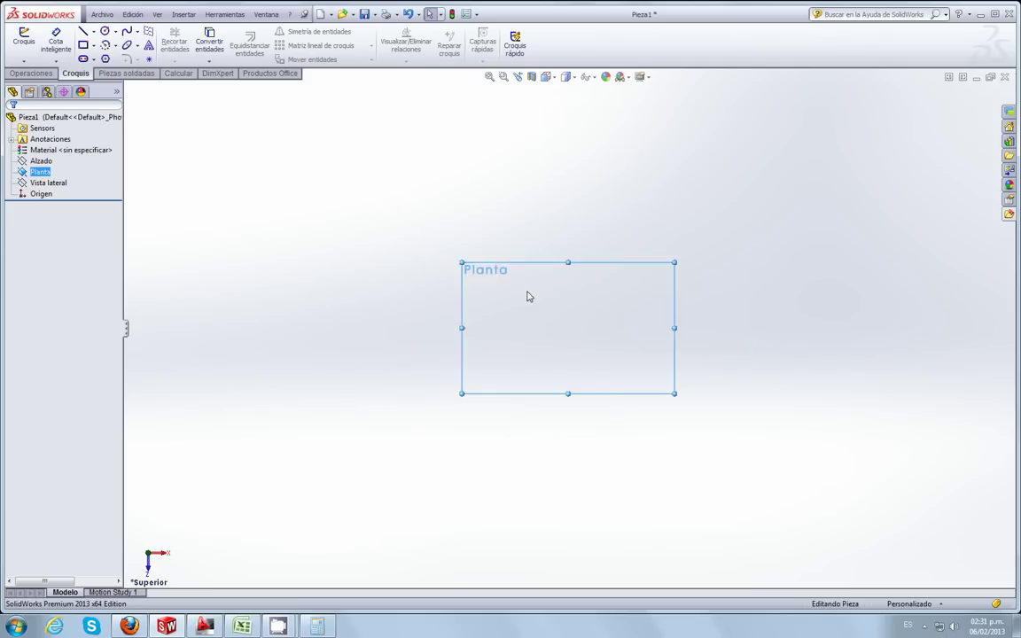
{"action": "scroll", "coordinate": [591, 335], "scroll_direction": "down", "scroll_amount": 3}
{"action": "scroll", "coordinate": [551, 304], "scroll_direction": "down", "scroll_amount": 2}
{"action": "scroll", "coordinate": [526, 295], "scroll_direction": "up", "scroll_amount": 2}
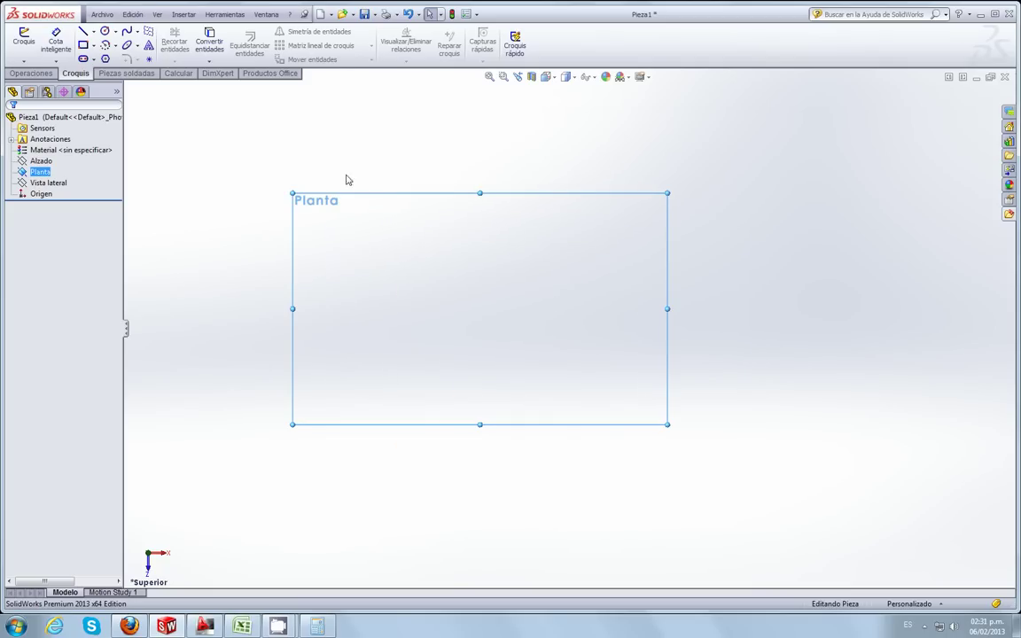
Step: Start a sketch on Planta and draw two corner rectangles, one each side of the origin
{"action": "left_click", "coordinate": [24, 38]}
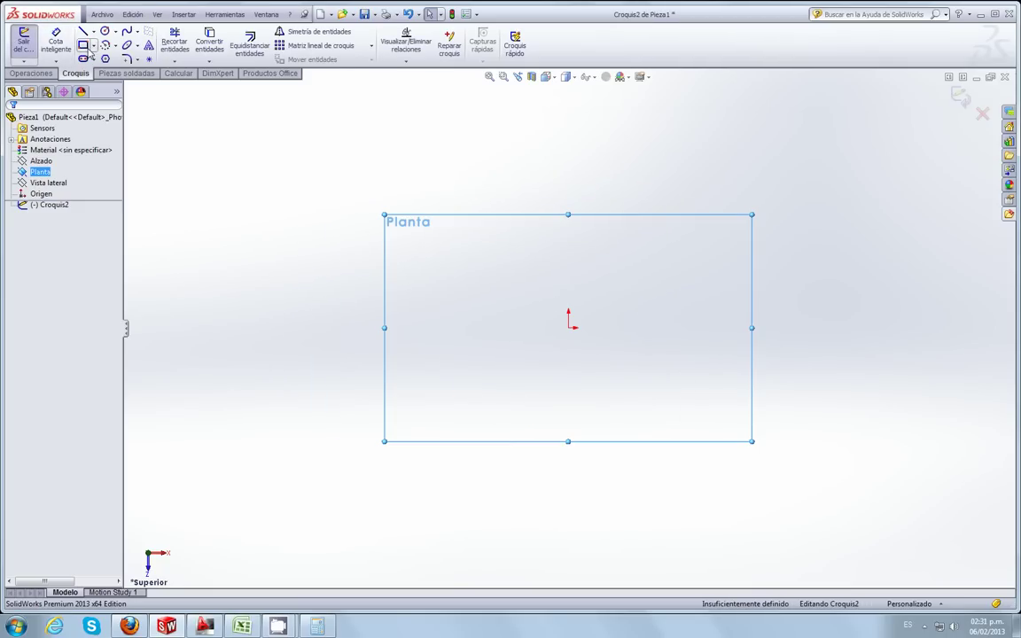
{"action": "left_click", "coordinate": [83, 45]}
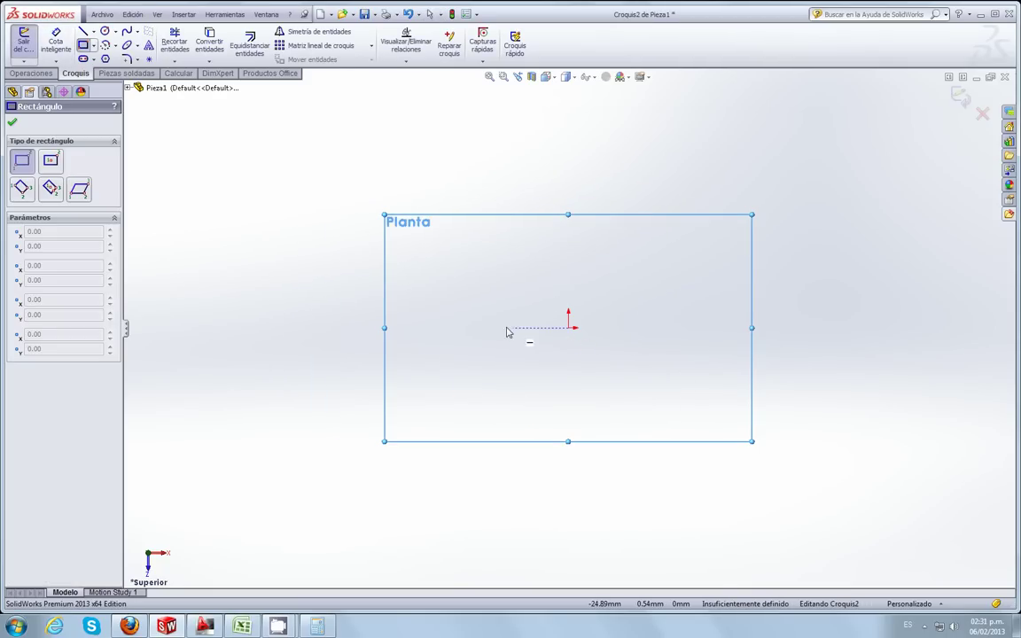
{"action": "left_click", "coordinate": [454, 328]}
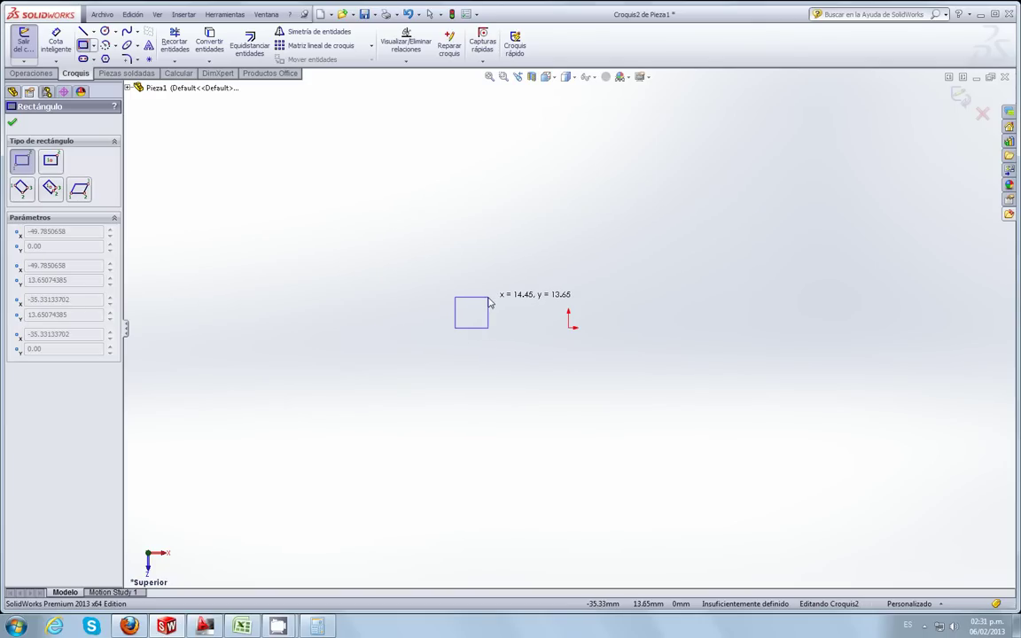
{"action": "left_click", "coordinate": [477, 305]}
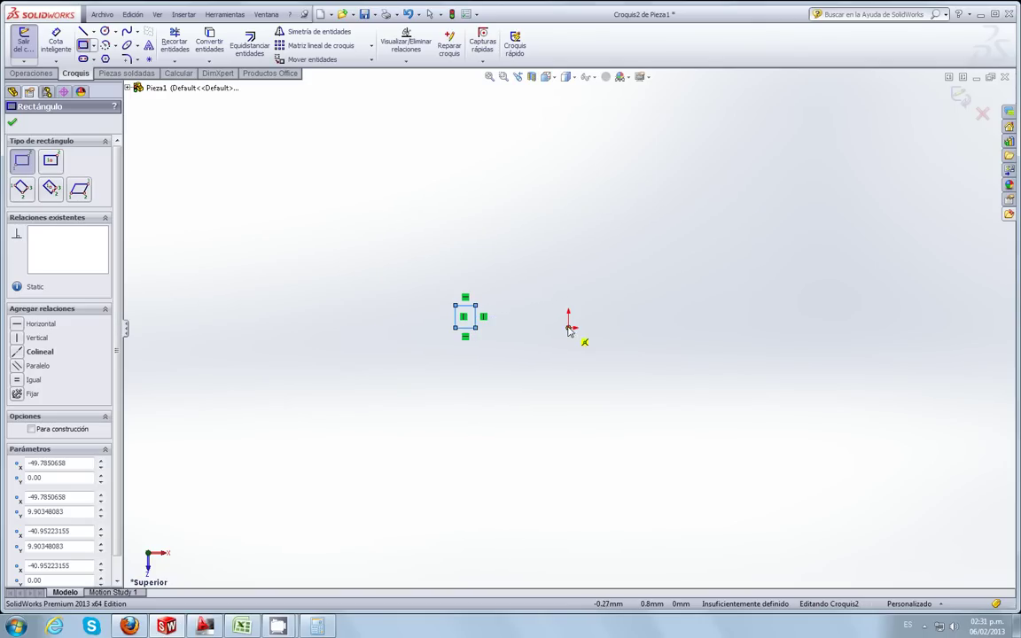
{"action": "left_click", "coordinate": [637, 328]}
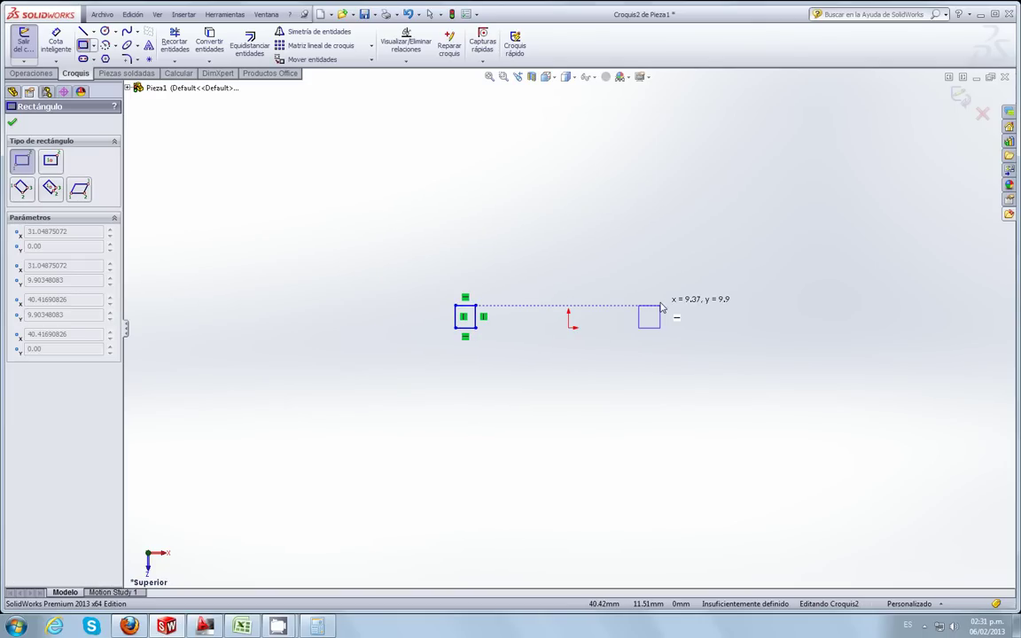
{"action": "left_click", "coordinate": [666, 305]}
Step: Dimension the left rectangle to 3 mm by 3 mm
{"action": "left_click", "coordinate": [55, 39]}
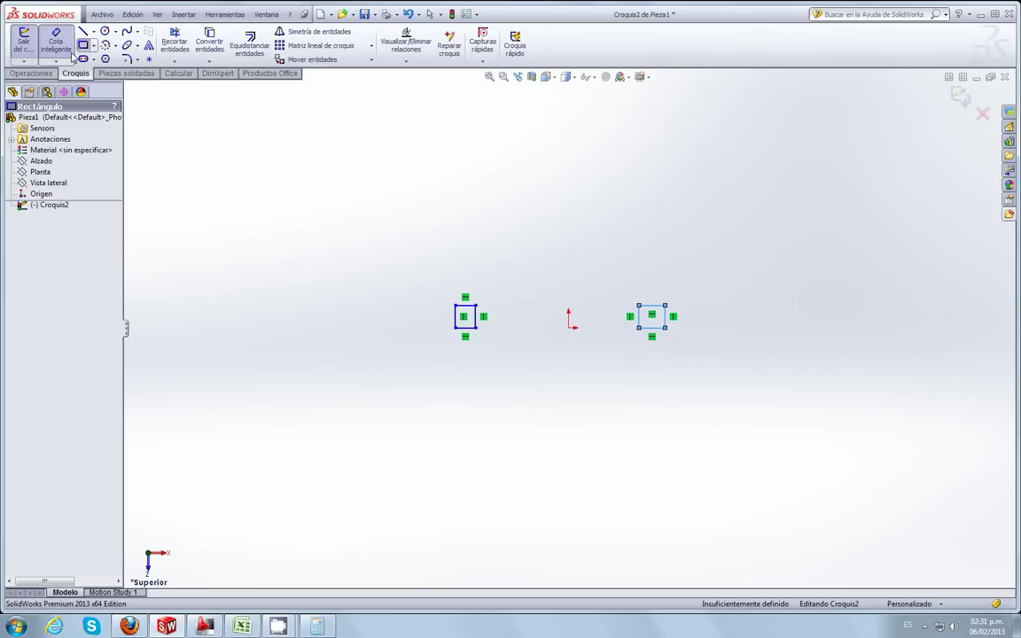
{"action": "key", "text": "shift+z"}
{"action": "left_click", "coordinate": [372, 319]}
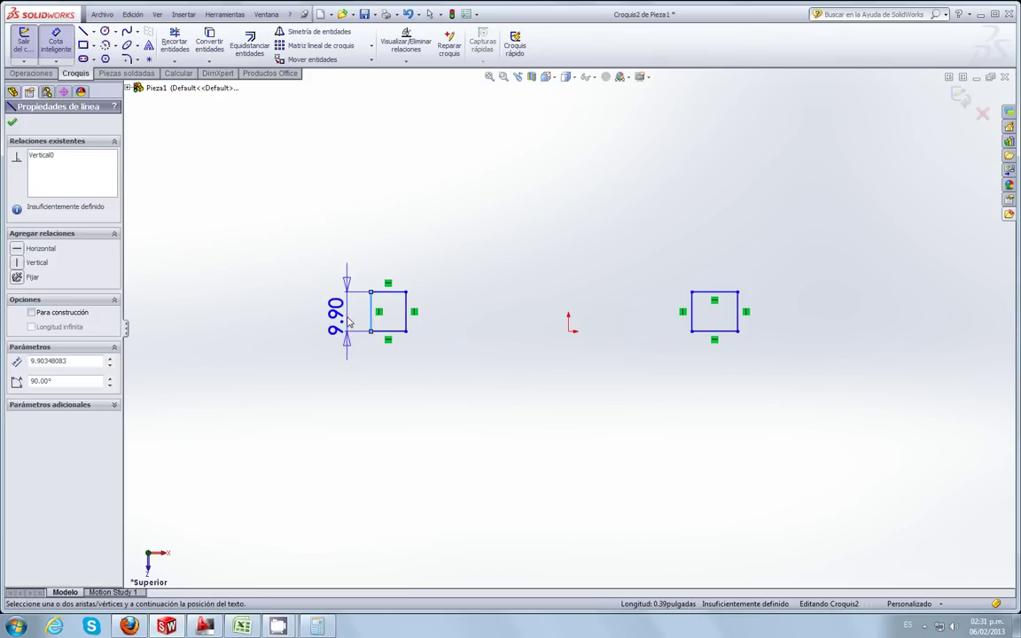
{"action": "left_click", "coordinate": [336, 319]}
{"action": "type", "text": "3"}
{"action": "key", "text": "Return"}
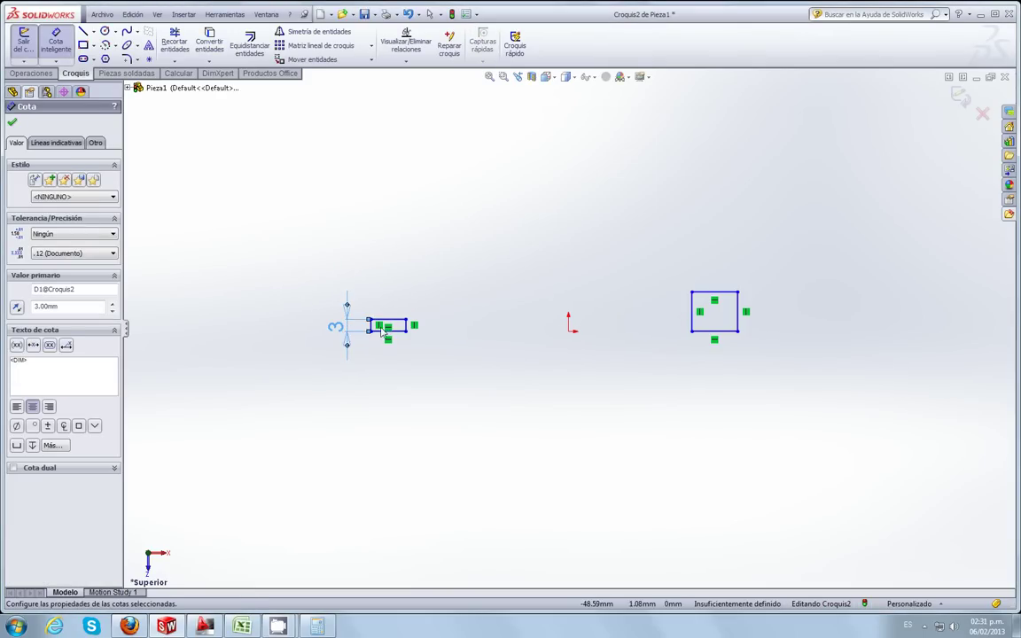
{"action": "left_click", "coordinate": [387, 331]}
{"action": "left_click", "coordinate": [388, 355]}
{"action": "type", "text": "3"}
{"action": "key", "text": "Return"}
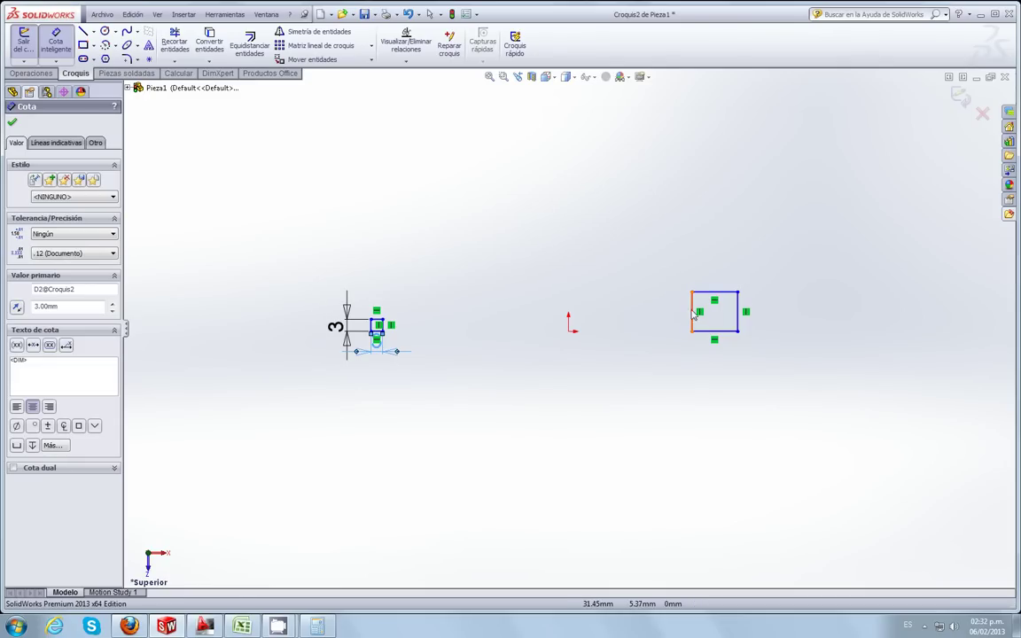
Step: Dimension the right rectangle to 3 mm by 3 mm
{"action": "left_click", "coordinate": [692, 312]}
{"action": "left_click", "coordinate": [648, 266]}
{"action": "type", "text": "3"}
{"action": "key", "text": "Return"}
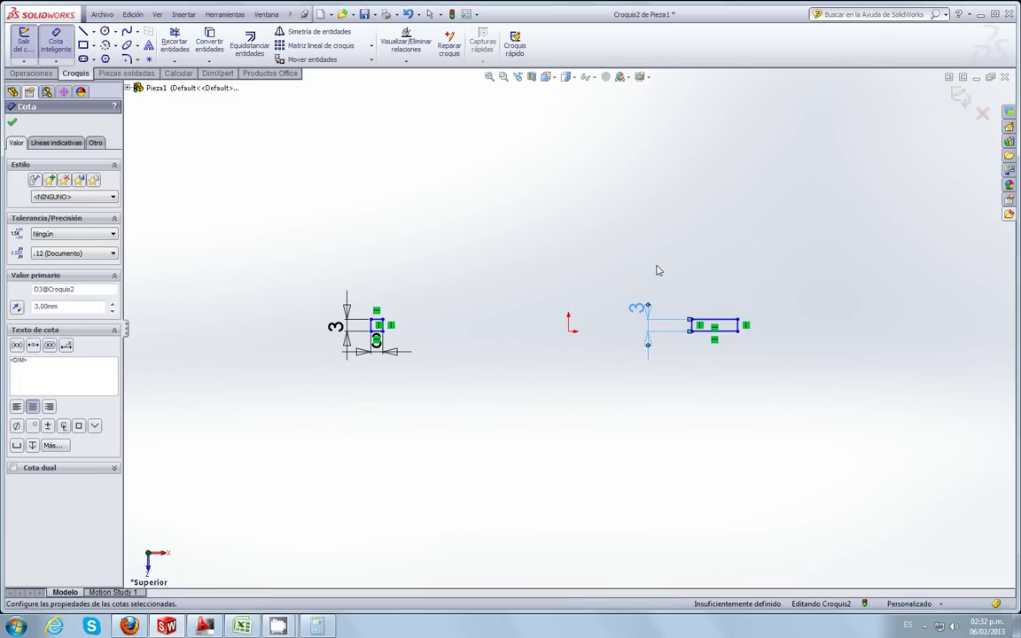
{"action": "left_click", "coordinate": [730, 334]}
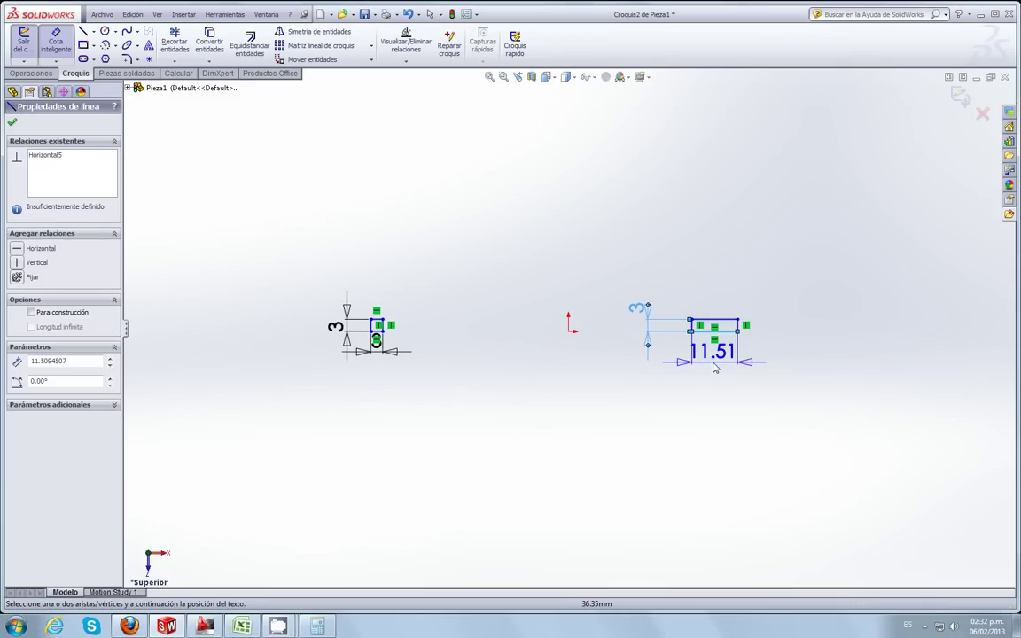
{"action": "left_click", "coordinate": [714, 364]}
{"action": "type", "text": "3"}
{"action": "key", "text": "Return"}
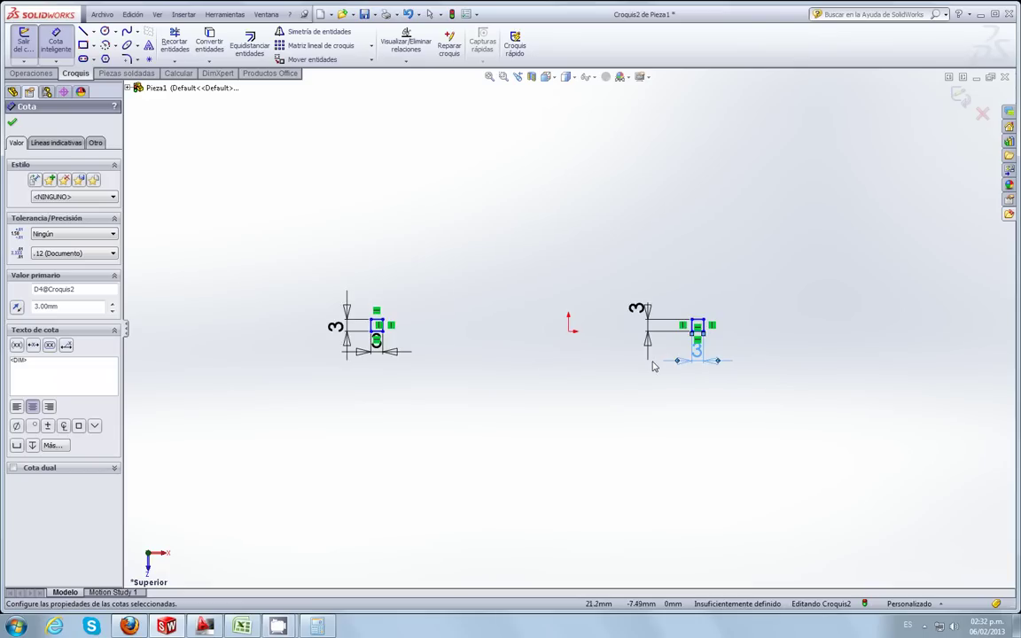
{"action": "scroll", "coordinate": [653, 366], "scroll_direction": "down", "scroll_amount": 2}
{"action": "left_click", "coordinate": [92, 31]}
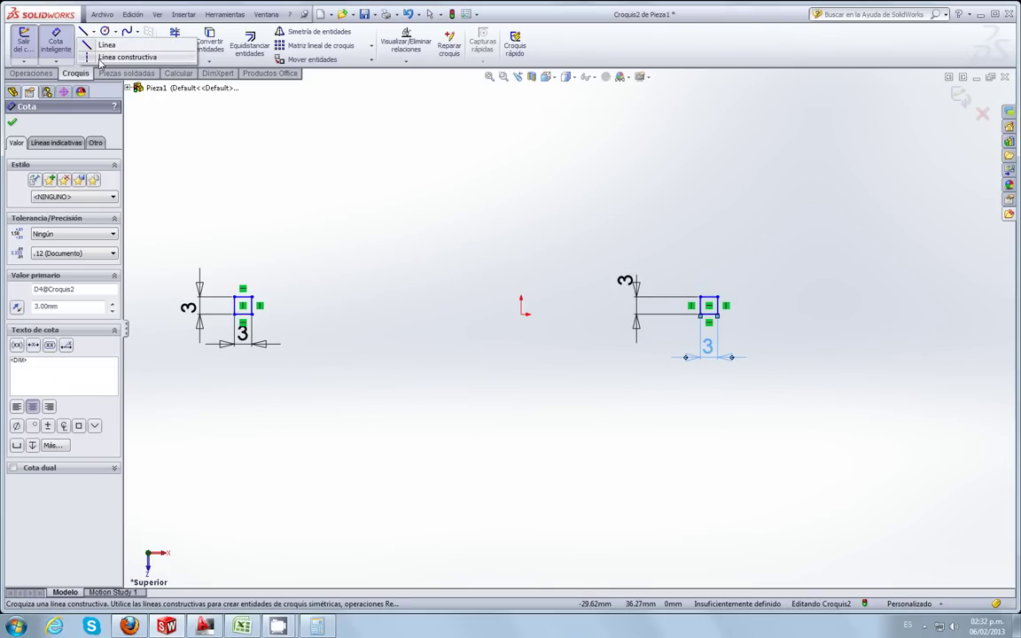
Step: Draw a vertical construction centerline up from the origin
{"action": "left_click", "coordinate": [101, 58]}
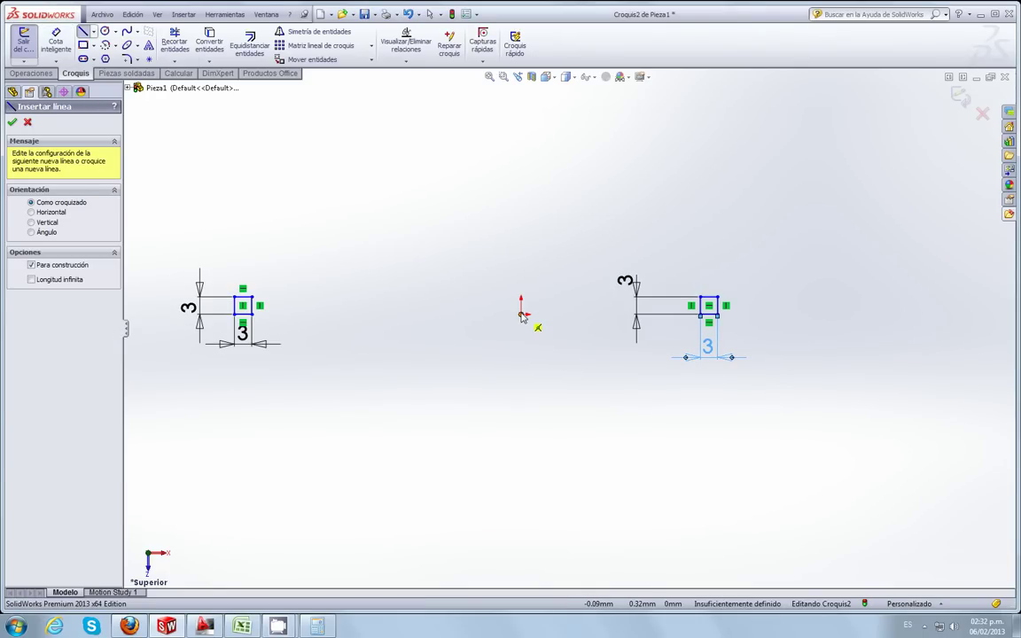
{"action": "left_click", "coordinate": [522, 316]}
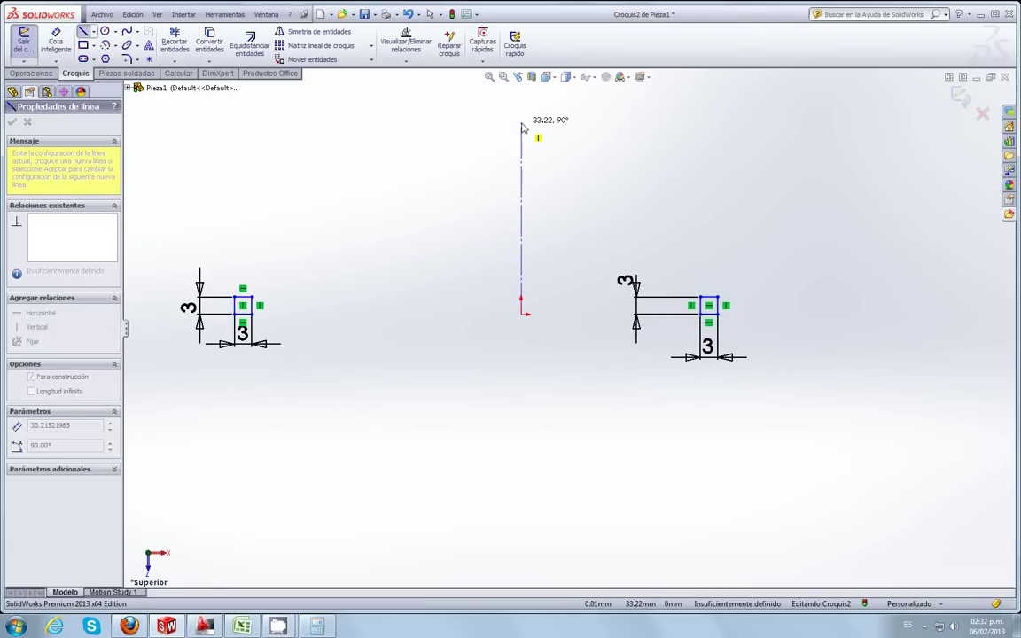
{"action": "left_click", "coordinate": [521, 123]}
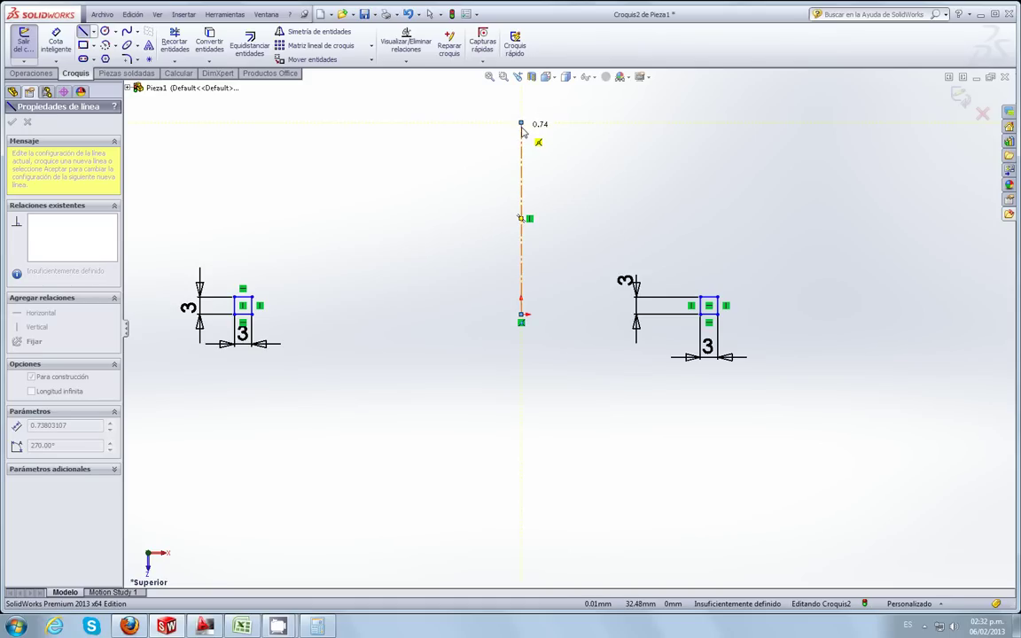
{"action": "left_click", "coordinate": [55, 42]}
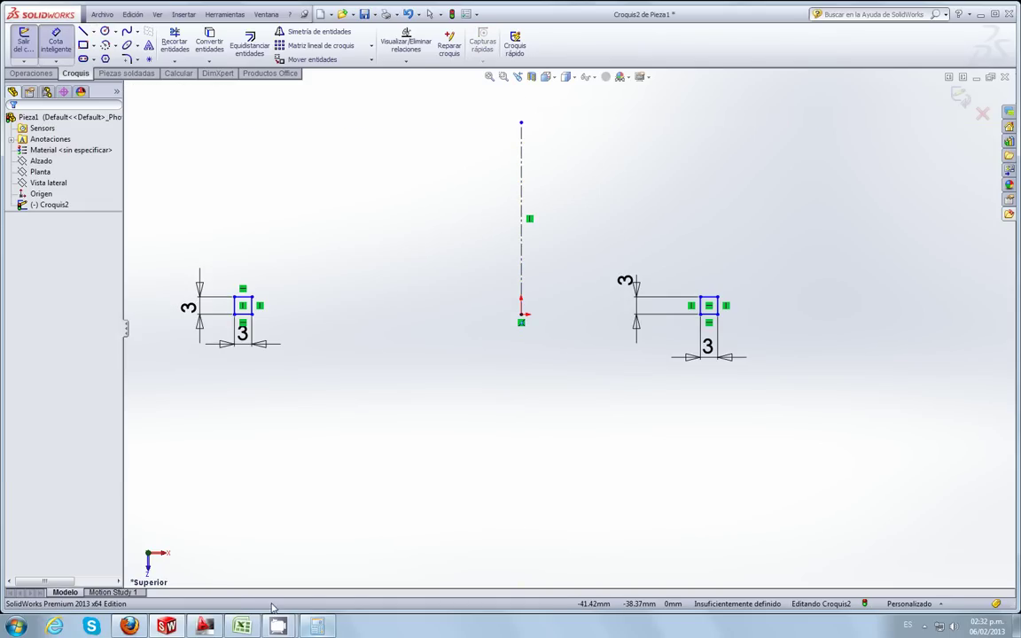
{"action": "scroll", "coordinate": [251, 313], "scroll_direction": "down", "scroll_amount": 2}
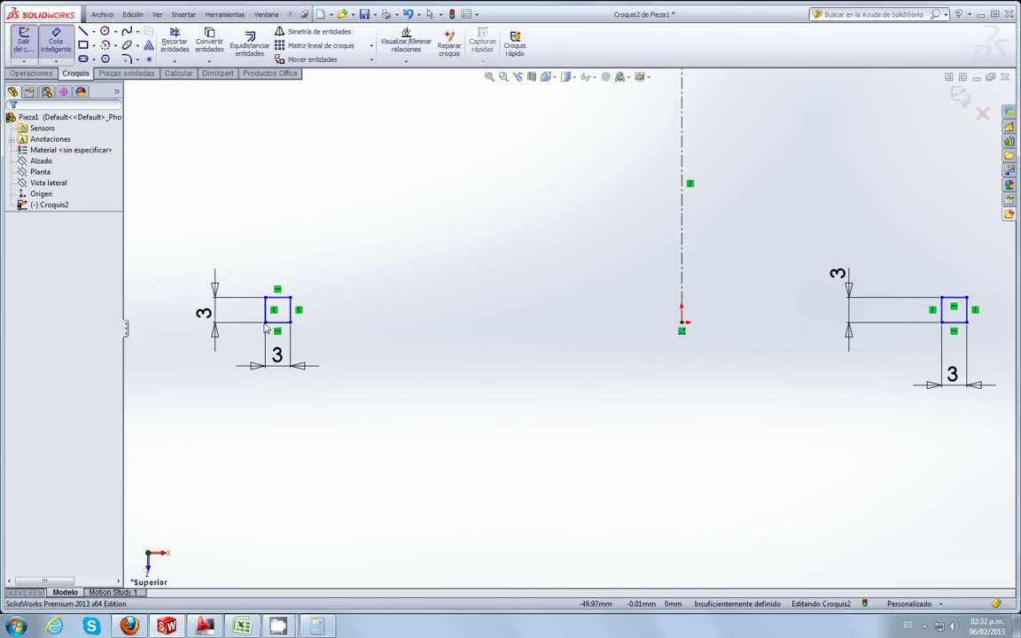
Step: Dimension the left square 98/2 (49) from the centerline
{"action": "left_click", "coordinate": [267, 318]}
{"action": "left_click", "coordinate": [681, 296]}
{"action": "left_click", "coordinate": [511, 409]}
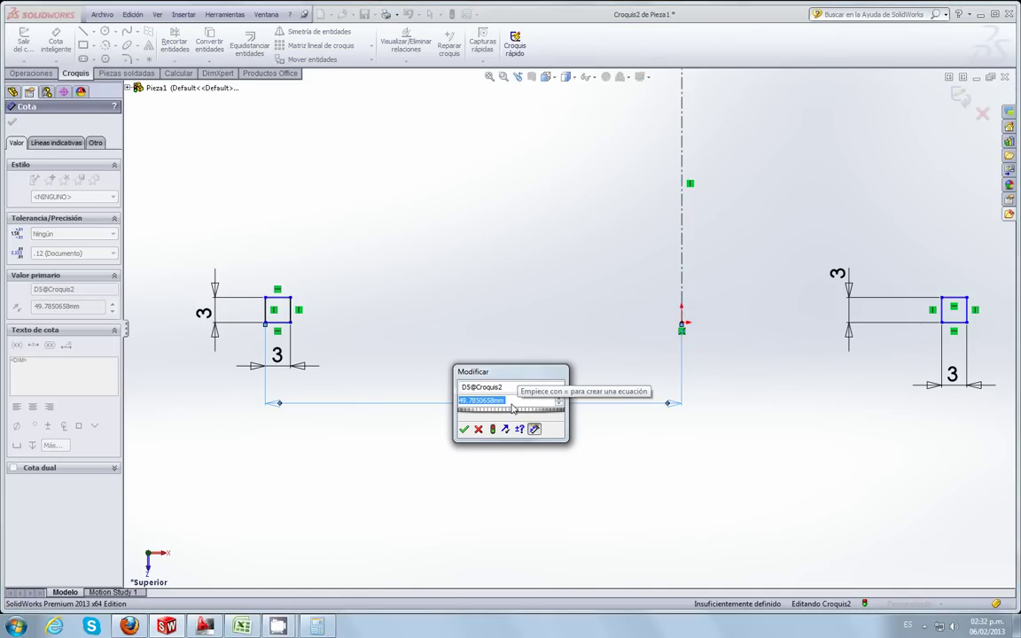
{"action": "type", "text": "98/2"}
{"action": "key", "text": "Return"}
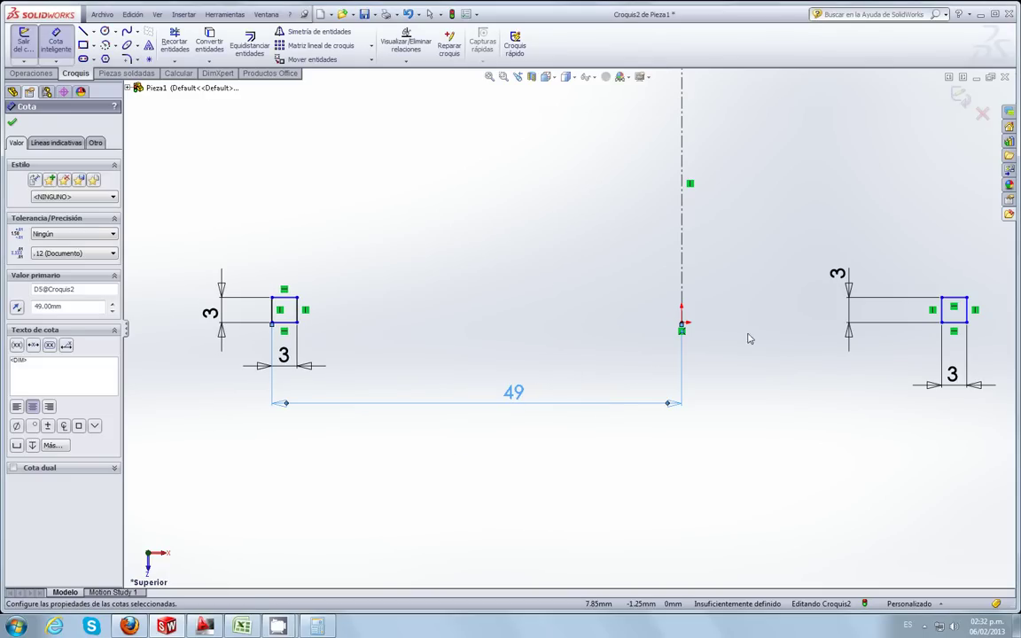
Step: Dimension the right square 49 from the centerline
{"action": "left_click", "coordinate": [967, 324]}
{"action": "left_click", "coordinate": [681, 295]}
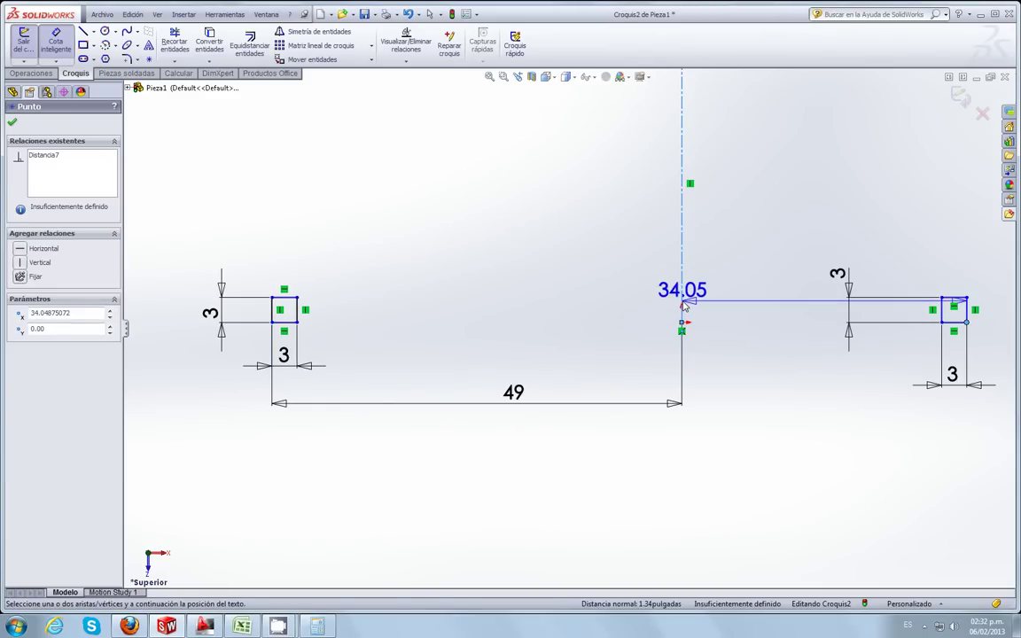
{"action": "left_click", "coordinate": [761, 410]}
{"action": "type", "text": "49"}
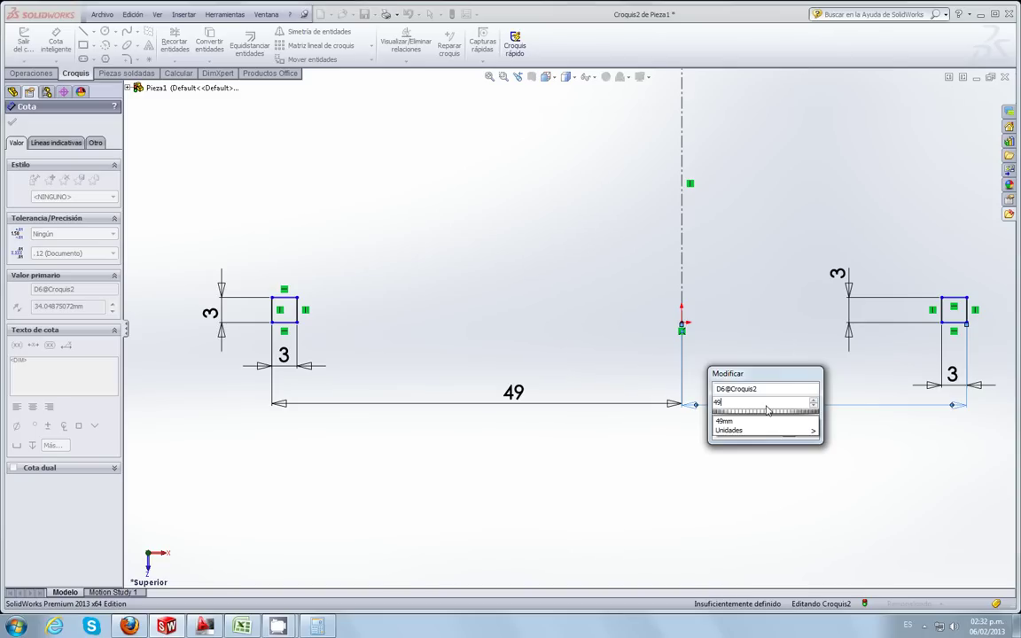
{"action": "key", "text": "Return"}
{"action": "scroll", "coordinate": [581, 367], "scroll_direction": "up", "scroll_amount": 1}
{"action": "scroll", "coordinate": [580, 367], "scroll_direction": "up", "scroll_amount": 1}
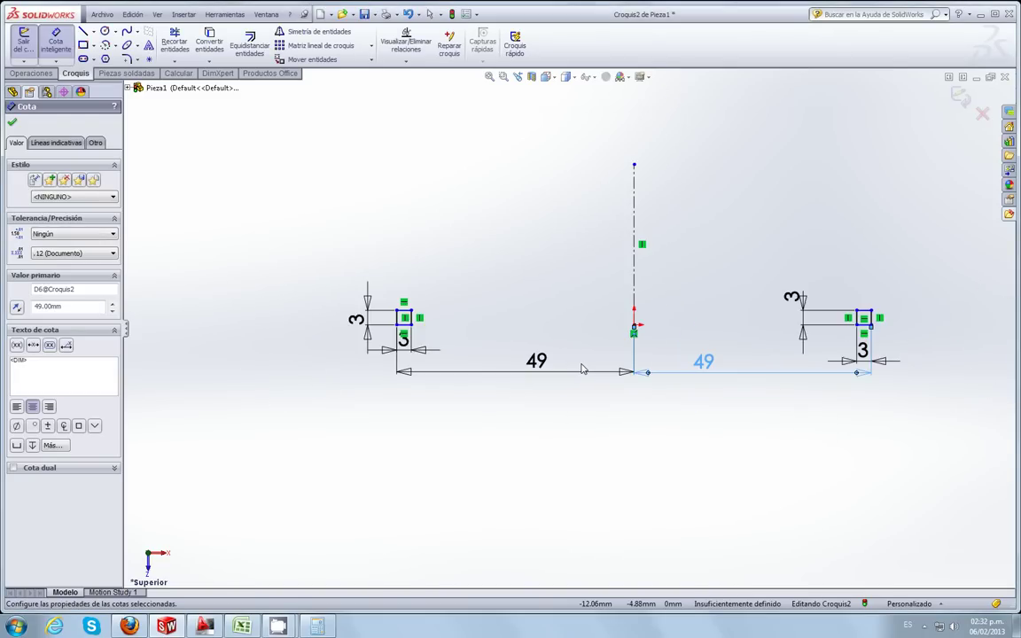
{"action": "scroll", "coordinate": [580, 367], "scroll_direction": "up", "scroll_amount": 1}
{"action": "scroll", "coordinate": [748, 326], "scroll_direction": "down", "scroll_amount": 2}
{"action": "scroll", "coordinate": [709, 359], "scroll_direction": "down", "scroll_amount": 1}
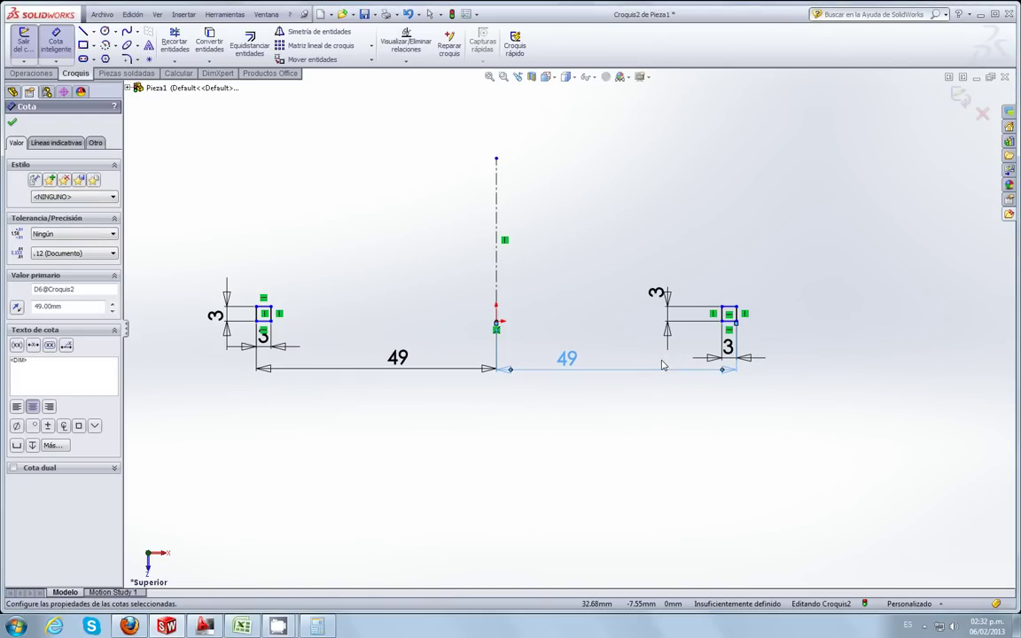
{"action": "key", "text": "Escape"}
{"action": "key", "text": "Escape"}
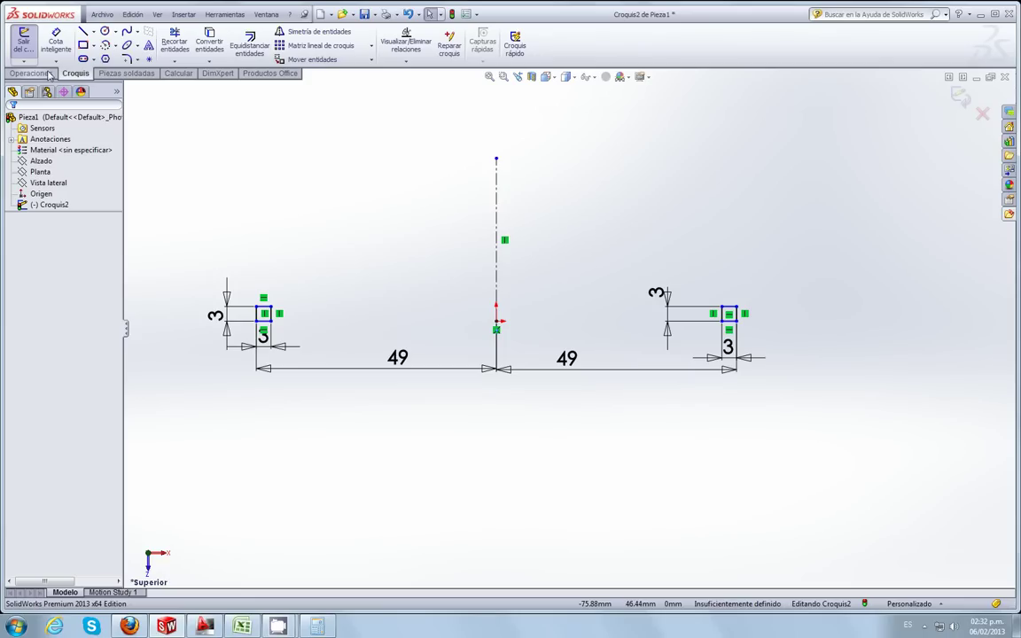
Step: Start and cancel an Extruded Boss/Base, then switch to the Top view
{"action": "left_click", "coordinate": [30, 46]}
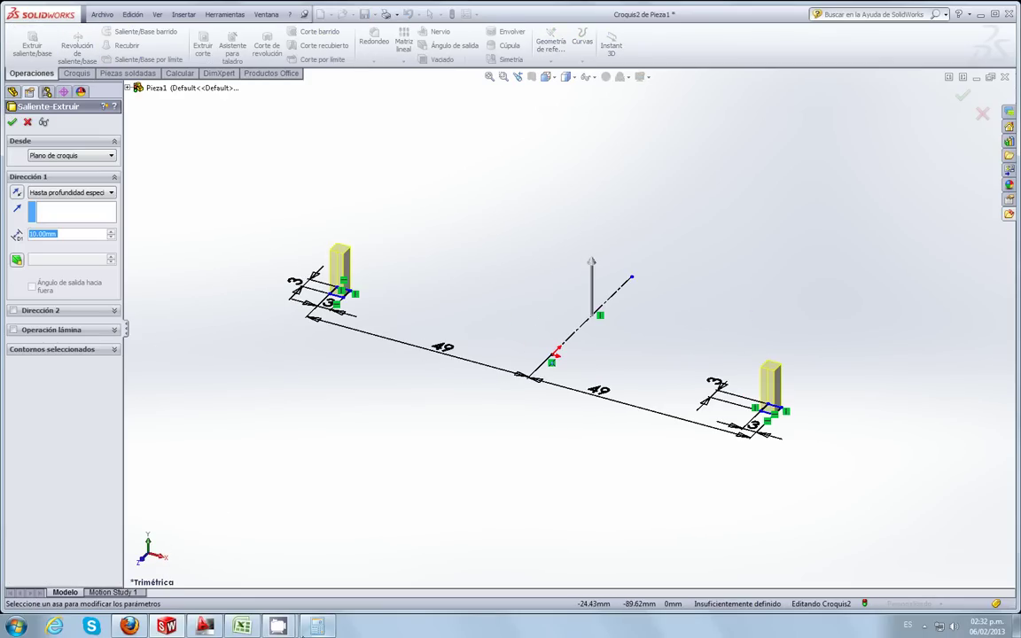
{"action": "left_click", "coordinate": [29, 124]}
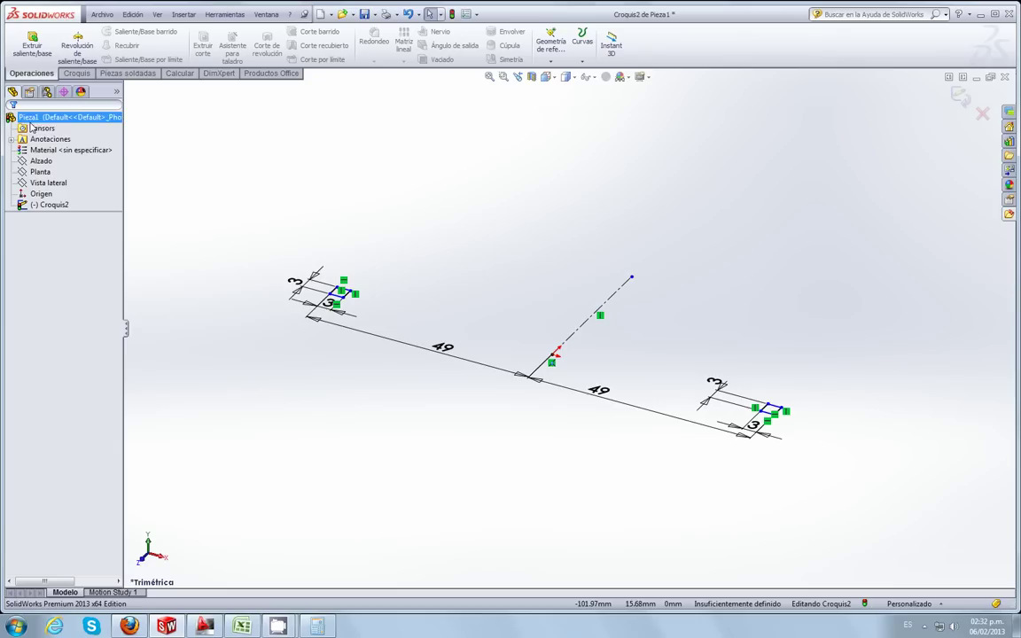
{"action": "left_click", "coordinate": [546, 76]}
{"action": "left_click", "coordinate": [609, 149]}
{"action": "scroll", "coordinate": [603, 423], "scroll_direction": "down", "scroll_amount": 1}
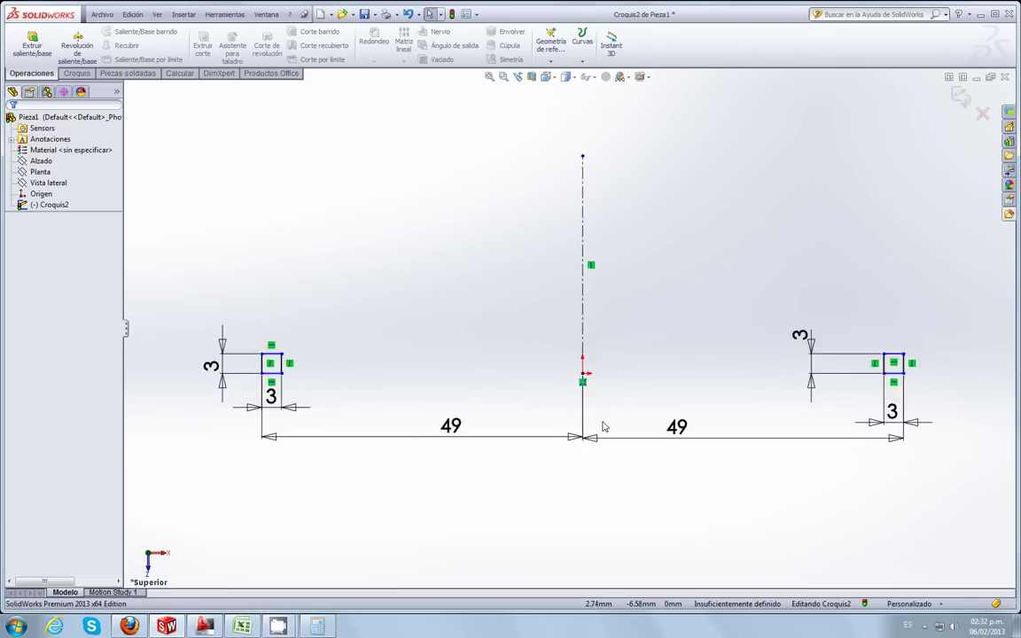
{"action": "scroll", "coordinate": [603, 423], "scroll_direction": "down", "scroll_amount": 2}
Step: Choose Center Rectangle from the Sketch tab's rectangle flyout
{"action": "left_click", "coordinate": [89, 74]}
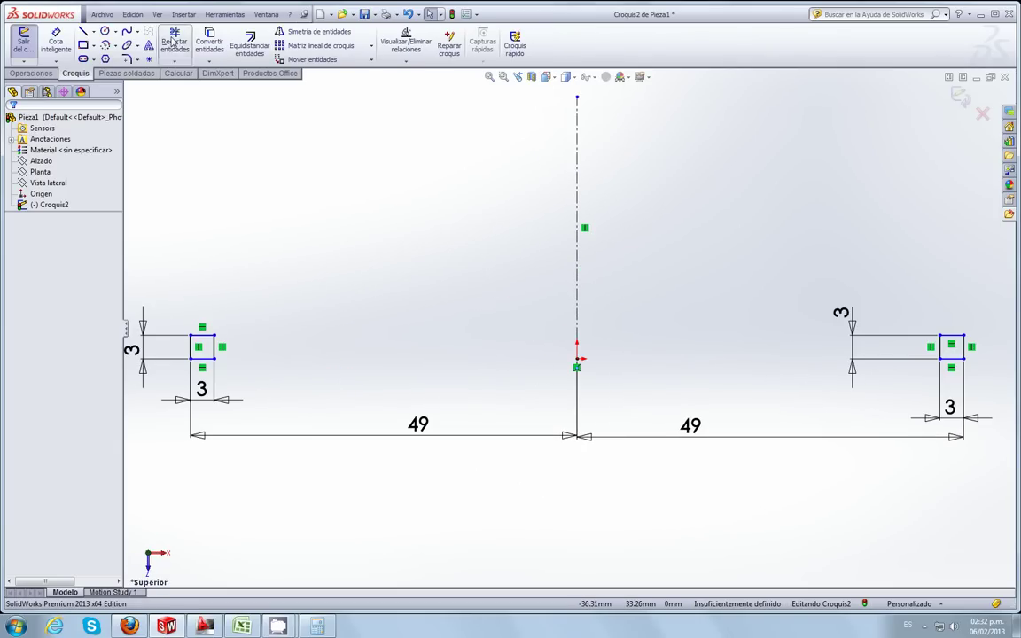
{"action": "left_click", "coordinate": [133, 74]}
{"action": "scroll", "coordinate": [84, 75], "scroll_direction": "down", "scroll_amount": 1}
{"action": "scroll", "coordinate": [84, 76], "scroll_direction": "up", "scroll_amount": 2}
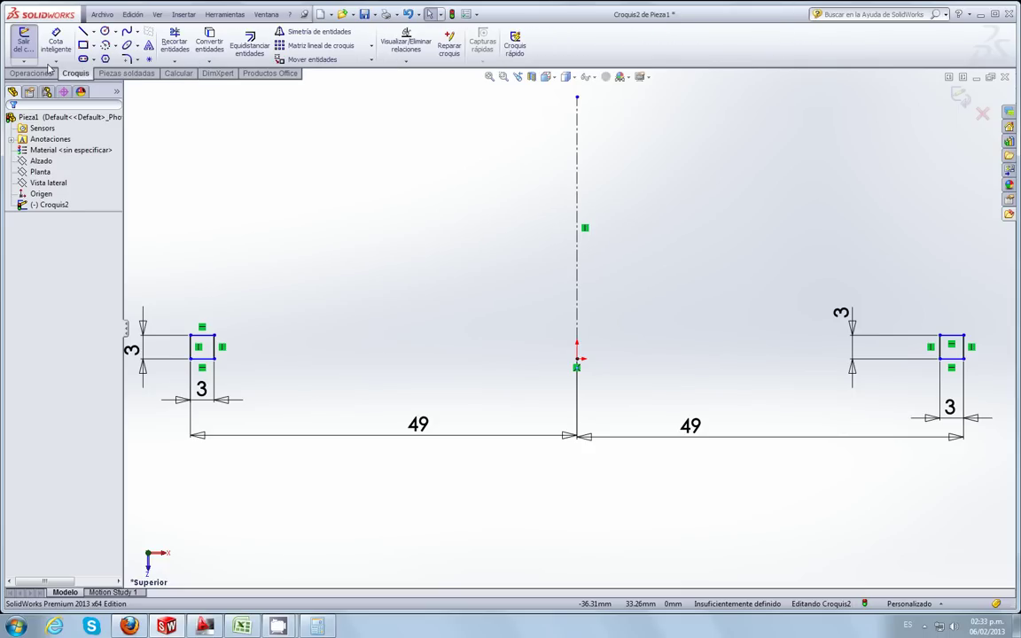
{"action": "left_click", "coordinate": [91, 44]}
{"action": "left_click", "coordinate": [124, 71]}
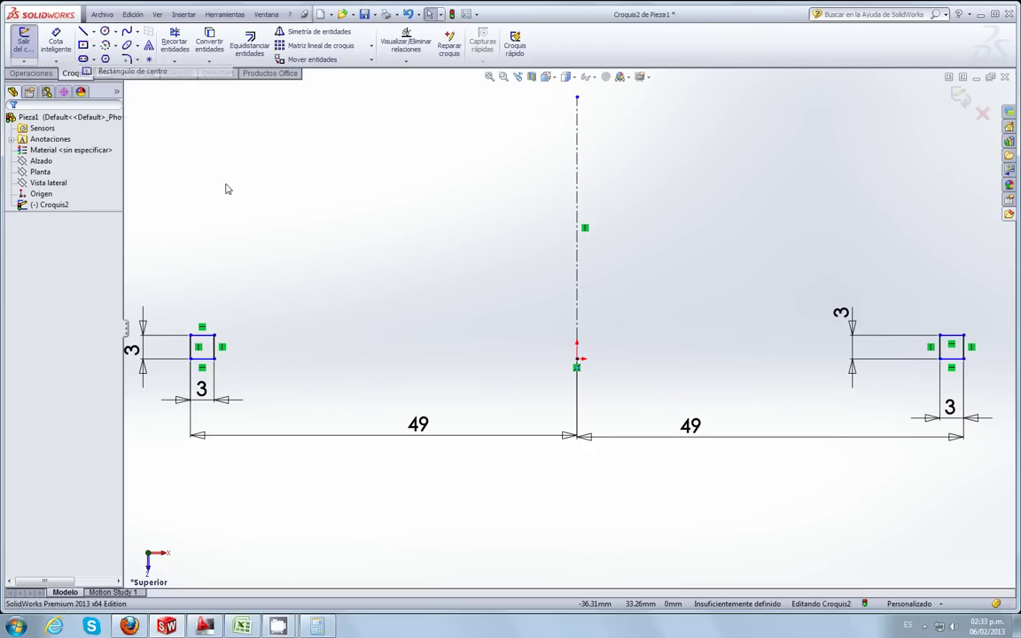
{"action": "scroll", "coordinate": [201, 366], "scroll_direction": "down", "scroll_amount": 1}
{"action": "scroll", "coordinate": [201, 367], "scroll_direction": "down", "scroll_amount": 3}
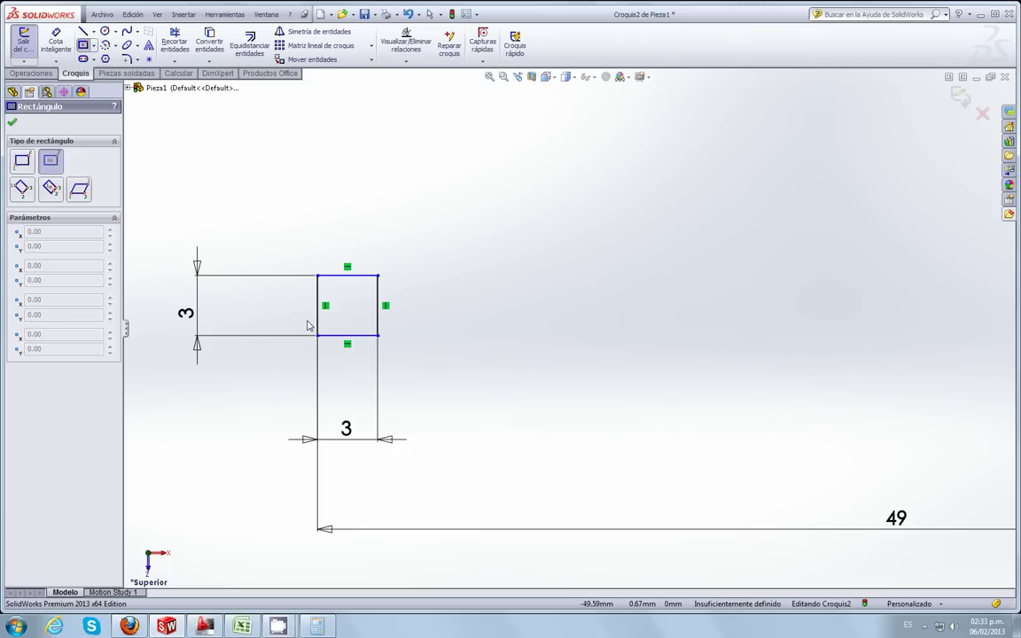
Step: Draw a center rectangle inside the left square and set its top wall gap to 0.125
{"action": "left_click", "coordinate": [342, 308]}
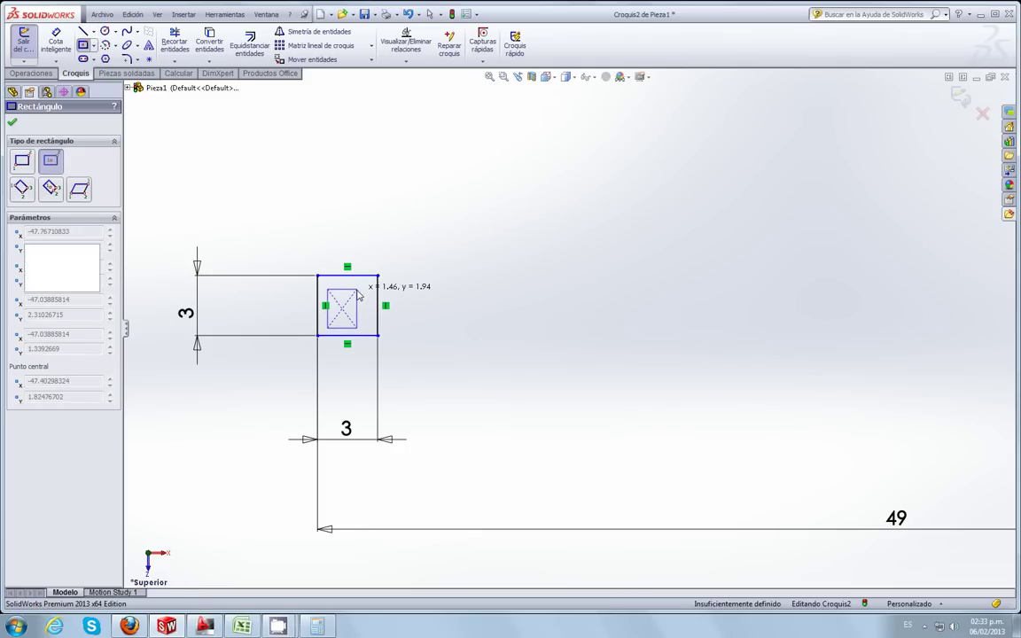
{"action": "left_click", "coordinate": [358, 289]}
{"action": "left_click", "coordinate": [56, 40]}
{"action": "scroll", "coordinate": [368, 299], "scroll_direction": "up", "scroll_amount": 3}
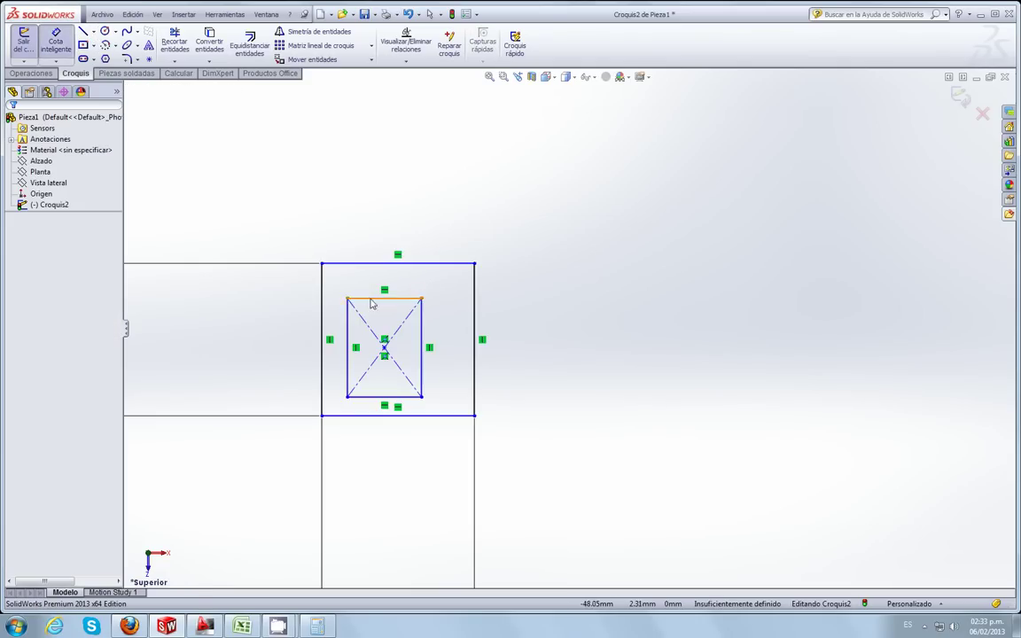
{"action": "left_click", "coordinate": [372, 267]}
{"action": "left_click", "coordinate": [403, 297]}
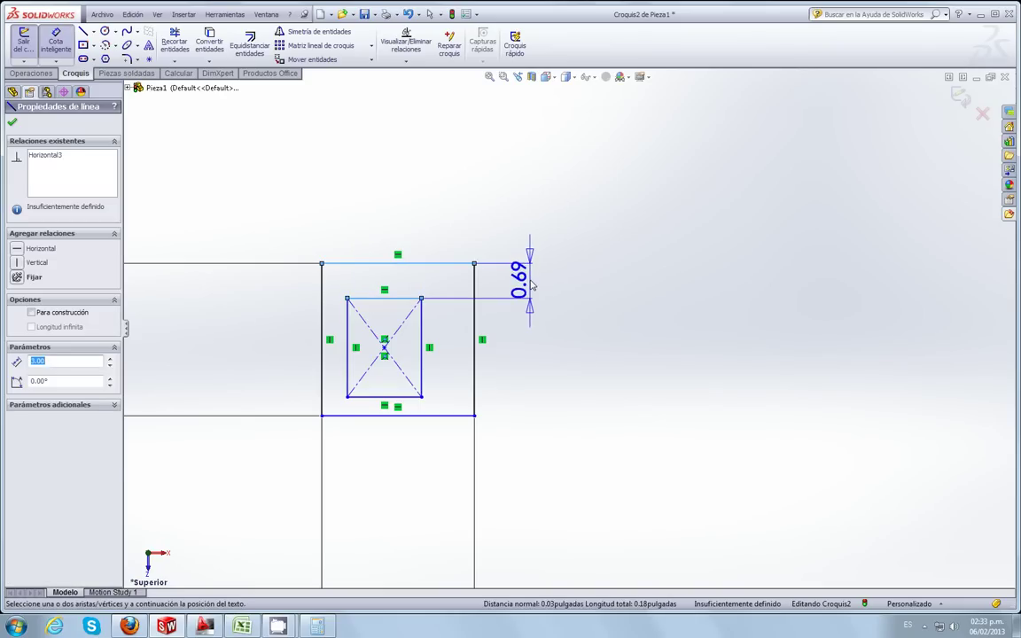
{"action": "left_click", "coordinate": [531, 284]}
{"action": "type", "text": ".25"}
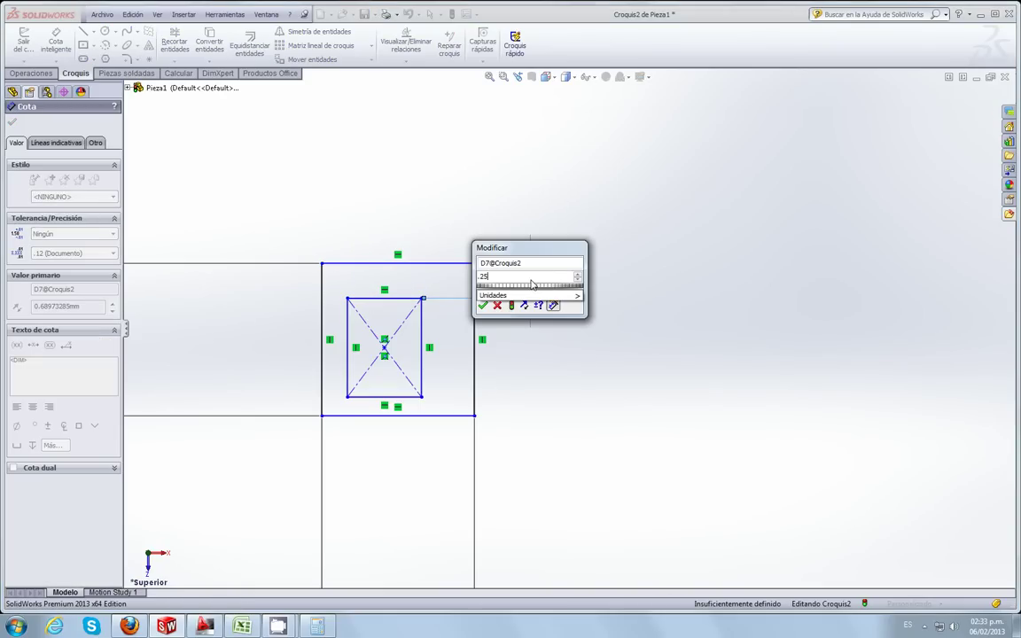
{"action": "key", "text": "BackSpace"}
{"action": "type", "text": "1"}
{"action": "key", "text": "Return"}
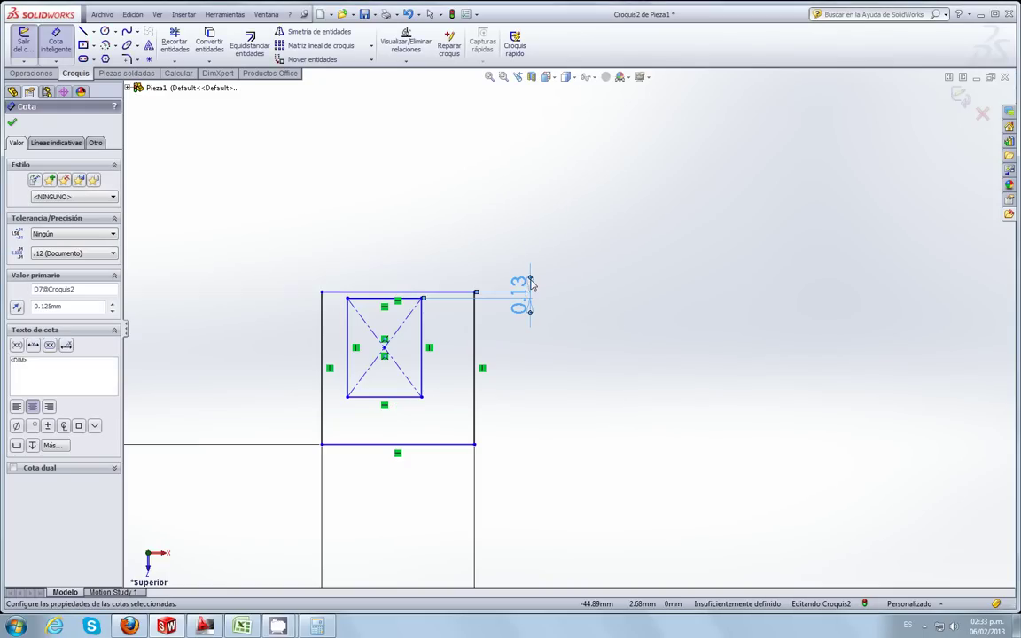
Step: Set the inner rectangle's right and left wall gaps to 0.125
{"action": "left_click", "coordinate": [422, 368]}
{"action": "left_click", "coordinate": [474, 367]}
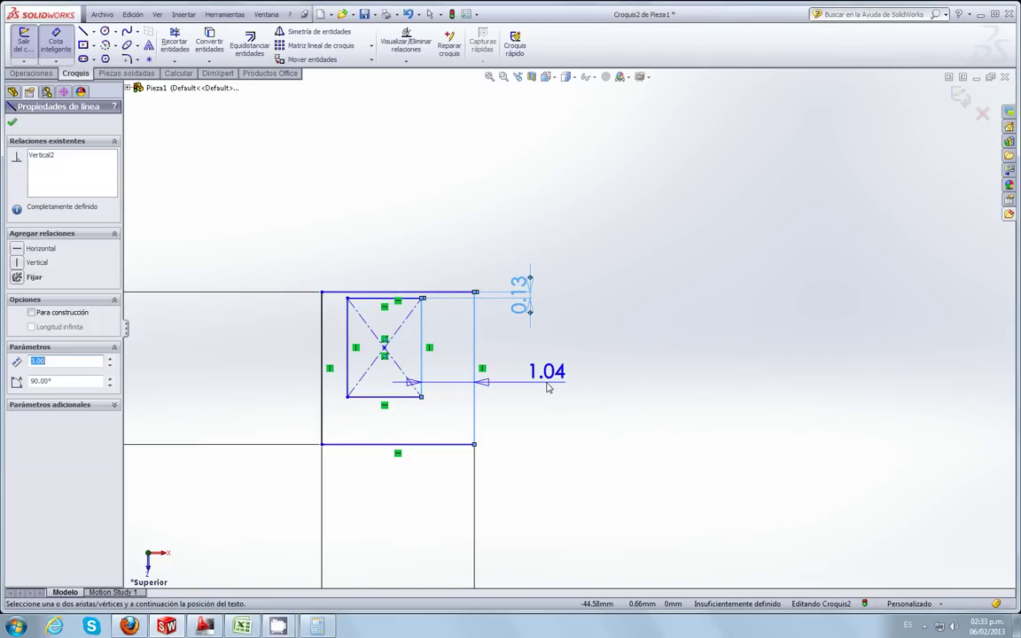
{"action": "left_click", "coordinate": [548, 387]}
{"action": "type", "text": ".125"}
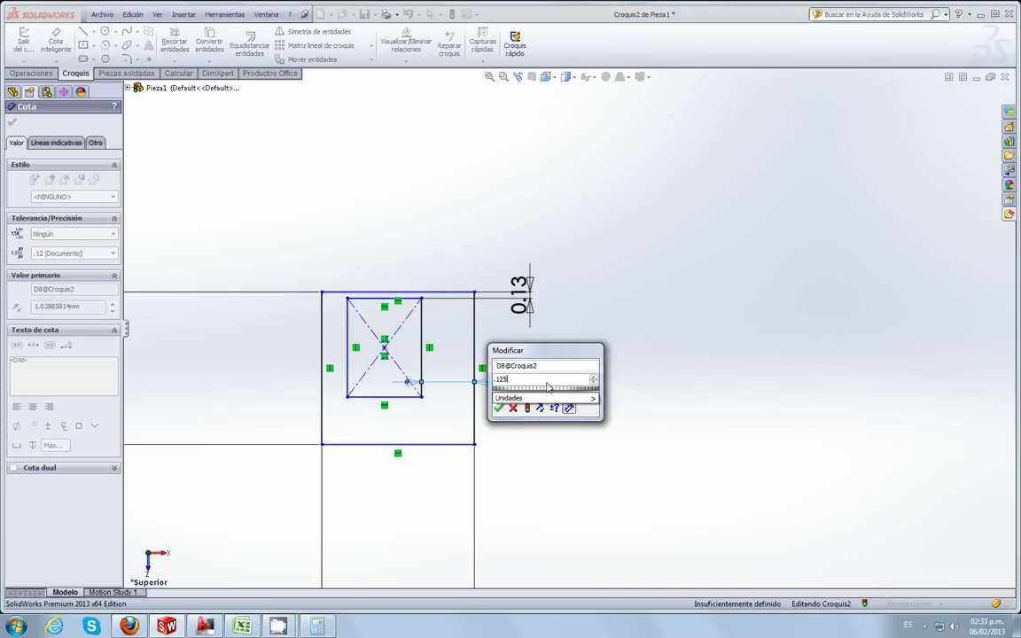
{"action": "key", "text": "Return"}
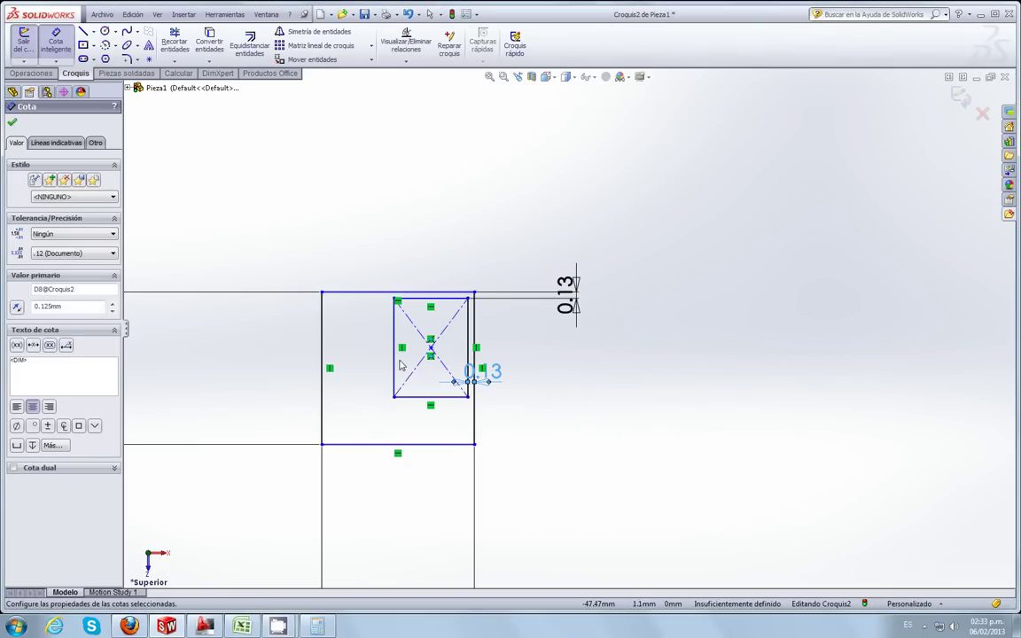
{"action": "left_click", "coordinate": [395, 359]}
{"action": "left_click", "coordinate": [321, 346]}
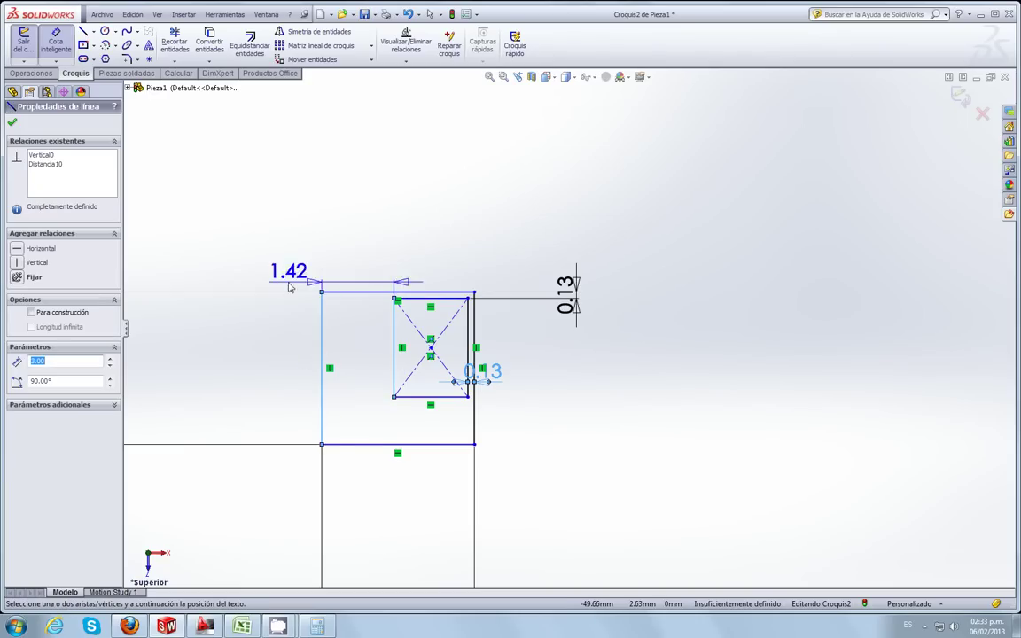
{"action": "left_click", "coordinate": [284, 373]}
{"action": "type", "text": ".125"}
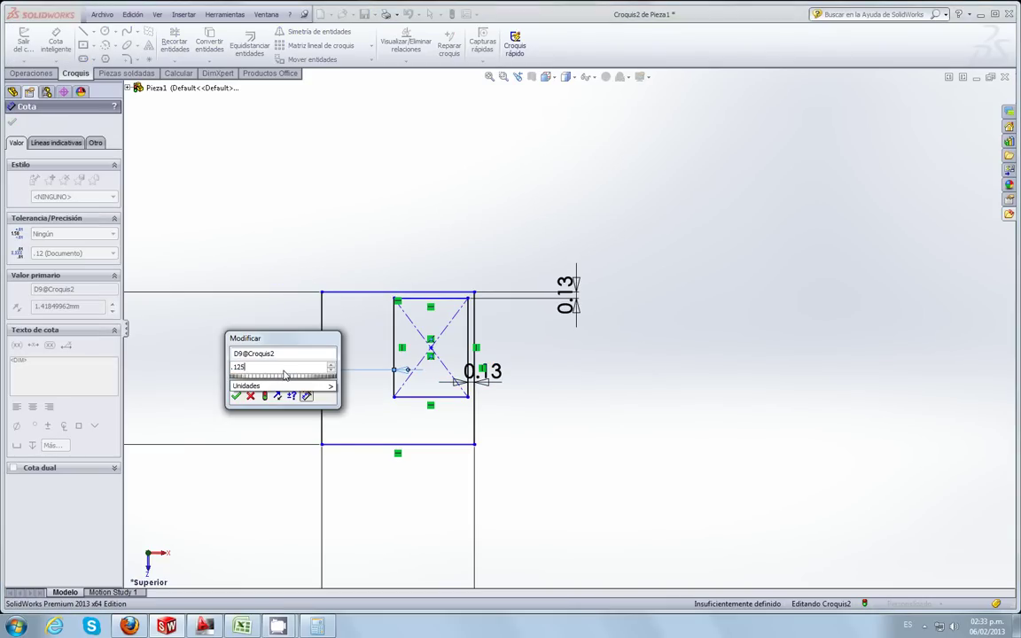
{"action": "key", "text": "Return"}
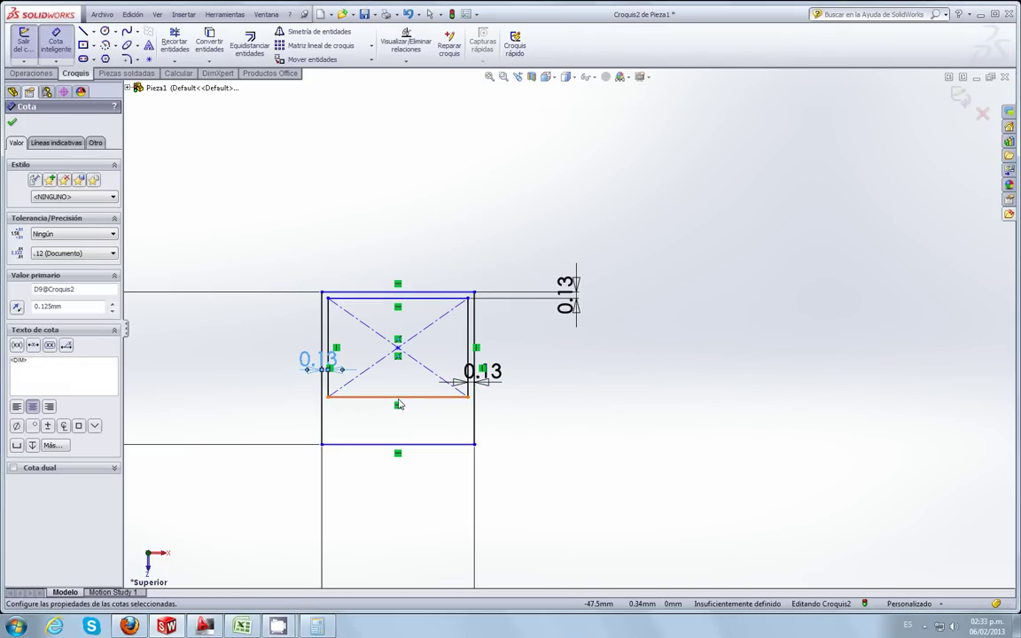
Step: Dimension the inner rectangle's bottom wall gap to 0.125
{"action": "left_click", "coordinate": [399, 398]}
{"action": "left_click", "coordinate": [398, 443]}
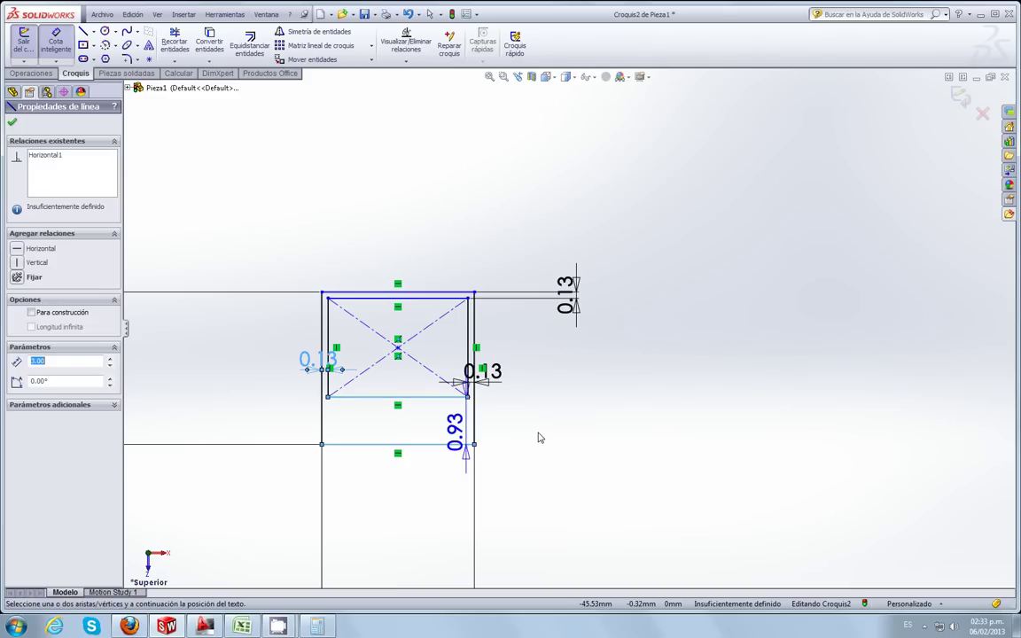
{"action": "left_click", "coordinate": [540, 437]}
{"action": "type", "text": ".125"}
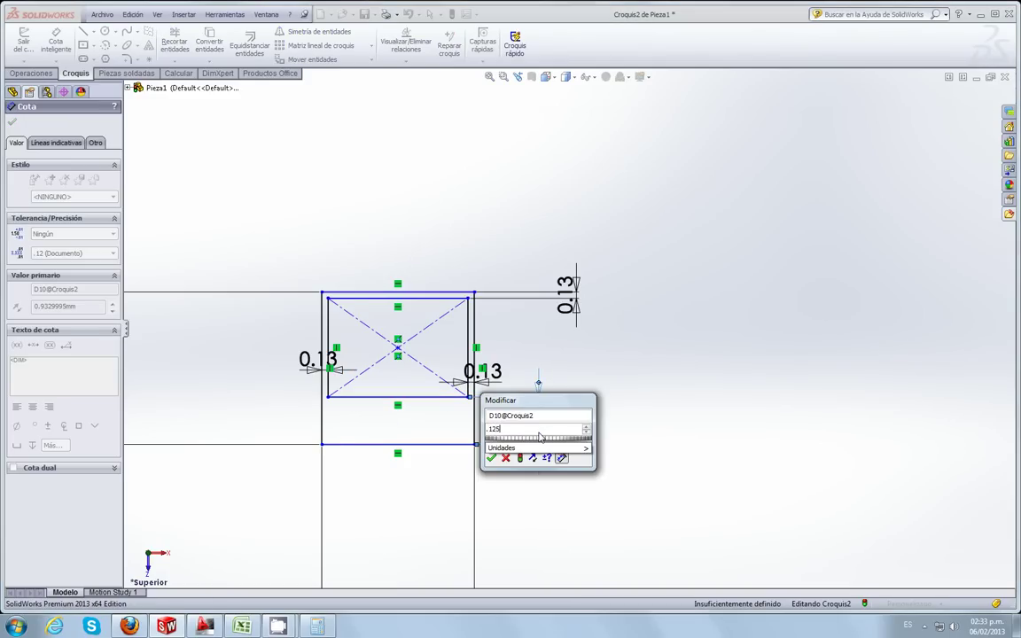
{"action": "key", "text": "Return"}
Step: Draw a center rectangle centred inside the right square post
{"action": "scroll", "coordinate": [433, 352], "scroll_direction": "up", "scroll_amount": 3}
{"action": "scroll", "coordinate": [428, 356], "scroll_direction": "up", "scroll_amount": 2}
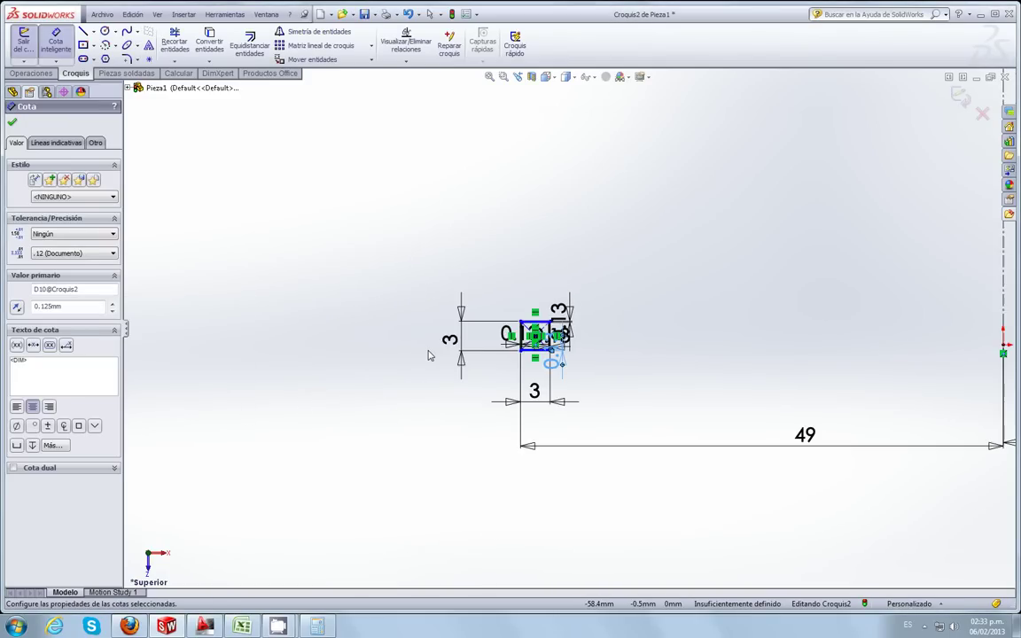
{"action": "scroll", "coordinate": [430, 357], "scroll_direction": "down", "scroll_amount": 3}
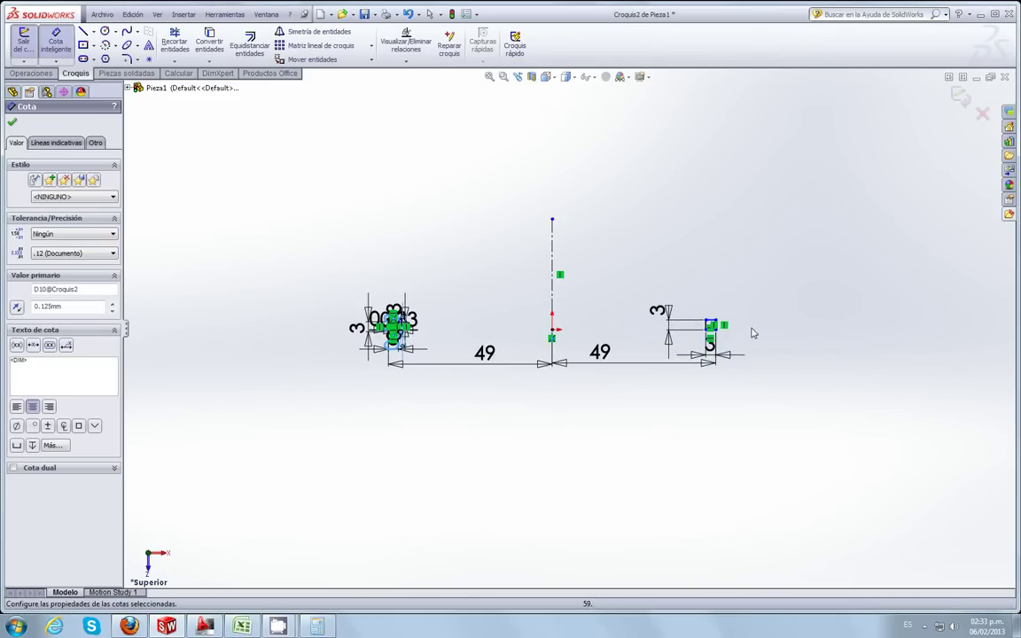
{"action": "scroll", "coordinate": [638, 331], "scroll_direction": "down", "scroll_amount": 1}
{"action": "scroll", "coordinate": [439, 332], "scroll_direction": "down", "scroll_amount": 4}
{"action": "scroll", "coordinate": [439, 332], "scroll_direction": "down", "scroll_amount": 2}
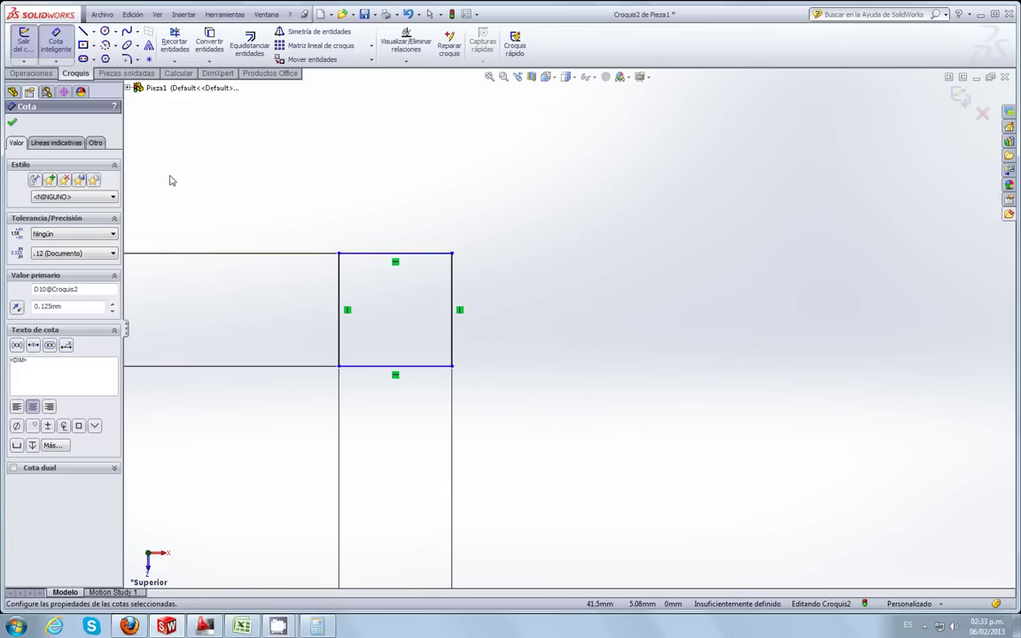
{"action": "left_click", "coordinate": [92, 46]}
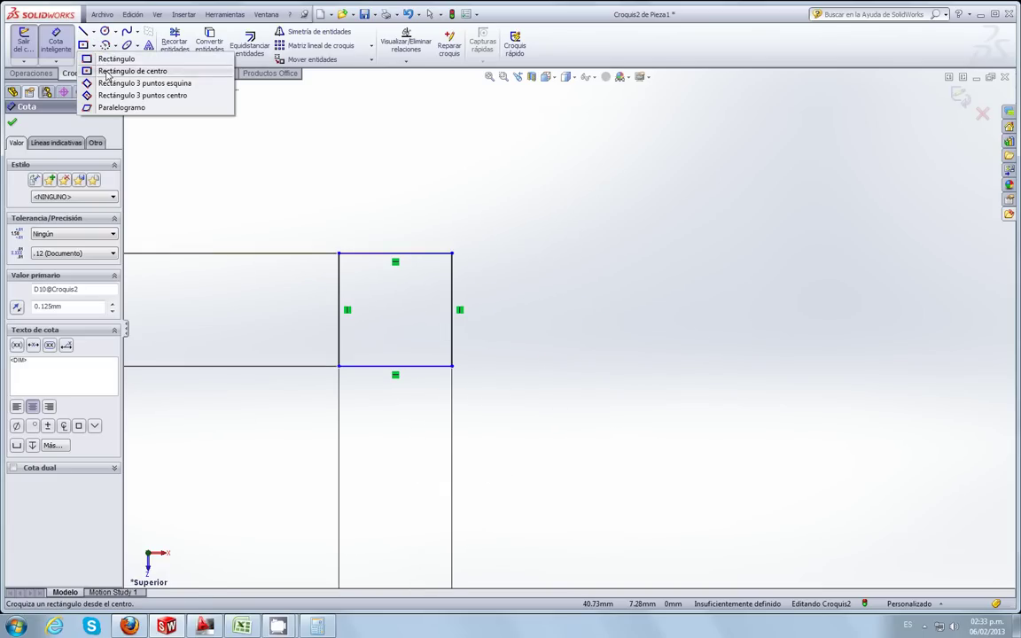
{"action": "left_click", "coordinate": [107, 72]}
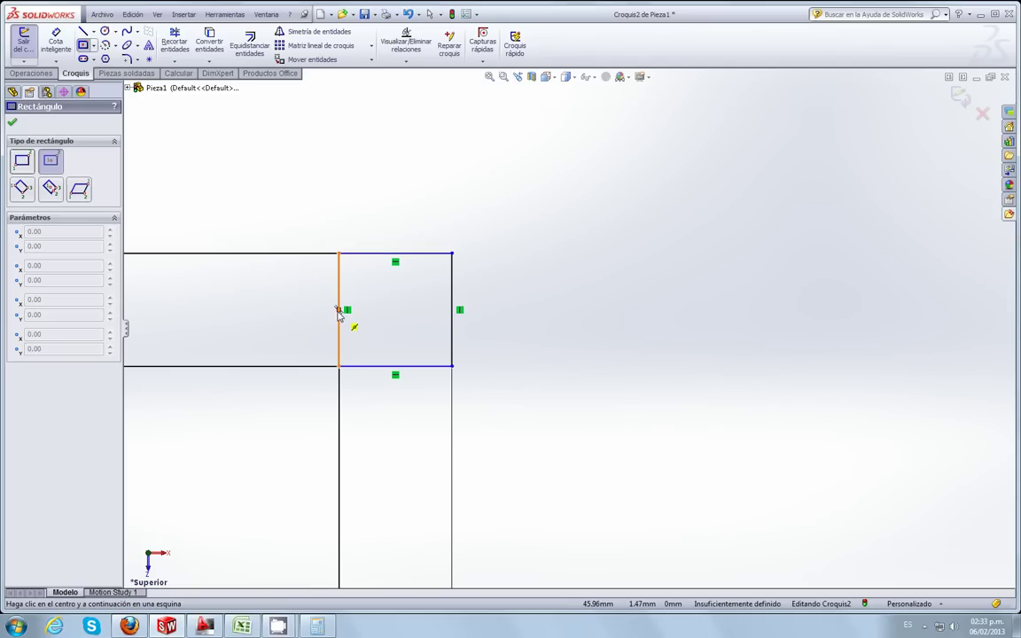
{"action": "left_click", "coordinate": [397, 310]}
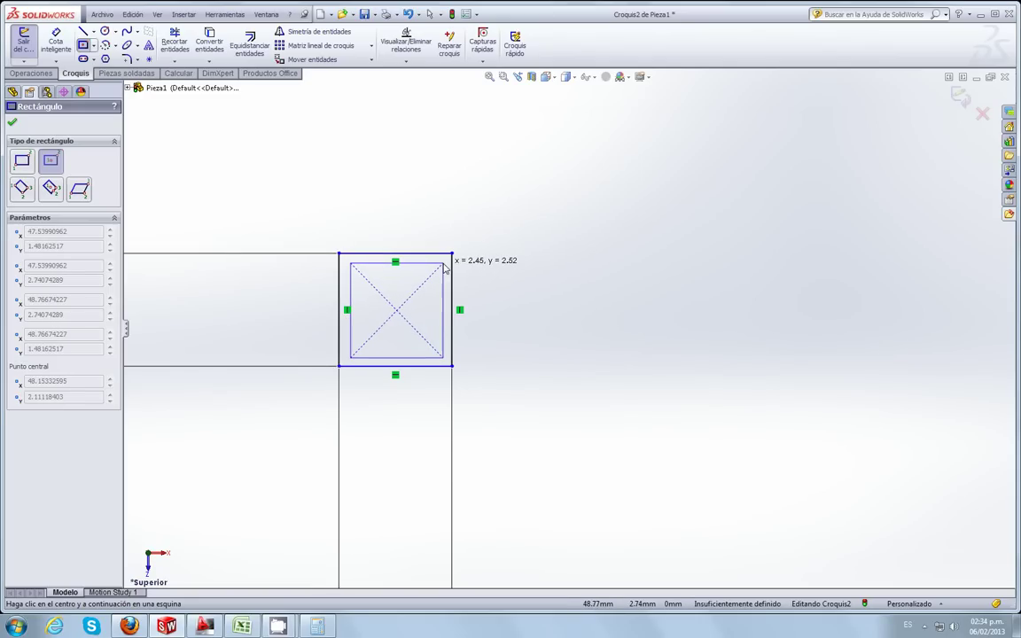
{"action": "left_click", "coordinate": [444, 266]}
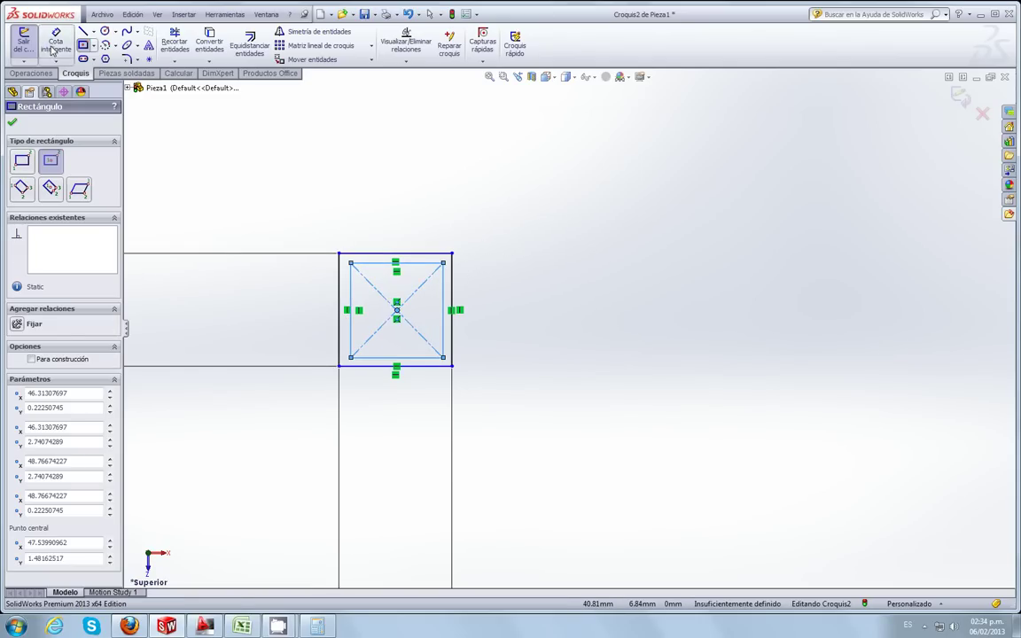
Step: Set the inner square's top and right wall offsets to 0.125
{"action": "left_click", "coordinate": [55, 40]}
{"action": "left_click", "coordinate": [413, 262]}
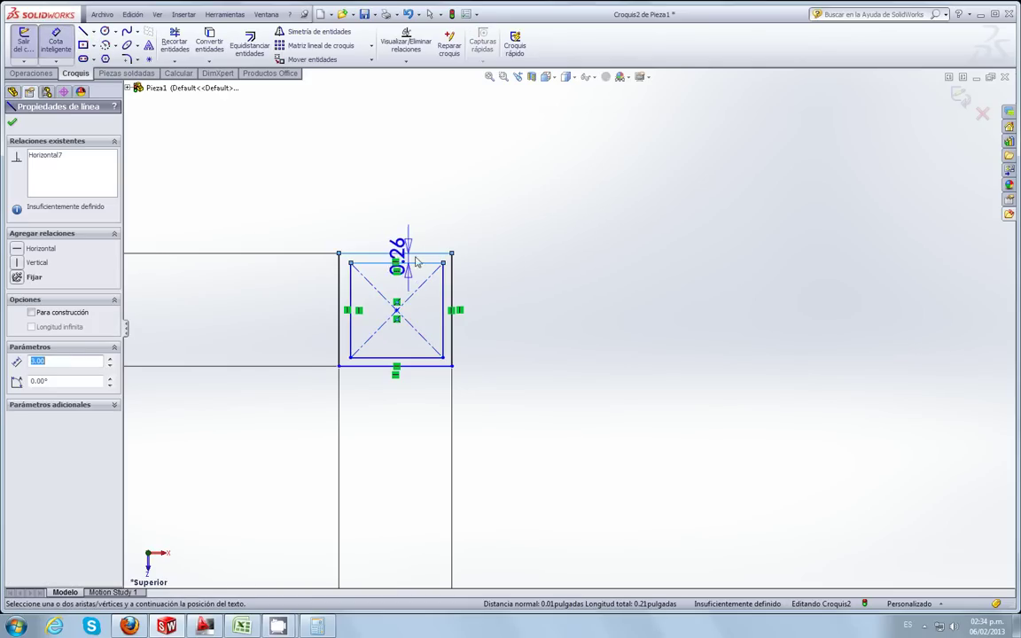
{"action": "left_click", "coordinate": [535, 263]}
{"action": "type", "text": ".12"}
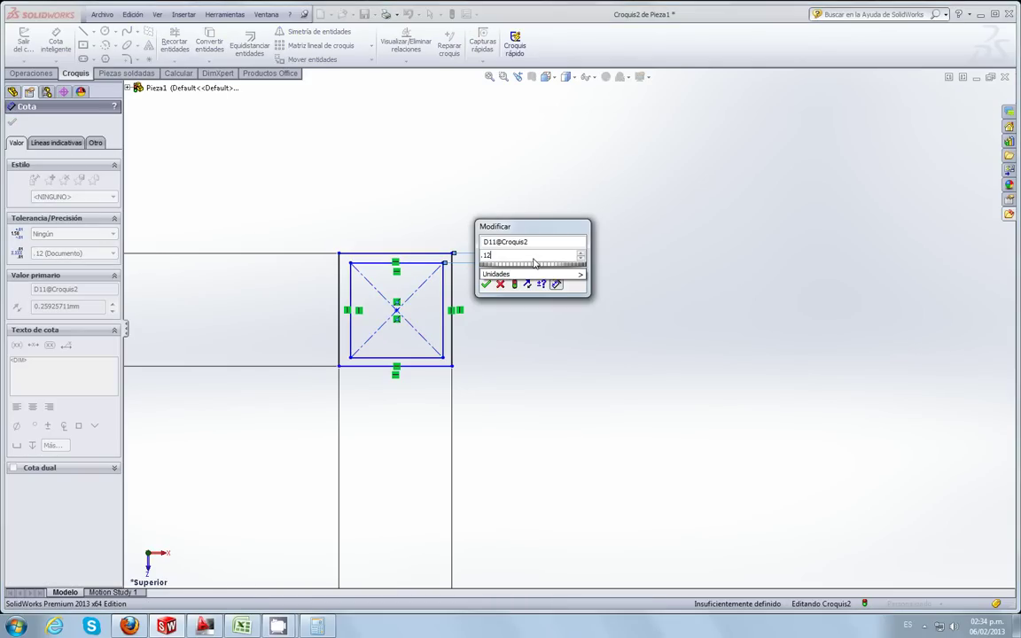
{"action": "key", "text": "Return"}
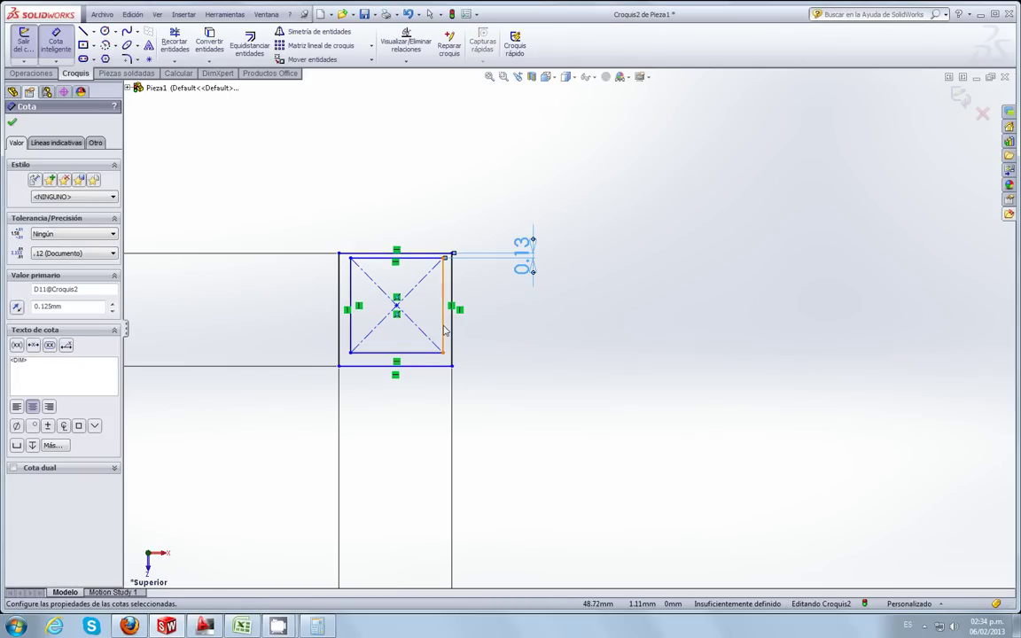
{"action": "left_click", "coordinate": [452, 332]}
{"action": "left_click", "coordinate": [443, 332]}
{"action": "left_click", "coordinate": [538, 333]}
{"action": "type", "text": ".125"}
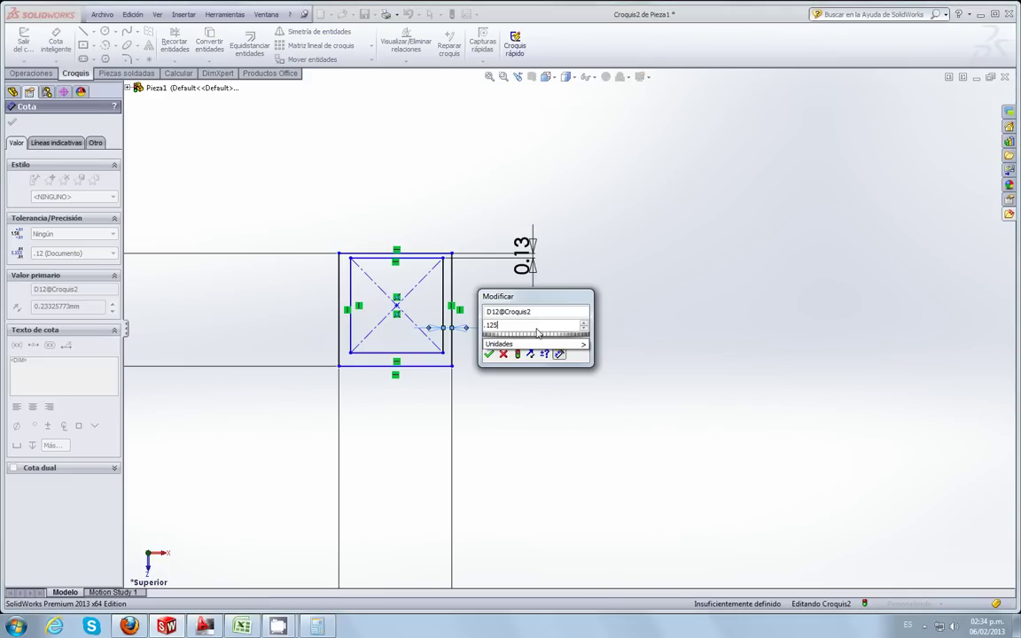
{"action": "key", "text": "Return"}
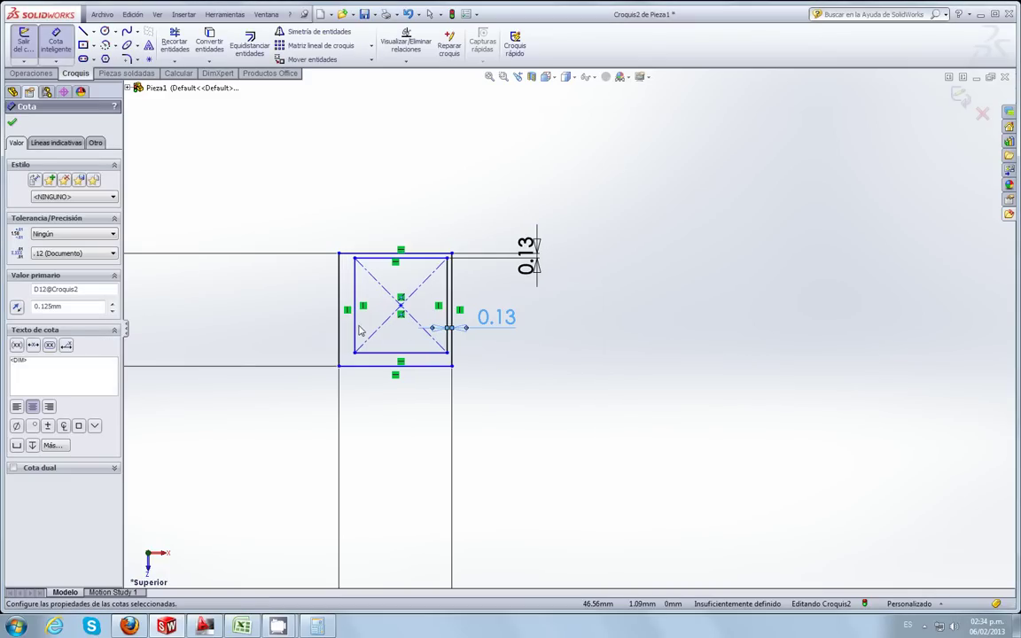
Step: Set the inner square's left and bottom wall offsets to 0.125
{"action": "left_click", "coordinate": [355, 330]}
{"action": "left_click", "coordinate": [339, 336]}
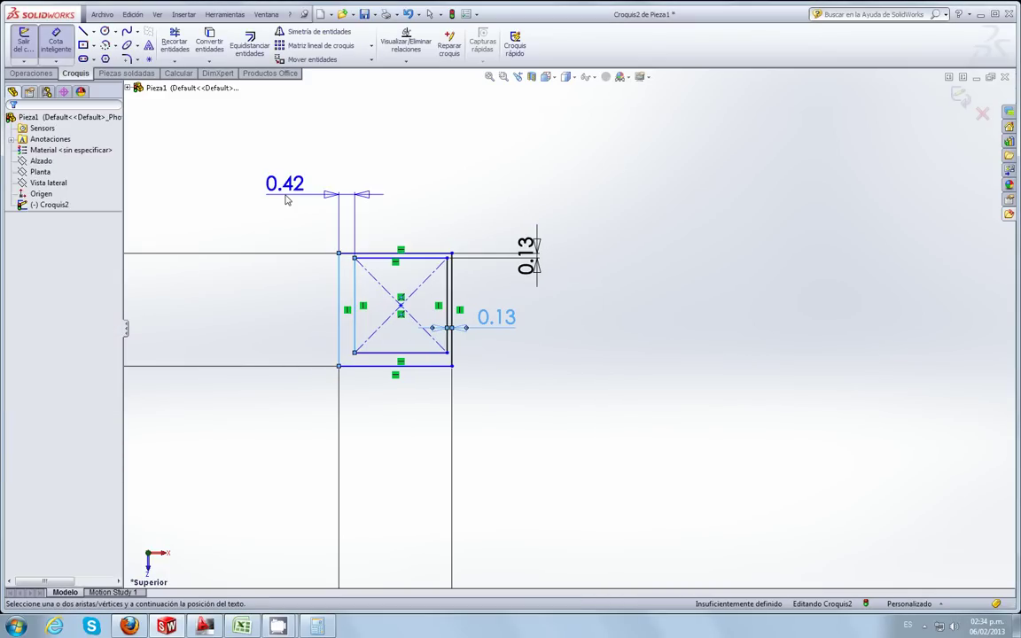
{"action": "left_click", "coordinate": [285, 199]}
{"action": "type", "text": ".1"}
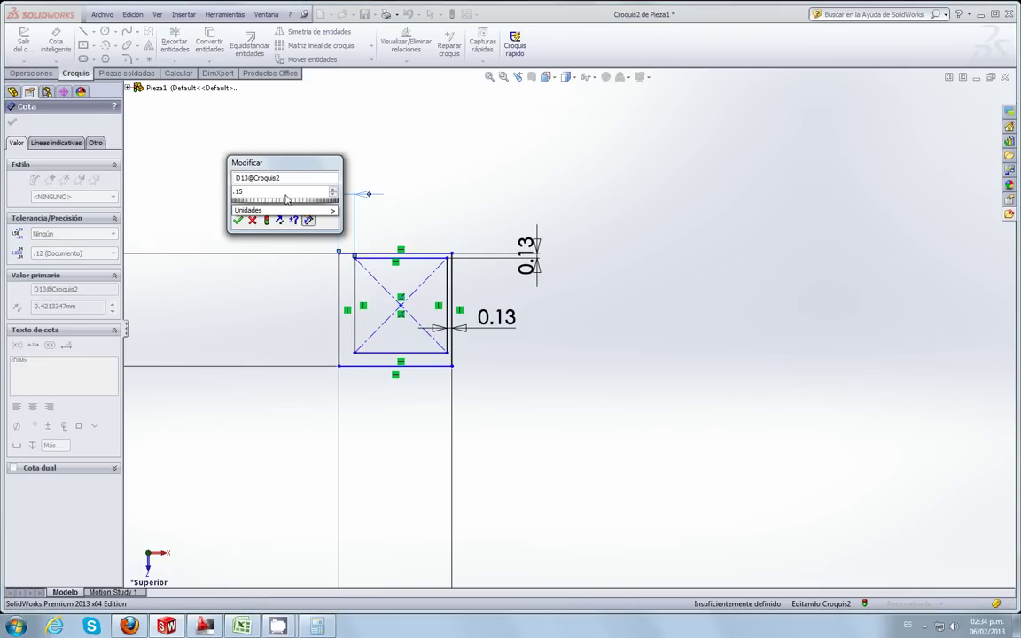
{"action": "type", "text": "25"}
{"action": "key", "text": "Return"}
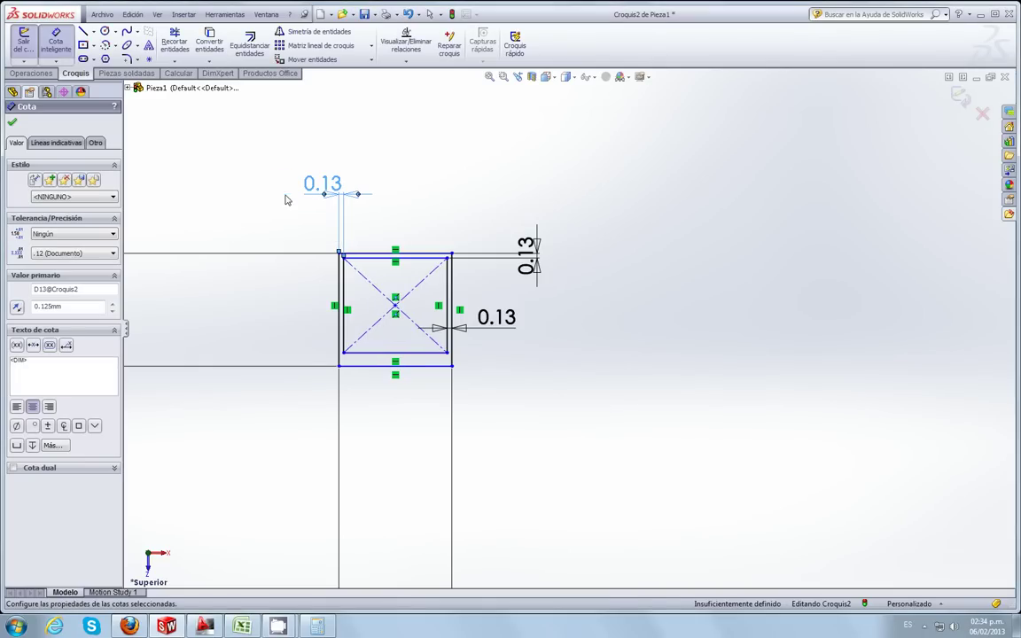
{"action": "left_click", "coordinate": [413, 366]}
{"action": "left_click", "coordinate": [416, 353]}
{"action": "left_click", "coordinate": [496, 364]}
{"action": "type", "text": ".125"}
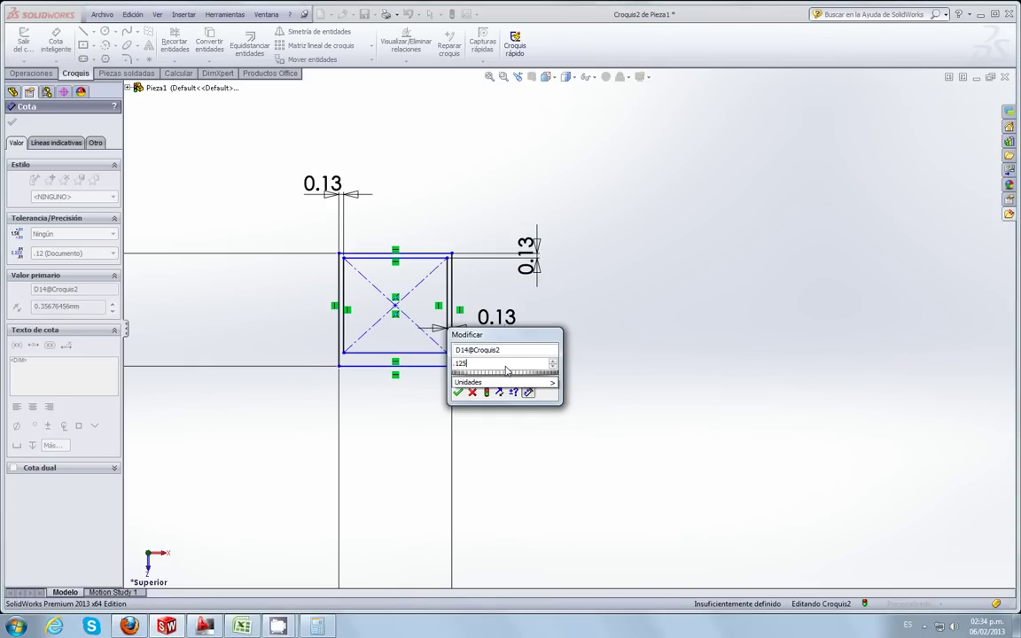
{"action": "key", "text": "Return"}
{"action": "left_click", "coordinate": [14, 124]}
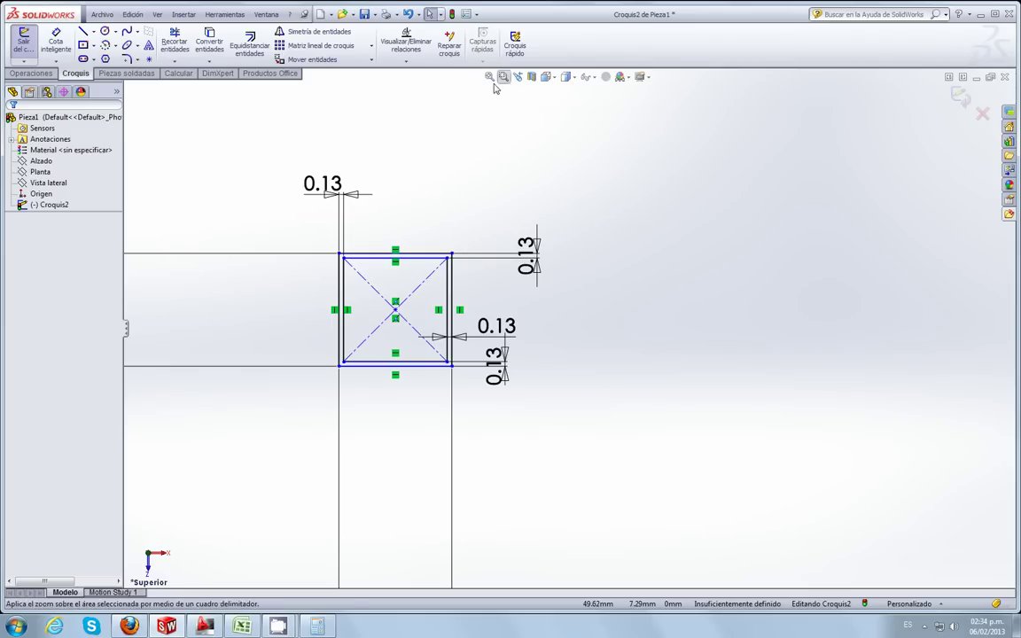
Step: From the Top view, preview a 10 mm Extruded Boss/Base of both hollow square profiles
{"action": "left_click", "coordinate": [547, 78]}
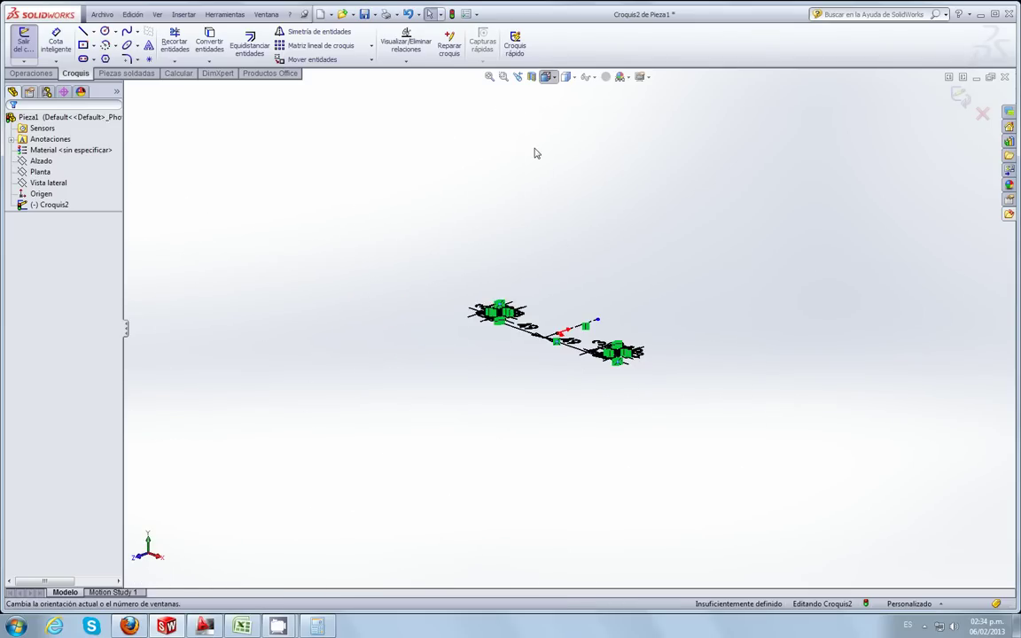
{"action": "left_click", "coordinate": [576, 123]}
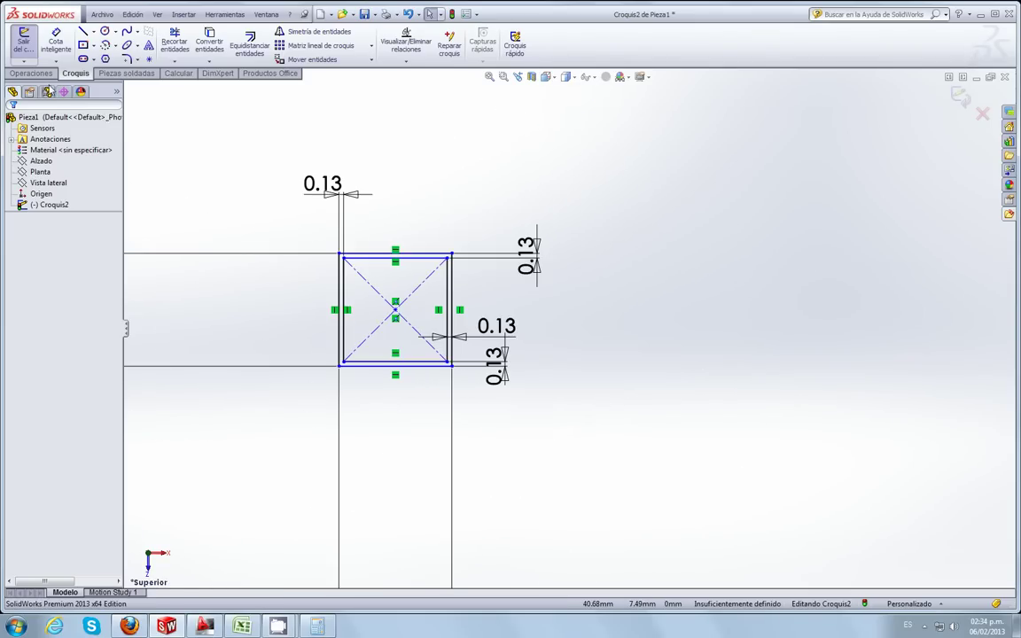
{"action": "left_click", "coordinate": [31, 73]}
{"action": "left_click", "coordinate": [32, 43]}
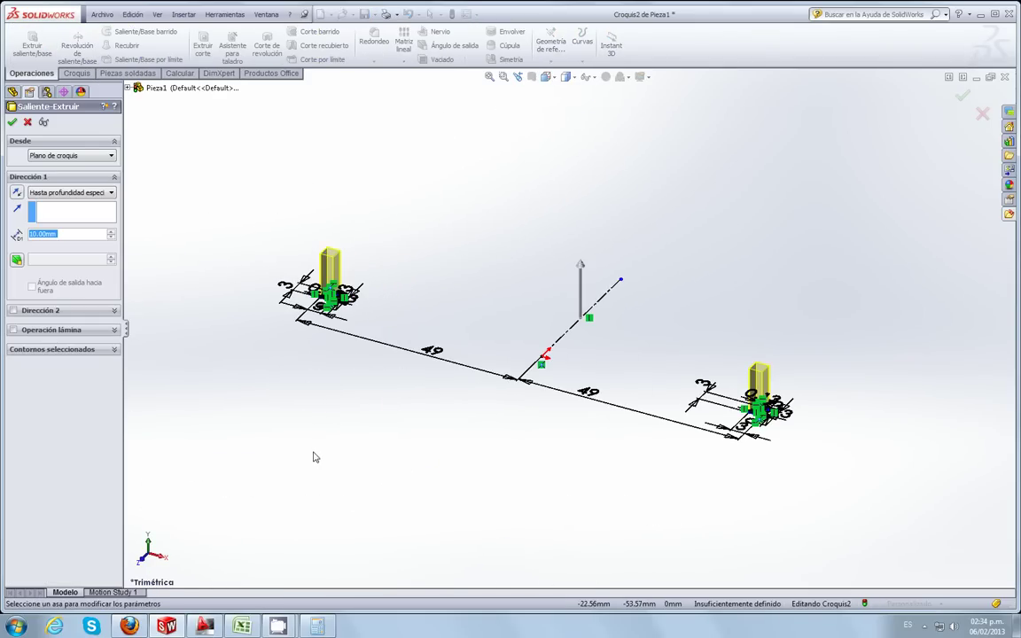
{"action": "scroll", "coordinate": [371, 263], "scroll_direction": "down", "scroll_amount": 5}
{"action": "scroll", "coordinate": [399, 364], "scroll_direction": "down", "scroll_amount": 3}
{"action": "middle_click_drag", "start_coordinate": [399, 364], "coordinate": [396, 474]}
{"action": "scroll", "coordinate": [393, 324], "scroll_direction": "down", "scroll_amount": 3}
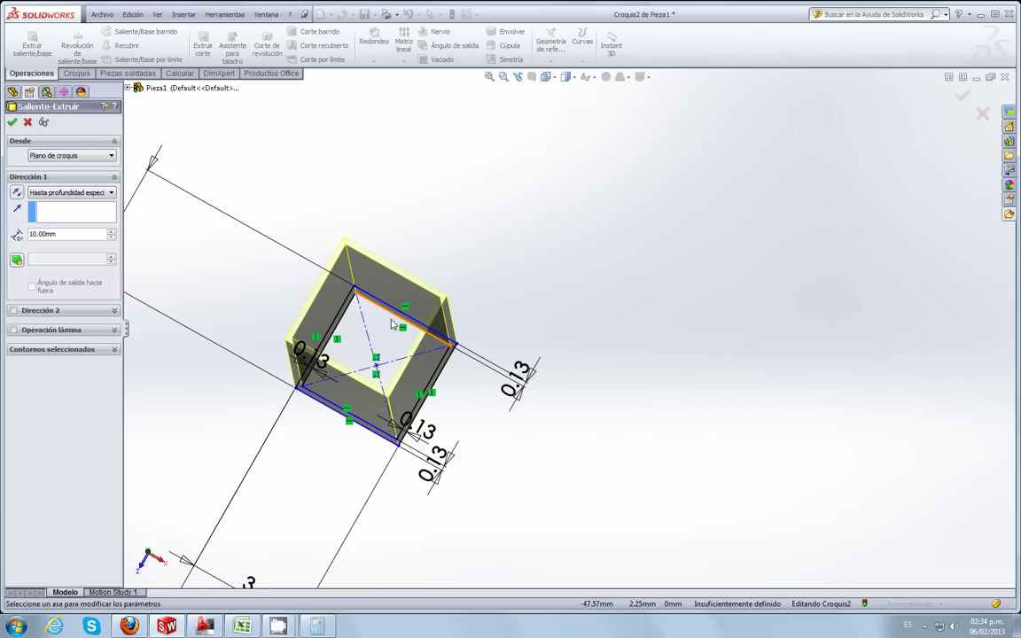
{"action": "scroll", "coordinate": [392, 324], "scroll_direction": "up", "scroll_amount": 3}
{"action": "scroll", "coordinate": [383, 364], "scroll_direction": "up", "scroll_amount": 2}
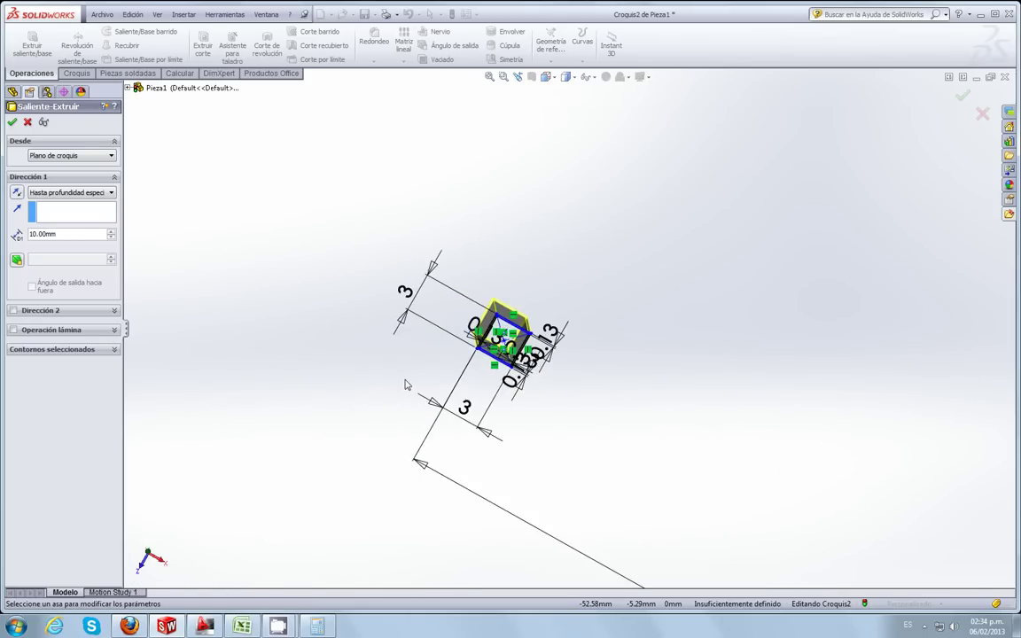
{"action": "scroll", "coordinate": [406, 383], "scroll_direction": "up", "scroll_amount": 2}
{"action": "key", "text": "f"}
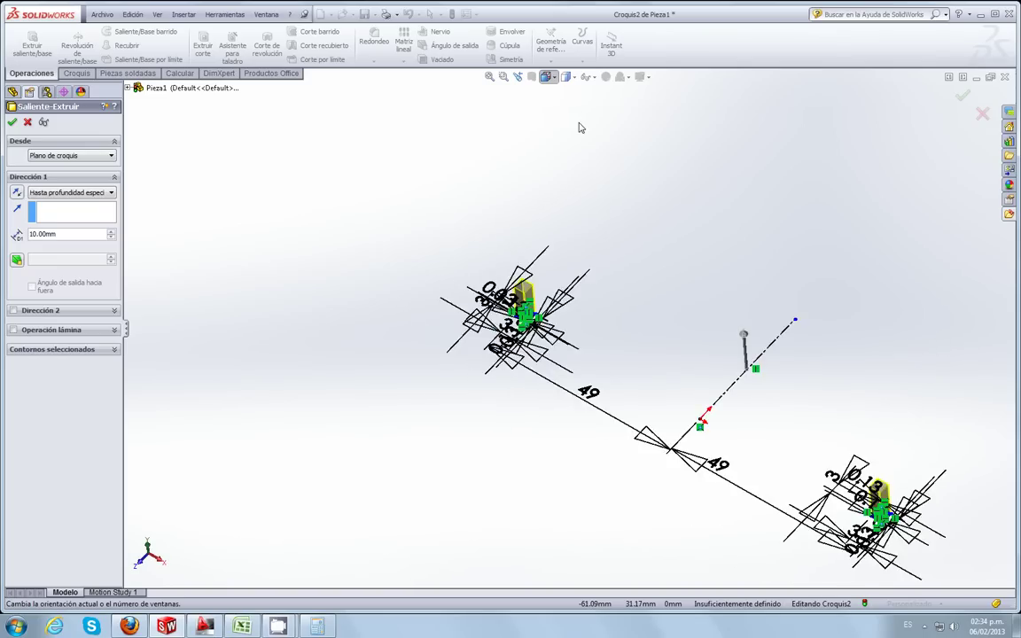
Step: Return the part to the Top view and bring the AutoCAD fence drawing forward
{"action": "left_click", "coordinate": [546, 76]}
{"action": "left_click", "coordinate": [600, 141]}
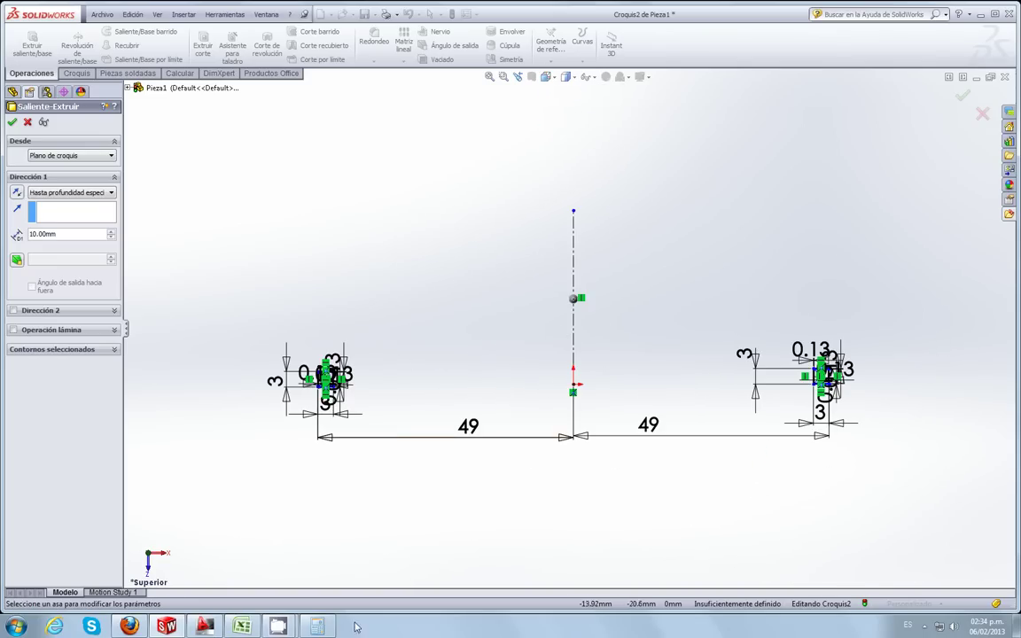
{"action": "left_click", "coordinate": [205, 627]}
Step: Zoom around the AutoCAD gate front view, switching among the Excel, AutoCAD and SolidWorks windows
{"action": "scroll", "coordinate": [552, 228], "scroll_direction": "up", "scroll_amount": 3}
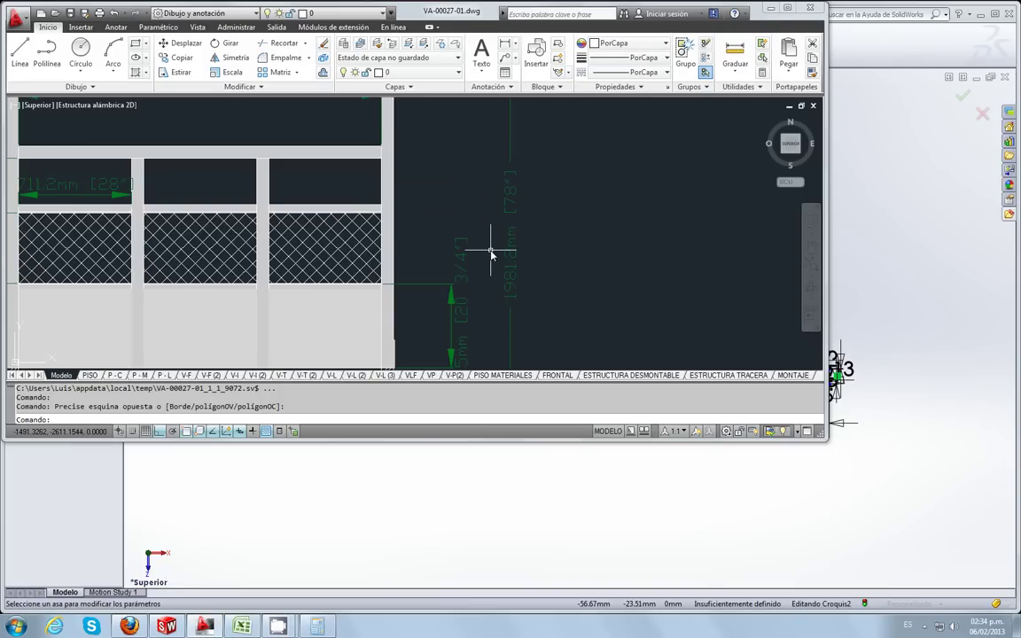
{"action": "scroll", "coordinate": [491, 254], "scroll_direction": "down", "scroll_amount": 4}
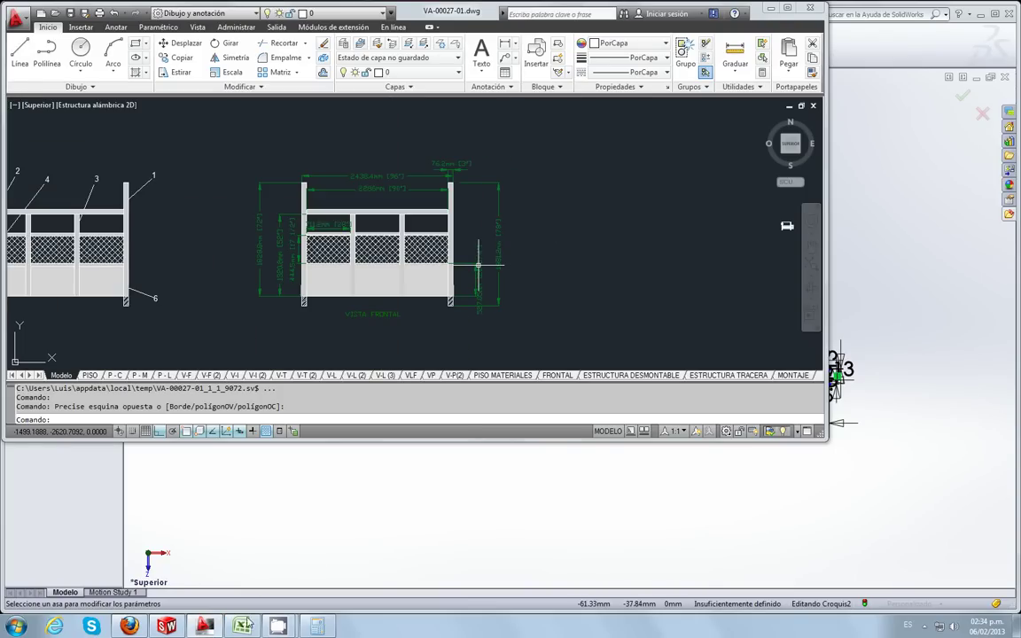
{"action": "left_click", "coordinate": [242, 627]}
{"action": "left_click", "coordinate": [205, 627]}
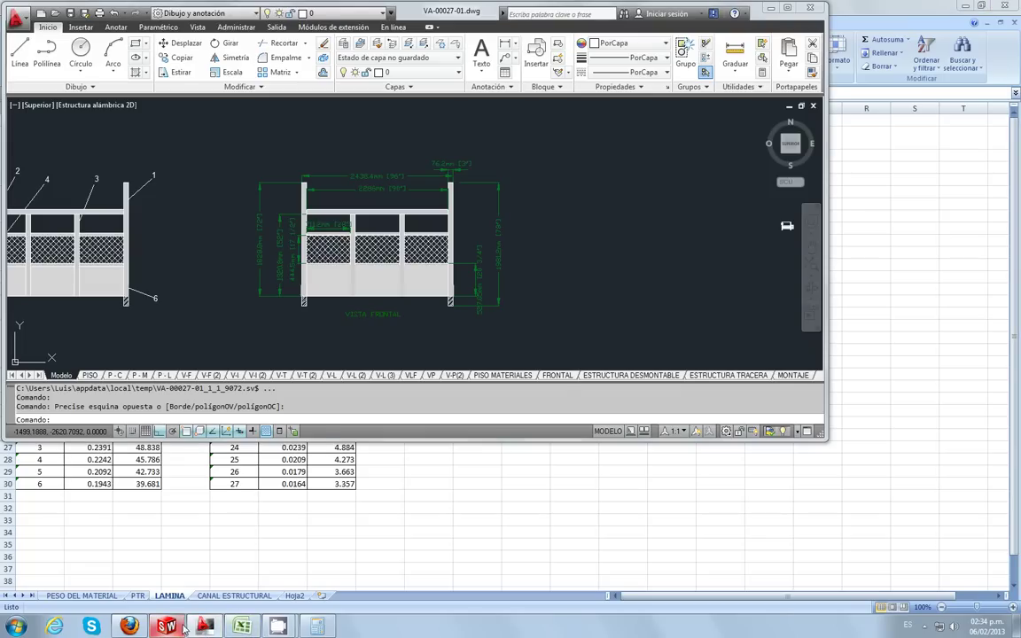
{"action": "left_click", "coordinate": [167, 628]}
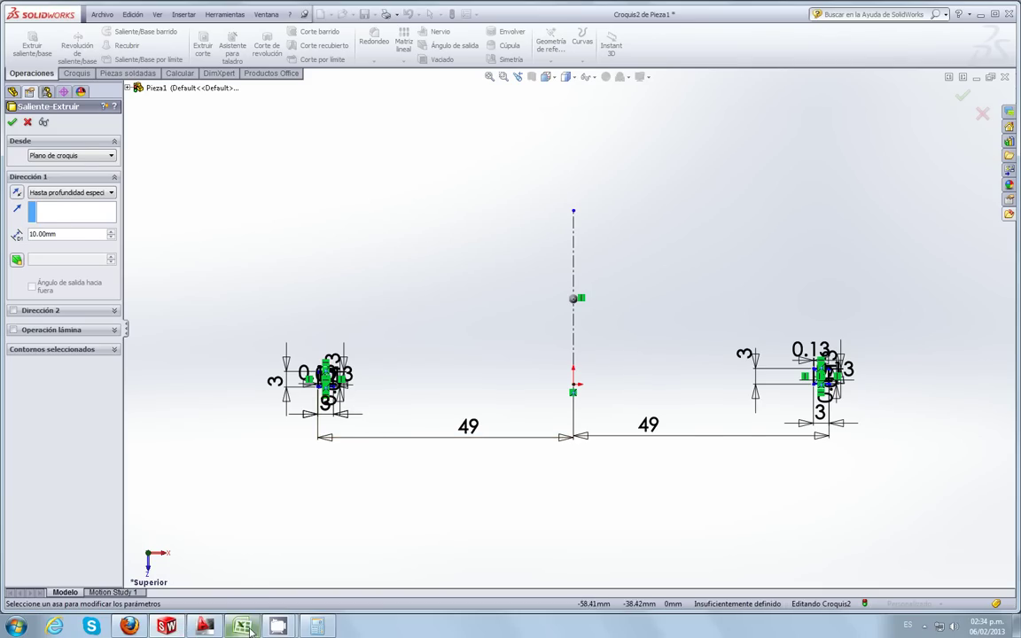
{"action": "left_click", "coordinate": [204, 628]}
{"action": "left_click", "coordinate": [205, 628]}
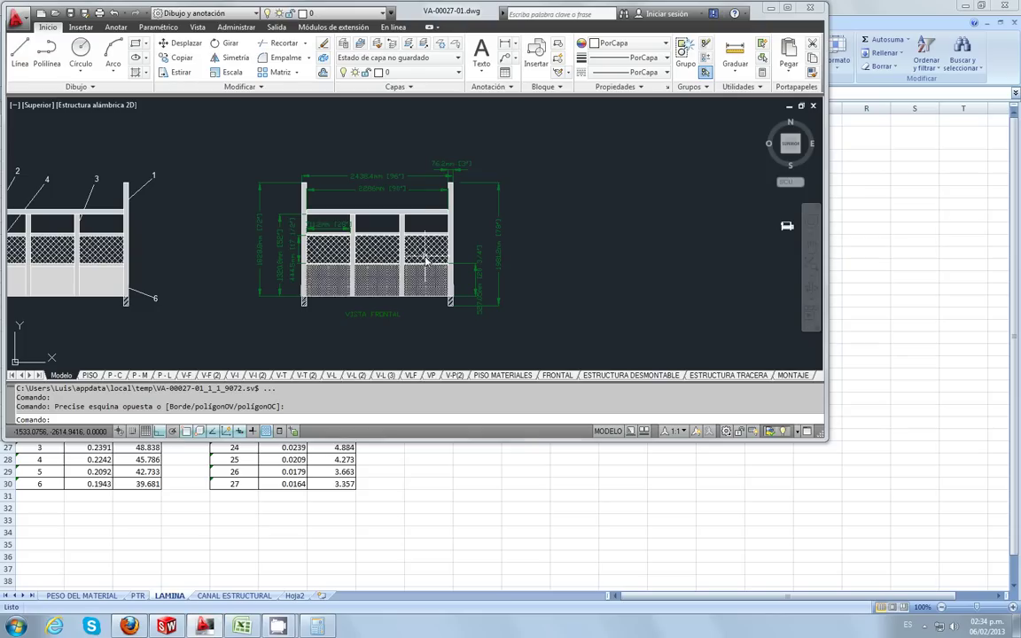
{"action": "scroll", "coordinate": [458, 309], "scroll_direction": "up", "scroll_amount": 2}
{"action": "scroll", "coordinate": [478, 324], "scroll_direction": "down", "scroll_amount": 4}
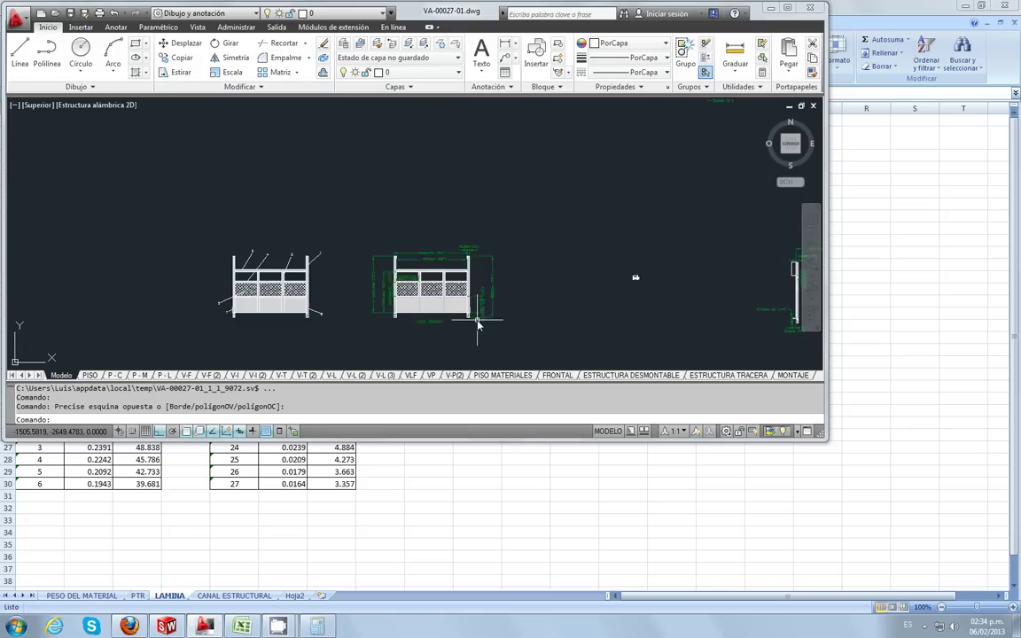
{"action": "scroll", "coordinate": [483, 233], "scroll_direction": "up", "scroll_amount": 3}
{"action": "scroll", "coordinate": [470, 266], "scroll_direction": "down", "scroll_amount": 5}
{"action": "scroll", "coordinate": [636, 194], "scroll_direction": "up", "scroll_amount": 2}
{"action": "scroll", "coordinate": [481, 196], "scroll_direction": "up", "scroll_amount": 3}
{"action": "scroll", "coordinate": [479, 197], "scroll_direction": "down", "scroll_amount": 2}
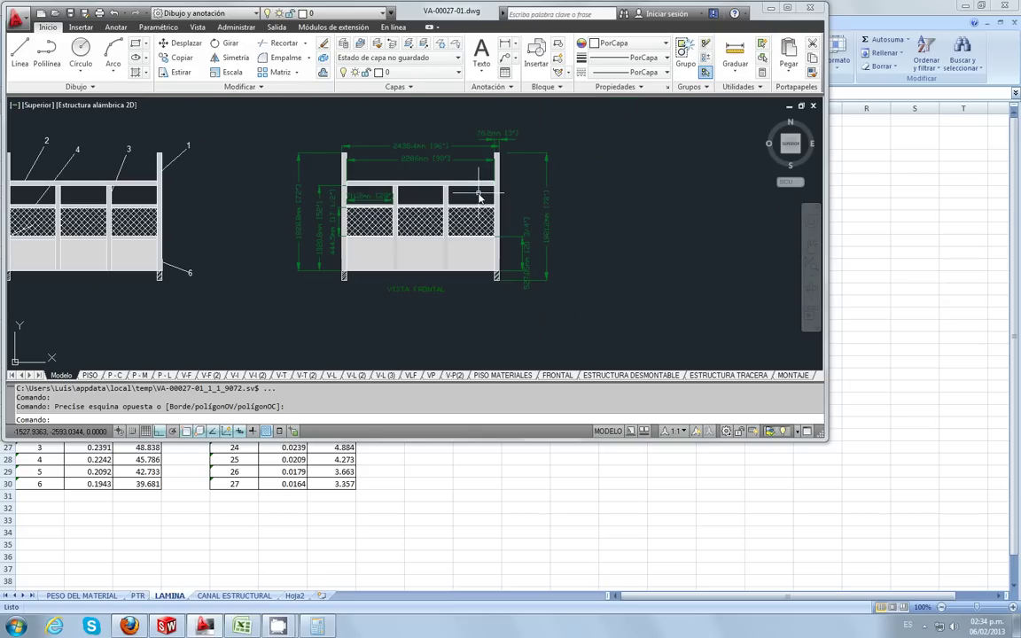
Step: Check the sheet gauge and weight spreadsheet, then cancel the pending SolidWorks extrusion
{"action": "left_click", "coordinate": [224, 604]}
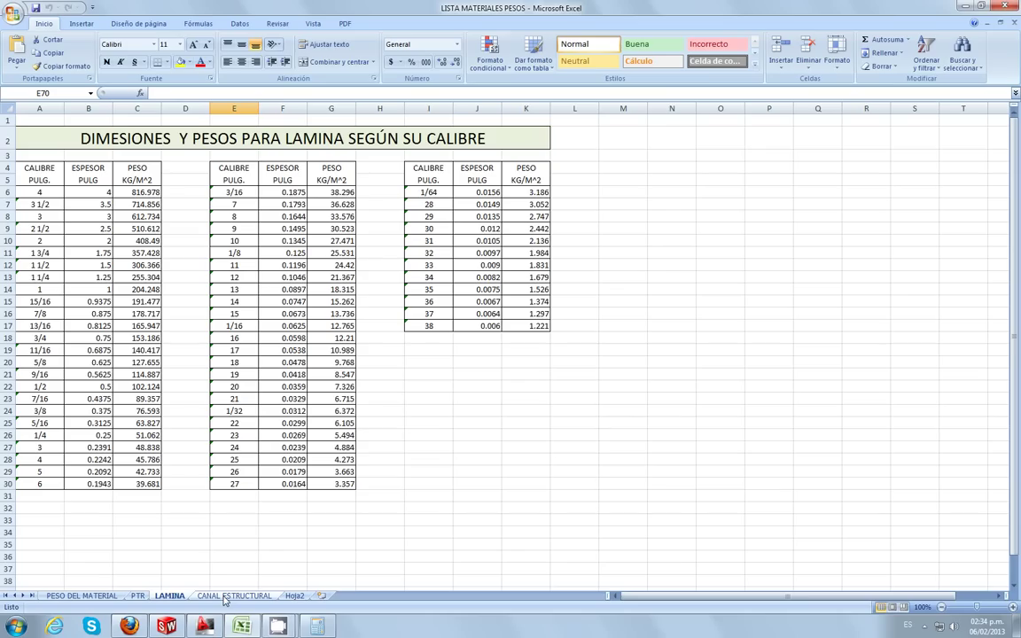
{"action": "left_click", "coordinate": [167, 627]}
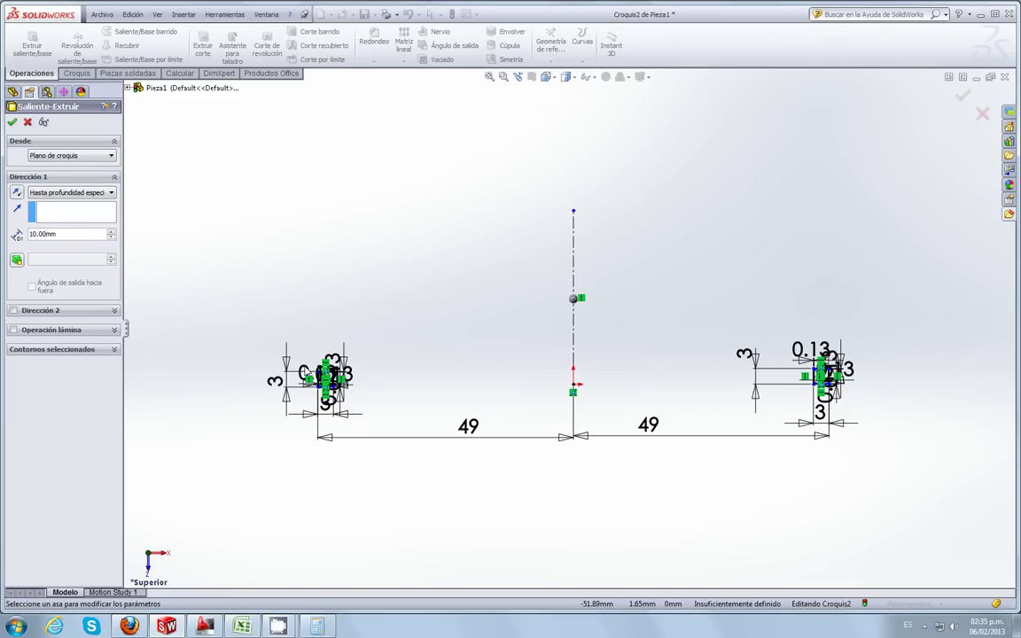
{"action": "left_click", "coordinate": [27, 123]}
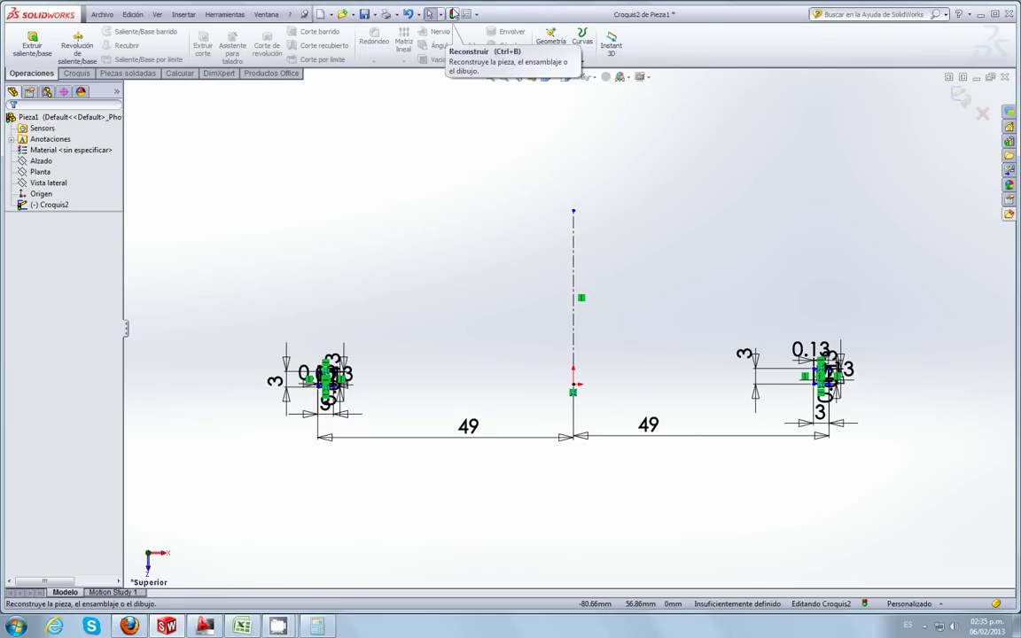
Step: Set Pieza1's document units to IPS (inch, pound, second) in Document Properties
{"action": "left_click", "coordinate": [467, 15]}
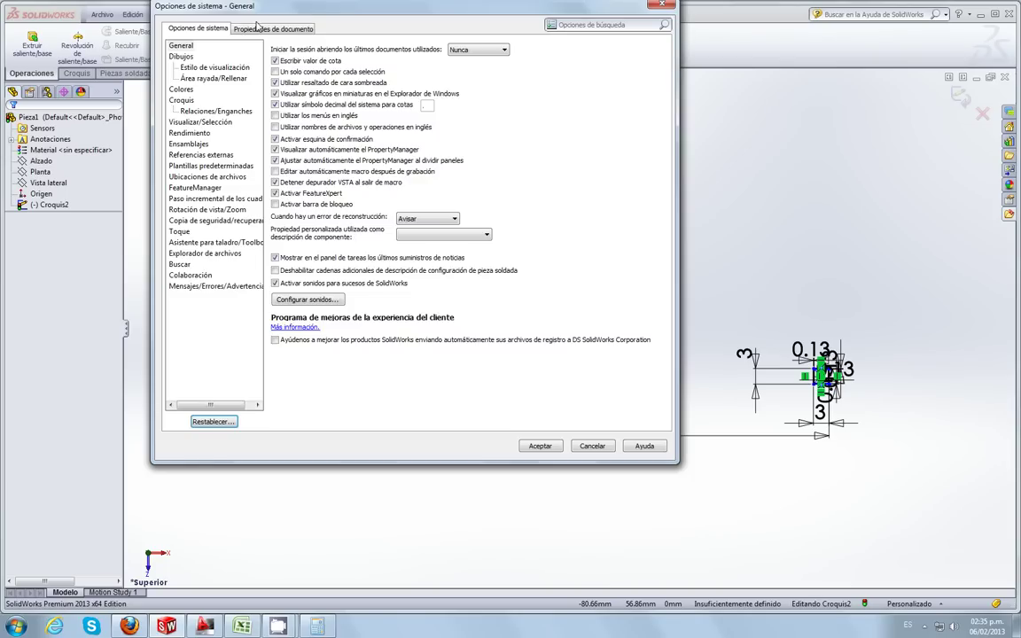
{"action": "left_click", "coordinate": [254, 29]}
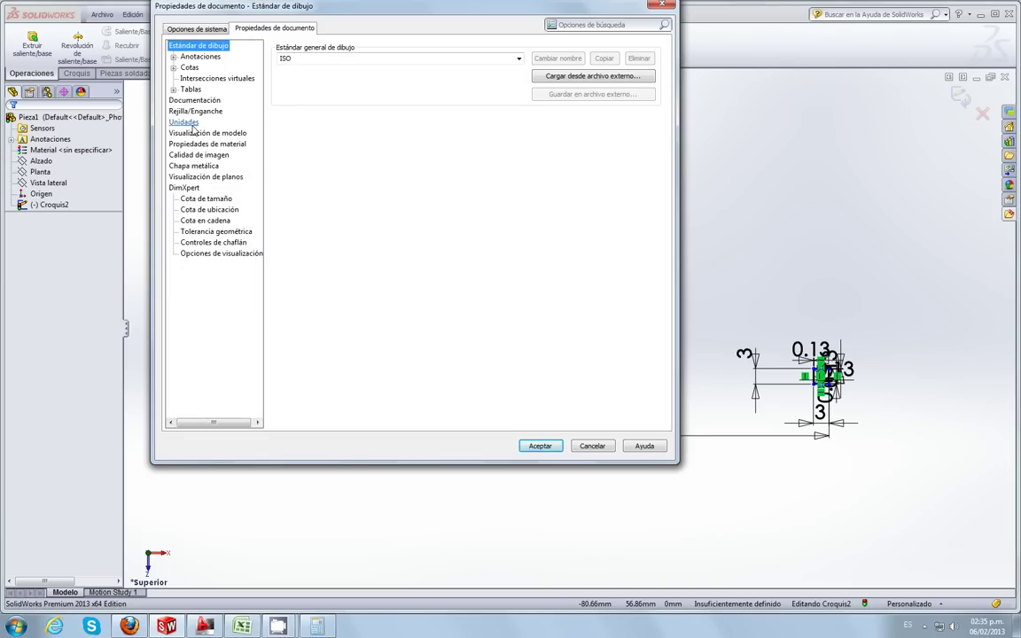
{"action": "left_click", "coordinate": [186, 123]}
{"action": "left_click", "coordinate": [282, 87]}
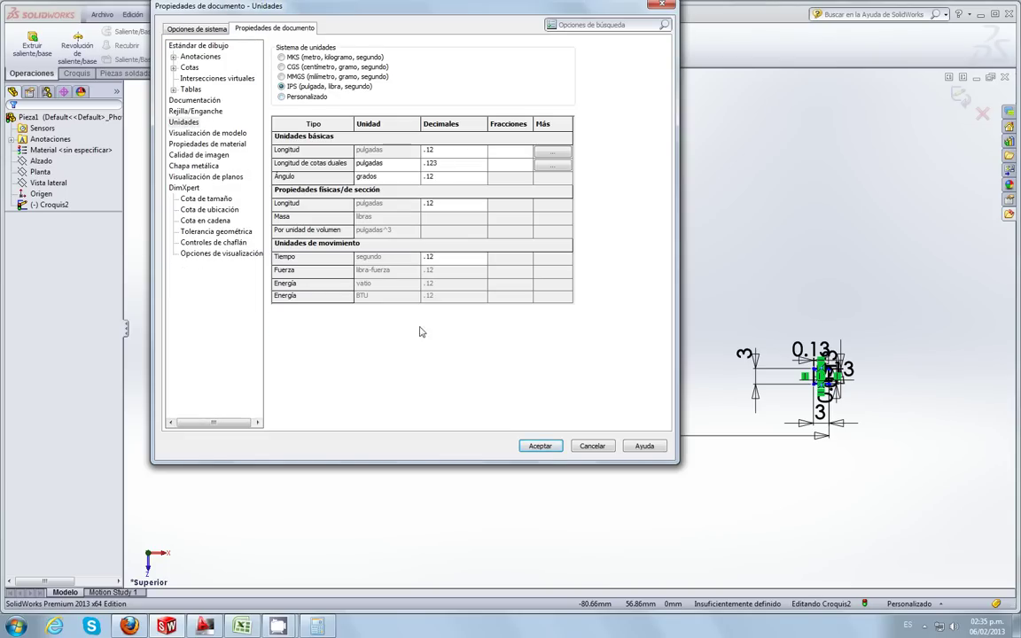
{"action": "left_click", "coordinate": [542, 448]}
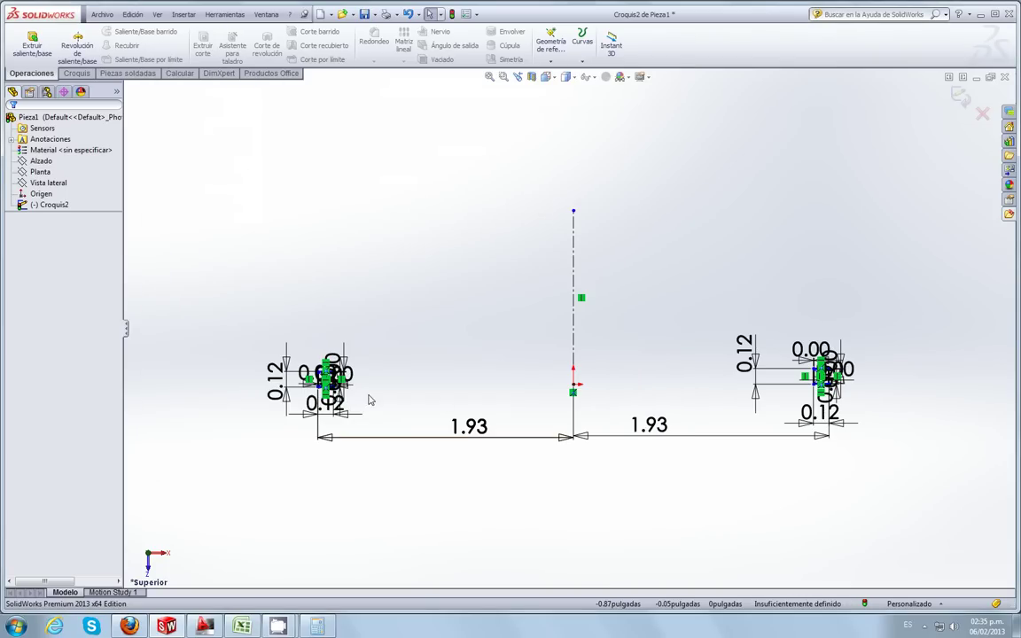
Step: Set the outer square's height and width to 3 in
{"action": "scroll", "coordinate": [363, 394], "scroll_direction": "down", "scroll_amount": 3}
{"action": "scroll", "coordinate": [340, 381], "scroll_direction": "down", "scroll_amount": 2}
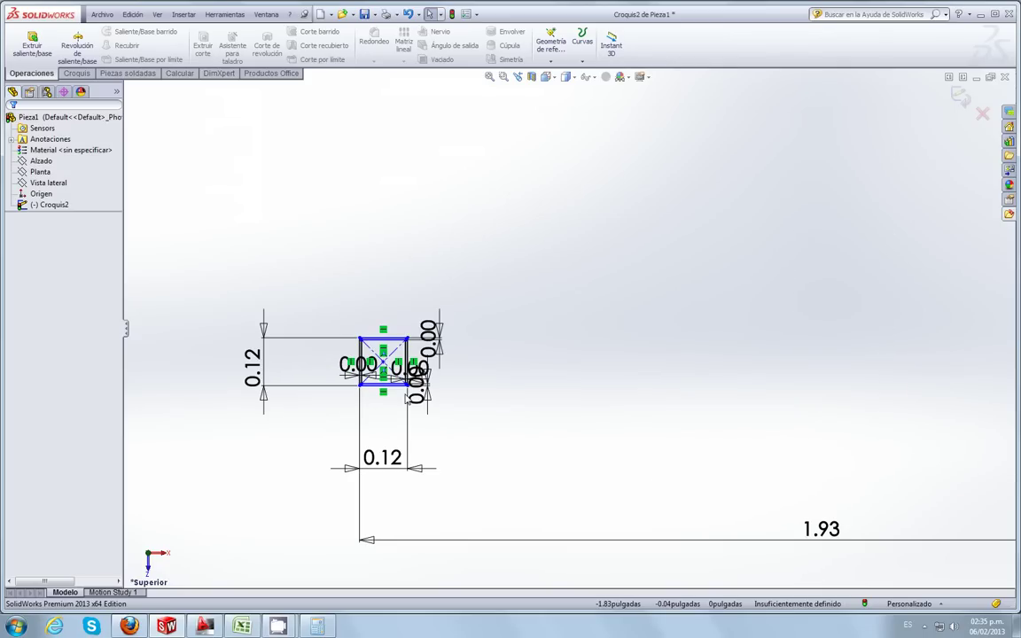
{"action": "scroll", "coordinate": [403, 407], "scroll_direction": "down", "scroll_amount": 2}
{"action": "double_click", "coordinate": [193, 346]}
{"action": "type", "text": "3"}
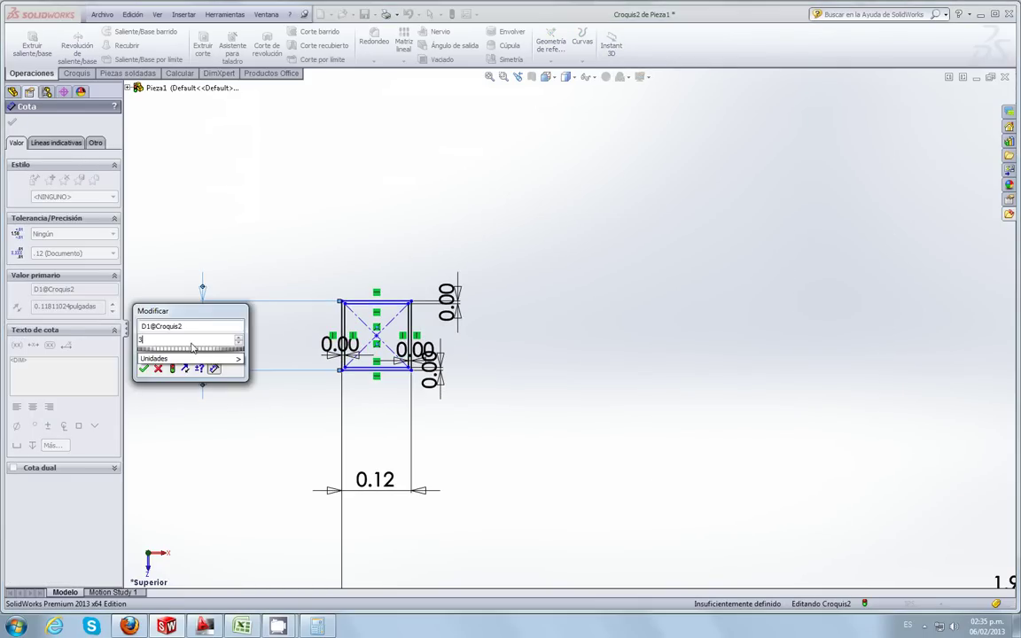
{"action": "key", "text": "Return"}
{"action": "double_click", "coordinate": [381, 482]}
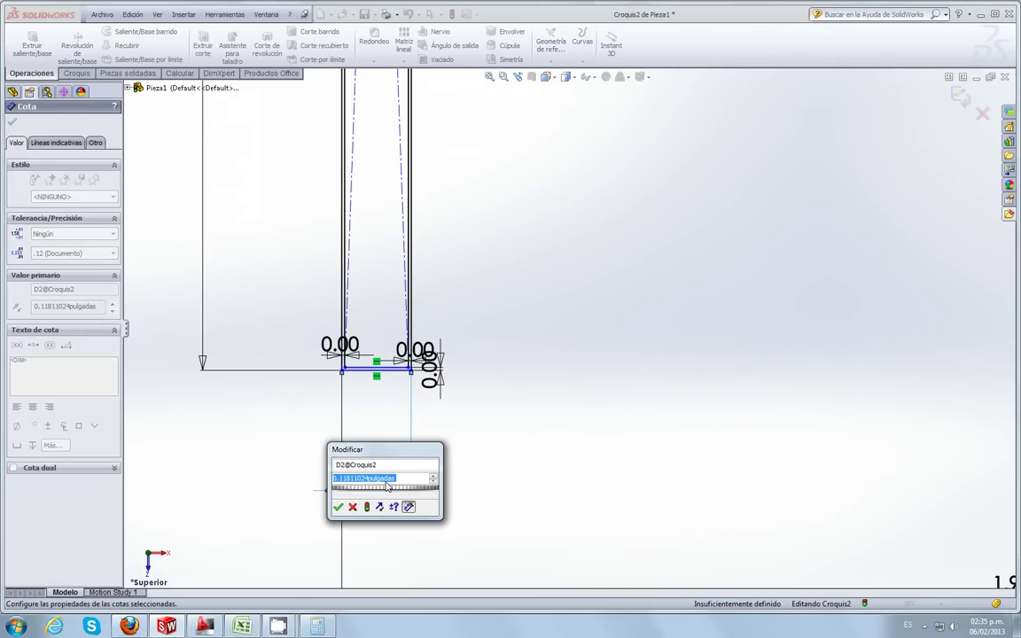
{"action": "type", "text": "3"}
{"action": "key", "text": "Return"}
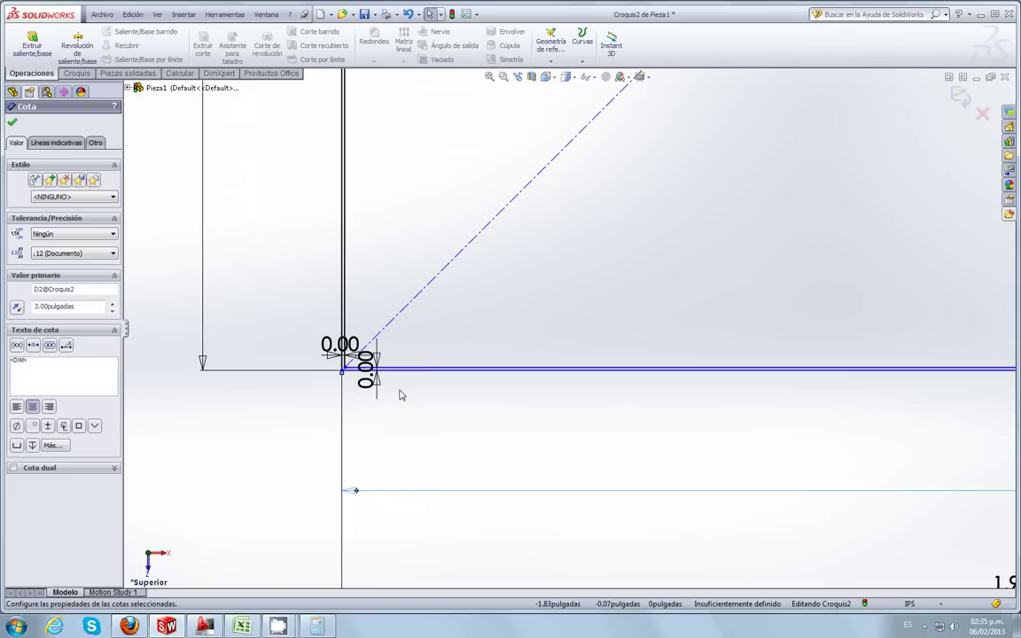
Step: Set the left, next and right-hand wall offsets to .125, .125 and .125 in
{"action": "scroll", "coordinate": [416, 369], "scroll_direction": "down", "scroll_amount": 1}
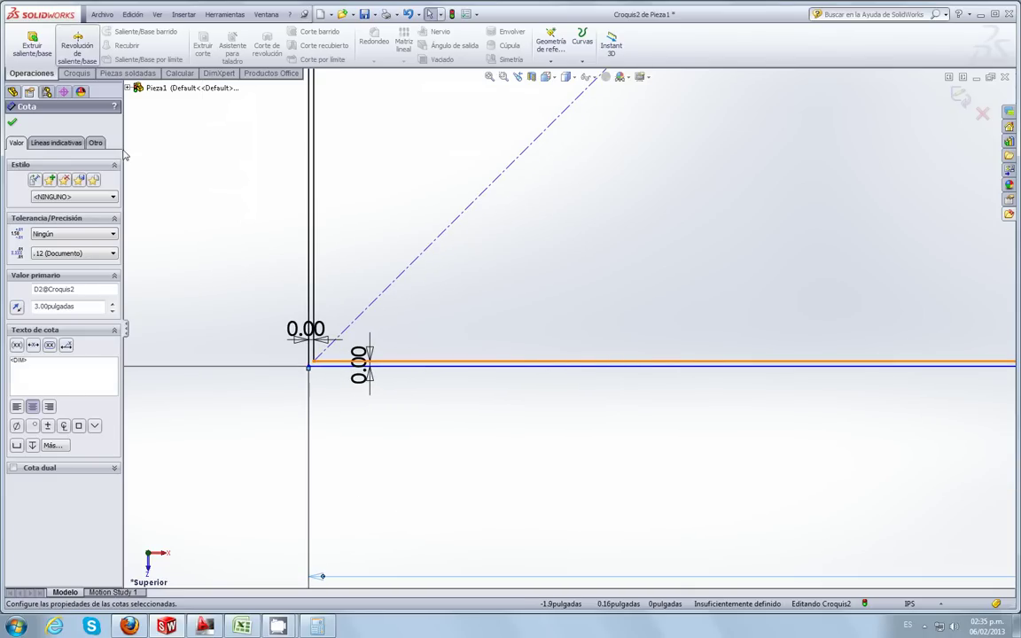
{"action": "double_click", "coordinate": [305, 329]}
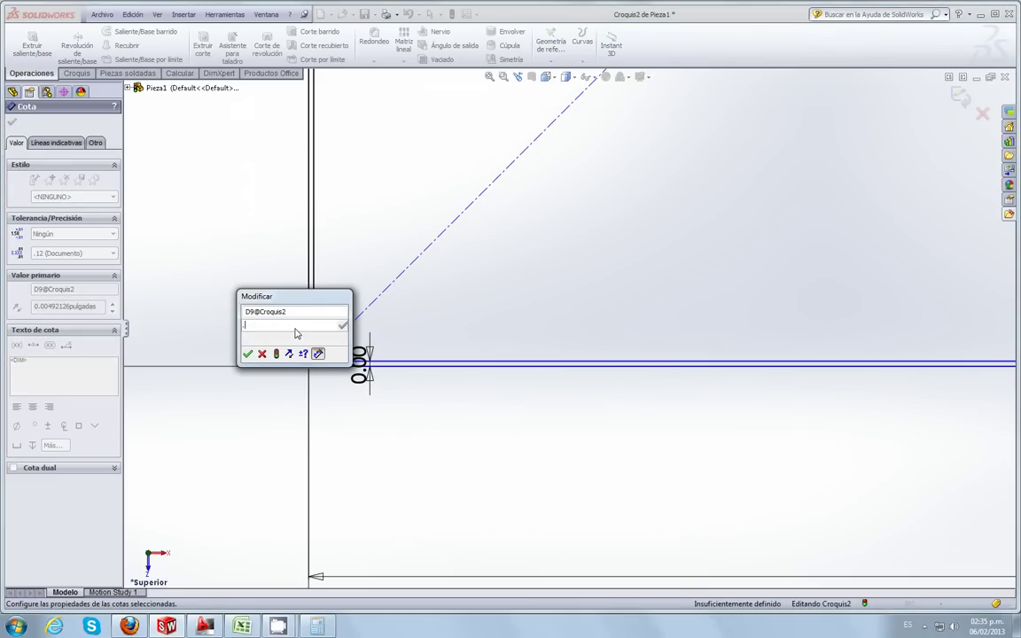
{"action": "type", "text": ".125"}
{"action": "key", "text": "Return"}
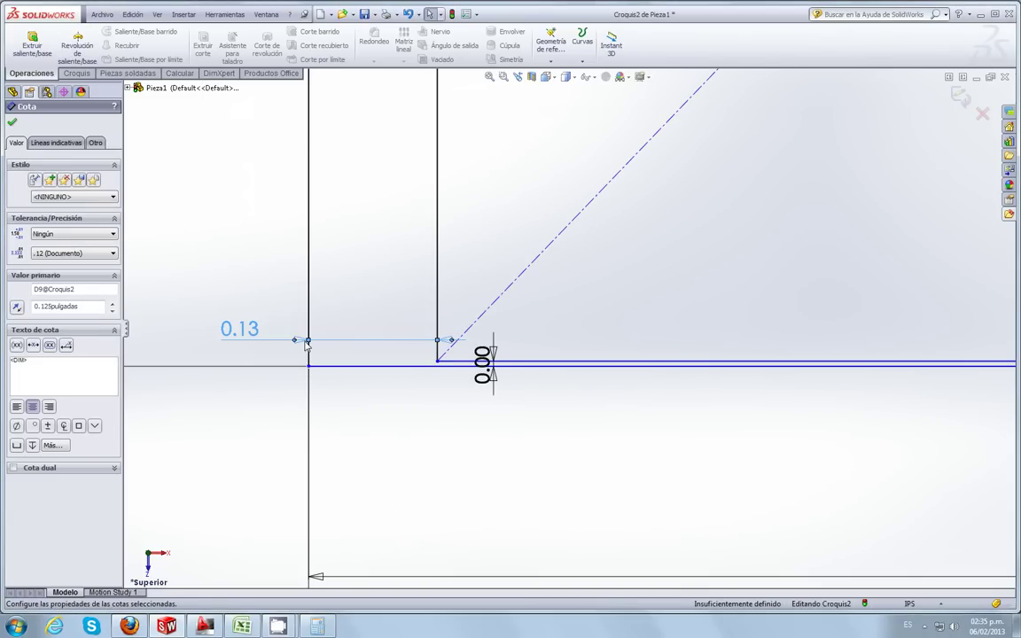
{"action": "double_click", "coordinate": [483, 354]}
{"action": "type", "text": ".125"}
{"action": "key", "text": "Return"}
{"action": "scroll", "coordinate": [439, 335], "scroll_direction": "up", "scroll_amount": 2}
{"action": "scroll", "coordinate": [416, 350], "scroll_direction": "up", "scroll_amount": 3}
{"action": "scroll", "coordinate": [394, 357], "scroll_direction": "up", "scroll_amount": 3}
{"action": "scroll", "coordinate": [377, 358], "scroll_direction": "up", "scroll_amount": 4}
{"action": "scroll", "coordinate": [425, 341], "scroll_direction": "up", "scroll_amount": 2}
{"action": "scroll", "coordinate": [771, 337], "scroll_direction": "down", "scroll_amount": 2}
{"action": "scroll", "coordinate": [722, 335], "scroll_direction": "down", "scroll_amount": 3}
{"action": "scroll", "coordinate": [720, 337], "scroll_direction": "down", "scroll_amount": 3}
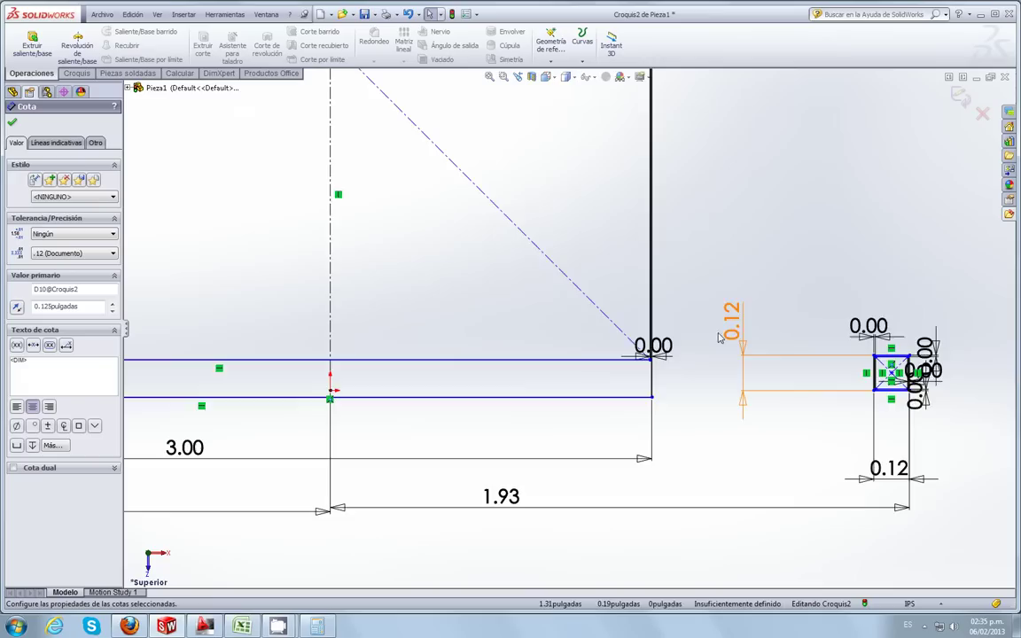
{"action": "scroll", "coordinate": [719, 337], "scroll_direction": "down", "scroll_amount": 3}
{"action": "double_click", "coordinate": [576, 377]}
{"action": "type", "text": ".125"}
{"action": "key", "text": "Return"}
Step: Edit the top wall offset dimension, entering .1 in
{"action": "scroll", "coordinate": [572, 381], "scroll_direction": "down", "scroll_amount": 1}
{"action": "scroll", "coordinate": [553, 363], "scroll_direction": "down", "scroll_amount": 3}
{"action": "scroll", "coordinate": [539, 358], "scroll_direction": "up", "scroll_amount": 2}
{"action": "scroll", "coordinate": [535, 359], "scroll_direction": "up", "scroll_amount": 2}
{"action": "scroll", "coordinate": [536, 359], "scroll_direction": "up", "scroll_amount": 1}
{"action": "scroll", "coordinate": [536, 359], "scroll_direction": "up", "scroll_amount": 1}
{"action": "scroll", "coordinate": [535, 358], "scroll_direction": "up", "scroll_amount": 2}
{"action": "scroll", "coordinate": [536, 359], "scroll_direction": "up", "scroll_amount": 3}
{"action": "scroll", "coordinate": [497, 251], "scroll_direction": "up", "scroll_amount": 1}
{"action": "scroll", "coordinate": [506, 247], "scroll_direction": "down", "scroll_amount": 1}
{"action": "scroll", "coordinate": [437, 148], "scroll_direction": "down", "scroll_amount": 1}
{"action": "double_click", "coordinate": [375, 183]}
{"action": "type", "text": ".1"}
{"action": "key", "text": "Return"}
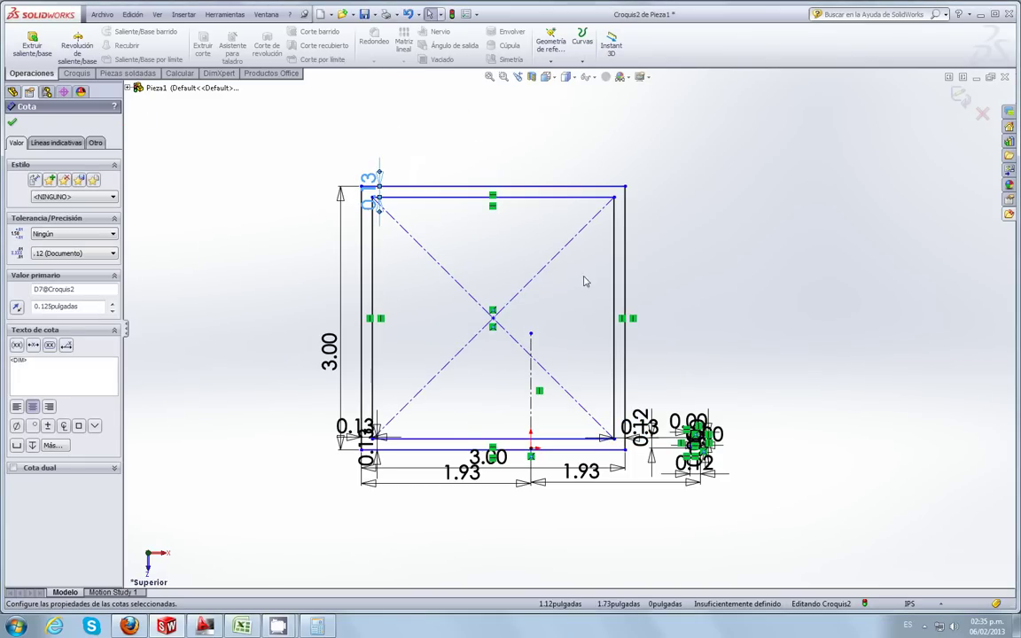
Step: Close the Dimension PropertyManager and zoom over the dimensioned 3 in post profile
{"action": "left_click", "coordinate": [11, 123]}
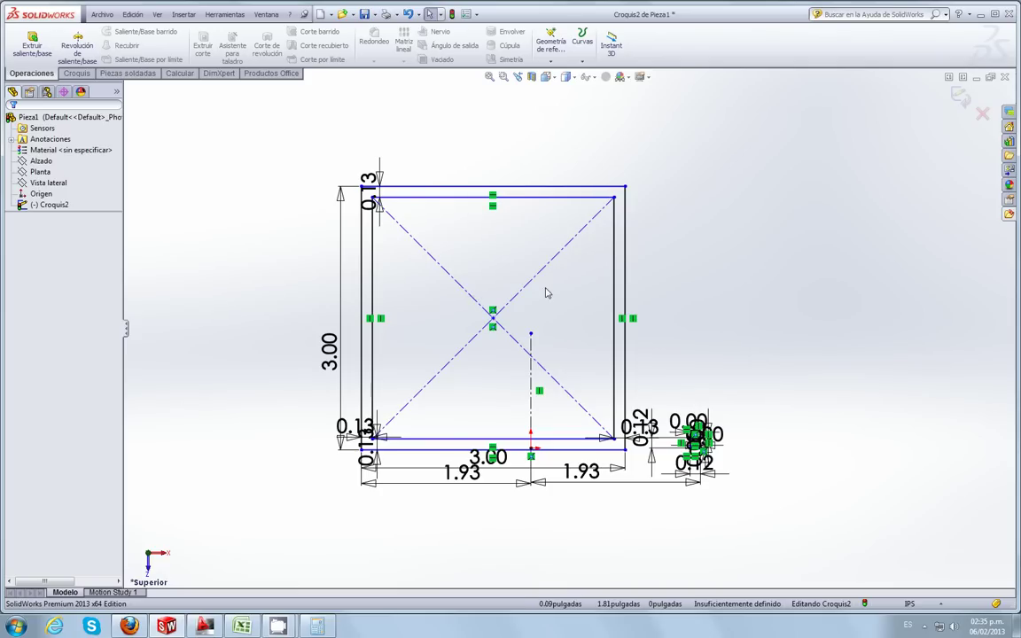
{"action": "scroll", "coordinate": [546, 292], "scroll_direction": "up", "scroll_amount": 2}
{"action": "scroll", "coordinate": [532, 291], "scroll_direction": "up", "scroll_amount": 2}
{"action": "scroll", "coordinate": [541, 302], "scroll_direction": "up", "scroll_amount": 2}
{"action": "scroll", "coordinate": [558, 319], "scroll_direction": "up", "scroll_amount": 2}
{"action": "scroll", "coordinate": [542, 312], "scroll_direction": "up", "scroll_amount": 1}
{"action": "scroll", "coordinate": [540, 312], "scroll_direction": "up", "scroll_amount": 1}
{"action": "scroll", "coordinate": [608, 342], "scroll_direction": "down", "scroll_amount": 1}
{"action": "scroll", "coordinate": [568, 339], "scroll_direction": "down", "scroll_amount": 2}
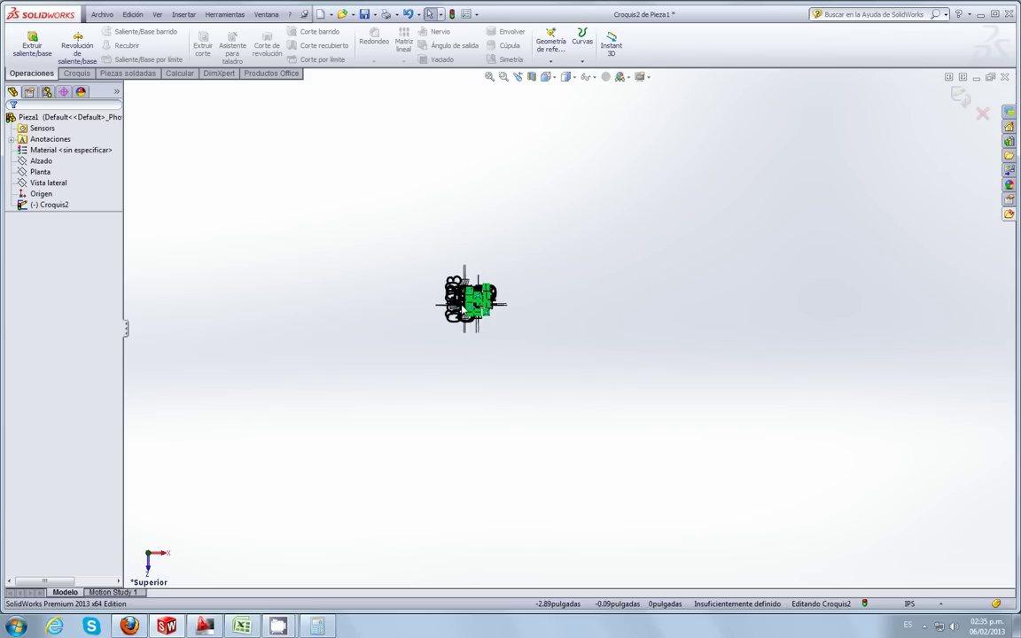
{"action": "scroll", "coordinate": [523, 310], "scroll_direction": "down", "scroll_amount": 1}
{"action": "scroll", "coordinate": [514, 314], "scroll_direction": "down", "scroll_amount": 1}
{"action": "scroll", "coordinate": [501, 319], "scroll_direction": "down", "scroll_amount": 2}
{"action": "scroll", "coordinate": [501, 314], "scroll_direction": "down", "scroll_amount": 2}
{"action": "scroll", "coordinate": [576, 323], "scroll_direction": "up", "scroll_amount": 1}
{"action": "scroll", "coordinate": [621, 330], "scroll_direction": "up", "scroll_amount": 1}
{"action": "scroll", "coordinate": [660, 335], "scroll_direction": "up", "scroll_amount": 1}
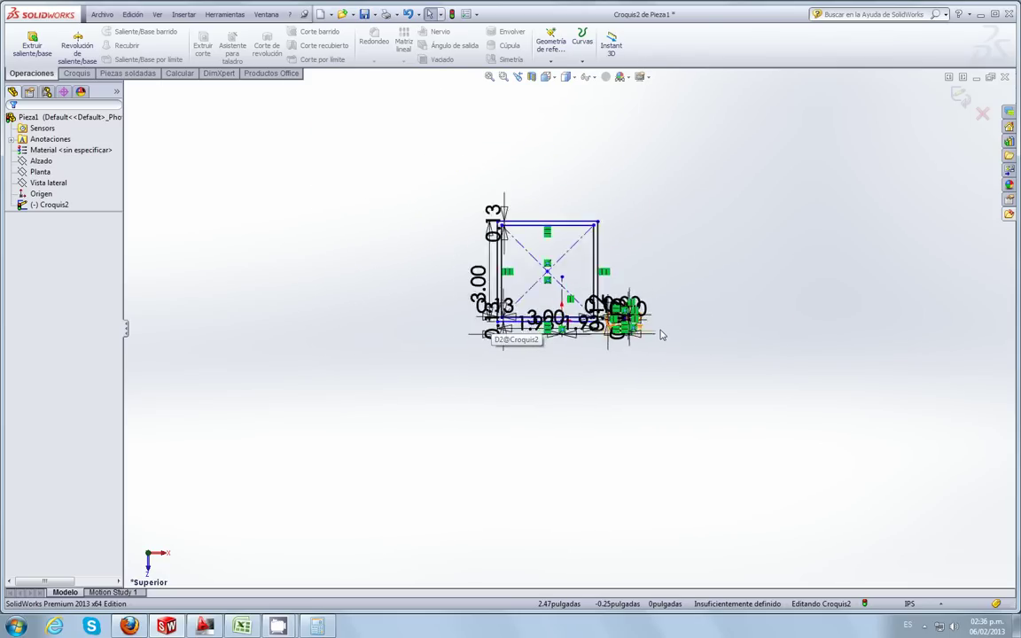
{"action": "scroll", "coordinate": [660, 335], "scroll_direction": "up", "scroll_amount": 2}
{"action": "scroll", "coordinate": [661, 335], "scroll_direction": "up", "scroll_amount": 1}
{"action": "scroll", "coordinate": [661, 335], "scroll_direction": "up", "scroll_amount": 1}
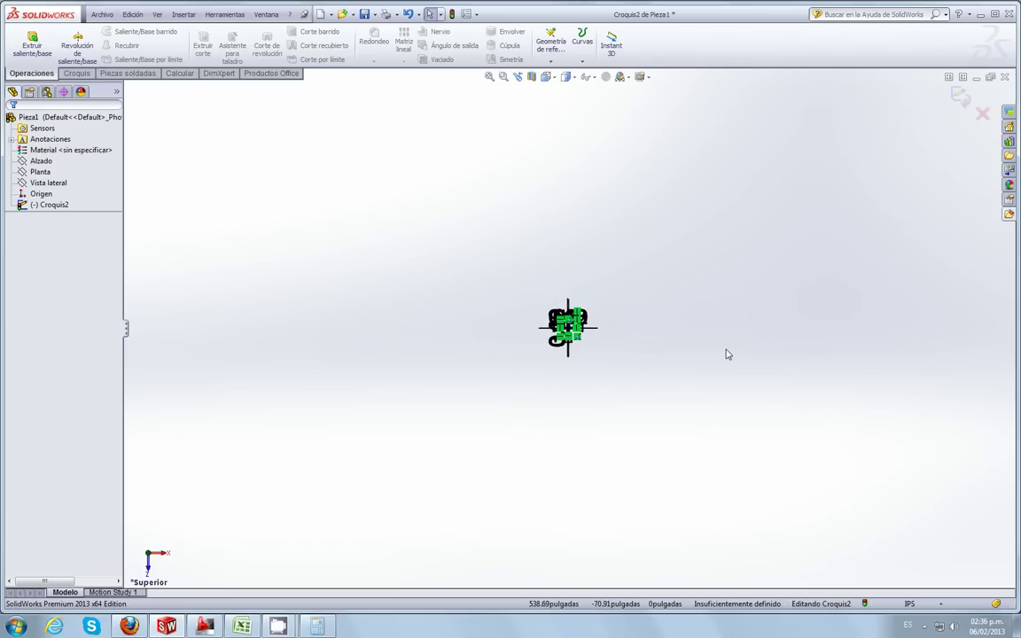
Step: Orbit, return to the Top view, and box-select every entity in the sketch
{"action": "mouse_move", "coordinate": [751, 351]}
{"action": "middle_mouse_down"}
{"action": "mouse_move", "coordinate": [786, 351]}
{"action": "mouse_move", "coordinate": [740, 404]}
{"action": "middle_mouse_up"}
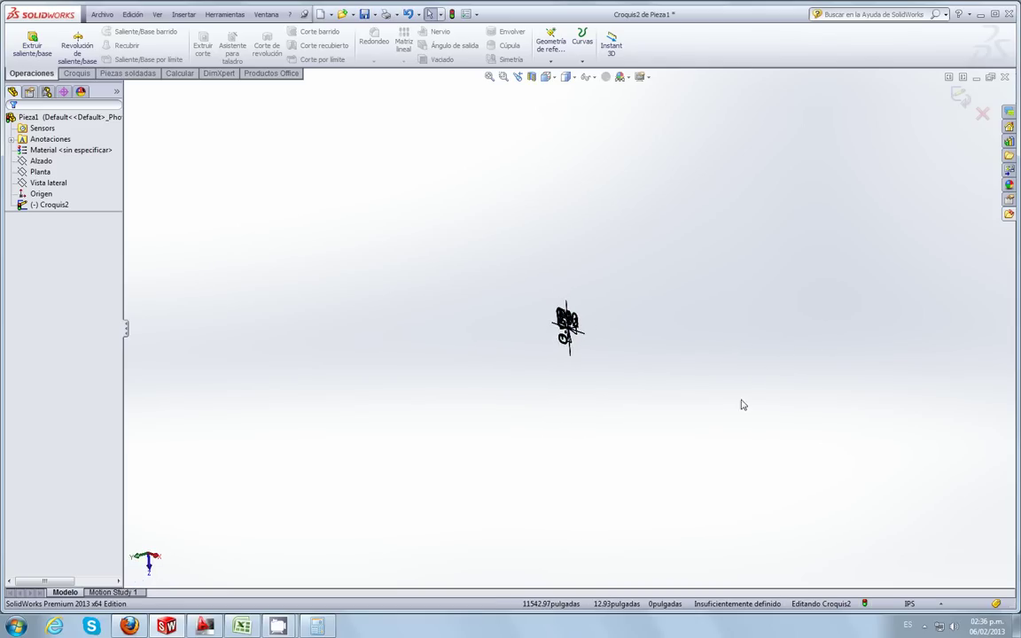
{"action": "left_click", "coordinate": [558, 80]}
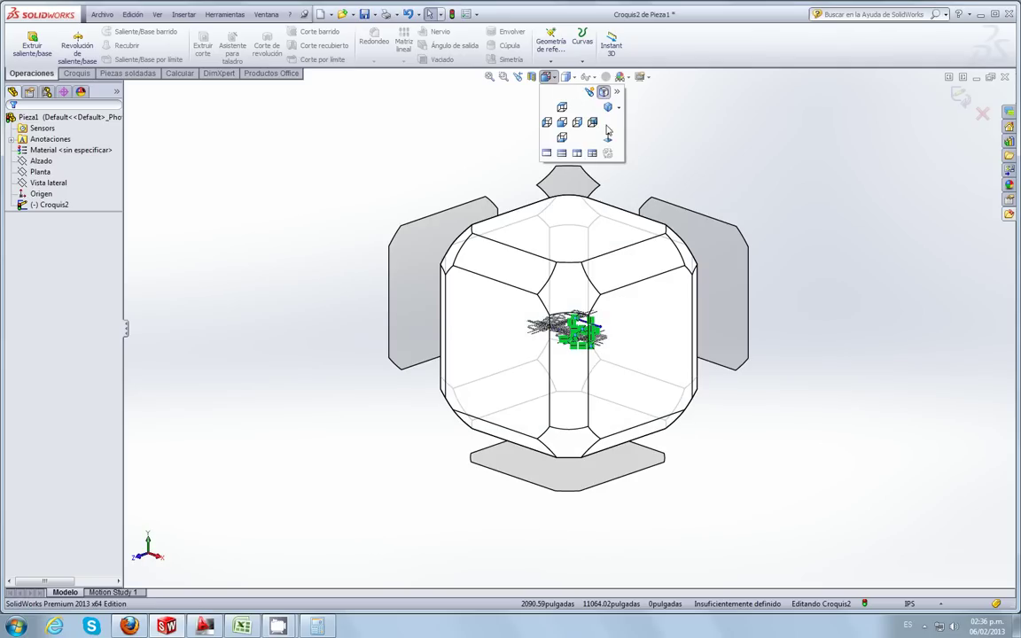
{"action": "left_click", "coordinate": [608, 142]}
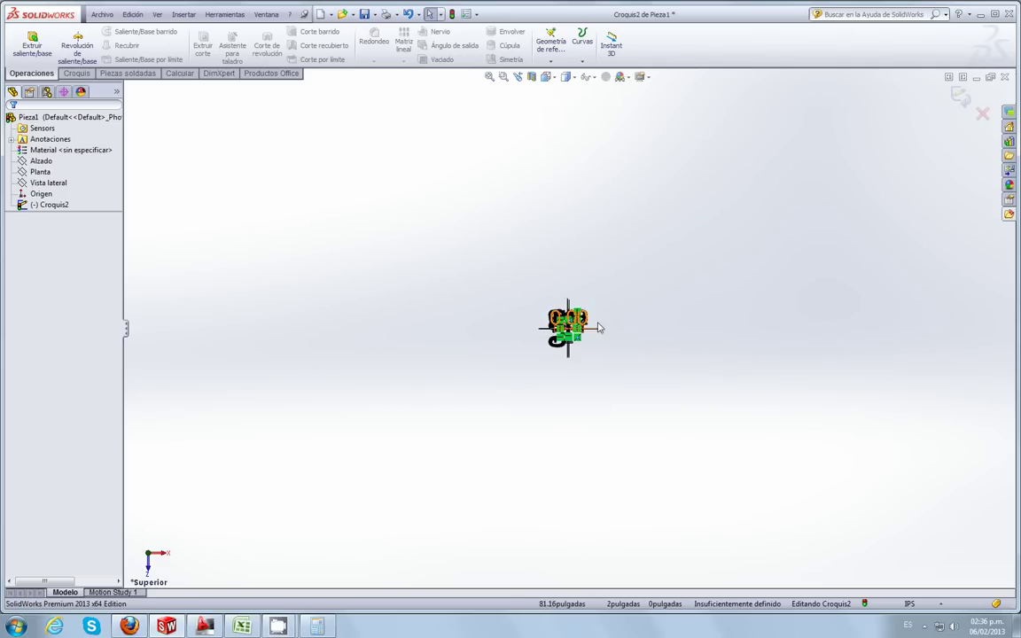
{"action": "scroll", "coordinate": [570, 343], "scroll_direction": "down", "scroll_amount": 2}
{"action": "scroll", "coordinate": [499, 315], "scroll_direction": "down", "scroll_amount": 2}
{"action": "scroll", "coordinate": [523, 328], "scroll_direction": "down", "scroll_amount": 1}
{"action": "scroll", "coordinate": [567, 353], "scroll_direction": "down", "scroll_amount": 2}
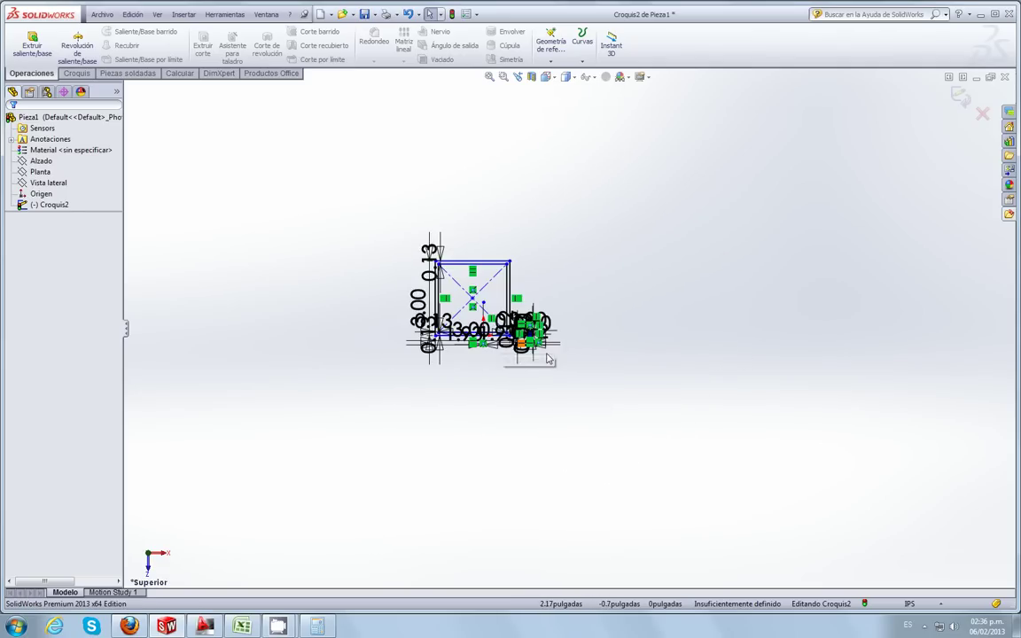
{"action": "left_click_drag", "start_coordinate": [608, 379], "coordinate": [241, 143]}
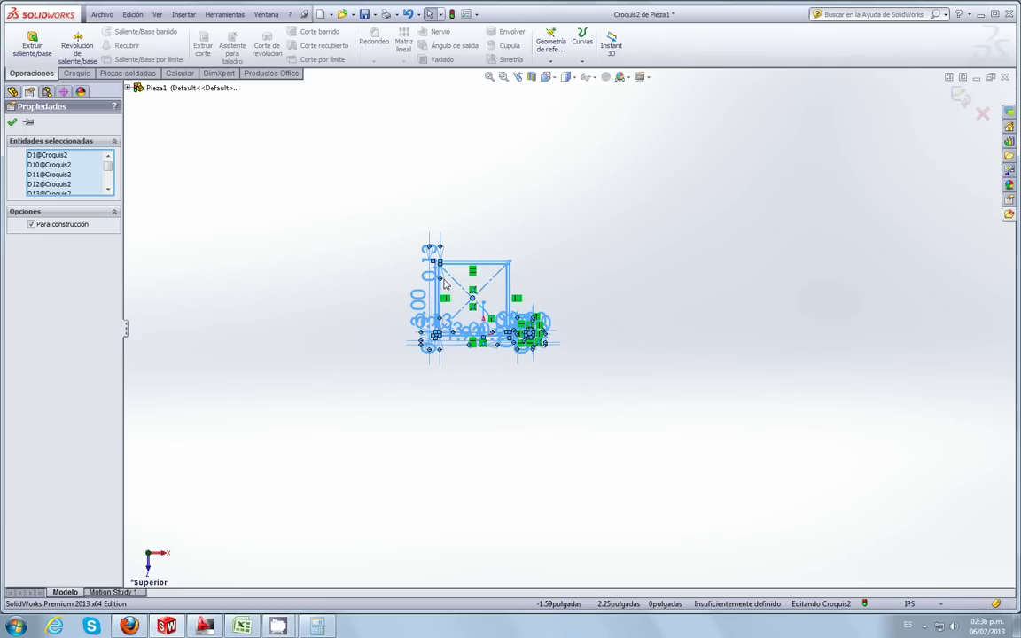
Step: Delete all sketch entities, exit Croquis2 without keeping it, and select the Planta plane
{"action": "key", "text": "Delete"}
{"action": "right_click", "coordinate": [61, 207]}
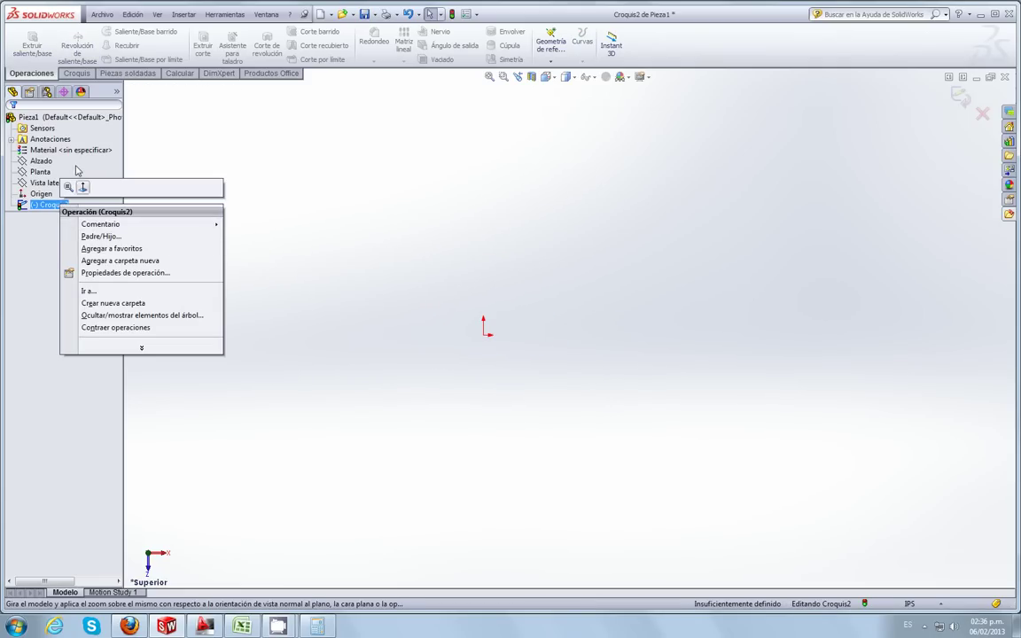
{"action": "right_click", "coordinate": [56, 208]}
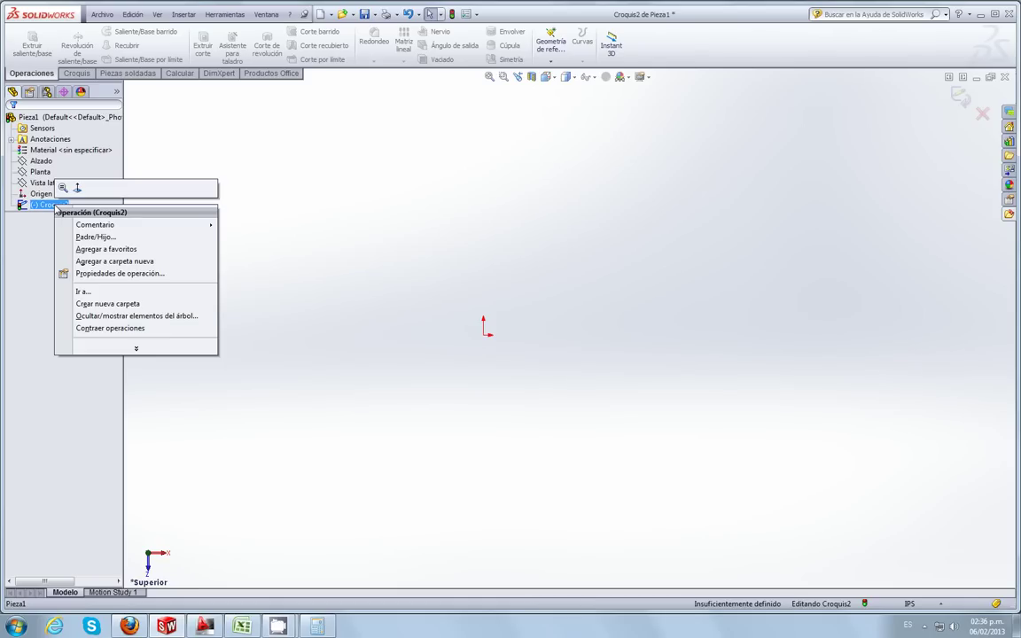
{"action": "left_click", "coordinate": [91, 200]}
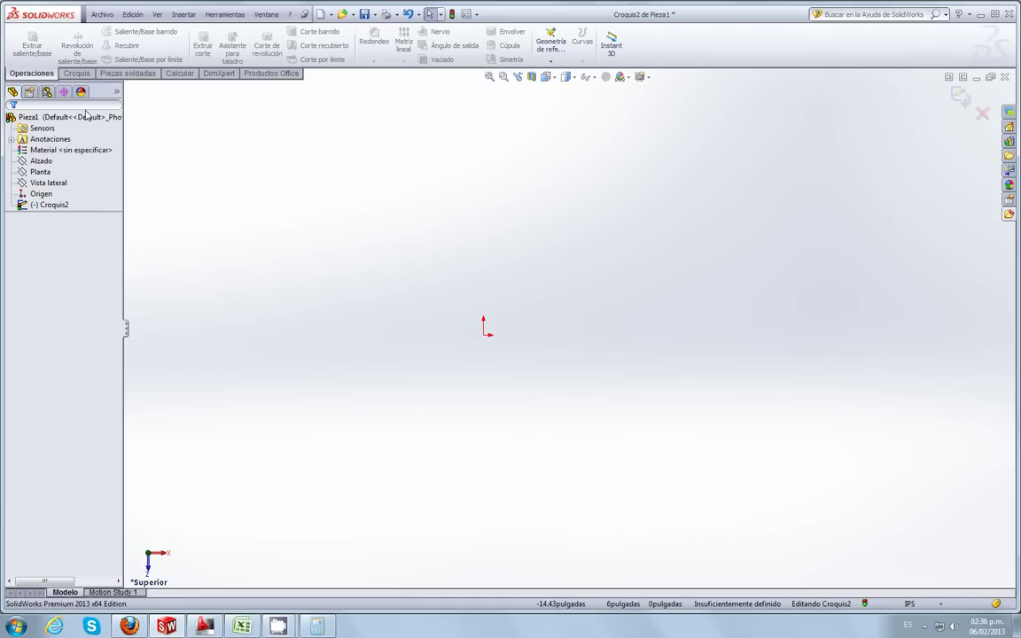
{"action": "left_click", "coordinate": [978, 114]}
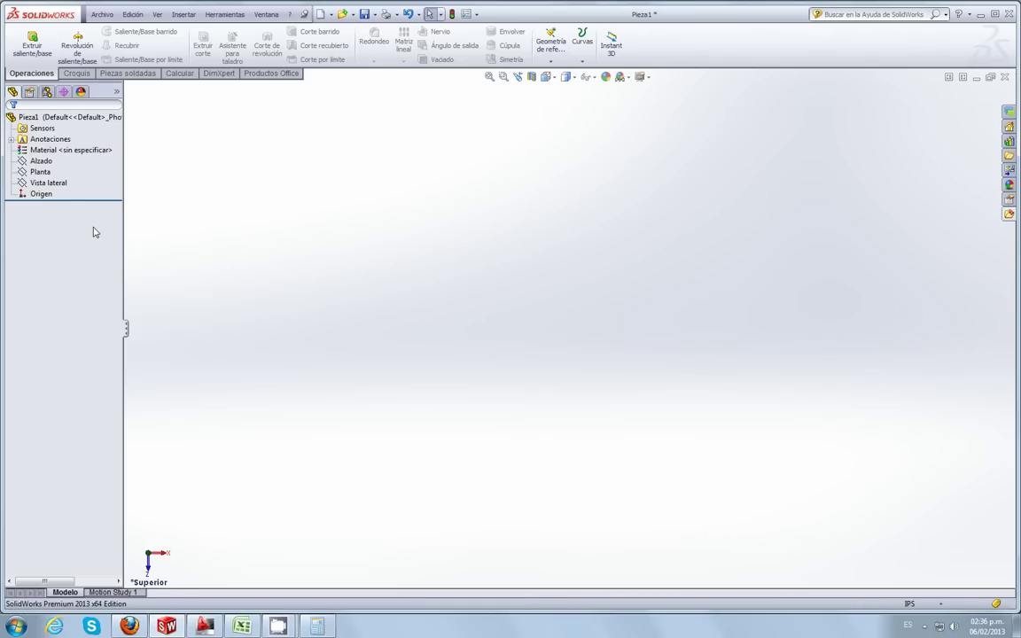
{"action": "left_click", "coordinate": [40, 171]}
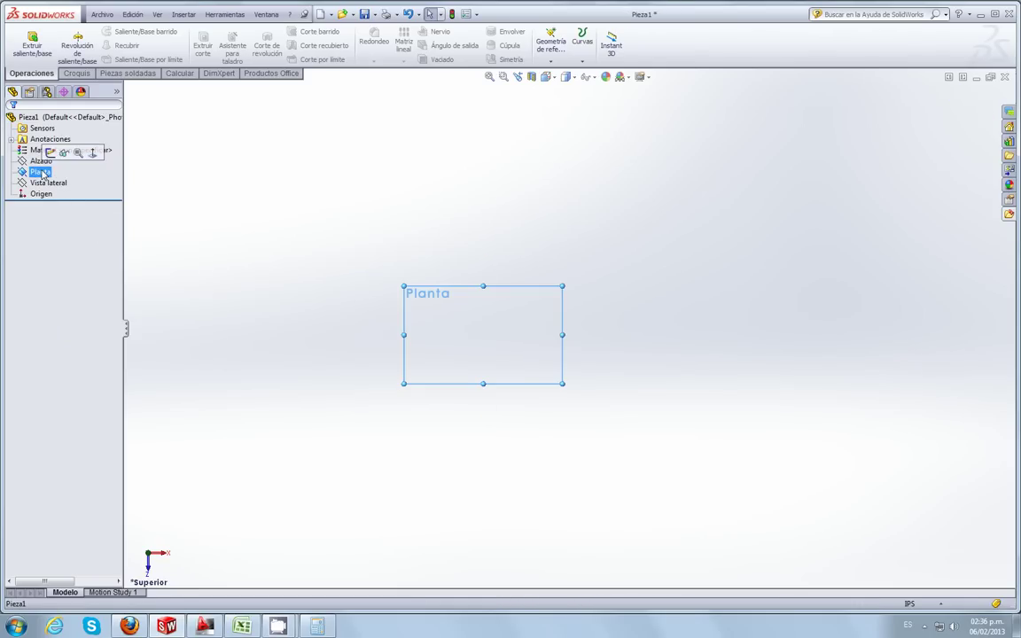
Step: Start a sketch on Planta with a vertical construction line up from the origin
{"action": "left_click", "coordinate": [76, 72]}
{"action": "left_click", "coordinate": [24, 40]}
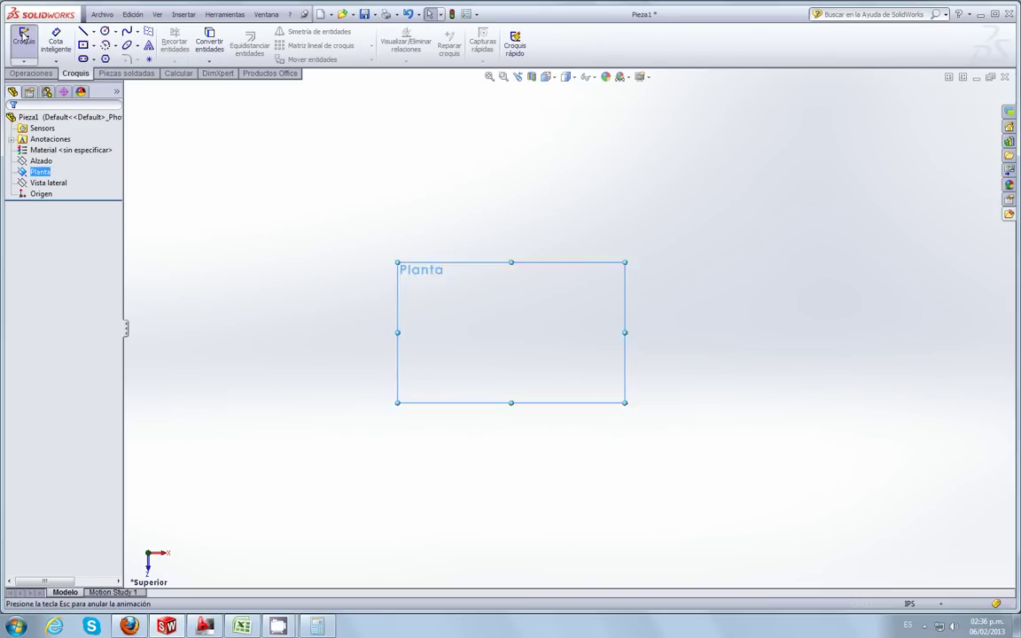
{"action": "left_click", "coordinate": [95, 35]}
{"action": "left_click", "coordinate": [104, 54]}
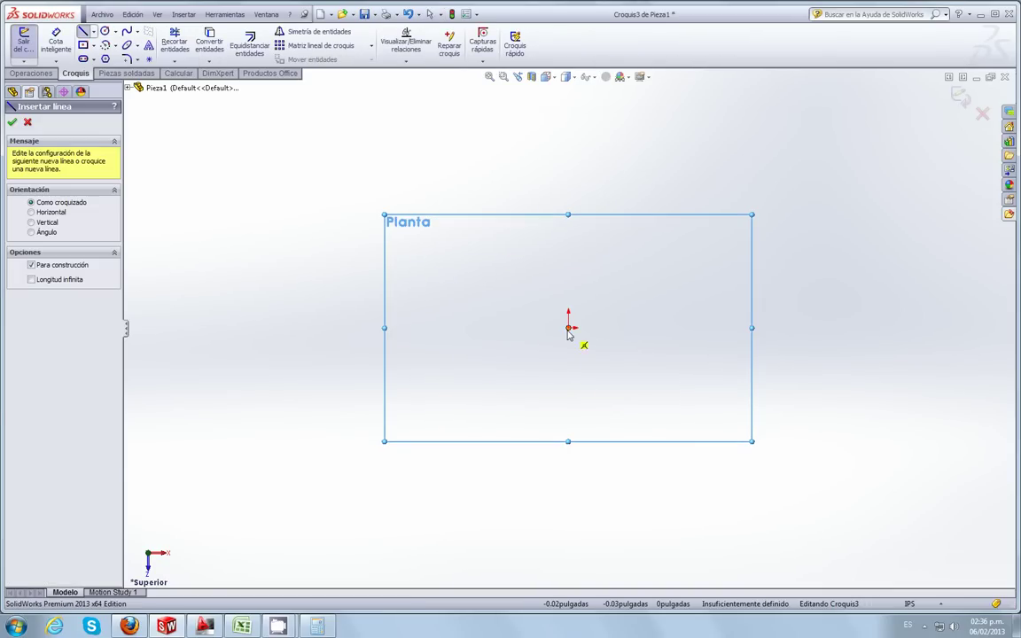
{"action": "left_click", "coordinate": [569, 331]}
{"action": "left_click", "coordinate": [568, 236]}
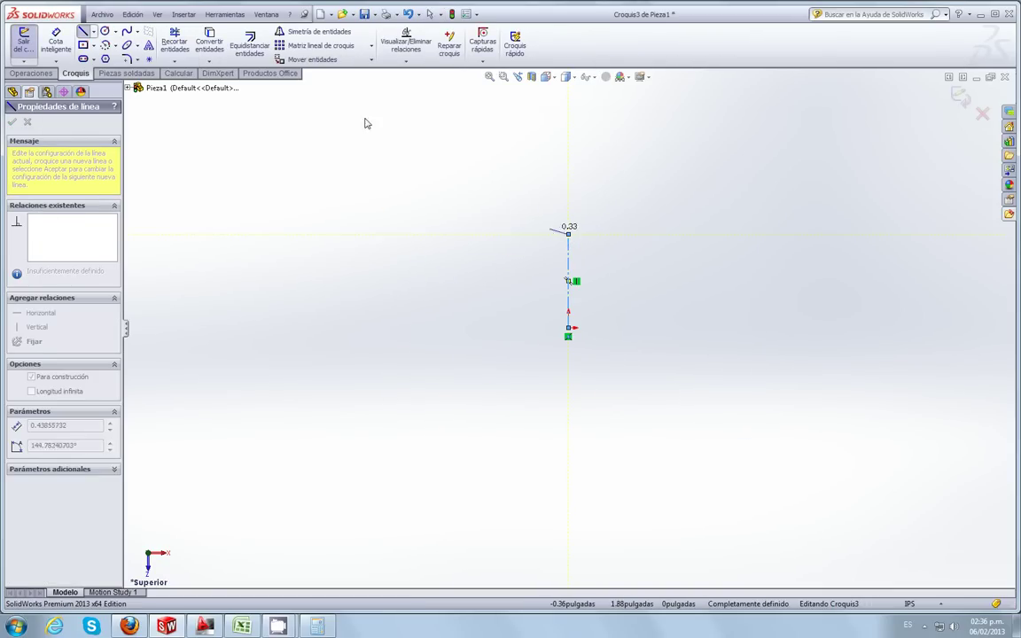
Step: Draw outer and inner concentric center rectangles left of the construction line
{"action": "left_click", "coordinate": [84, 46]}
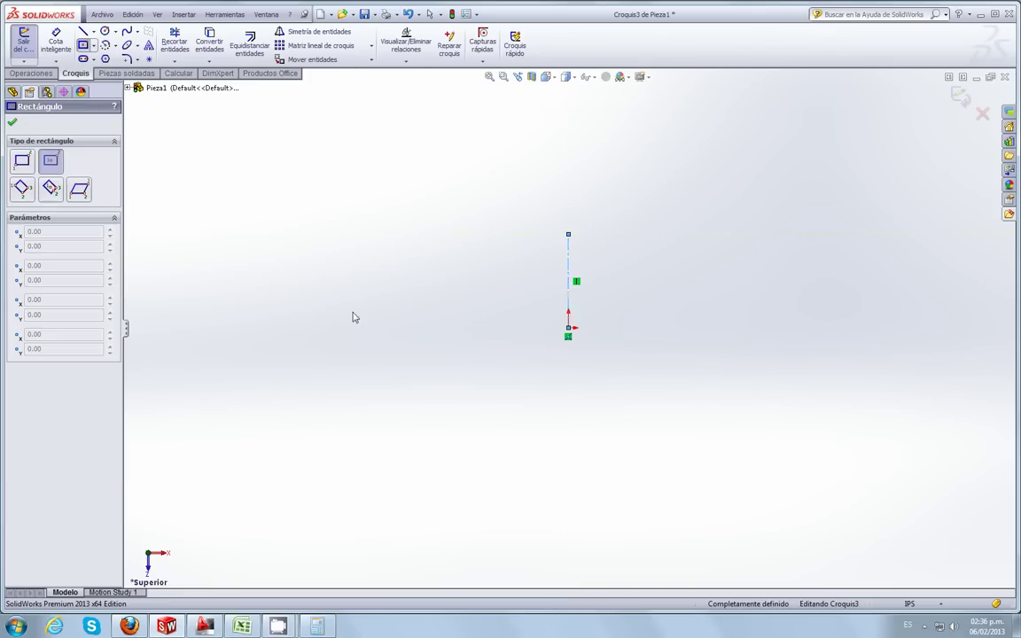
{"action": "left_click", "coordinate": [362, 334]}
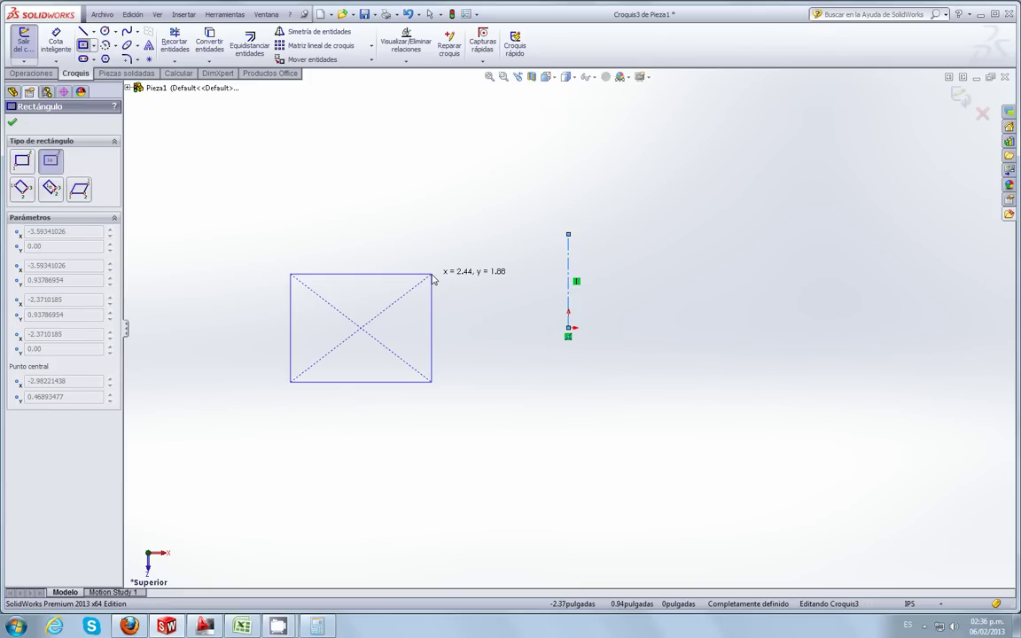
{"action": "left_click", "coordinate": [432, 276]}
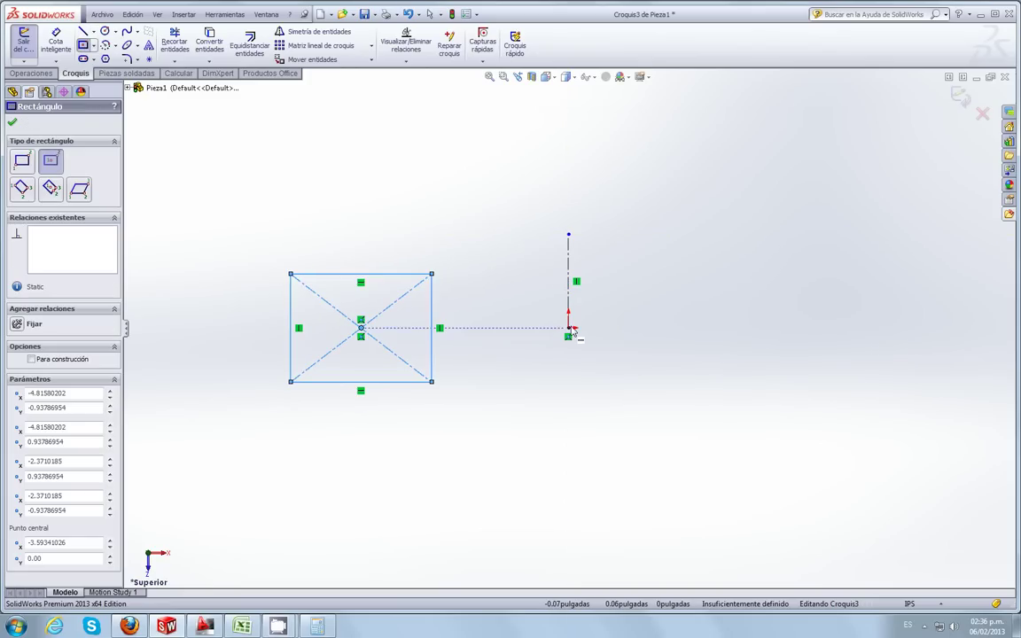
{"action": "left_click", "coordinate": [361, 329]}
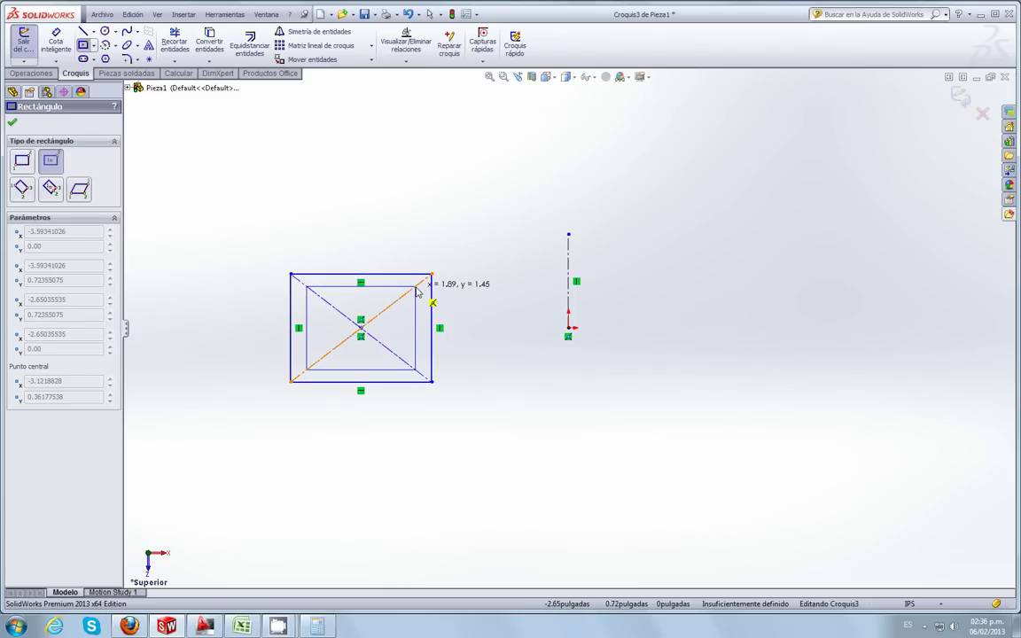
{"action": "left_click", "coordinate": [416, 286]}
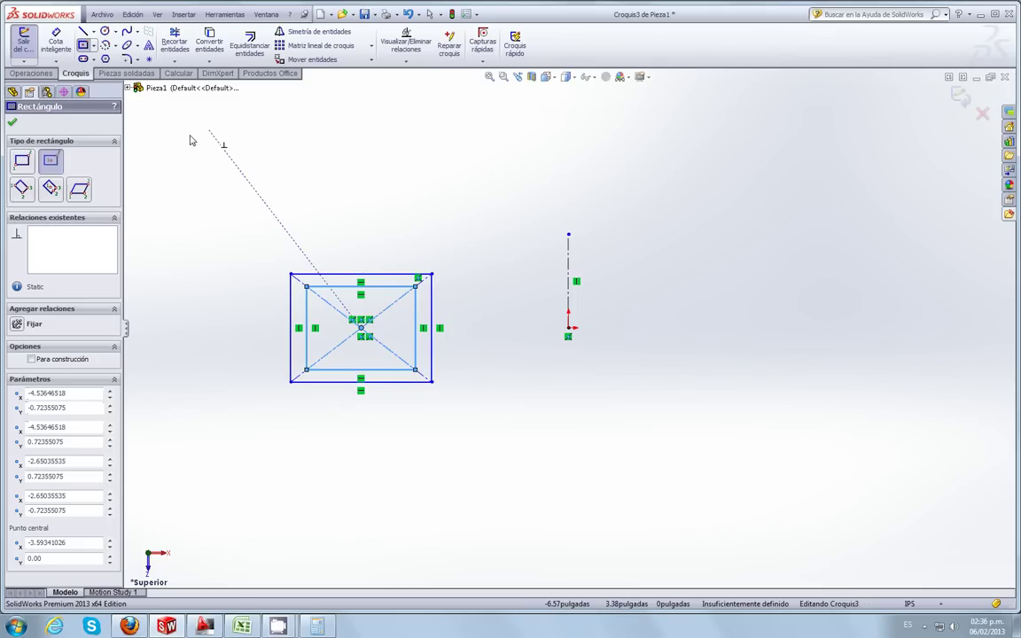
{"action": "left_click", "coordinate": [56, 40]}
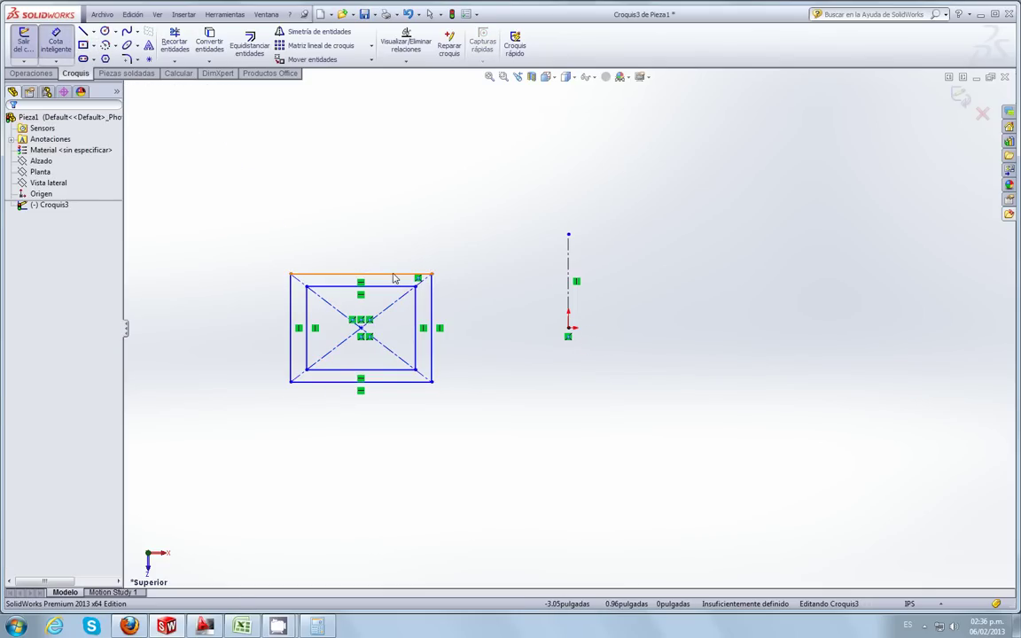
Step: Dimension the outer square's top and right edges to 3.00 each
{"action": "left_click", "coordinate": [393, 275]}
{"action": "left_click", "coordinate": [395, 197]}
{"action": "type", "text": "3"}
{"action": "key", "text": "Return"}
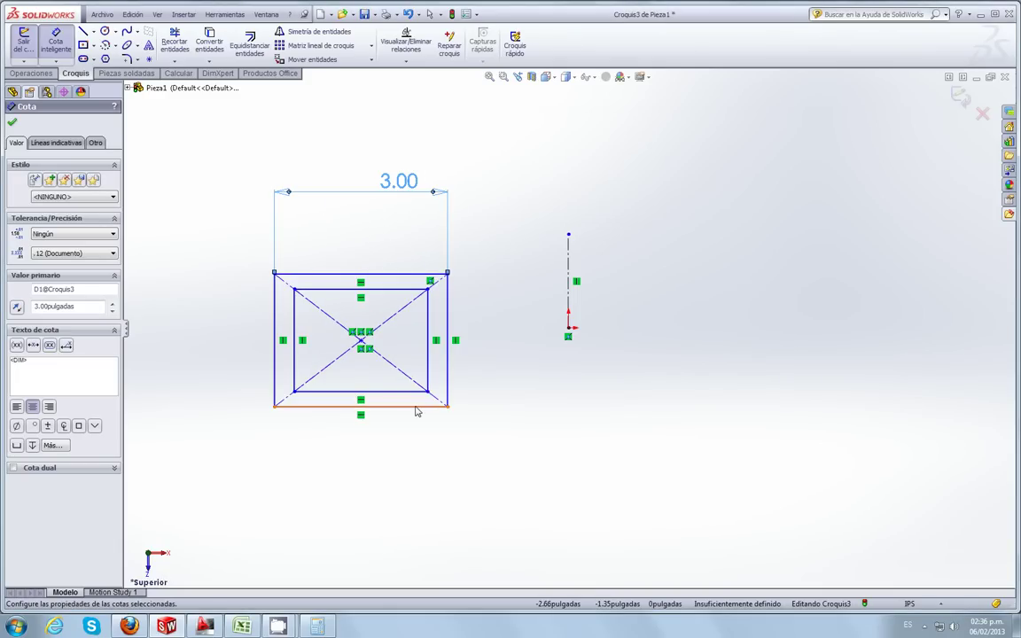
{"action": "left_click", "coordinate": [450, 385]}
{"action": "left_click", "coordinate": [494, 363]}
{"action": "type", "text": "3"}
{"action": "key", "text": "Return"}
Step: Dimension the wall thickness between inner and outer right edges, correcting it to 0.125
{"action": "left_click", "coordinate": [421, 359]}
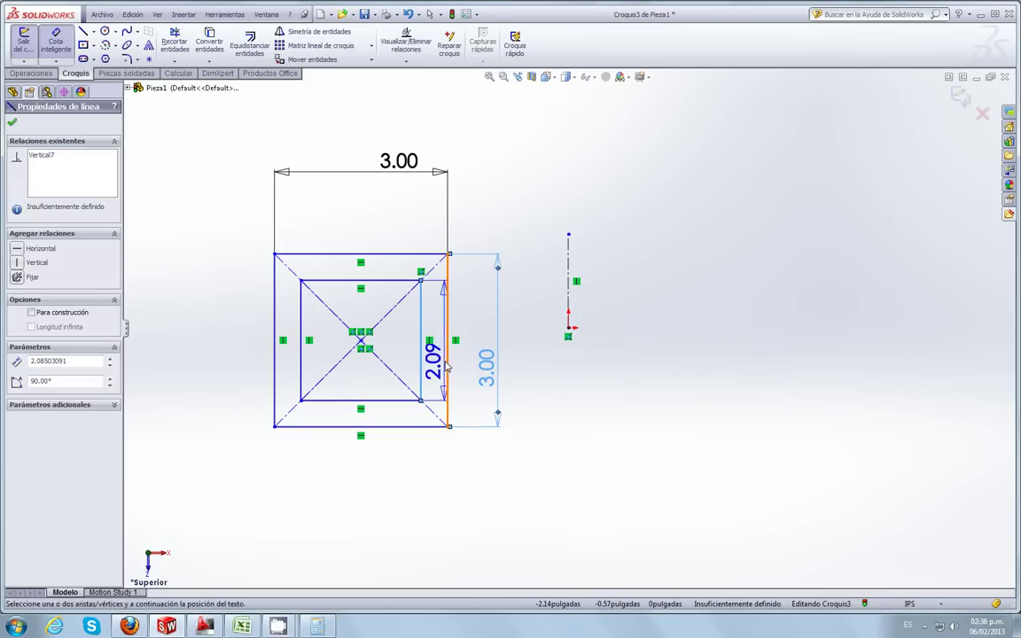
{"action": "left_click", "coordinate": [449, 352]}
{"action": "left_click", "coordinate": [521, 231]}
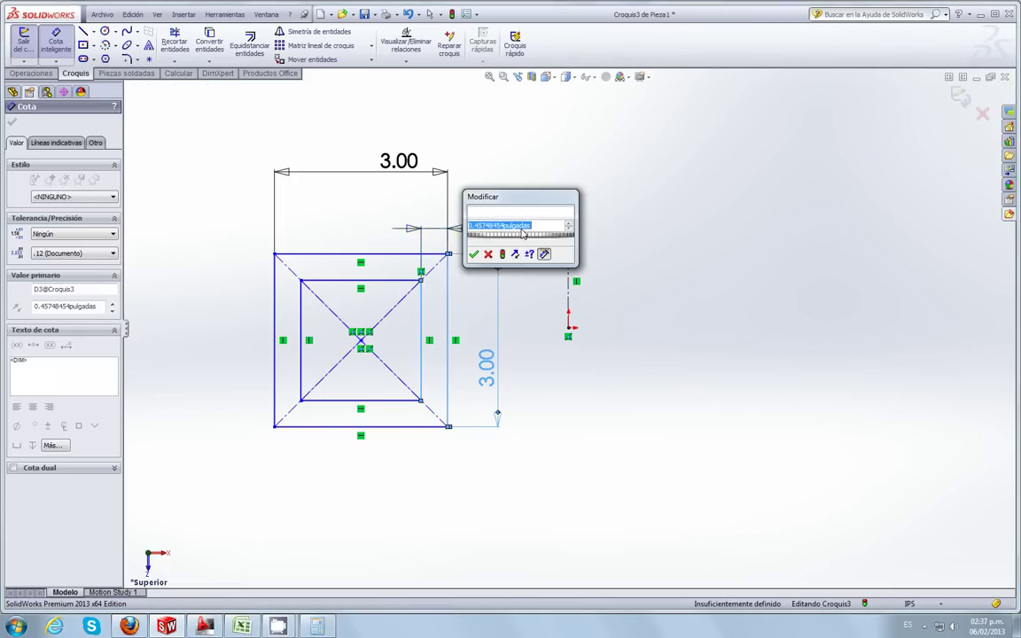
{"action": "type", "text": ".2"}
{"action": "key", "text": "Return"}
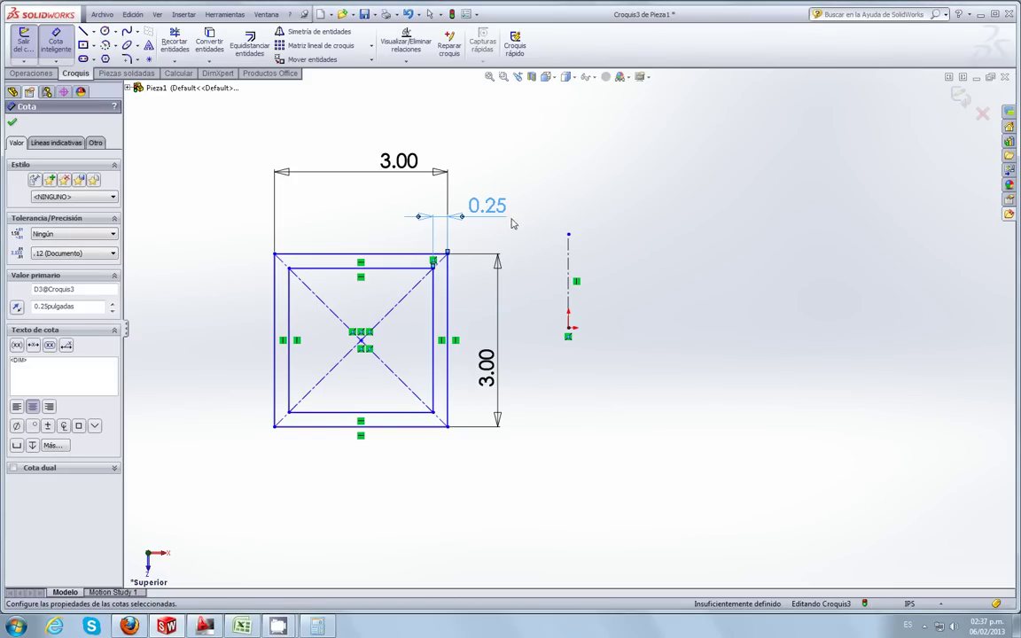
{"action": "double_click", "coordinate": [487, 206]}
{"action": "type", "text": ".12"}
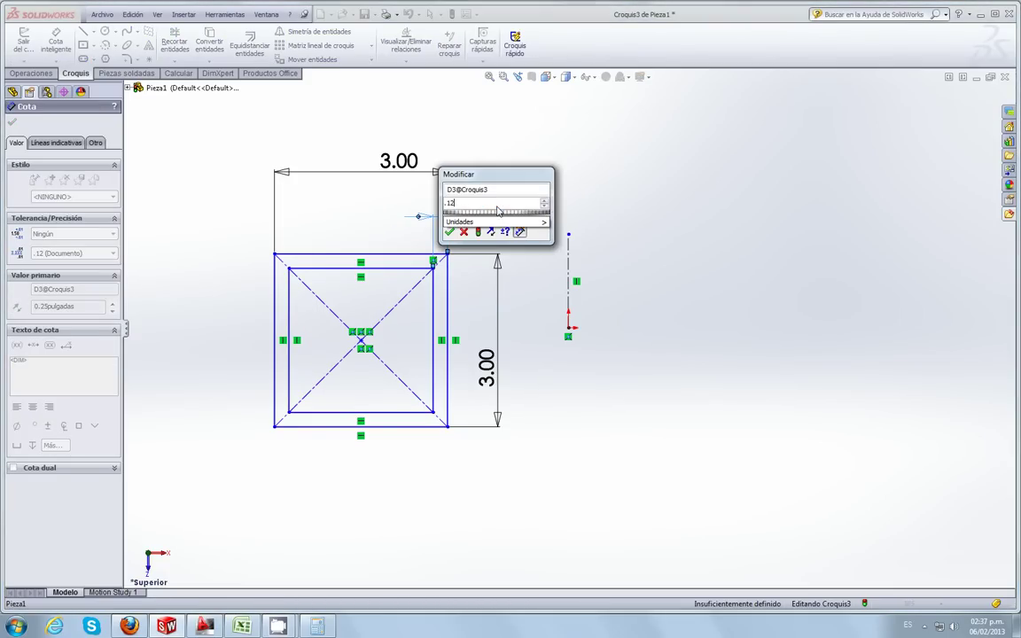
{"action": "type", "text": "5"}
{"action": "key", "text": "Return"}
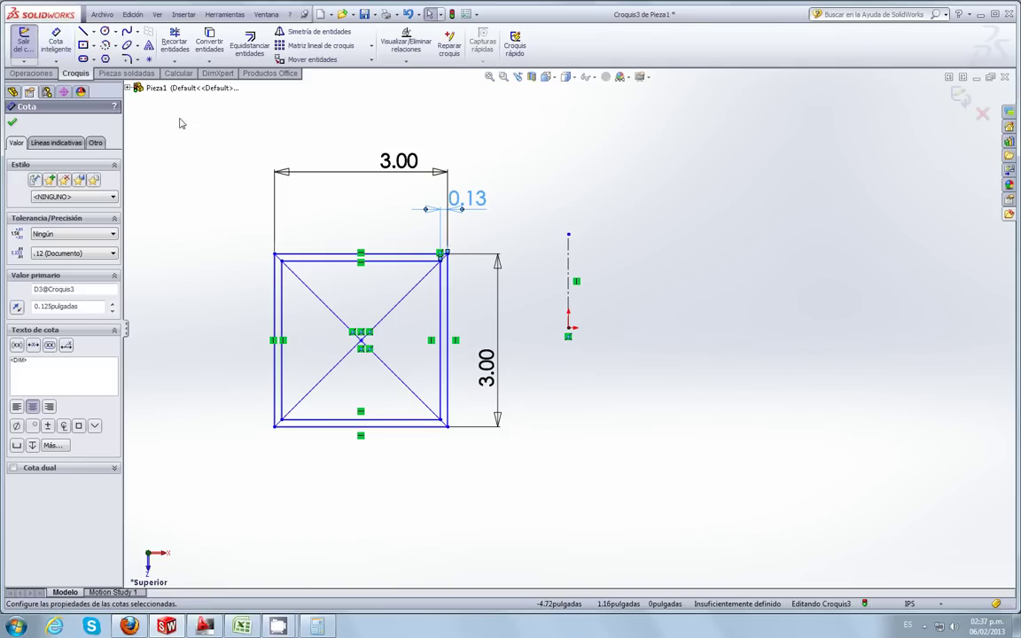
Step: Dimension the square's outer left edge to the origin as 98/2 (49.00)
{"action": "left_click", "coordinate": [58, 40]}
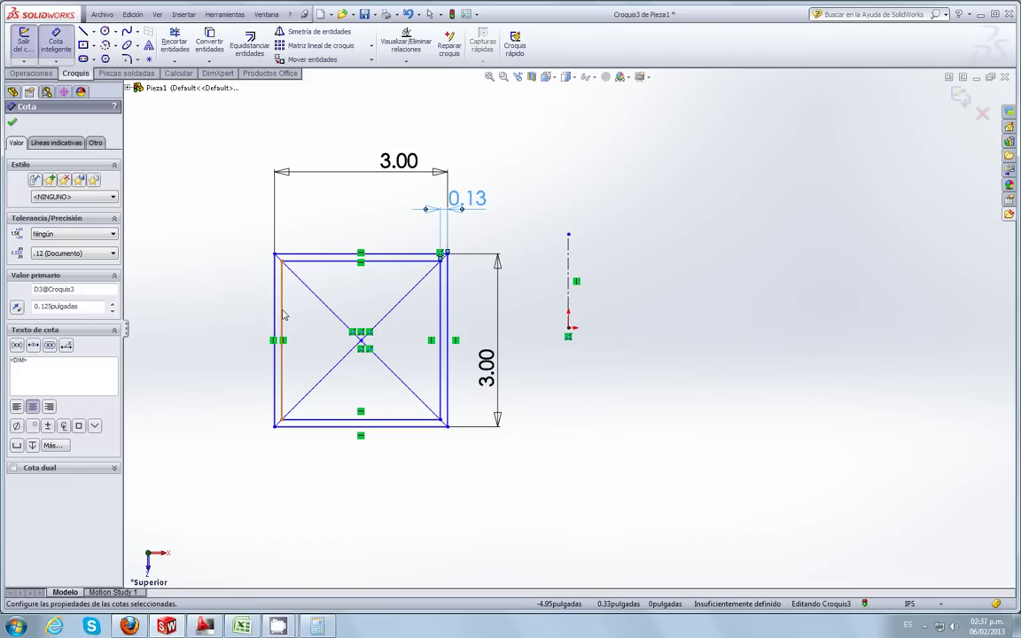
{"action": "left_click", "coordinate": [275, 319]}
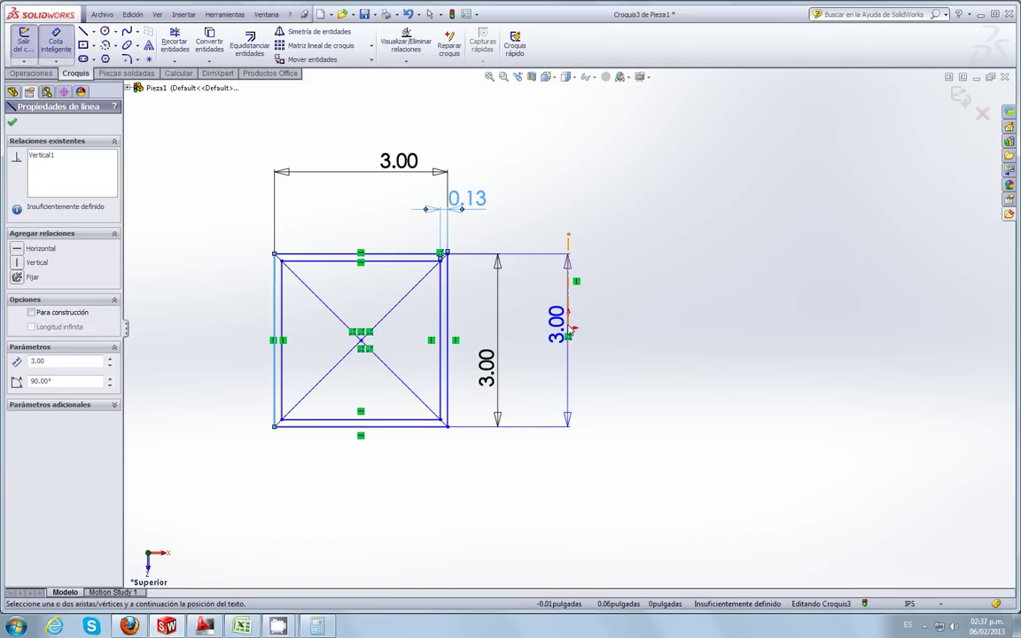
{"action": "left_click", "coordinate": [568, 328]}
{"action": "left_click", "coordinate": [444, 488]}
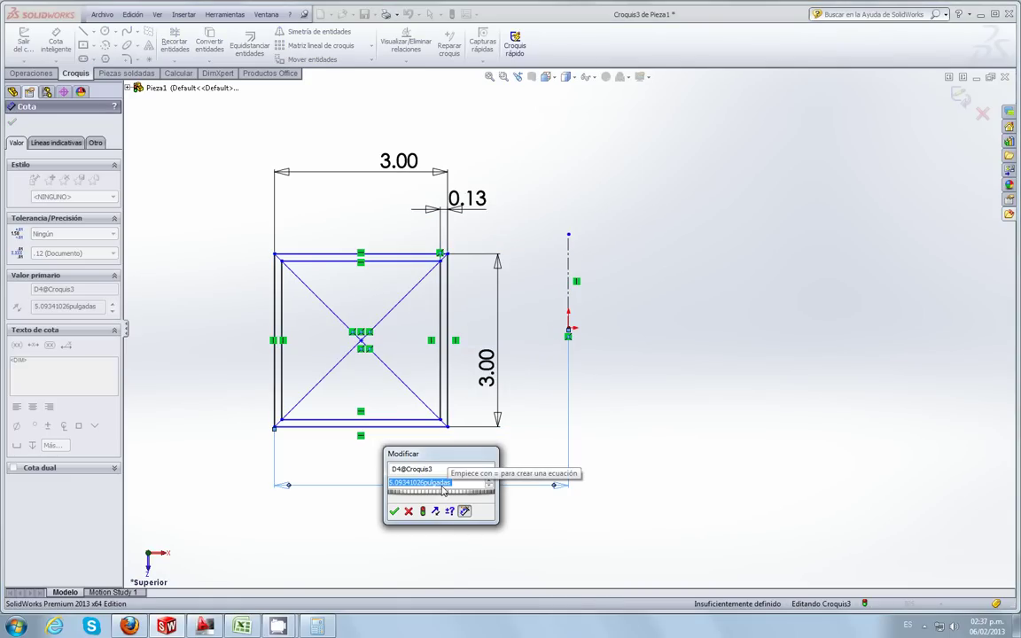
{"action": "type", "text": "98/2"}
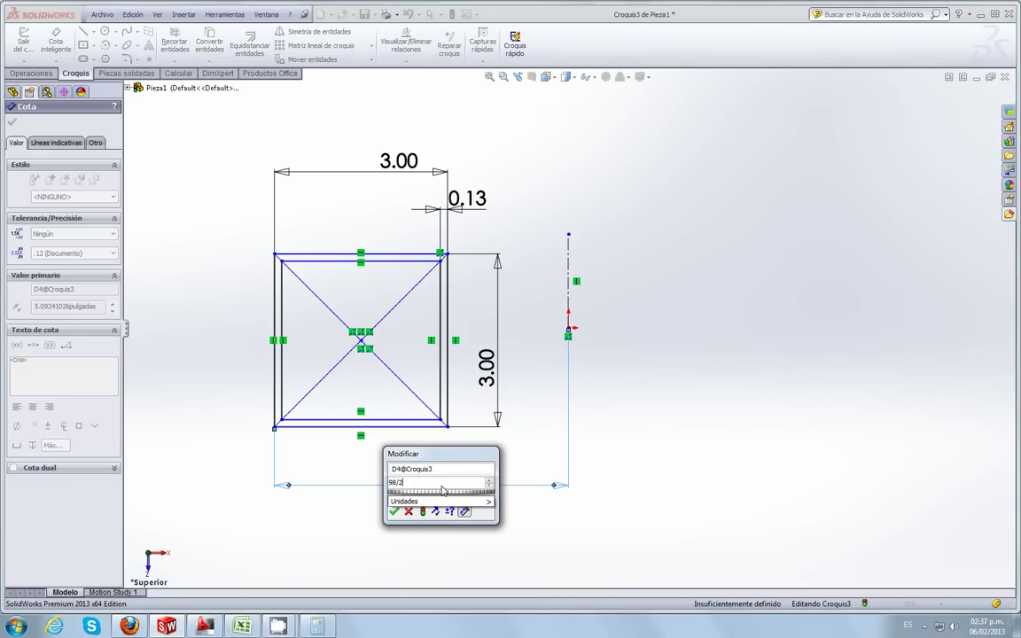
{"action": "key", "text": "Return"}
{"action": "scroll", "coordinate": [378, 369], "scroll_direction": "down", "scroll_amount": 3}
Step: Zoom around the dimensioned square and exit the Smart Dimension tool
{"action": "scroll", "coordinate": [378, 372], "scroll_direction": "up", "scroll_amount": 4}
{"action": "scroll", "coordinate": [378, 370], "scroll_direction": "up", "scroll_amount": 2}
{"action": "scroll", "coordinate": [378, 370], "scroll_direction": "up", "scroll_amount": 2}
{"action": "scroll", "coordinate": [501, 344], "scroll_direction": "up", "scroll_amount": 2}
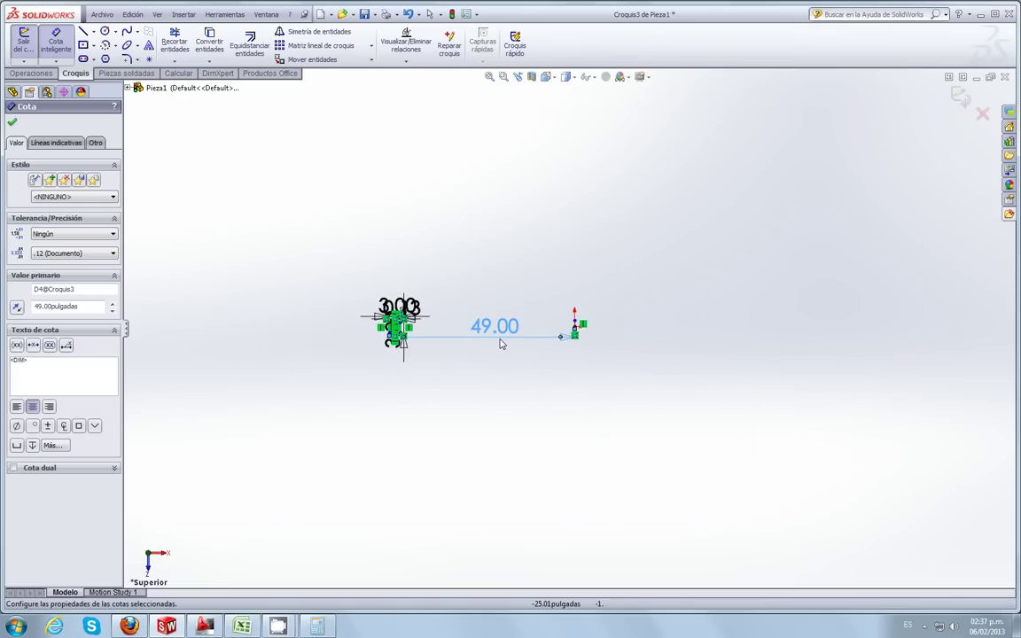
{"action": "scroll", "coordinate": [500, 344], "scroll_direction": "down", "scroll_amount": 3}
{"action": "scroll", "coordinate": [501, 344], "scroll_direction": "down", "scroll_amount": 2}
{"action": "left_click", "coordinate": [12, 121]}
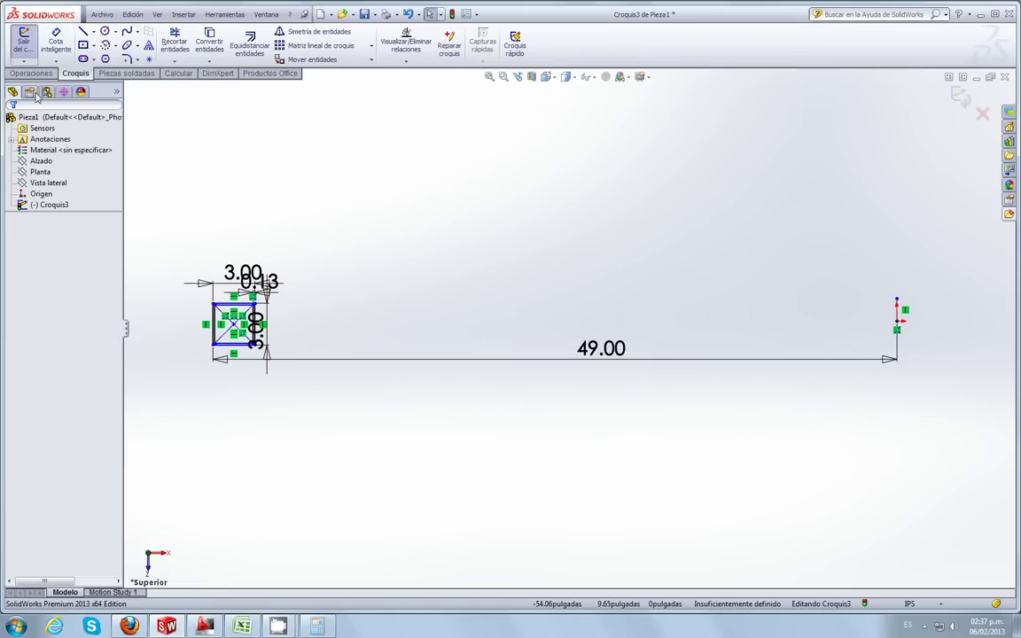
Step: Mirror the window-selected square profile about the vertical centerline Linea1 with Simetría de entidades
{"action": "left_click", "coordinate": [32, 73]}
{"action": "left_click", "coordinate": [75, 73]}
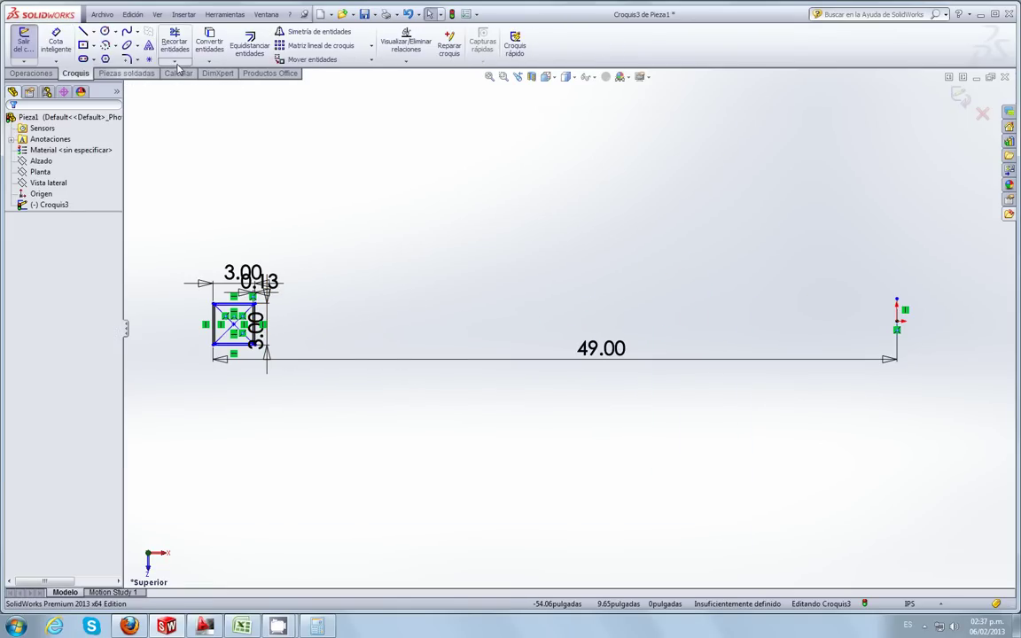
{"action": "left_click_drag", "start_coordinate": [342, 429], "coordinate": [185, 214]}
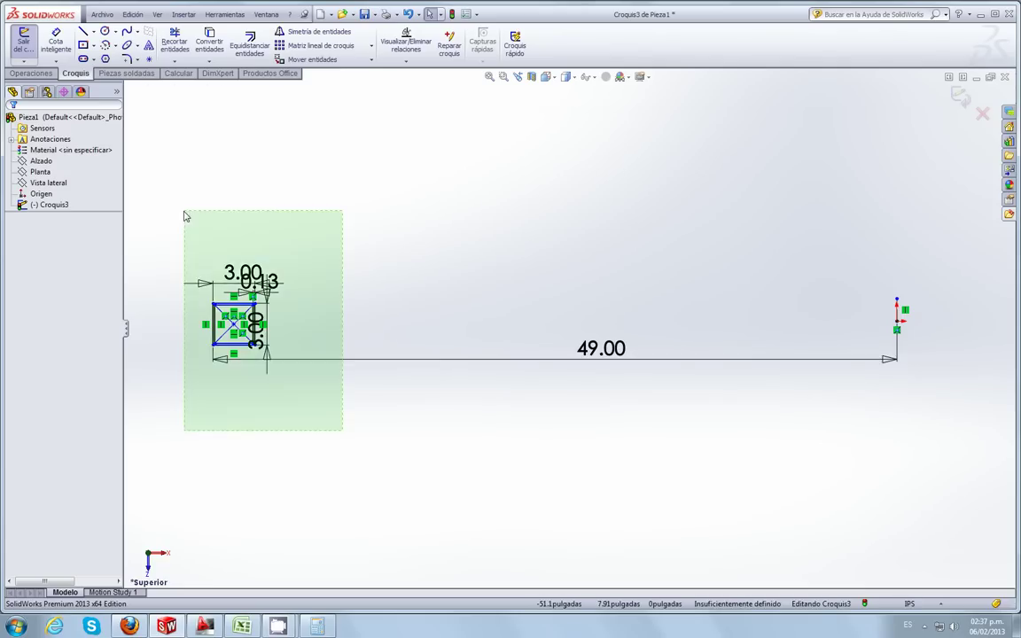
{"action": "left_click", "coordinate": [309, 32]}
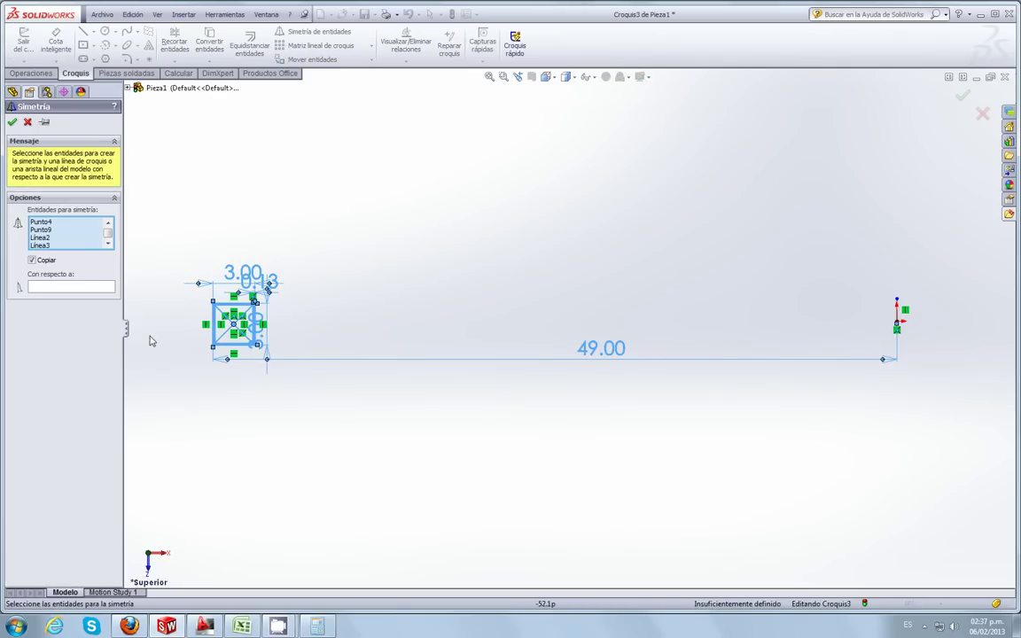
{"action": "left_click", "coordinate": [105, 291]}
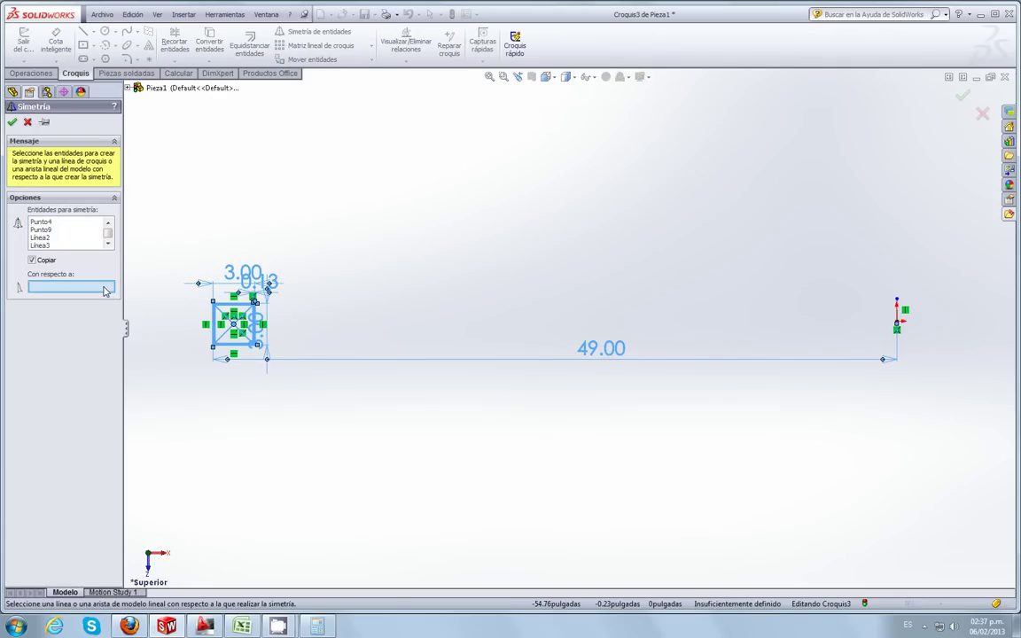
{"action": "left_click", "coordinate": [896, 314]}
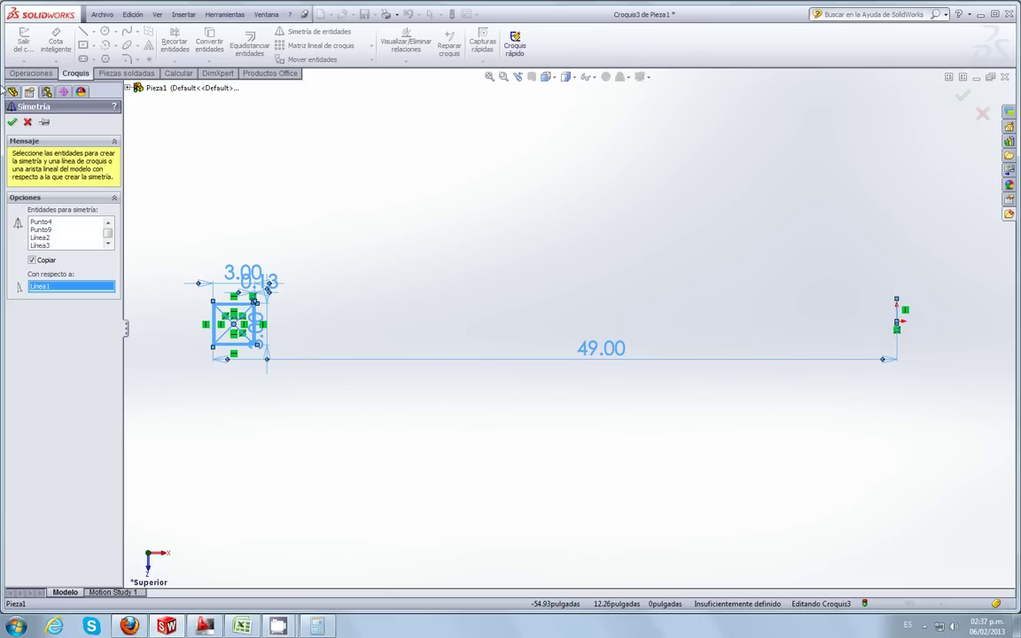
{"action": "left_click", "coordinate": [12, 122]}
Step: Extrude both square post profiles to a depth of 78 inches
{"action": "left_click", "coordinate": [52, 74]}
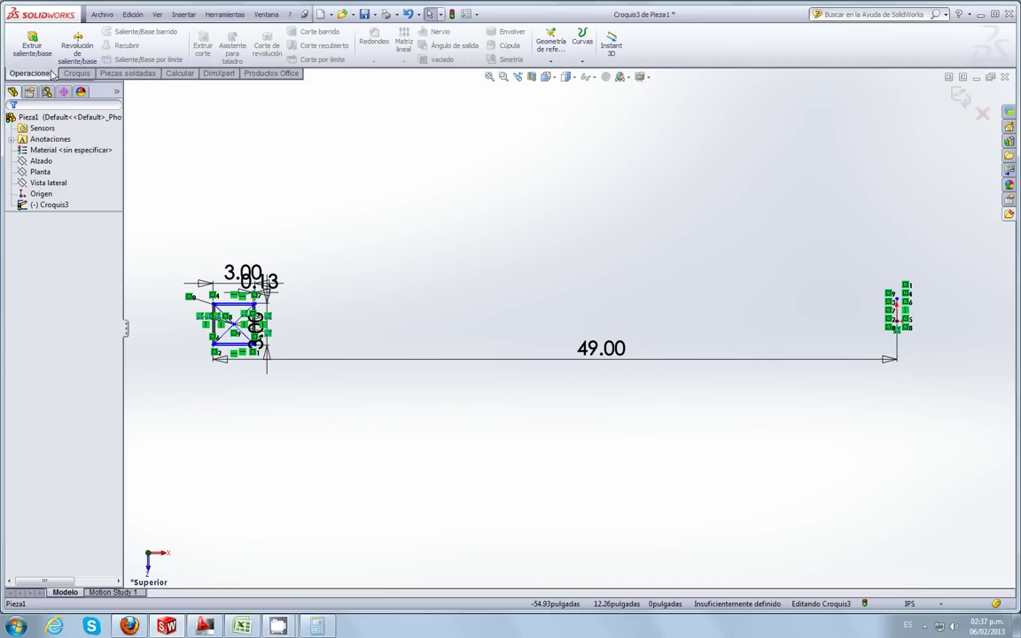
{"action": "left_click", "coordinate": [32, 44]}
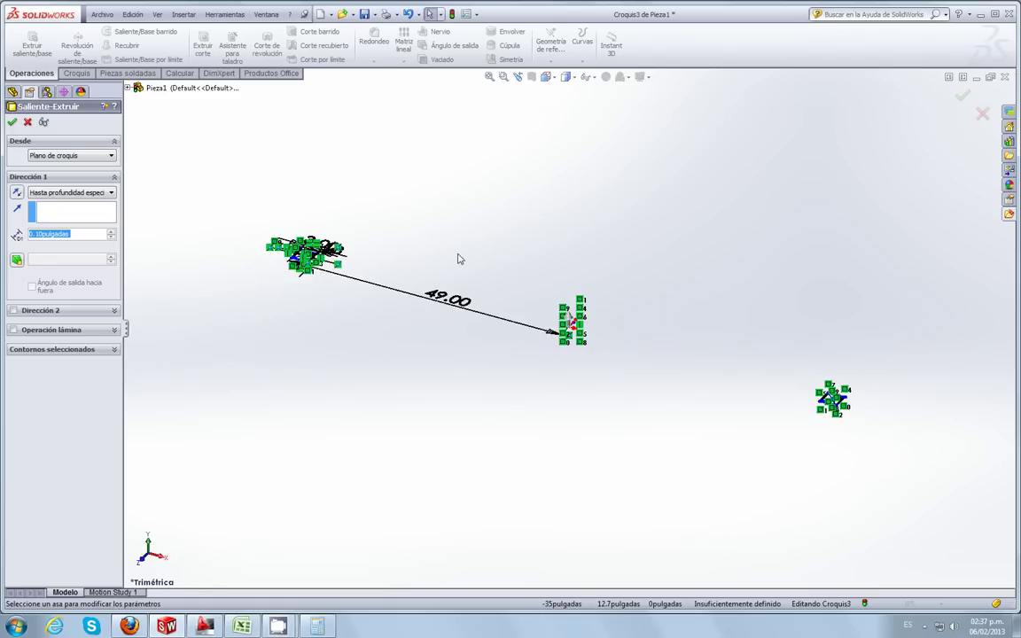
{"action": "left_click", "coordinate": [203, 628]}
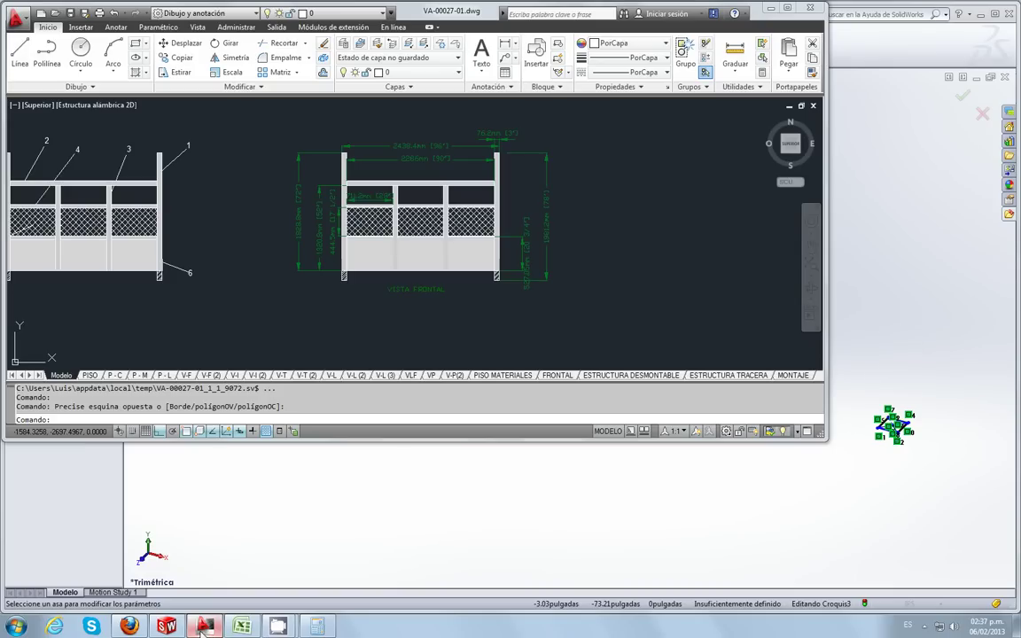
{"action": "left_click", "coordinate": [166, 628]}
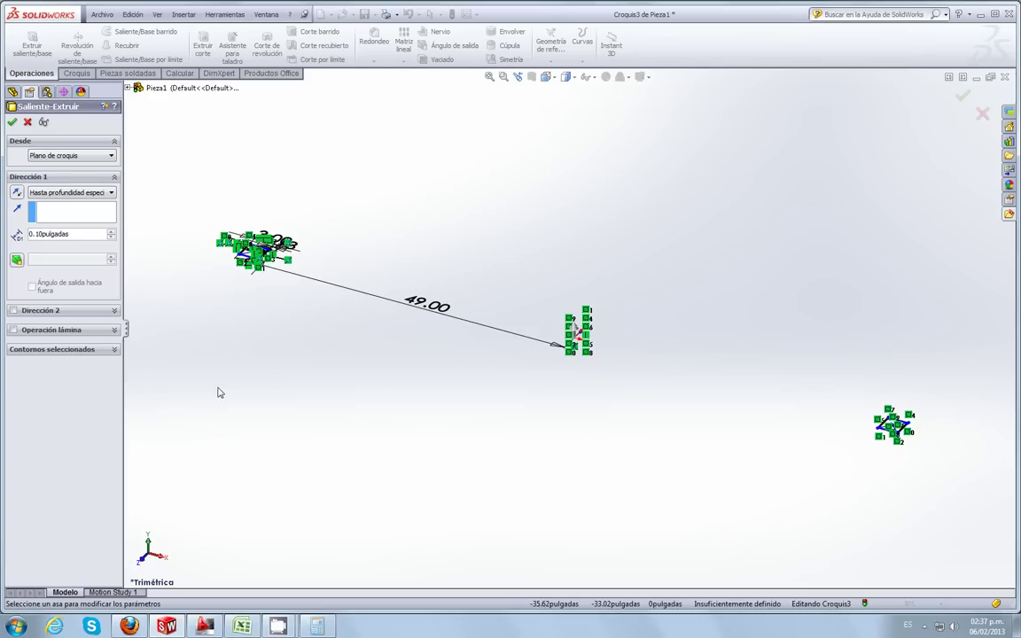
{"action": "type", "text": "78"}
{"action": "key", "text": "Return"}
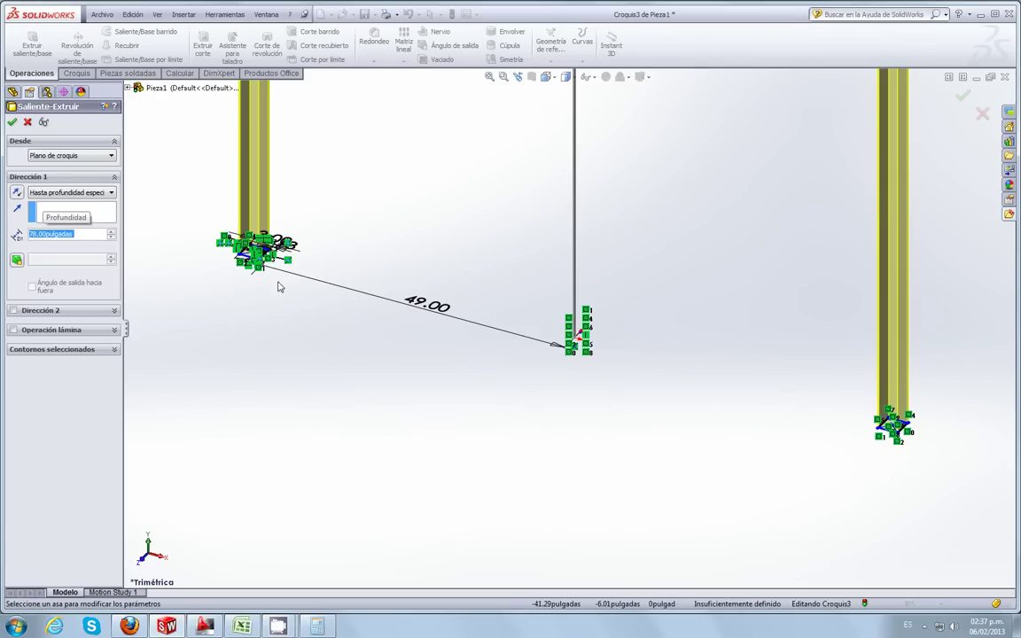
{"action": "left_click", "coordinate": [12, 123]}
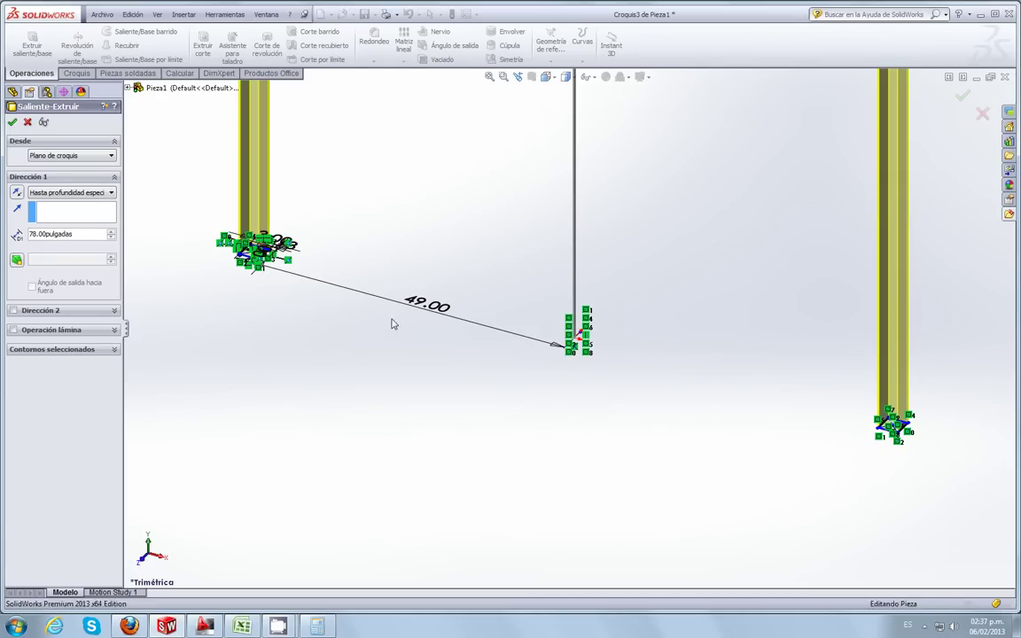
Step: Look at the two posts from the Top view, then the Front view
{"action": "scroll", "coordinate": [497, 266], "scroll_direction": "up", "scroll_amount": 5}
{"action": "scroll", "coordinate": [558, 217], "scroll_direction": "down", "scroll_amount": 2}
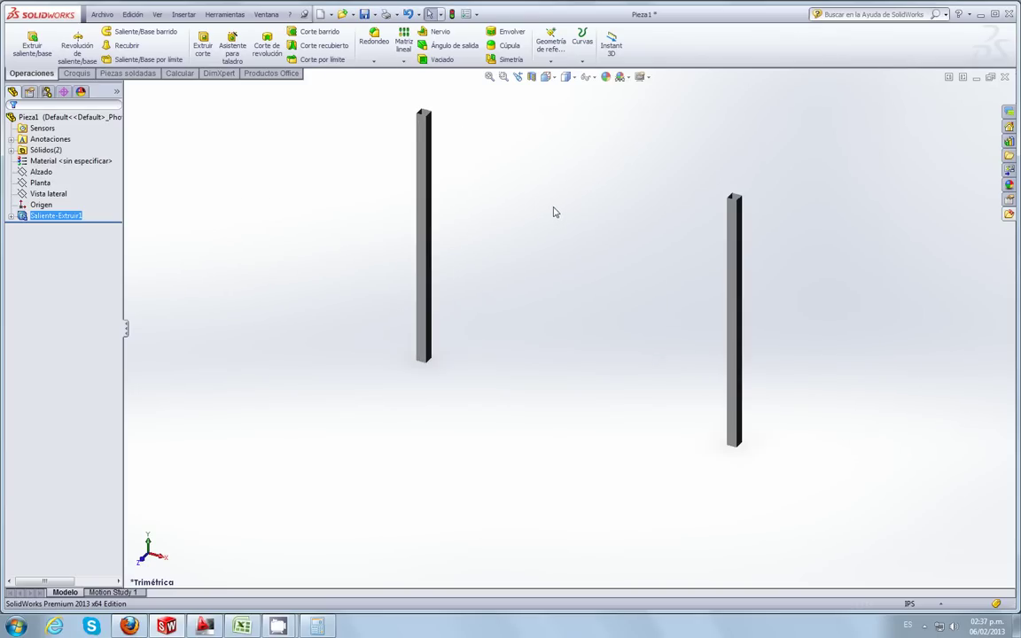
{"action": "left_click", "coordinate": [547, 76]}
{"action": "left_click", "coordinate": [593, 122]}
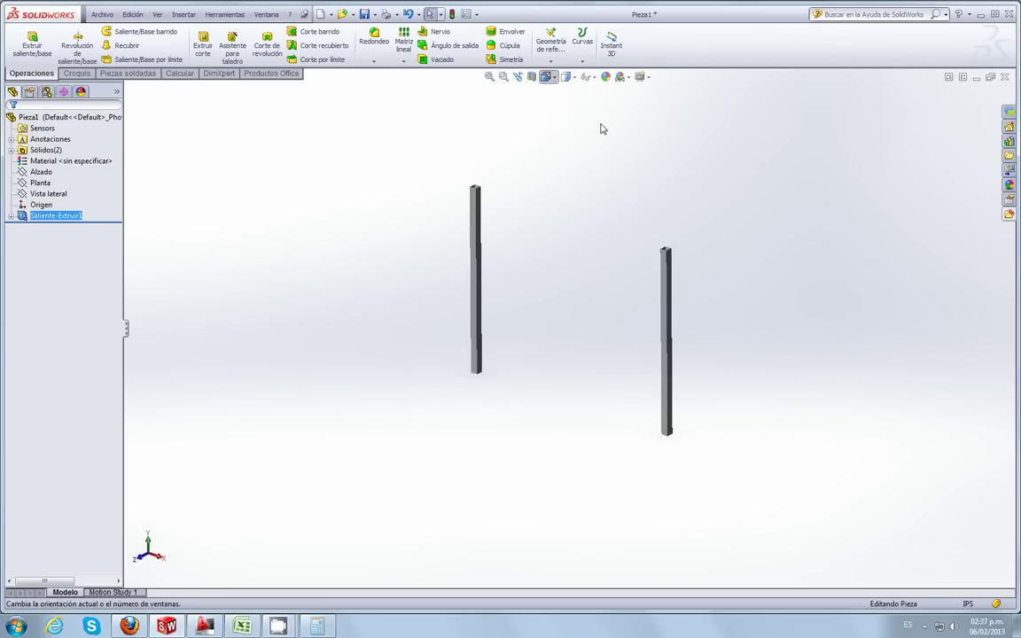
{"action": "left_click", "coordinate": [606, 146]}
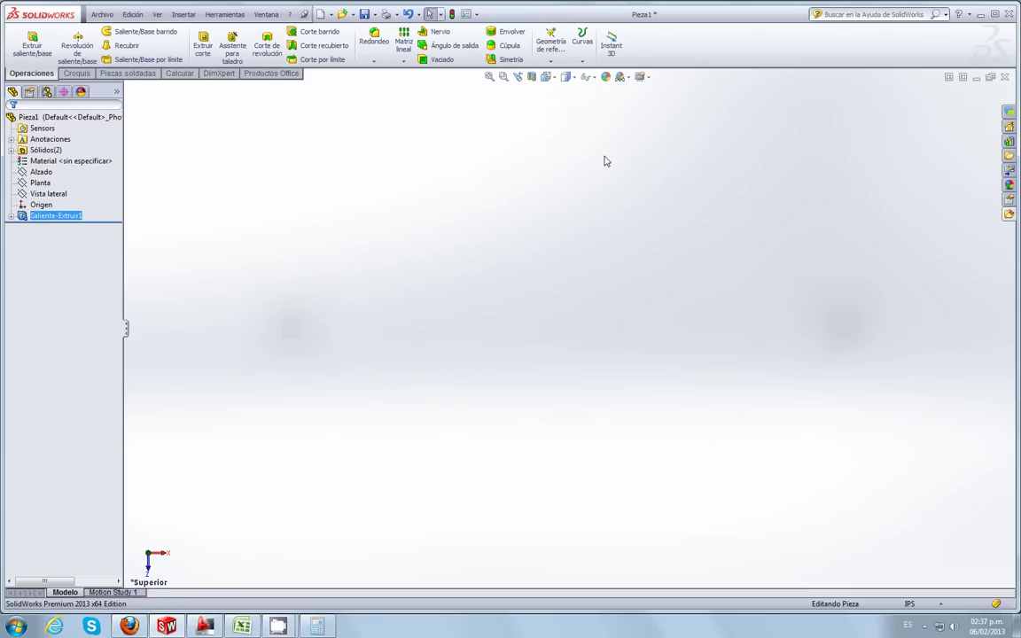
{"action": "left_click", "coordinate": [546, 78]}
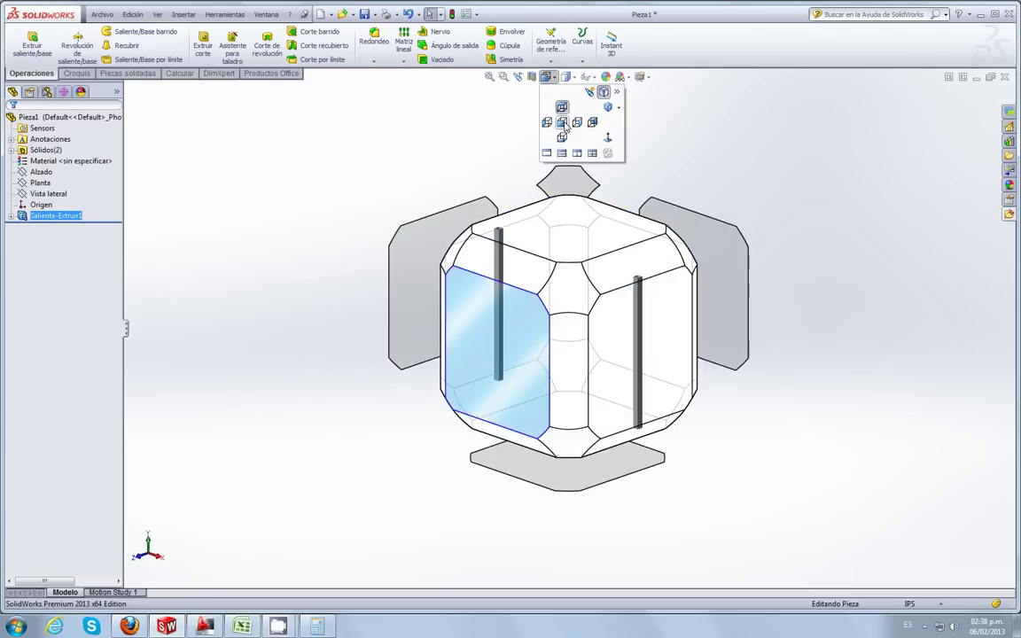
{"action": "left_click", "coordinate": [565, 127]}
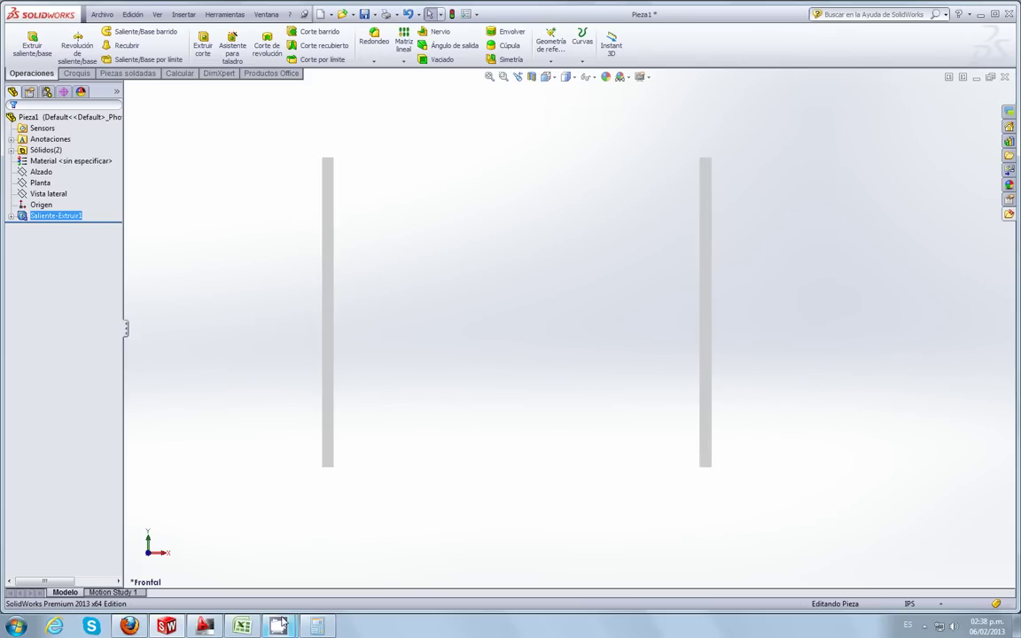
{"action": "left_click", "coordinate": [213, 628]}
{"action": "scroll", "coordinate": [404, 192], "scroll_direction": "up", "scroll_amount": 5}
{"action": "scroll", "coordinate": [430, 168], "scroll_direction": "down", "scroll_amount": 2}
{"action": "scroll", "coordinate": [439, 164], "scroll_direction": "up", "scroll_amount": 1}
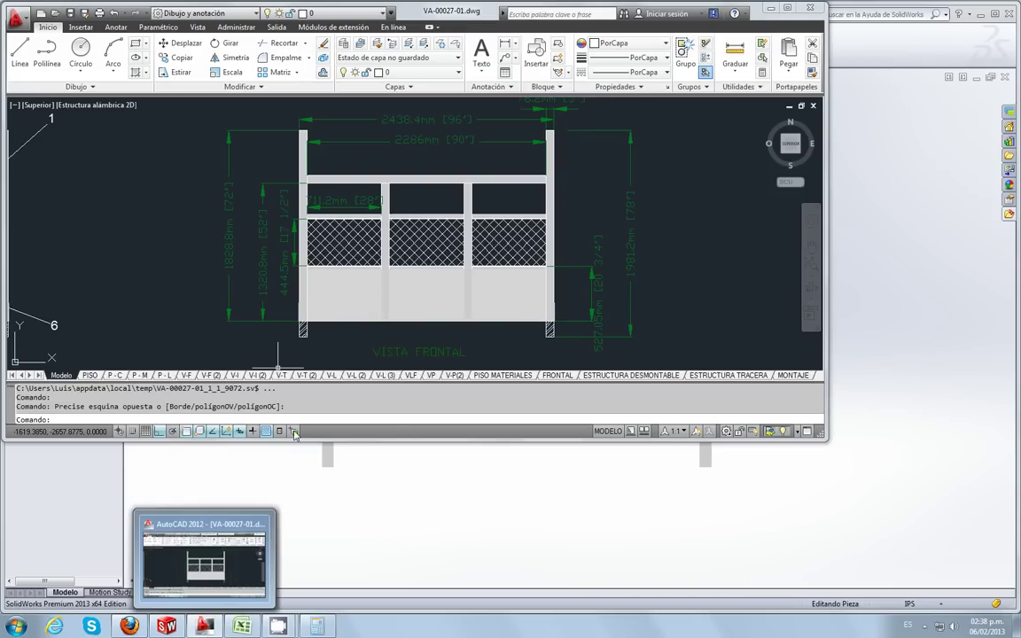
{"action": "scroll", "coordinate": [527, 222], "scroll_direction": "down", "scroll_amount": 1}
{"action": "scroll", "coordinate": [527, 222], "scroll_direction": "down", "scroll_amount": 1}
{"action": "scroll", "coordinate": [479, 182], "scroll_direction": "up", "scroll_amount": 3}
{"action": "scroll", "coordinate": [471, 178], "scroll_direction": "down", "scroll_amount": 2}
{"action": "scroll", "coordinate": [474, 266], "scroll_direction": "up", "scroll_amount": 1}
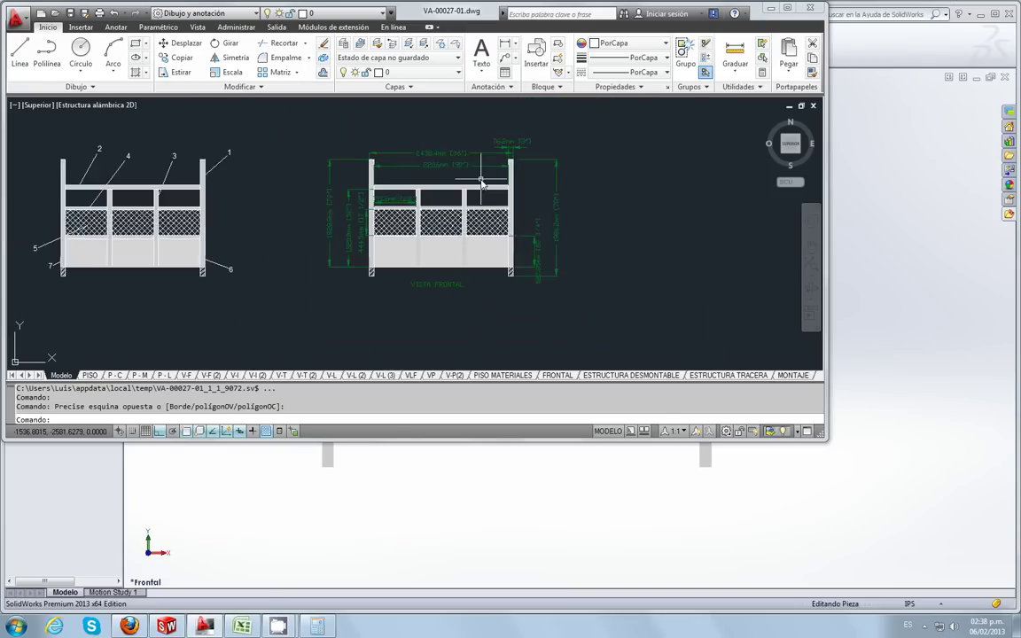
{"action": "scroll", "coordinate": [482, 182], "scroll_direction": "up", "scroll_amount": 1}
{"action": "scroll", "coordinate": [470, 231], "scroll_direction": "up", "scroll_amount": 2}
{"action": "scroll", "coordinate": [434, 274], "scroll_direction": "down", "scroll_amount": 2}
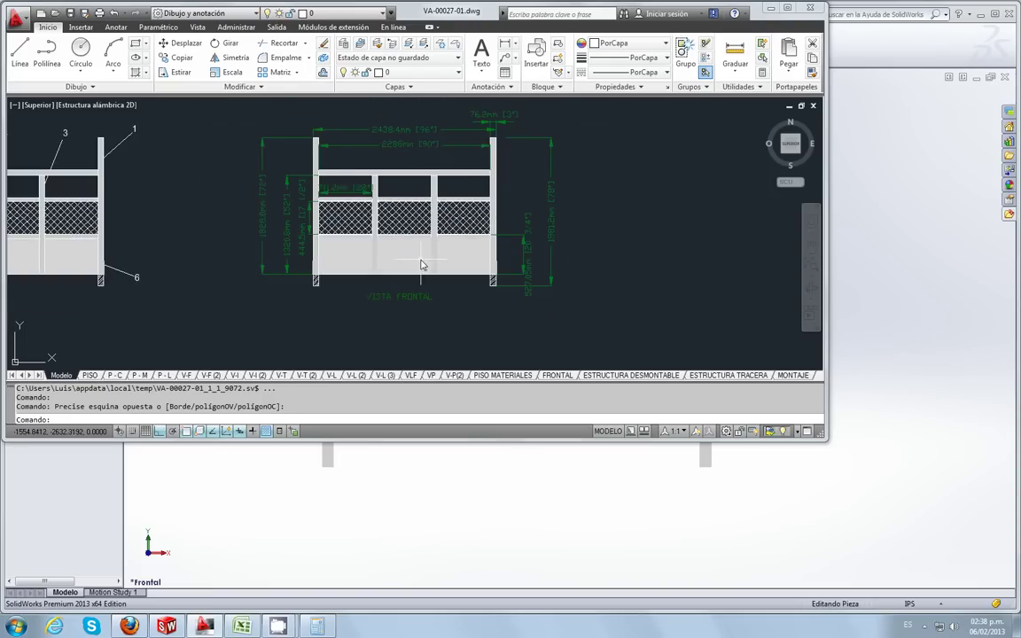
{"action": "scroll", "coordinate": [418, 258], "scroll_direction": "up", "scroll_amount": 2}
{"action": "scroll", "coordinate": [280, 278], "scroll_direction": "up", "scroll_amount": 3}
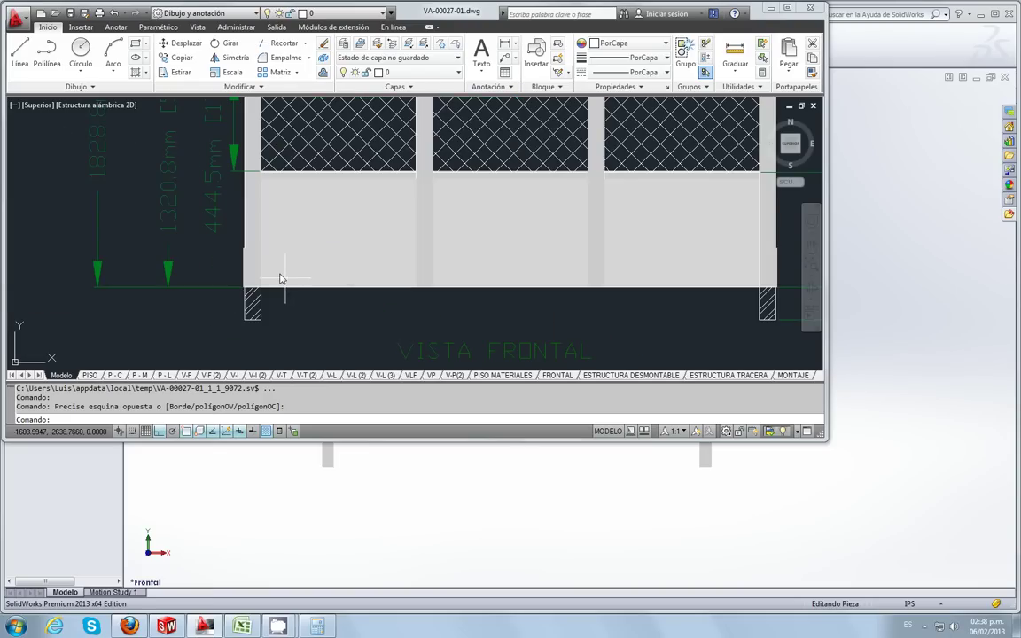
{"action": "scroll", "coordinate": [264, 264], "scroll_direction": "down", "scroll_amount": 1}
{"action": "scroll", "coordinate": [619, 267], "scroll_direction": "up", "scroll_amount": 2}
{"action": "scroll", "coordinate": [611, 268], "scroll_direction": "down", "scroll_amount": 2}
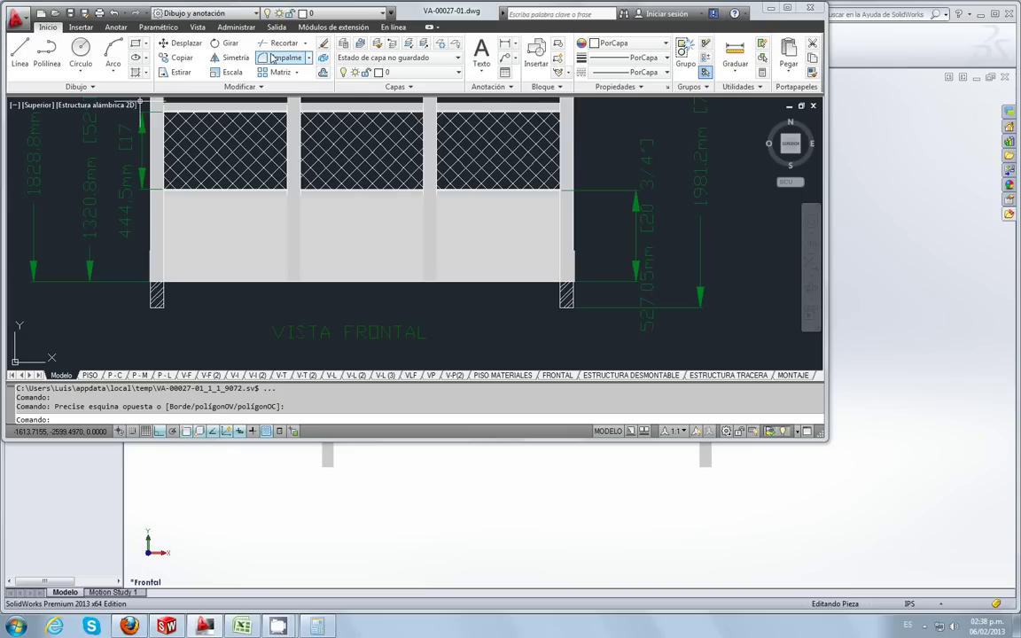
{"action": "left_click", "coordinate": [512, 47]}
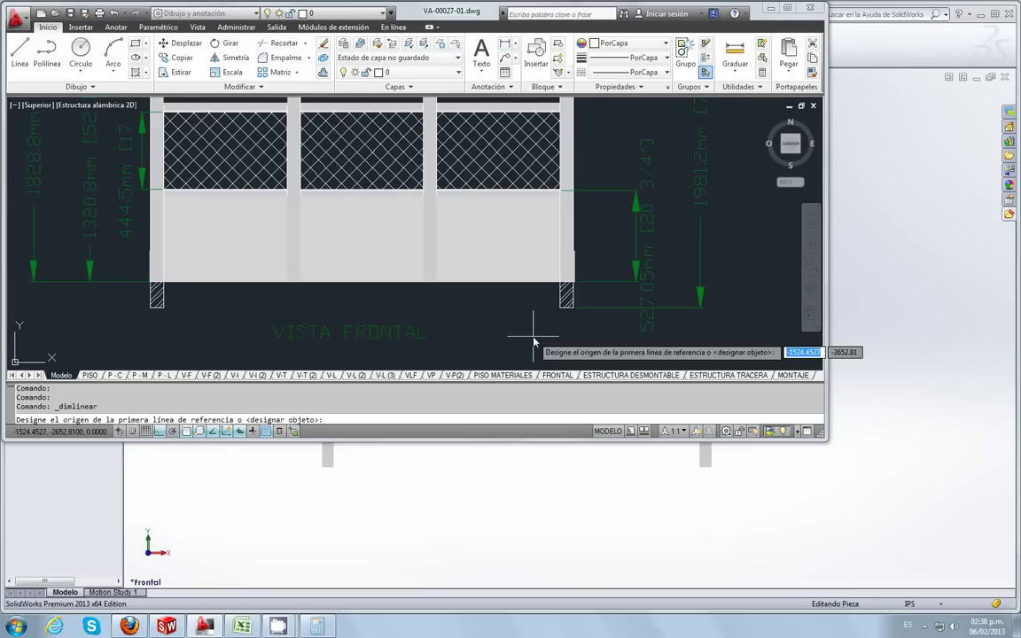
{"action": "scroll", "coordinate": [560, 303], "scroll_direction": "up", "scroll_amount": 2}
{"action": "left_click", "coordinate": [561, 304]}
{"action": "left_click", "coordinate": [560, 267]}
{"action": "left_click", "coordinate": [547, 285]}
{"action": "scroll", "coordinate": [528, 288], "scroll_direction": "up", "scroll_amount": 3}
{"action": "scroll", "coordinate": [523, 292], "scroll_direction": "up", "scroll_amount": 3}
{"action": "scroll", "coordinate": [522, 295], "scroll_direction": "down", "scroll_amount": 4}
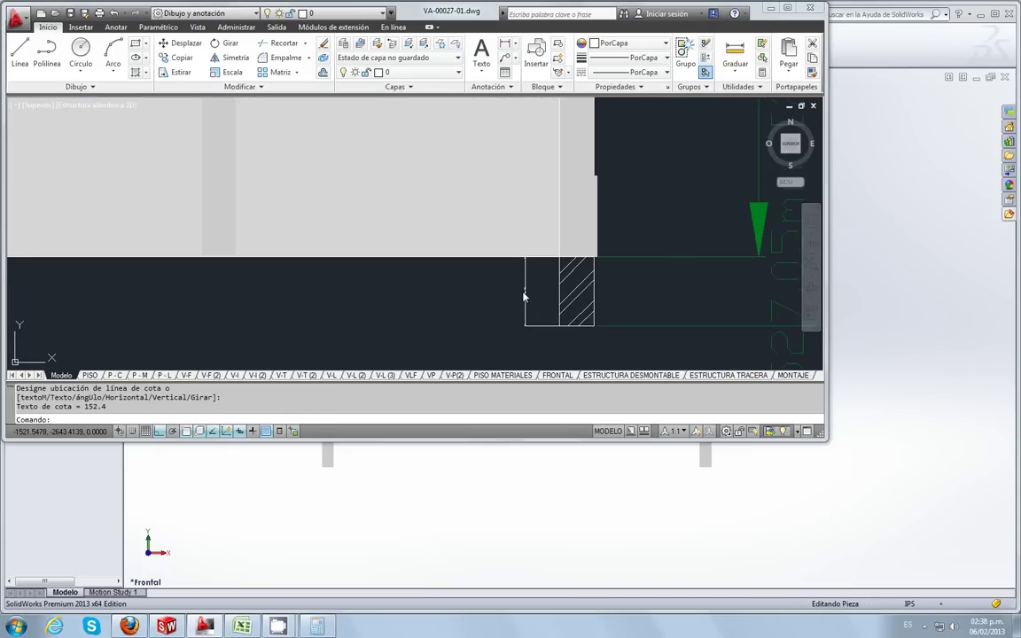
{"action": "left_click", "coordinate": [503, 296]}
{"action": "key", "text": "Delete"}
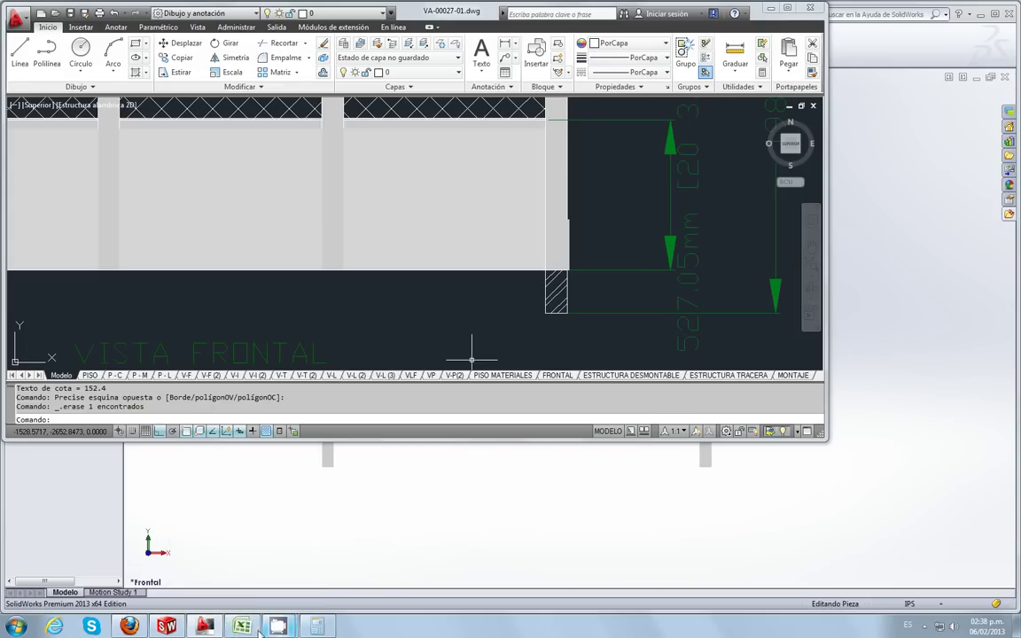
{"action": "left_click", "coordinate": [205, 627]}
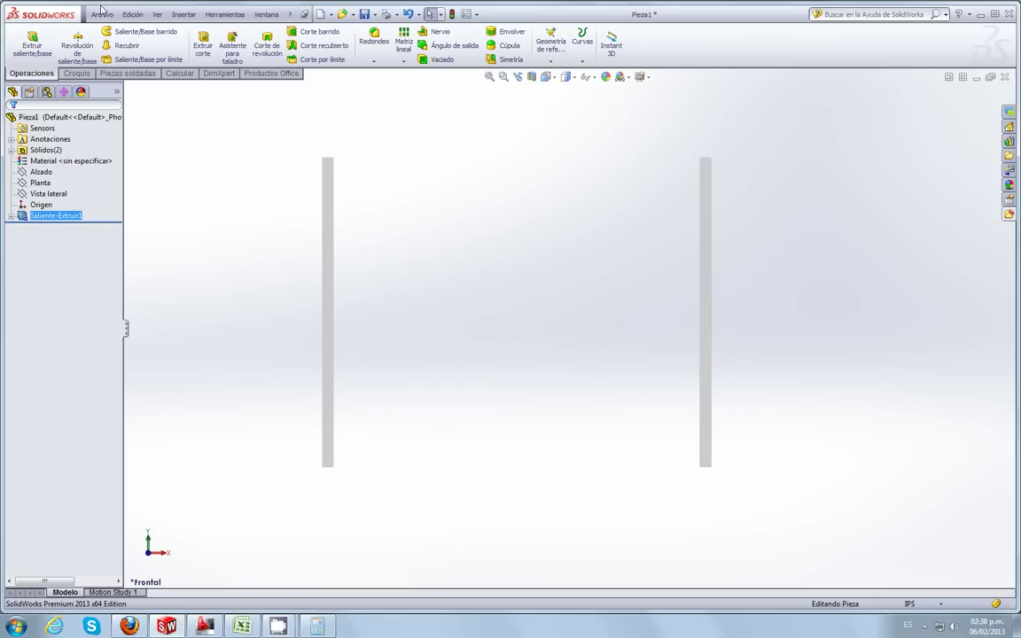
Step: Open 01.SLDASM through Archivo > Abrir, answering No to the auto-saved version
{"action": "left_click", "coordinate": [102, 13]}
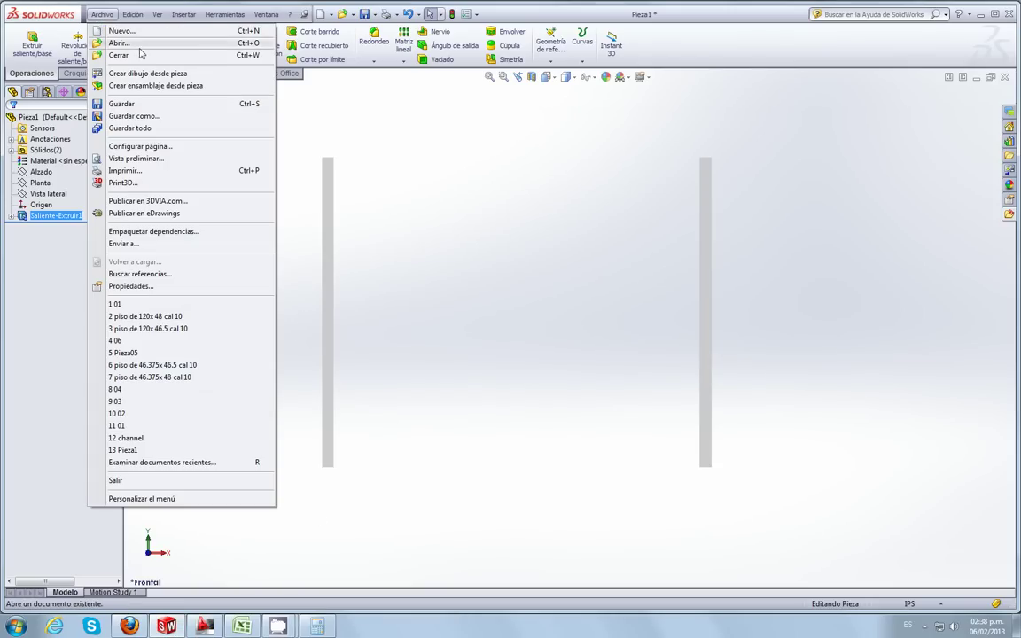
{"action": "left_click", "coordinate": [139, 47]}
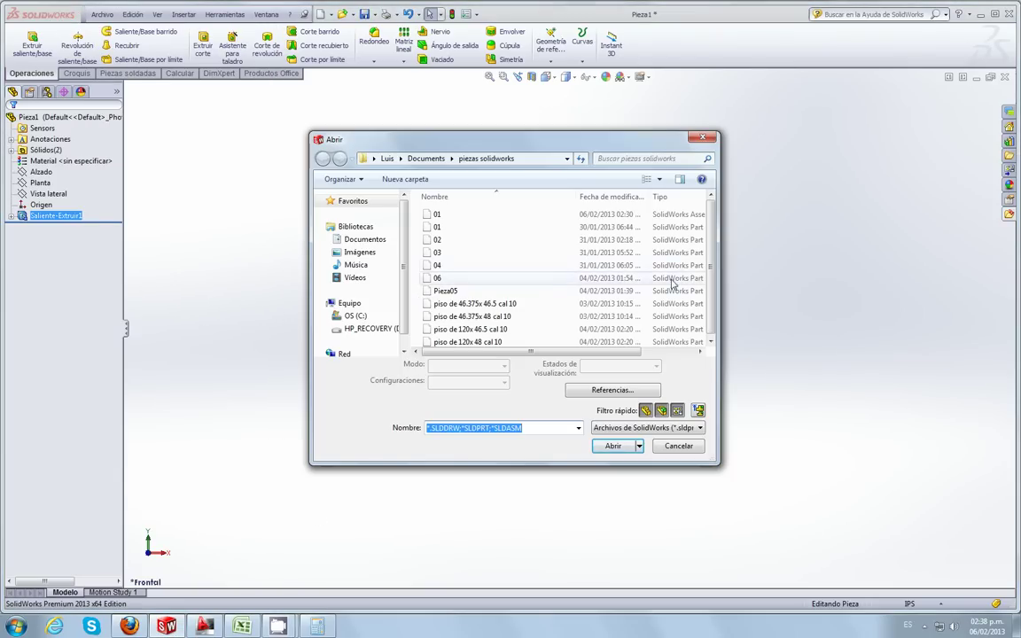
{"action": "left_click", "coordinate": [455, 215]}
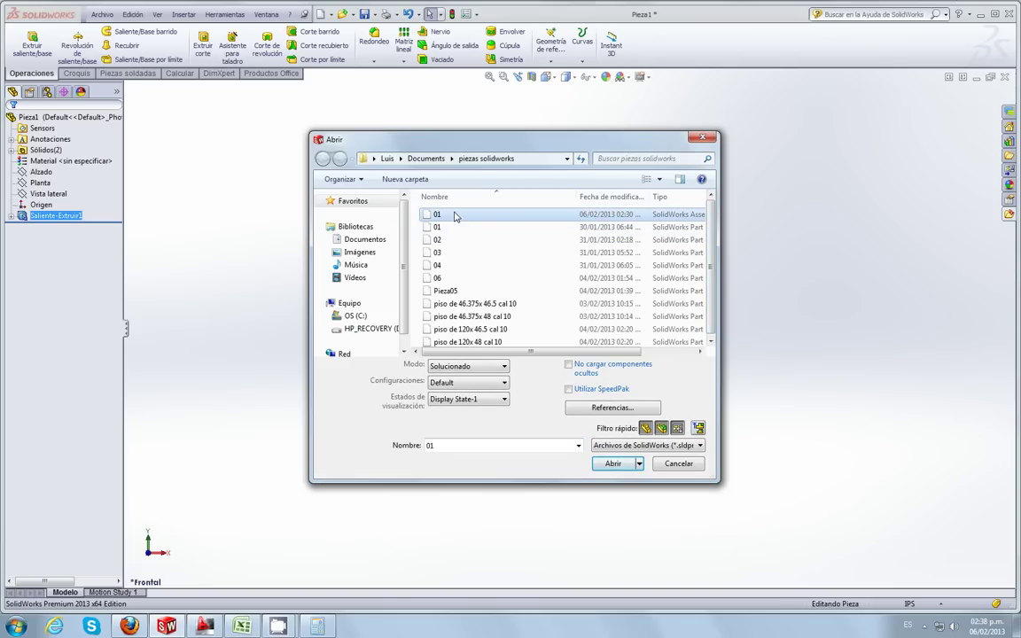
{"action": "left_click", "coordinate": [610, 466]}
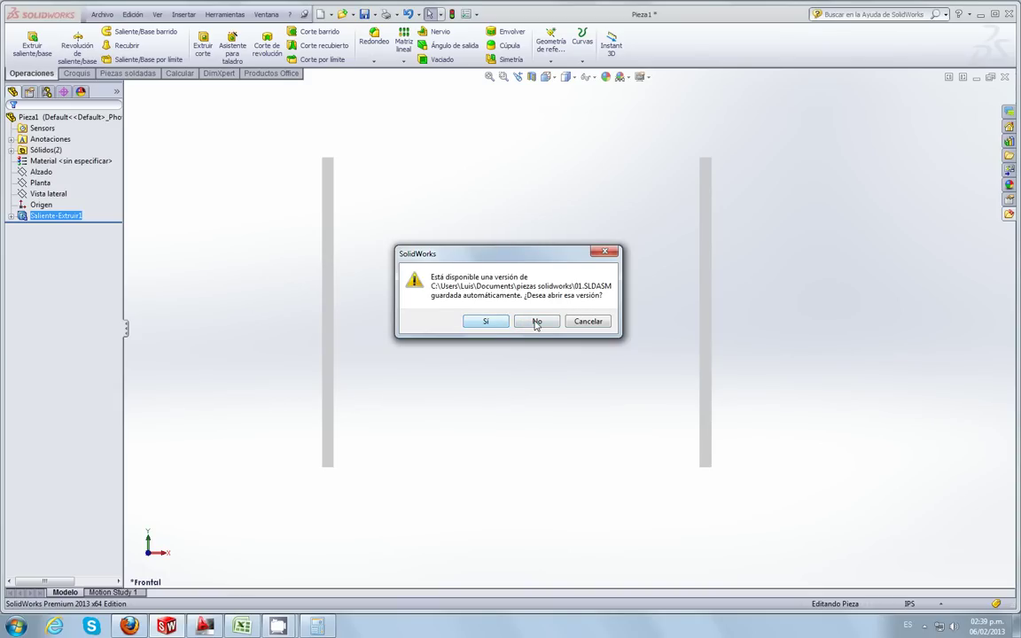
{"action": "left_click", "coordinate": [536, 322]}
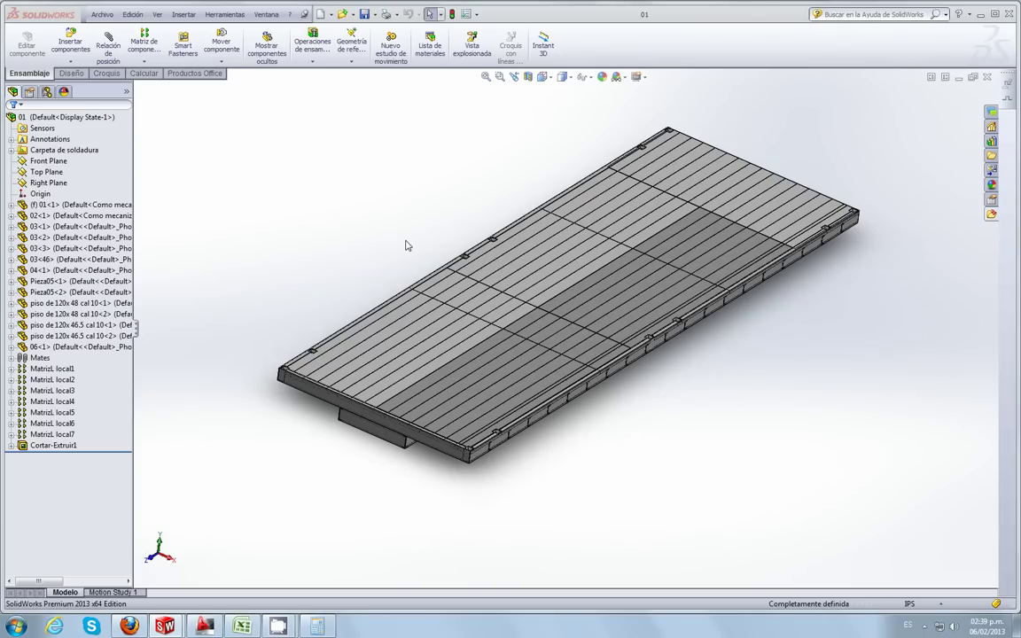
Step: Orbit and zoom the 01 panel assembly and start the Medir tool
{"action": "middle_click_drag", "start_coordinate": [407, 246], "coordinate": [364, 340]}
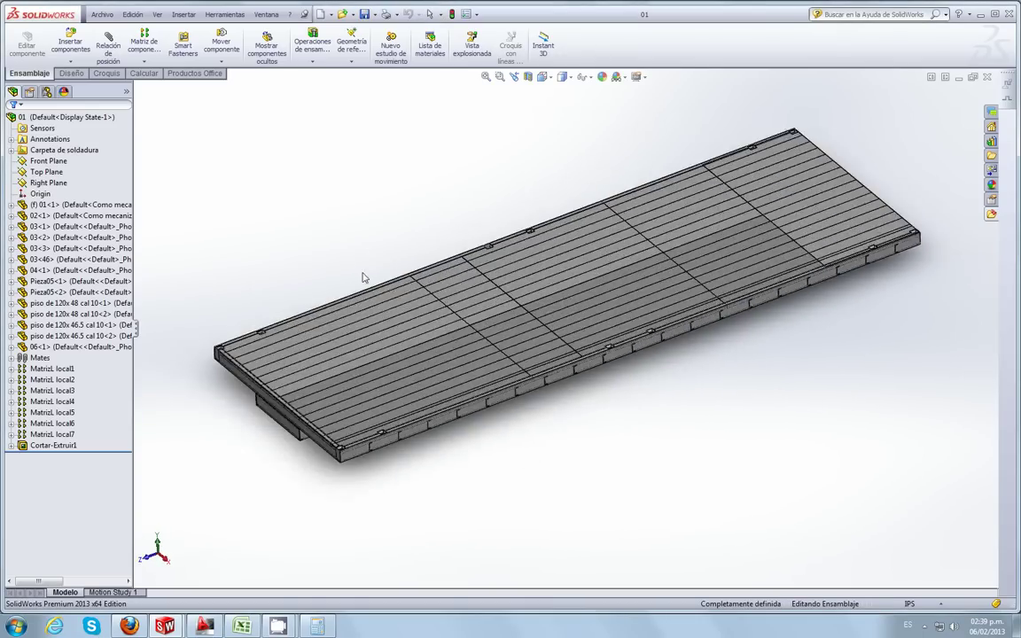
{"action": "left_click", "coordinate": [142, 73]}
{"action": "left_click", "coordinate": [166, 44]}
{"action": "scroll", "coordinate": [322, 344], "scroll_direction": "down", "scroll_amount": 3}
{"action": "scroll", "coordinate": [322, 343], "scroll_direction": "down", "scroll_amount": 2}
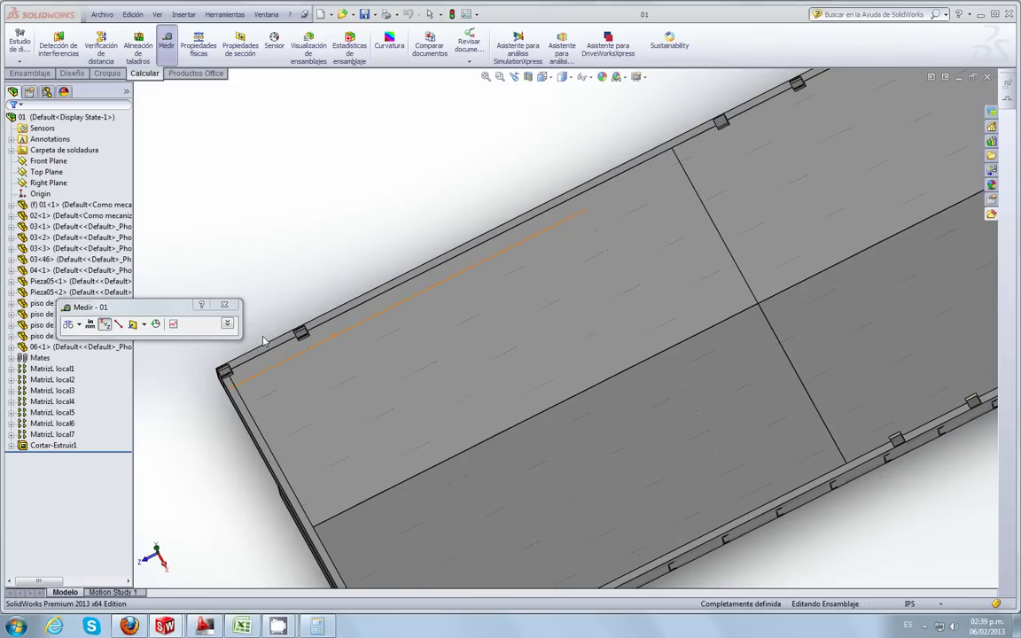
{"action": "scroll", "coordinate": [322, 344], "scroll_direction": "down", "scroll_amount": 2}
{"action": "scroll", "coordinate": [319, 345], "scroll_direction": "down", "scroll_amount": 3}
{"action": "mouse_move", "coordinate": [310, 343]}
{"action": "middle_mouse_down"}
{"action": "mouse_move", "coordinate": [335, 299]}
{"action": "mouse_move", "coordinate": [396, 351]}
{"action": "mouse_move", "coordinate": [329, 357]}
{"action": "middle_mouse_up"}
{"action": "scroll", "coordinate": [274, 426], "scroll_direction": "down", "scroll_amount": 1}
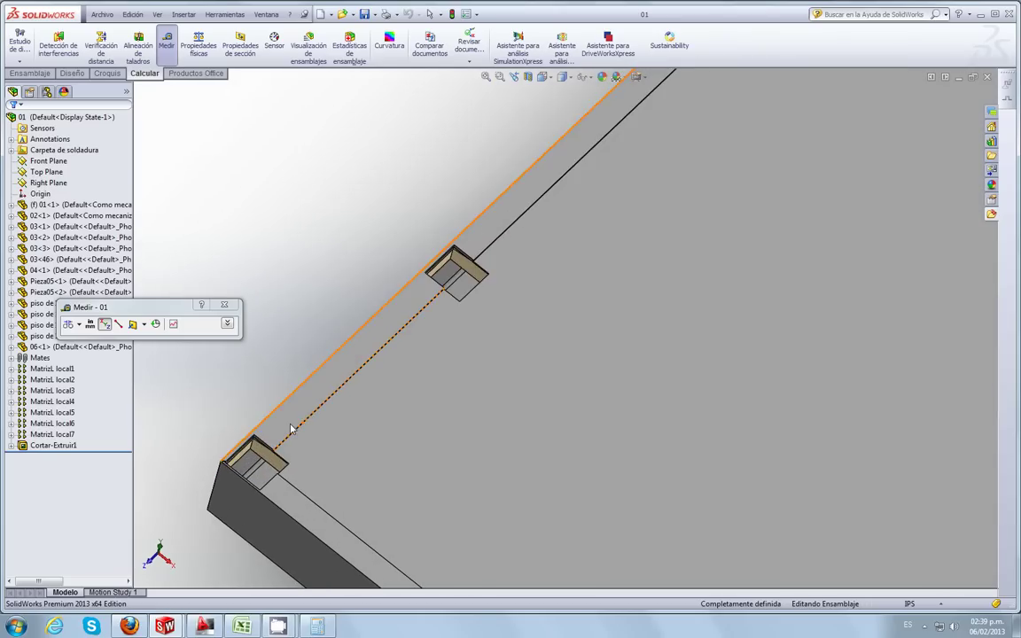
{"action": "scroll", "coordinate": [291, 428], "scroll_direction": "down", "scroll_amount": 2}
{"action": "scroll", "coordinate": [296, 434], "scroll_direction": "down", "scroll_amount": 1}
{"action": "scroll", "coordinate": [302, 434], "scroll_direction": "down", "scroll_amount": 1}
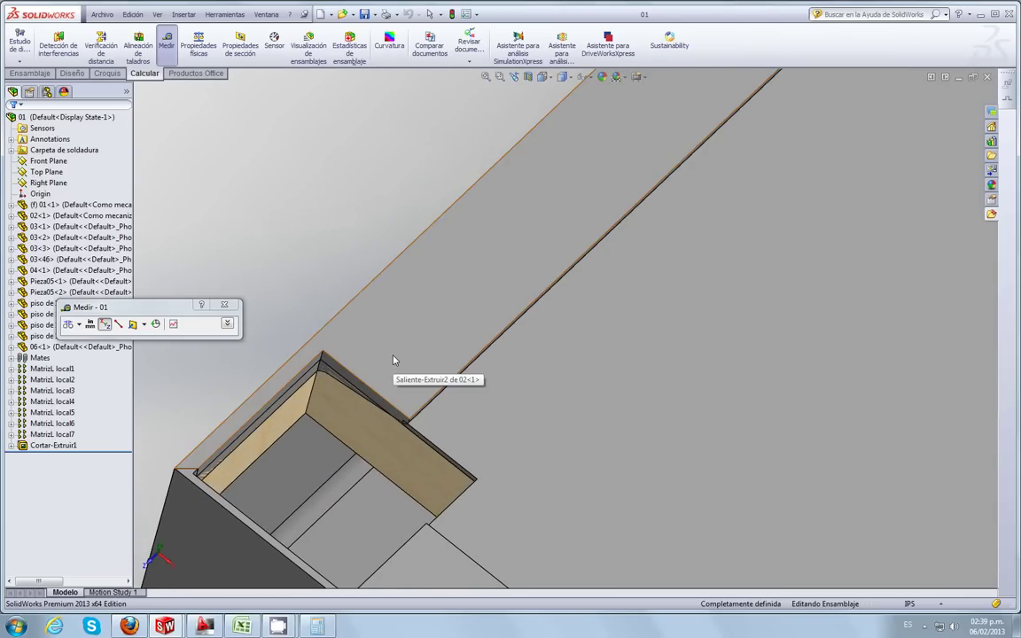
Step: Measure the 5.56-inch gap between the long top face and the inner box face
{"action": "left_click", "coordinate": [394, 355]}
{"action": "scroll", "coordinate": [366, 434], "scroll_direction": "up", "scroll_amount": 1}
{"action": "mouse_move", "coordinate": [366, 434]}
{"action": "middle_mouse_down"}
{"action": "mouse_move", "coordinate": [396, 456]}
{"action": "mouse_move", "coordinate": [359, 483]}
{"action": "mouse_move", "coordinate": [412, 394]}
{"action": "middle_mouse_up"}
{"action": "left_click", "coordinate": [341, 492]}
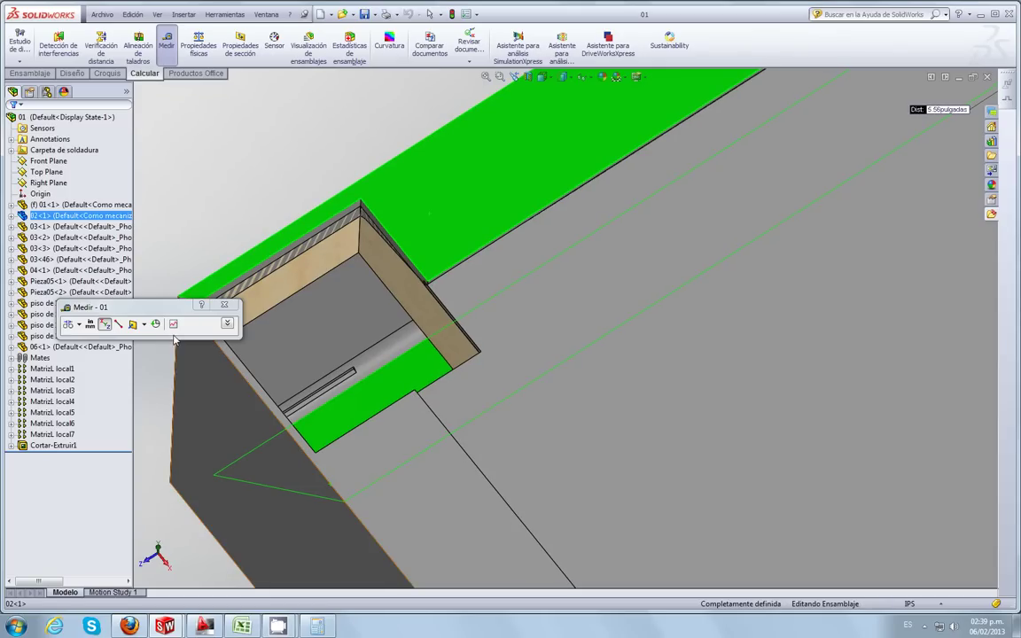
{"action": "scroll", "coordinate": [359, 288], "scroll_direction": "up", "scroll_amount": 3}
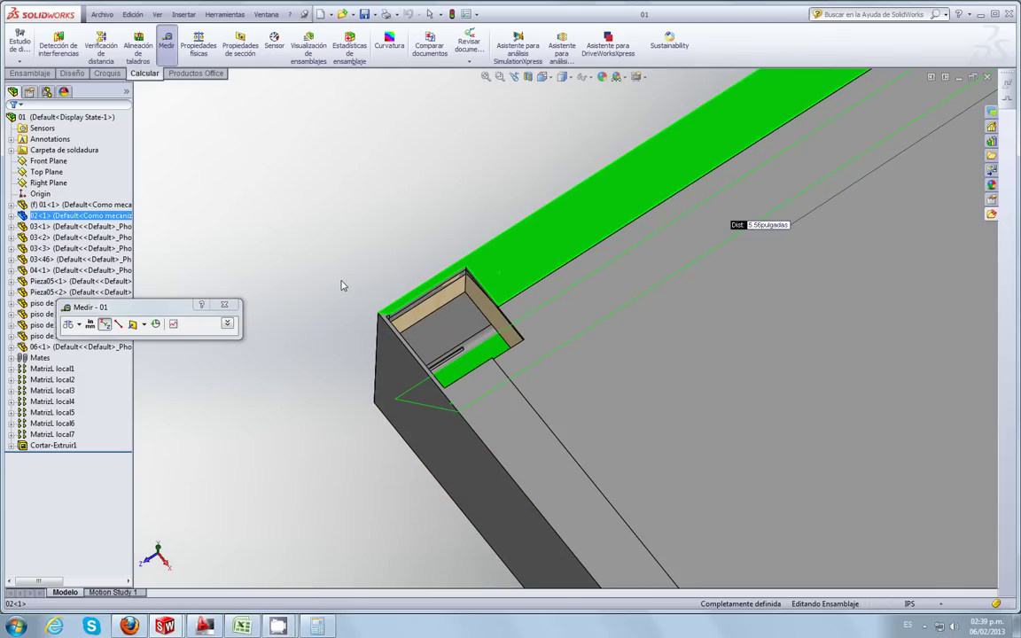
{"action": "scroll", "coordinate": [576, 257], "scroll_direction": "down", "scroll_amount": 3}
{"action": "scroll", "coordinate": [691, 255], "scroll_direction": "down", "scroll_amount": 1}
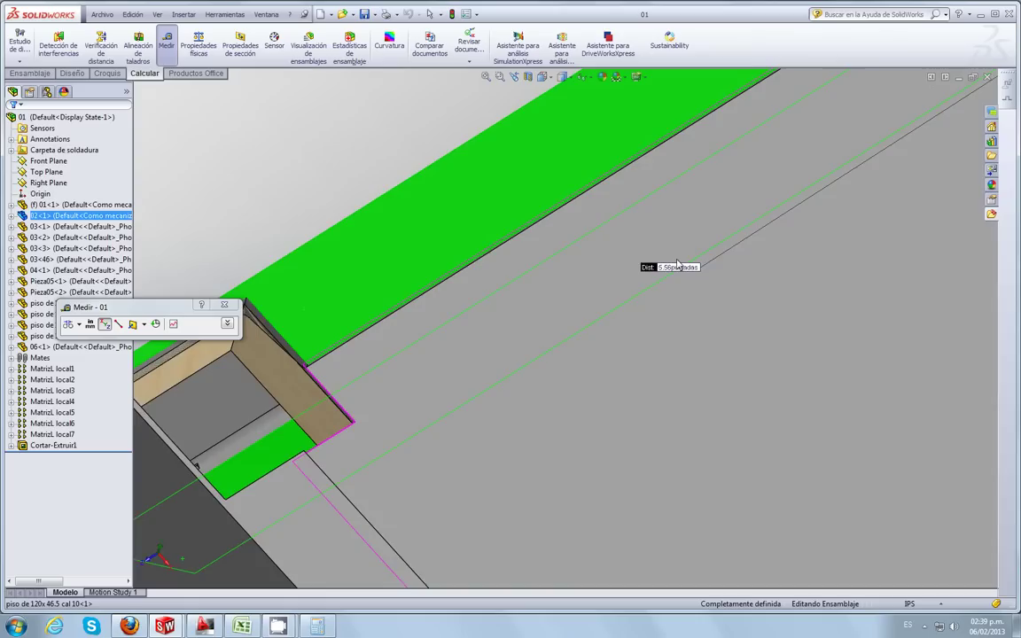
{"action": "scroll", "coordinate": [574, 239], "scroll_direction": "down", "scroll_amount": 2}
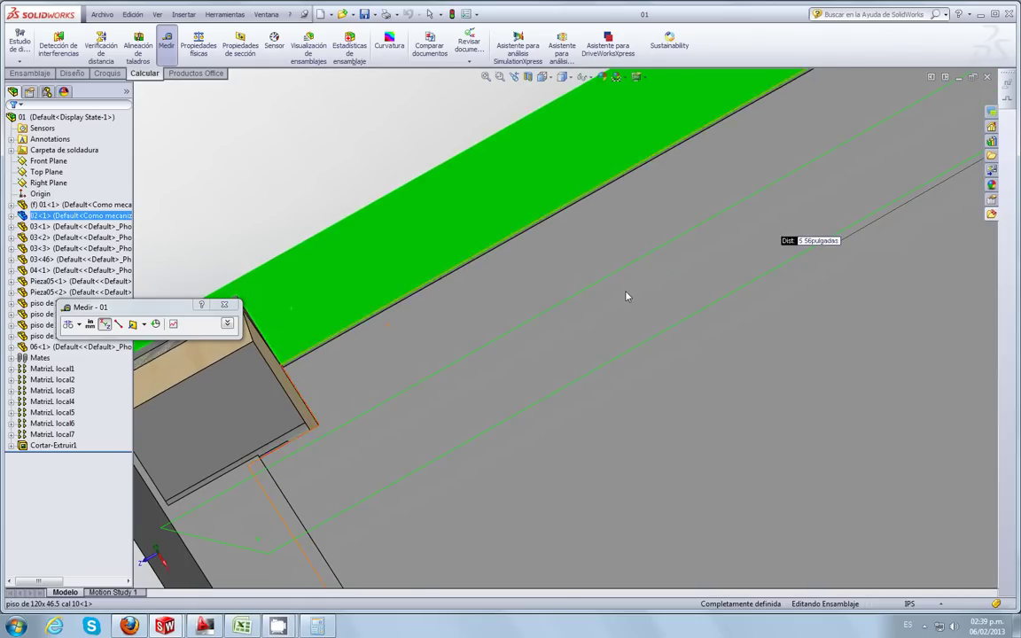
{"action": "scroll", "coordinate": [626, 296], "scroll_direction": "up", "scroll_amount": 2}
{"action": "scroll", "coordinate": [624, 298], "scroll_direction": "up", "scroll_amount": 2}
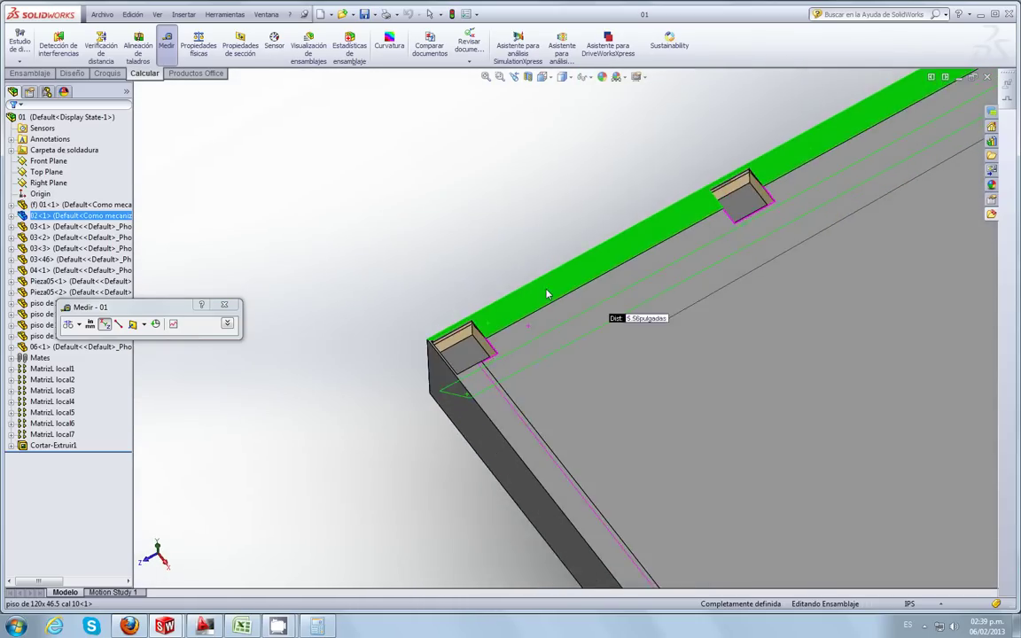
{"action": "scroll", "coordinate": [554, 297], "scroll_direction": "up", "scroll_amount": 1}
Step: Close Medir, clear the selection, and close the 01 assembly
{"action": "left_click", "coordinate": [224, 305]}
{"action": "left_click", "coordinate": [277, 425]}
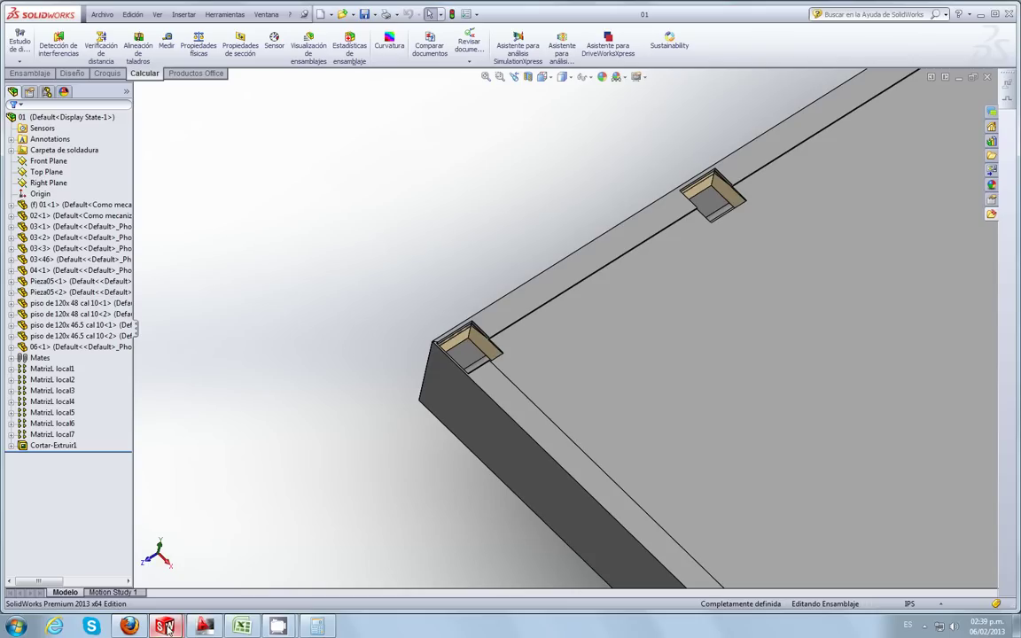
{"action": "mouse_move", "coordinate": [164, 626]}
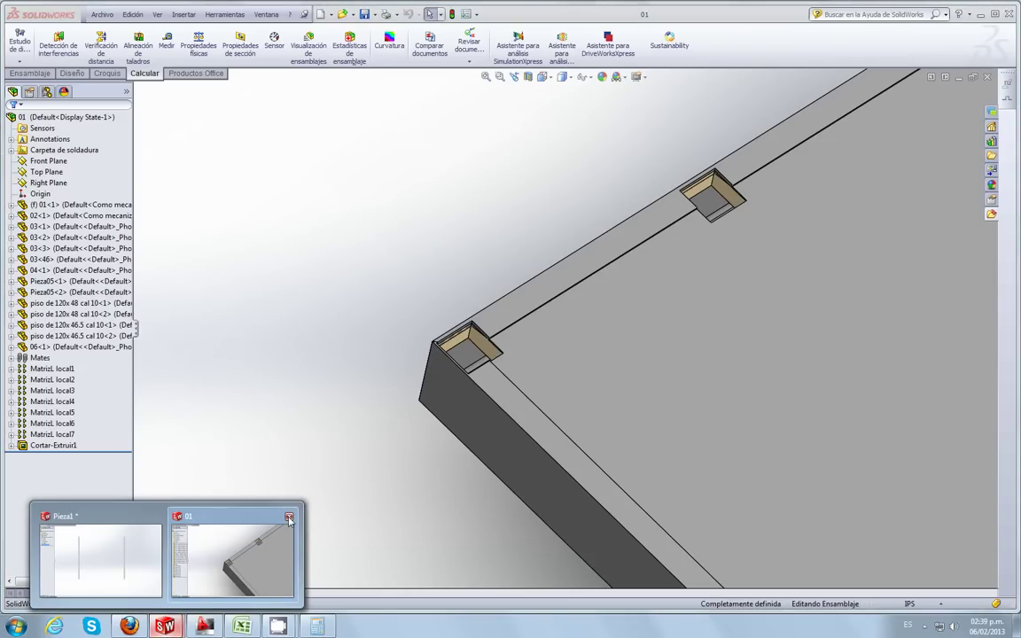
{"action": "left_click", "coordinate": [289, 519]}
Step: In Pieza1, start new sketch Croquis4 on the posts' front face
{"action": "left_click", "coordinate": [226, 567]}
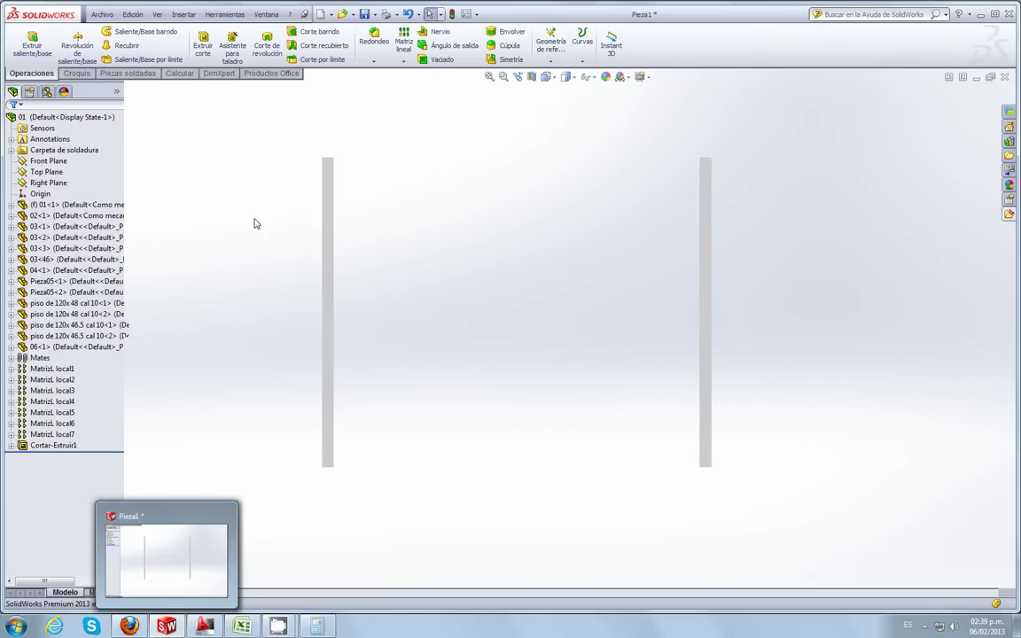
{"action": "left_click", "coordinate": [88, 74]}
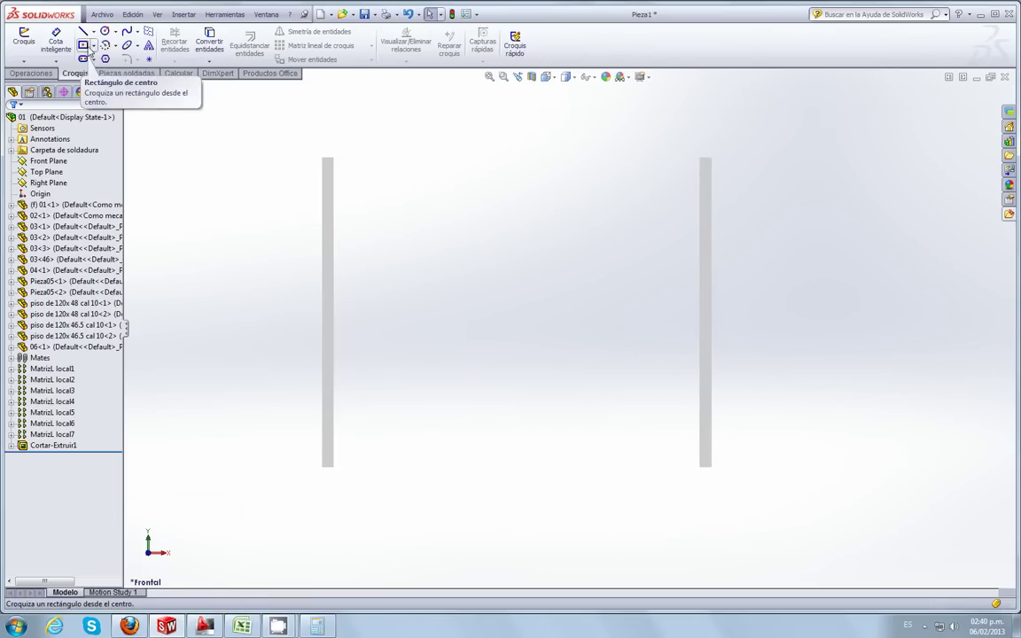
{"action": "left_click", "coordinate": [82, 45]}
{"action": "left_click", "coordinate": [327, 453]}
{"action": "left_click", "coordinate": [82, 45]}
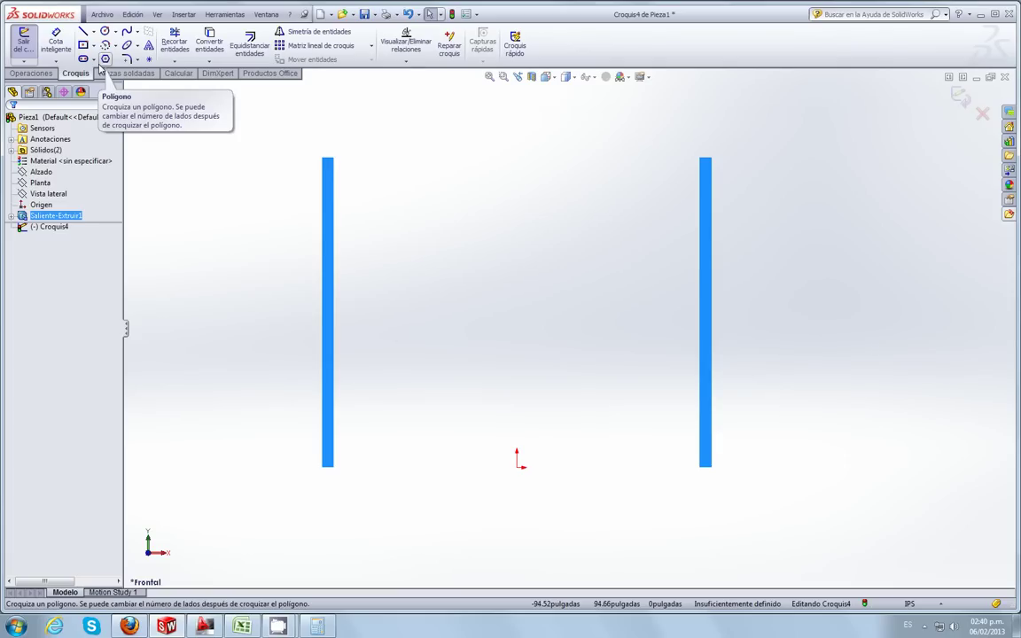
{"action": "left_click", "coordinate": [67, 229]}
{"action": "left_click", "coordinate": [212, 220]}
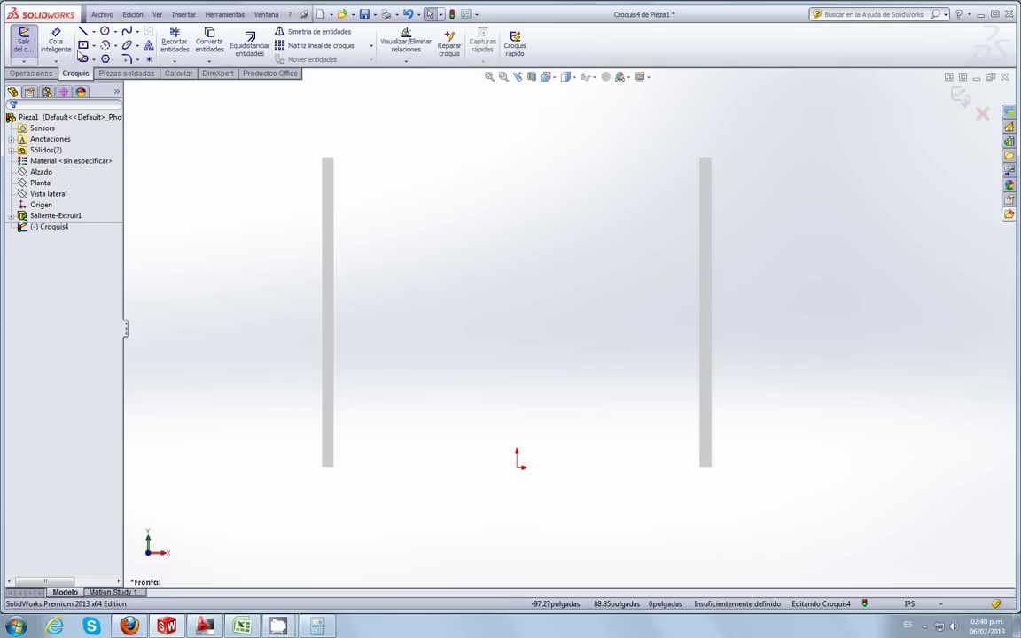
Step: Draw a corner rectangle from the left post to the right post
{"action": "left_click", "coordinate": [84, 47]}
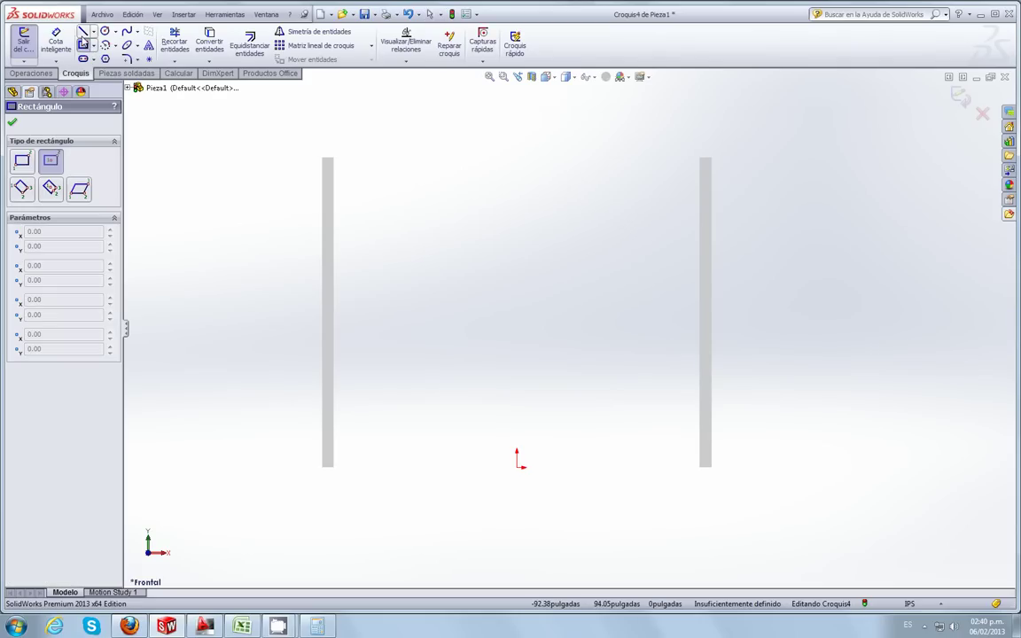
{"action": "left_click", "coordinate": [517, 437]}
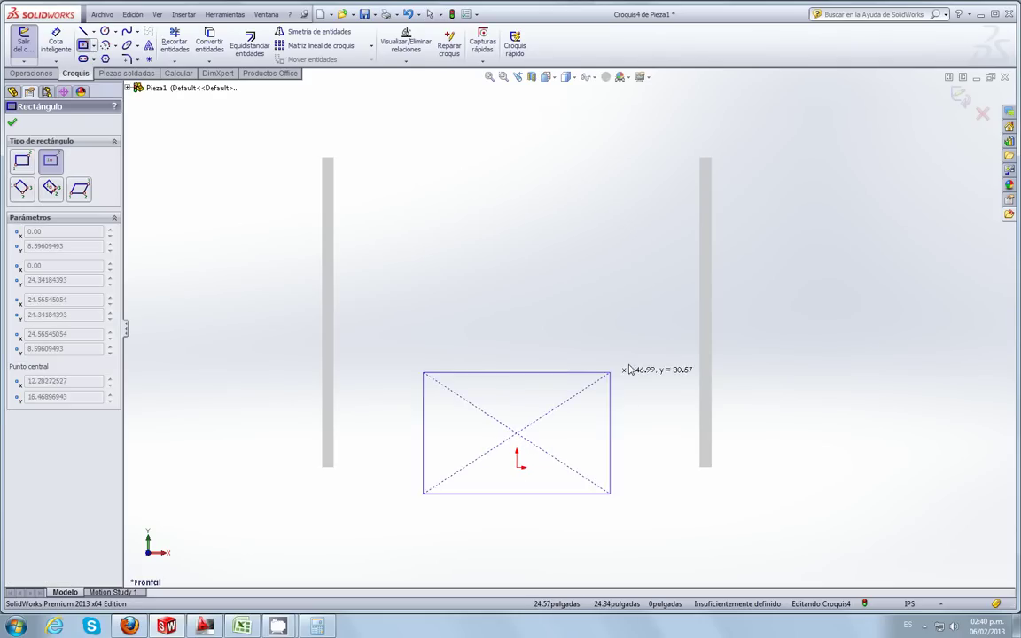
{"action": "left_click", "coordinate": [93, 45]}
{"action": "left_click", "coordinate": [105, 59]}
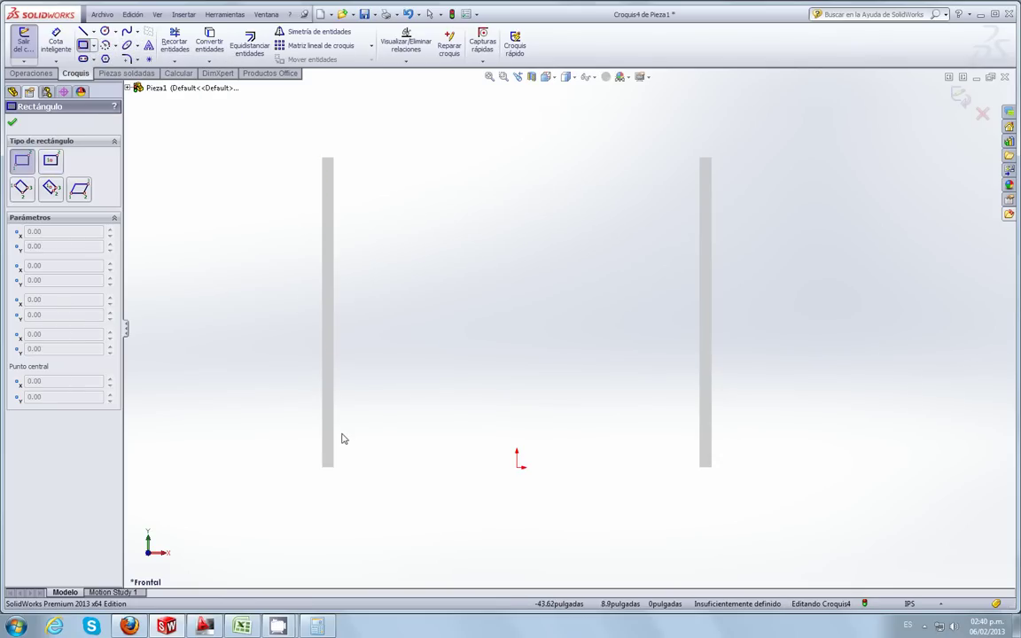
{"action": "left_click", "coordinate": [334, 436]}
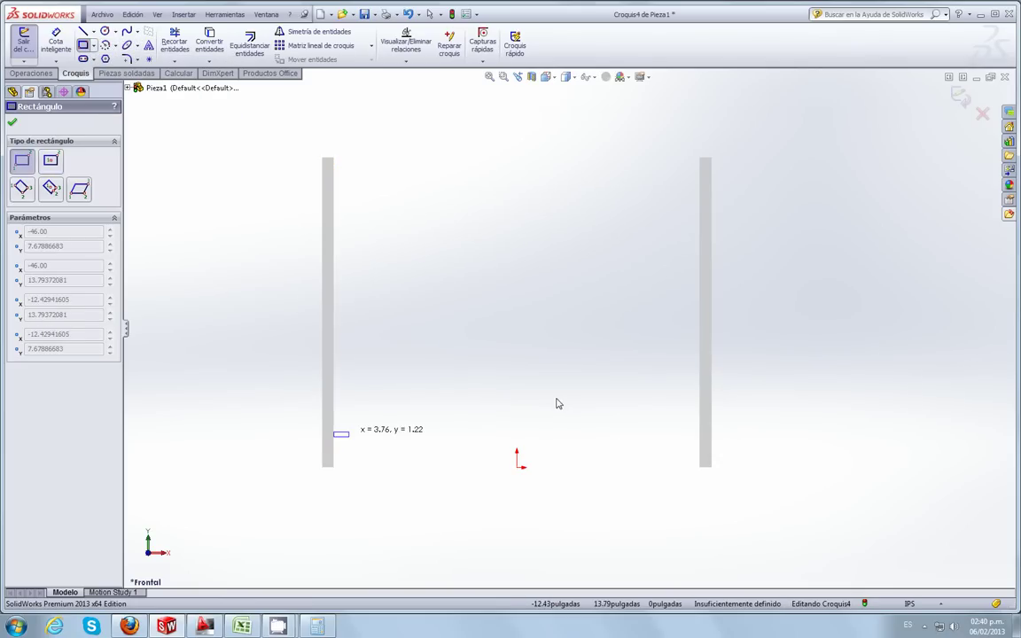
{"action": "left_click", "coordinate": [700, 306]}
{"action": "key", "text": "Escape"}
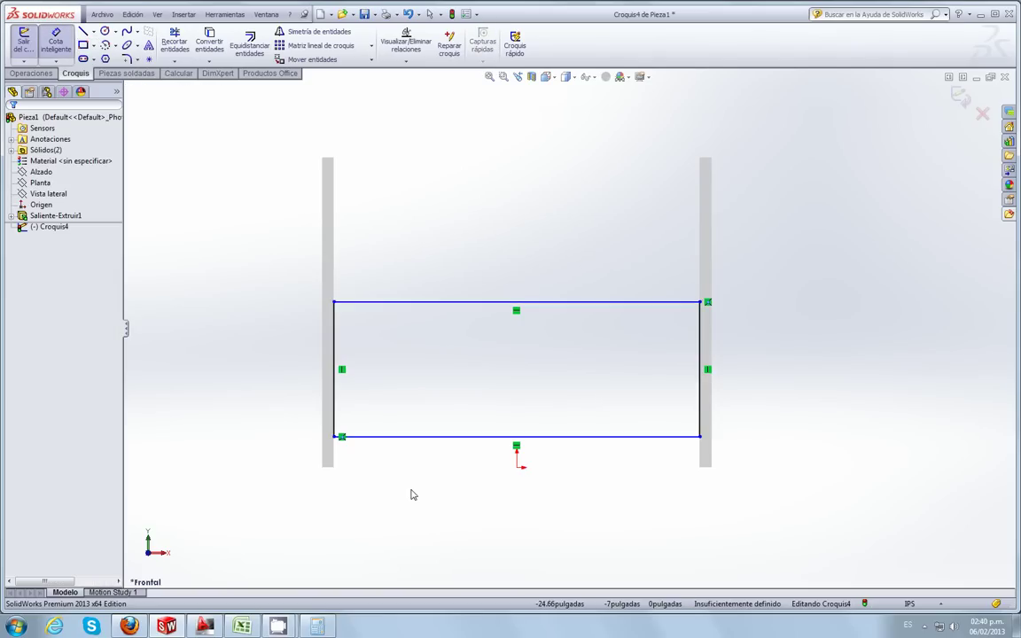
Step: Dimension the rectangle's bottom edge height above the posts' bottom as 5.50 inches
{"action": "scroll", "coordinate": [390, 479], "scroll_direction": "down", "scroll_amount": 2}
{"action": "scroll", "coordinate": [355, 434], "scroll_direction": "down", "scroll_amount": 2}
{"action": "scroll", "coordinate": [328, 417], "scroll_direction": "down", "scroll_amount": 2}
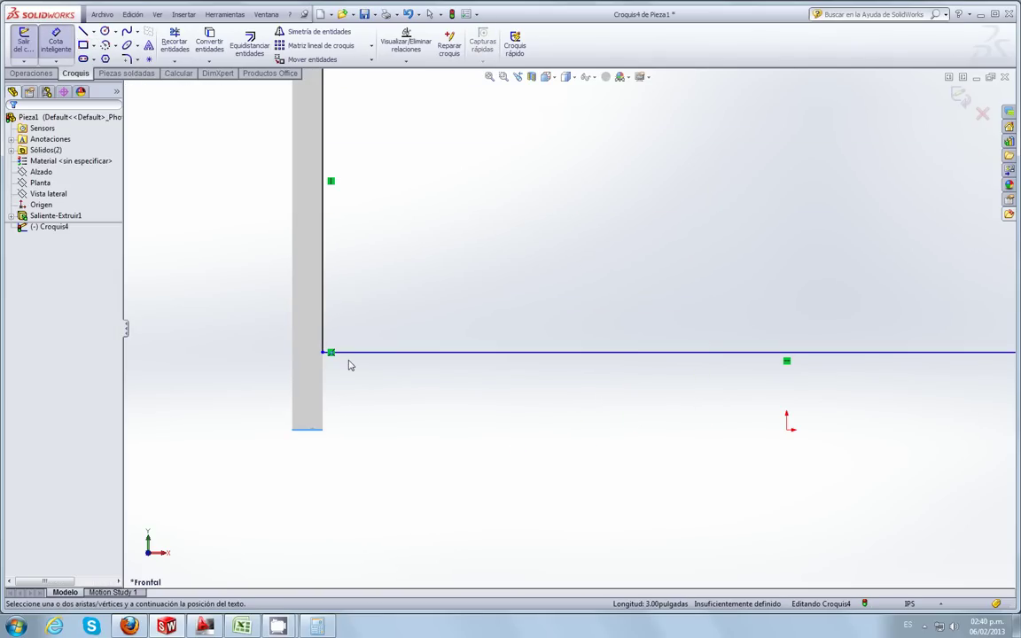
{"action": "left_click", "coordinate": [354, 352]}
{"action": "left_click", "coordinate": [223, 390]}
{"action": "type", "text": "5.5"}
{"action": "key", "text": "Return"}
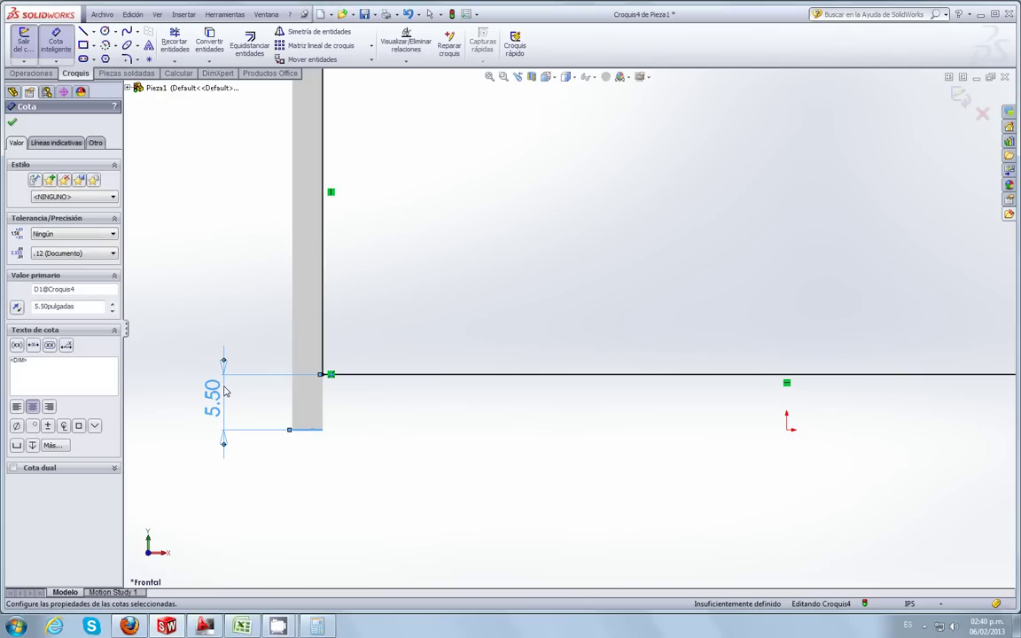
Step: Correct the bottom-edge height dimension to 5.625 inches and zoom out to the whole sketch
{"action": "key", "text": "f"}
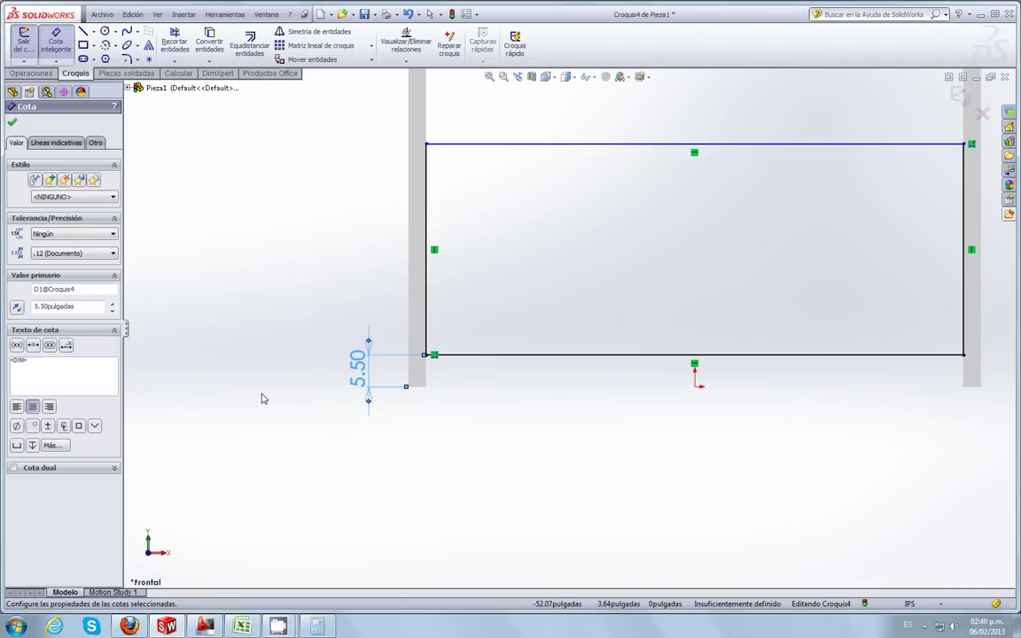
{"action": "key", "text": "f"}
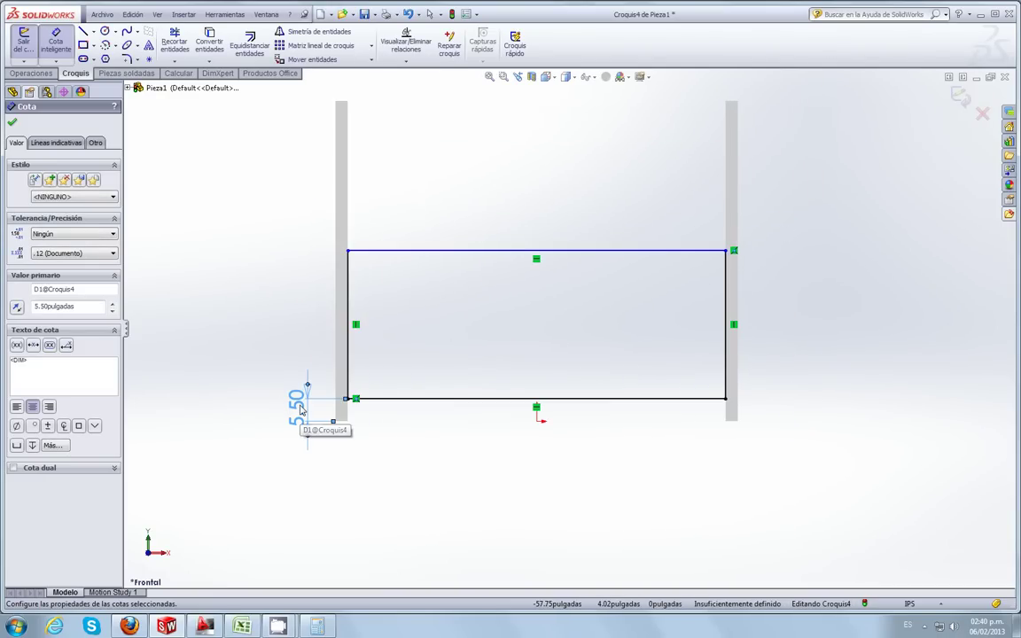
{"action": "double_click", "coordinate": [299, 406]}
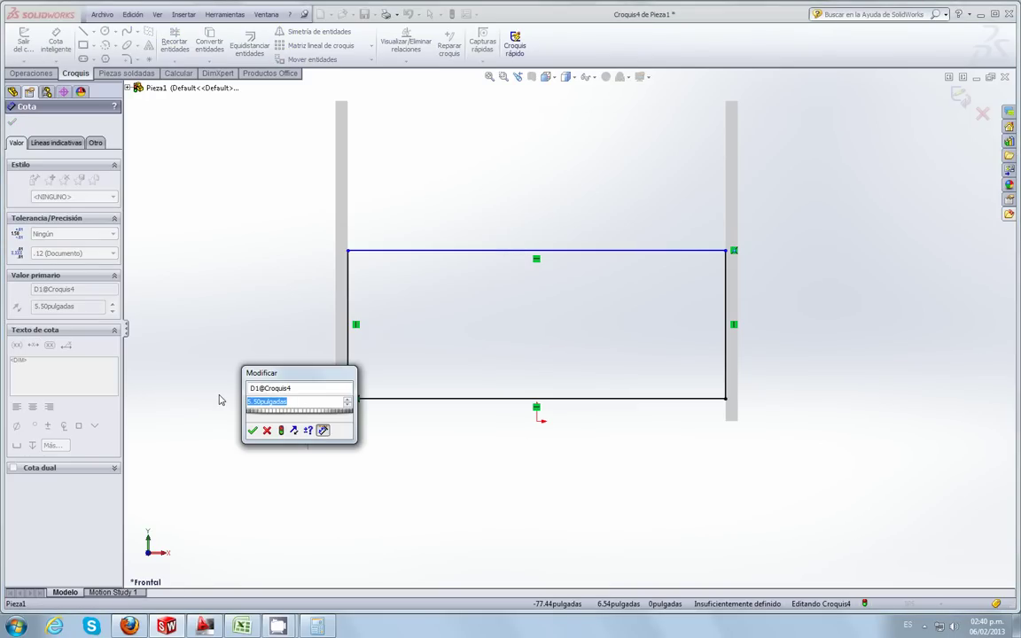
{"action": "type", "text": "50.63"}
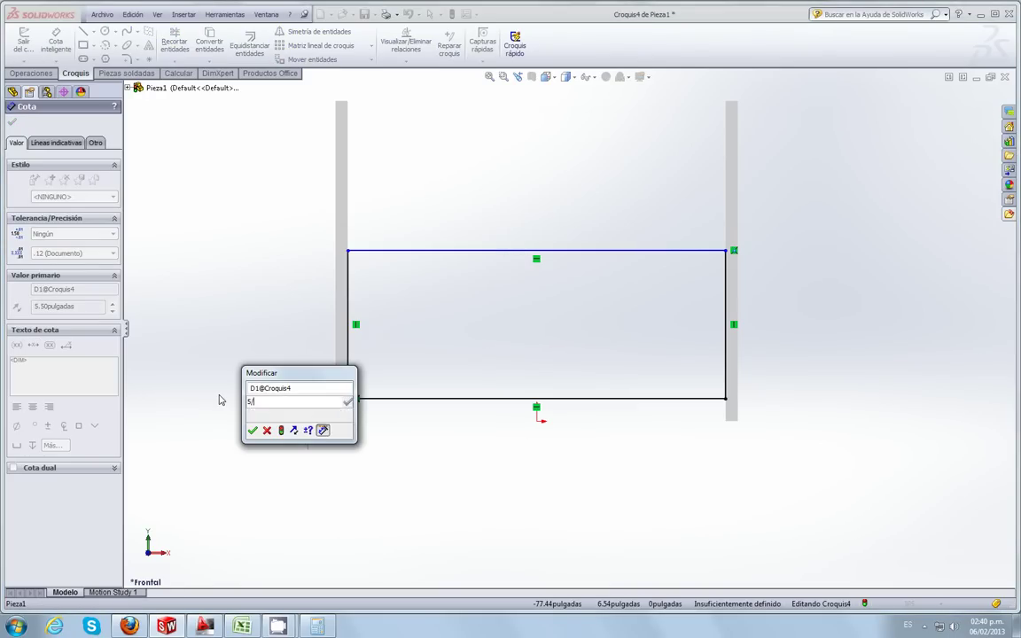
{"action": "key", "text": "Return"}
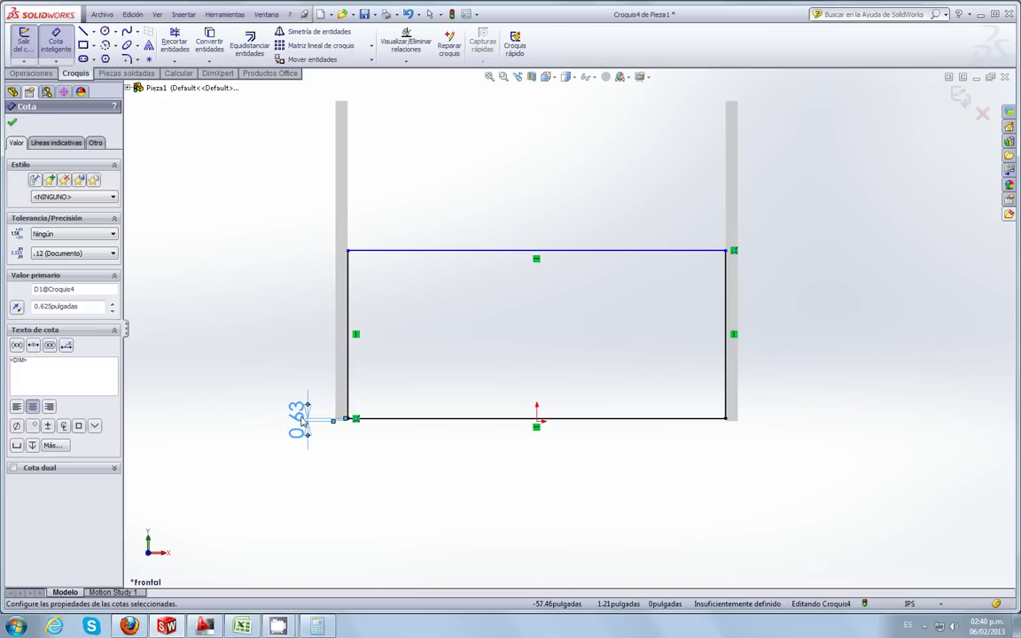
{"action": "double_click", "coordinate": [296, 414]}
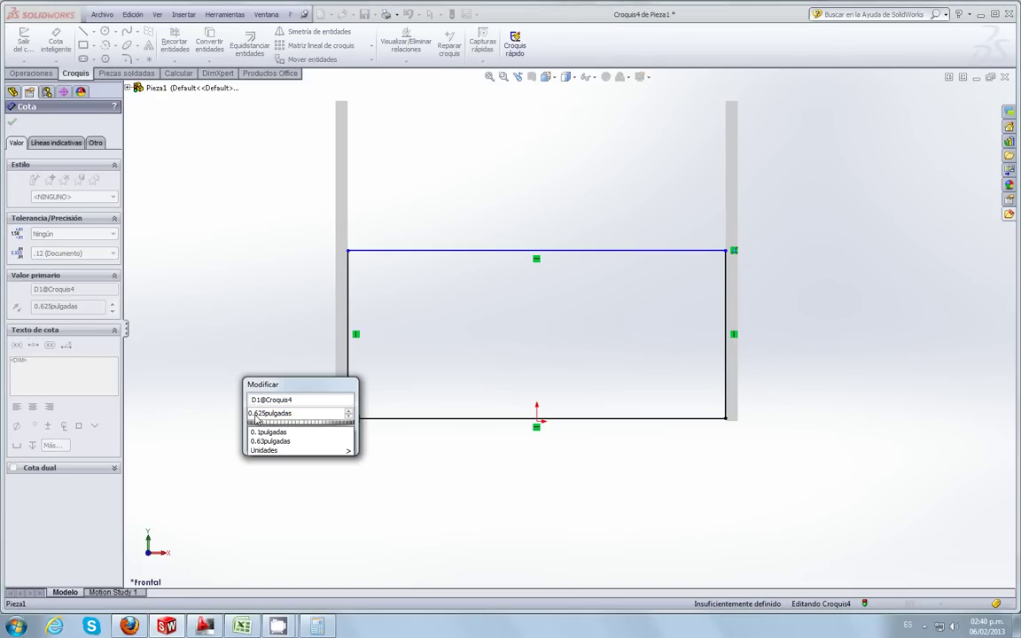
{"action": "key", "text": "BackSpace"}
{"action": "type", "text": "5"}
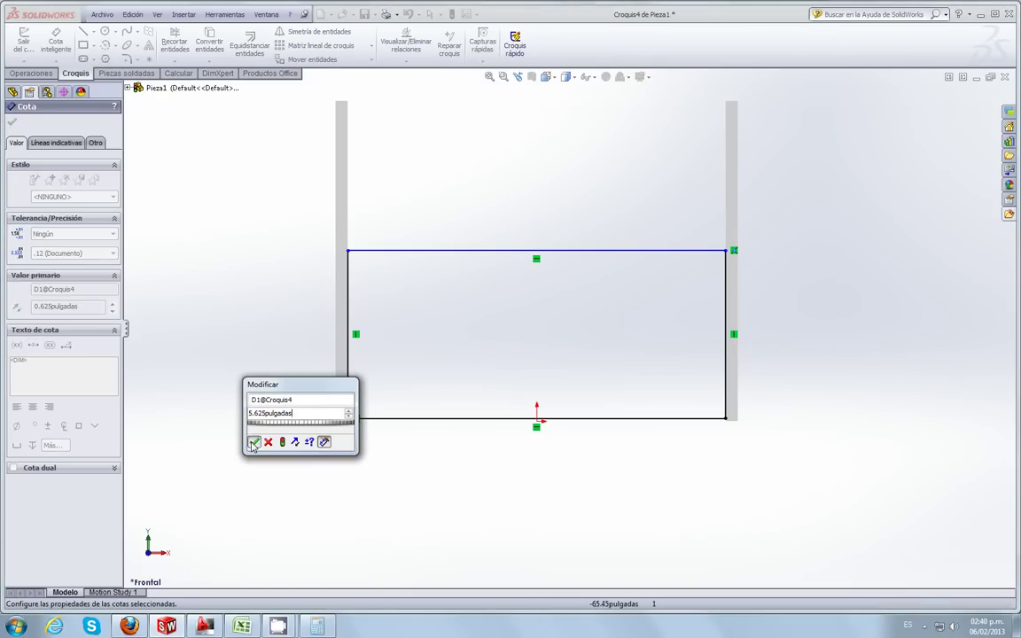
{"action": "left_click", "coordinate": [253, 442]}
{"action": "key", "text": "z"}
{"action": "scroll", "coordinate": [753, 367], "scroll_direction": "up", "scroll_amount": 2}
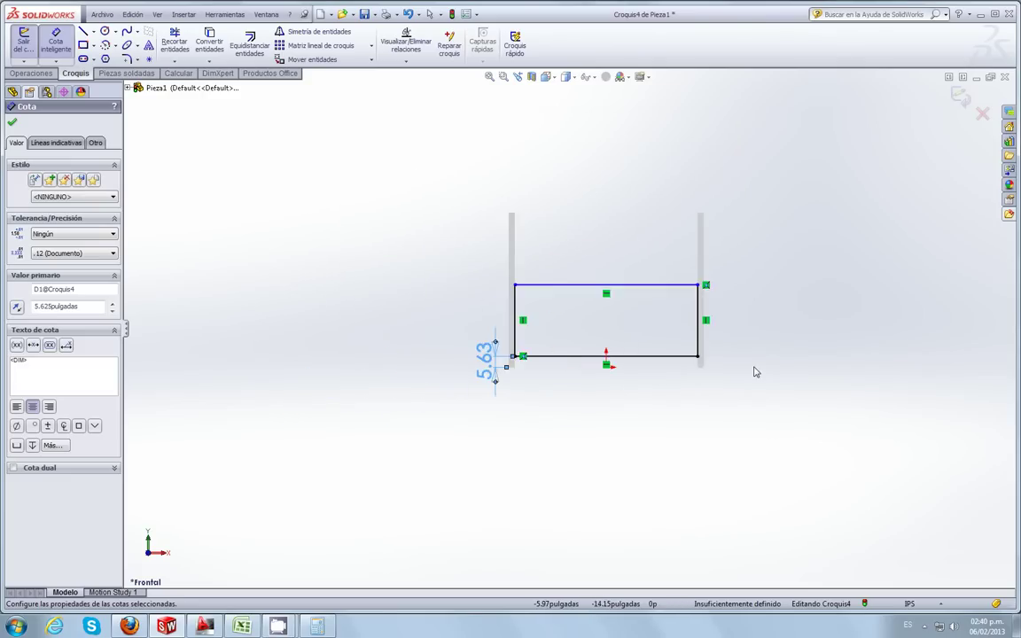
{"action": "scroll", "coordinate": [673, 403], "scroll_direction": "down", "scroll_amount": 3}
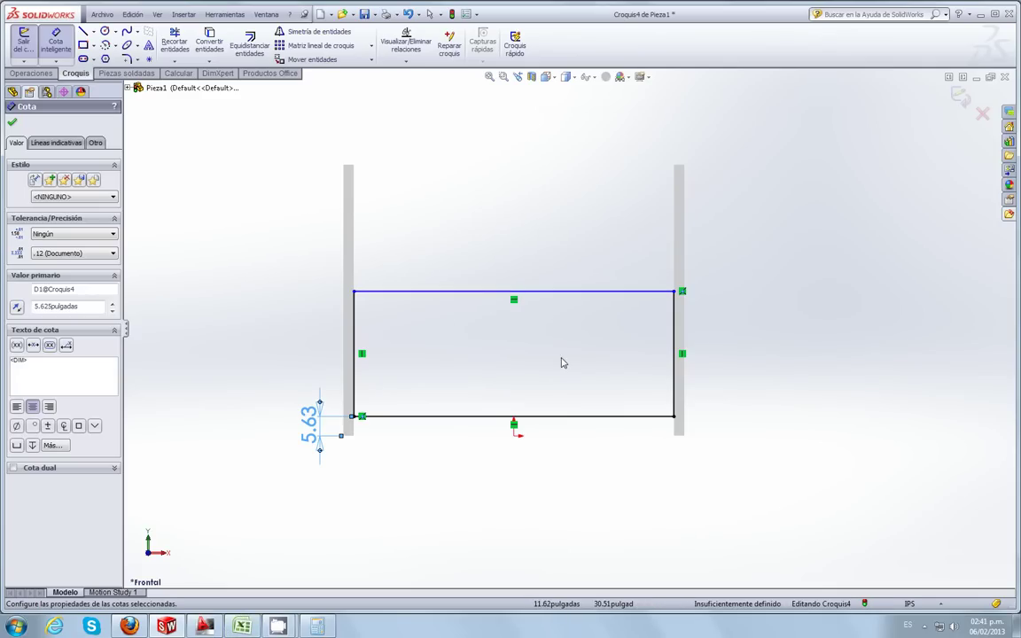
{"action": "left_click", "coordinate": [204, 628]}
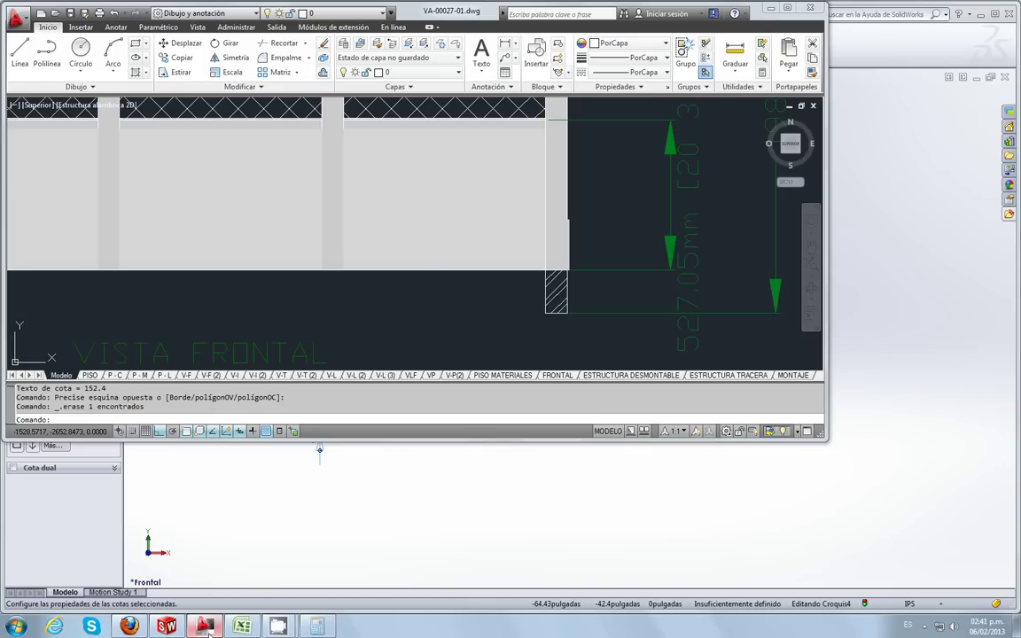
{"action": "scroll", "coordinate": [434, 277], "scroll_direction": "down", "scroll_amount": 5}
{"action": "scroll", "coordinate": [404, 250], "scroll_direction": "up", "scroll_amount": 3}
{"action": "scroll", "coordinate": [379, 272], "scroll_direction": "up", "scroll_amount": 2}
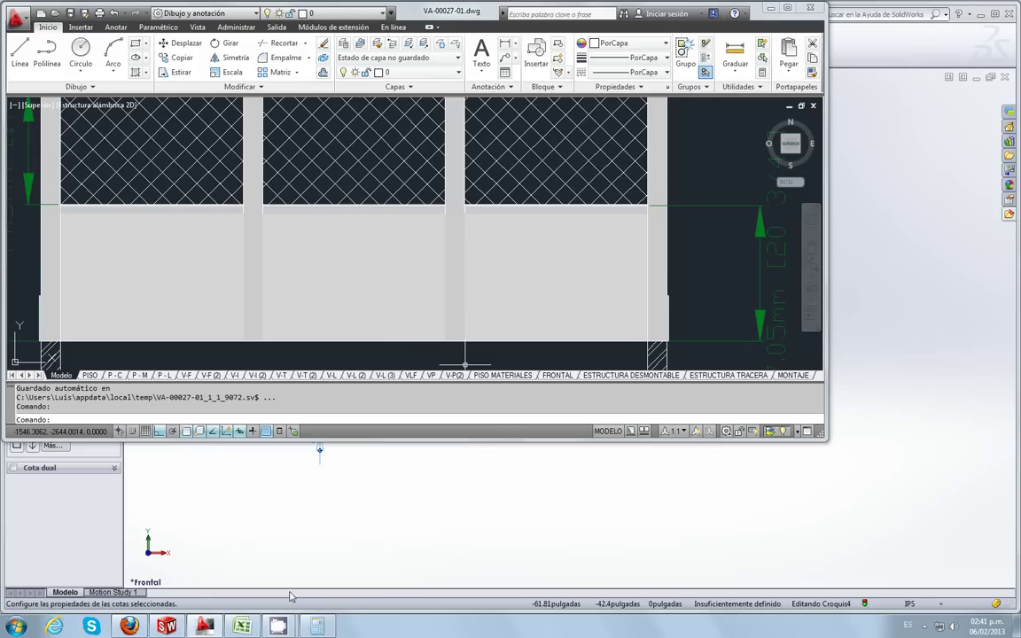
{"action": "scroll", "coordinate": [240, 208], "scroll_direction": "down", "scroll_amount": 5}
{"action": "scroll", "coordinate": [241, 203], "scroll_direction": "up", "scroll_amount": 3}
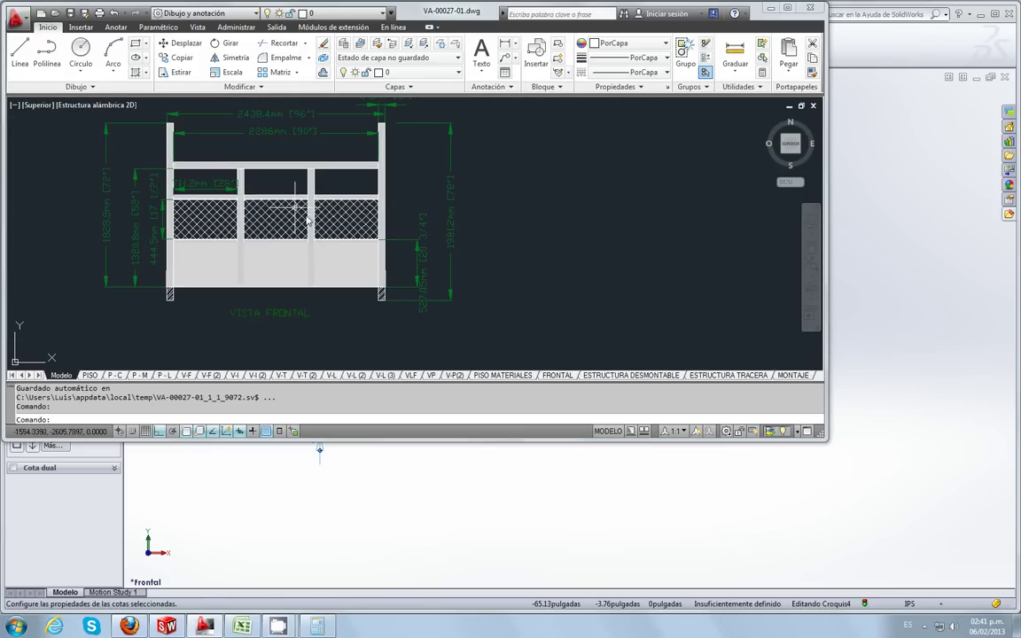
{"action": "scroll", "coordinate": [308, 217], "scroll_direction": "up", "scroll_amount": 1}
{"action": "scroll", "coordinate": [308, 218], "scroll_direction": "down", "scroll_amount": 2}
{"action": "scroll", "coordinate": [307, 216], "scroll_direction": "up", "scroll_amount": 1}
{"action": "scroll", "coordinate": [312, 216], "scroll_direction": "up", "scroll_amount": 1}
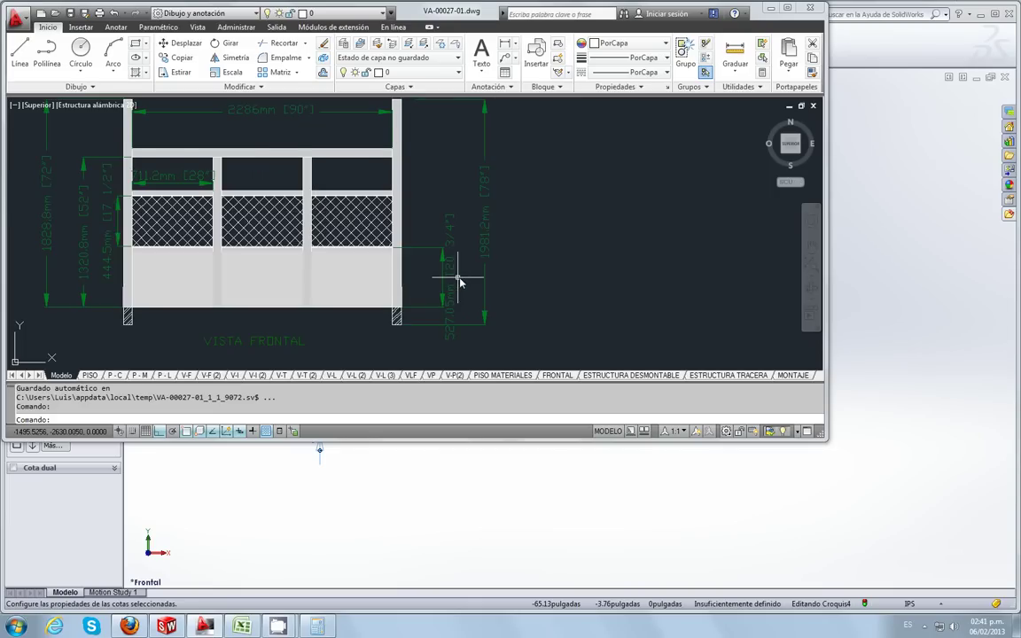
{"action": "scroll", "coordinate": [460, 282], "scroll_direction": "up", "scroll_amount": 2}
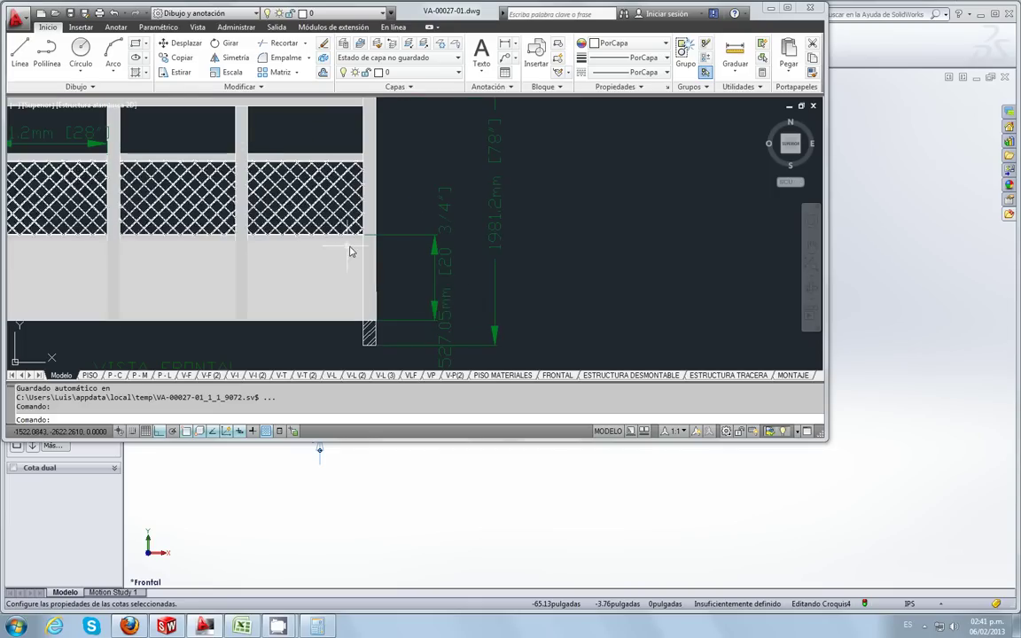
{"action": "scroll", "coordinate": [350, 252], "scroll_direction": "up", "scroll_amount": 2}
{"action": "scroll", "coordinate": [354, 251], "scroll_direction": "down", "scroll_amount": 3}
{"action": "scroll", "coordinate": [334, 260], "scroll_direction": "up", "scroll_amount": 1}
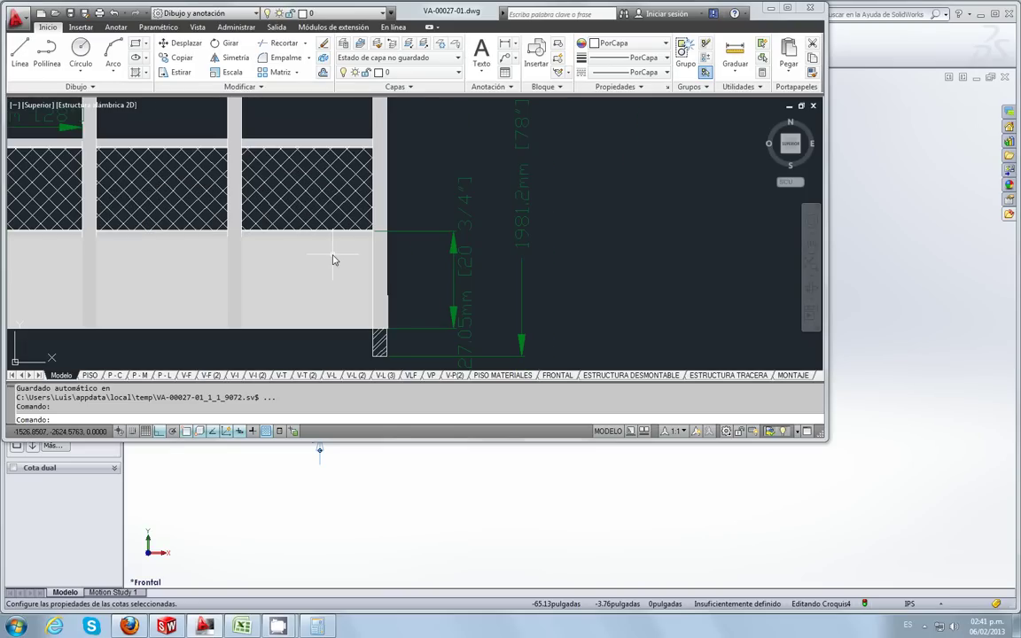
{"action": "left_click", "coordinate": [209, 627]}
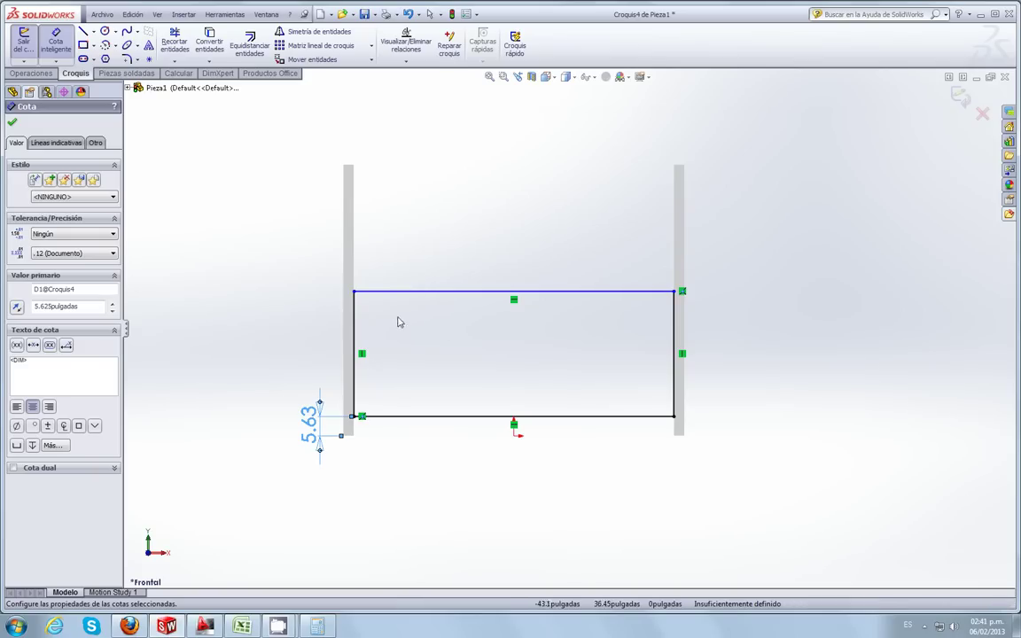
Step: Dimension the panel rectangle's right edge to 20.75 inches tall, then choose corner rectangles
{"action": "left_click", "coordinate": [674, 370]}
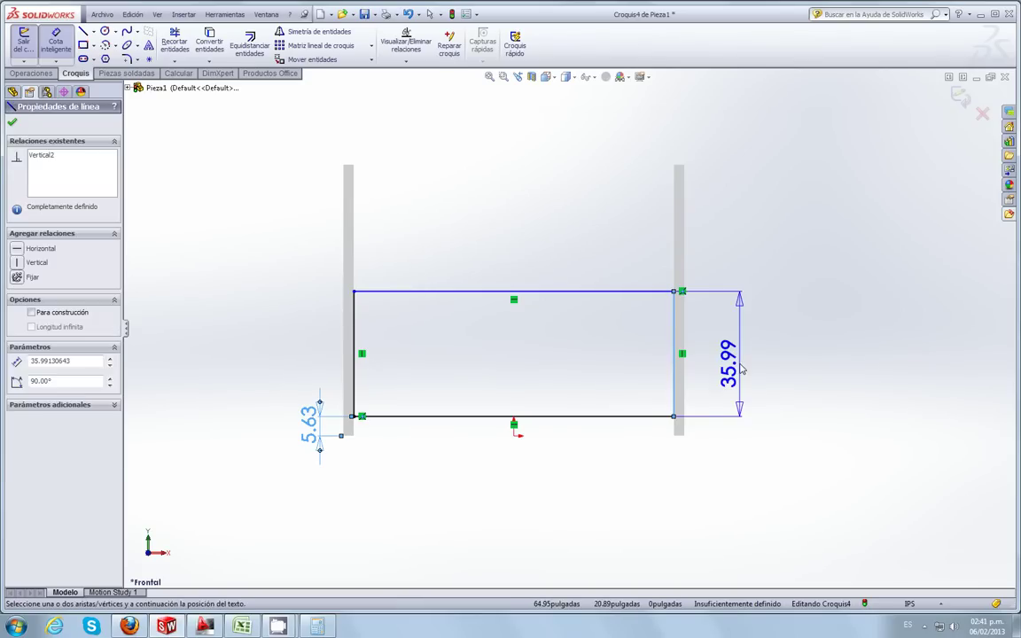
{"action": "left_click", "coordinate": [739, 367]}
{"action": "type", "text": "20.75"}
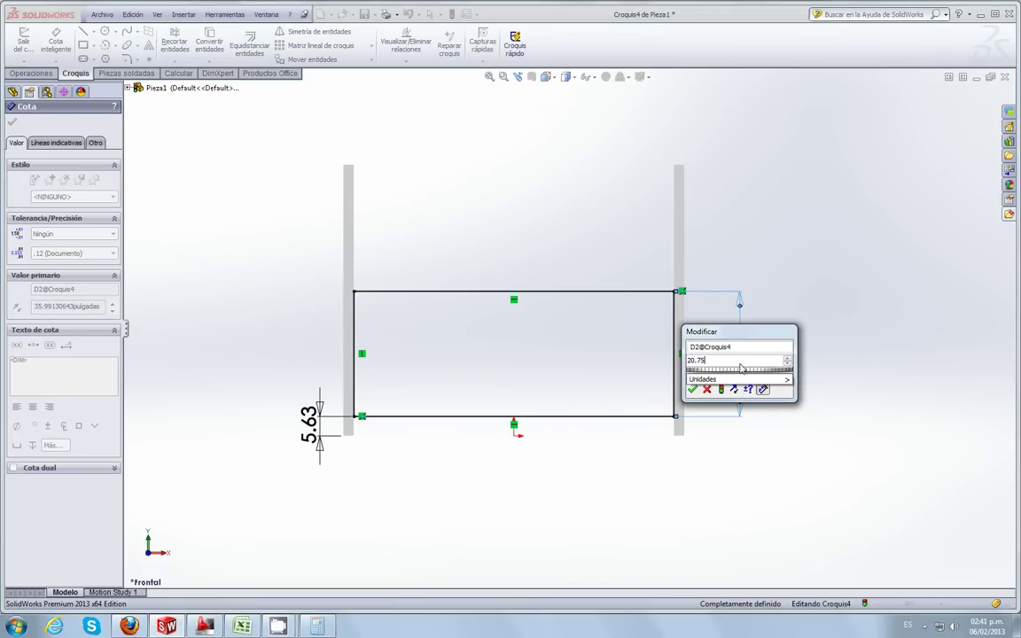
{"action": "key", "text": "Return"}
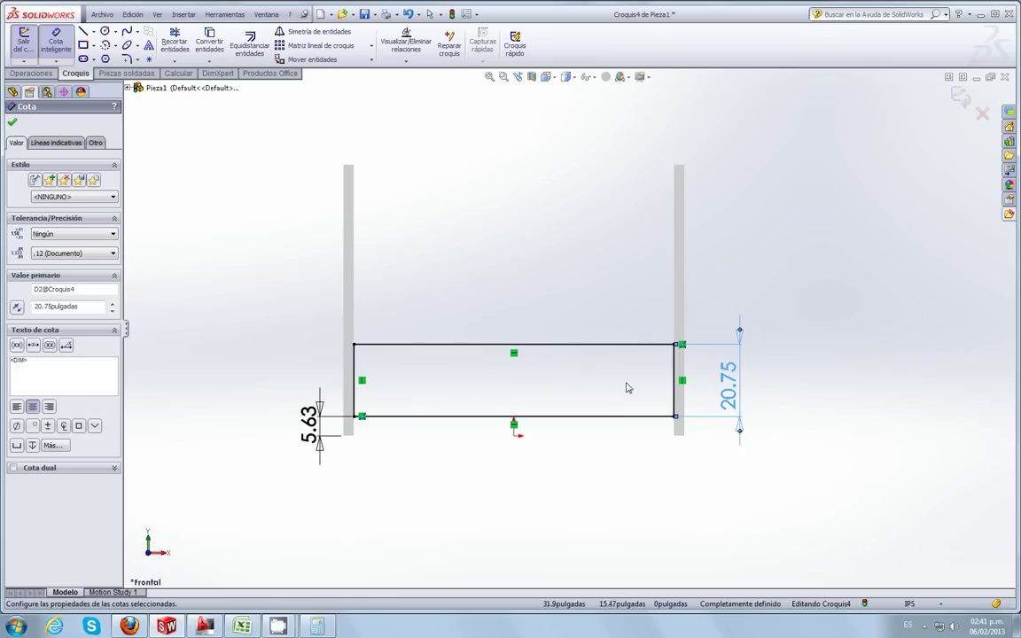
{"action": "scroll", "coordinate": [627, 388], "scroll_direction": "down", "scroll_amount": 2}
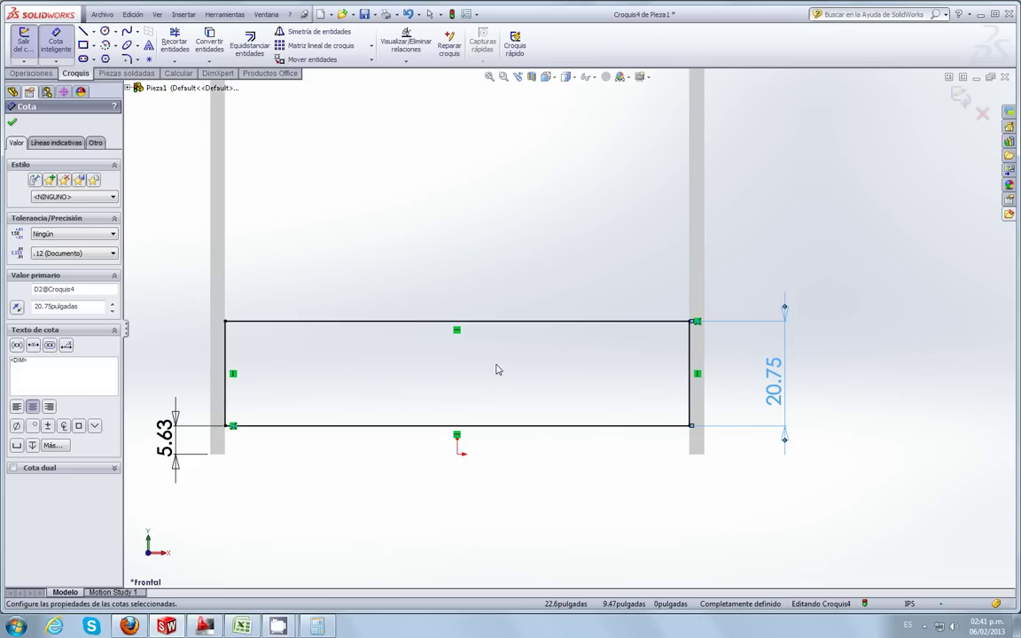
{"action": "left_click", "coordinate": [92, 46]}
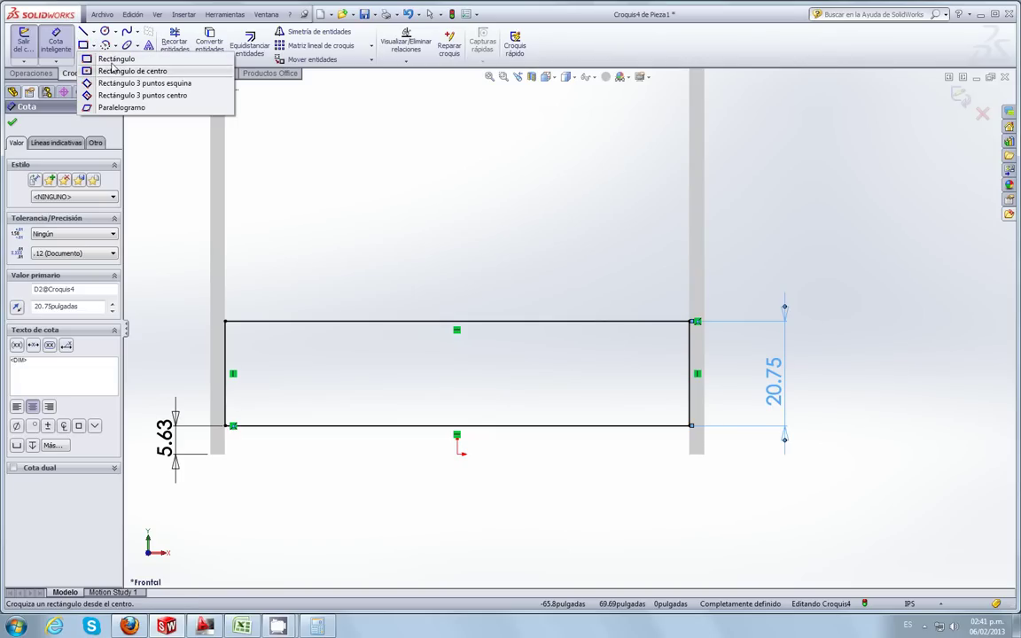
{"action": "left_click", "coordinate": [104, 59]}
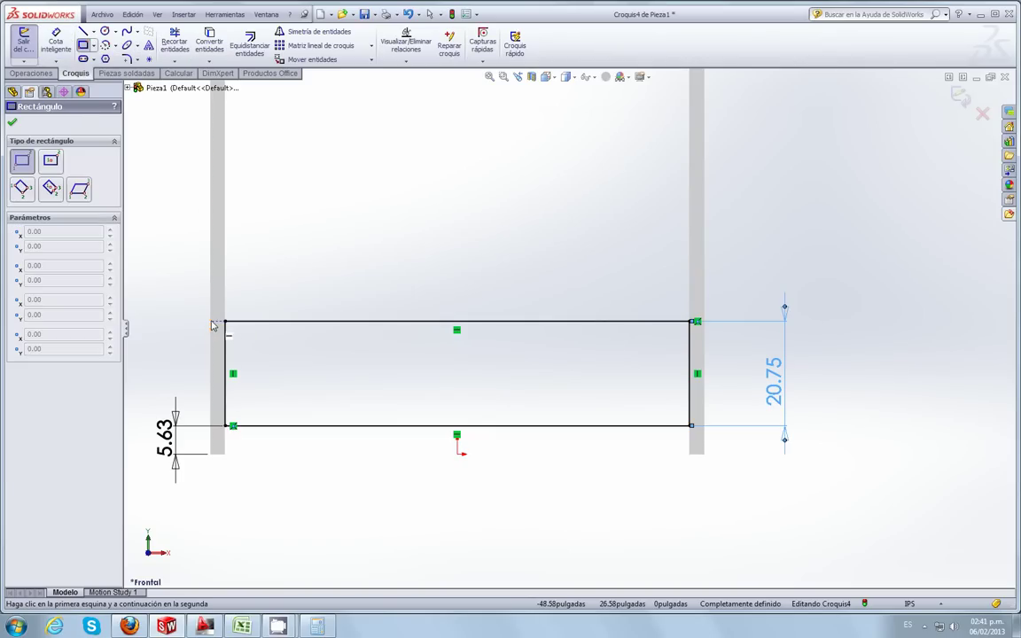
Step: Draw a corner rectangle from the left post's outer edge to the right post's outer edge
{"action": "left_click", "coordinate": [210, 323]}
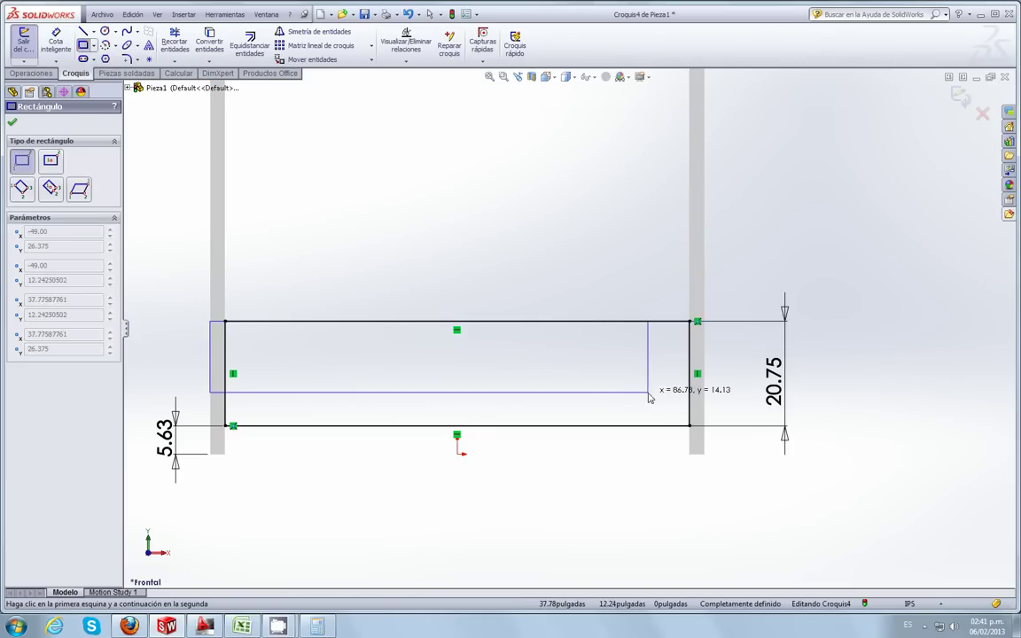
{"action": "left_click", "coordinate": [706, 427]}
{"action": "key", "text": "Escape"}
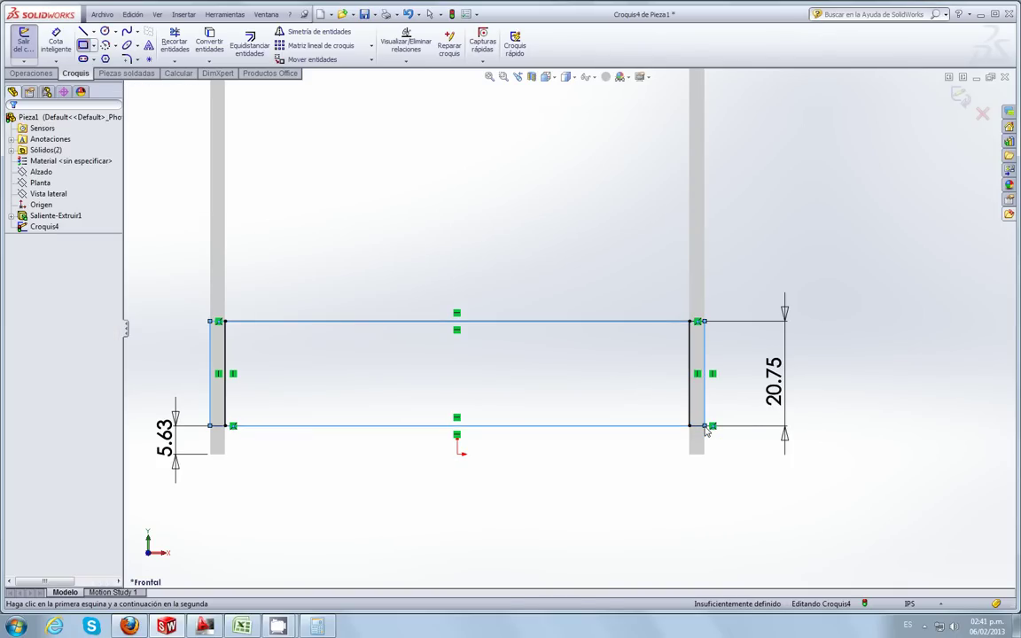
Step: Remove the old panel's inner right line and top line, confirming the deletion with Sí
{"action": "left_click", "coordinate": [693, 407]}
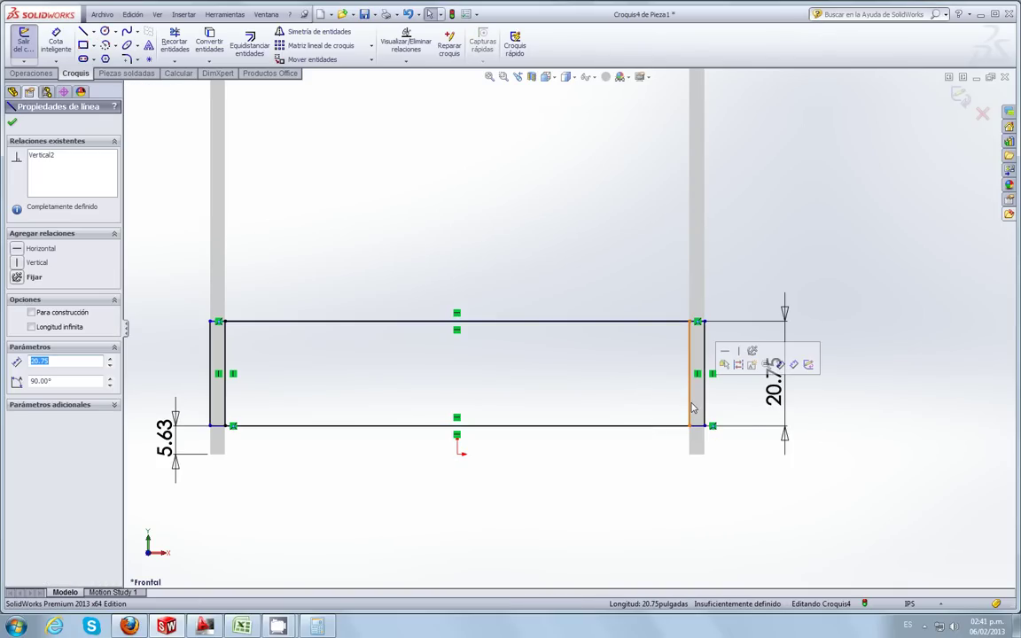
{"action": "key", "text": "Escape"}
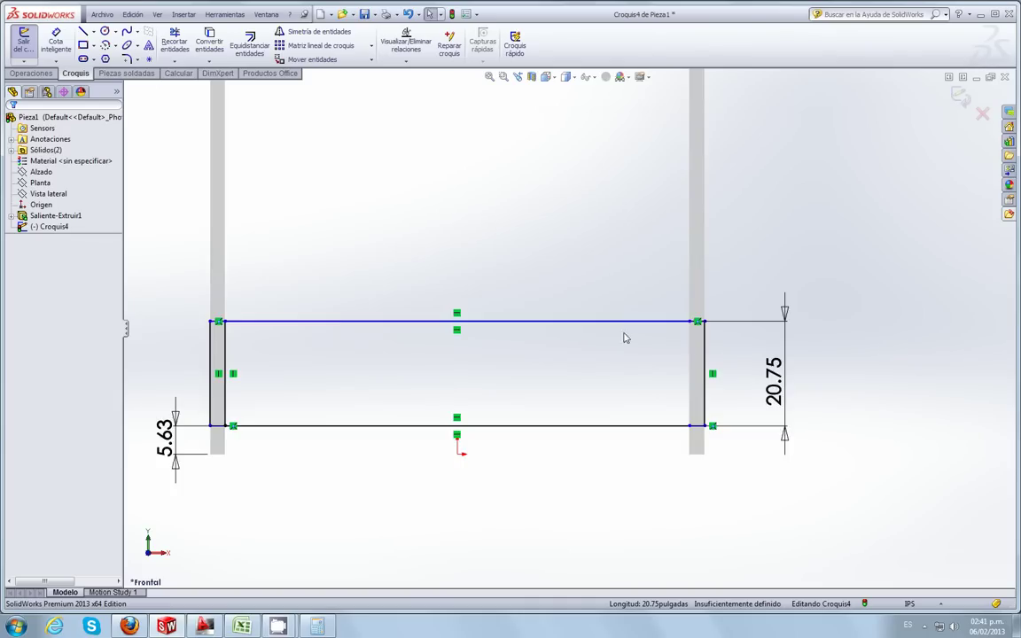
{"action": "scroll", "coordinate": [694, 347], "scroll_direction": "down", "scroll_amount": 2}
{"action": "scroll", "coordinate": [693, 347], "scroll_direction": "down", "scroll_amount": 2}
{"action": "left_click", "coordinate": [638, 297]}
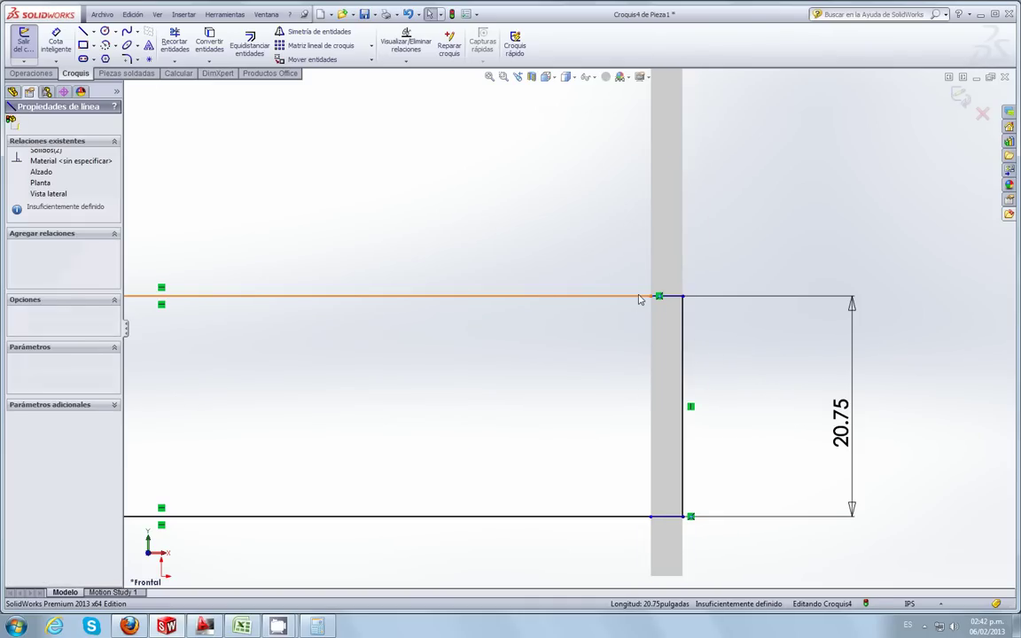
{"action": "key", "text": "Delete"}
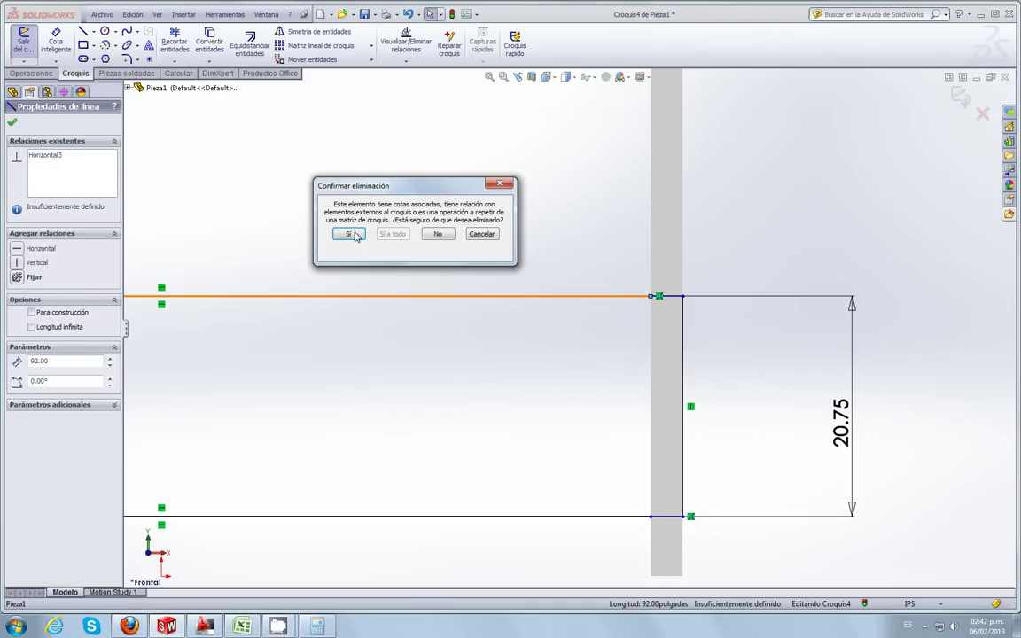
{"action": "left_click", "coordinate": [353, 234]}
Step: Delete the old panel's bottom line, confirming with Sí
{"action": "scroll", "coordinate": [551, 449], "scroll_direction": "down", "scroll_amount": 2}
{"action": "scroll", "coordinate": [551, 449], "scroll_direction": "up", "scroll_amount": 3}
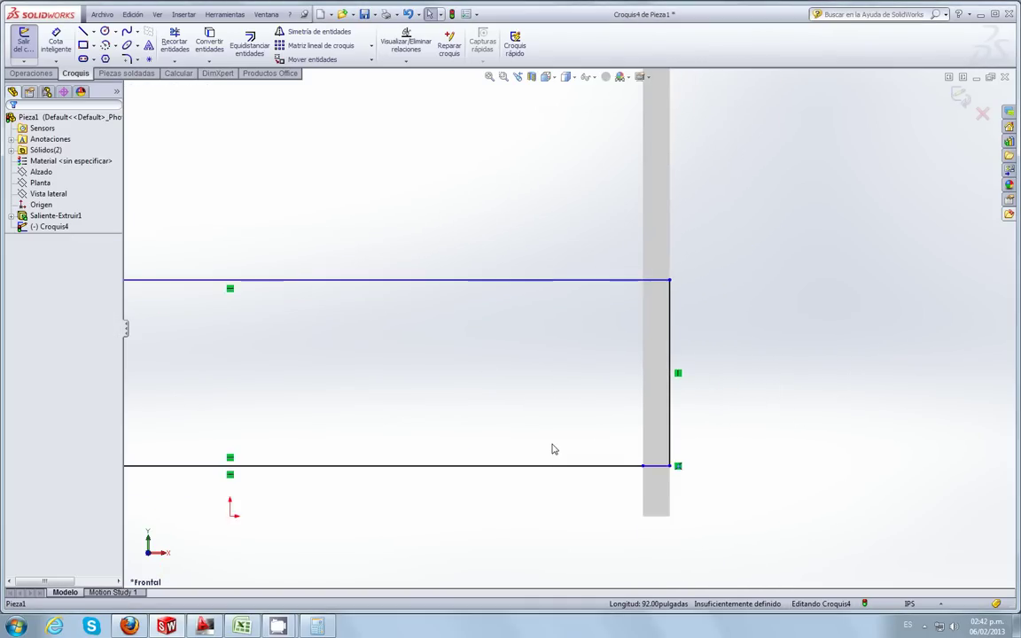
{"action": "scroll", "coordinate": [530, 452], "scroll_direction": "up", "scroll_amount": 1}
{"action": "left_click", "coordinate": [531, 443]}
{"action": "key", "text": "Delete"}
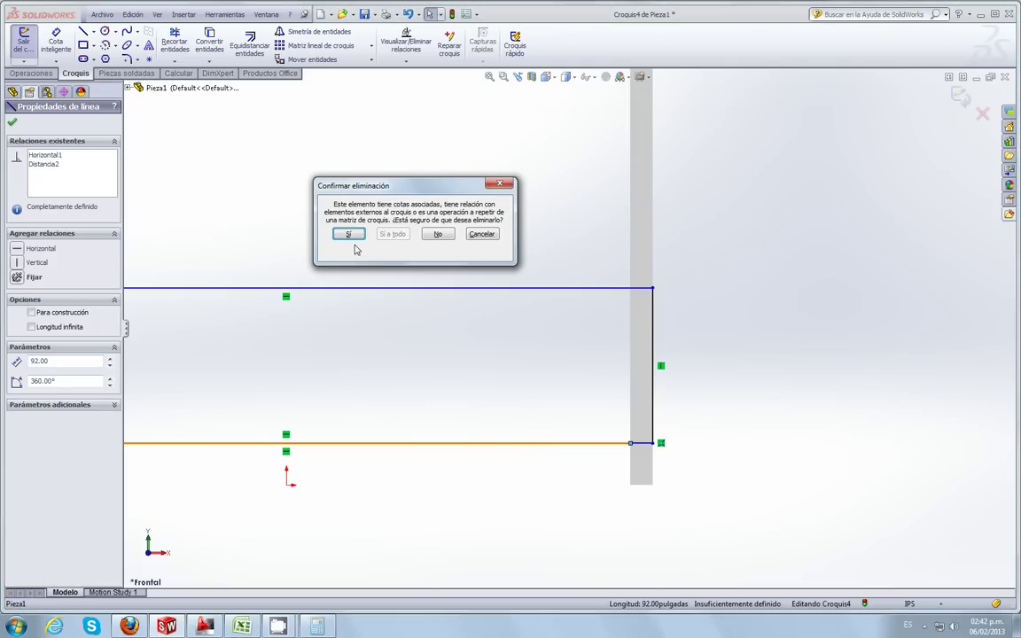
{"action": "left_click", "coordinate": [353, 234]}
{"action": "scroll", "coordinate": [634, 399], "scroll_direction": "down", "scroll_amount": 3}
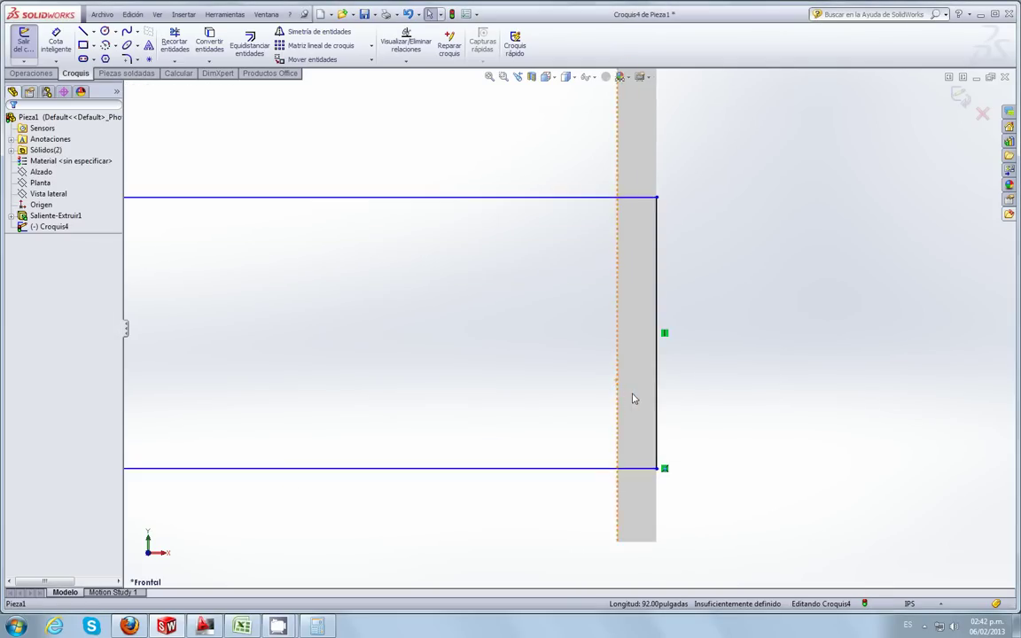
{"action": "scroll", "coordinate": [486, 407], "scroll_direction": "up", "scroll_amount": 1}
{"action": "scroll", "coordinate": [485, 408], "scroll_direction": "up", "scroll_amount": 4}
{"action": "scroll", "coordinate": [485, 408], "scroll_direction": "up", "scroll_amount": 3}
{"action": "scroll", "coordinate": [478, 380], "scroll_direction": "down", "scroll_amount": 2}
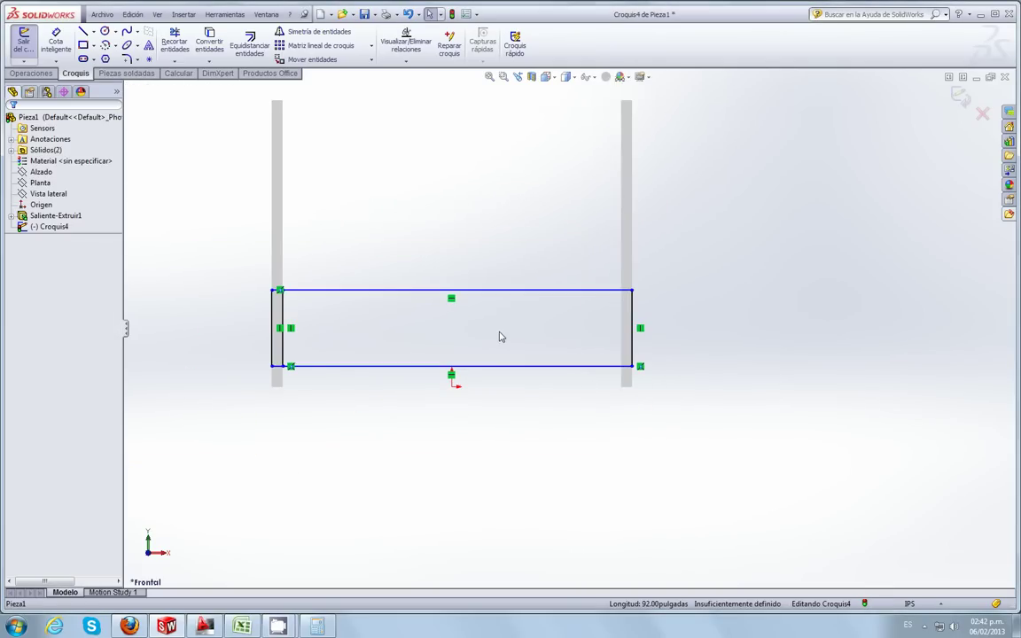
{"action": "scroll", "coordinate": [298, 346], "scroll_direction": "down", "scroll_amount": 3}
Step: Delete the leftover inner left line and dimension the panel's 5.63 offset from the post bottom
{"action": "left_click", "coordinate": [329, 343]}
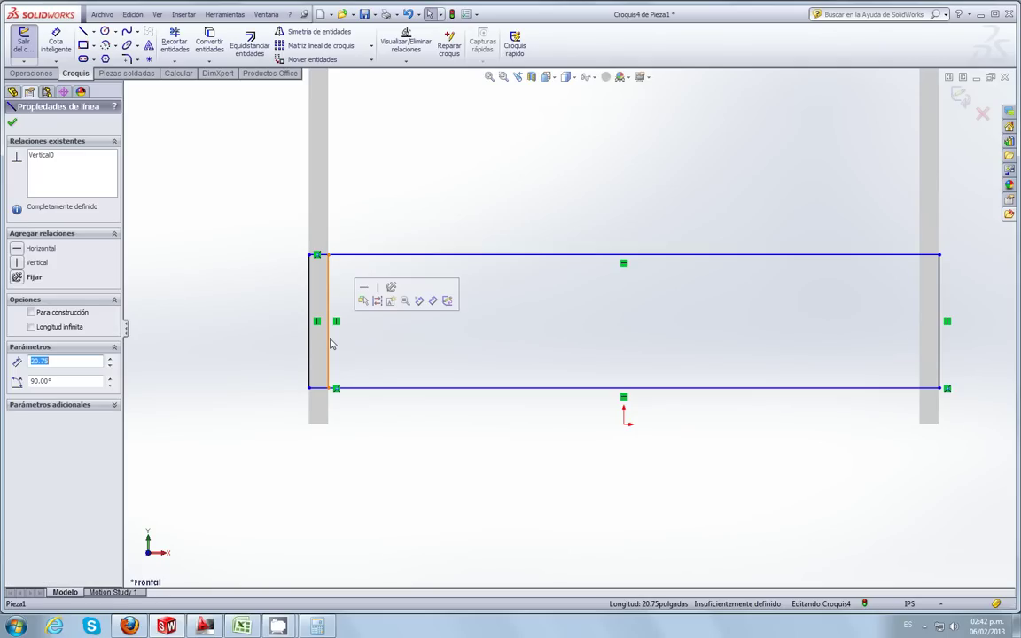
{"action": "key", "text": "Delete"}
{"action": "left_click", "coordinate": [55, 40]}
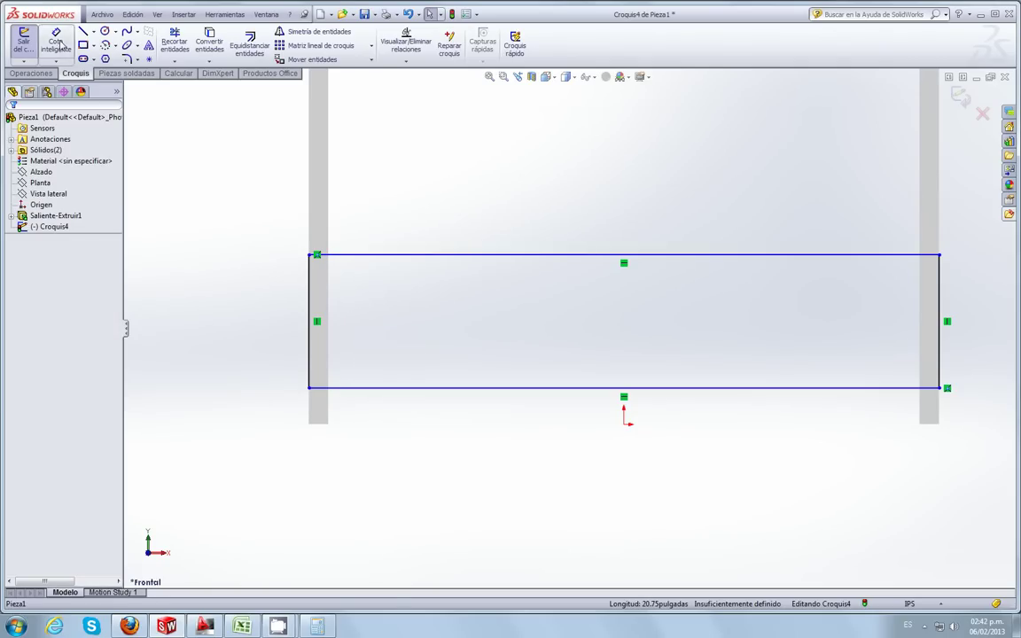
{"action": "left_click", "coordinate": [319, 426]}
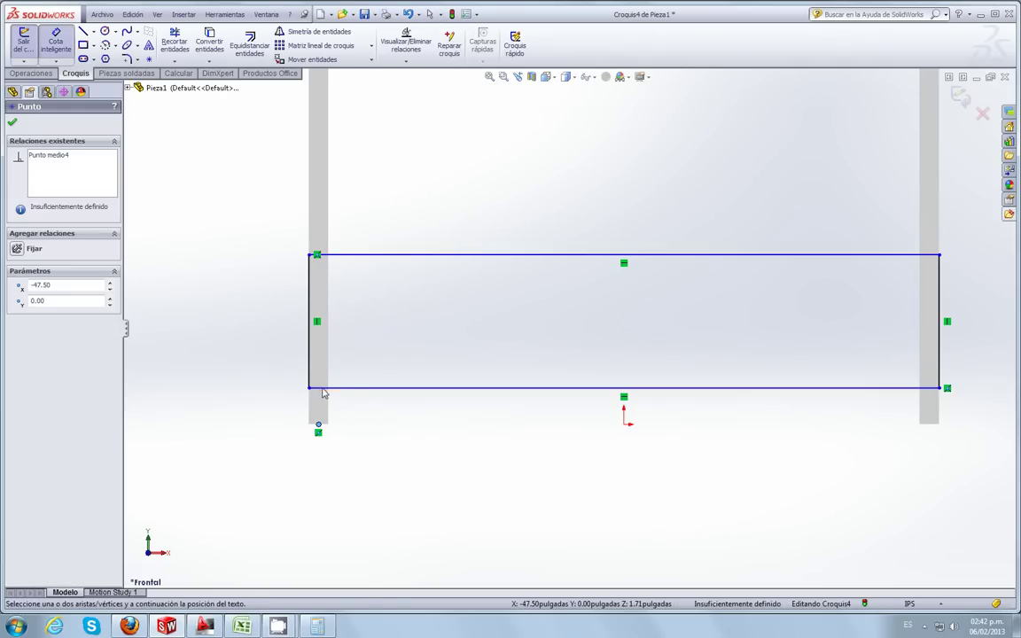
{"action": "left_click", "coordinate": [320, 388]}
{"action": "left_click", "coordinate": [282, 420]}
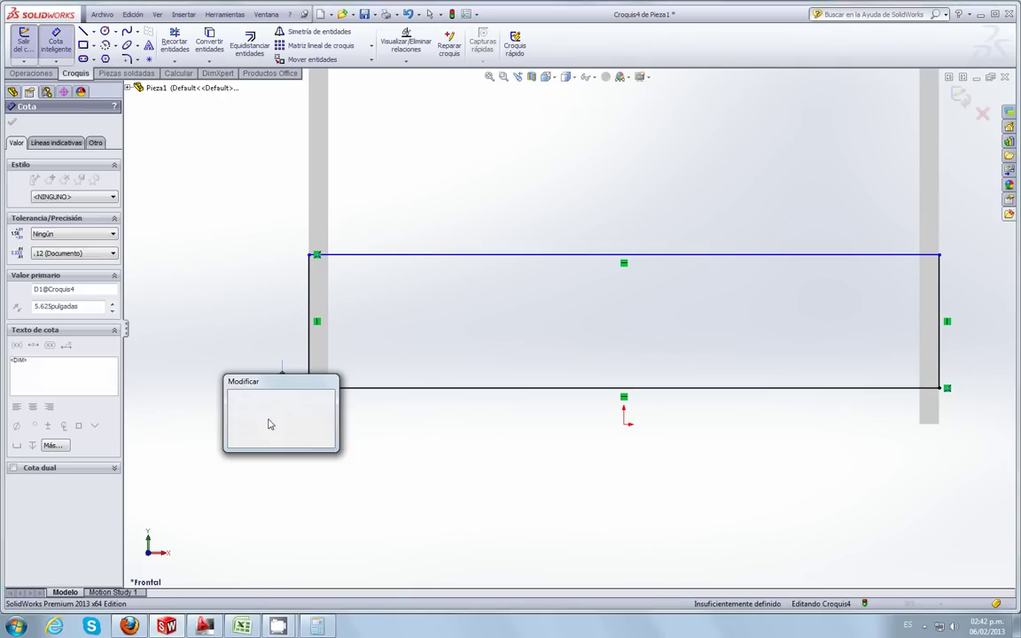
{"action": "left_click", "coordinate": [235, 440]}
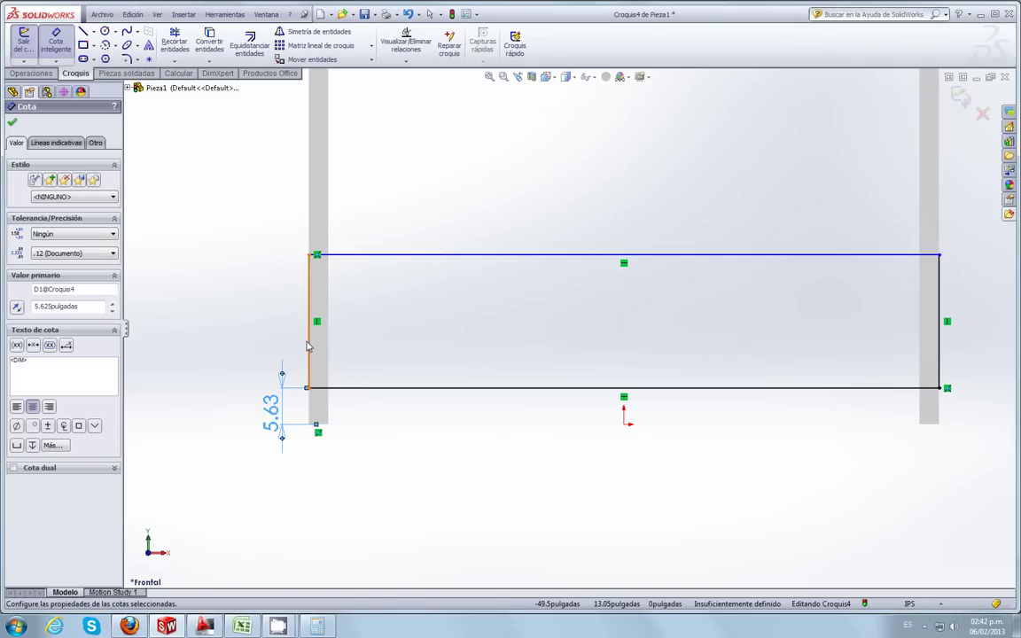
Step: Add the 20.75 panel height and a 98.00 width kept as a reference dimension
{"action": "left_click", "coordinate": [308, 347]}
{"action": "left_click", "coordinate": [232, 332]}
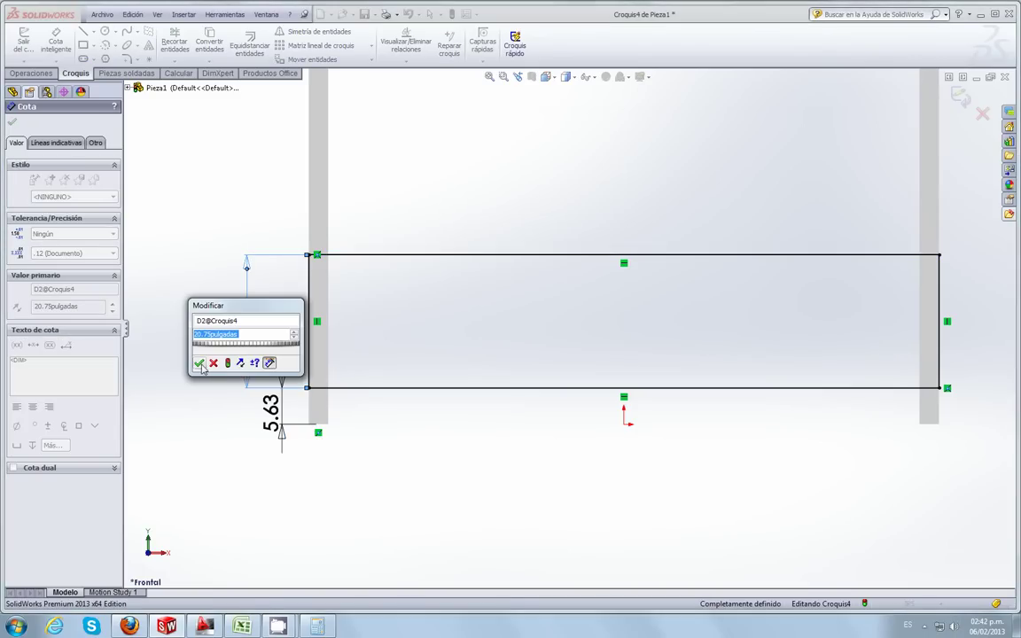
{"action": "left_click", "coordinate": [200, 362]}
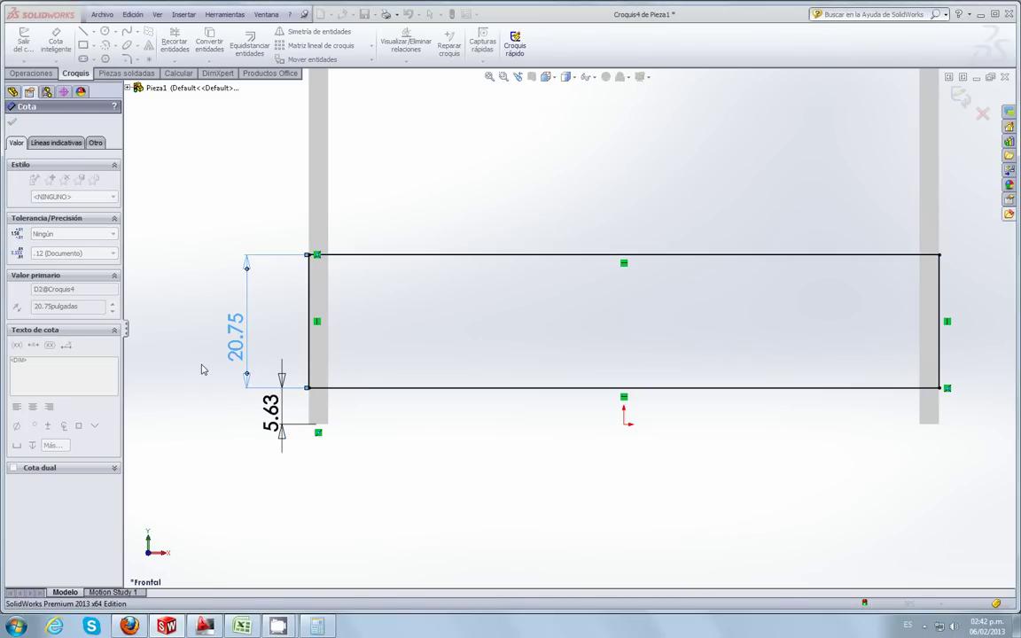
{"action": "left_click", "coordinate": [448, 257]}
{"action": "left_click", "coordinate": [591, 182]}
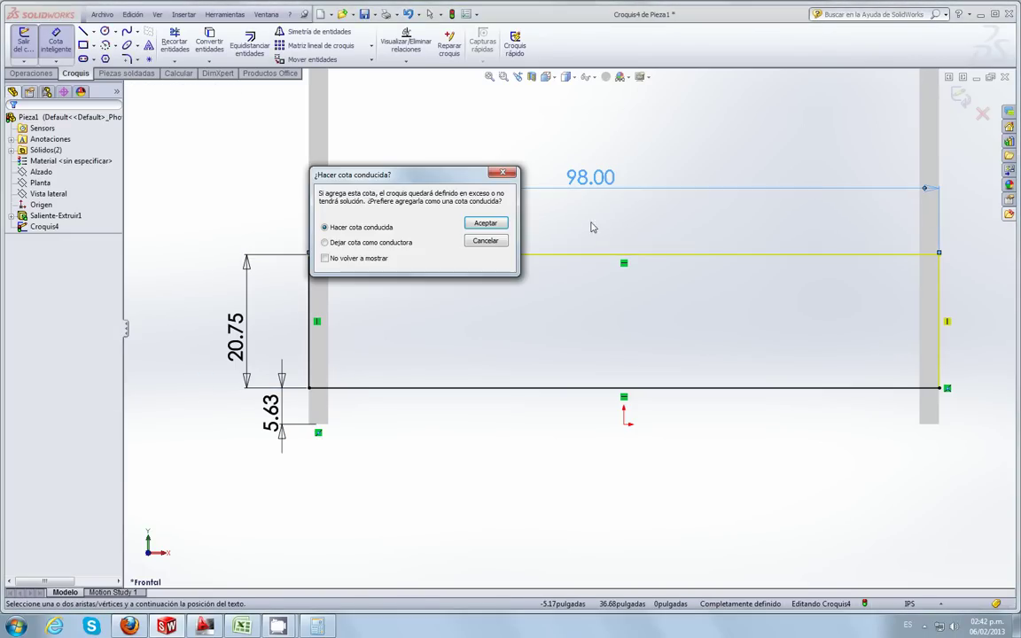
{"action": "left_click", "coordinate": [484, 223]}
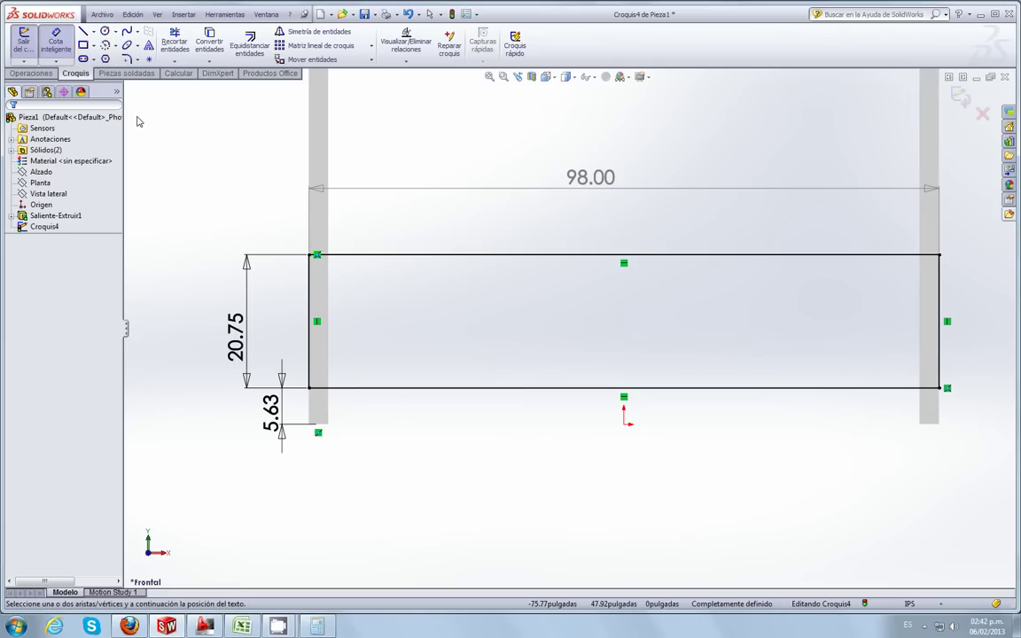
Step: Extrude the panel sketch 0.1045 in deep and reverse its direction
{"action": "left_click", "coordinate": [42, 74]}
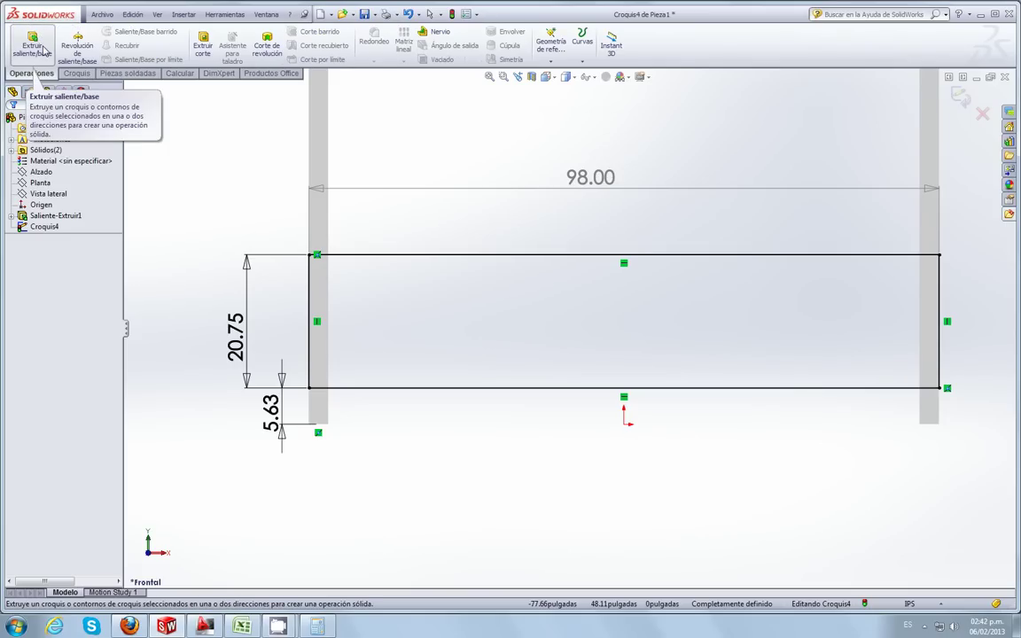
{"action": "left_click", "coordinate": [43, 51]}
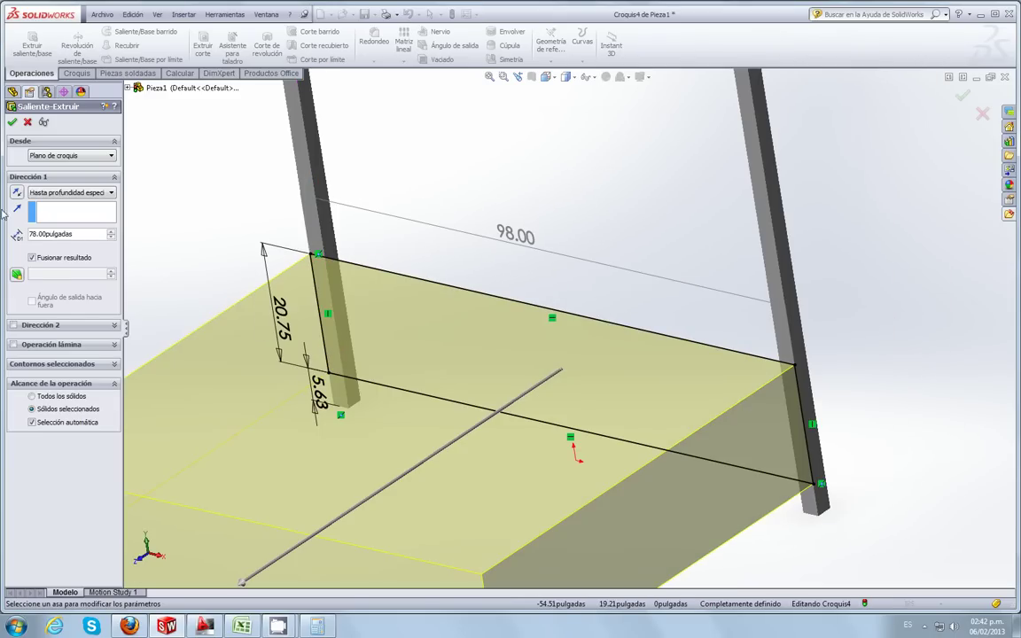
{"action": "double_click", "coordinate": [88, 237]}
{"action": "type", "text": "0.1045"}
{"action": "key", "text": "Return"}
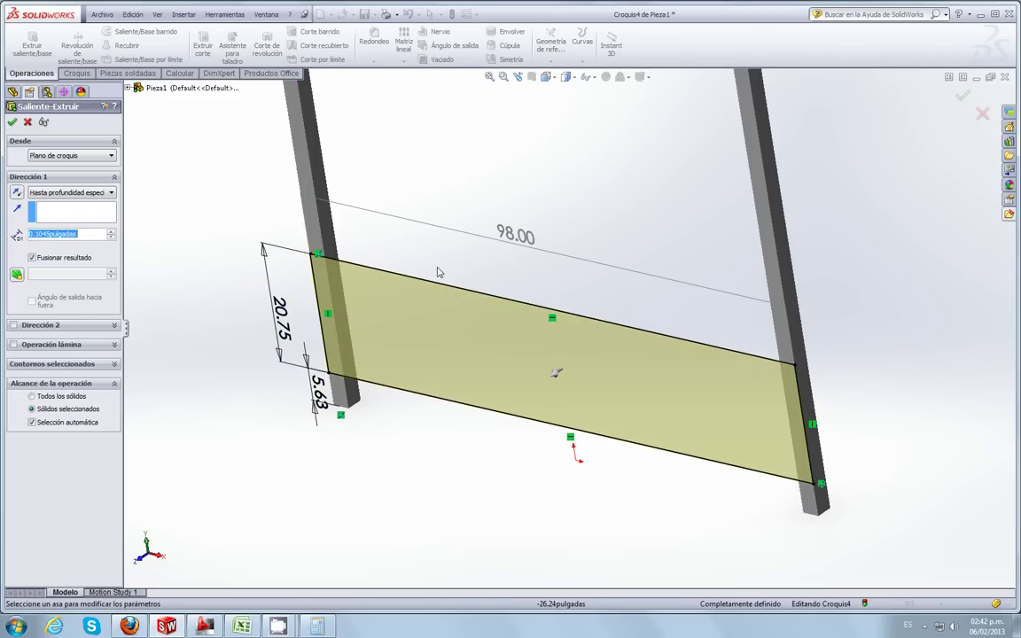
{"action": "scroll", "coordinate": [438, 269], "scroll_direction": "down", "scroll_amount": 2}
{"action": "scroll", "coordinate": [506, 274], "scroll_direction": "down", "scroll_amount": 2}
{"action": "scroll", "coordinate": [490, 293], "scroll_direction": "down", "scroll_amount": 2}
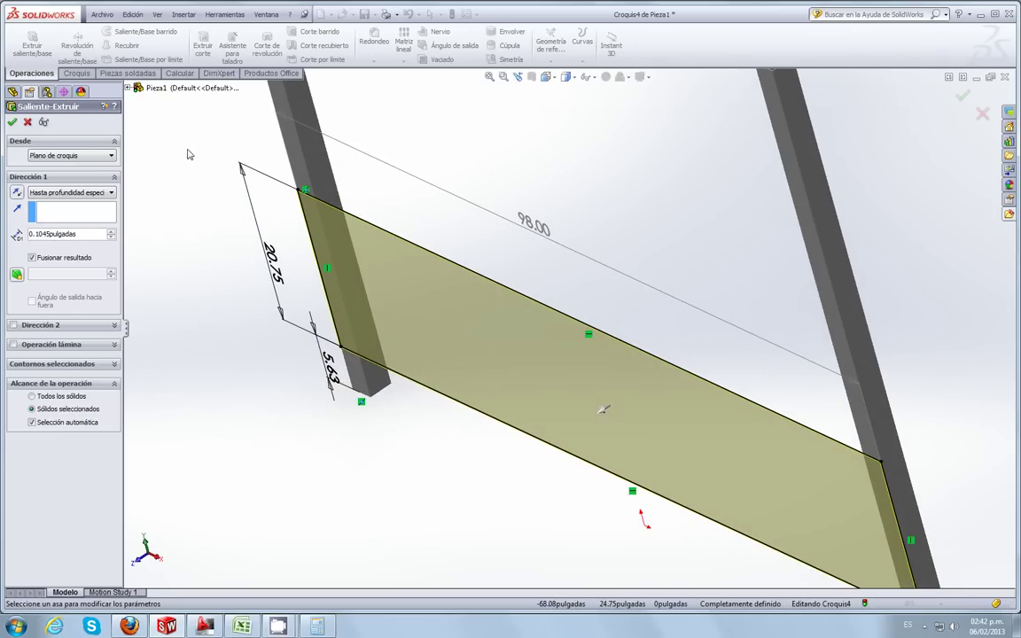
{"action": "middle_click_drag", "start_coordinate": [394, 177], "coordinate": [386, 200]}
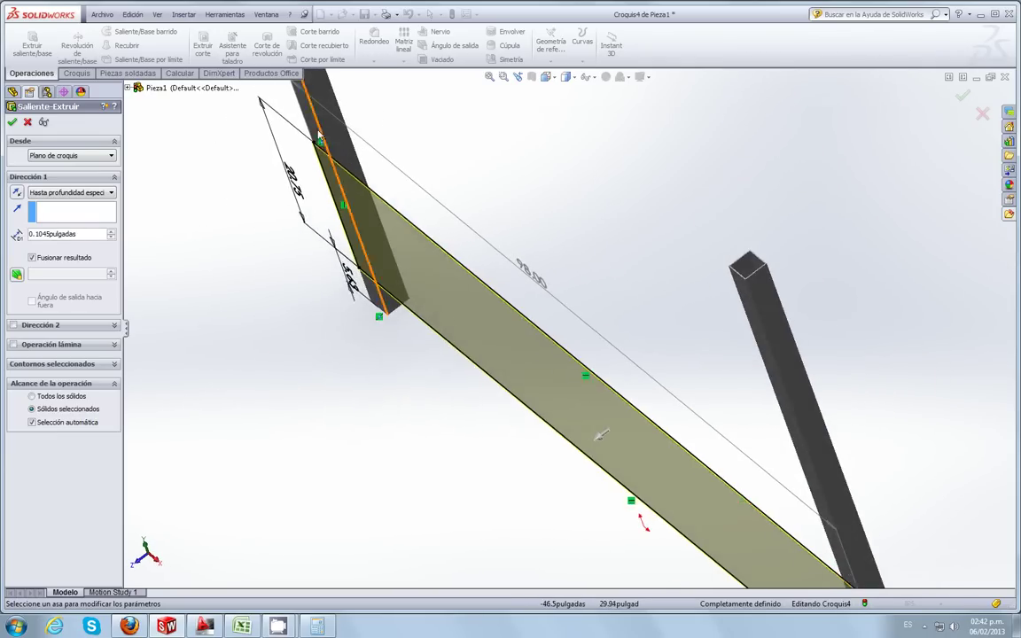
{"action": "left_click", "coordinate": [17, 192]}
Step: Turn off merging the slab with the posts and view the sketch plane normal
{"action": "middle_click_drag", "start_coordinate": [337, 168], "coordinate": [359, 181]}
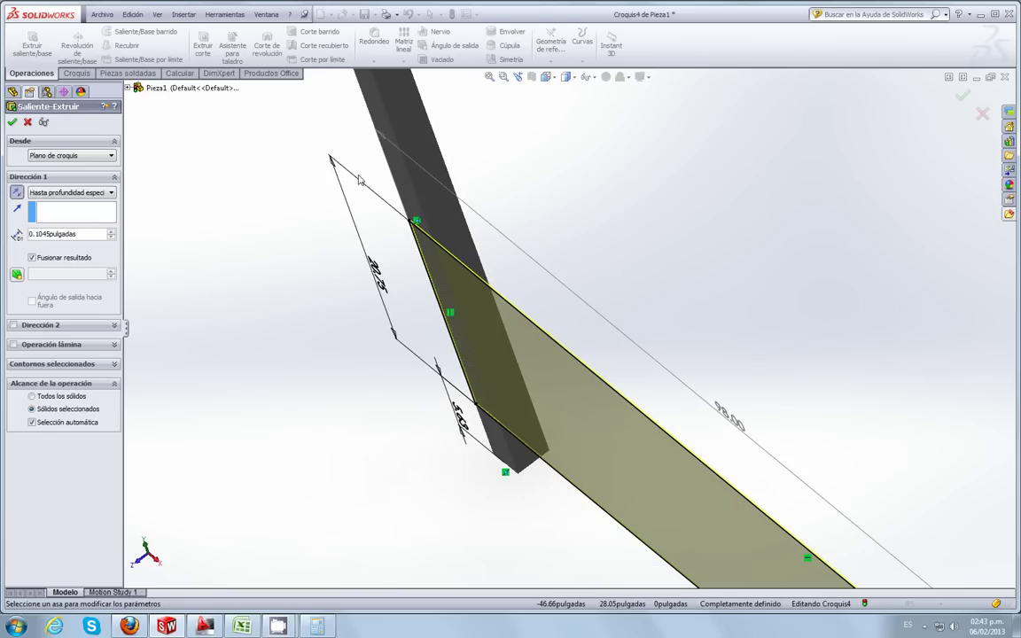
{"action": "left_click", "coordinate": [34, 258]}
{"action": "mouse_move", "coordinate": [461, 231]}
{"action": "middle_mouse_down"}
{"action": "mouse_move", "coordinate": [544, 194]}
{"action": "mouse_move", "coordinate": [565, 252]}
{"action": "mouse_move", "coordinate": [467, 273]}
{"action": "middle_mouse_up"}
{"action": "scroll", "coordinate": [722, 320], "scroll_direction": "up", "scroll_amount": 5}
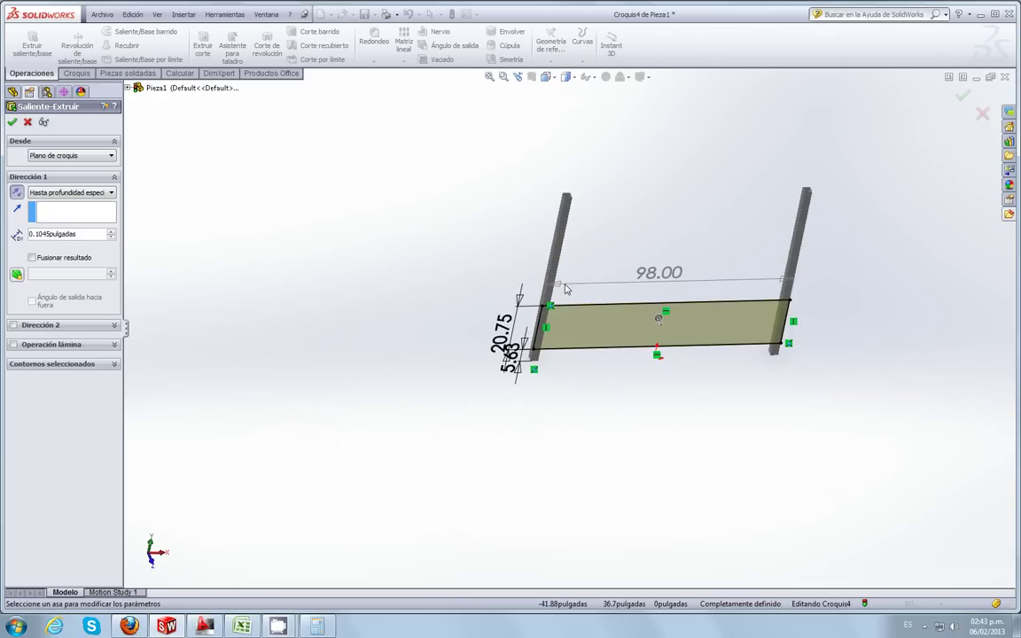
{"action": "key", "text": "ctrl+8"}
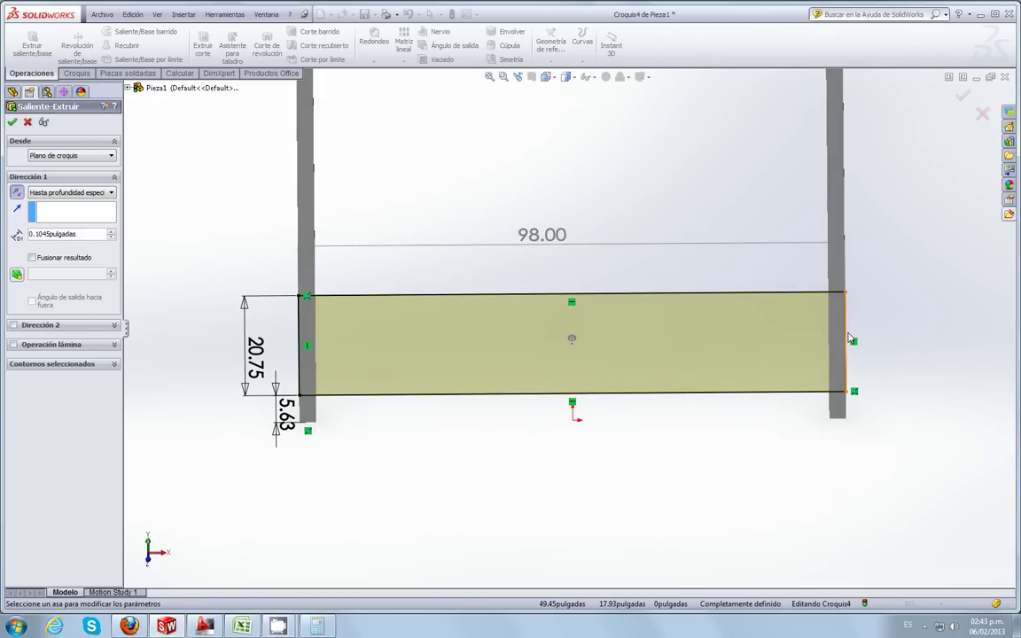
Step: Cancel the extrusion after trying the 98.00 depth, and dismiss the driven-dimension warning
{"action": "mouse_move", "coordinate": [667, 337]}
{"action": "middle_mouse_down"}
{"action": "mouse_move", "coordinate": [654, 383]}
{"action": "mouse_move", "coordinate": [627, 319]}
{"action": "middle_mouse_up"}
{"action": "scroll", "coordinate": [620, 248], "scroll_direction": "down", "scroll_amount": 1}
{"action": "scroll", "coordinate": [620, 248], "scroll_direction": "down", "scroll_amount": 3}
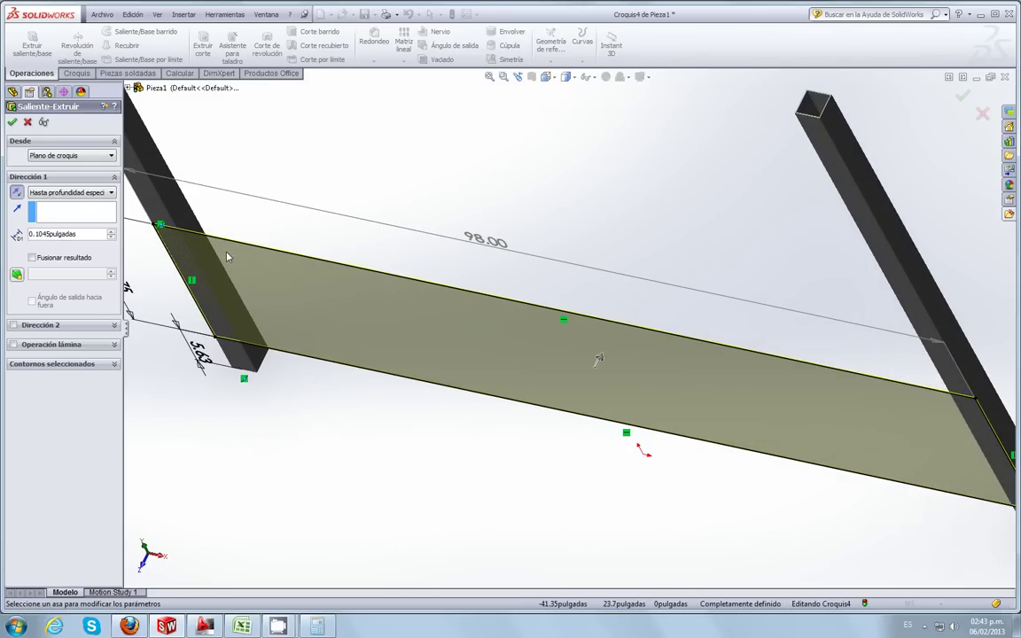
{"action": "scroll", "coordinate": [186, 249], "scroll_direction": "up", "scroll_amount": 1}
{"action": "mouse_move", "coordinate": [186, 249]}
{"action": "middle_mouse_down"}
{"action": "mouse_move", "coordinate": [294, 197]}
{"action": "mouse_move", "coordinate": [467, 278]}
{"action": "middle_mouse_up"}
{"action": "scroll", "coordinate": [536, 284], "scroll_direction": "up", "scroll_amount": 1}
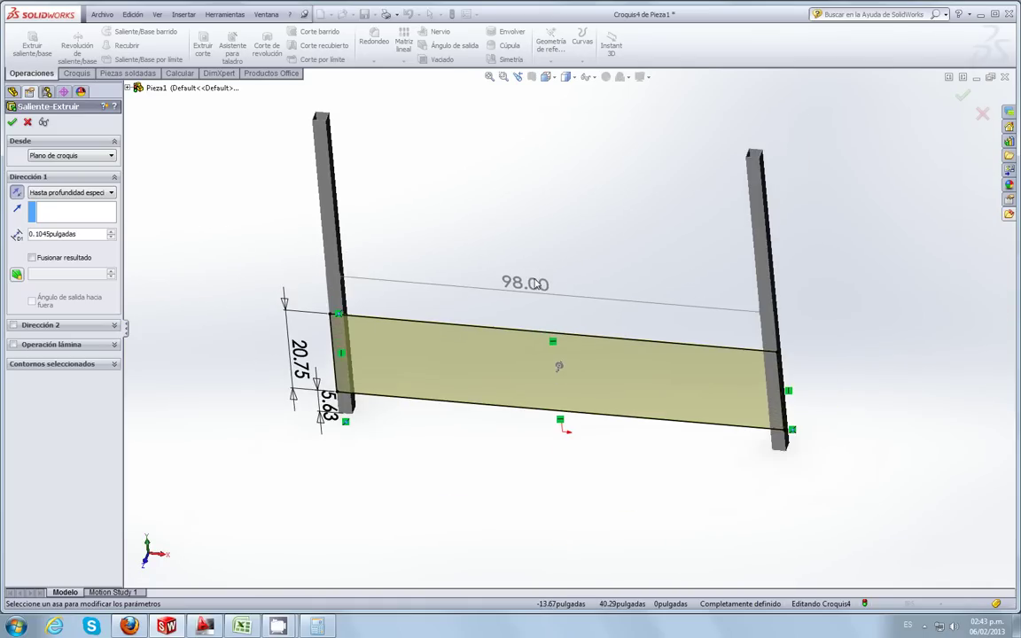
{"action": "scroll", "coordinate": [536, 283], "scroll_direction": "down", "scroll_amount": 1}
{"action": "left_click", "coordinate": [525, 297]}
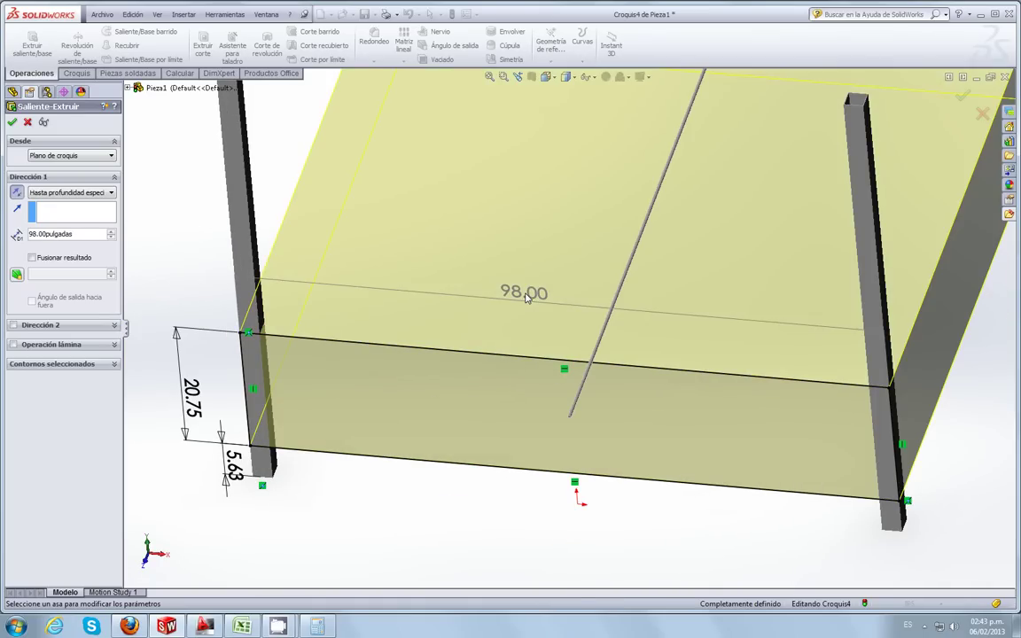
{"action": "left_click", "coordinate": [28, 123]}
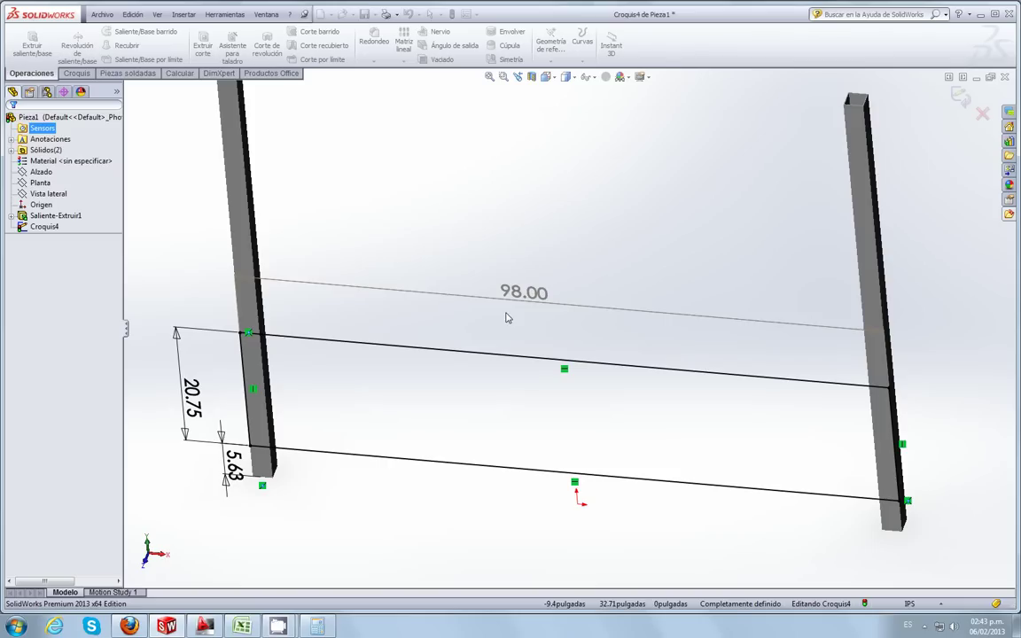
{"action": "double_click", "coordinate": [527, 293]}
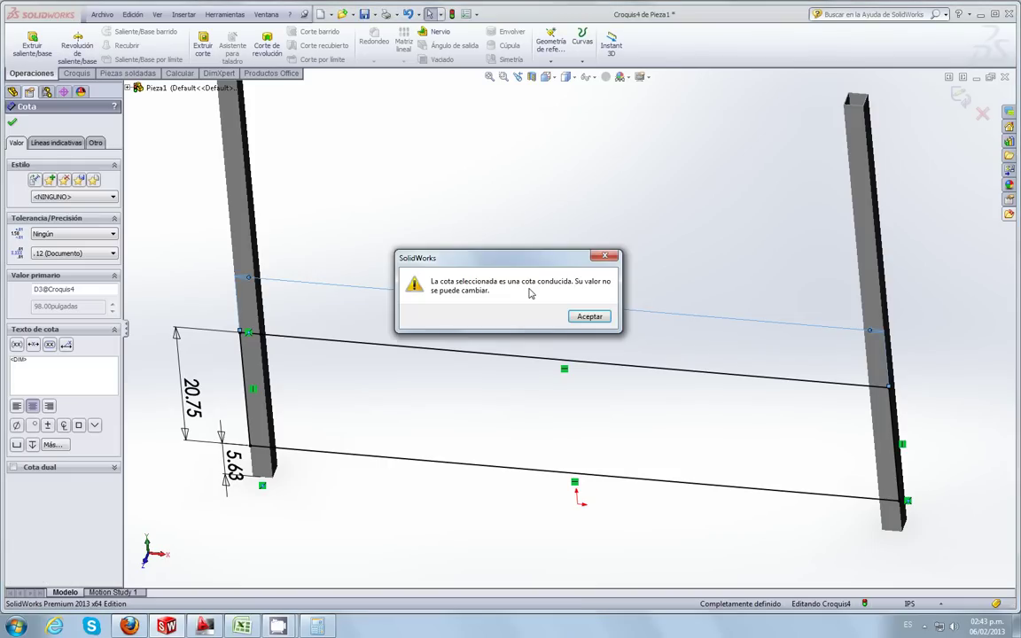
{"action": "left_click", "coordinate": [608, 322]}
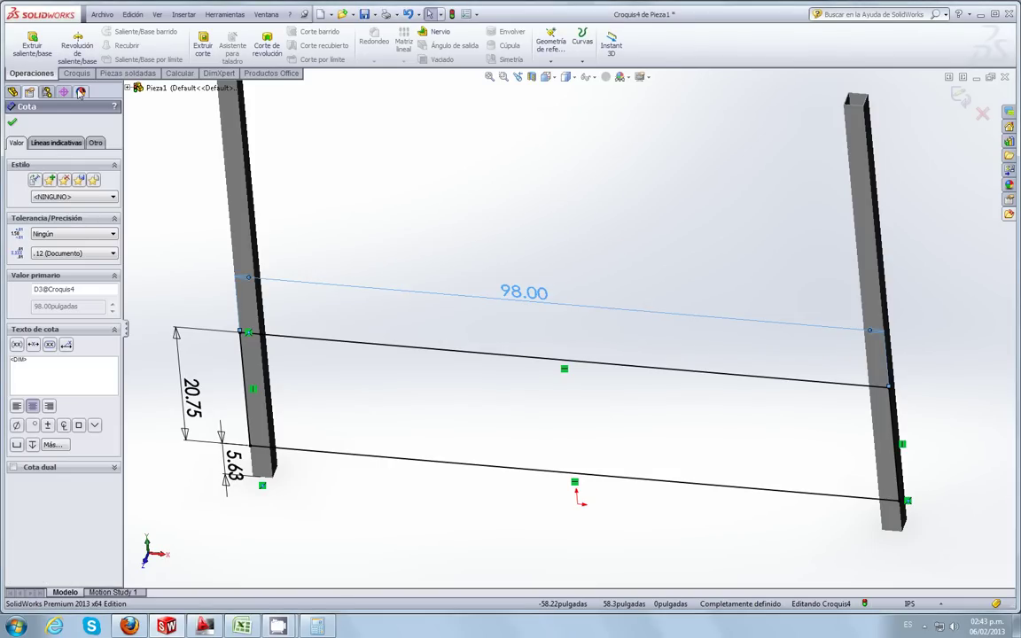
Step: Draw a rectangle between the inner post corners, spanning x −46 to 46, y 5.625 to 26.375
{"action": "left_click", "coordinate": [78, 73]}
{"action": "left_click", "coordinate": [83, 46]}
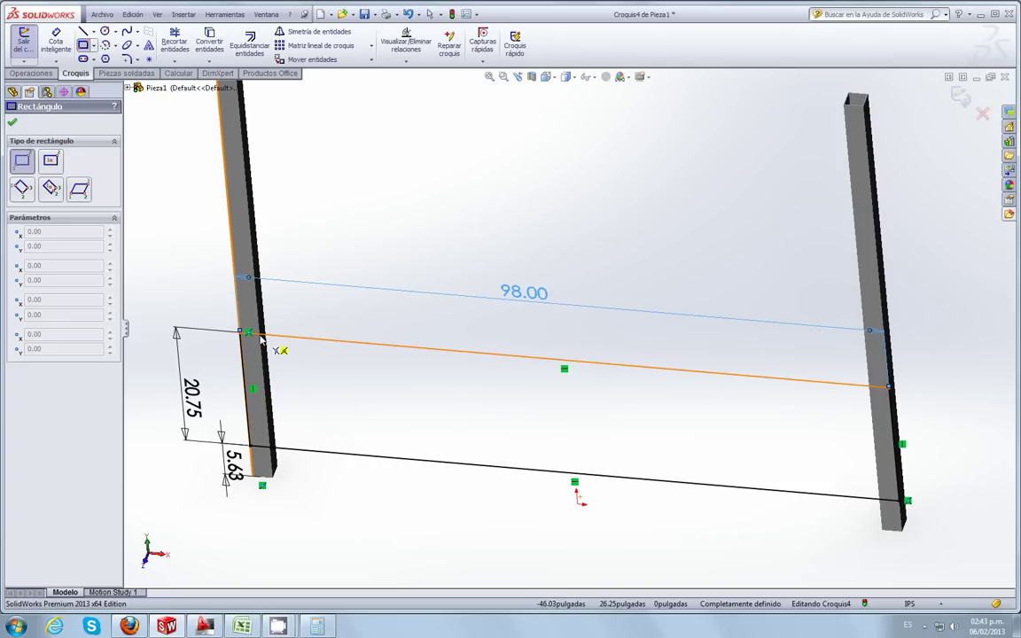
{"action": "scroll", "coordinate": [262, 339], "scroll_direction": "down", "scroll_amount": 2}
{"action": "scroll", "coordinate": [283, 328], "scroll_direction": "down", "scroll_amount": 1}
{"action": "scroll", "coordinate": [305, 317], "scroll_direction": "down", "scroll_amount": 1}
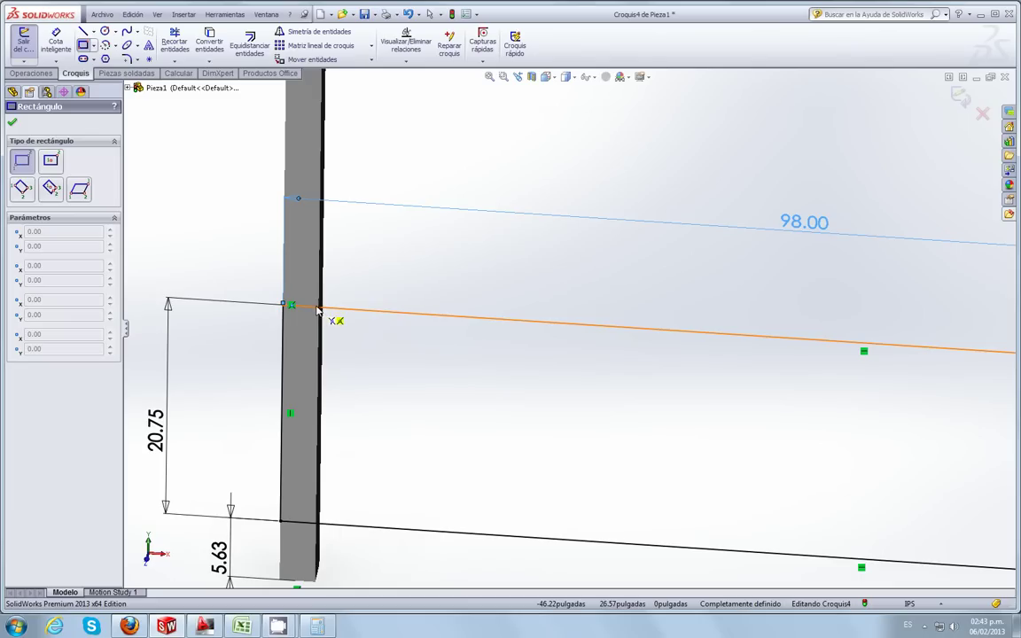
{"action": "left_click", "coordinate": [292, 304]}
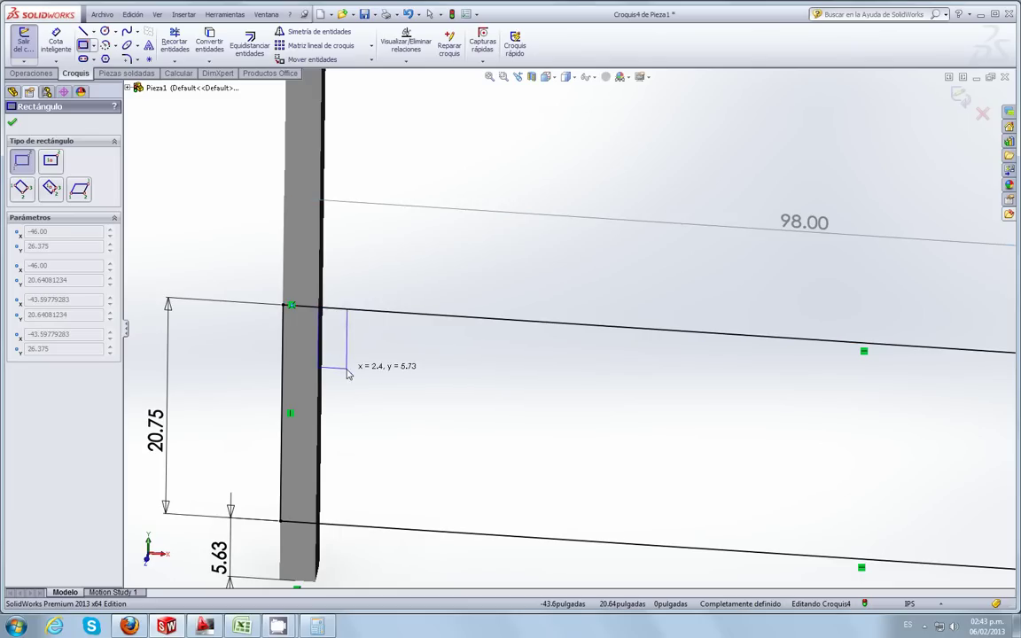
{"action": "scroll", "coordinate": [371, 364], "scroll_direction": "up", "scroll_amount": 2}
{"action": "scroll", "coordinate": [381, 359], "scroll_direction": "up", "scroll_amount": 2}
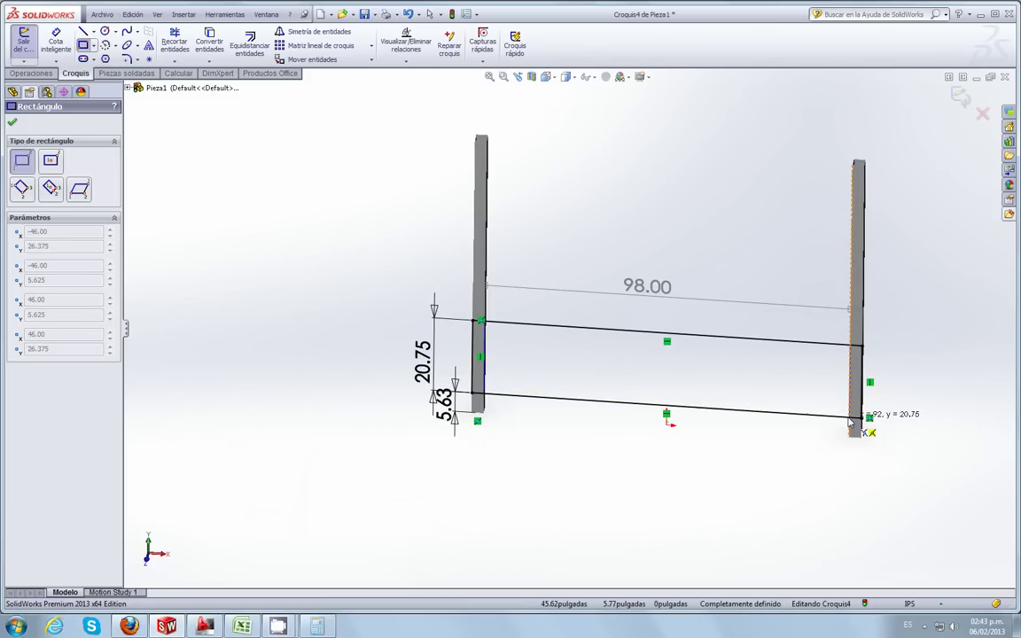
{"action": "left_click", "coordinate": [851, 423]}
{"action": "scroll", "coordinate": [864, 412], "scroll_direction": "down", "scroll_amount": 3}
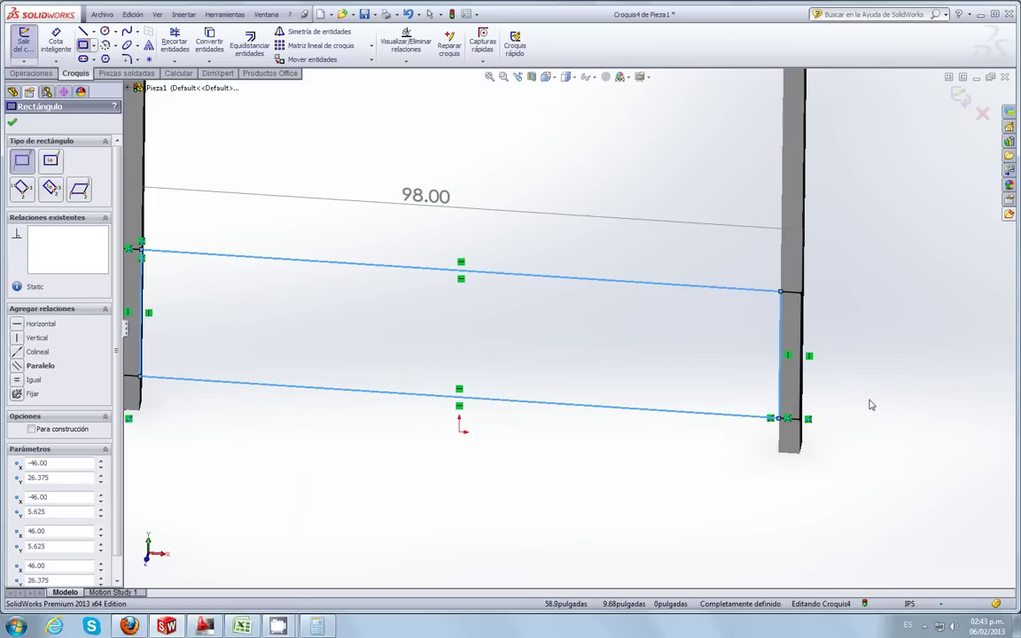
{"action": "key", "text": "Escape"}
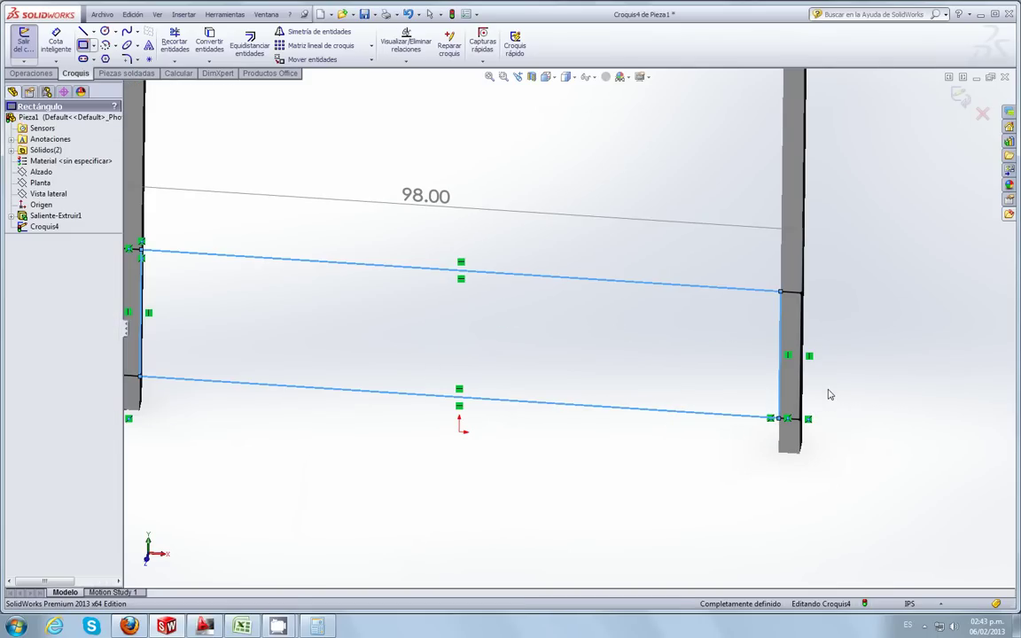
{"action": "left_click", "coordinate": [802, 383]}
Step: Delete the rectangle's top and bottom horizontal lines
{"action": "key", "text": "Escape"}
{"action": "left_click", "coordinate": [585, 278]}
{"action": "key", "text": "Delete"}
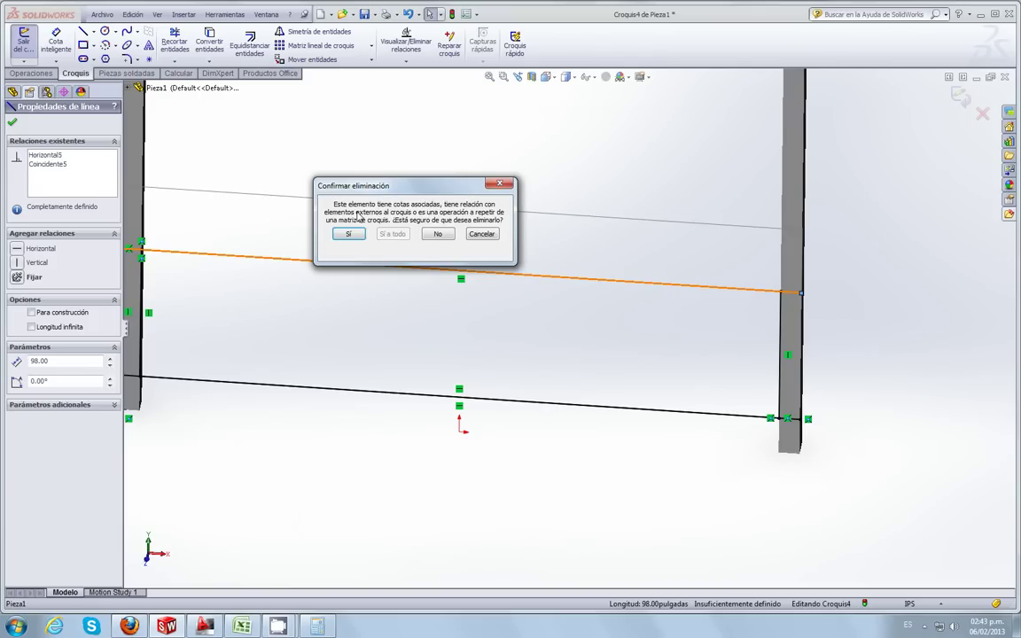
{"action": "left_click", "coordinate": [358, 234]}
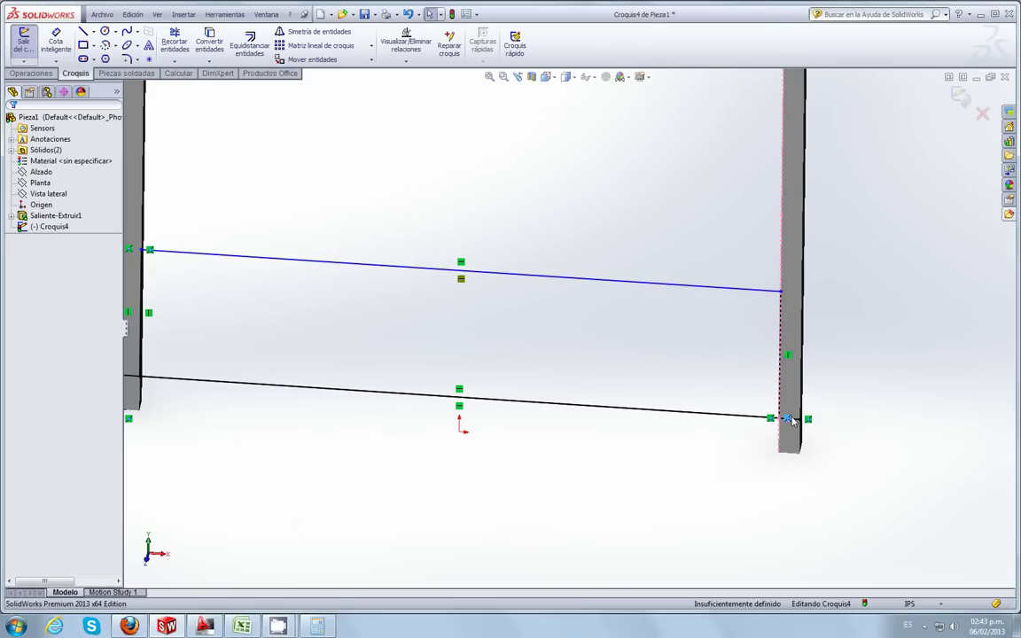
{"action": "left_click", "coordinate": [783, 416]}
{"action": "key", "text": "Delete"}
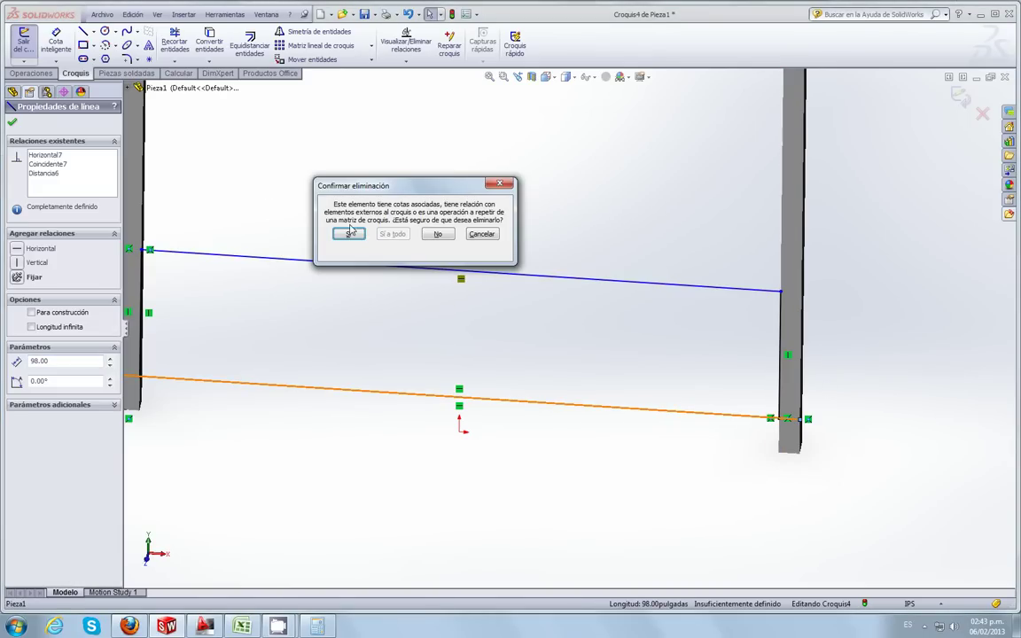
{"action": "left_click", "coordinate": [348, 234]}
Step: Delete the vertical line along the left post together with its 20.75 dimension
{"action": "scroll", "coordinate": [731, 403], "scroll_direction": "up", "scroll_amount": 2}
{"action": "scroll", "coordinate": [649, 399], "scroll_direction": "up", "scroll_amount": 2}
{"action": "scroll", "coordinate": [656, 406], "scroll_direction": "up", "scroll_amount": 2}
{"action": "scroll", "coordinate": [360, 303], "scroll_direction": "down", "scroll_amount": 2}
{"action": "scroll", "coordinate": [428, 331], "scroll_direction": "down", "scroll_amount": 2}
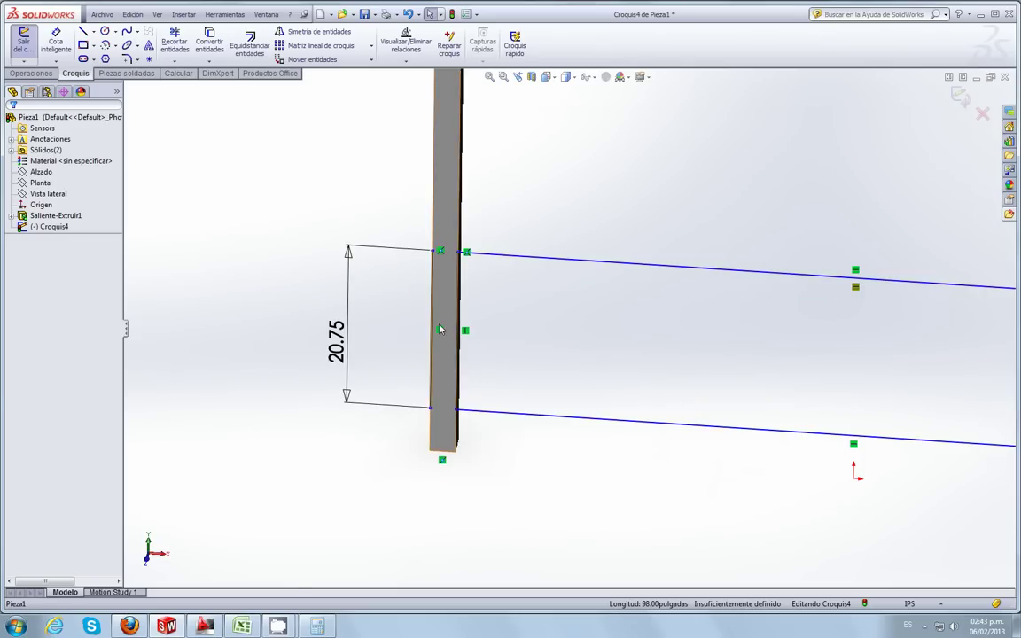
{"action": "left_click", "coordinate": [434, 330]}
{"action": "key", "text": "Delete"}
{"action": "left_click", "coordinate": [361, 237]}
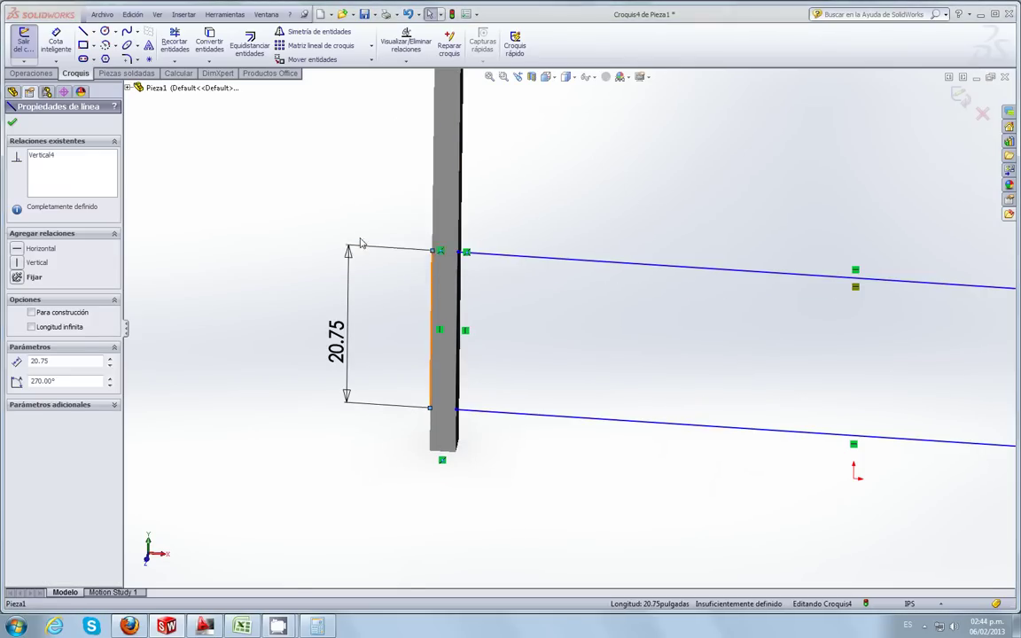
Step: Dimension the vertical edge at 20.75 in and the lower line's offset at 5.625 in
{"action": "left_click", "coordinate": [56, 40]}
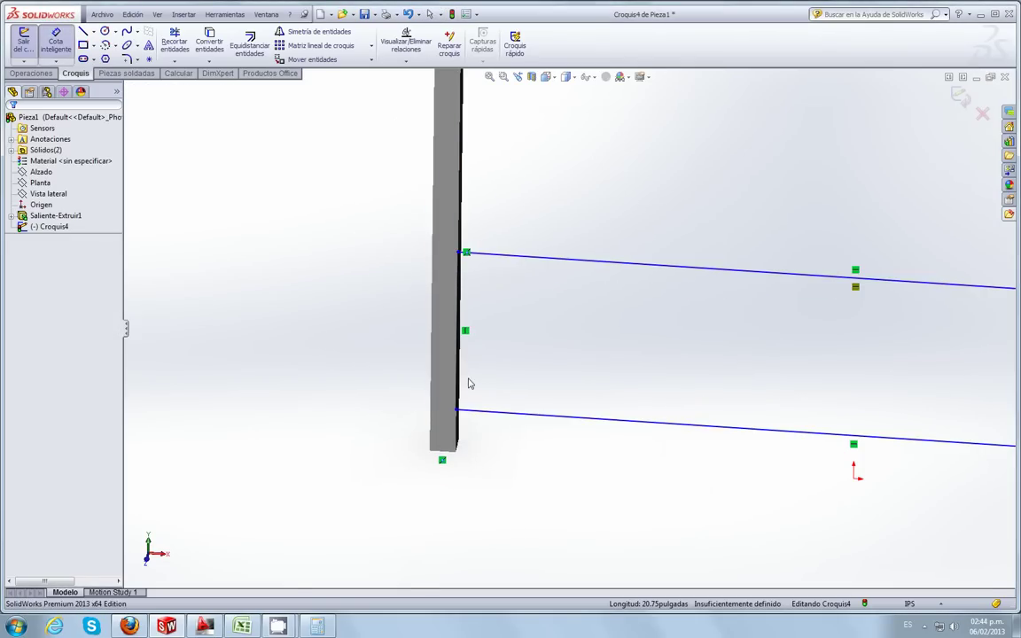
{"action": "left_click", "coordinate": [458, 354]}
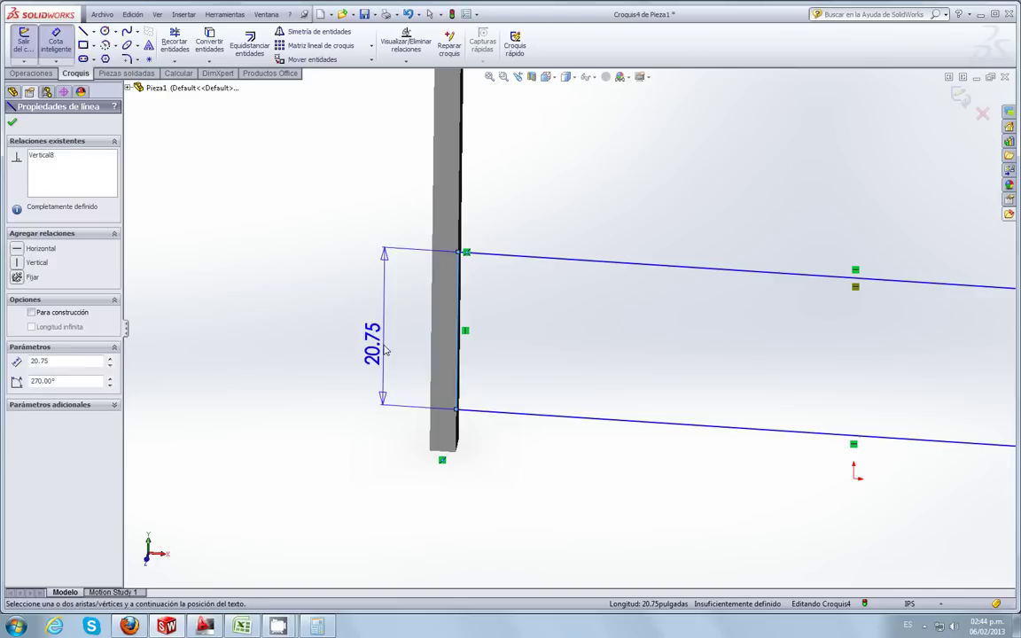
{"action": "left_click", "coordinate": [372, 341]}
{"action": "left_click", "coordinate": [335, 367]}
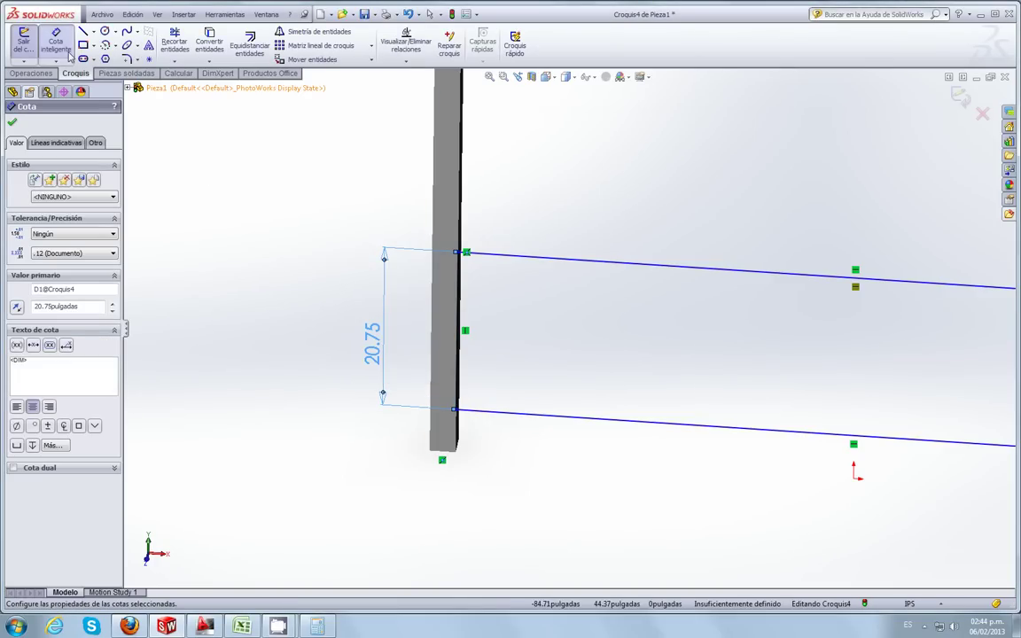
{"action": "left_click", "coordinate": [55, 41]}
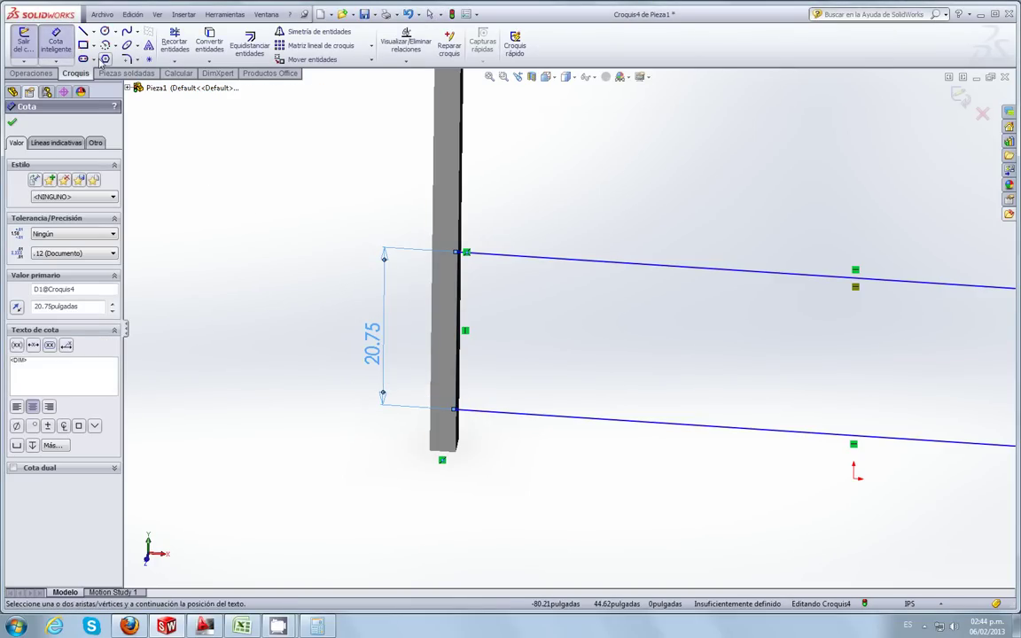
{"action": "left_click", "coordinate": [475, 415]}
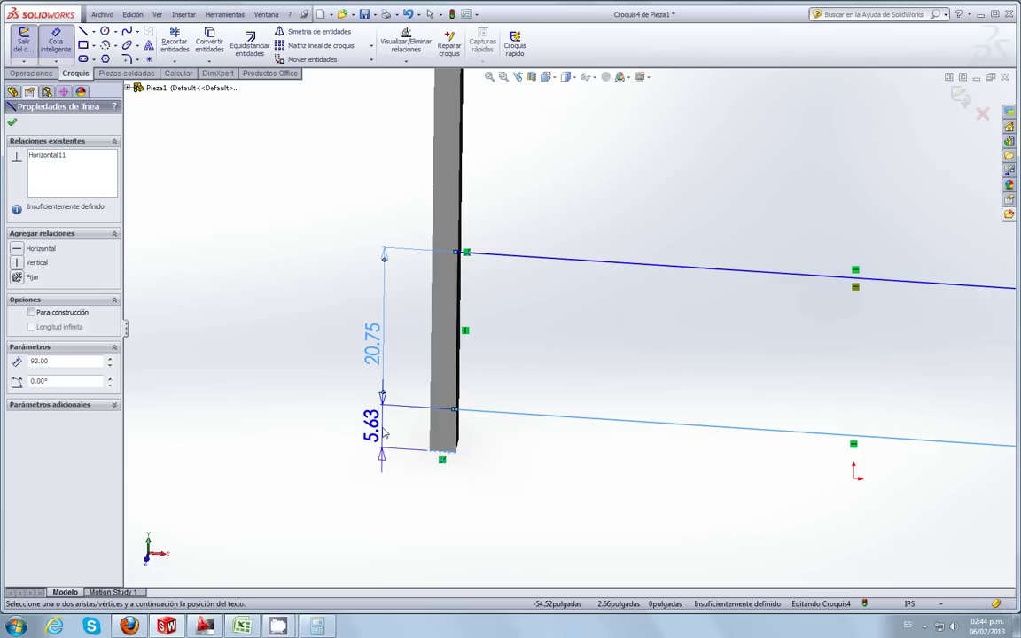
{"action": "left_click", "coordinate": [384, 432]}
{"action": "left_click", "coordinate": [336, 455]}
{"action": "key", "text": "f"}
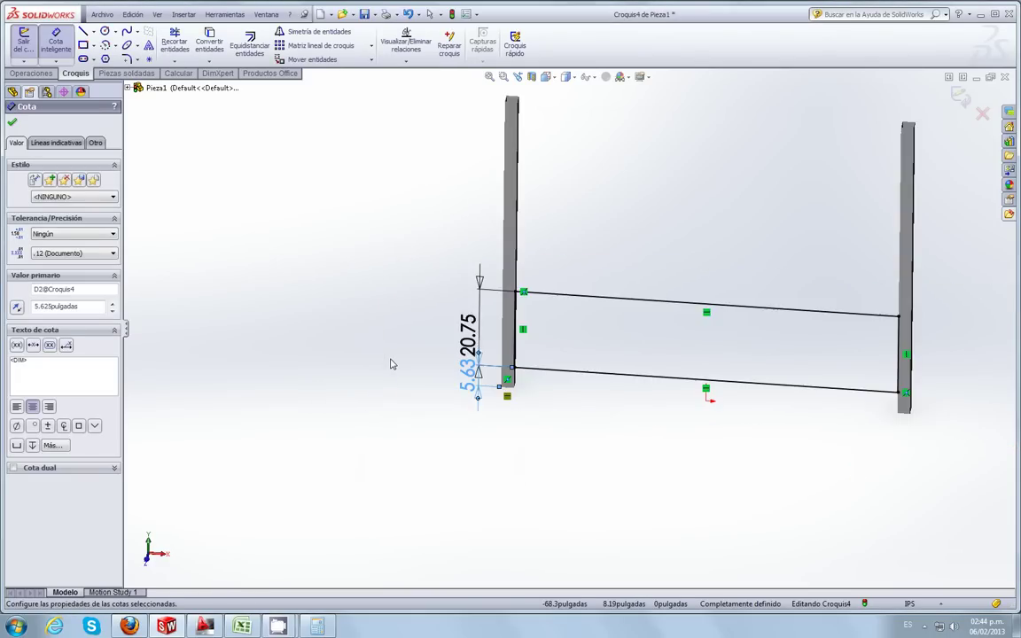
Step: Dimension the top line at 92.00 and keep it as a driven dimension
{"action": "left_click", "coordinate": [633, 300]}
{"action": "left_click", "coordinate": [618, 268]}
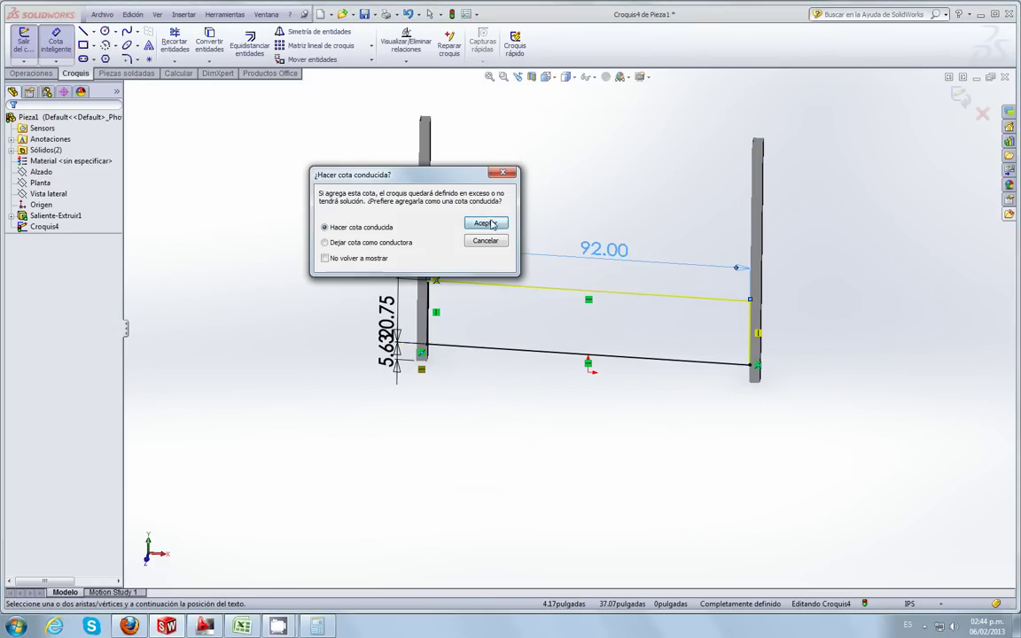
{"action": "left_click", "coordinate": [493, 225]}
{"action": "key", "text": "Delete"}
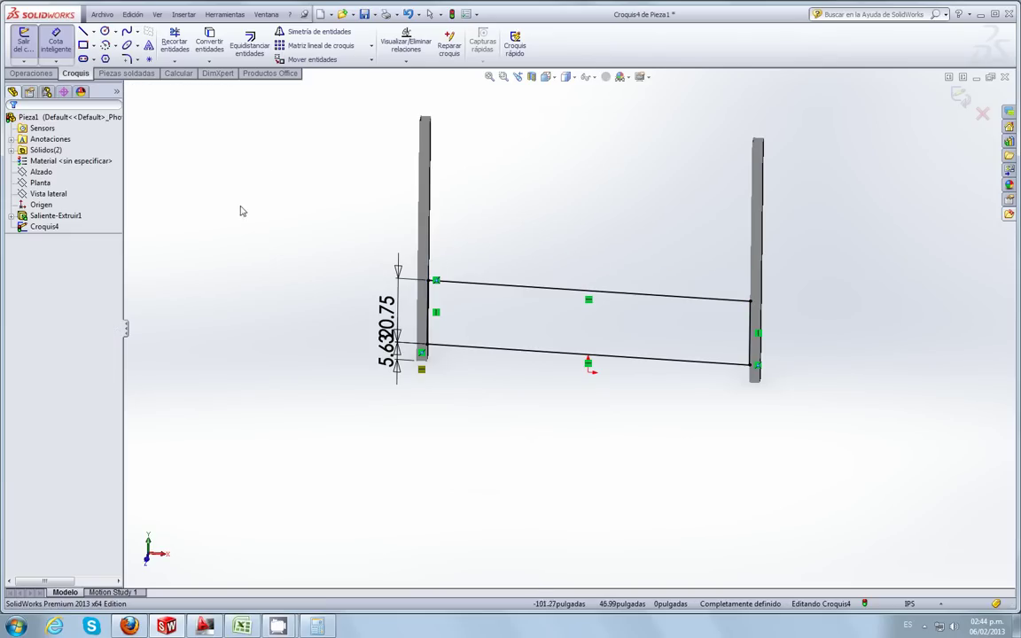
Step: Start a boss extrusion of the panel sketch with a 0.1025 in depth
{"action": "middle_click_drag", "start_coordinate": [478, 296], "coordinate": [10, 84]}
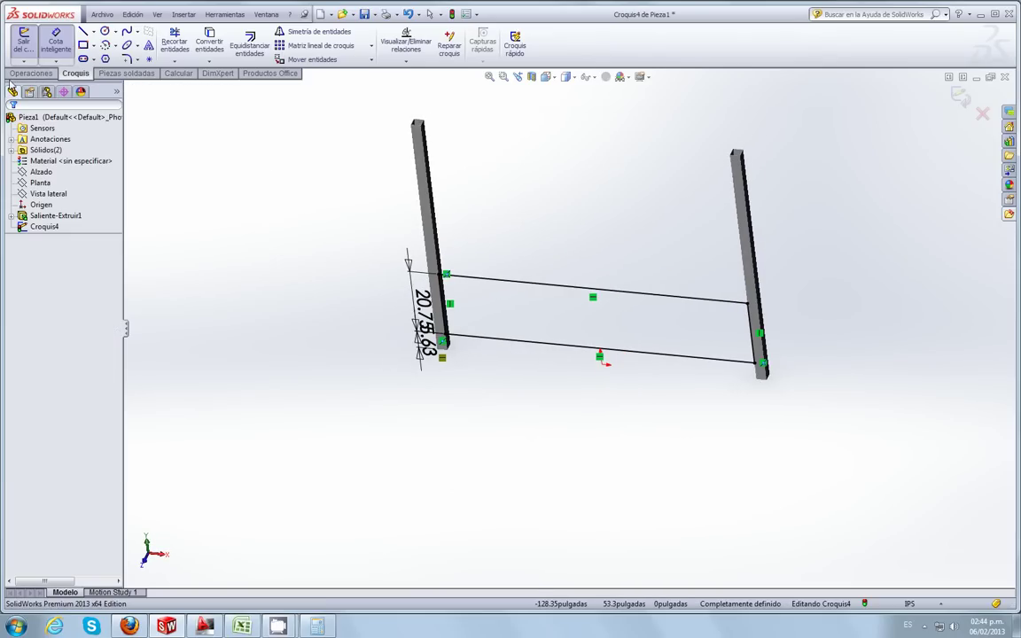
{"action": "left_click", "coordinate": [32, 72]}
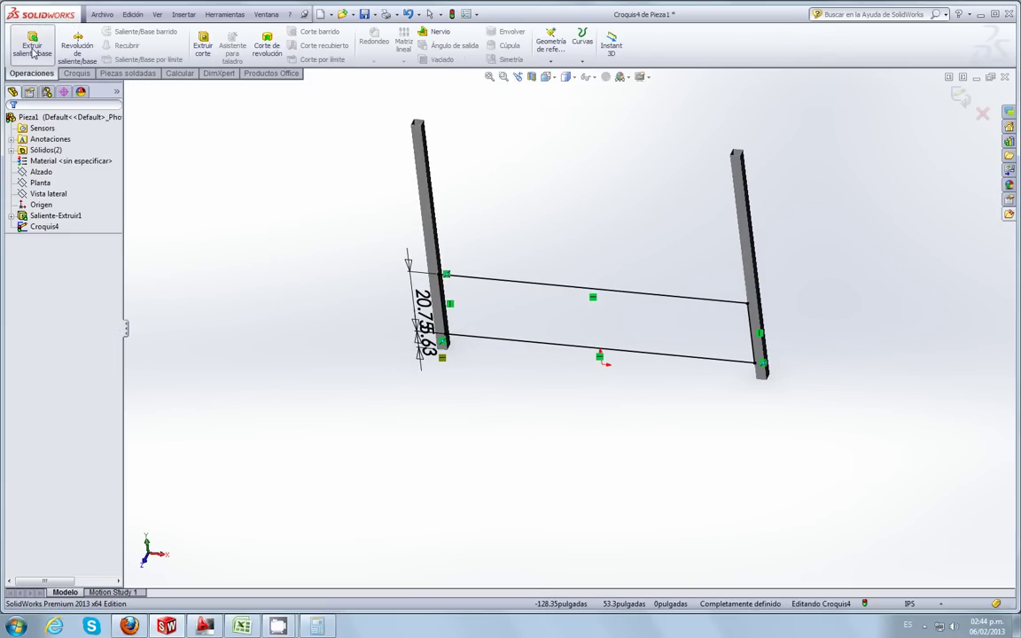
{"action": "left_click", "coordinate": [32, 49]}
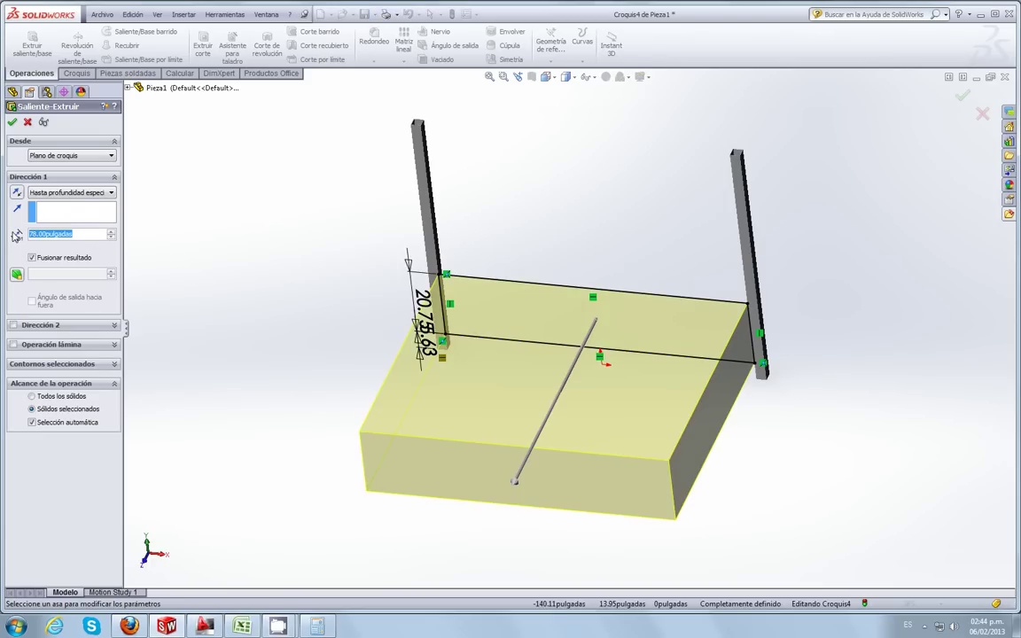
{"action": "type", "text": "0.025"}
{"action": "key", "text": "Return"}
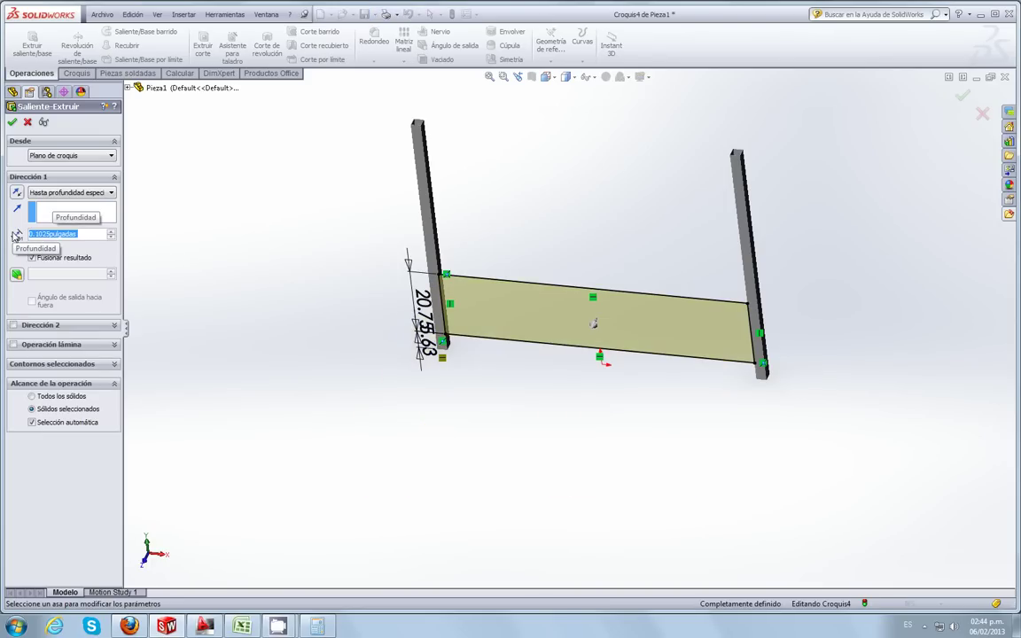
{"action": "scroll", "coordinate": [763, 303], "scroll_direction": "down", "scroll_amount": 2}
{"action": "scroll", "coordinate": [682, 347], "scroll_direction": "down", "scroll_amount": 3}
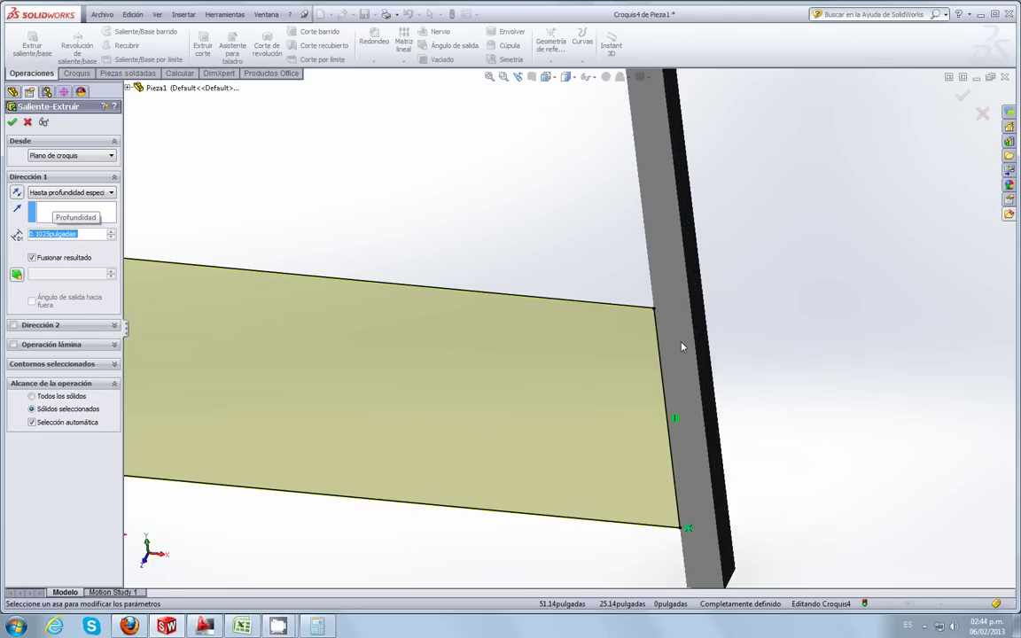
{"action": "scroll", "coordinate": [674, 364], "scroll_direction": "down", "scroll_amount": 2}
Step: Reverse the extrusion direction, accept the panel feature, and rotate to view posts and panel
{"action": "mouse_move", "coordinate": [673, 363]}
{"action": "middle_mouse_down"}
{"action": "mouse_move", "coordinate": [677, 431]}
{"action": "mouse_move", "coordinate": [633, 335]}
{"action": "mouse_move", "coordinate": [645, 330]}
{"action": "mouse_move", "coordinate": [663, 352]}
{"action": "mouse_move", "coordinate": [532, 292]}
{"action": "middle_mouse_up"}
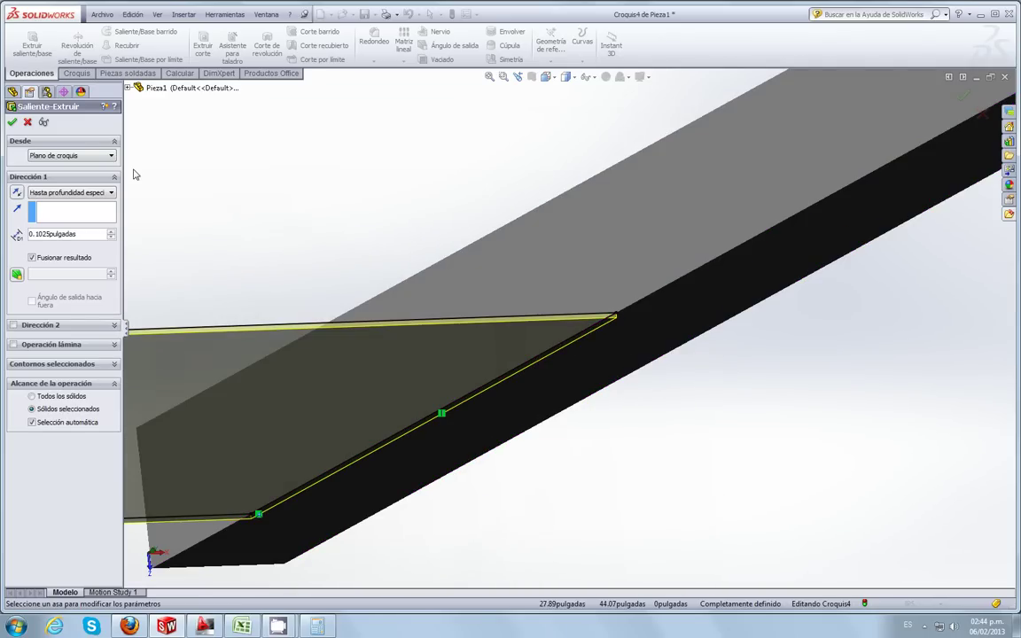
{"action": "left_click", "coordinate": [17, 193]}
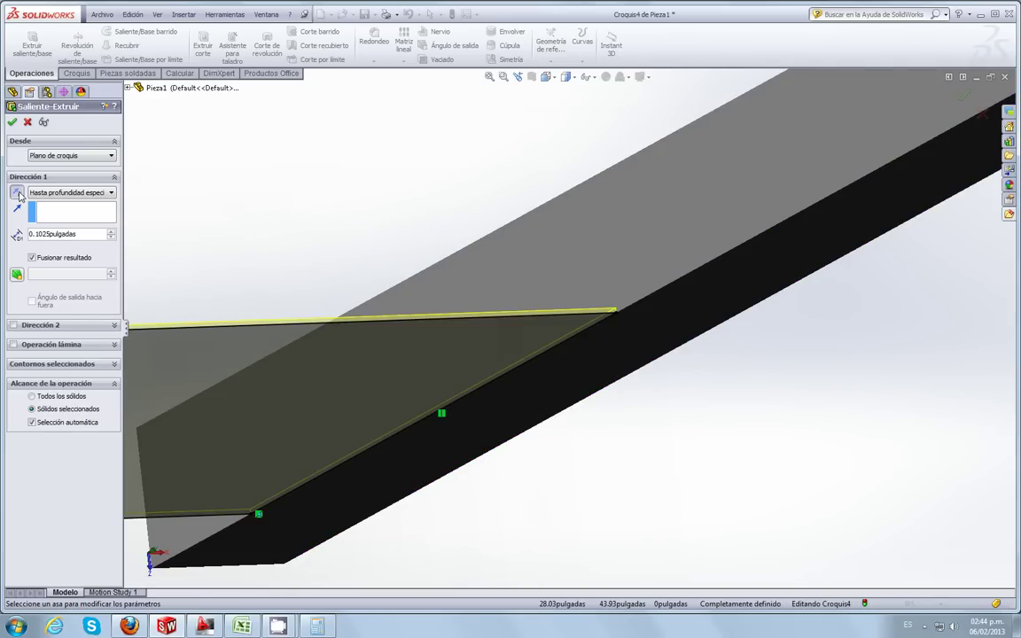
{"action": "left_click", "coordinate": [12, 122]}
{"action": "scroll", "coordinate": [505, 305], "scroll_direction": "up", "scroll_amount": 2}
{"action": "scroll", "coordinate": [505, 305], "scroll_direction": "up", "scroll_amount": 3}
{"action": "mouse_move", "coordinate": [506, 305]}
{"action": "middle_mouse_down"}
{"action": "mouse_move", "coordinate": [459, 303]}
{"action": "mouse_move", "coordinate": [487, 212]}
{"action": "mouse_move", "coordinate": [615, 225]}
{"action": "mouse_move", "coordinate": [472, 248]}
{"action": "mouse_move", "coordinate": [496, 199]}
{"action": "mouse_move", "coordinate": [456, 262]}
{"action": "middle_mouse_up"}
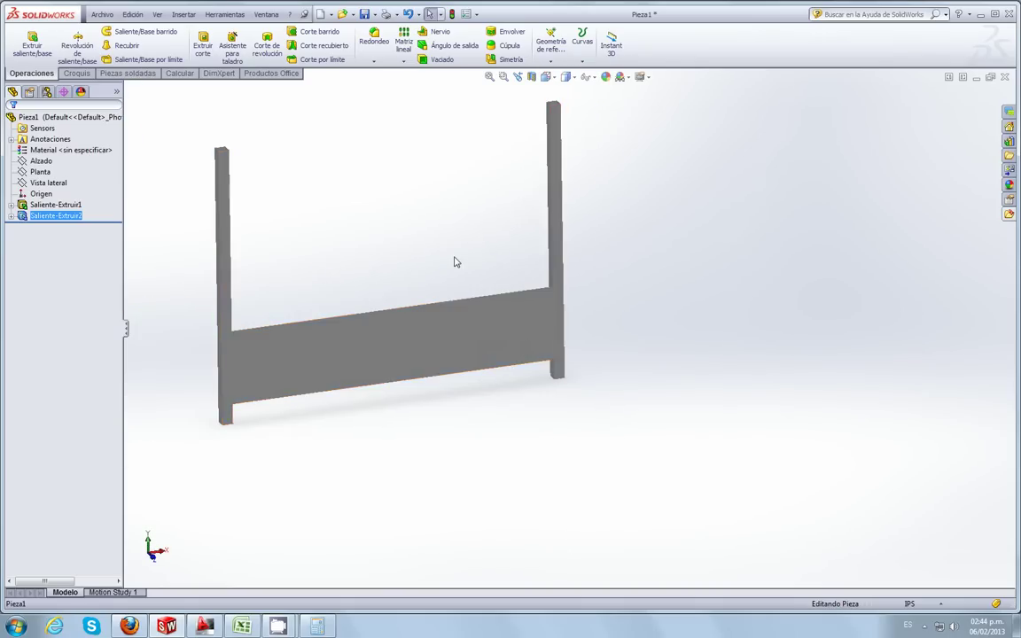
Step: Save the posts-and-panel part as '07' and close its window
{"action": "scroll", "coordinate": [455, 261], "scroll_direction": "down", "scroll_amount": 2}
{"action": "left_click", "coordinate": [102, 14]}
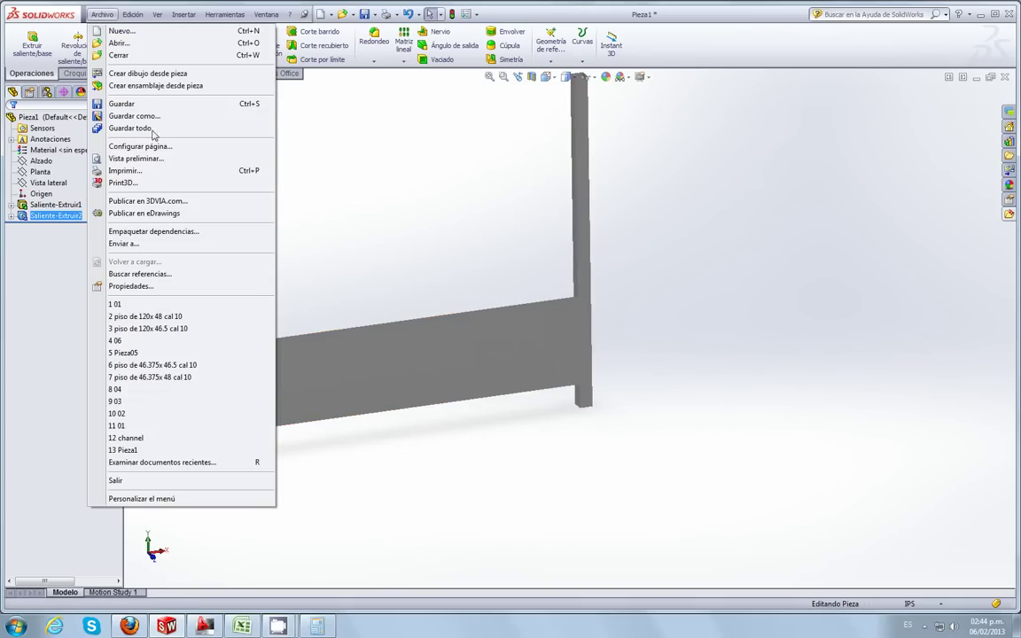
{"action": "left_click", "coordinate": [159, 120]}
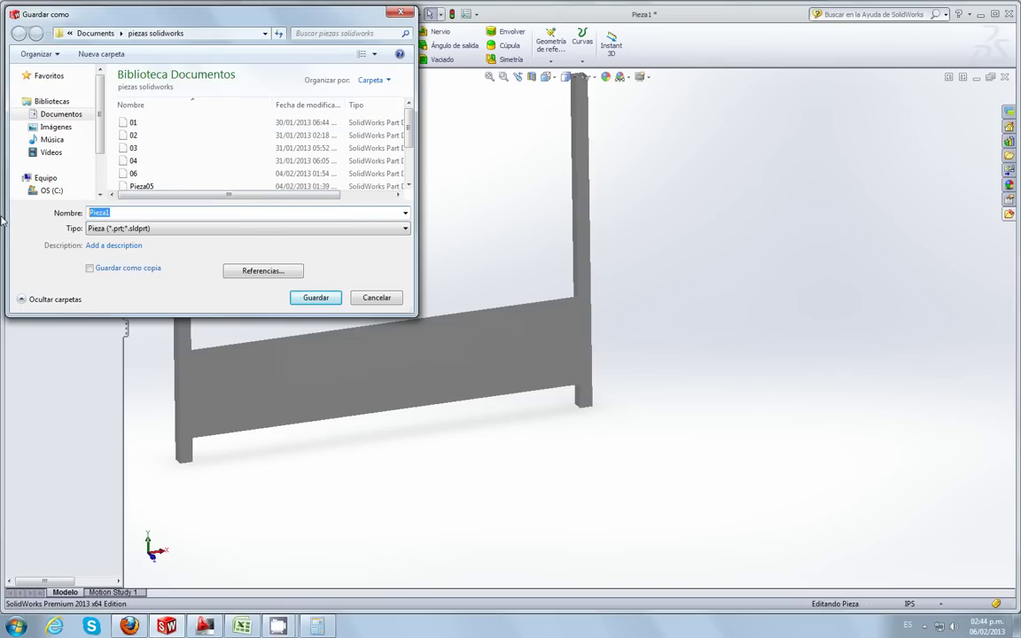
{"action": "type", "text": "07"}
{"action": "left_click", "coordinate": [316, 297]}
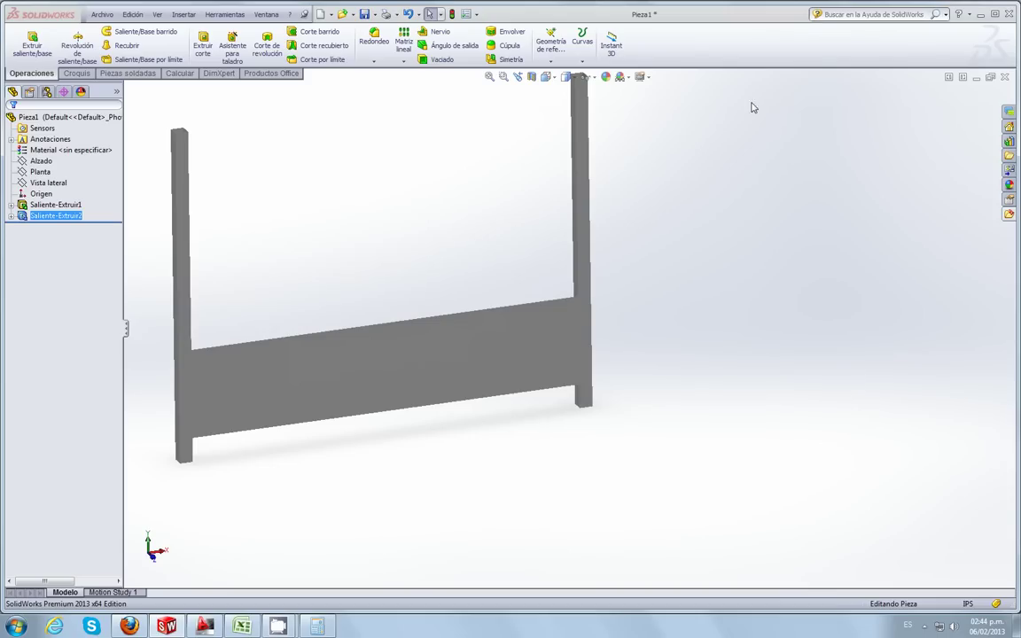
{"action": "left_click", "coordinate": [1007, 83]}
{"action": "left_click", "coordinate": [102, 14]}
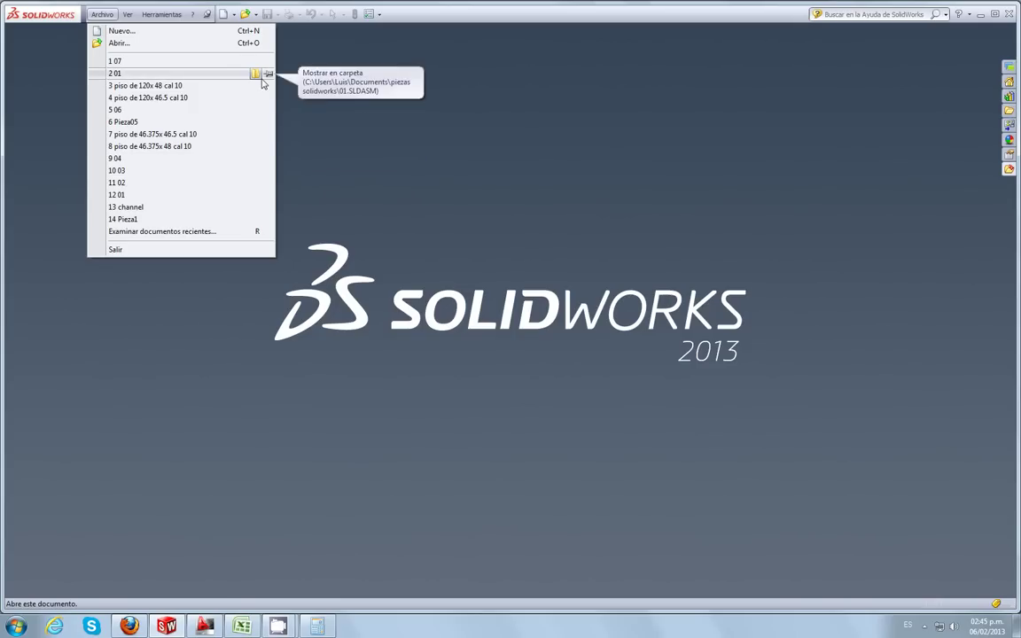
{"action": "left_click", "coordinate": [138, 73]}
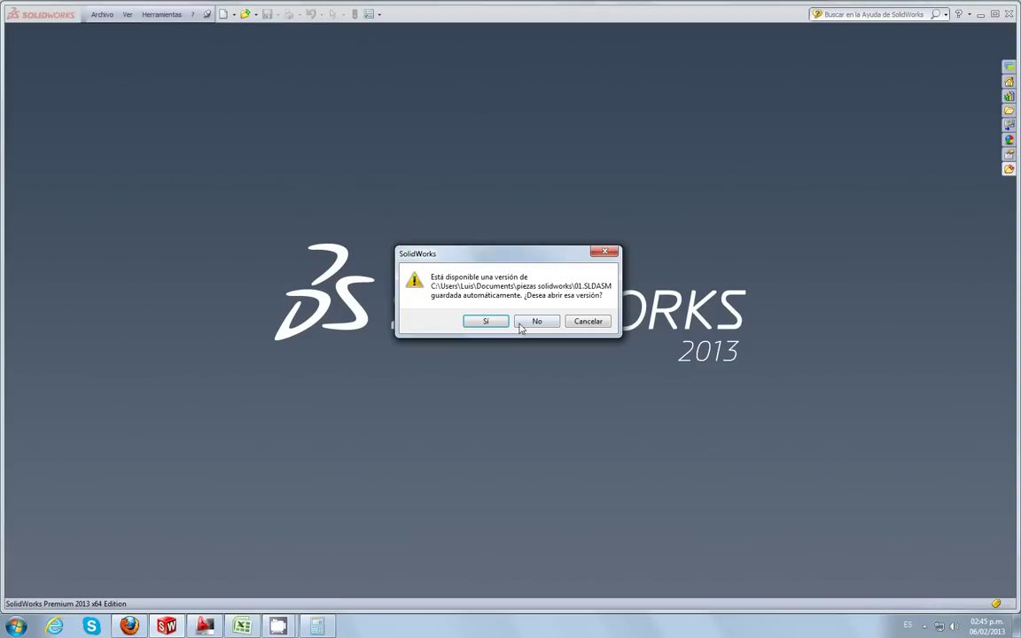
{"action": "left_click", "coordinate": [491, 323]}
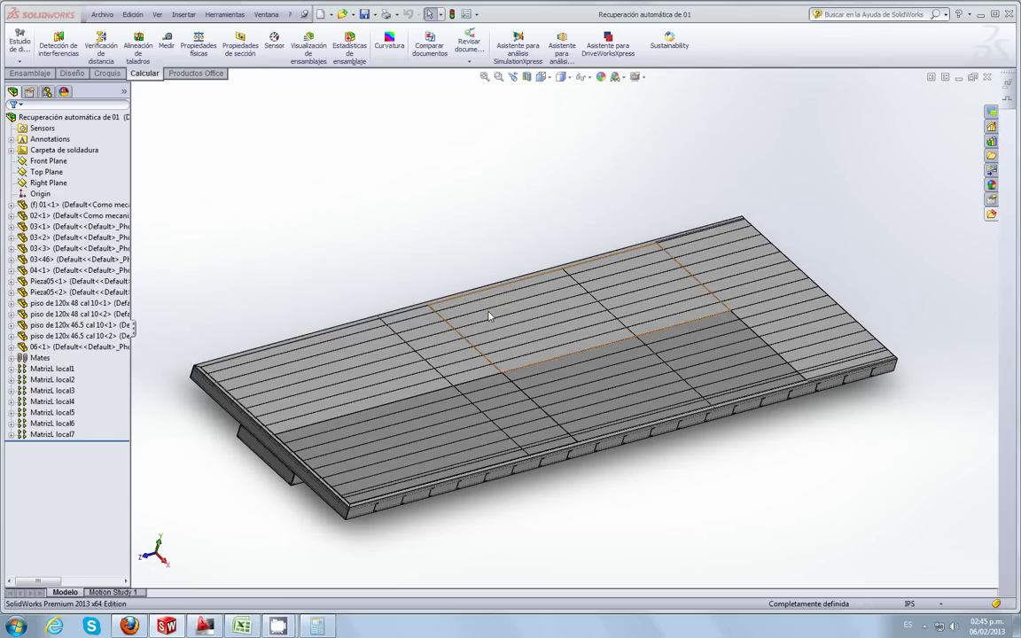
{"action": "key", "text": "ctrl+5"}
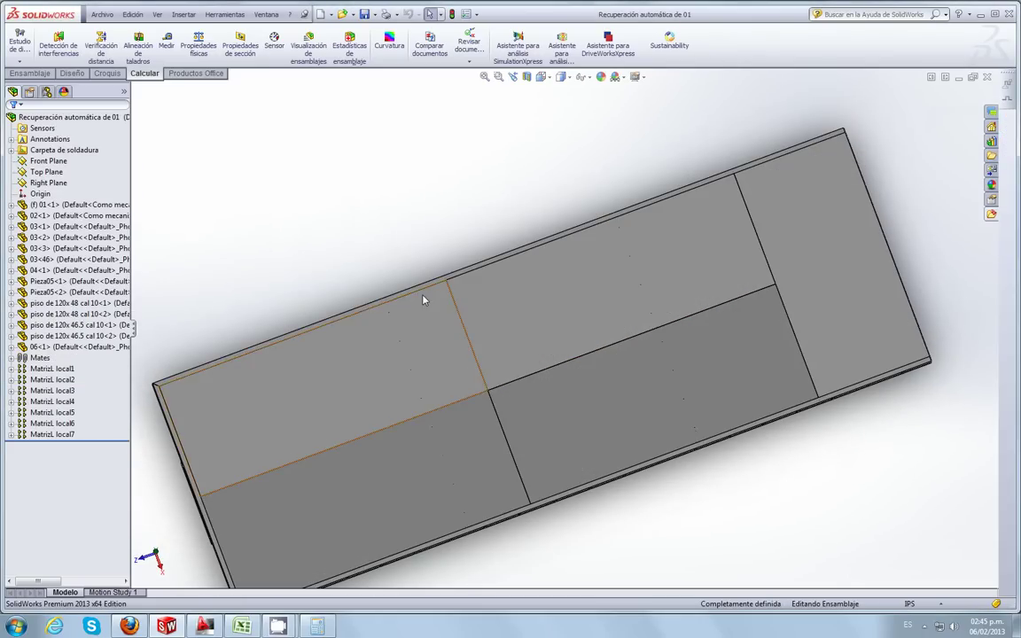
{"action": "scroll", "coordinate": [425, 336], "scroll_direction": "up", "scroll_amount": 3}
{"action": "scroll", "coordinate": [447, 314], "scroll_direction": "down", "scroll_amount": 4}
{"action": "scroll", "coordinate": [520, 351], "scroll_direction": "up", "scroll_amount": 3}
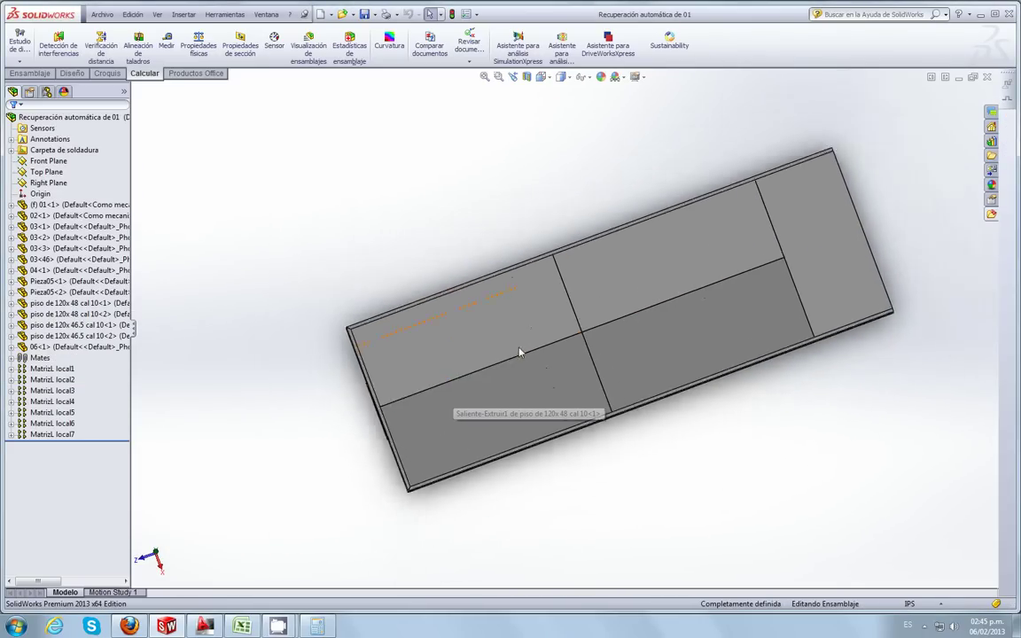
{"action": "scroll", "coordinate": [521, 349], "scroll_direction": "down", "scroll_amount": 3}
{"action": "scroll", "coordinate": [521, 350], "scroll_direction": "up", "scroll_amount": 3}
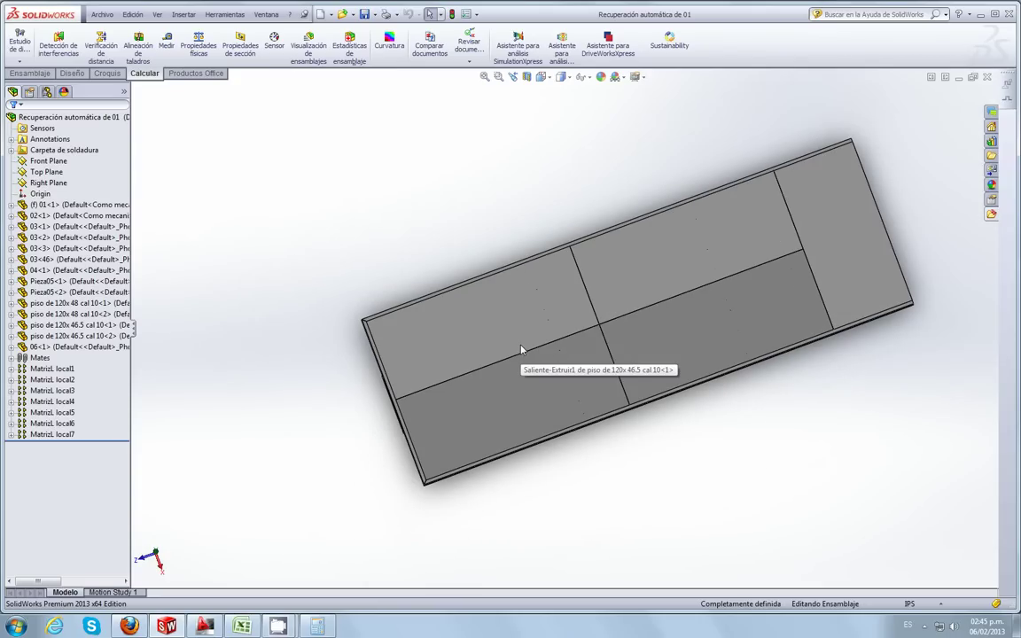
{"action": "left_click", "coordinate": [988, 78]}
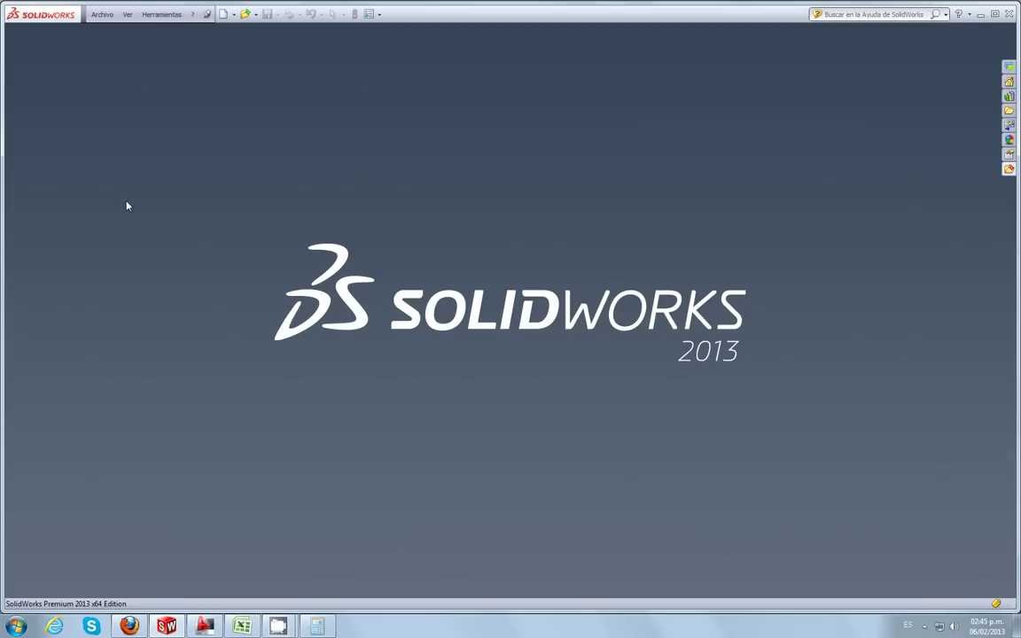
Step: Reopen the 01 assembly from recent files, declining the auto-saved version, and save it
{"action": "left_click", "coordinate": [102, 15]}
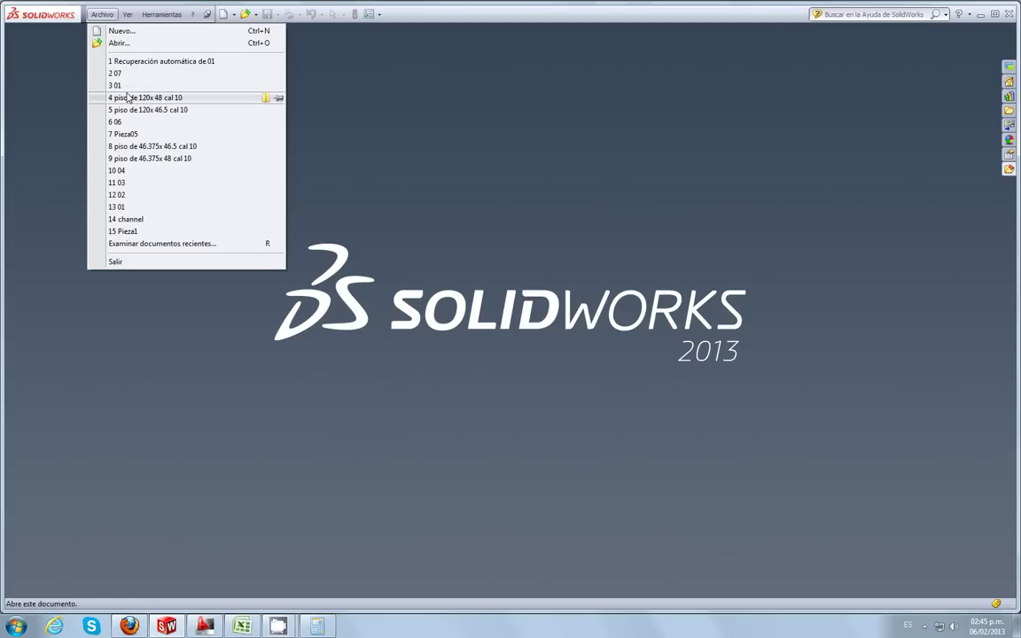
{"action": "left_click", "coordinate": [124, 87]}
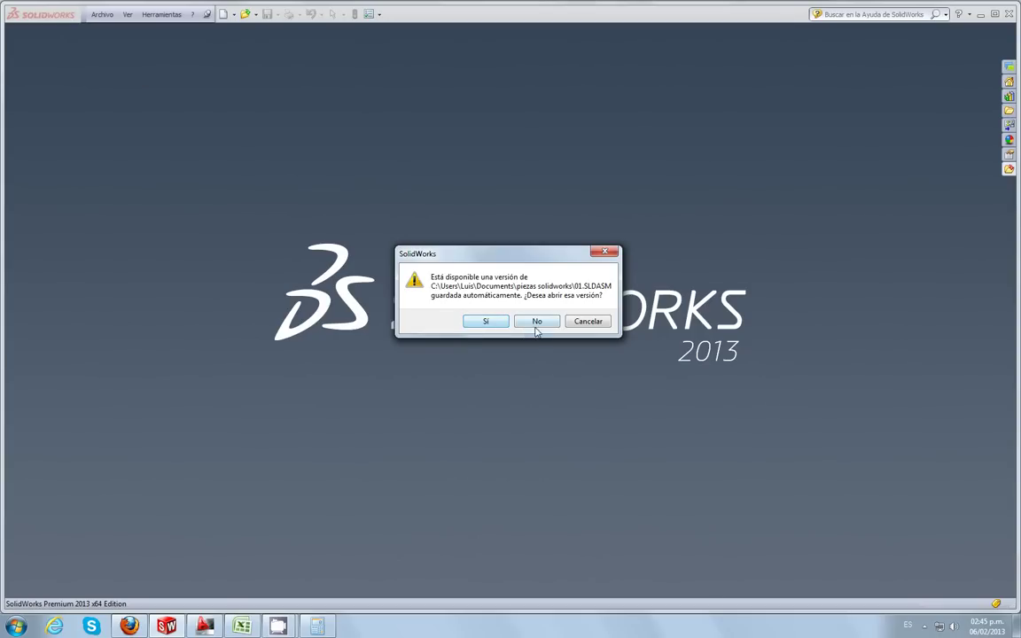
{"action": "left_click", "coordinate": [536, 322]}
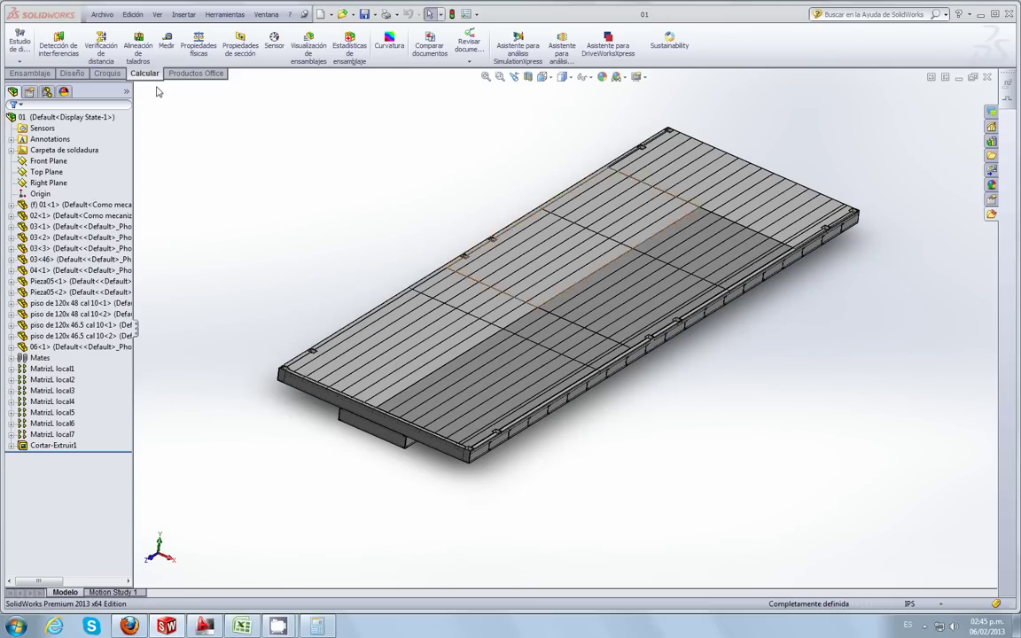
{"action": "left_click", "coordinate": [102, 15]}
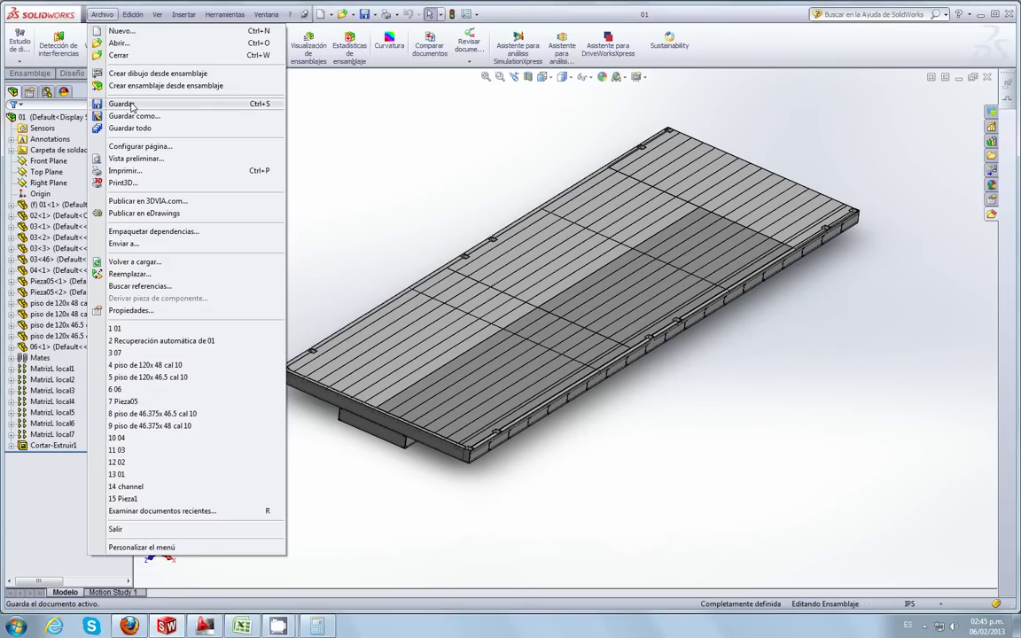
{"action": "left_click", "coordinate": [124, 104]}
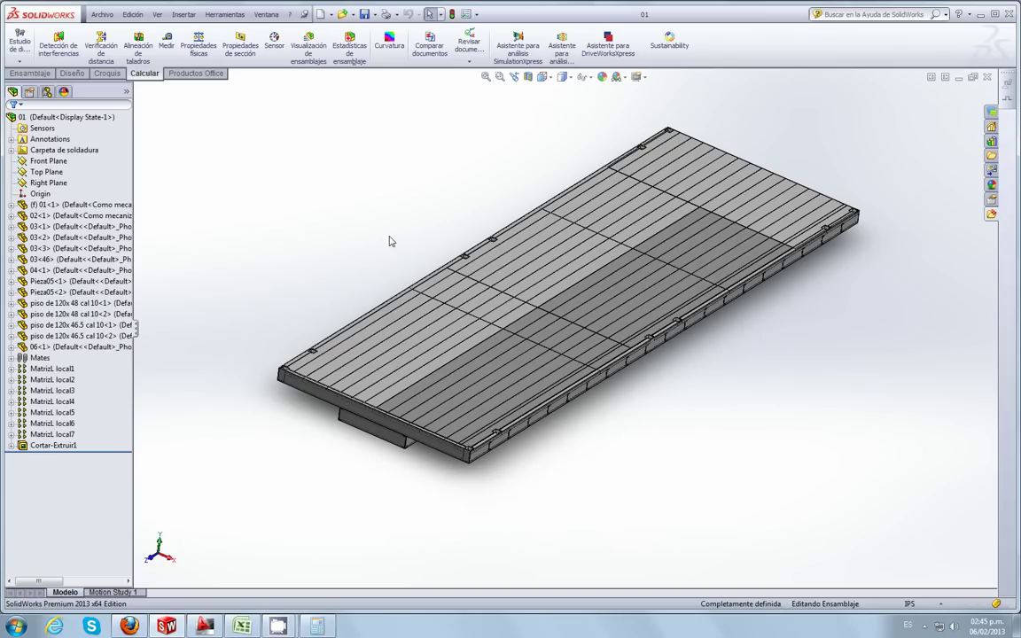
{"action": "middle_click_drag", "start_coordinate": [463, 218], "coordinate": [417, 190]}
Step: Insert part 07 from the parts folder and place it beside the slatted platform
{"action": "left_click", "coordinate": [29, 72]}
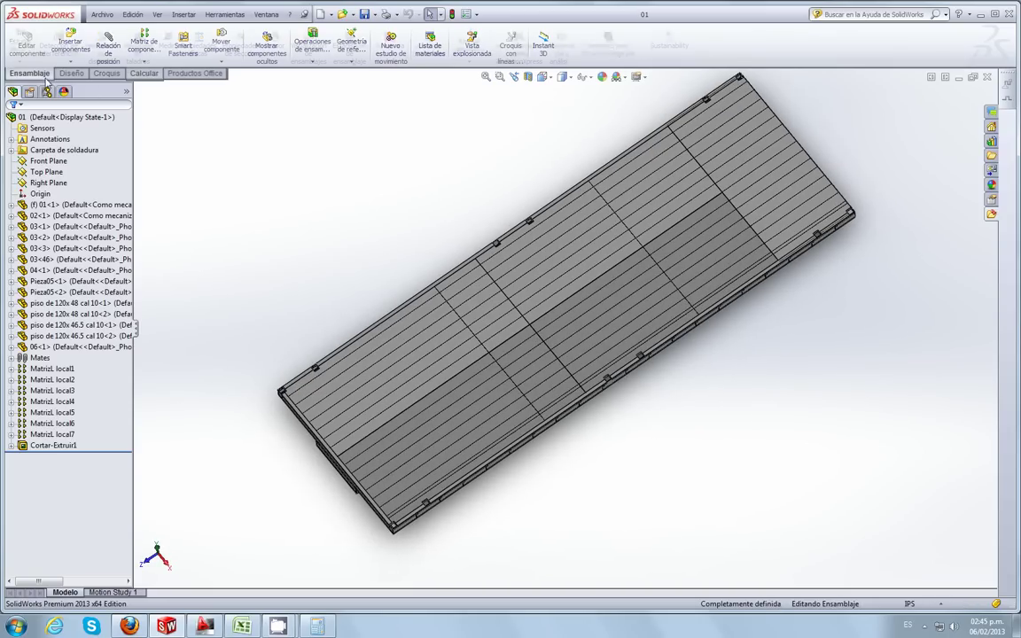
{"action": "left_click", "coordinate": [70, 48]}
{"action": "left_click", "coordinate": [93, 344]}
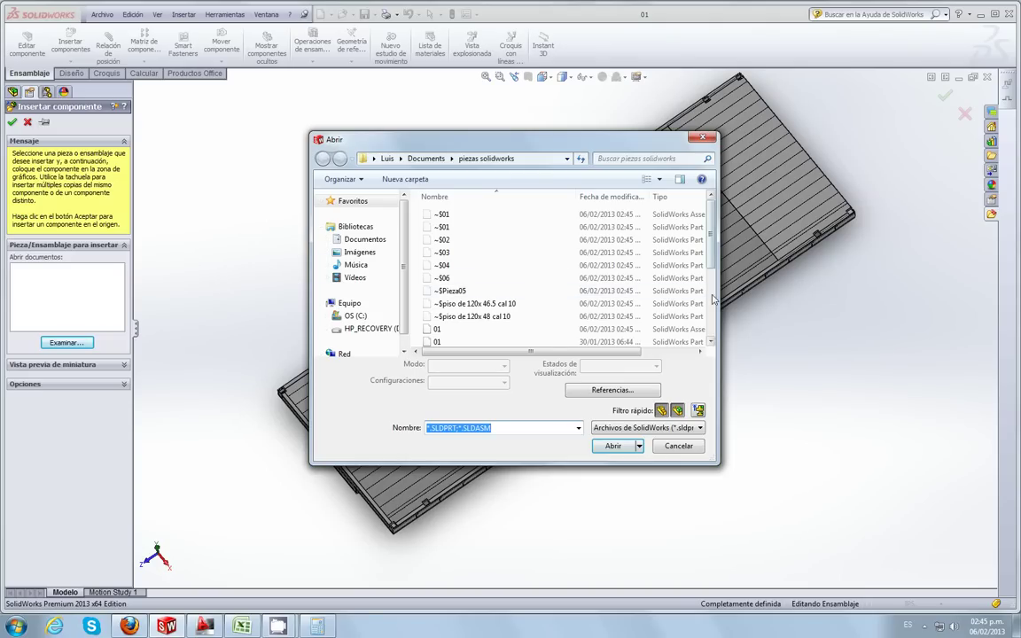
{"action": "scroll", "coordinate": [714, 266], "scroll_direction": "down", "scroll_amount": 3}
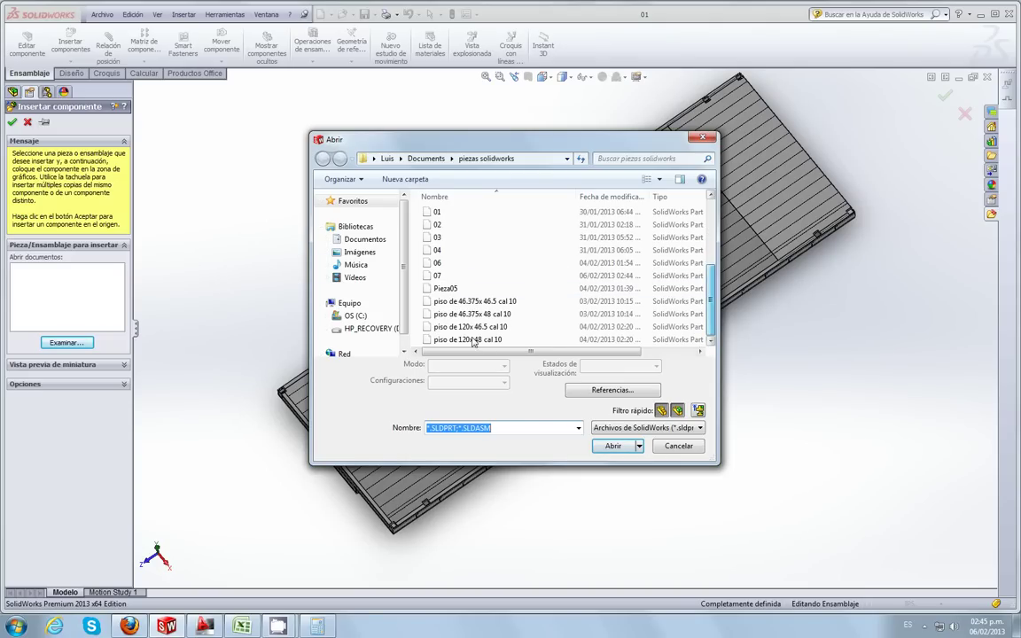
{"action": "left_click", "coordinate": [447, 276]}
{"action": "left_click", "coordinate": [612, 446]}
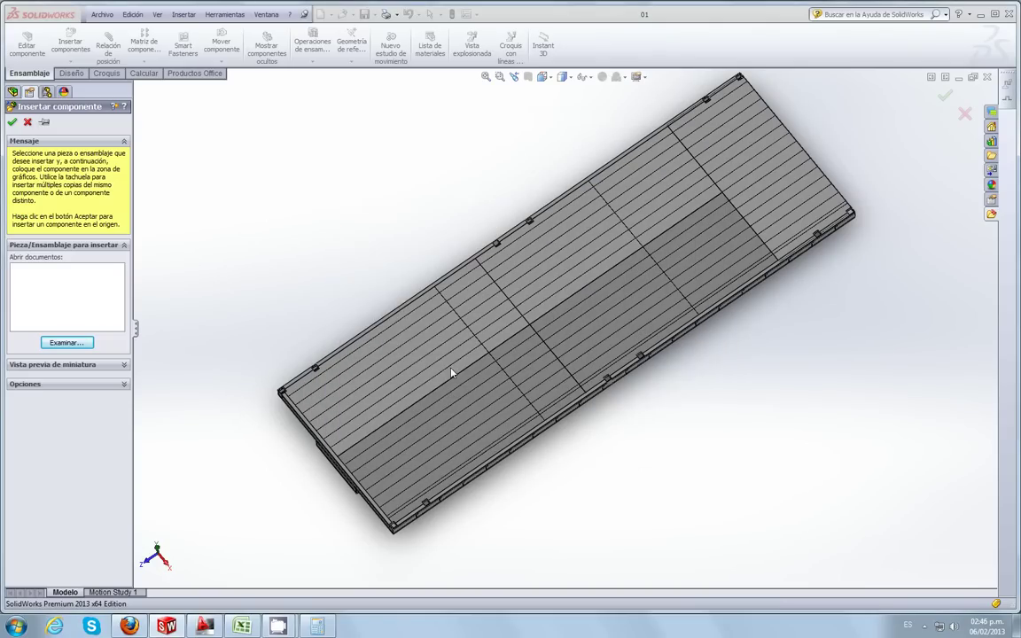
{"action": "middle_click_drag", "start_coordinate": [392, 338], "coordinate": [391, 371]}
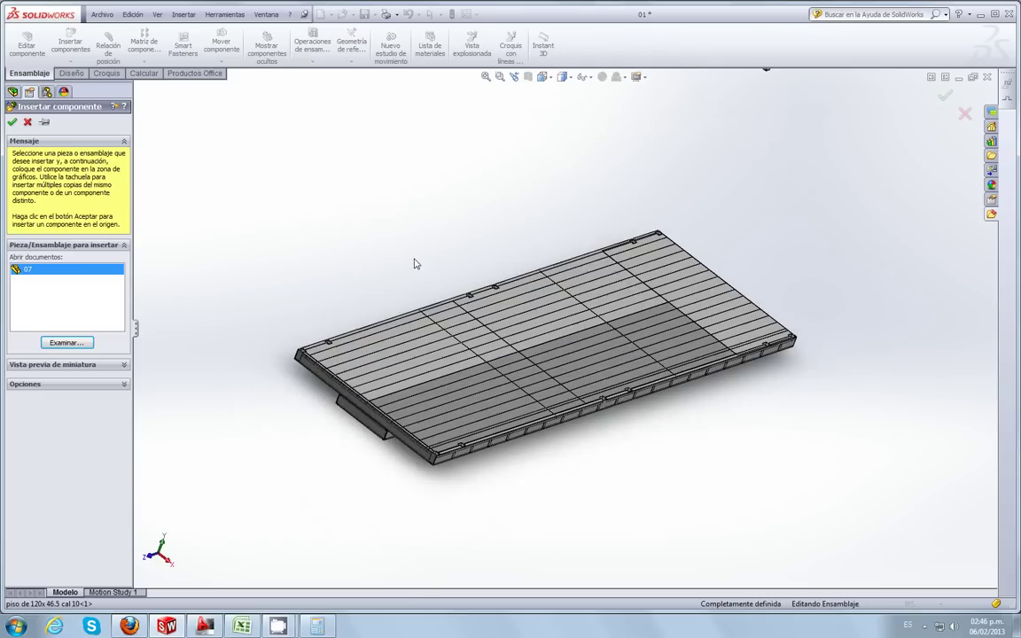
{"action": "left_click", "coordinate": [371, 353]}
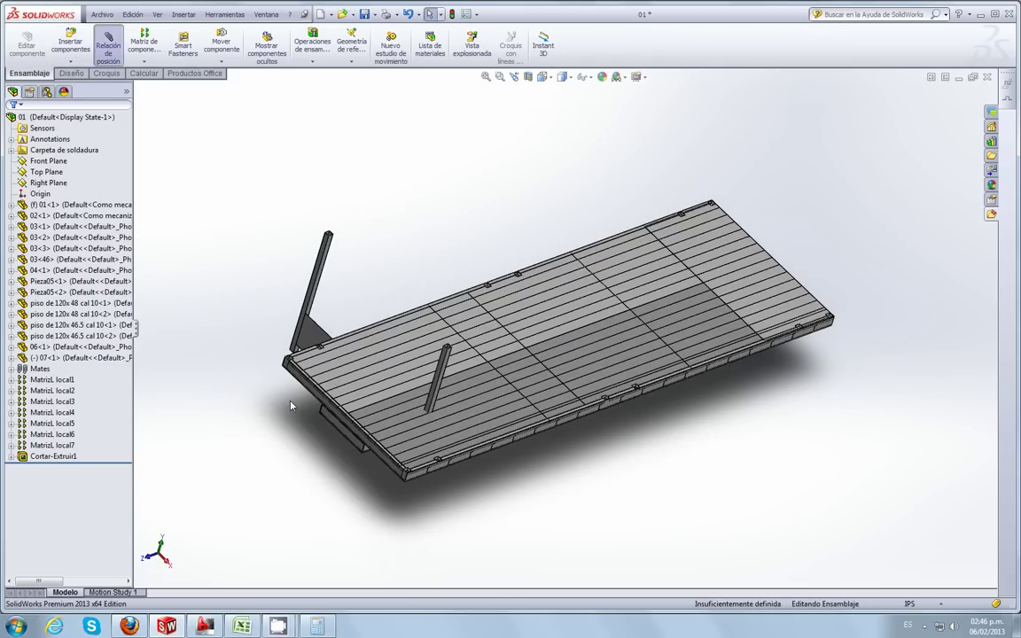
Step: Orbit so the post stands vertical and select its square end face for a mate
{"action": "scroll", "coordinate": [290, 405], "scroll_direction": "down", "scroll_amount": 3}
{"action": "scroll", "coordinate": [355, 336], "scroll_direction": "down", "scroll_amount": 2}
{"action": "middle_click_drag", "start_coordinate": [359, 319], "coordinate": [314, 413]}
{"action": "scroll", "coordinate": [314, 413], "scroll_direction": "up", "scroll_amount": 2}
{"action": "scroll", "coordinate": [319, 407], "scroll_direction": "down", "scroll_amount": 2}
{"action": "scroll", "coordinate": [319, 412], "scroll_direction": "down", "scroll_amount": 2}
{"action": "scroll", "coordinate": [330, 366], "scroll_direction": "down", "scroll_amount": 2}
{"action": "mouse_move", "coordinate": [329, 366]}
{"action": "middle_mouse_down"}
{"action": "mouse_move", "coordinate": [336, 387]}
{"action": "mouse_move", "coordinate": [352, 380]}
{"action": "middle_mouse_up"}
{"action": "scroll", "coordinate": [364, 387], "scroll_direction": "down", "scroll_amount": 2}
{"action": "scroll", "coordinate": [434, 383], "scroll_direction": "down", "scroll_amount": 1}
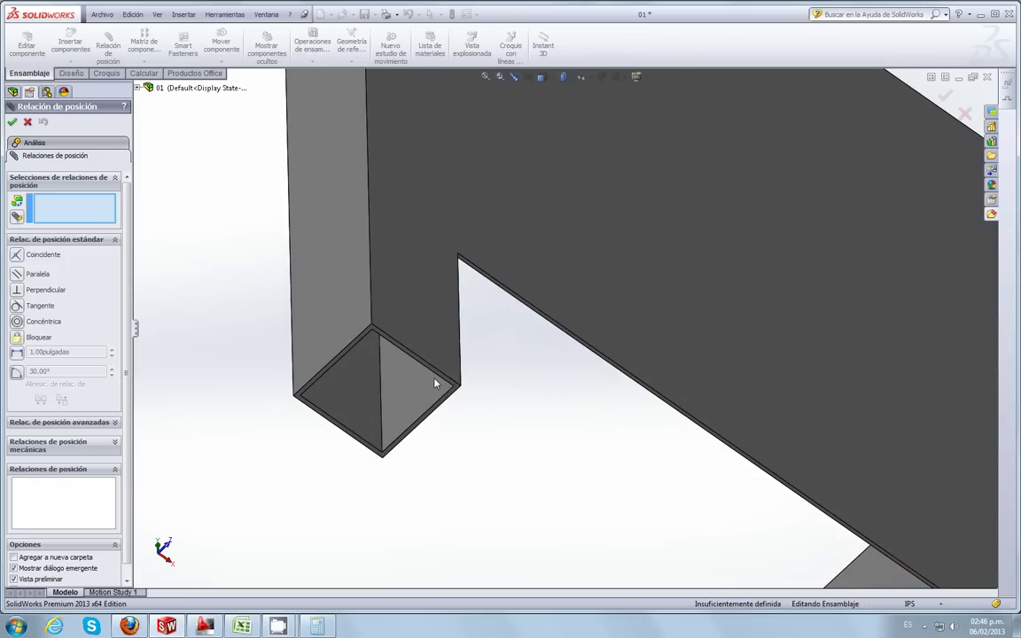
{"action": "scroll", "coordinate": [443, 383], "scroll_direction": "down", "scroll_amount": 2}
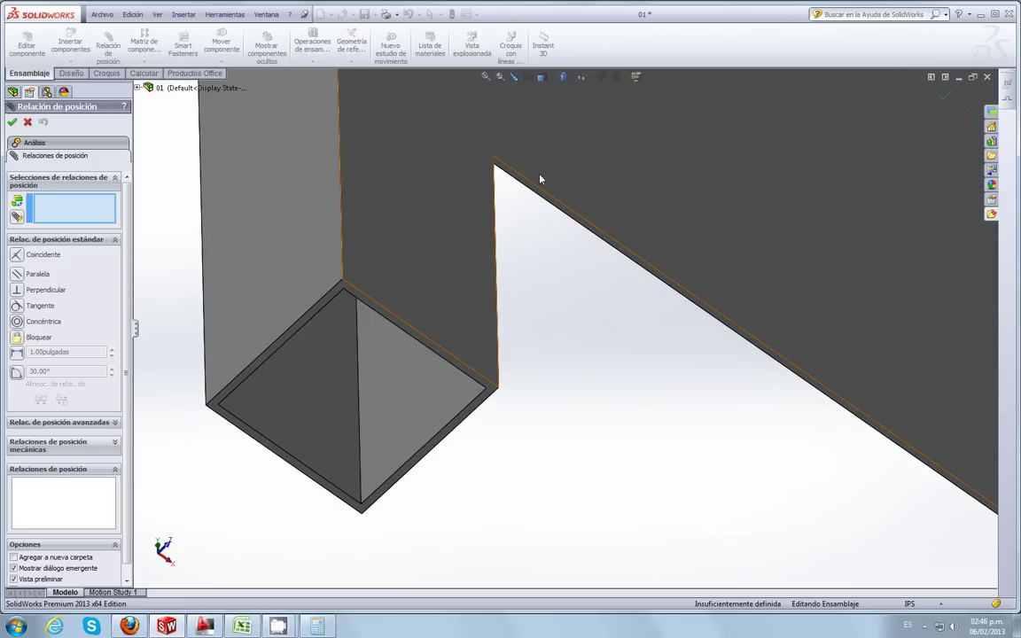
{"action": "scroll", "coordinate": [448, 363], "scroll_direction": "down", "scroll_amount": 2}
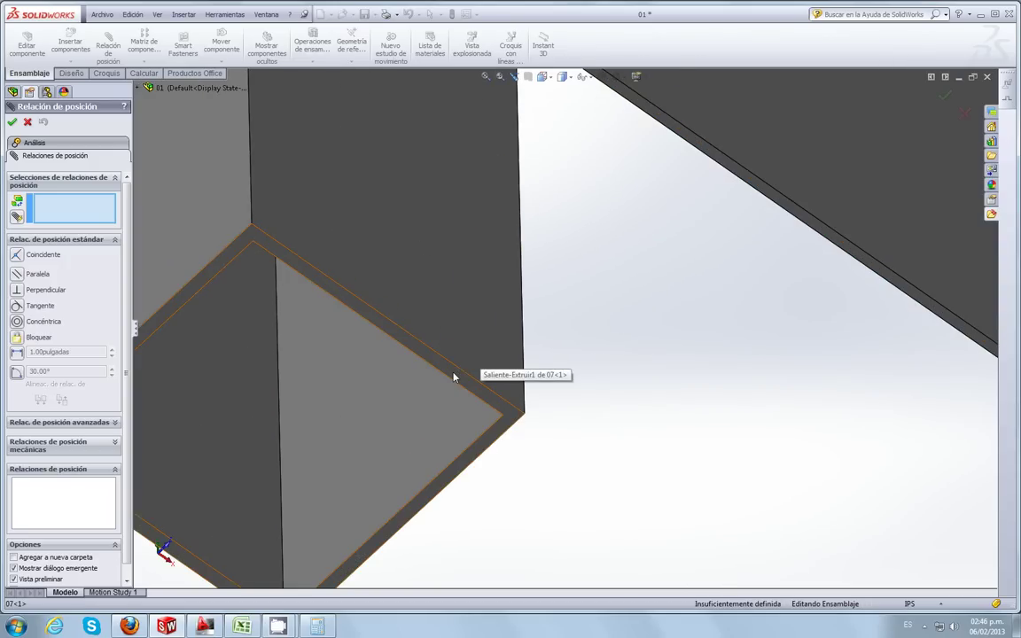
{"action": "left_click", "coordinate": [454, 376]}
Step: Pair the post face with the platform bracket face and accept coincident mate Coincidente44
{"action": "scroll", "coordinate": [506, 204], "scroll_direction": "up", "scroll_amount": 1}
{"action": "scroll", "coordinate": [499, 257], "scroll_direction": "up", "scroll_amount": 3}
{"action": "scroll", "coordinate": [499, 257], "scroll_direction": "up", "scroll_amount": 2}
{"action": "scroll", "coordinate": [498, 259], "scroll_direction": "up", "scroll_amount": 2}
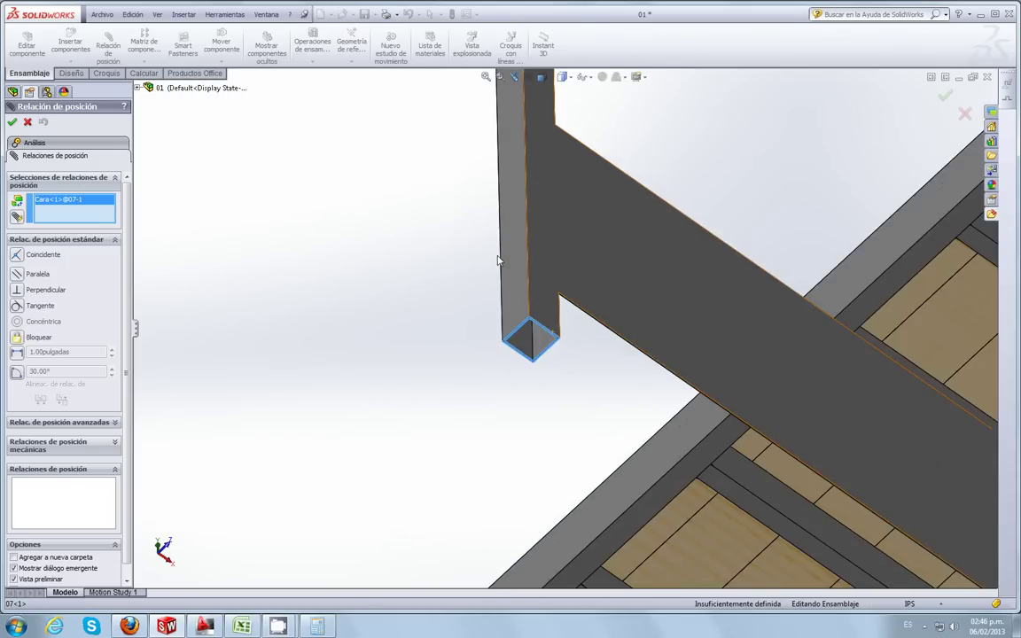
{"action": "scroll", "coordinate": [497, 262], "scroll_direction": "up", "scroll_amount": 2}
{"action": "scroll", "coordinate": [532, 222], "scroll_direction": "up", "scroll_amount": 2}
{"action": "scroll", "coordinate": [559, 177], "scroll_direction": "up", "scroll_amount": 2}
{"action": "scroll", "coordinate": [611, 218], "scroll_direction": "up", "scroll_amount": 2}
{"action": "mouse_move", "coordinate": [612, 218]}
{"action": "middle_mouse_down"}
{"action": "mouse_move", "coordinate": [522, 306]}
{"action": "mouse_move", "coordinate": [367, 393]}
{"action": "mouse_move", "coordinate": [348, 486]}
{"action": "middle_mouse_up"}
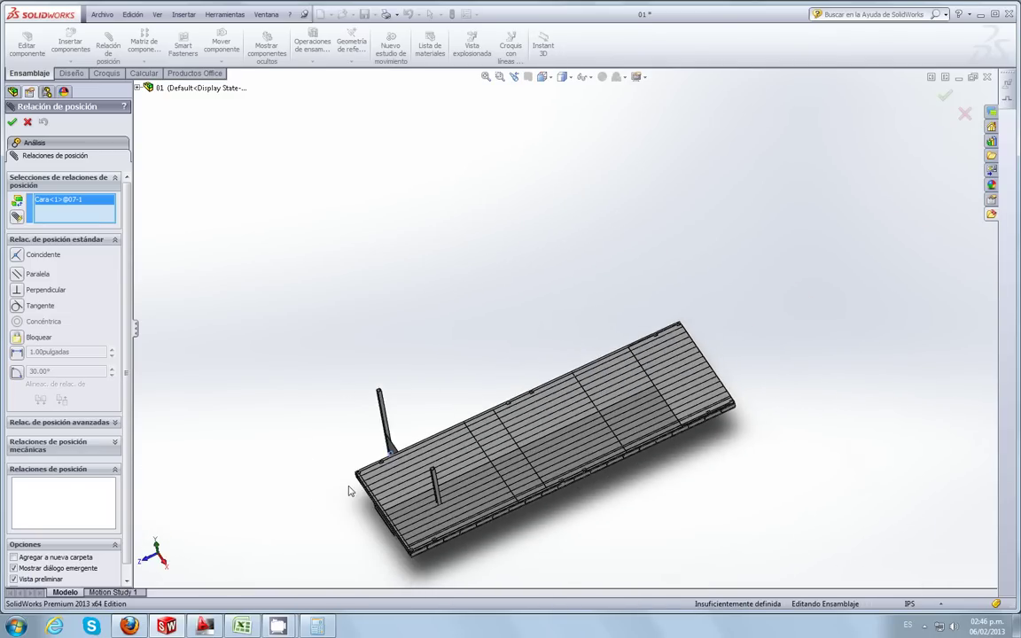
{"action": "scroll", "coordinate": [395, 405], "scroll_direction": "down", "scroll_amount": 2}
{"action": "scroll", "coordinate": [394, 405], "scroll_direction": "down", "scroll_amount": 2}
{"action": "scroll", "coordinate": [413, 457], "scroll_direction": "down", "scroll_amount": 2}
{"action": "scroll", "coordinate": [413, 458], "scroll_direction": "down", "scroll_amount": 2}
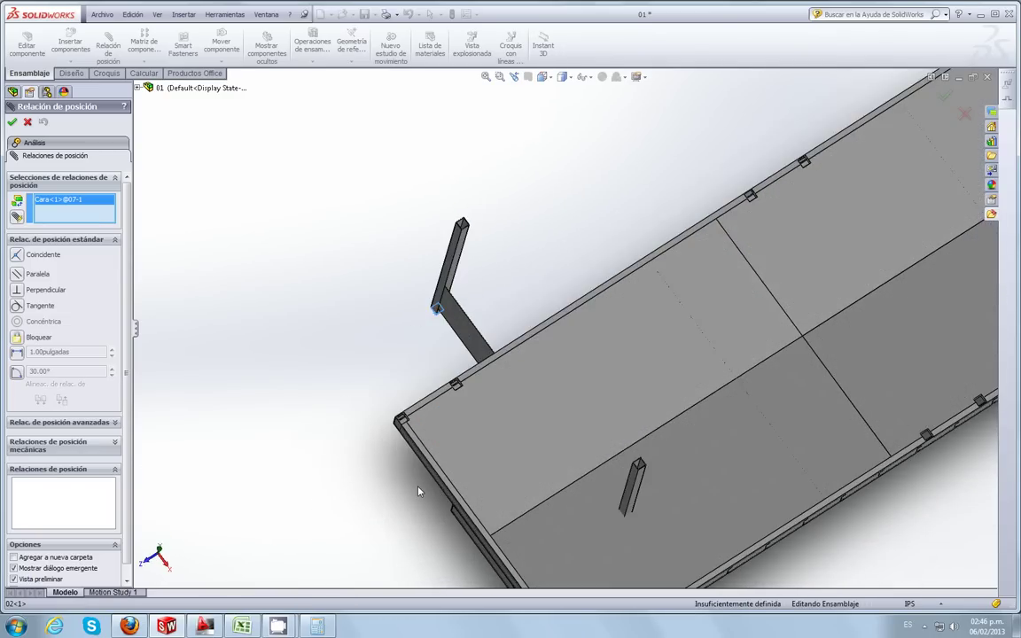
{"action": "scroll", "coordinate": [420, 483], "scroll_direction": "down", "scroll_amount": 2}
{"action": "scroll", "coordinate": [434, 460], "scroll_direction": "down", "scroll_amount": 2}
{"action": "scroll", "coordinate": [461, 372], "scroll_direction": "down", "scroll_amount": 2}
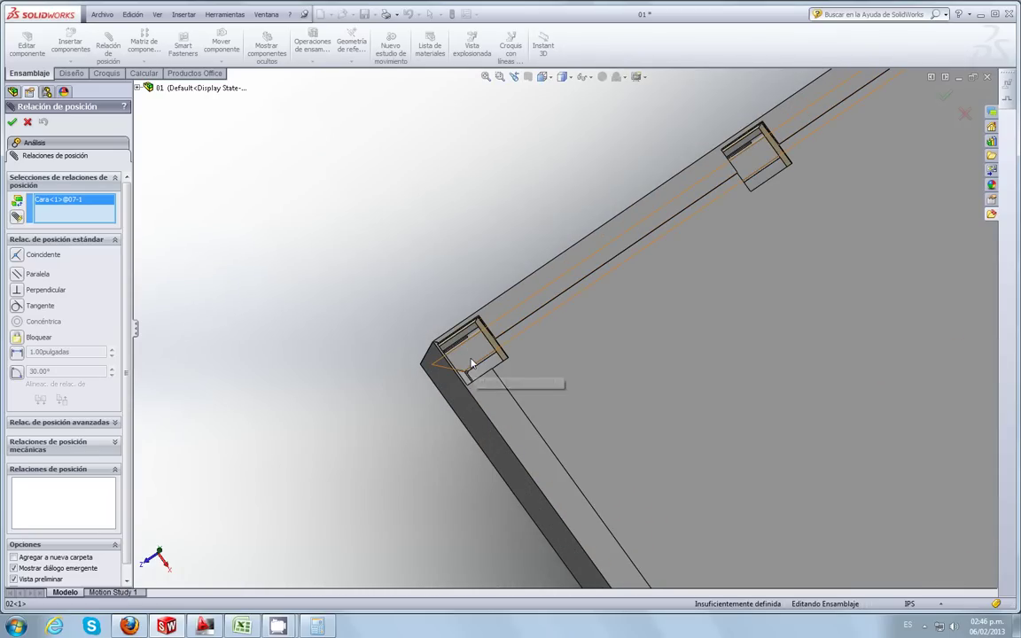
{"action": "left_click", "coordinate": [473, 364]}
{"action": "left_click", "coordinate": [473, 363]}
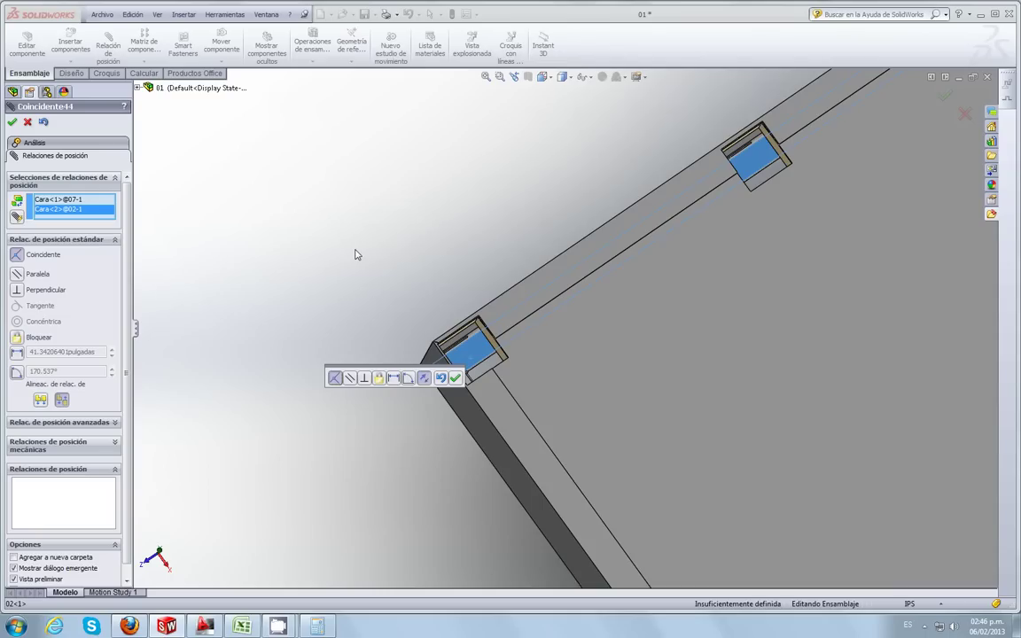
{"action": "left_click", "coordinate": [455, 379]}
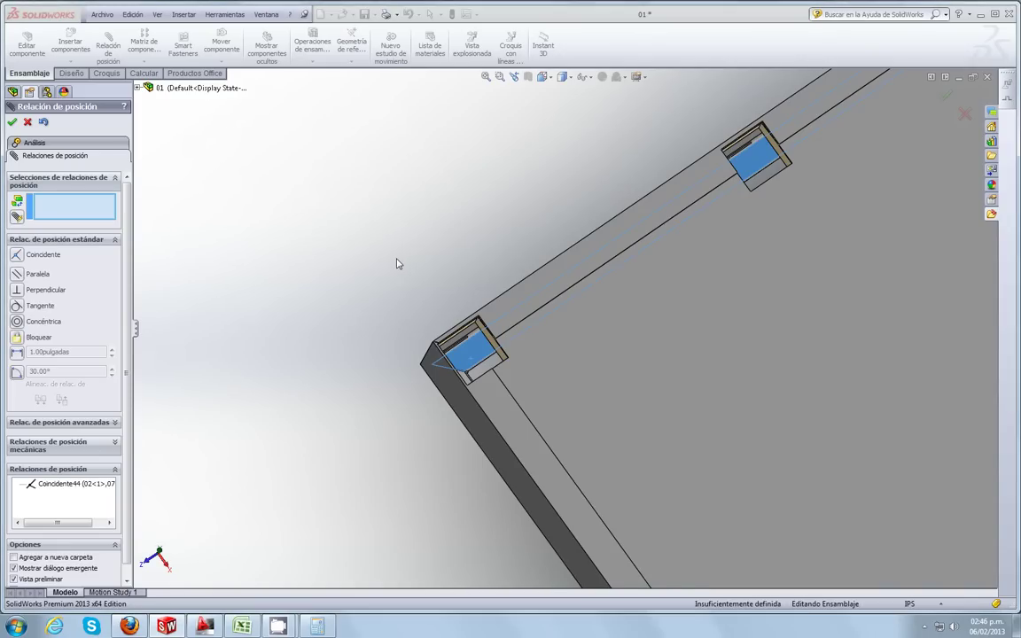
Step: Mate the rear panel face coincident with the beam corner face as Coincidente45
{"action": "key", "text": "Up"}
{"action": "key", "text": "Up"}
{"action": "key", "text": "Up"}
{"action": "key", "text": "Up"}
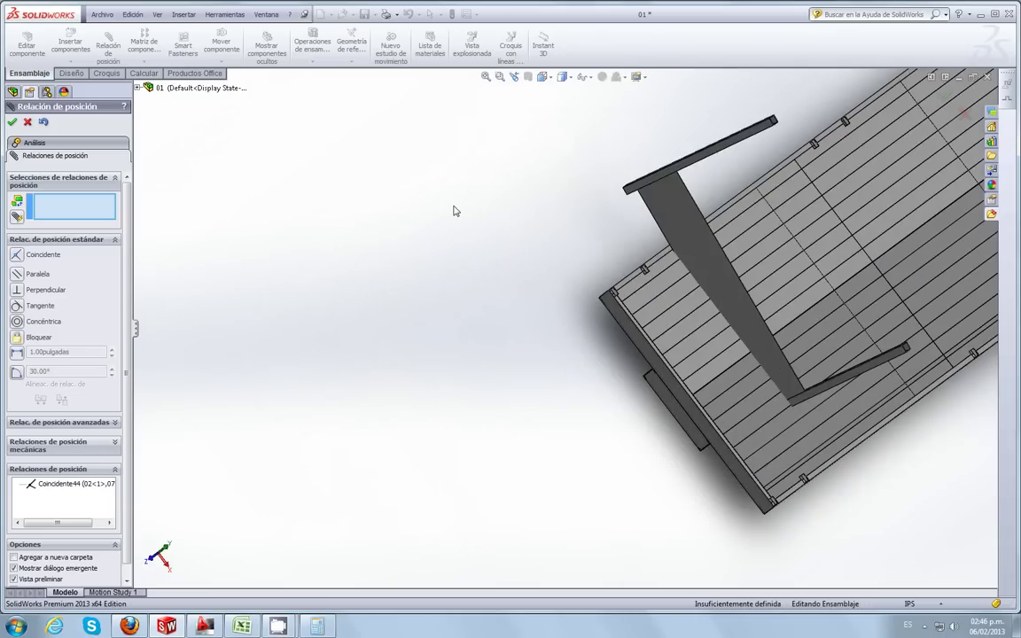
{"action": "key", "text": "Up"}
{"action": "key", "text": "Up"}
{"action": "key", "text": "Up"}
{"action": "key", "text": "Up"}
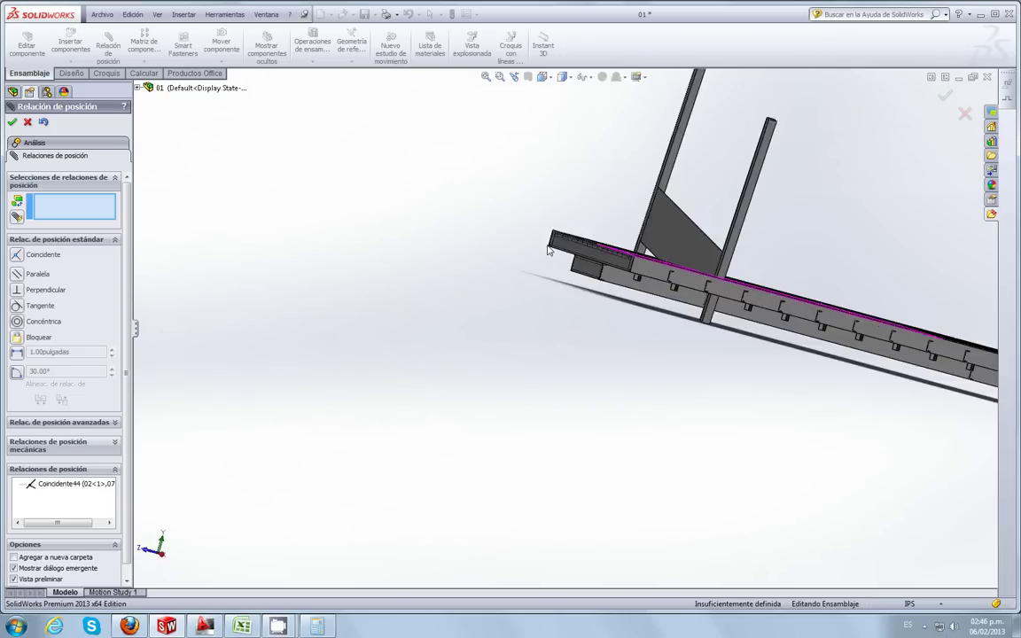
{"action": "key", "text": "Up"}
{"action": "key", "text": "Up"}
{"action": "key", "text": "Up"}
{"action": "key", "text": "Up"}
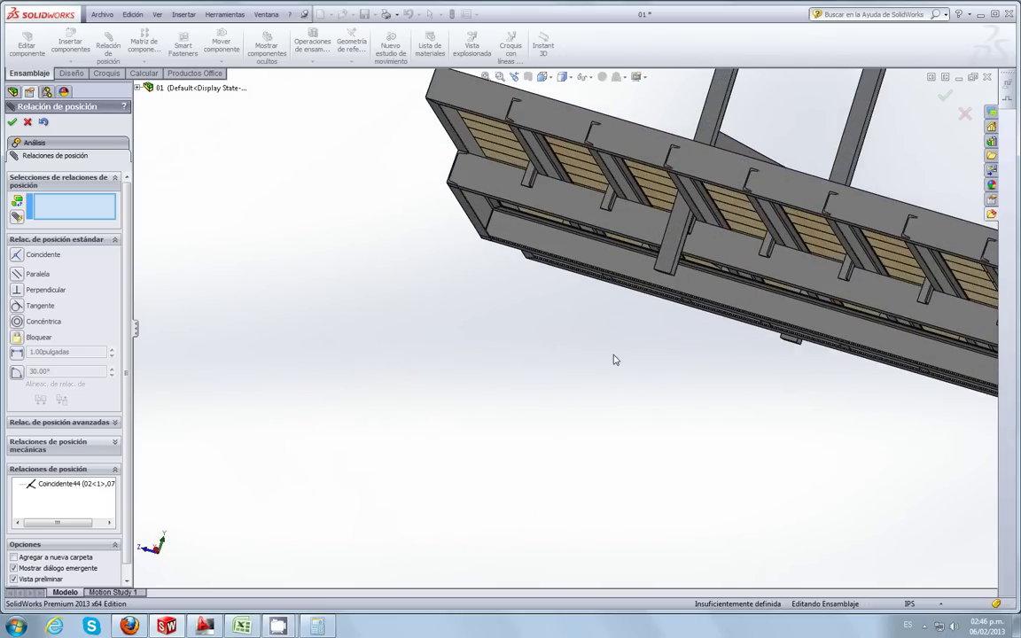
{"action": "key", "text": "Up"}
{"action": "key", "text": "Up"}
{"action": "scroll", "coordinate": [747, 160], "scroll_direction": "down", "scroll_amount": 2}
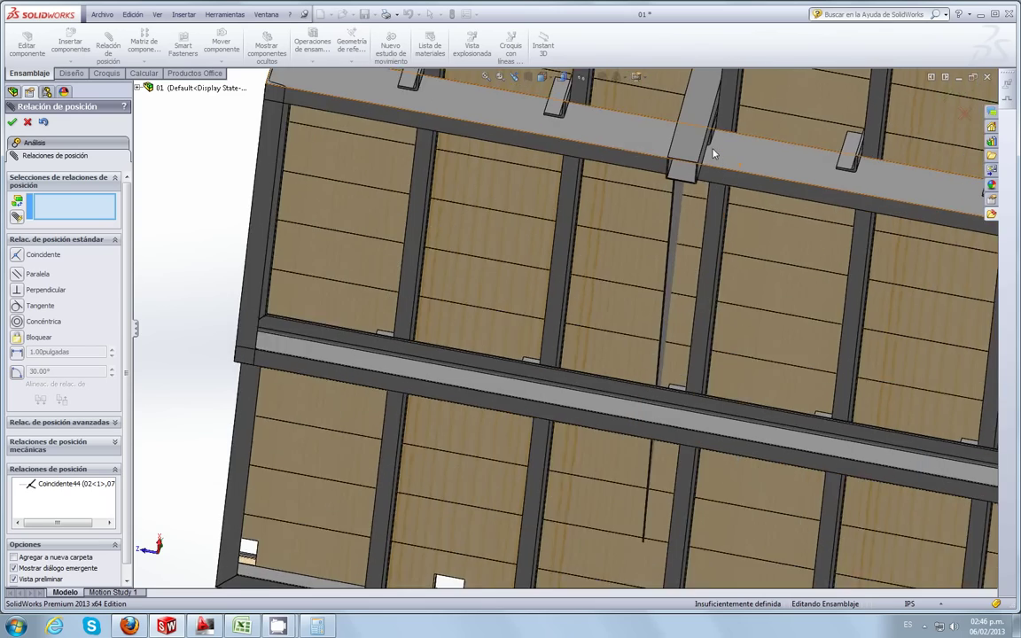
{"action": "scroll", "coordinate": [714, 148], "scroll_direction": "down", "scroll_amount": 2}
{"action": "scroll", "coordinate": [690, 150], "scroll_direction": "up", "scroll_amount": 2}
{"action": "scroll", "coordinate": [690, 212], "scroll_direction": "up", "scroll_amount": 2}
{"action": "scroll", "coordinate": [682, 230], "scroll_direction": "up", "scroll_amount": 2}
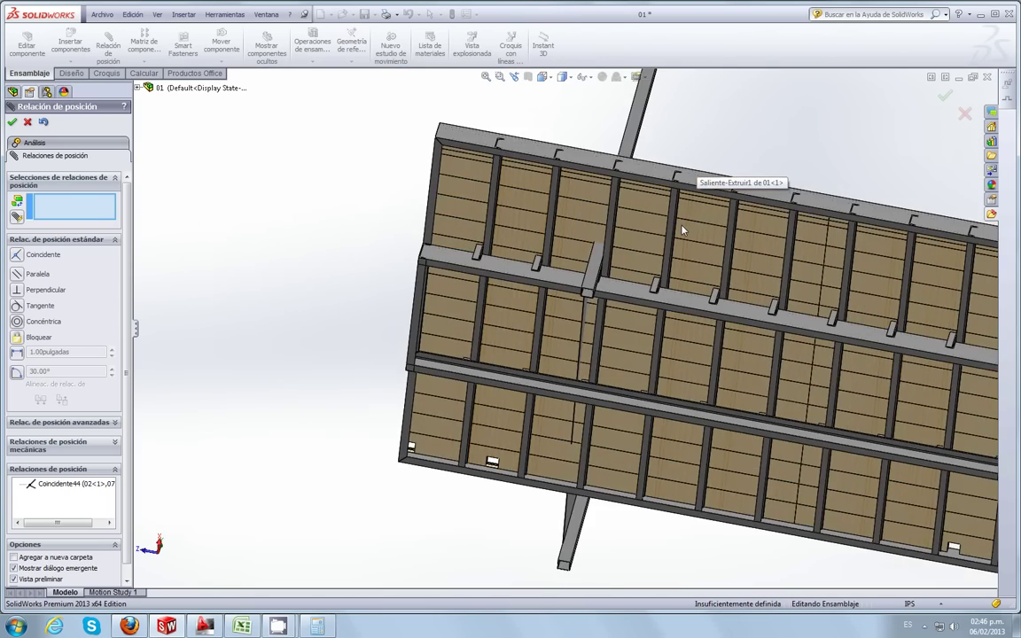
{"action": "middle_click_drag", "start_coordinate": [682, 230], "coordinate": [709, 387]}
{"action": "scroll", "coordinate": [791, 343], "scroll_direction": "down", "scroll_amount": 2}
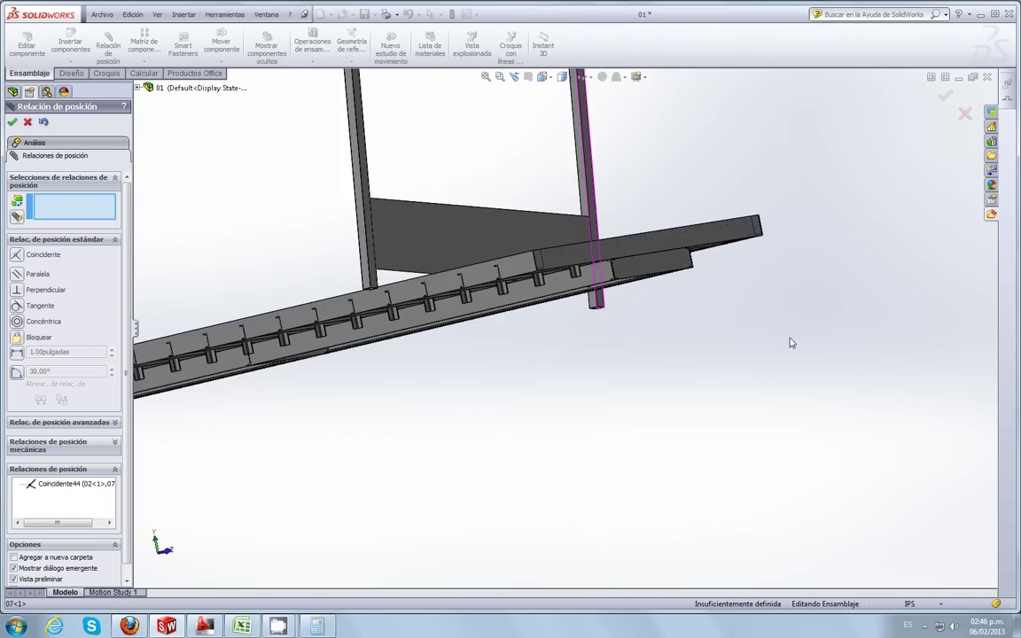
{"action": "middle_click_drag", "start_coordinate": [791, 343], "coordinate": [390, 284]}
{"action": "scroll", "coordinate": [319, 292], "scroll_direction": "down", "scroll_amount": 2}
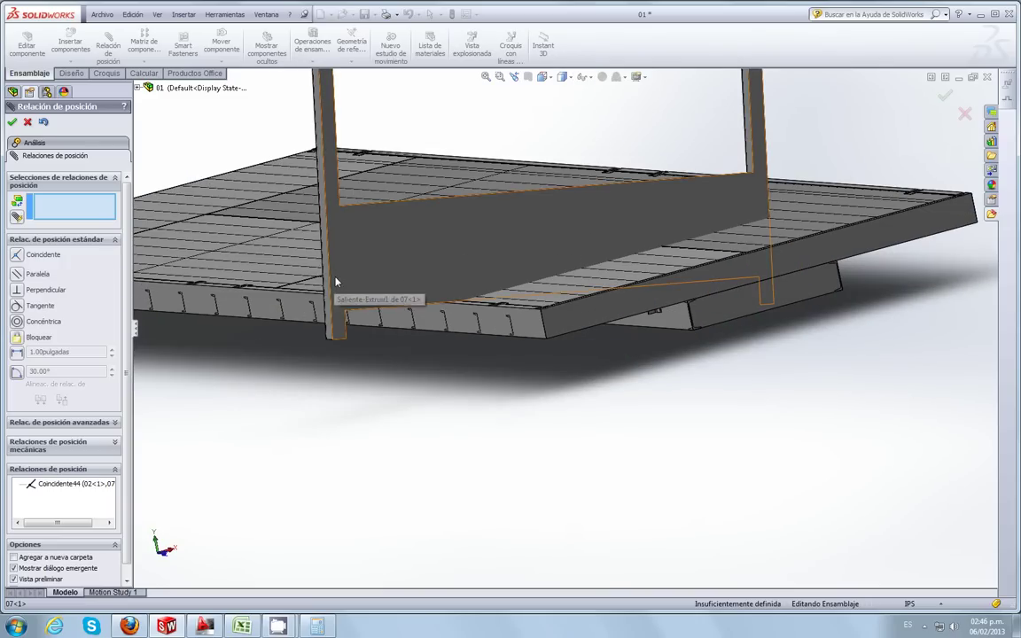
{"action": "left_click", "coordinate": [335, 282]}
{"action": "scroll", "coordinate": [461, 296], "scroll_direction": "down", "scroll_amount": 1}
{"action": "middle_click_drag", "start_coordinate": [499, 304], "coordinate": [584, 459]}
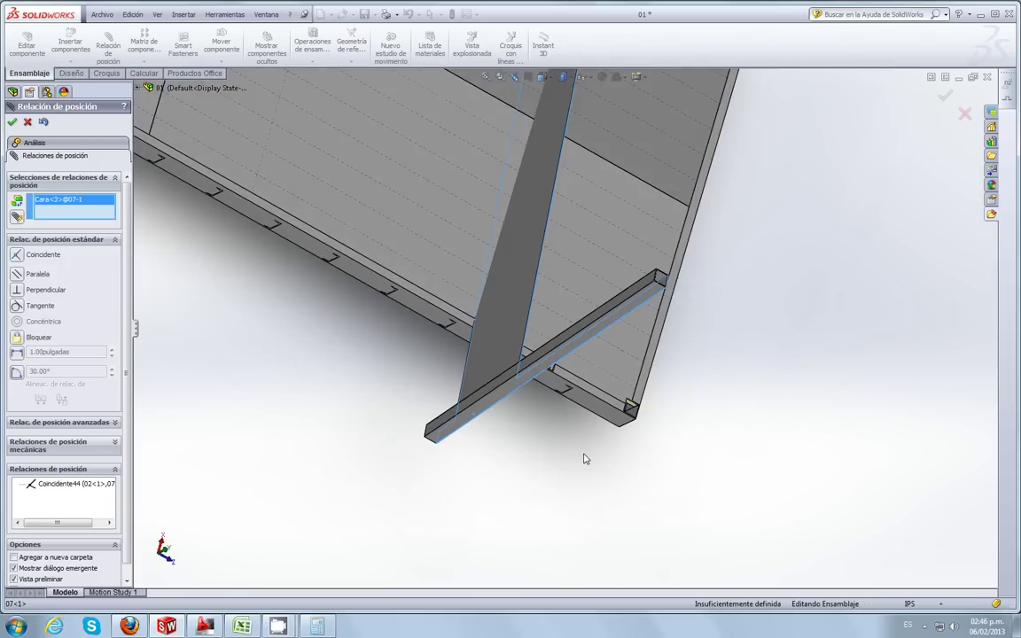
{"action": "scroll", "coordinate": [635, 416], "scroll_direction": "down", "scroll_amount": 1}
{"action": "scroll", "coordinate": [618, 406], "scroll_direction": "down", "scroll_amount": 1}
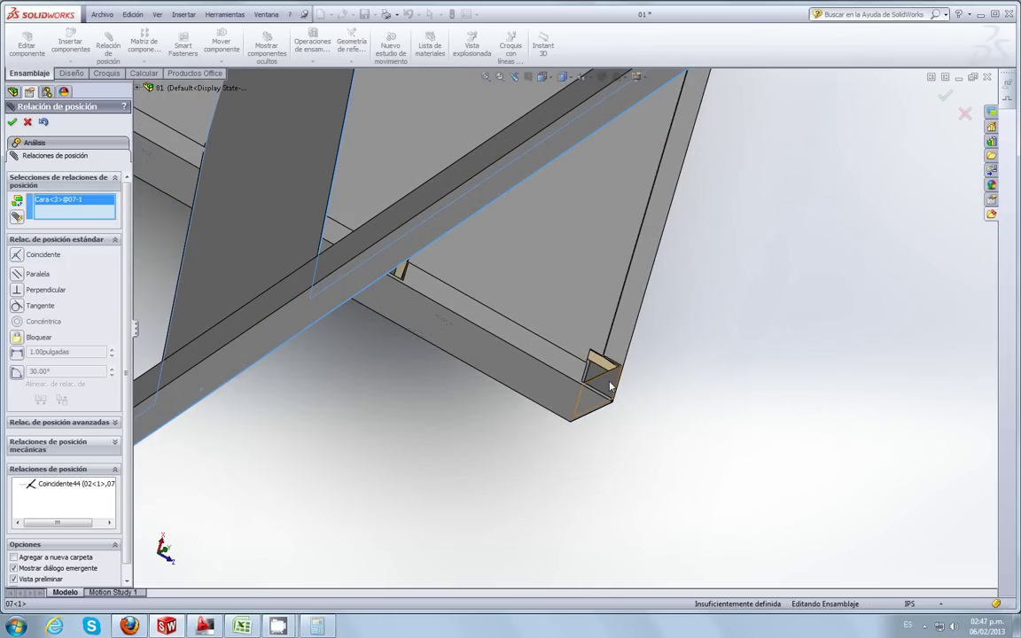
{"action": "left_click", "coordinate": [610, 384]}
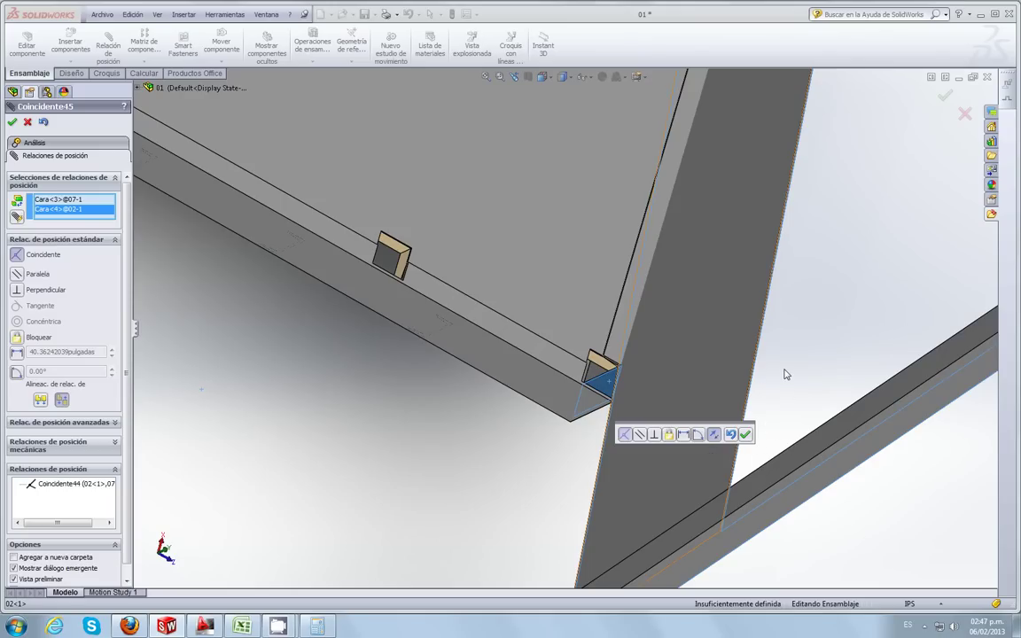
{"action": "key", "text": "Return"}
Step: Select the post's side face and small bracket face, raising the over-defined warning
{"action": "left_click", "coordinate": [660, 365]}
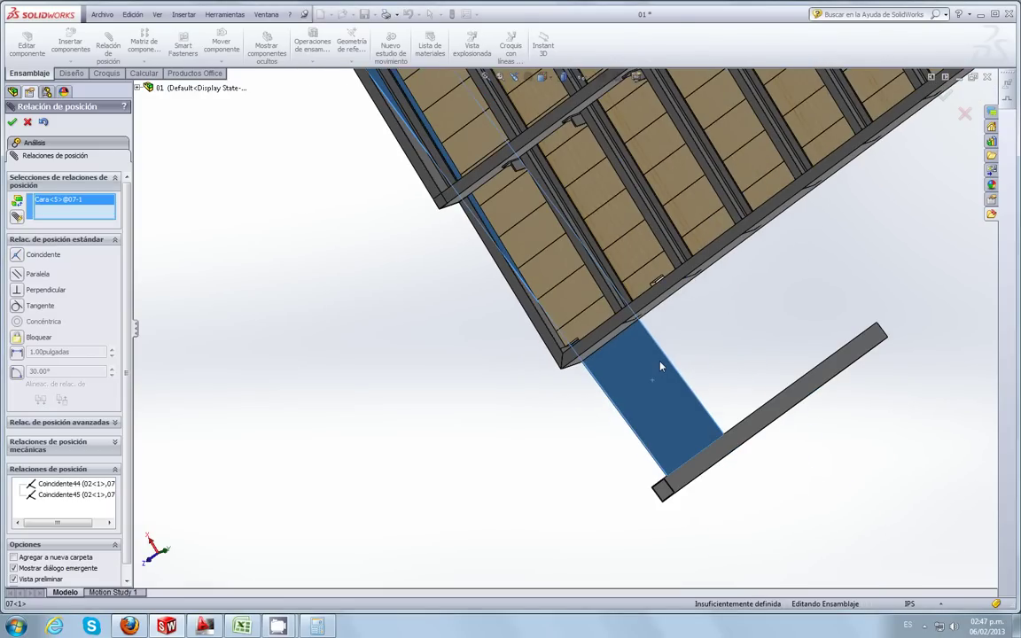
{"action": "middle_click_drag", "start_coordinate": [658, 367], "coordinate": [510, 309]}
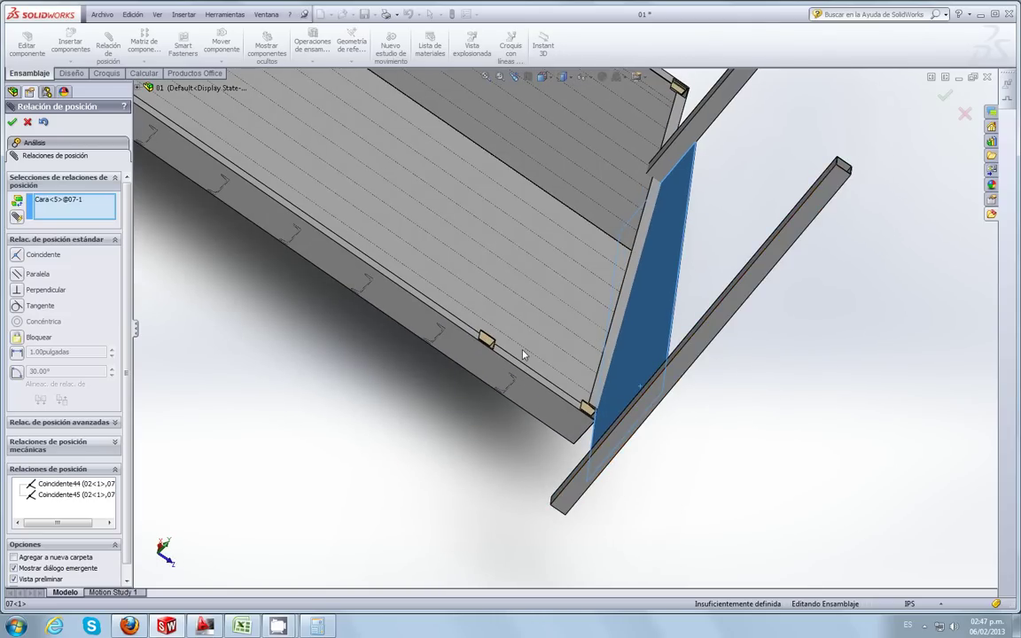
{"action": "mouse_move", "coordinate": [522, 354]}
{"action": "middle_mouse_down"}
{"action": "mouse_move", "coordinate": [603, 506]}
{"action": "mouse_move", "coordinate": [563, 520]}
{"action": "mouse_move", "coordinate": [599, 426]}
{"action": "middle_mouse_up"}
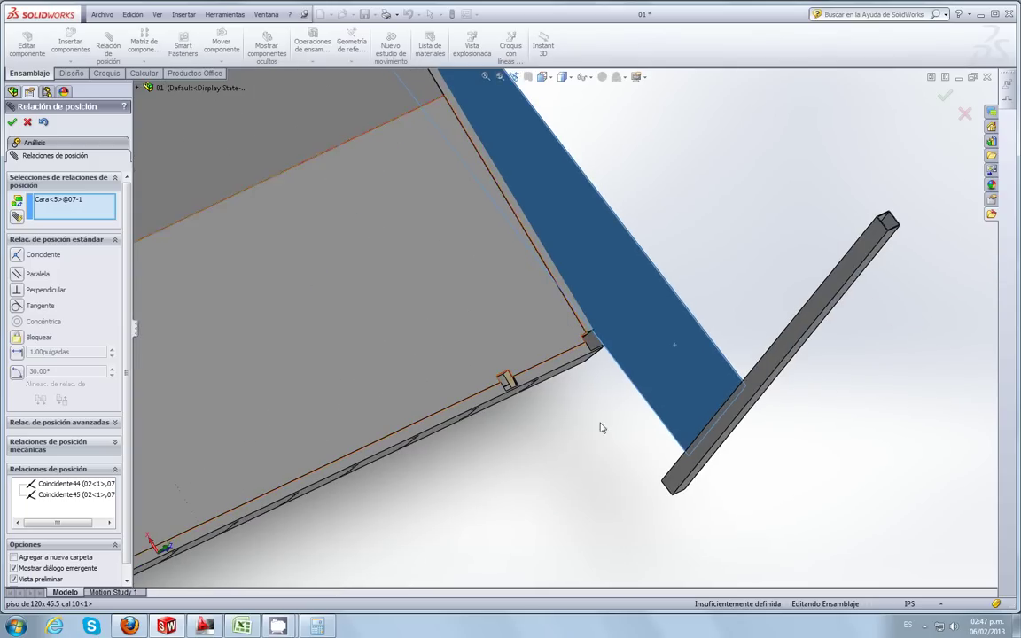
{"action": "left_click", "coordinate": [685, 413]}
{"action": "middle_click_drag", "start_coordinate": [725, 490], "coordinate": [687, 483]}
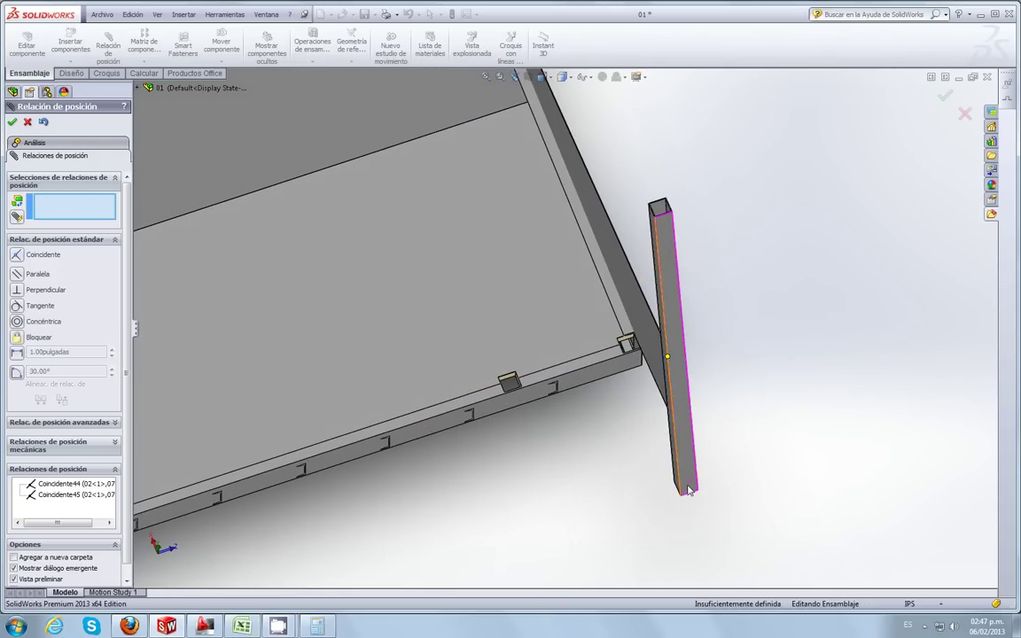
{"action": "left_click", "coordinate": [687, 483]}
{"action": "mouse_move", "coordinate": [588, 449]}
{"action": "middle_mouse_down"}
{"action": "mouse_move", "coordinate": [645, 494]}
{"action": "mouse_move", "coordinate": [658, 519]}
{"action": "mouse_move", "coordinate": [623, 327]}
{"action": "middle_mouse_up"}
{"action": "scroll", "coordinate": [623, 327], "scroll_direction": "down", "scroll_amount": 3}
{"action": "scroll", "coordinate": [598, 342], "scroll_direction": "down", "scroll_amount": 2}
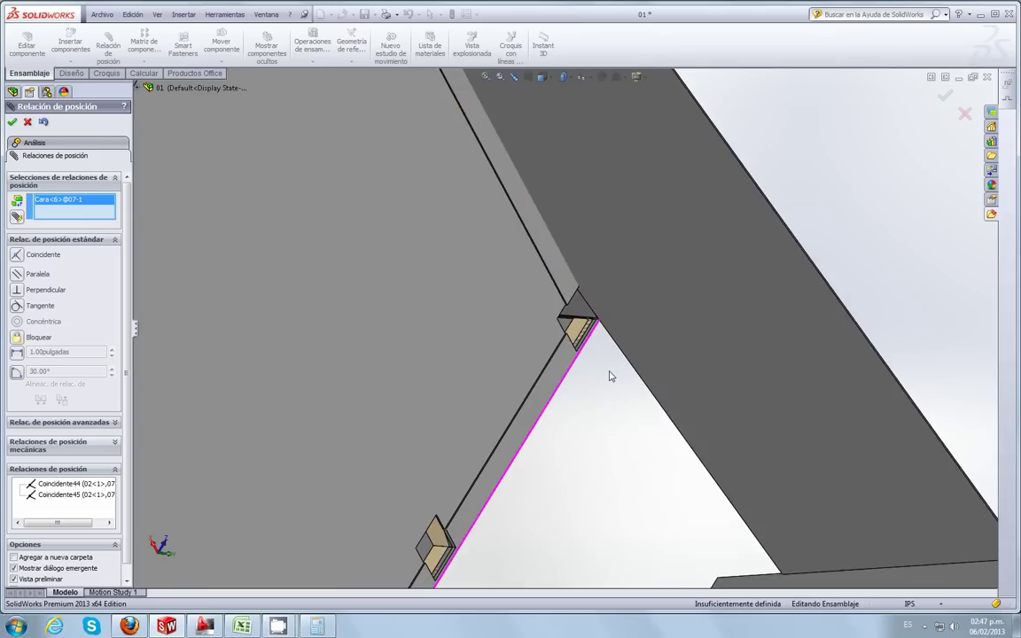
{"action": "middle_click_drag", "start_coordinate": [562, 328], "coordinate": [553, 332]}
{"action": "left_click", "coordinate": [554, 332]}
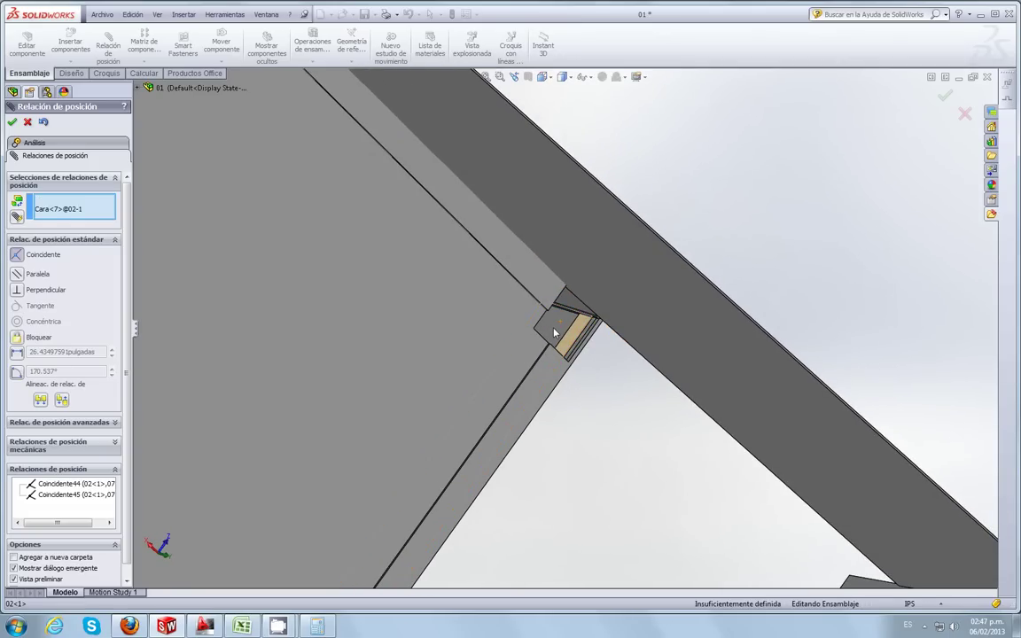
{"action": "left_click", "coordinate": [608, 411]}
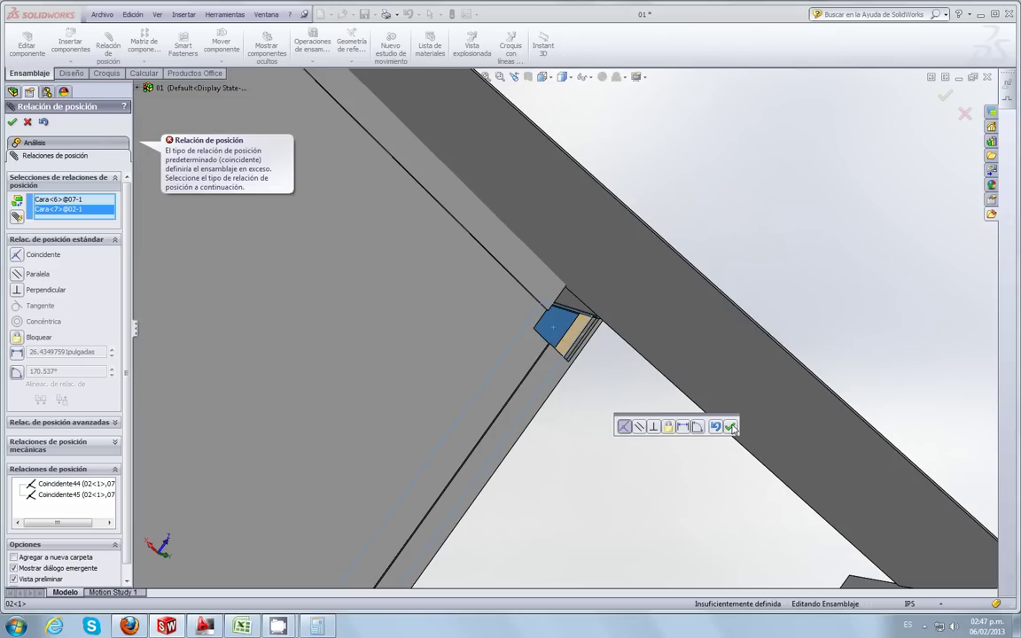
Step: Deselect the conflicting post face and exit the mate with Esc, adding nothing
{"action": "left_click", "coordinate": [715, 427]}
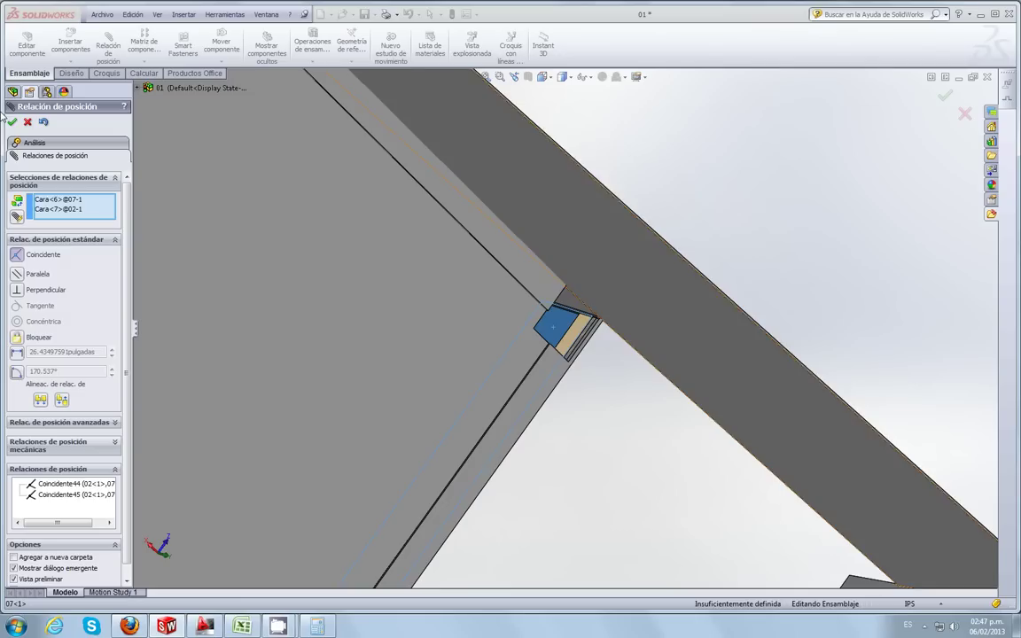
{"action": "left_click", "coordinate": [486, 319]}
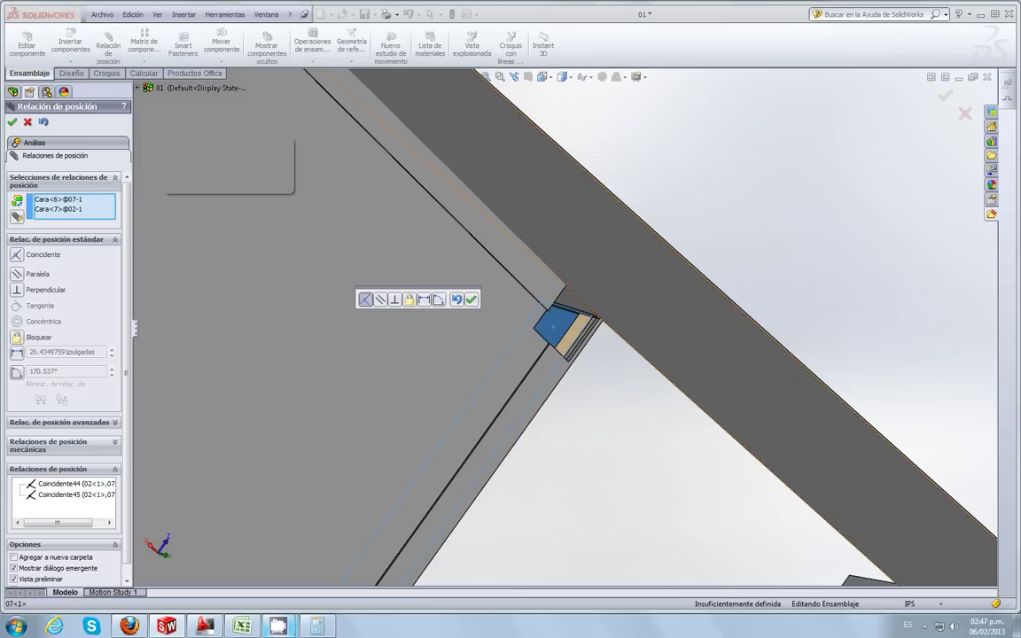
{"action": "left_click", "coordinate": [346, 447]}
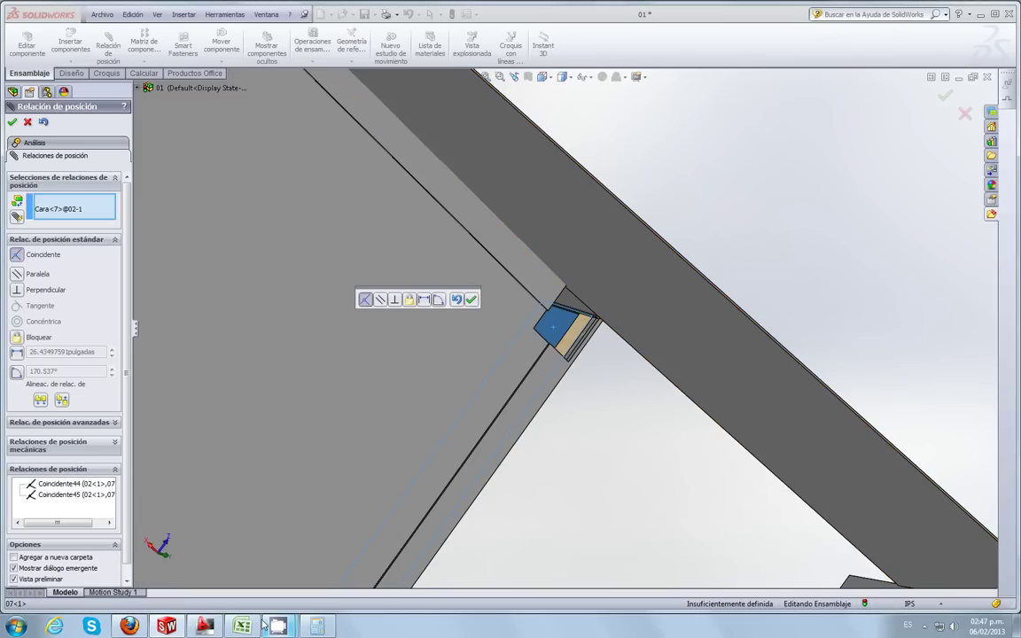
{"action": "left_click", "coordinate": [443, 341]}
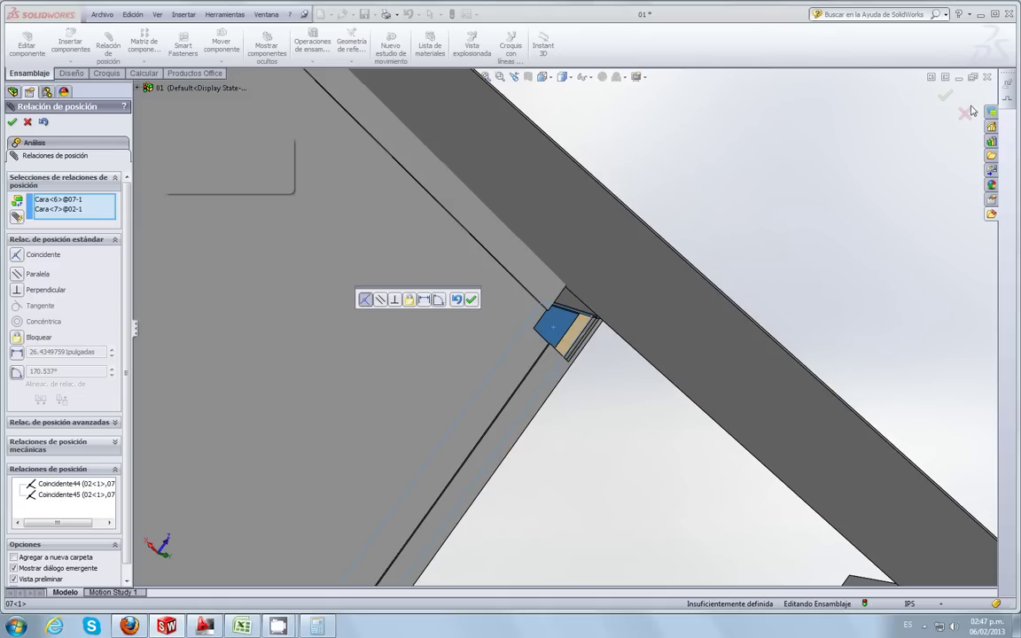
{"action": "right_click", "coordinate": [279, 627]}
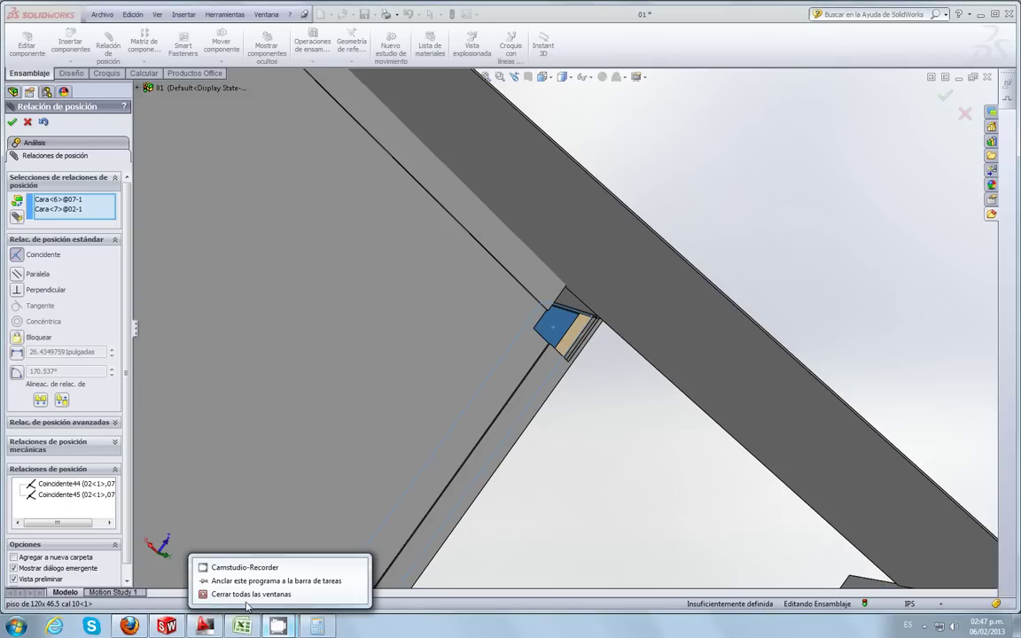
{"action": "left_click", "coordinate": [580, 536]}
{"action": "key", "text": "Escape"}
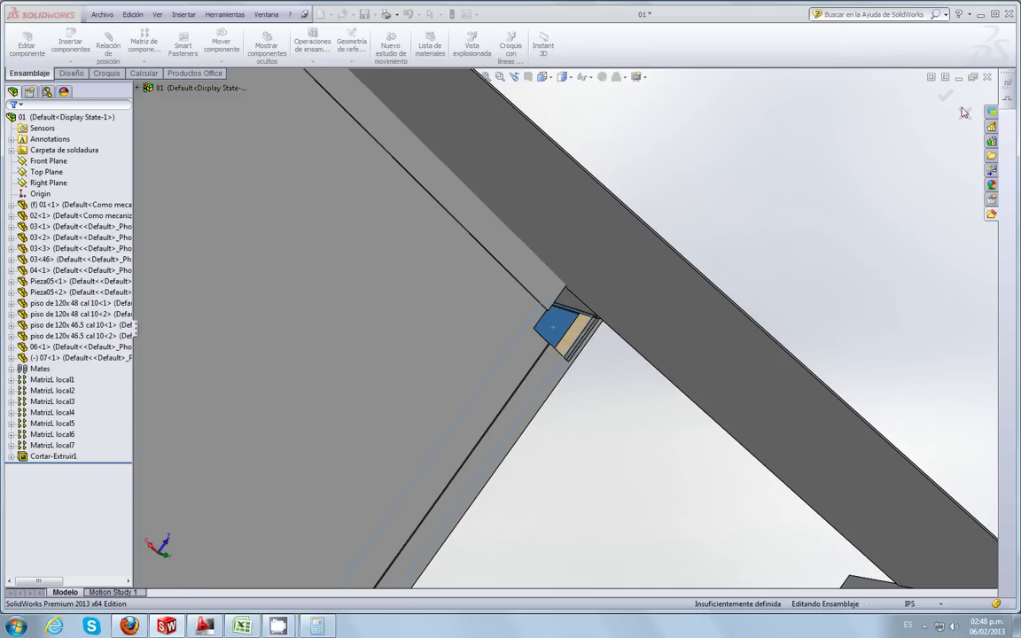
Step: Delete mates Coincidente45 and Coincidente44 from the assembly's Mates folder
{"action": "right_click", "coordinate": [282, 628]}
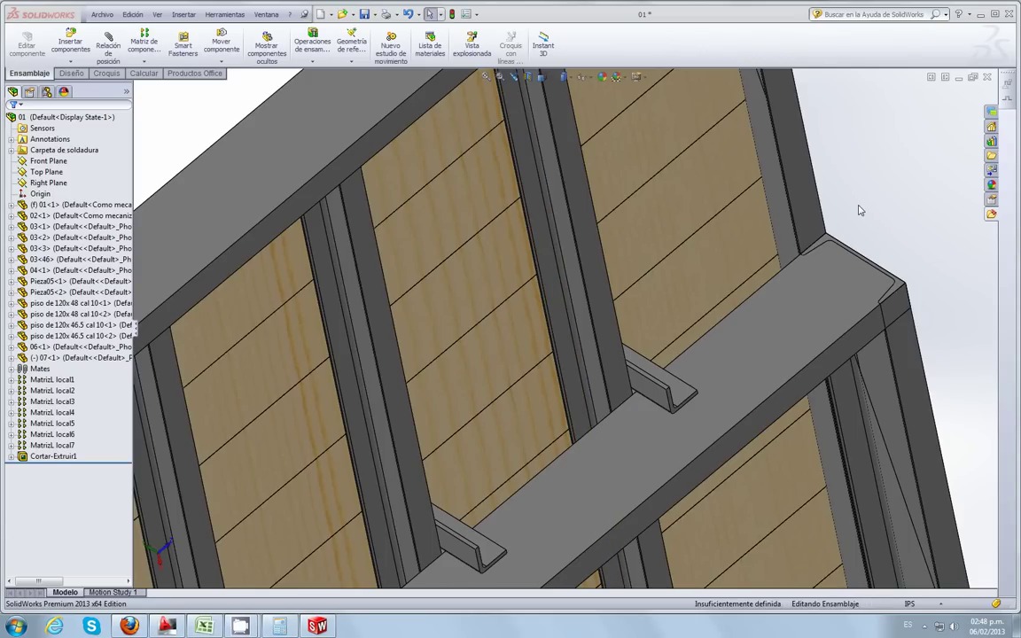
{"action": "scroll", "coordinate": [887, 266], "scroll_direction": "down", "scroll_amount": 5}
{"action": "scroll", "coordinate": [917, 283], "scroll_direction": "down", "scroll_amount": 3}
{"action": "mouse_move", "coordinate": [923, 274]}
{"action": "middle_mouse_down"}
{"action": "mouse_move", "coordinate": [838, 235]}
{"action": "mouse_move", "coordinate": [558, 349]}
{"action": "mouse_move", "coordinate": [563, 267]}
{"action": "mouse_move", "coordinate": [495, 357]}
{"action": "middle_mouse_up"}
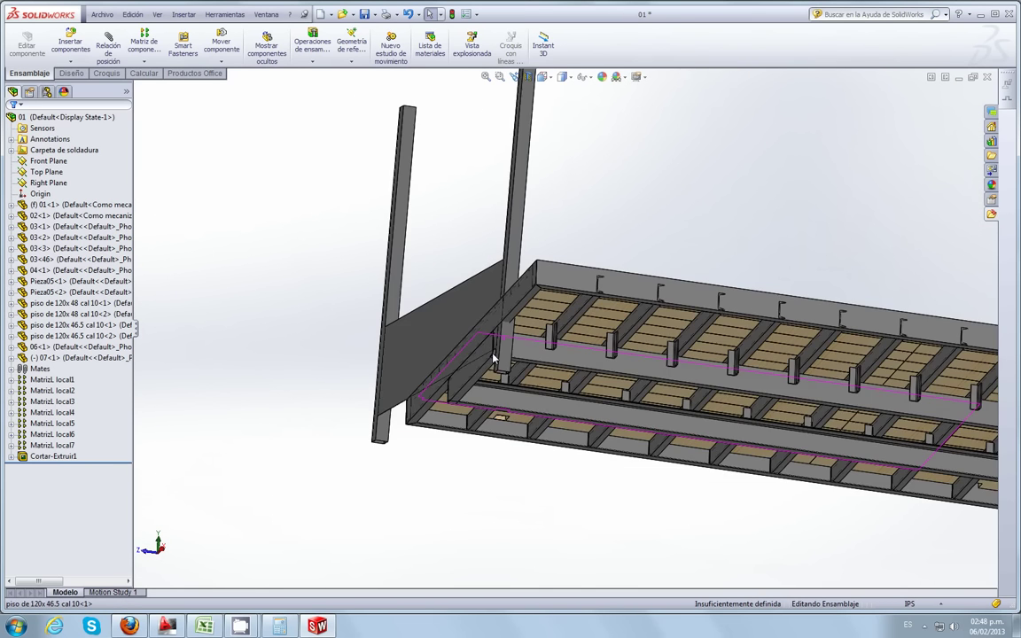
{"action": "scroll", "coordinate": [487, 359], "scroll_direction": "down", "scroll_amount": 2}
{"action": "scroll", "coordinate": [448, 363], "scroll_direction": "down", "scroll_amount": 2}
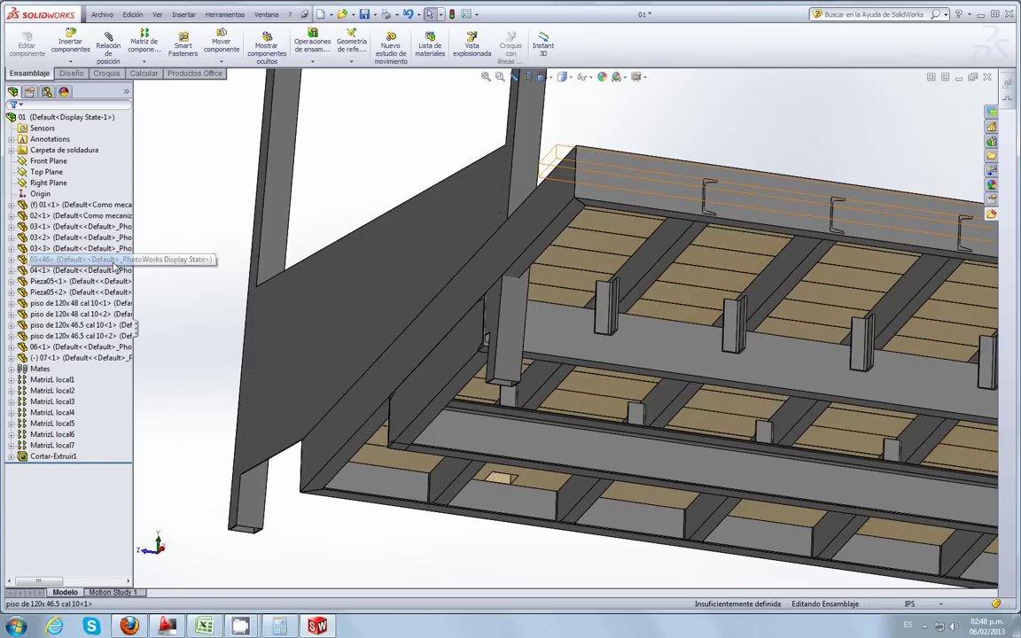
{"action": "left_click", "coordinate": [10, 368]}
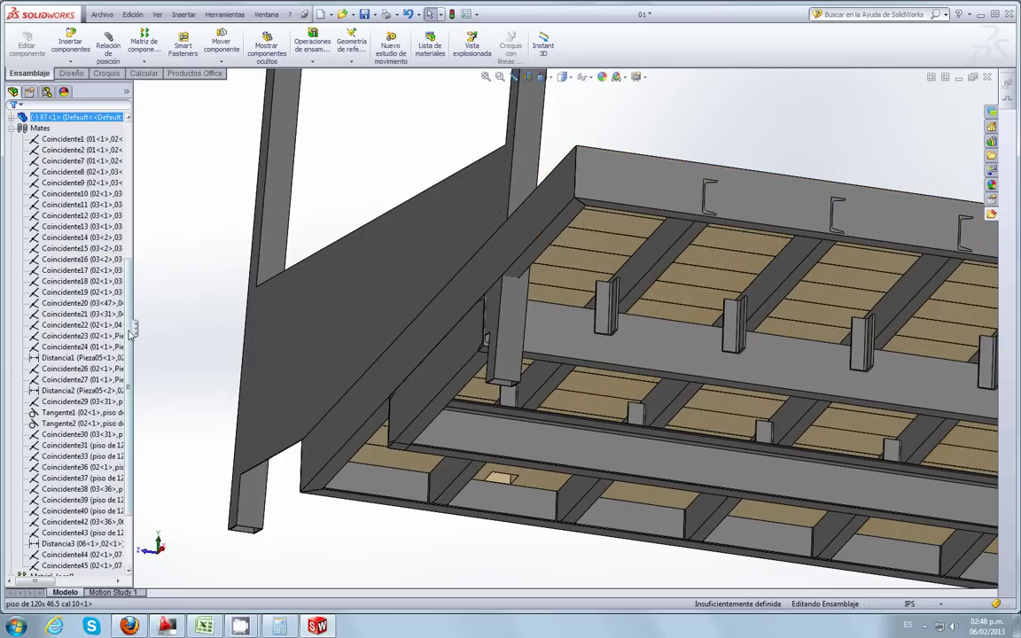
{"action": "left_click_drag", "start_coordinate": [129, 304], "coordinate": [159, 461]}
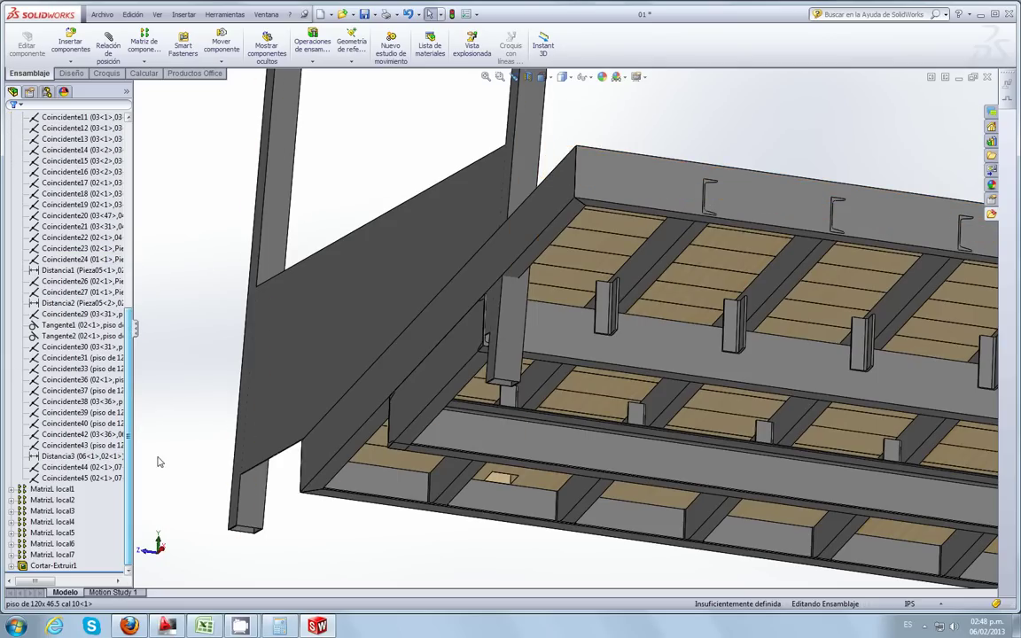
{"action": "right_click", "coordinate": [97, 479]}
{"action": "left_click", "coordinate": [118, 462]}
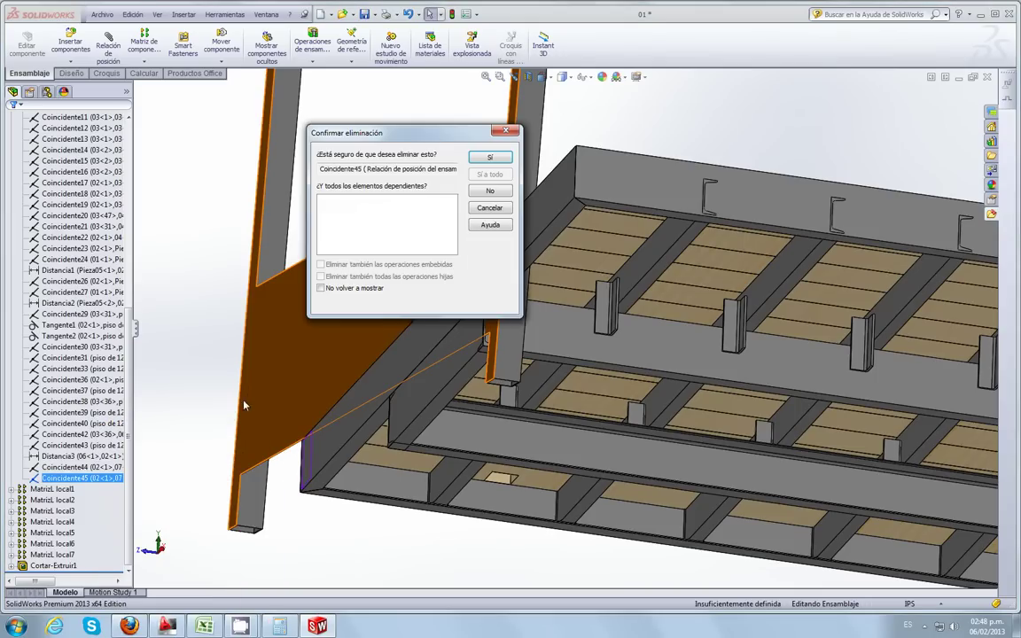
{"action": "left_click", "coordinate": [490, 159]}
{"action": "left_click", "coordinate": [72, 479]}
{"action": "right_click", "coordinate": [73, 480]}
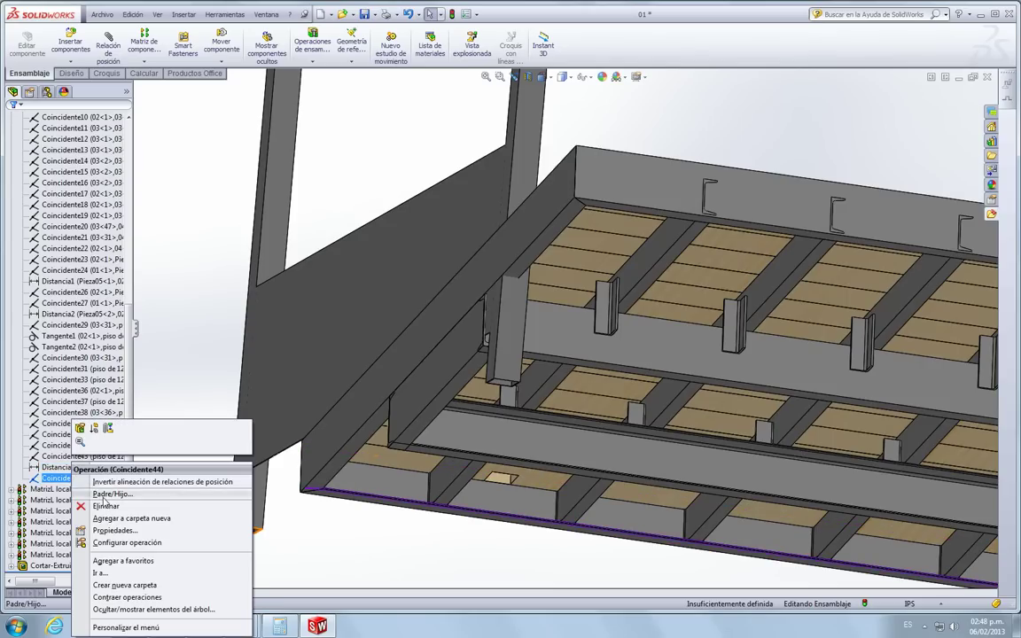
{"action": "left_click", "coordinate": [106, 448]}
{"action": "left_click", "coordinate": [491, 158]}
Step: Select the post component and start a new mate from its face
{"action": "scroll", "coordinate": [519, 218], "scroll_direction": "down", "scroll_amount": 3}
{"action": "mouse_move", "coordinate": [522, 307]}
{"action": "middle_mouse_down"}
{"action": "mouse_move", "coordinate": [573, 186]}
{"action": "mouse_move", "coordinate": [455, 312]}
{"action": "middle_mouse_up"}
{"action": "left_click", "coordinate": [505, 346]}
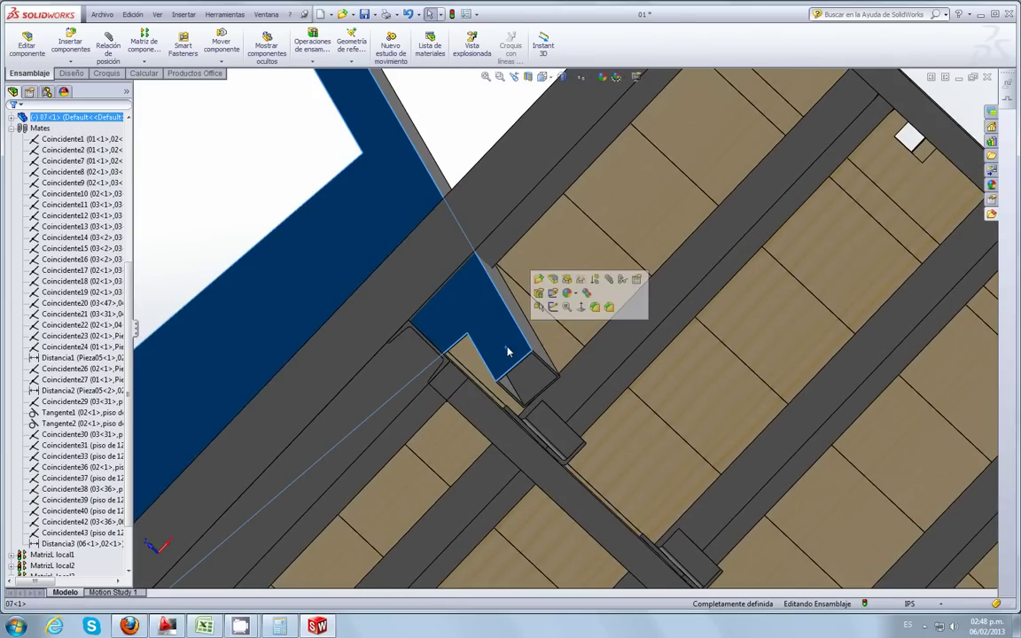
{"action": "scroll", "coordinate": [517, 229], "scroll_direction": "down", "scroll_amount": 2}
{"action": "mouse_move", "coordinate": [518, 229]}
{"action": "middle_mouse_down"}
{"action": "mouse_move", "coordinate": [656, 287]}
{"action": "mouse_move", "coordinate": [615, 305]}
{"action": "mouse_move", "coordinate": [507, 213]}
{"action": "mouse_move", "coordinate": [503, 310]}
{"action": "mouse_move", "coordinate": [538, 235]}
{"action": "mouse_move", "coordinate": [520, 268]}
{"action": "mouse_move", "coordinate": [549, 312]}
{"action": "mouse_move", "coordinate": [567, 319]}
{"action": "middle_mouse_up"}
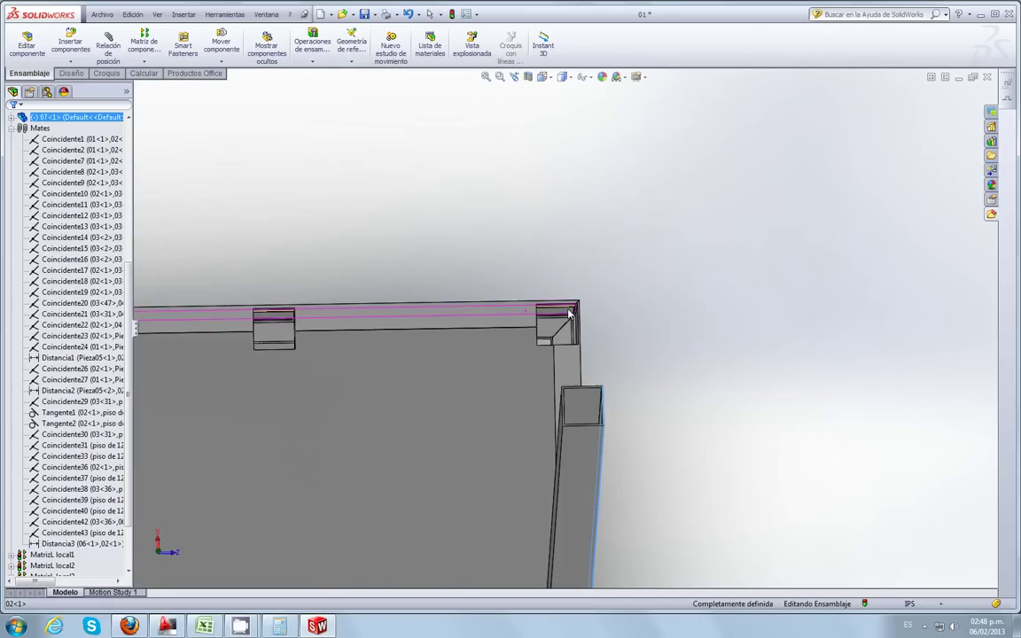
{"action": "left_click", "coordinate": [108, 44]}
{"action": "mouse_move", "coordinate": [421, 221]}
{"action": "middle_mouse_down"}
{"action": "mouse_move", "coordinate": [479, 219]}
{"action": "mouse_move", "coordinate": [494, 362]}
{"action": "middle_mouse_up"}
Step: Mate the post face coincident with the frame face as Coincidente50
{"action": "left_click", "coordinate": [464, 329]}
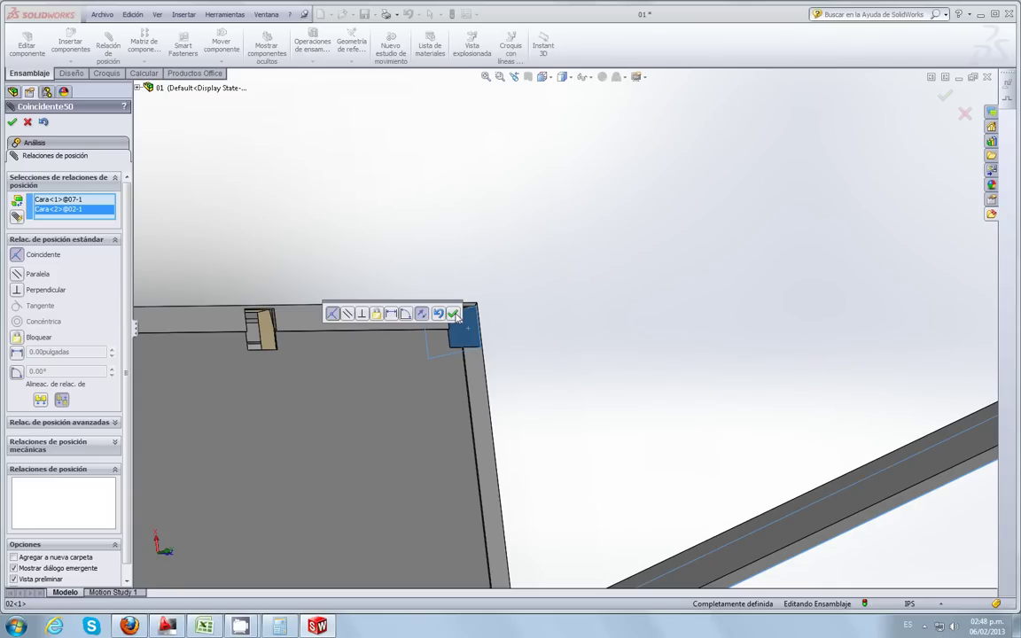
{"action": "key", "text": "Return"}
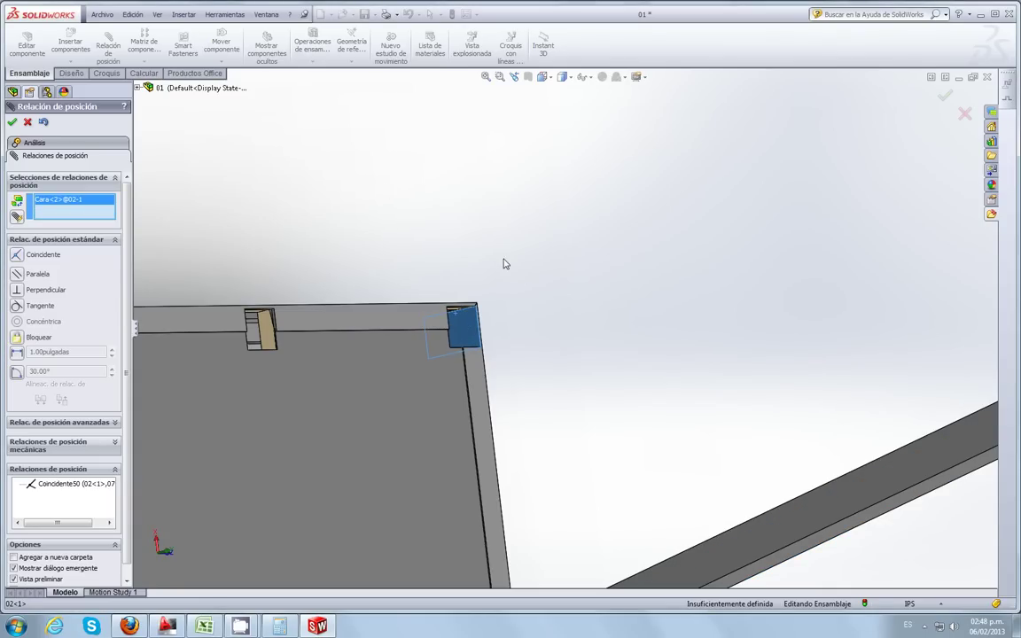
{"action": "mouse_move", "coordinate": [501, 264]}
{"action": "middle_mouse_down"}
{"action": "mouse_move", "coordinate": [401, 277]}
{"action": "mouse_move", "coordinate": [362, 392]}
{"action": "middle_mouse_up"}
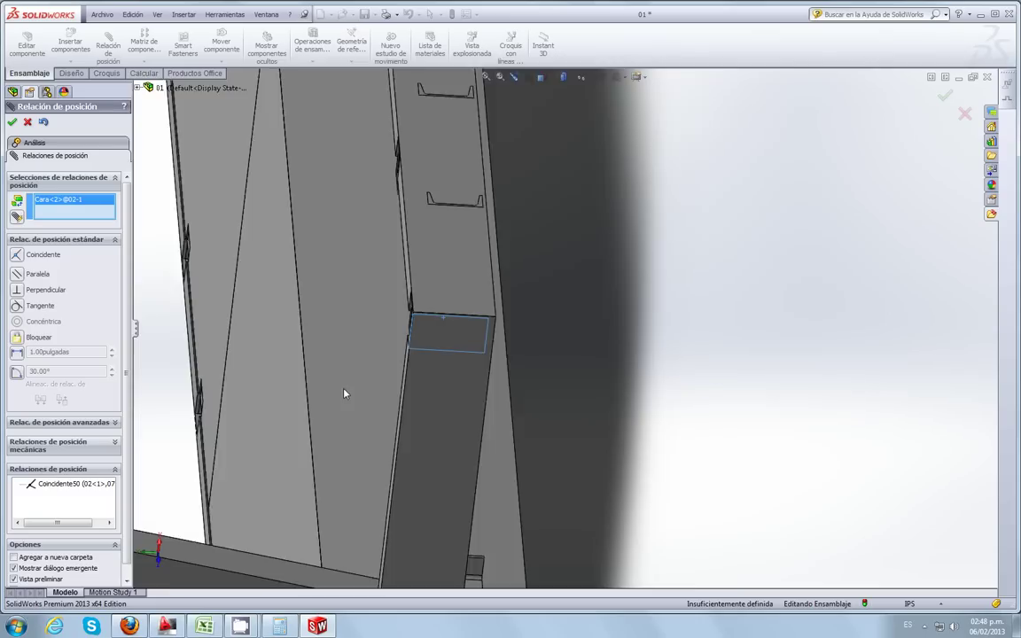
Step: Mate the post's bottom face coincident with the bar's end face as Coincidente52
{"action": "left_click", "coordinate": [248, 536]}
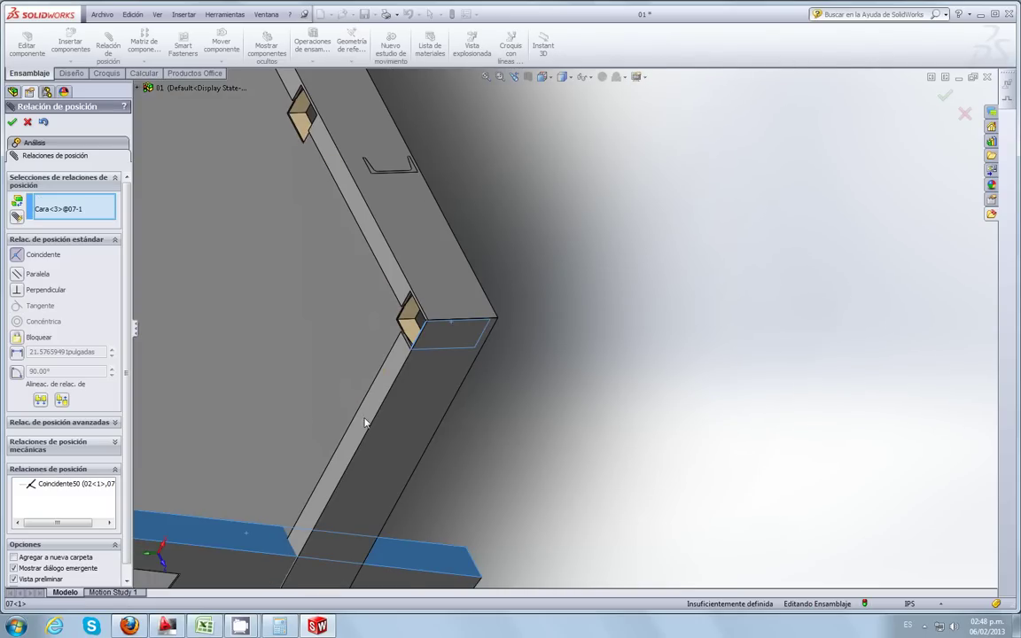
{"action": "left_click", "coordinate": [551, 340]}
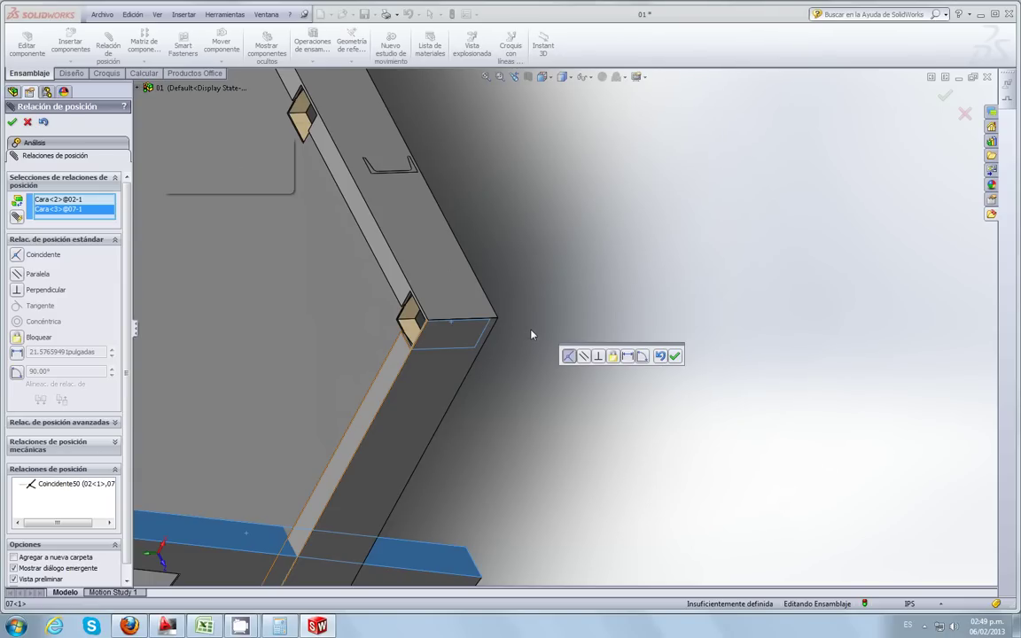
{"action": "key", "text": "ctrl+1"}
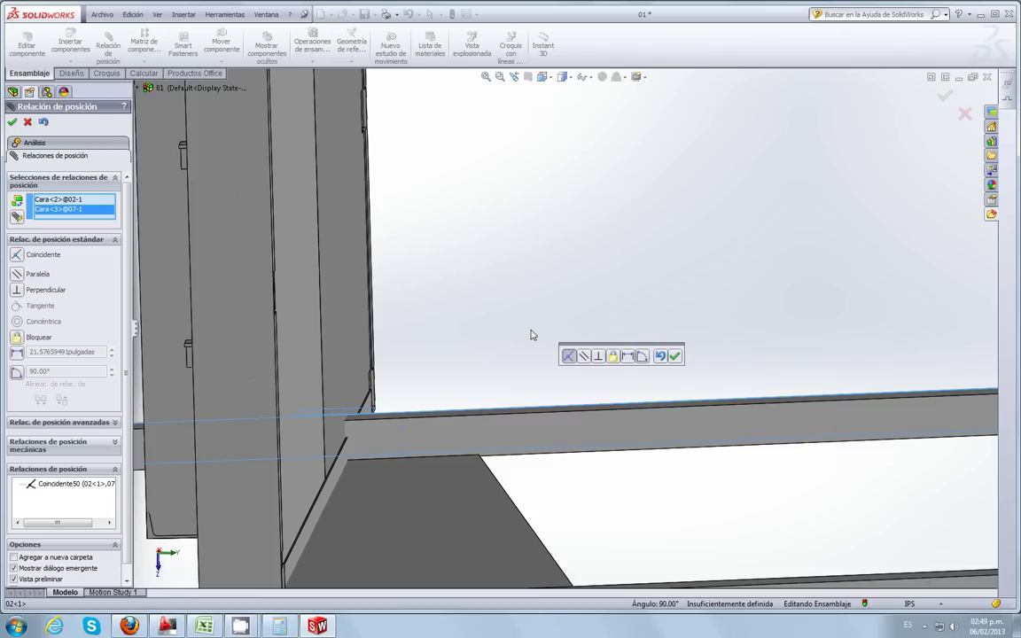
{"action": "mouse_move", "coordinate": [558, 312]}
{"action": "middle_mouse_down"}
{"action": "mouse_move", "coordinate": [510, 307]}
{"action": "mouse_move", "coordinate": [508, 291]}
{"action": "middle_mouse_up"}
{"action": "scroll", "coordinate": [504, 315], "scroll_direction": "up", "scroll_amount": 4}
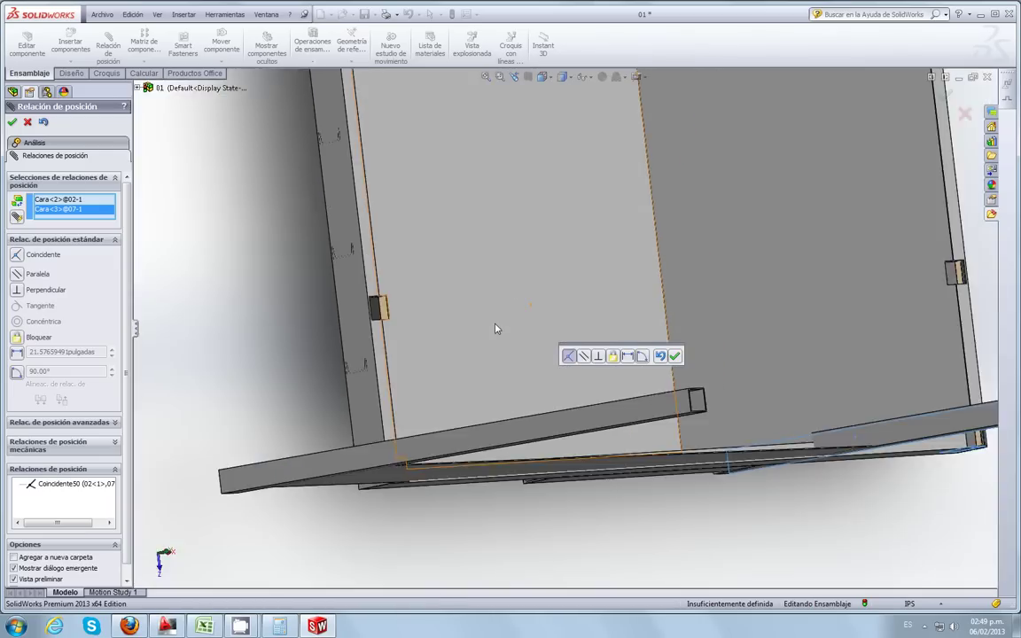
{"action": "middle_click_drag", "start_coordinate": [496, 331], "coordinate": [620, 372]}
{"action": "middle_click_drag", "start_coordinate": [774, 405], "coordinate": [688, 506]}
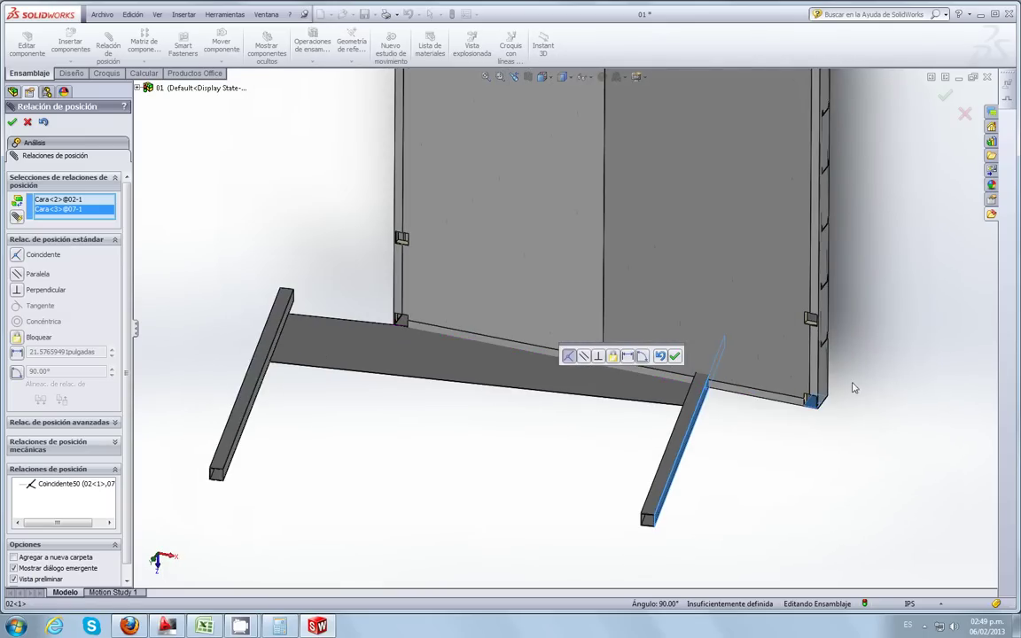
{"action": "scroll", "coordinate": [809, 406], "scroll_direction": "down", "scroll_amount": 2}
{"action": "scroll", "coordinate": [797, 389], "scroll_direction": "down", "scroll_amount": 2}
{"action": "left_click", "coordinate": [797, 390]}
{"action": "mouse_move", "coordinate": [745, 426]}
{"action": "middle_mouse_down"}
{"action": "mouse_move", "coordinate": [811, 352]}
{"action": "mouse_move", "coordinate": [802, 406]}
{"action": "middle_mouse_up"}
{"action": "scroll", "coordinate": [781, 388], "scroll_direction": "down", "scroll_amount": 2}
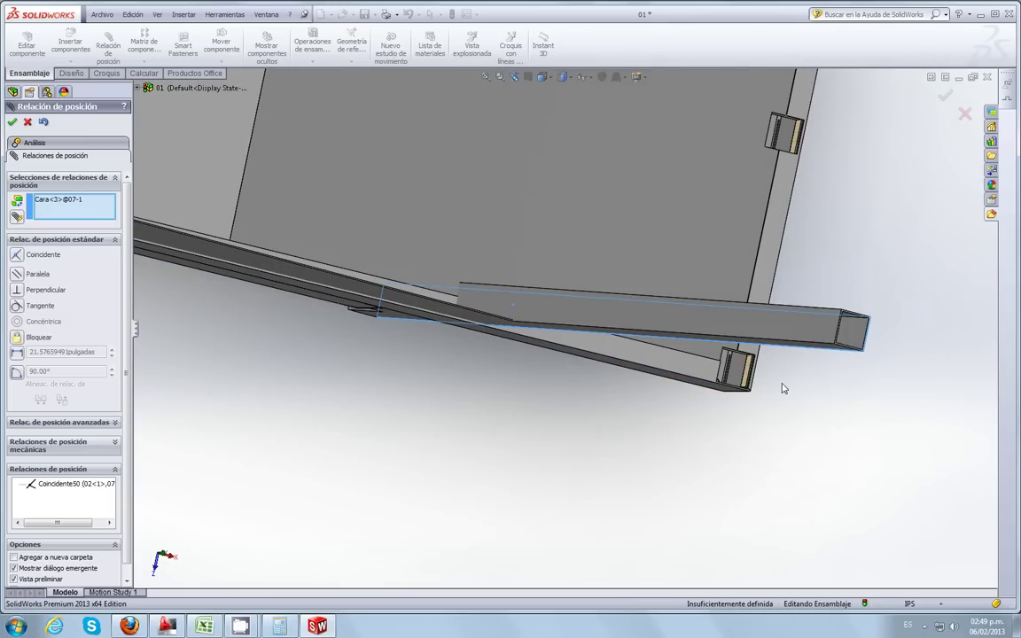
{"action": "left_click", "coordinate": [735, 377]}
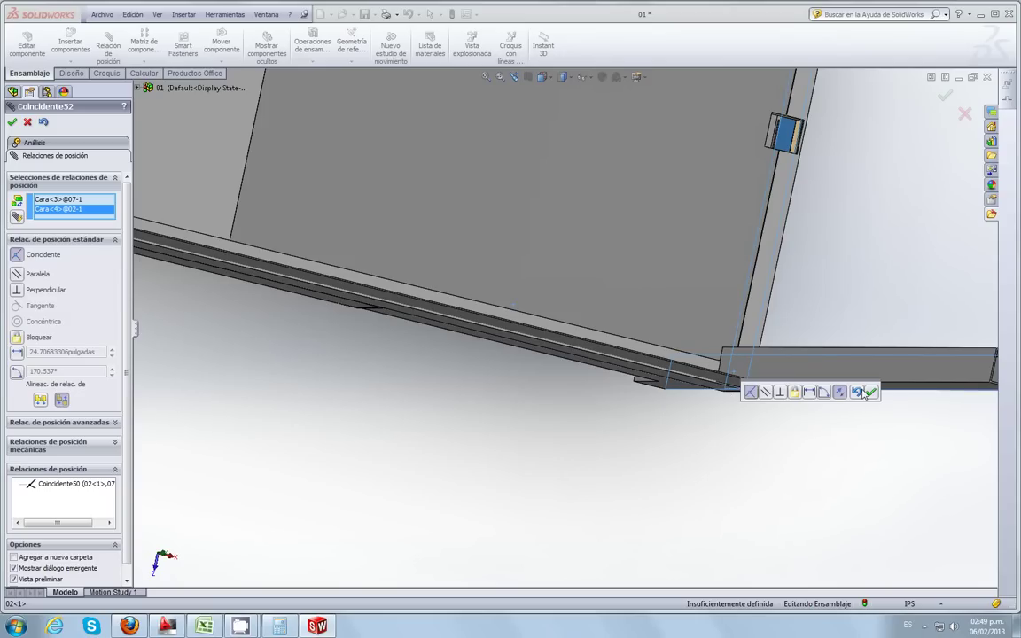
{"action": "key", "text": "Return"}
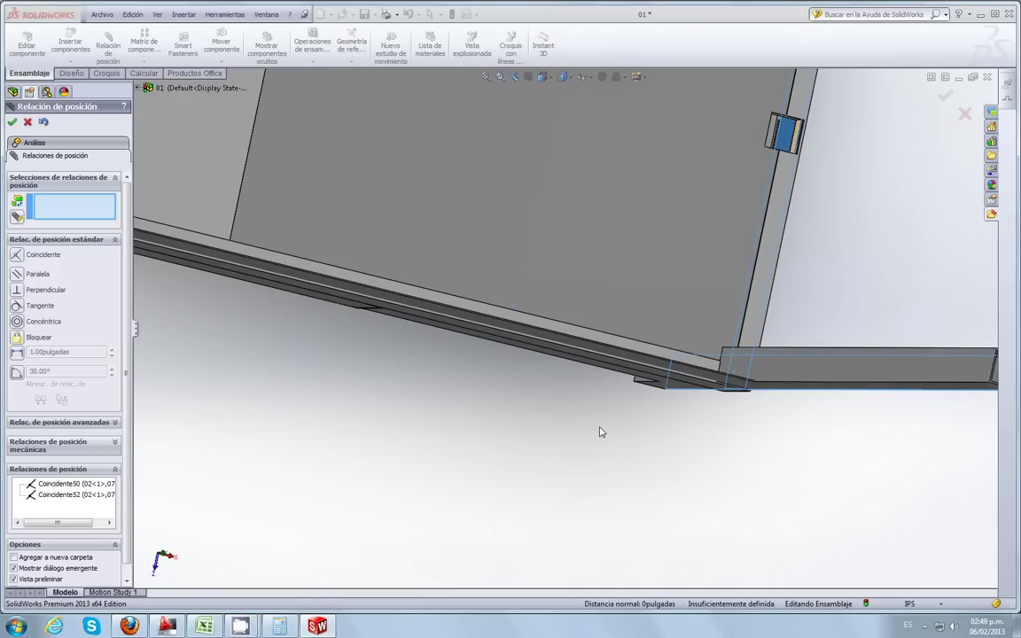
Step: Mate a square tube face coincident with the 120x48 floor platform face as Coincidente53
{"action": "middle_click_drag", "start_coordinate": [600, 431], "coordinate": [614, 417]}
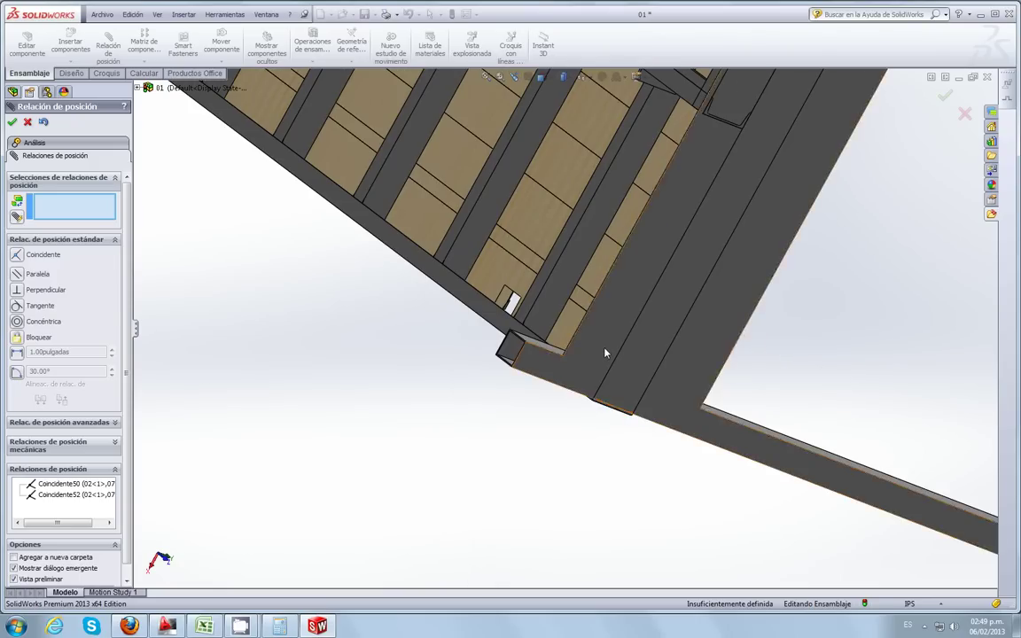
{"action": "scroll", "coordinate": [603, 415], "scroll_direction": "down", "scroll_amount": 2}
{"action": "scroll", "coordinate": [585, 372], "scroll_direction": "down", "scroll_amount": 2}
{"action": "scroll", "coordinate": [558, 350], "scroll_direction": "down", "scroll_amount": 2}
{"action": "mouse_move", "coordinate": [552, 353]}
{"action": "middle_mouse_down"}
{"action": "mouse_move", "coordinate": [570, 360]}
{"action": "mouse_move", "coordinate": [599, 471]}
{"action": "mouse_move", "coordinate": [540, 399]}
{"action": "middle_mouse_up"}
{"action": "left_click", "coordinate": [523, 378]}
{"action": "scroll", "coordinate": [615, 398], "scroll_direction": "up", "scroll_amount": 2}
{"action": "scroll", "coordinate": [621, 406], "scroll_direction": "up", "scroll_amount": 3}
{"action": "mouse_move", "coordinate": [620, 405]}
{"action": "middle_mouse_down"}
{"action": "mouse_move", "coordinate": [699, 386]}
{"action": "mouse_move", "coordinate": [713, 358]}
{"action": "mouse_move", "coordinate": [534, 332]}
{"action": "mouse_move", "coordinate": [522, 412]}
{"action": "mouse_move", "coordinate": [502, 410]}
{"action": "mouse_move", "coordinate": [486, 447]}
{"action": "mouse_move", "coordinate": [745, 223]}
{"action": "middle_mouse_up"}
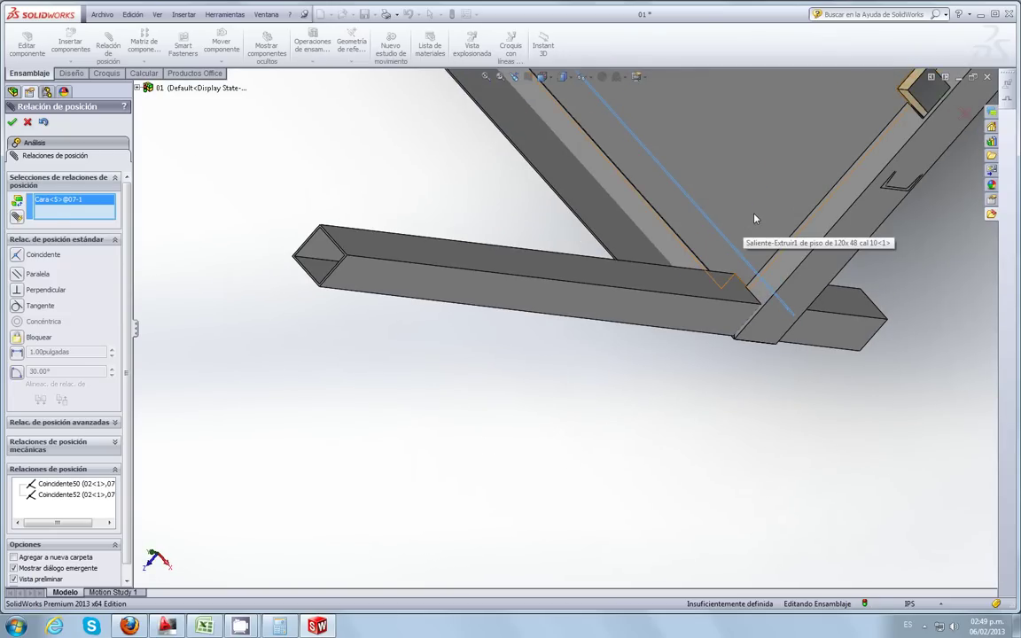
{"action": "left_click", "coordinate": [755, 218]}
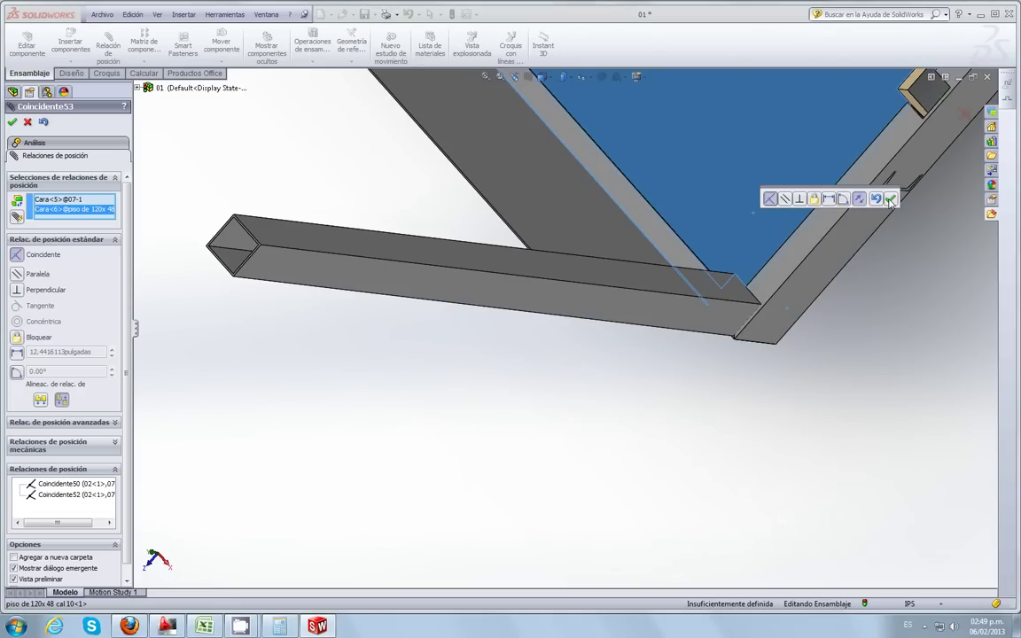
{"action": "left_click", "coordinate": [890, 200]}
{"action": "left_click", "coordinate": [856, 208]}
{"action": "mouse_move", "coordinate": [683, 380]}
{"action": "middle_mouse_down"}
{"action": "mouse_move", "coordinate": [726, 291]}
{"action": "mouse_move", "coordinate": [821, 338]}
{"action": "mouse_move", "coordinate": [752, 423]}
{"action": "mouse_move", "coordinate": [750, 347]}
{"action": "middle_mouse_up"}
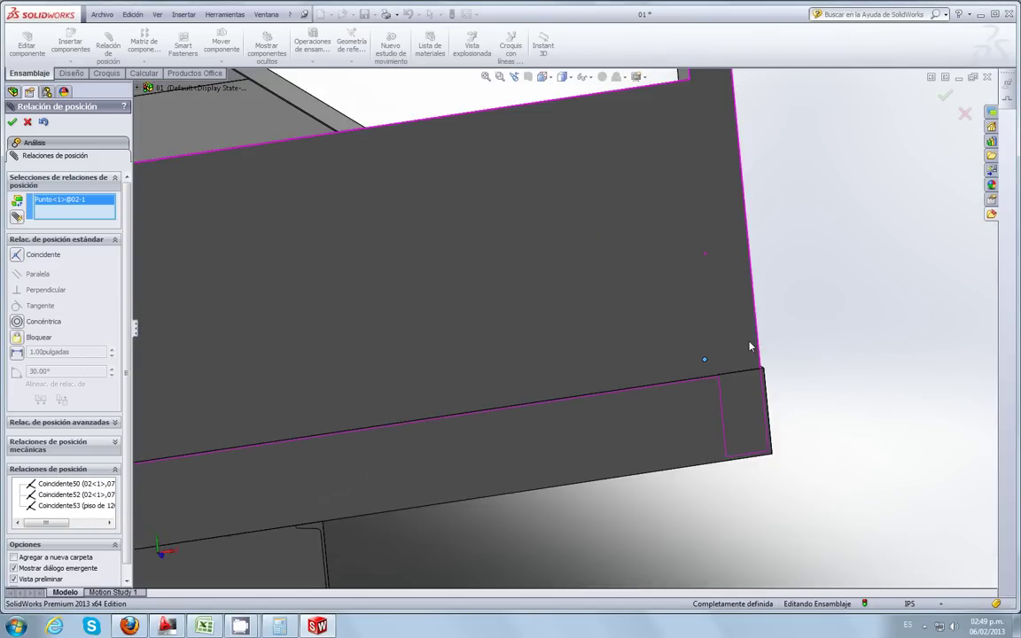
Step: Zoom and orbit the assembly to inspect the platform's slatted underside
{"action": "scroll", "coordinate": [753, 354], "scroll_direction": "down", "scroll_amount": 3}
{"action": "scroll", "coordinate": [701, 399], "scroll_direction": "down", "scroll_amount": 2}
{"action": "scroll", "coordinate": [542, 410], "scroll_direction": "down", "scroll_amount": 2}
{"action": "scroll", "coordinate": [588, 381], "scroll_direction": "down", "scroll_amount": 1}
{"action": "mouse_move", "coordinate": [589, 381]}
{"action": "middle_mouse_down"}
{"action": "mouse_move", "coordinate": [741, 326]}
{"action": "mouse_move", "coordinate": [774, 336]}
{"action": "mouse_move", "coordinate": [754, 332]}
{"action": "mouse_move", "coordinate": [932, 335]}
{"action": "mouse_move", "coordinate": [822, 292]}
{"action": "middle_mouse_up"}
{"action": "scroll", "coordinate": [736, 281], "scroll_direction": "up", "scroll_amount": 2}
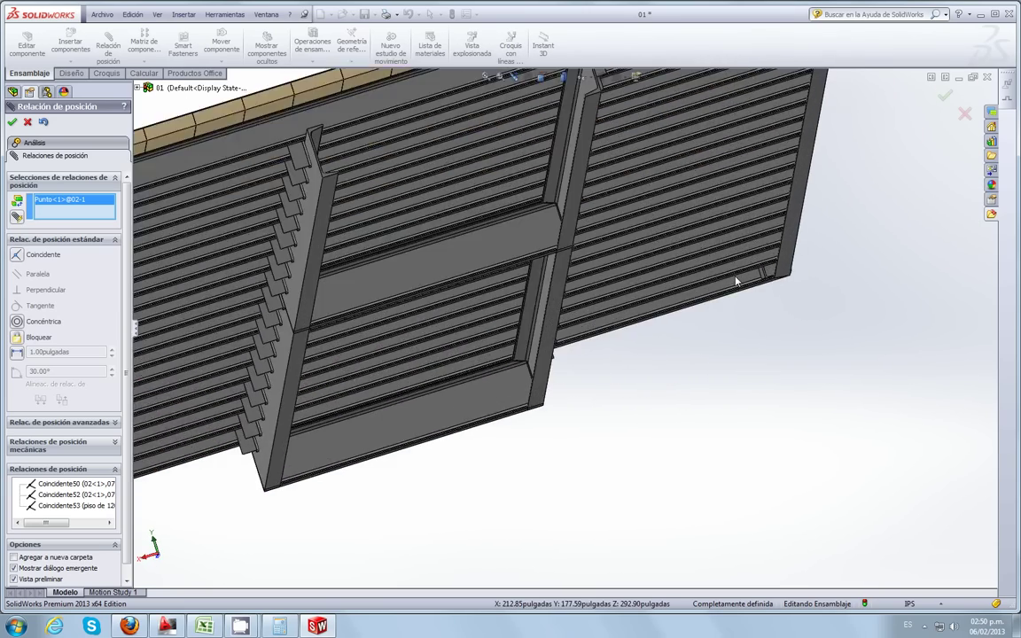
{"action": "scroll", "coordinate": [735, 280], "scroll_direction": "up", "scroll_amount": 2}
{"action": "scroll", "coordinate": [724, 278], "scroll_direction": "up", "scroll_amount": 2}
{"action": "scroll", "coordinate": [702, 303], "scroll_direction": "up", "scroll_amount": 1}
{"action": "scroll", "coordinate": [699, 319], "scroll_direction": "up", "scroll_amount": 1}
Step: Inspect the panel's lower rail end closely, then cancel the unused mate setup
{"action": "mouse_move", "coordinate": [700, 324]}
{"action": "middle_mouse_down"}
{"action": "mouse_move", "coordinate": [742, 289]}
{"action": "mouse_move", "coordinate": [725, 324]}
{"action": "mouse_move", "coordinate": [708, 293]}
{"action": "mouse_move", "coordinate": [691, 313]}
{"action": "mouse_move", "coordinate": [713, 344]}
{"action": "middle_mouse_up"}
{"action": "scroll", "coordinate": [766, 284], "scroll_direction": "up", "scroll_amount": 3}
{"action": "scroll", "coordinate": [746, 284], "scroll_direction": "down", "scroll_amount": 3}
{"action": "scroll", "coordinate": [758, 273], "scroll_direction": "up", "scroll_amount": 2}
{"action": "middle_click_drag", "start_coordinate": [677, 298], "coordinate": [641, 371]}
{"action": "mouse_move", "coordinate": [684, 232]}
{"action": "middle_mouse_down"}
{"action": "mouse_move", "coordinate": [675, 223]}
{"action": "mouse_move", "coordinate": [709, 257]}
{"action": "mouse_move", "coordinate": [694, 268]}
{"action": "mouse_move", "coordinate": [699, 303]}
{"action": "mouse_move", "coordinate": [546, 109]}
{"action": "mouse_move", "coordinate": [534, 155]}
{"action": "mouse_move", "coordinate": [543, 198]}
{"action": "mouse_move", "coordinate": [583, 235]}
{"action": "middle_mouse_up"}
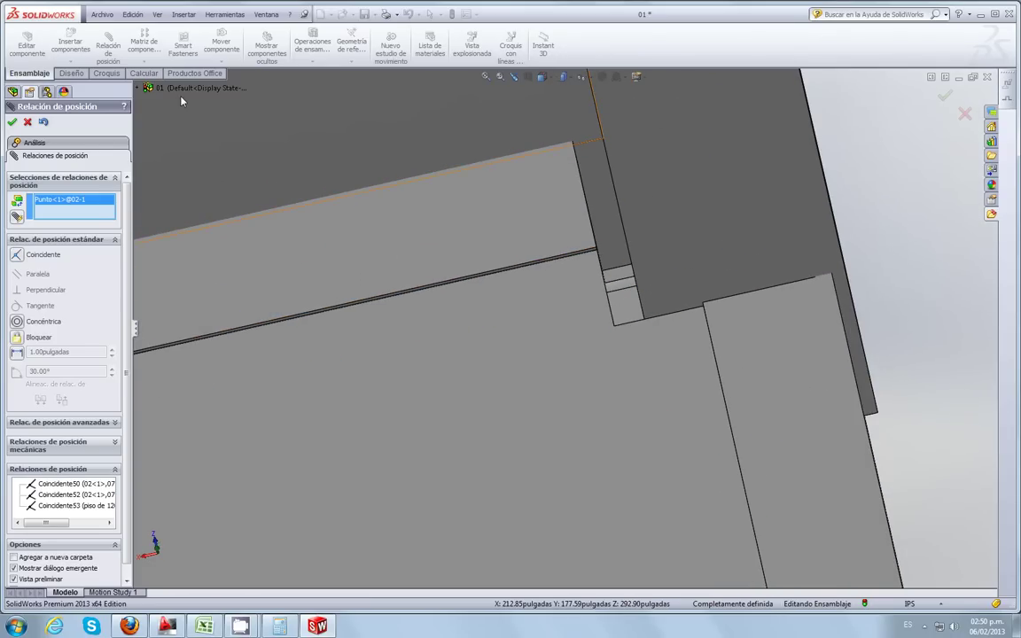
{"action": "left_click", "coordinate": [13, 122]}
{"action": "left_click", "coordinate": [28, 123]}
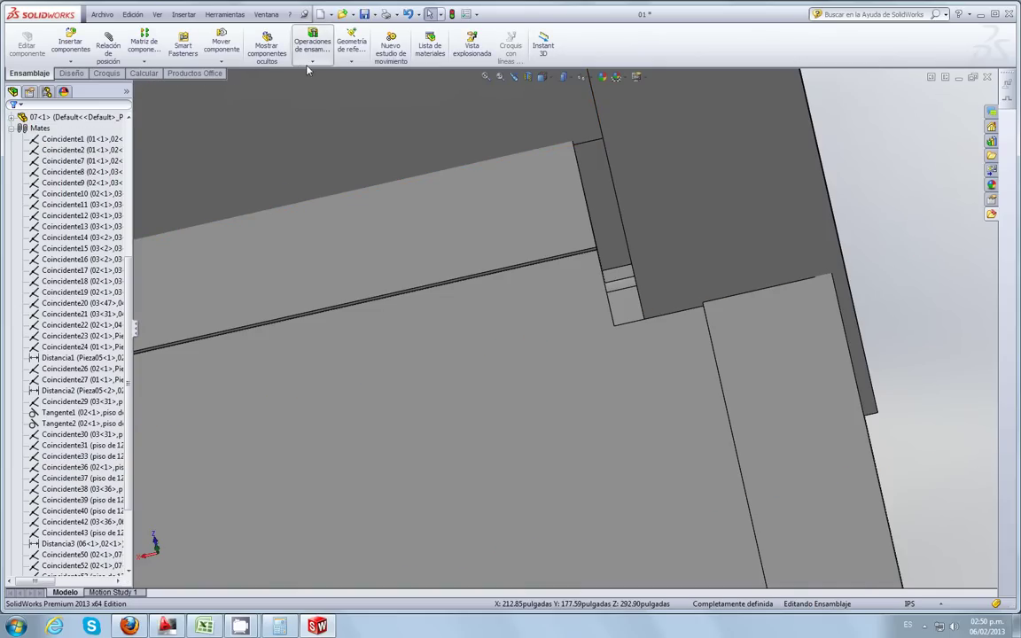
Step: Check the assembly's mass properties under Propiedades físicas, then close the report
{"action": "left_click", "coordinate": [143, 72]}
{"action": "left_click", "coordinate": [196, 44]}
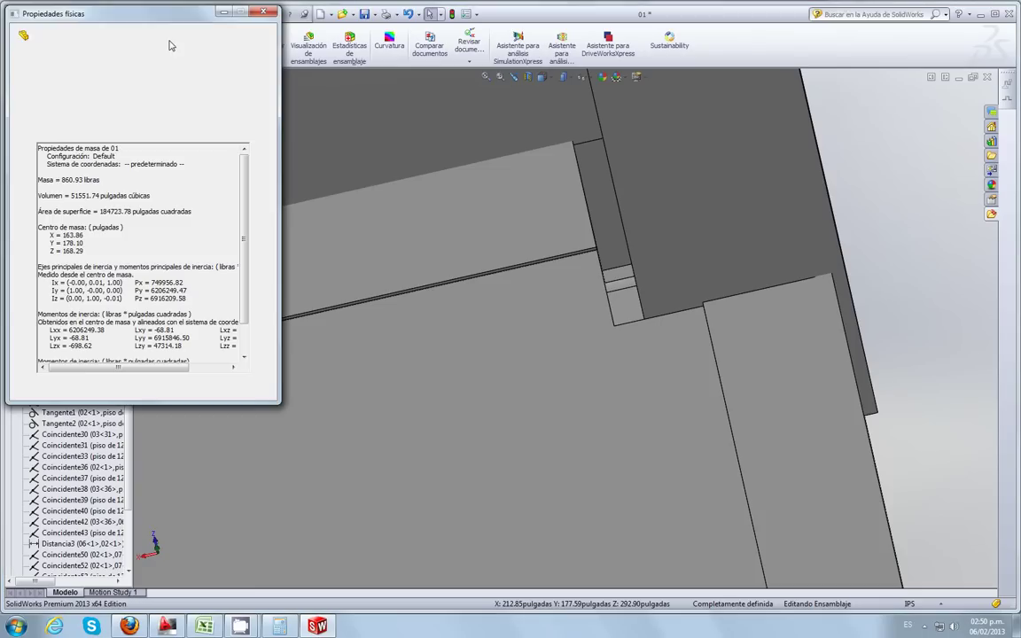
{"action": "left_click", "coordinate": [263, 11]}
Step: Use Medir to measure the 1.44-inch edge and the 0.45-inch post-to-panel gap
{"action": "left_click", "coordinate": [166, 44]}
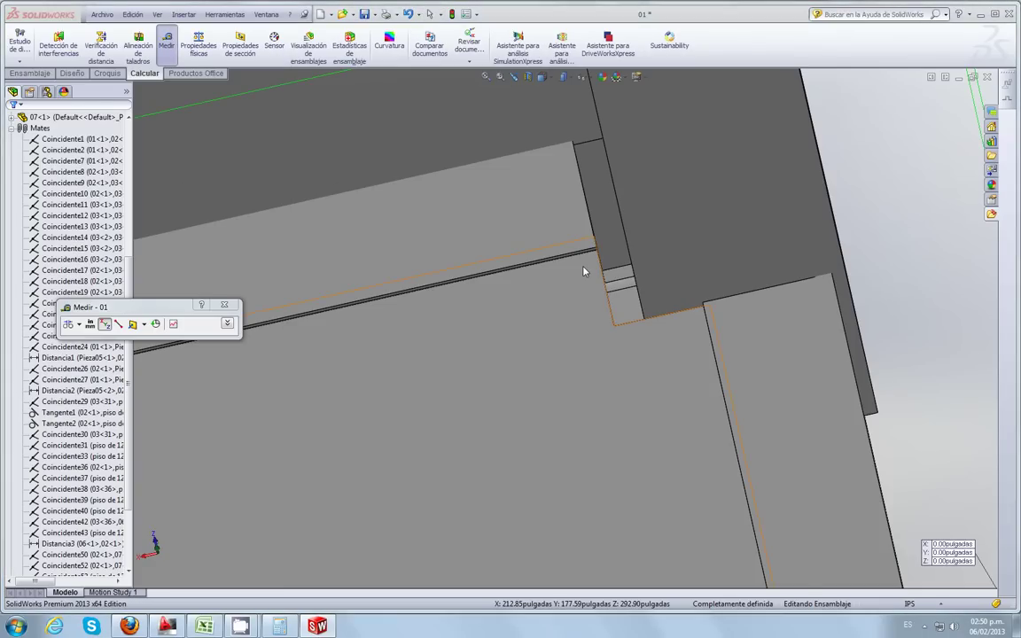
{"action": "left_click", "coordinate": [695, 262]}
{"action": "mouse_move", "coordinate": [690, 267]}
{"action": "middle_mouse_down"}
{"action": "mouse_move", "coordinate": [672, 275]}
{"action": "mouse_move", "coordinate": [679, 305]}
{"action": "middle_mouse_up"}
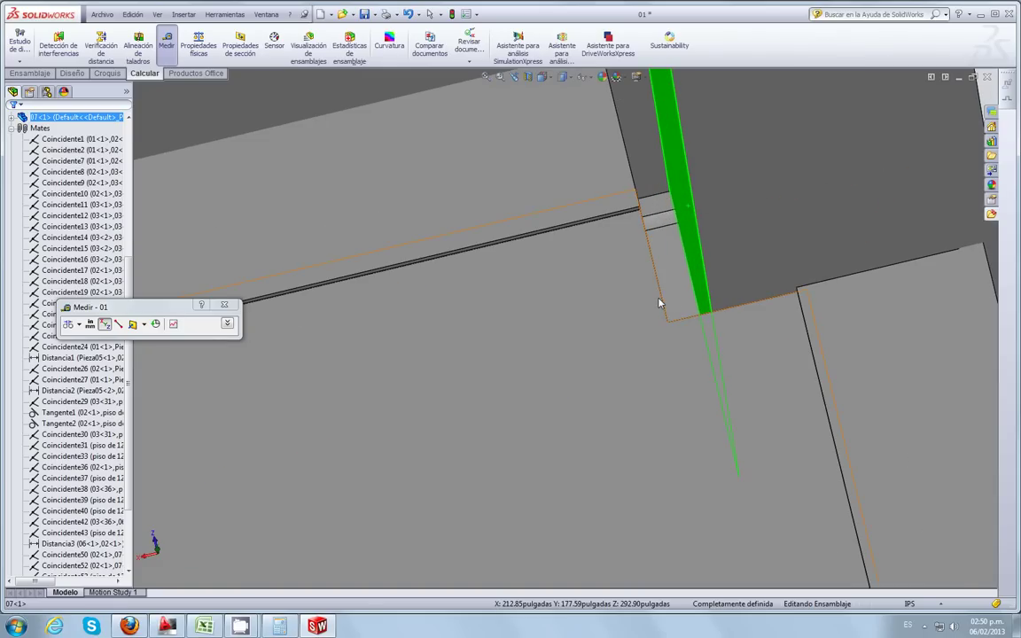
{"action": "left_click", "coordinate": [660, 303]}
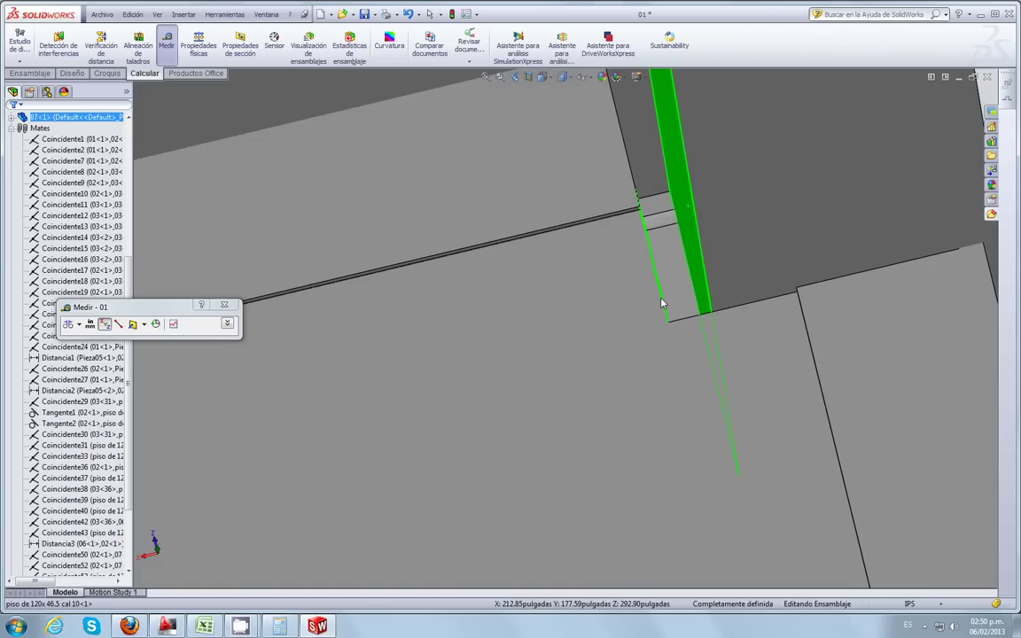
{"action": "middle_click_drag", "start_coordinate": [691, 327], "coordinate": [620, 284]}
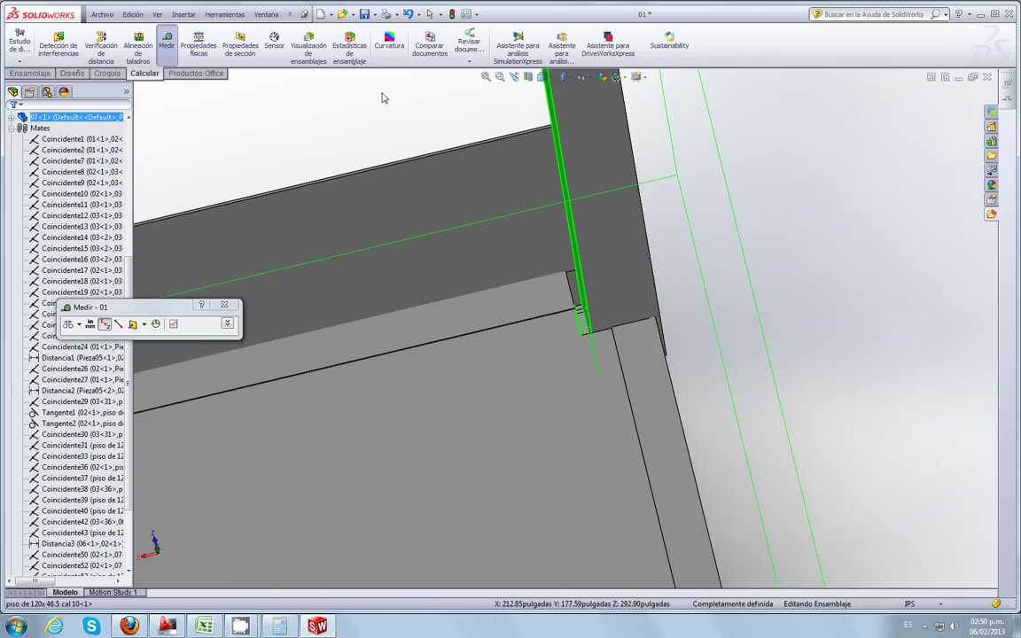
{"action": "left_click", "coordinate": [345, 86]}
{"action": "mouse_move", "coordinate": [596, 347]}
{"action": "middle_mouse_down"}
{"action": "mouse_move", "coordinate": [582, 334]}
{"action": "mouse_move", "coordinate": [607, 321]}
{"action": "mouse_move", "coordinate": [587, 299]}
{"action": "middle_mouse_up"}
{"action": "left_click", "coordinate": [561, 314]}
{"action": "left_click", "coordinate": [585, 297]}
{"action": "mouse_move", "coordinate": [623, 355]}
{"action": "middle_mouse_down"}
{"action": "mouse_move", "coordinate": [577, 343]}
{"action": "mouse_move", "coordinate": [571, 356]}
{"action": "mouse_move", "coordinate": [782, 320]}
{"action": "middle_mouse_up"}
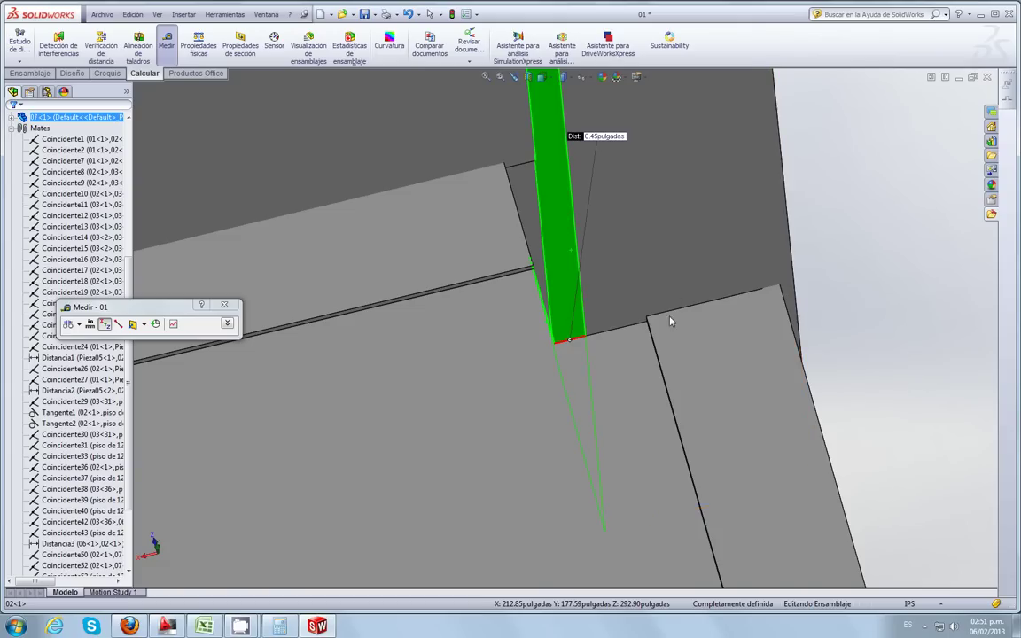
{"action": "middle_click_drag", "start_coordinate": [671, 322], "coordinate": [654, 316]}
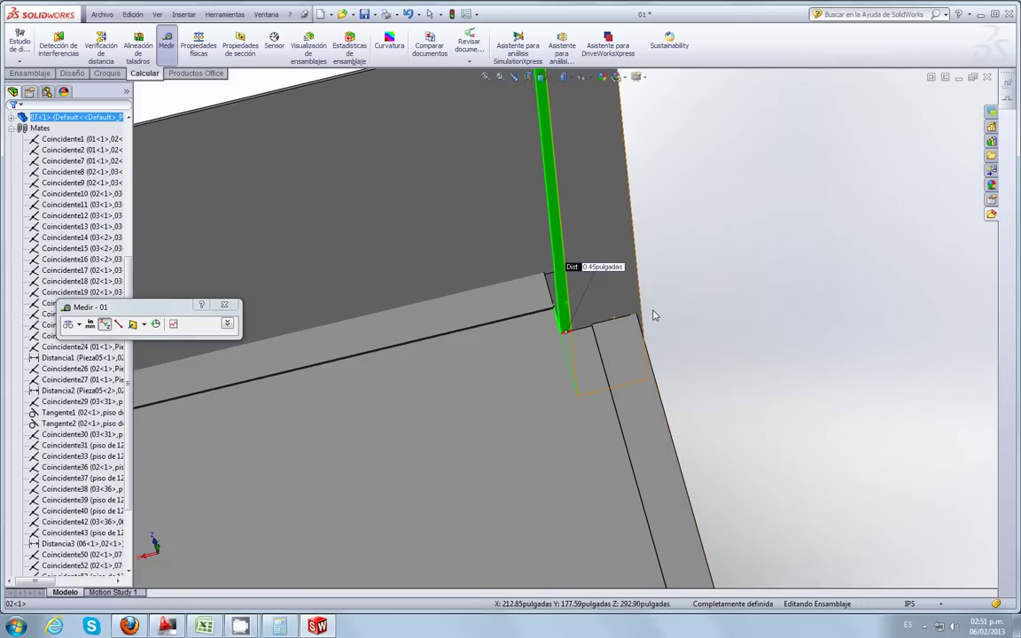
Step: Close the measurement and orbit around the post's top end, floor planks and back panel
{"action": "left_click", "coordinate": [224, 304]}
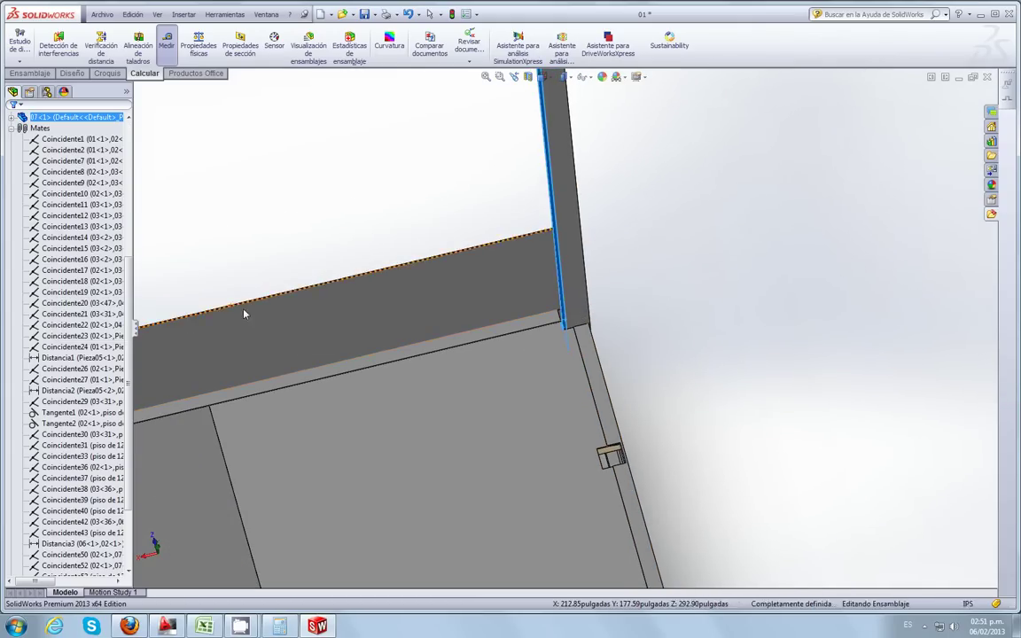
{"action": "middle_click_drag", "start_coordinate": [482, 348], "coordinate": [338, 200]}
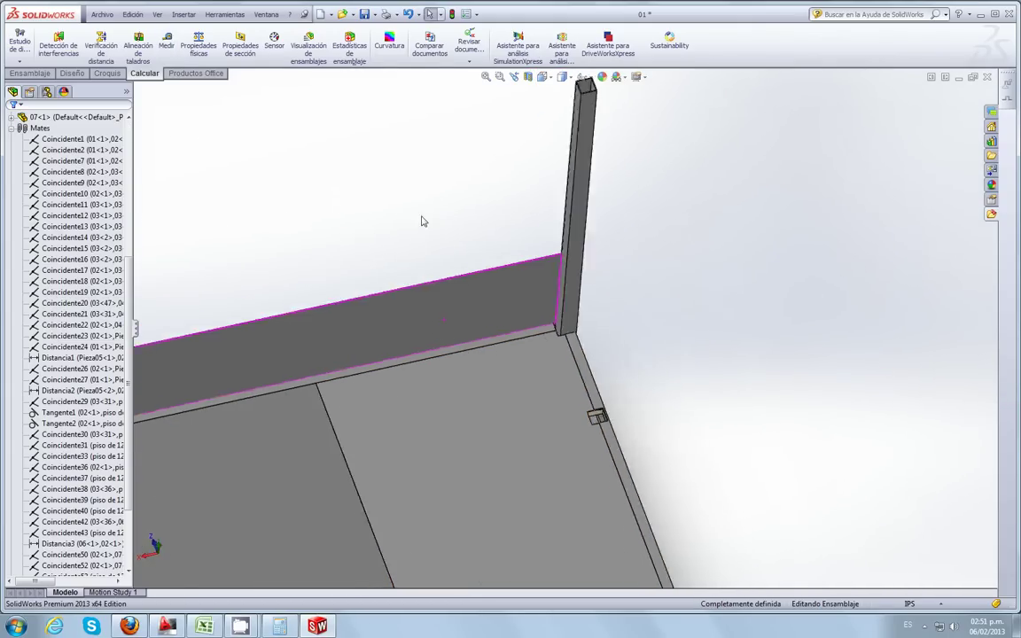
{"action": "middle_click_drag", "start_coordinate": [413, 245], "coordinate": [426, 187]}
{"action": "scroll", "coordinate": [425, 188], "scroll_direction": "up", "scroll_amount": 3}
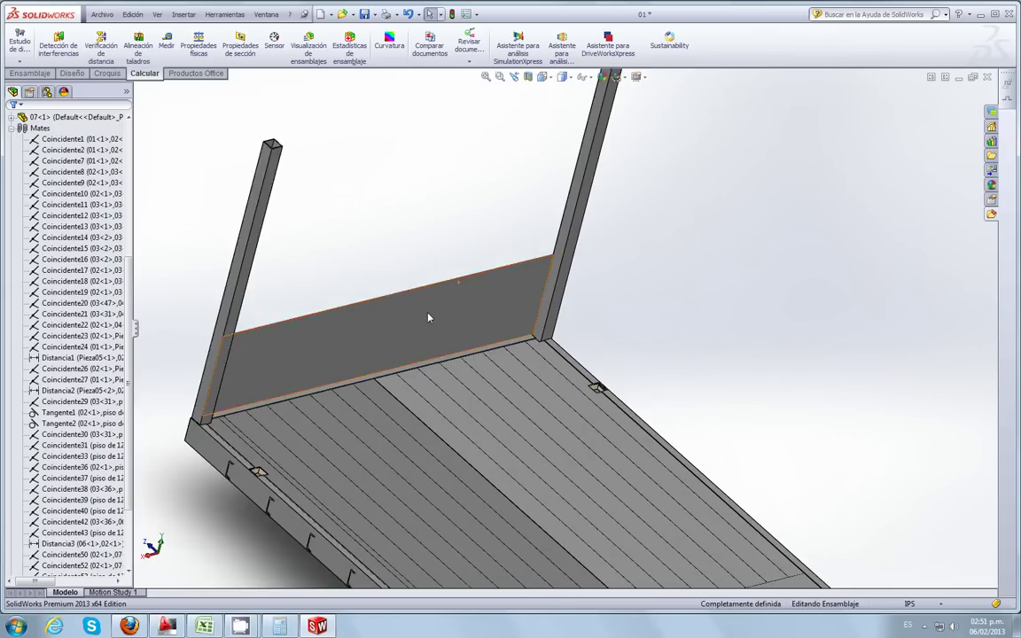
{"action": "scroll", "coordinate": [426, 317], "scroll_direction": "up", "scroll_amount": 2}
{"action": "scroll", "coordinate": [484, 309], "scroll_direction": "down", "scroll_amount": 2}
{"action": "scroll", "coordinate": [472, 274], "scroll_direction": "up", "scroll_amount": 3}
{"action": "middle_click_drag", "start_coordinate": [472, 274], "coordinate": [496, 269]}
{"action": "scroll", "coordinate": [502, 300], "scroll_direction": "down", "scroll_amount": 3}
{"action": "scroll", "coordinate": [496, 290], "scroll_direction": "up", "scroll_amount": 3}
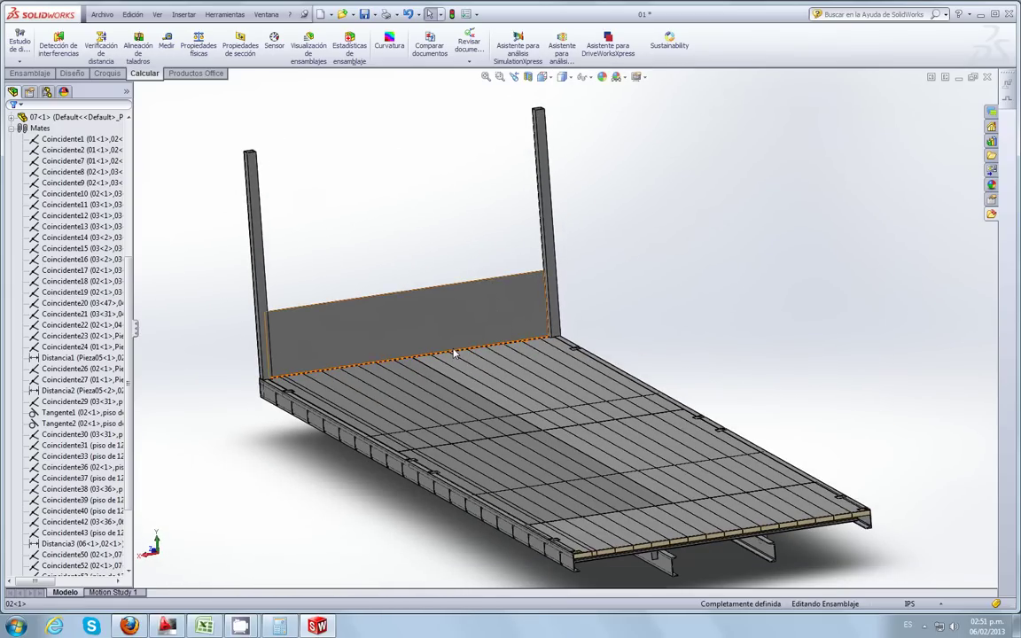
{"action": "scroll", "coordinate": [478, 357], "scroll_direction": "down", "scroll_amount": 3}
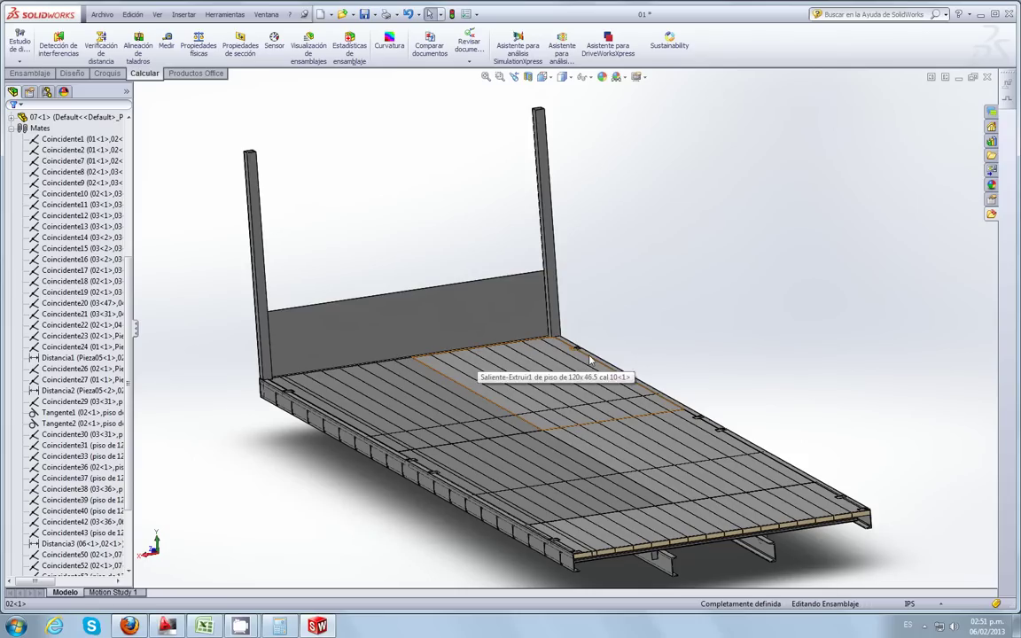
Step: Tilt over the floor, select the back panel and rotate the model around it
{"action": "middle_click_drag", "start_coordinate": [499, 367], "coordinate": [467, 428]}
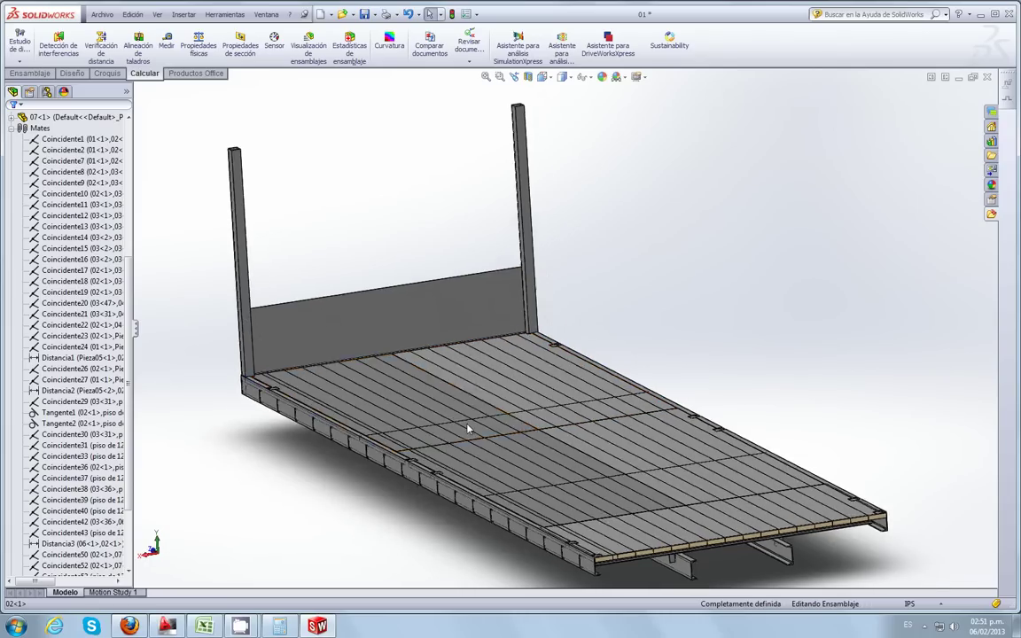
{"action": "scroll", "coordinate": [467, 428], "scroll_direction": "down", "scroll_amount": 3}
{"action": "scroll", "coordinate": [447, 365], "scroll_direction": "up", "scroll_amount": 3}
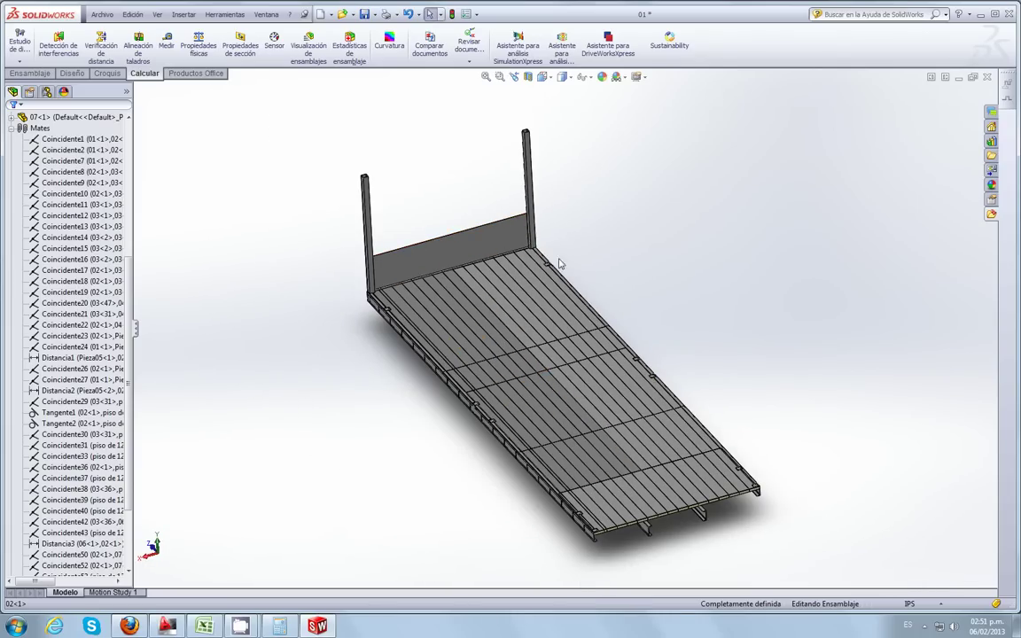
{"action": "scroll", "coordinate": [481, 243], "scroll_direction": "down", "scroll_amount": 2}
{"action": "scroll", "coordinate": [468, 251], "scroll_direction": "down", "scroll_amount": 3}
{"action": "scroll", "coordinate": [532, 237], "scroll_direction": "down", "scroll_amount": 1}
{"action": "scroll", "coordinate": [576, 242], "scroll_direction": "down", "scroll_amount": 2}
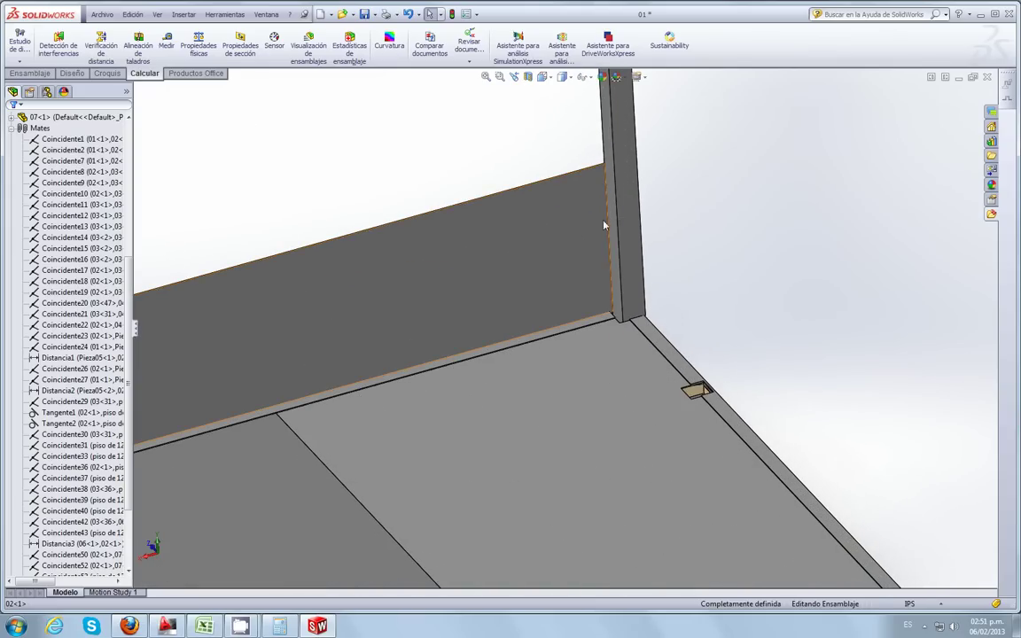
{"action": "left_click", "coordinate": [552, 330]}
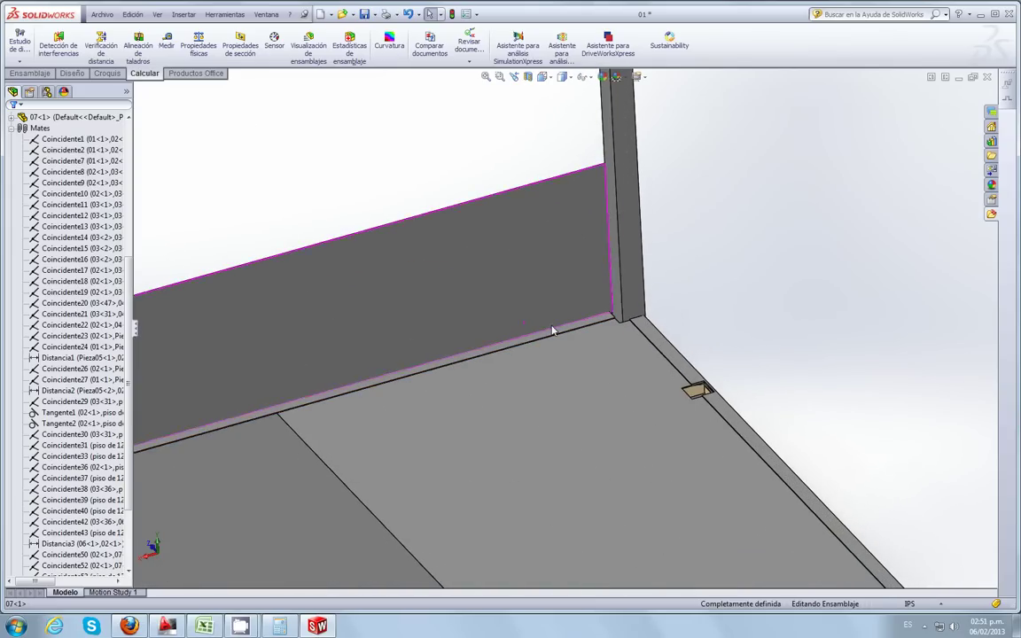
{"action": "middle_click_drag", "start_coordinate": [551, 330], "coordinate": [526, 327]}
{"action": "scroll", "coordinate": [527, 337], "scroll_direction": "down", "scroll_amount": 2}
{"action": "scroll", "coordinate": [487, 351], "scroll_direction": "down", "scroll_amount": 1}
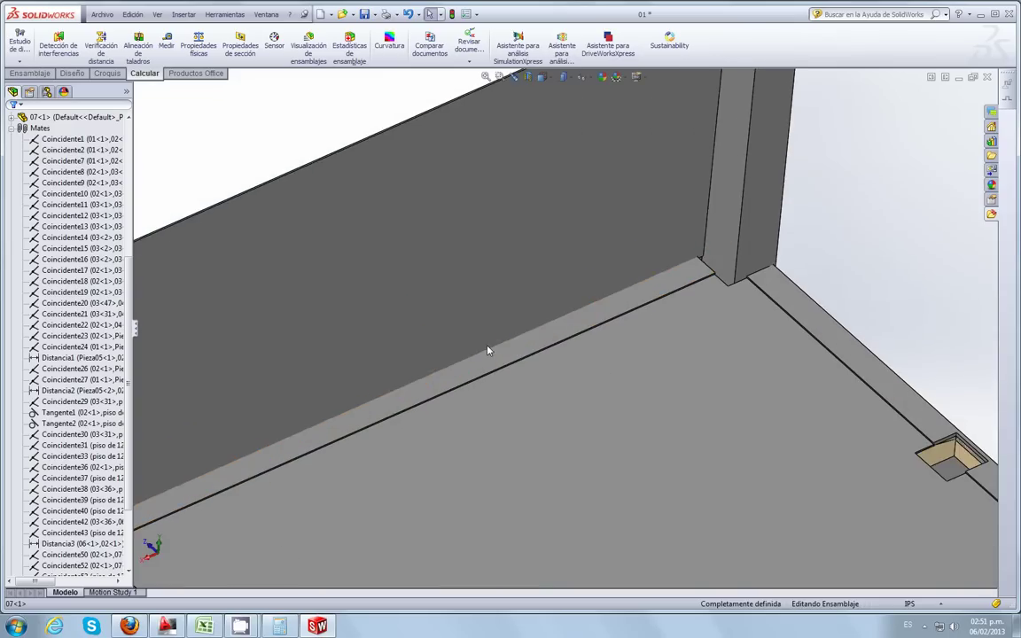
{"action": "scroll", "coordinate": [487, 351], "scroll_direction": "down", "scroll_amount": 1}
Step: Inspect the panel's base and face it head-on, then view the whole assembly
{"action": "middle_click_drag", "start_coordinate": [487, 351], "coordinate": [502, 358]}
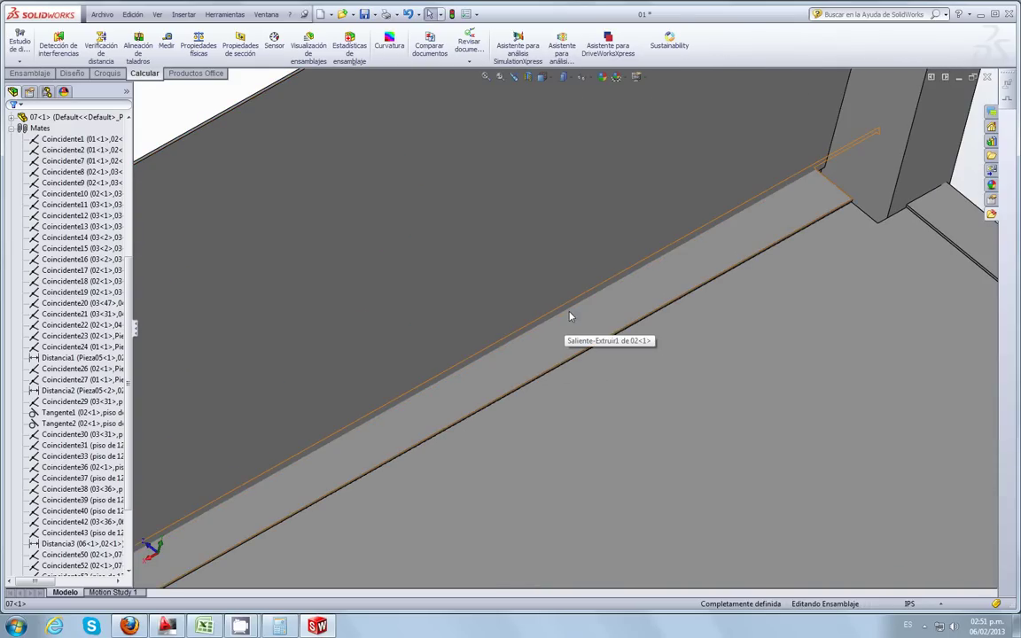
{"action": "scroll", "coordinate": [565, 321], "scroll_direction": "up", "scroll_amount": 2}
{"action": "scroll", "coordinate": [563, 321], "scroll_direction": "up", "scroll_amount": 1}
{"action": "scroll", "coordinate": [567, 328], "scroll_direction": "up", "scroll_amount": 1}
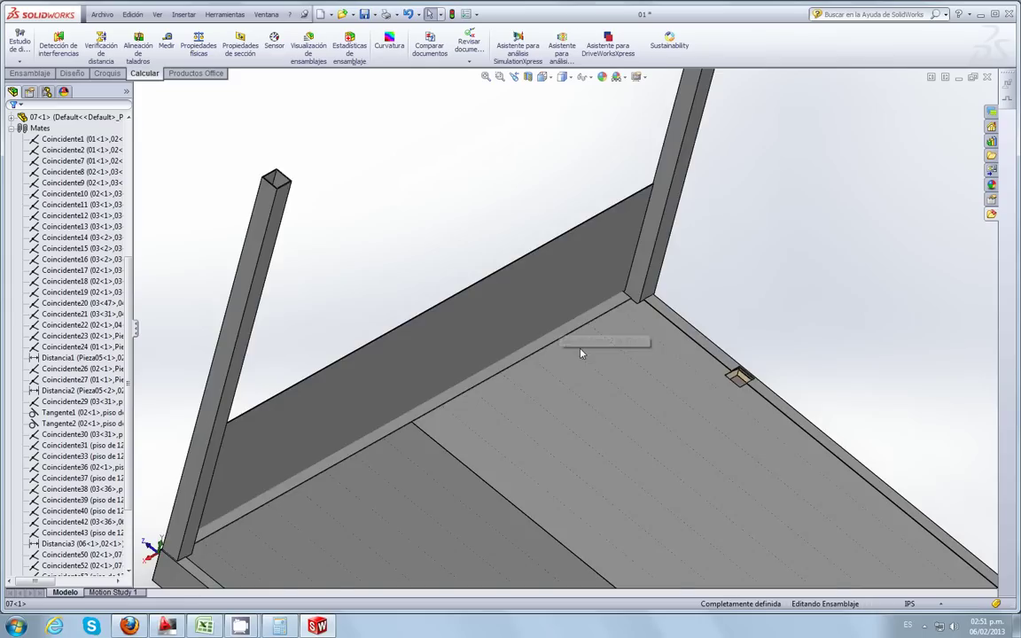
{"action": "scroll", "coordinate": [594, 337], "scroll_direction": "up", "scroll_amount": 1}
{"action": "middle_click_drag", "start_coordinate": [614, 344], "coordinate": [577, 354]}
{"action": "scroll", "coordinate": [581, 359], "scroll_direction": "up", "scroll_amount": 1}
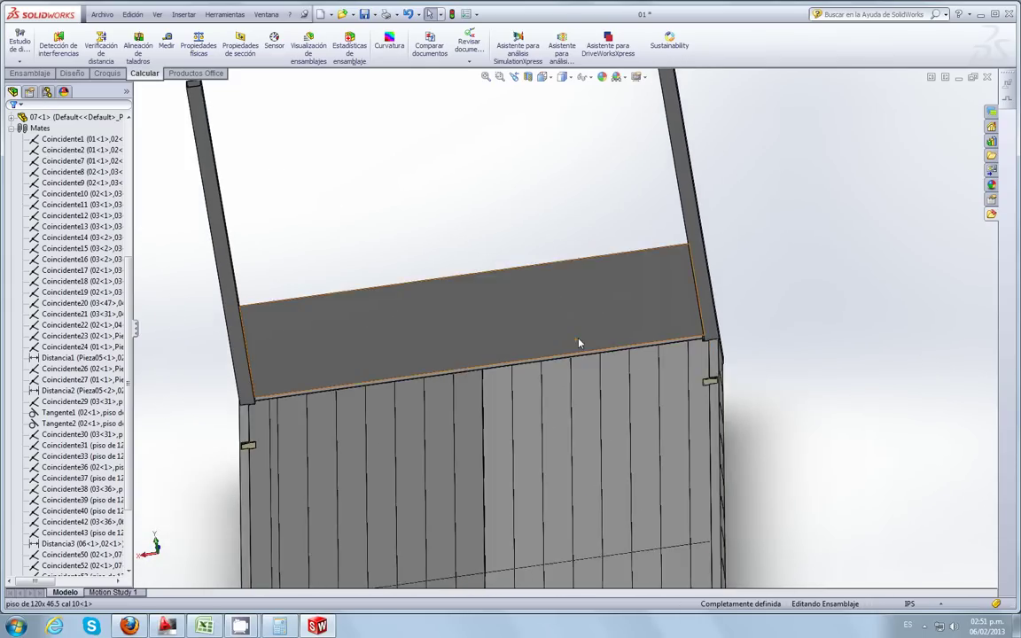
{"action": "scroll", "coordinate": [516, 362], "scroll_direction": "up", "scroll_amount": 2}
{"action": "scroll", "coordinate": [416, 358], "scroll_direction": "down", "scroll_amount": 1}
{"action": "scroll", "coordinate": [412, 384], "scroll_direction": "down", "scroll_amount": 2}
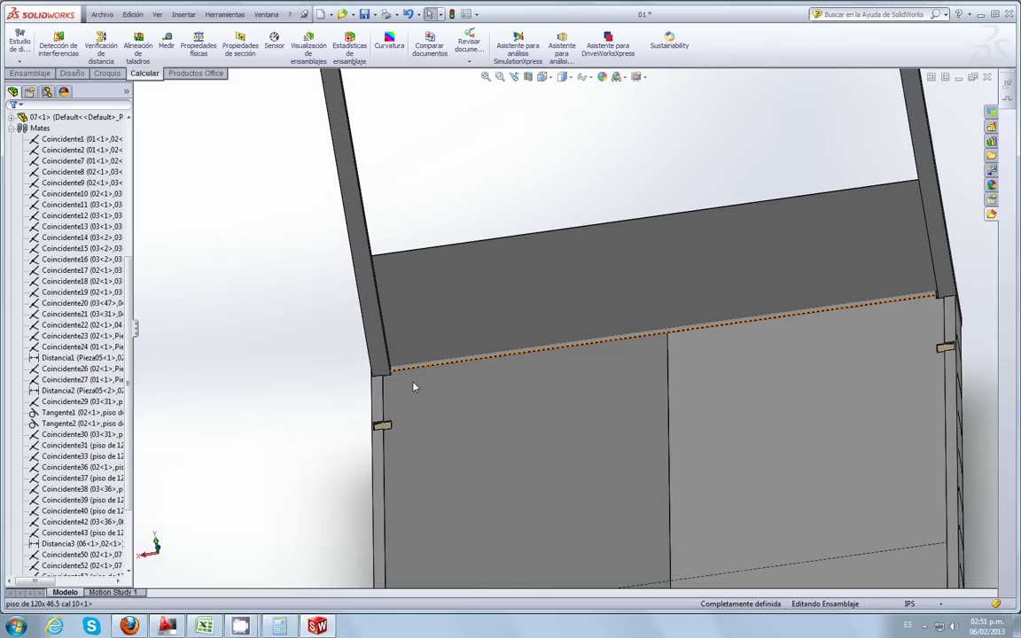
{"action": "mouse_move", "coordinate": [418, 388]}
{"action": "middle_mouse_down"}
{"action": "mouse_move", "coordinate": [431, 383]}
{"action": "mouse_move", "coordinate": [424, 364]}
{"action": "mouse_move", "coordinate": [454, 394]}
{"action": "mouse_move", "coordinate": [547, 383]}
{"action": "mouse_move", "coordinate": [549, 359]}
{"action": "mouse_move", "coordinate": [582, 416]}
{"action": "middle_mouse_up"}
{"action": "scroll", "coordinate": [454, 391], "scroll_direction": "up", "scroll_amount": 2}
{"action": "scroll", "coordinate": [582, 417], "scroll_direction": "up", "scroll_amount": 2}
{"action": "scroll", "coordinate": [699, 376], "scroll_direction": "down", "scroll_amount": 1}
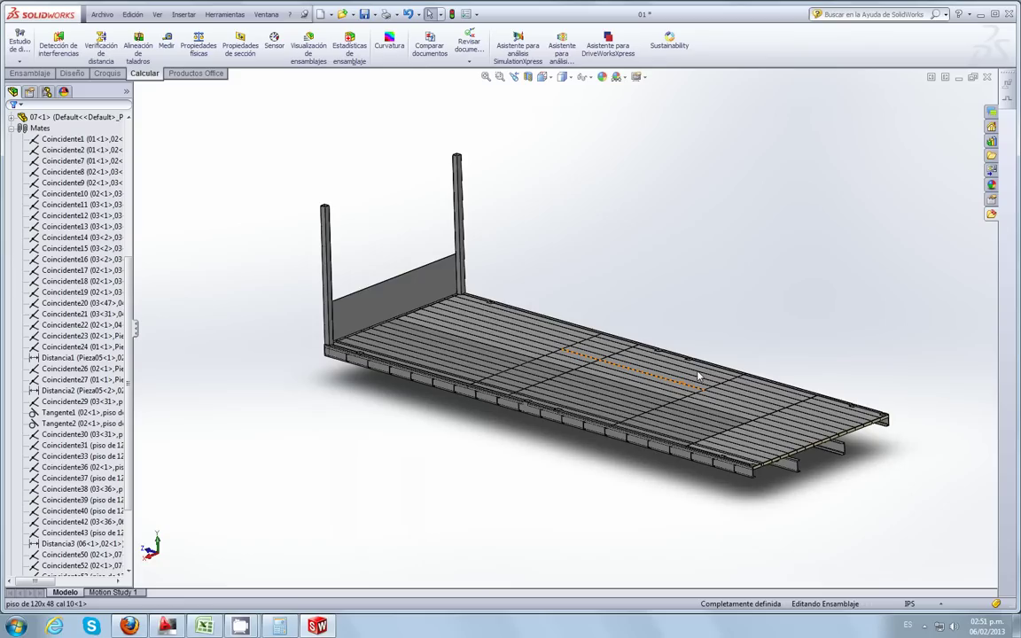
Step: Show the Windows taskbar's hidden notification-area icons
{"action": "left_click", "coordinate": [922, 628]}
{"action": "left_click", "coordinate": [924, 628]}
{"action": "left_click", "coordinate": [925, 630]}
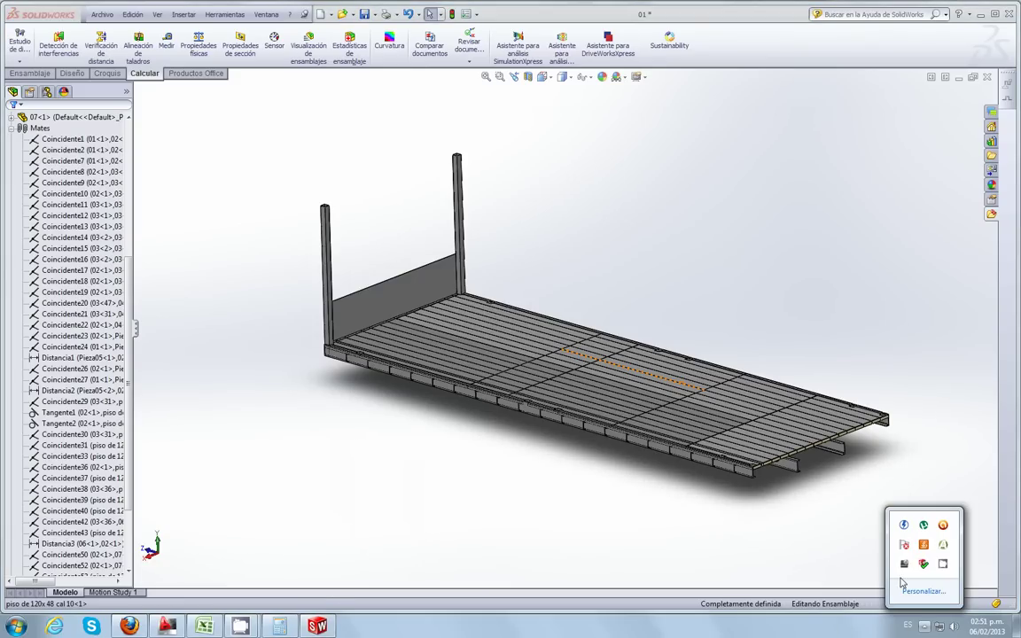